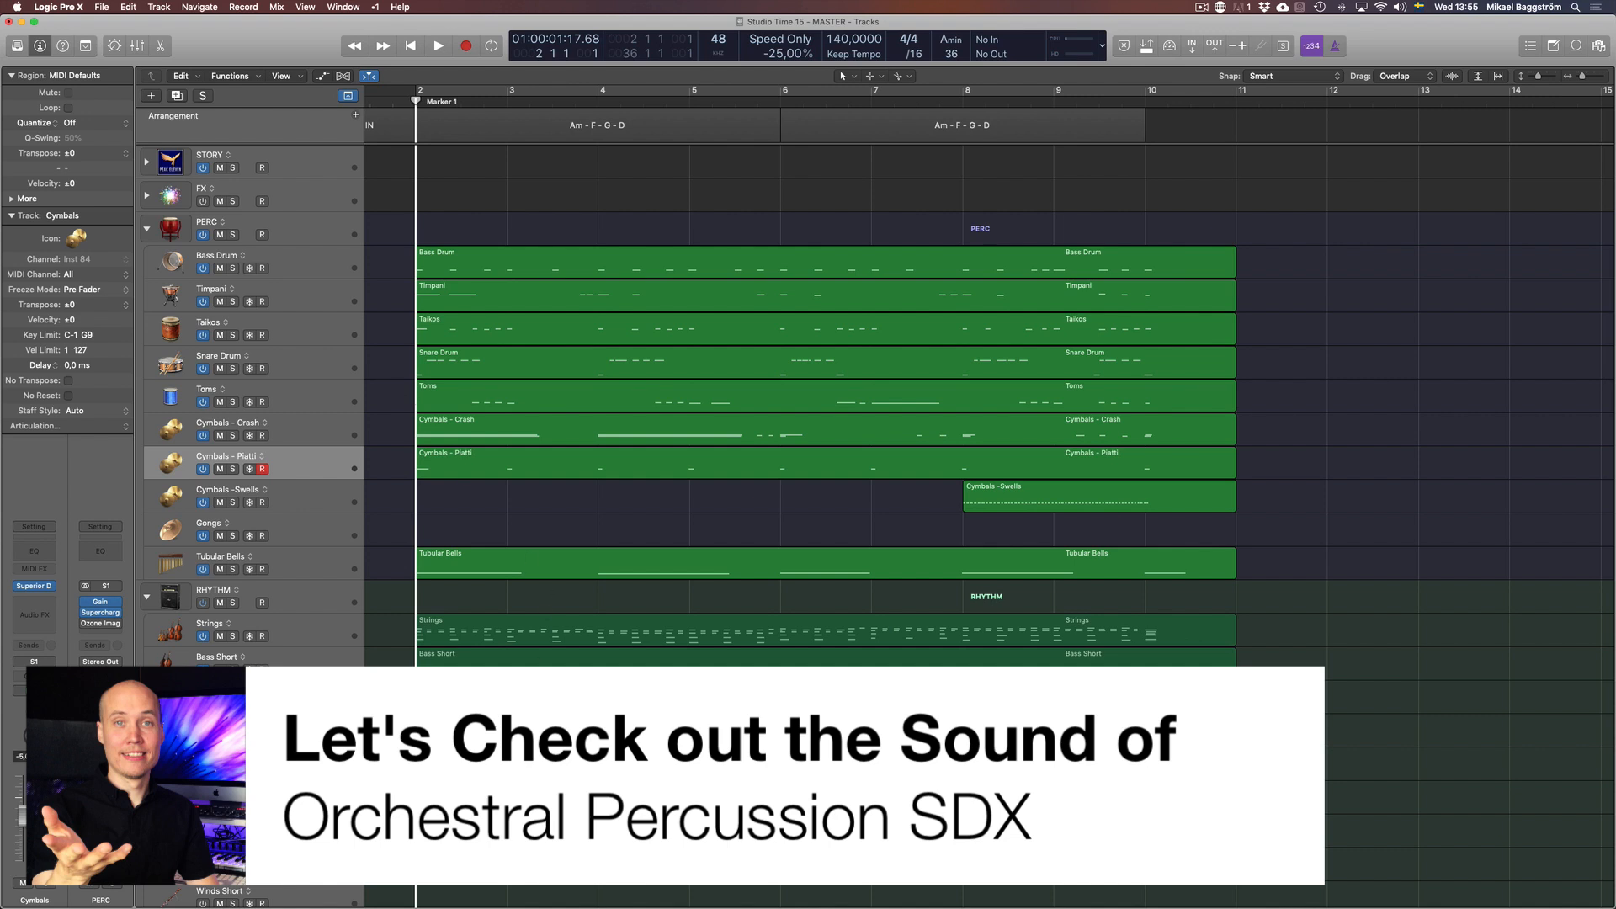
Open the Bass Drum track's Superior Drummer 3 instrument to view its drum kit, and close the plug-in window
left_click(320, 227)
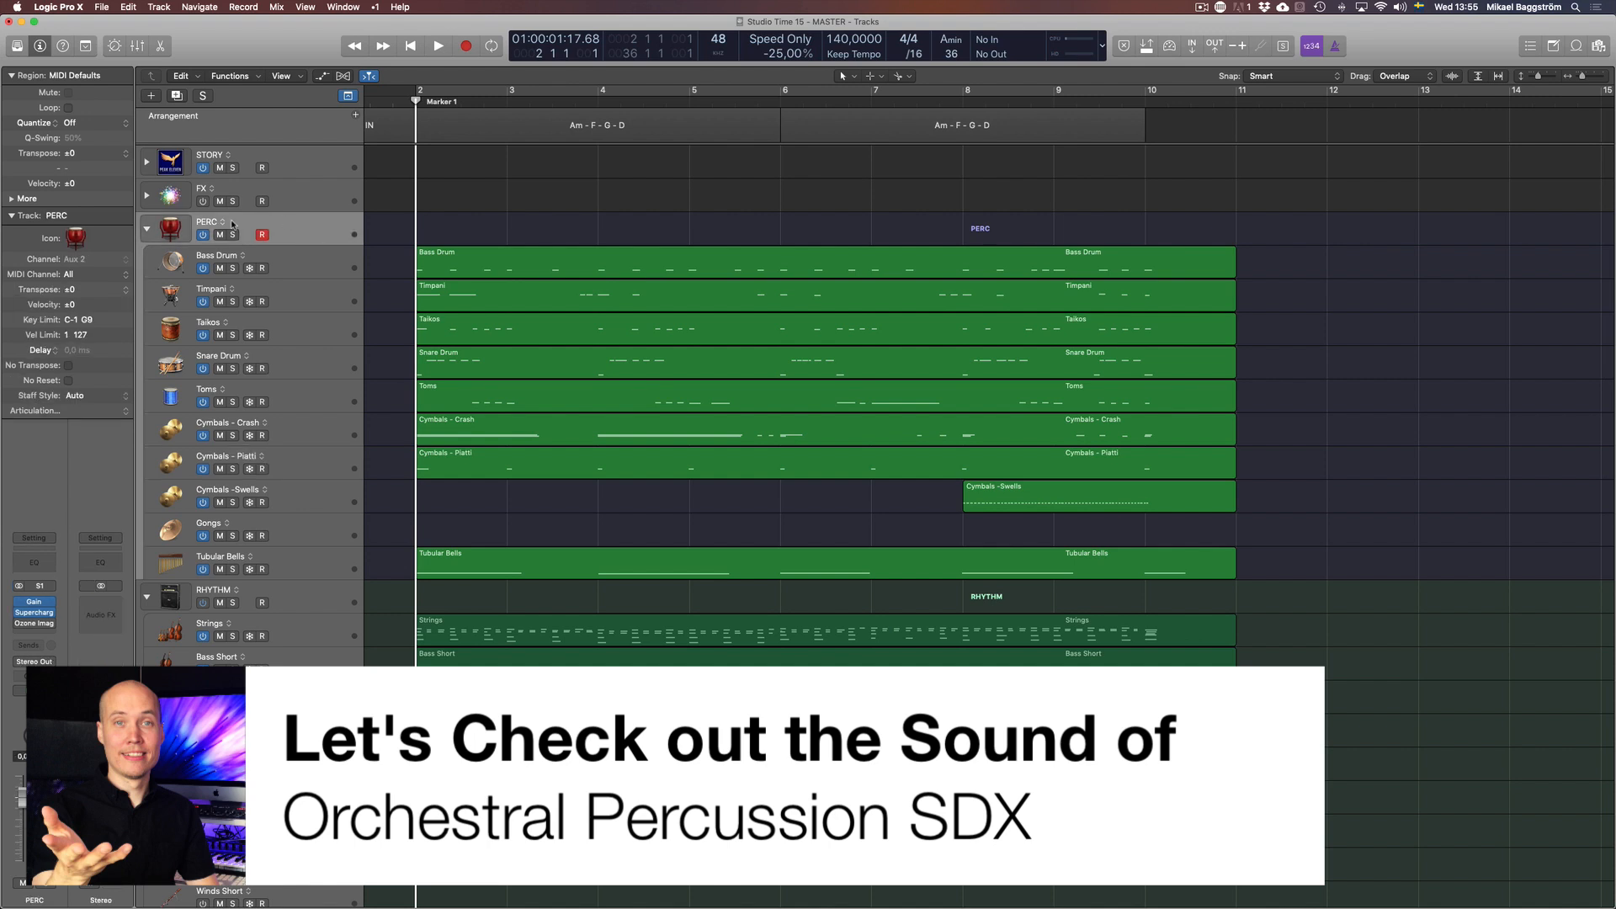
left_click(304, 271)
left_click(310, 285)
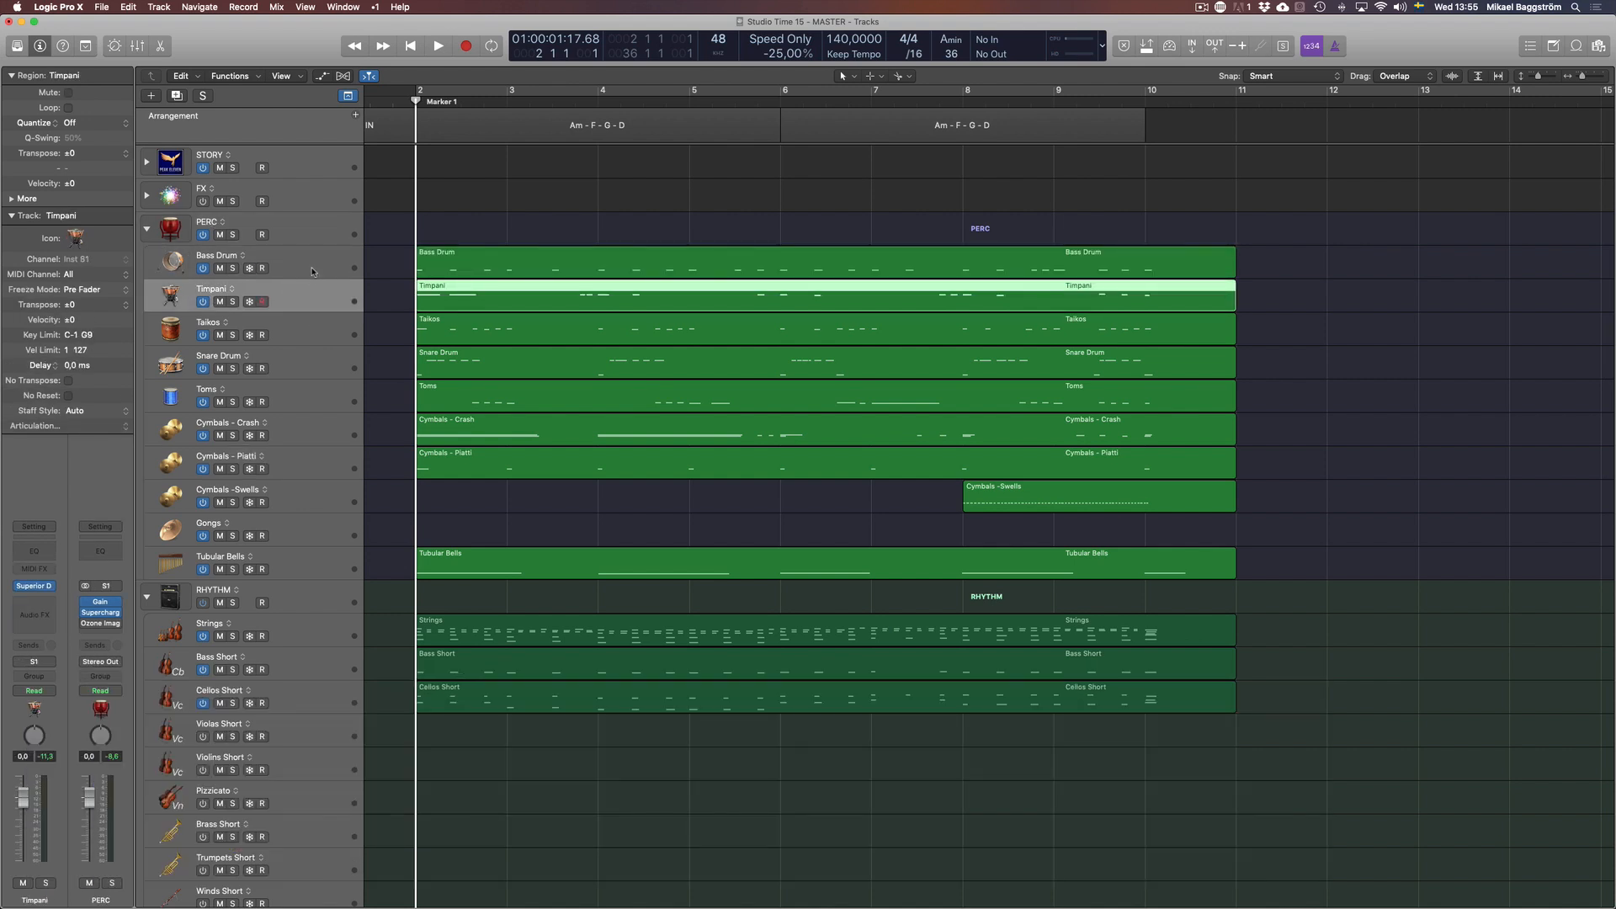
left_click(314, 265)
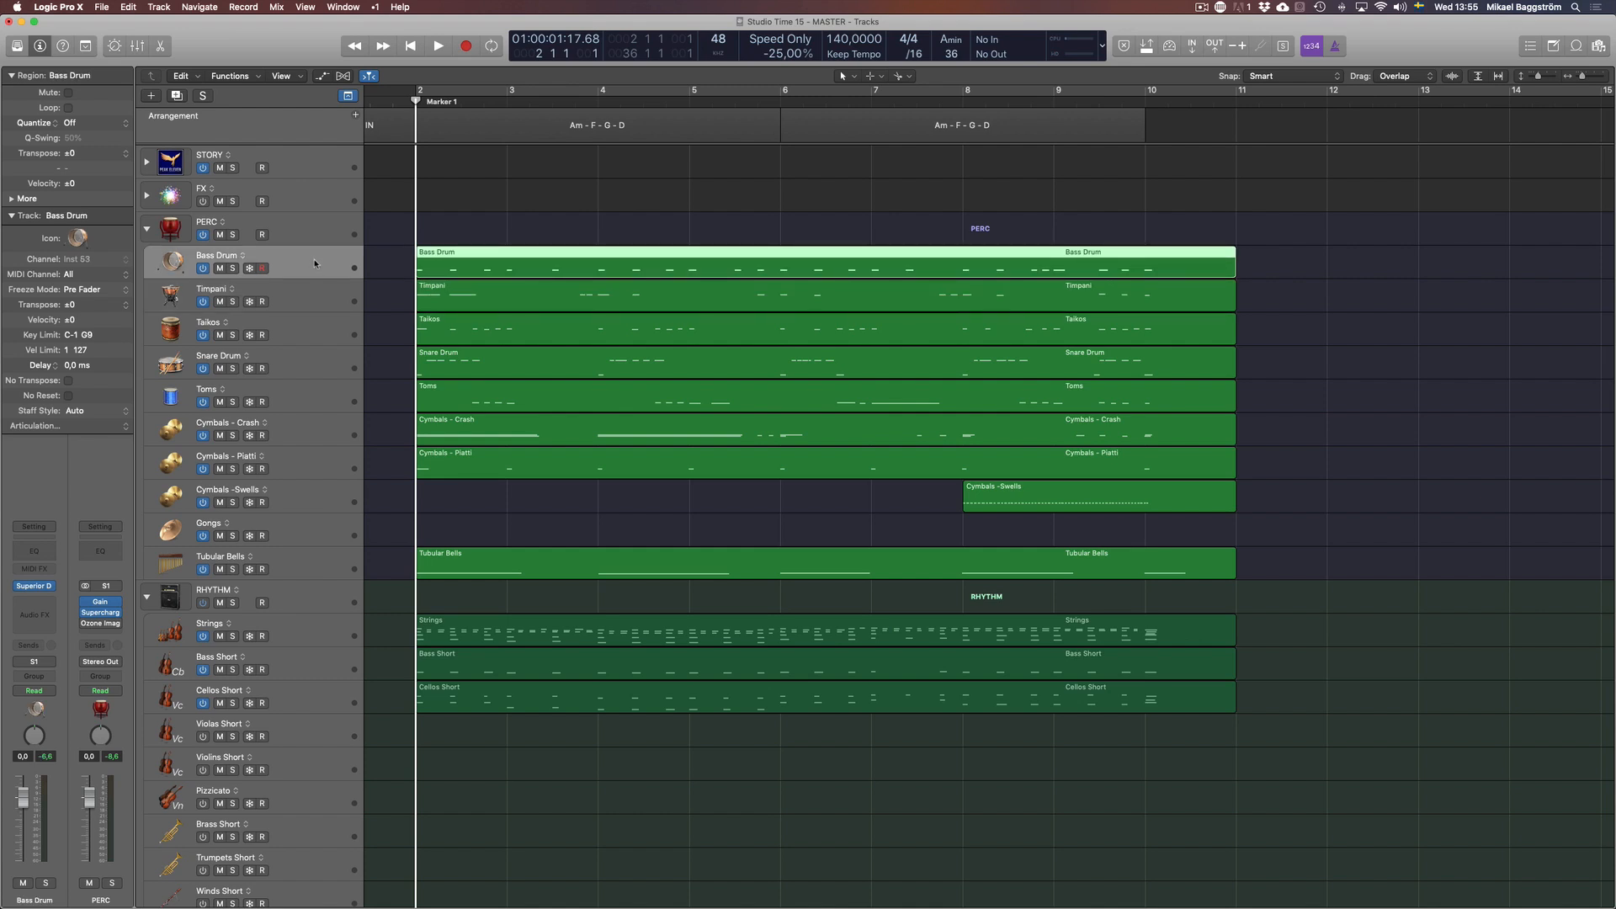
double_click(314, 265)
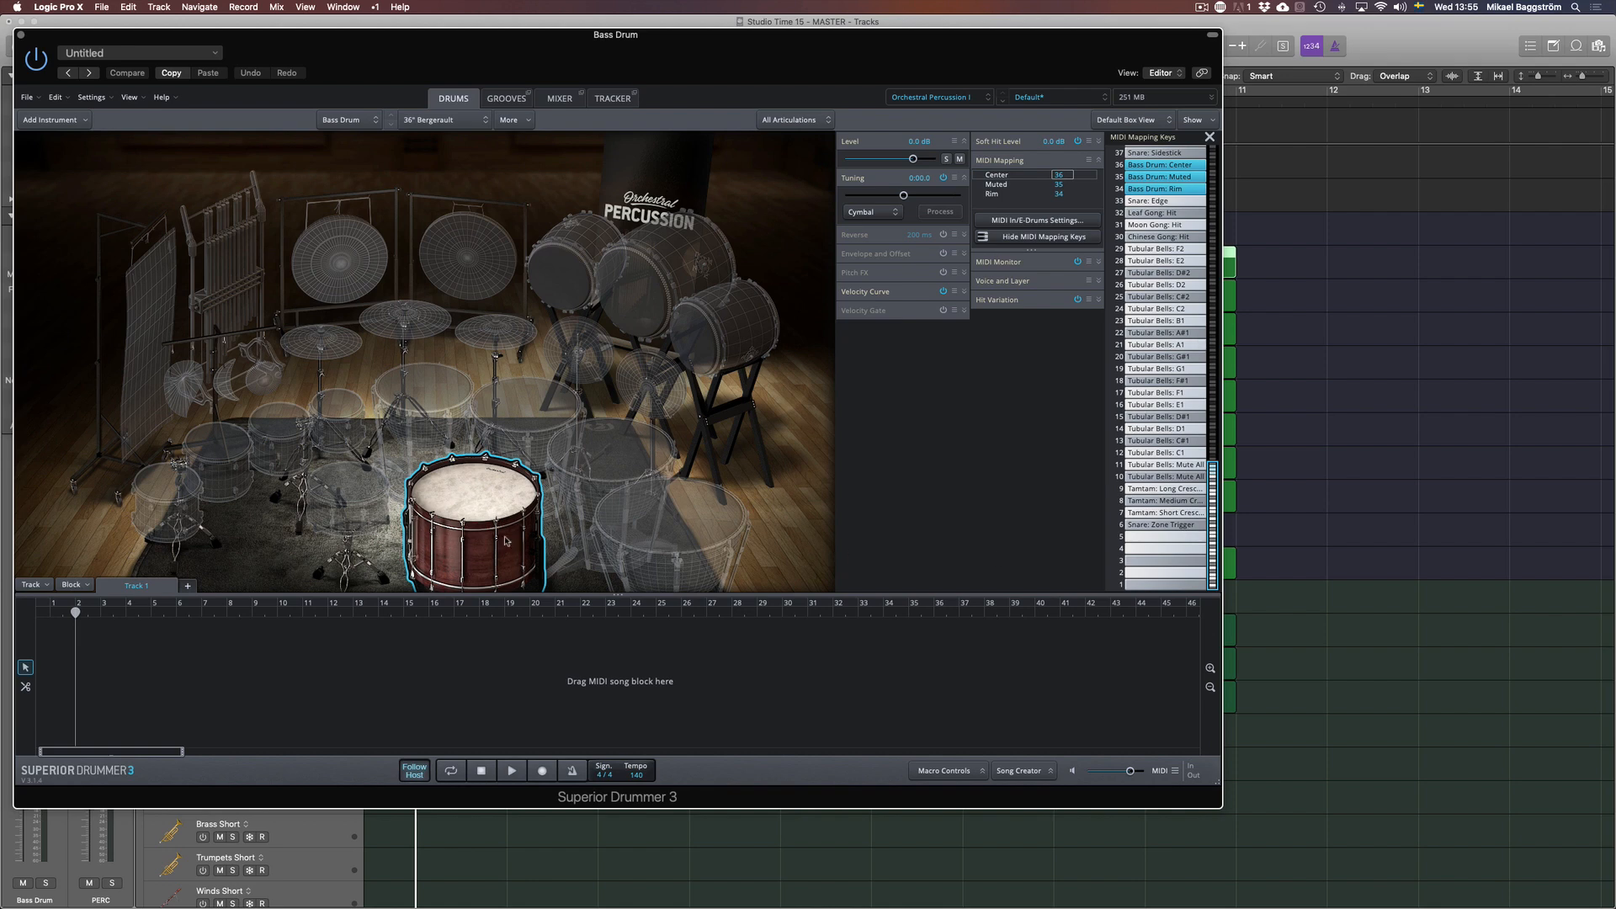
key("super+w")
Go through the percussion tracks one by one, from Bass Drum and Timpani down to Gongs and Tubular Bells
left_click(327, 304)
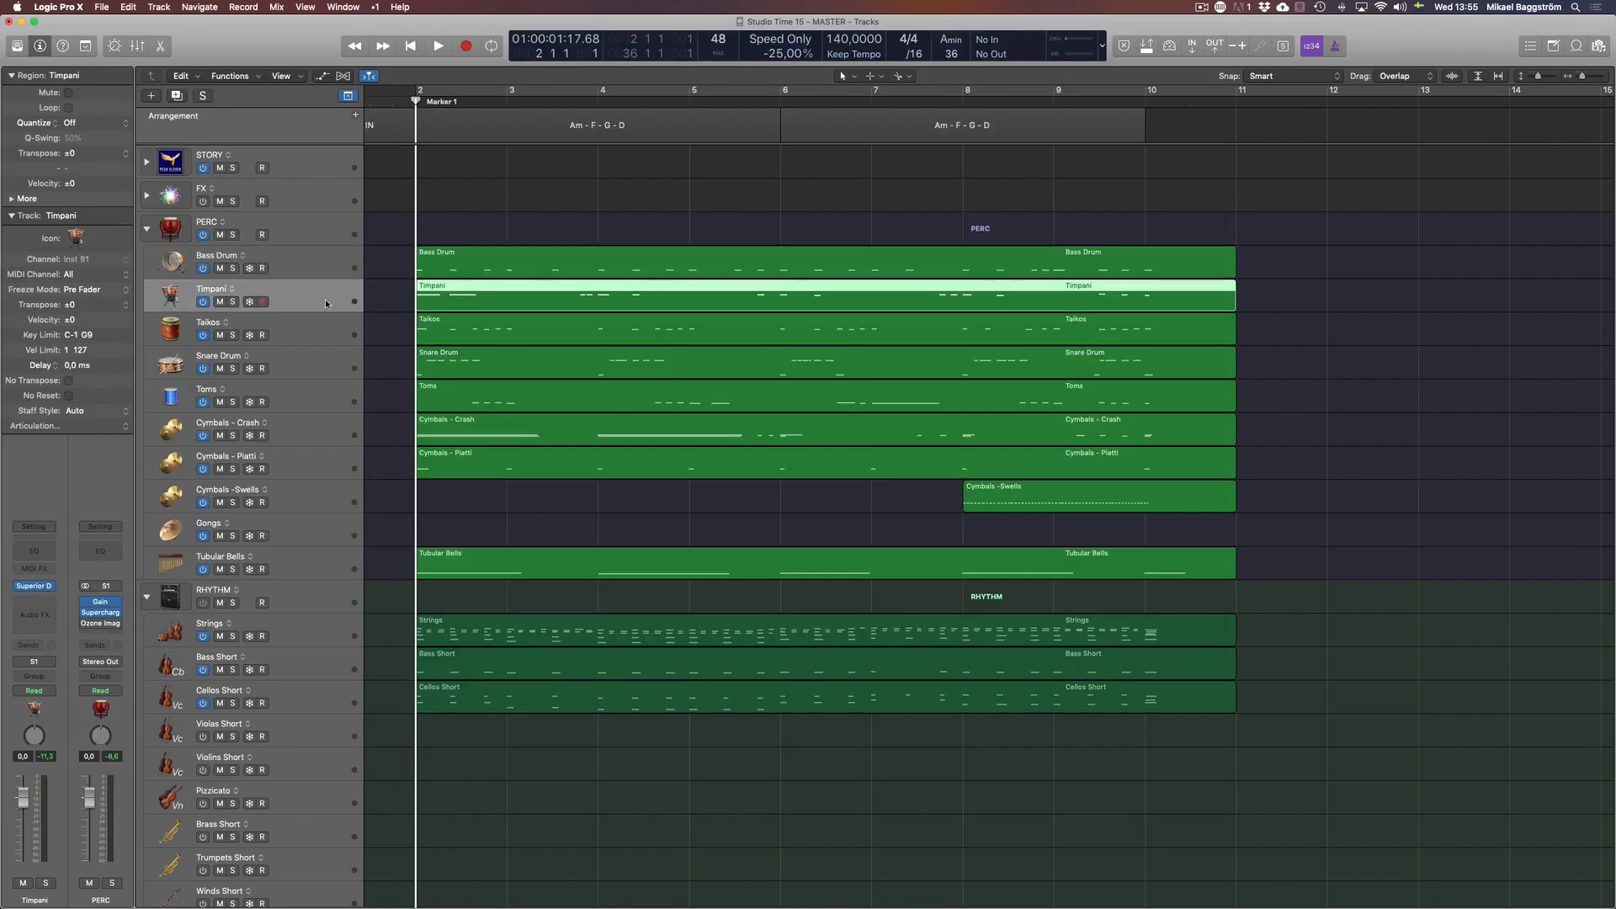
left_click(322, 268)
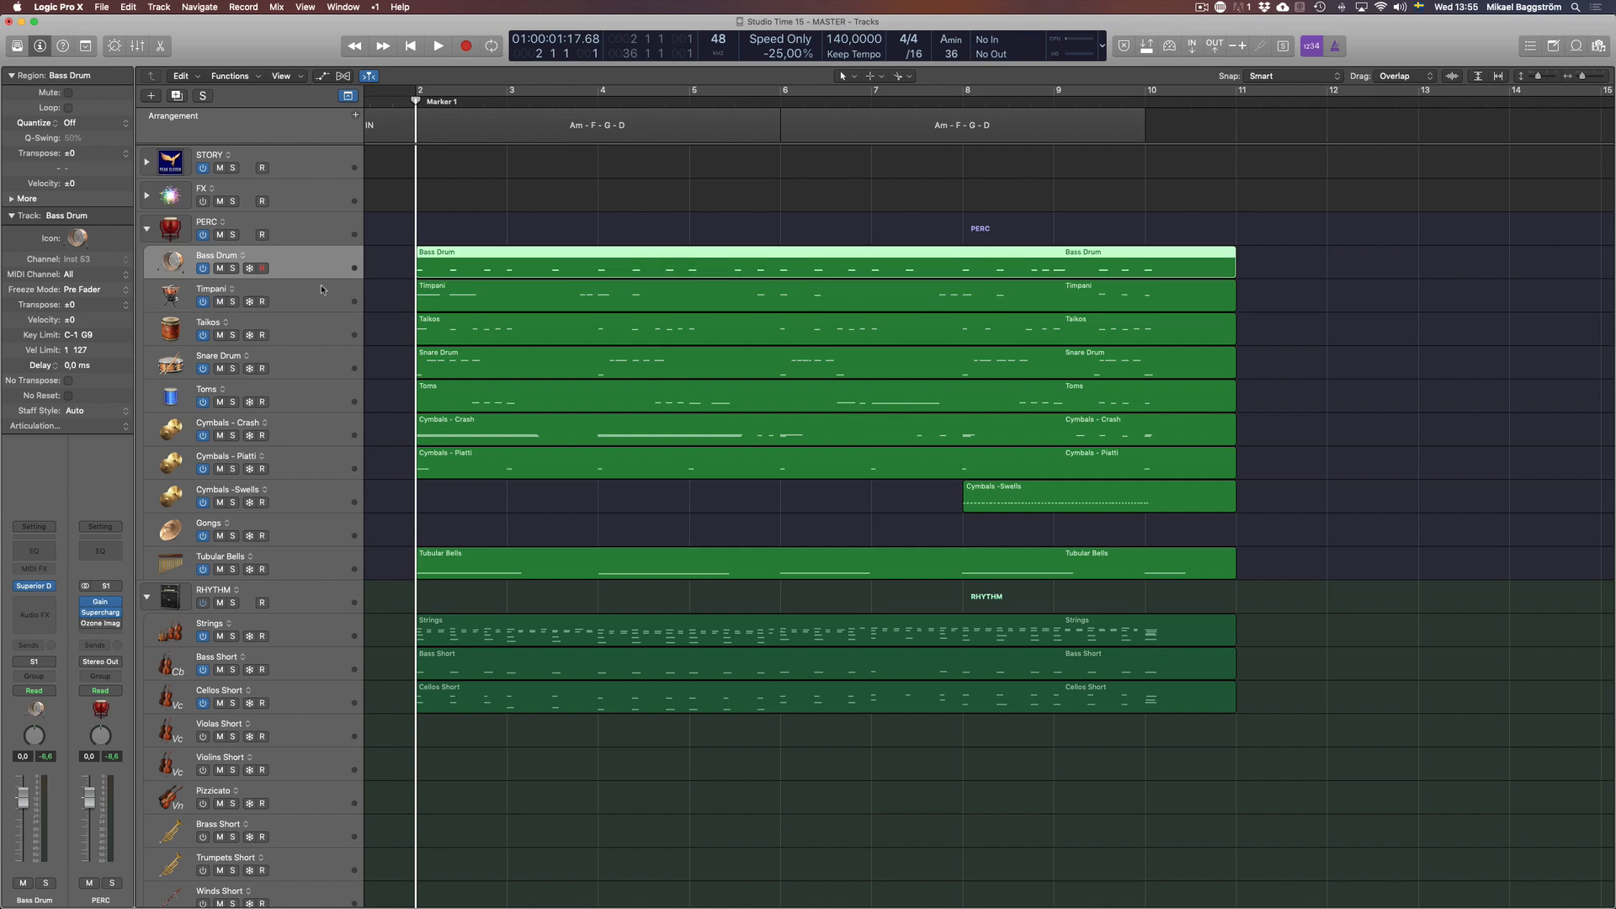
left_click(321, 285)
left_click(320, 325)
left_click(321, 368)
left_click(323, 402)
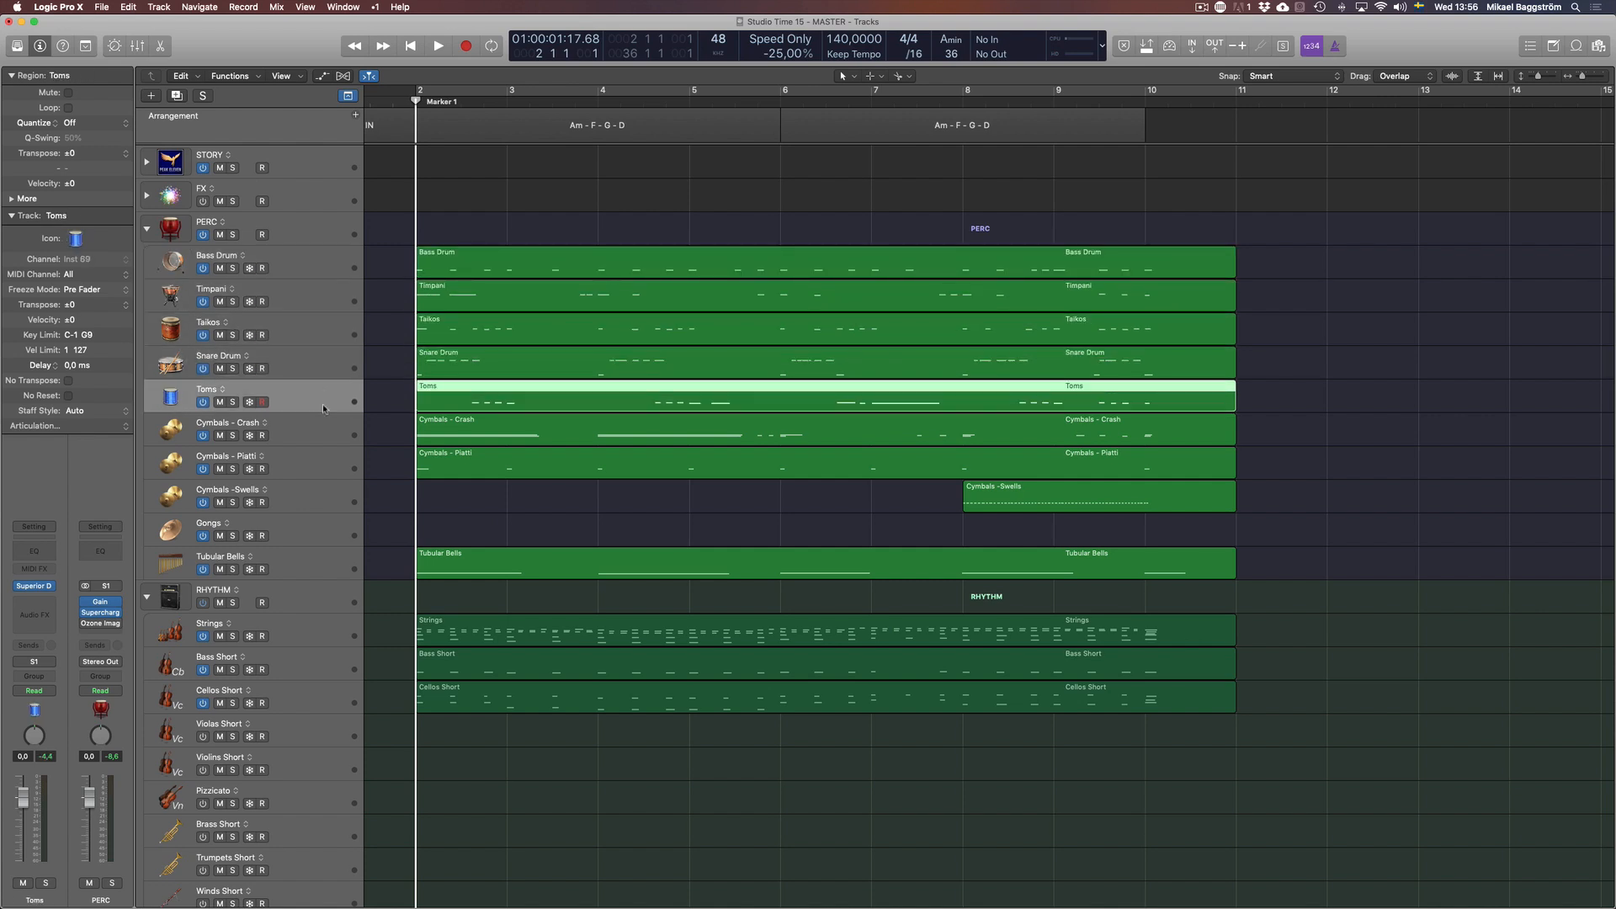
left_click(323, 424)
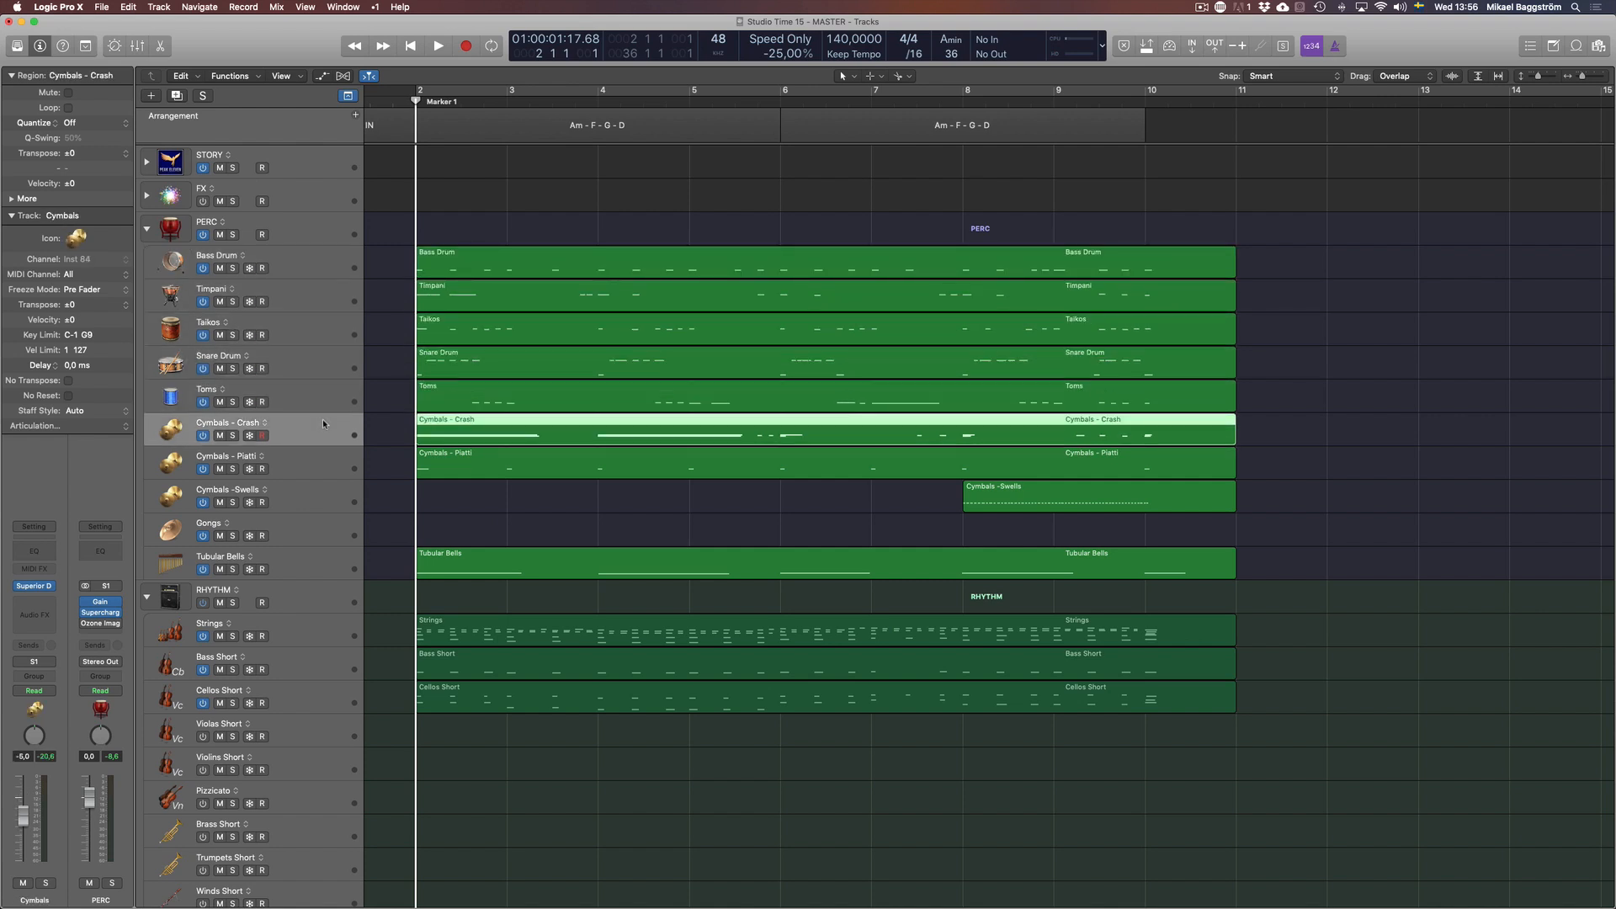
left_click(326, 457)
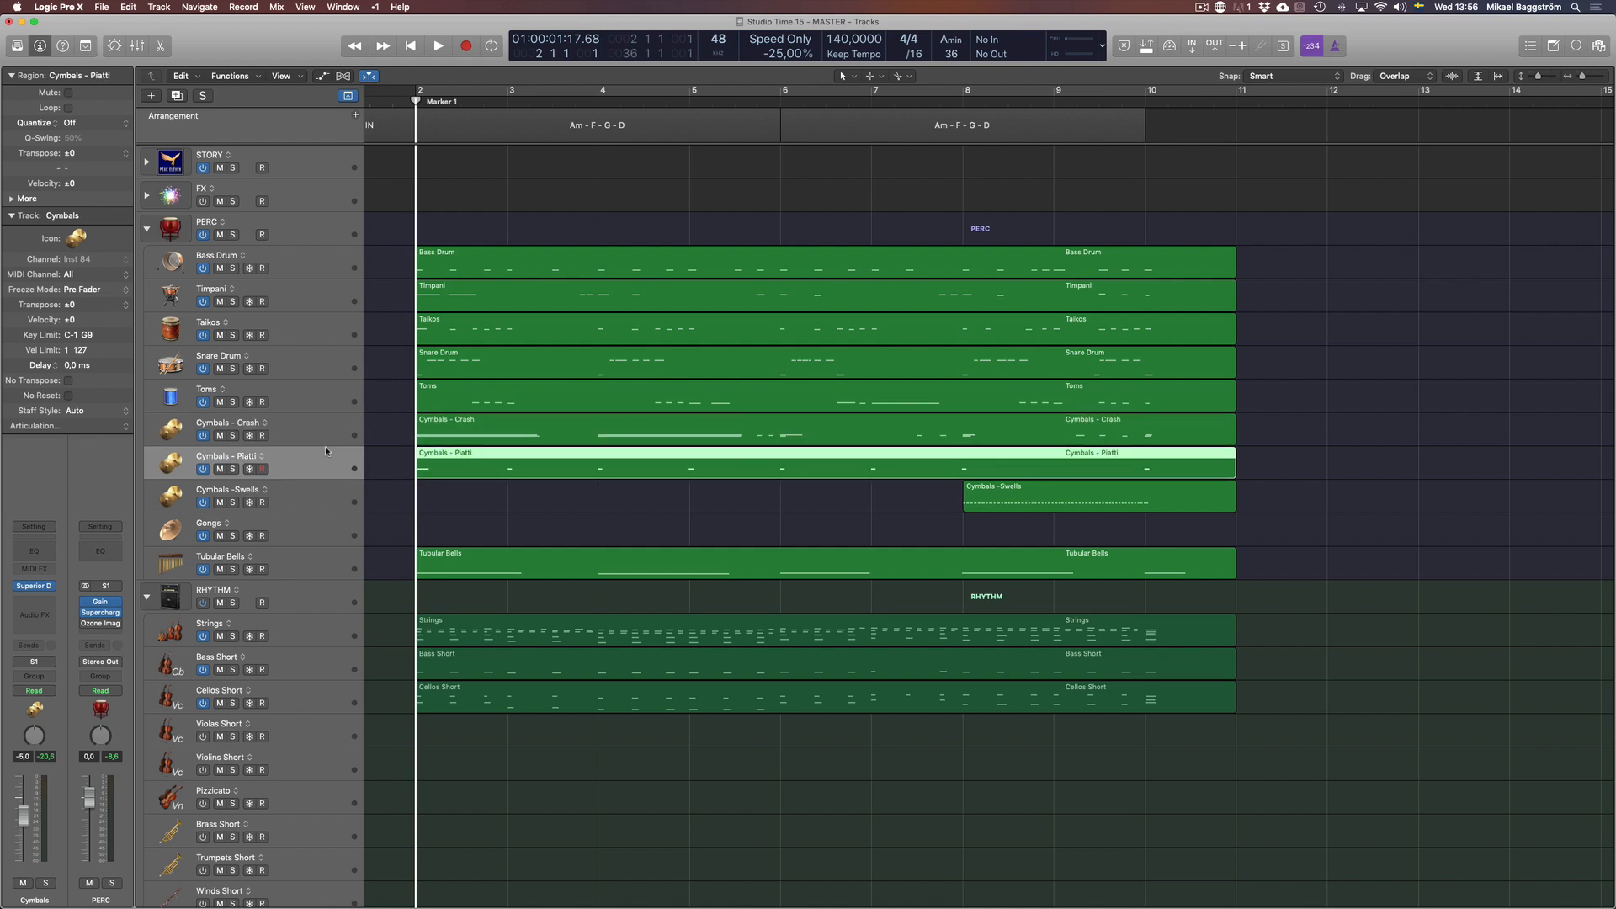
left_click(311, 505)
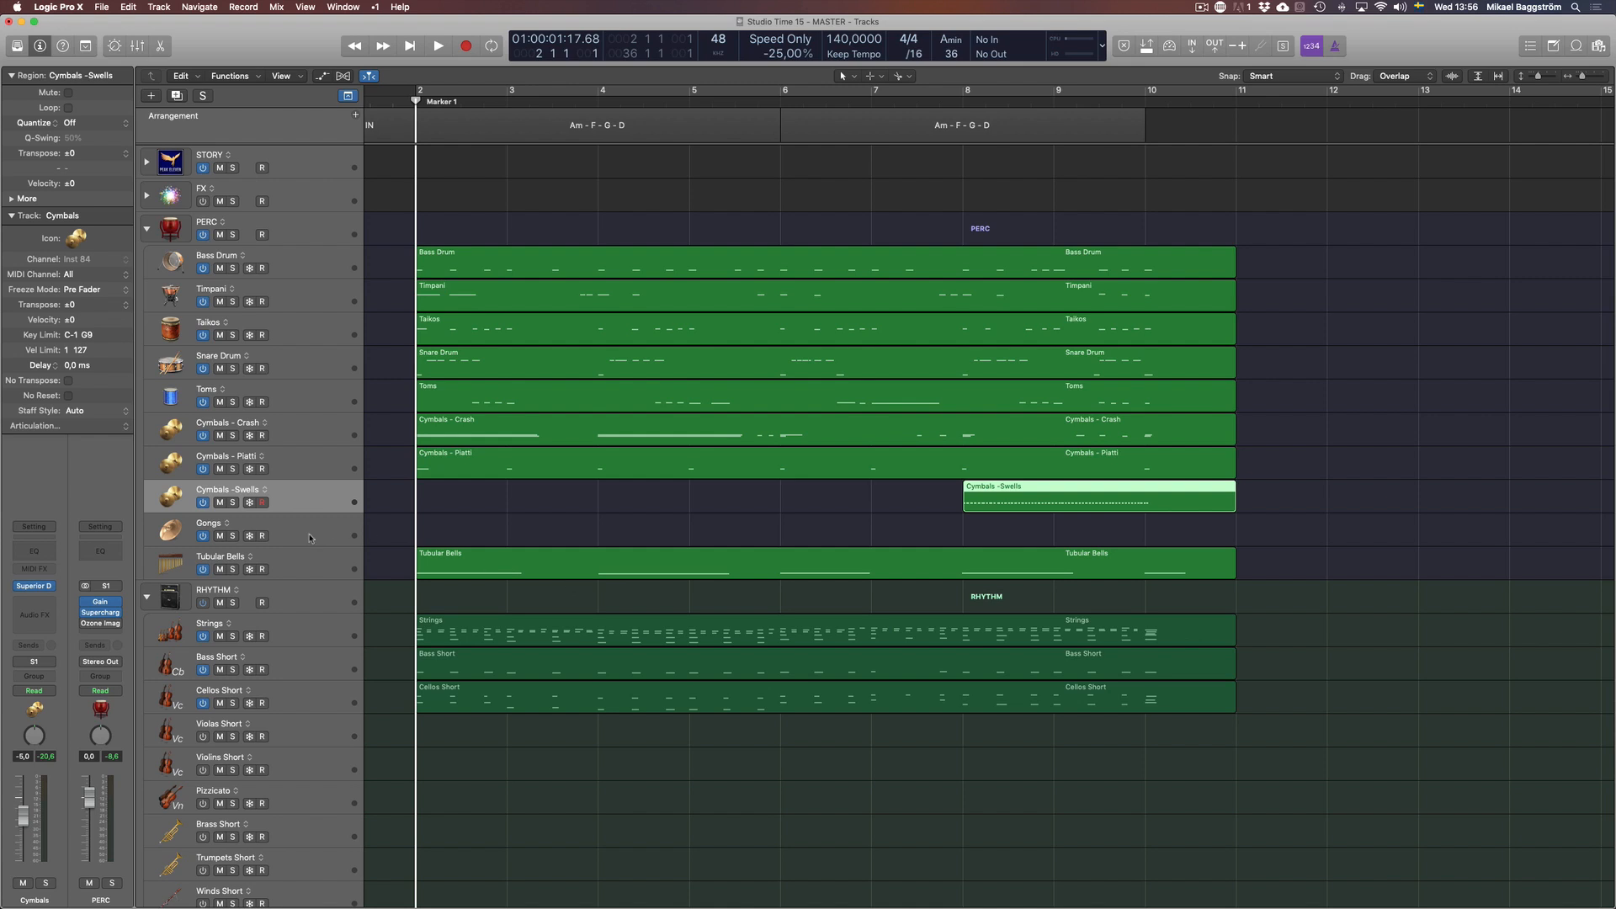
left_click(305, 522)
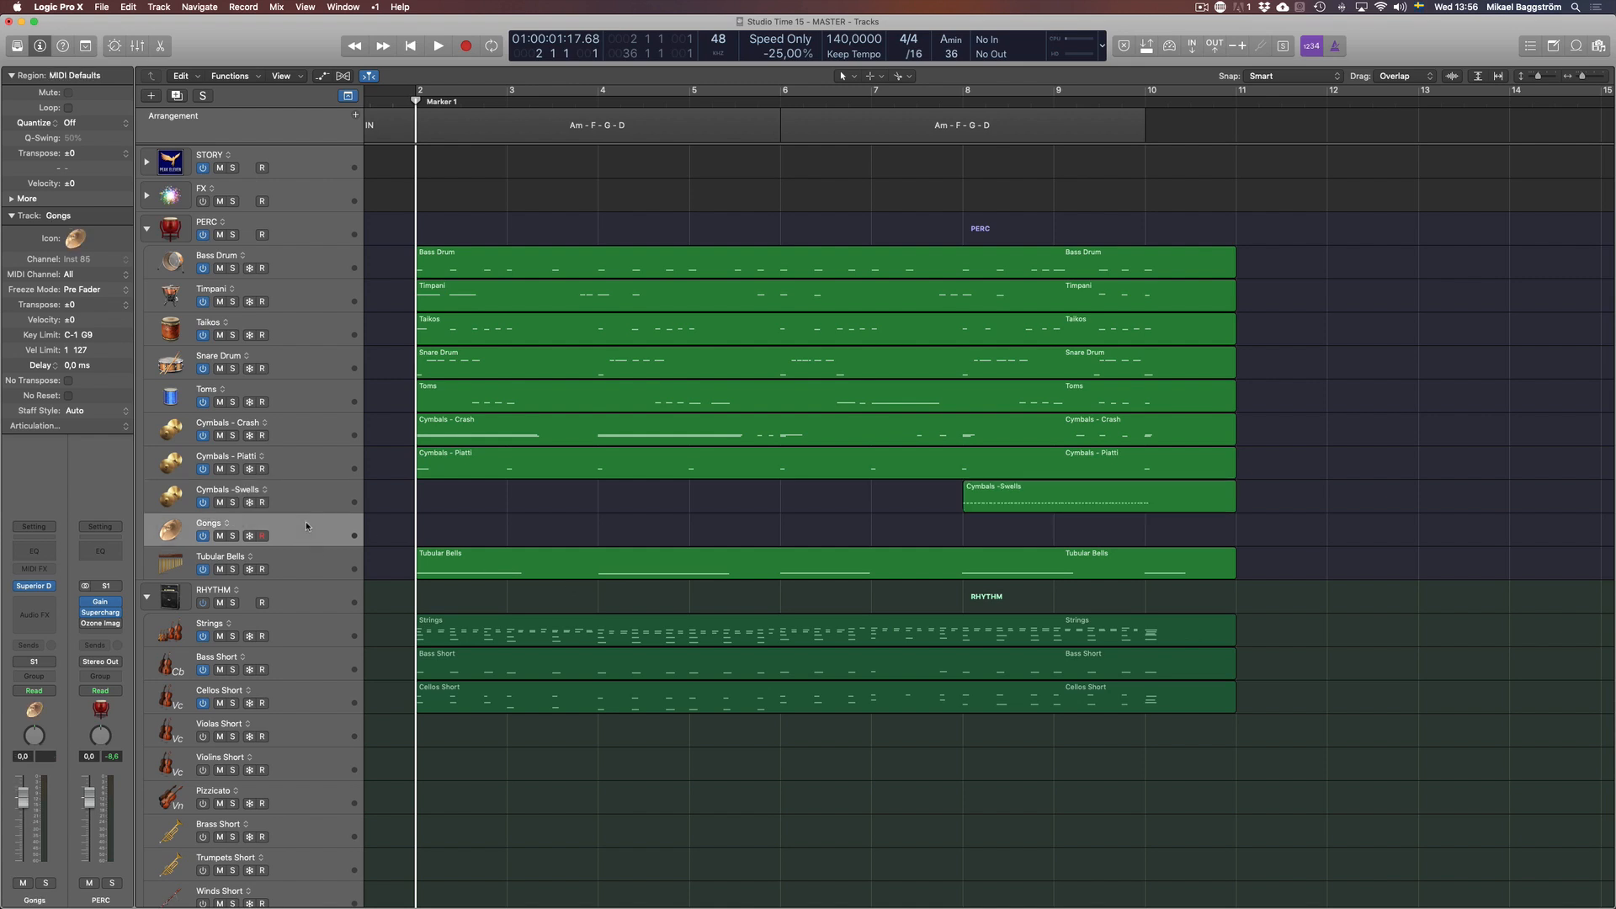
left_click(315, 556)
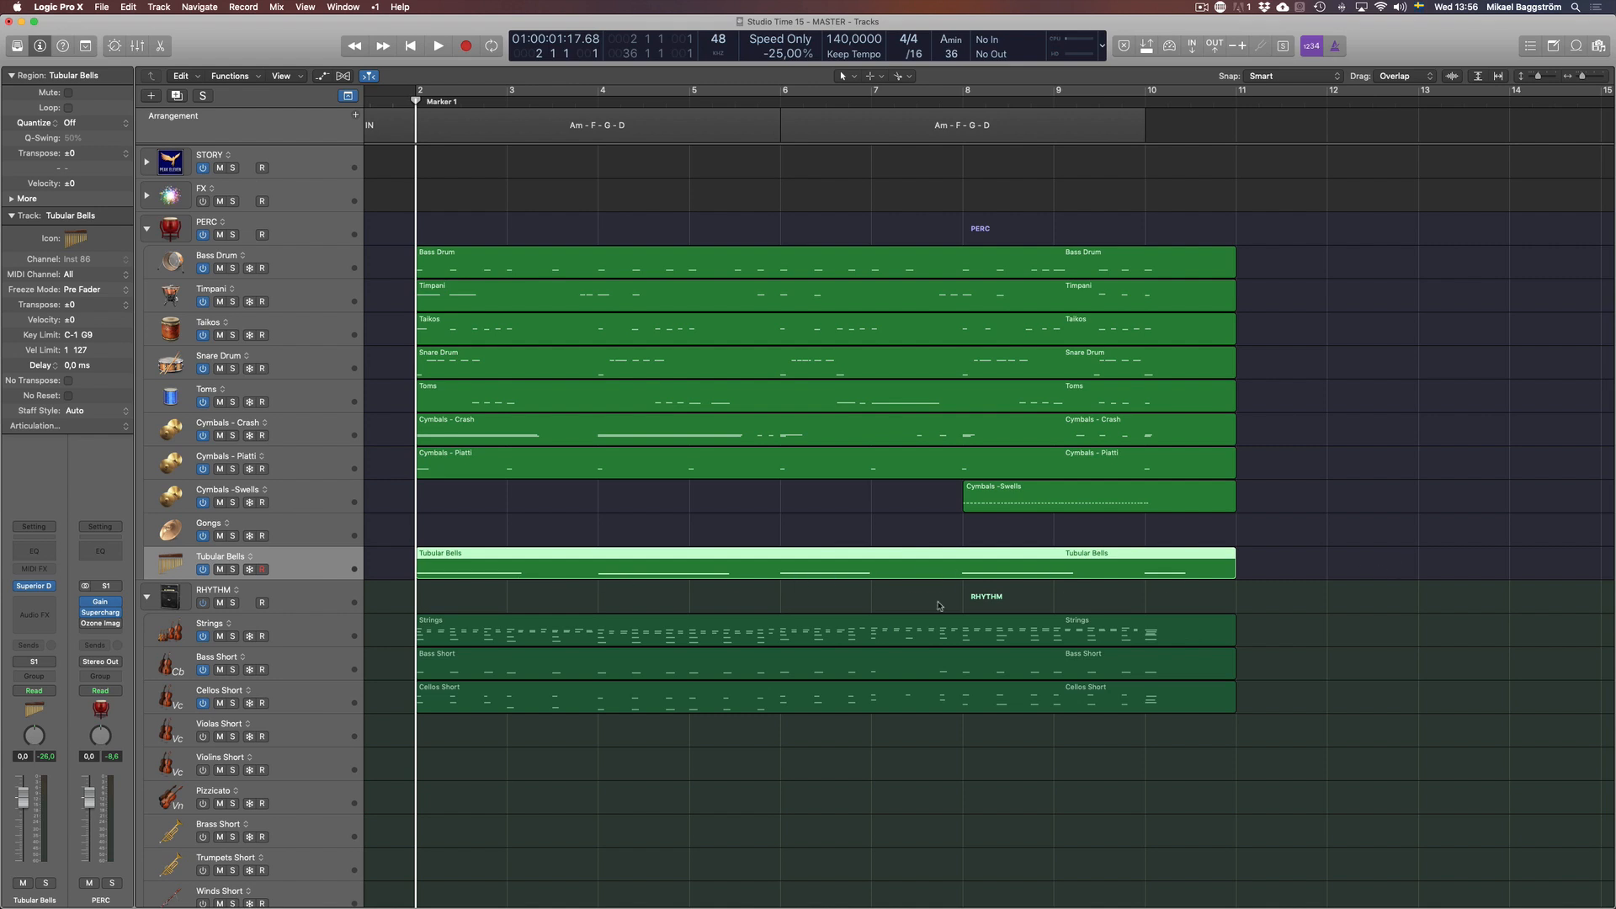
Mute the RHYTHM track stack and play the percussion on its own from bar 2, stopping after the last regions
left_click(488, 794)
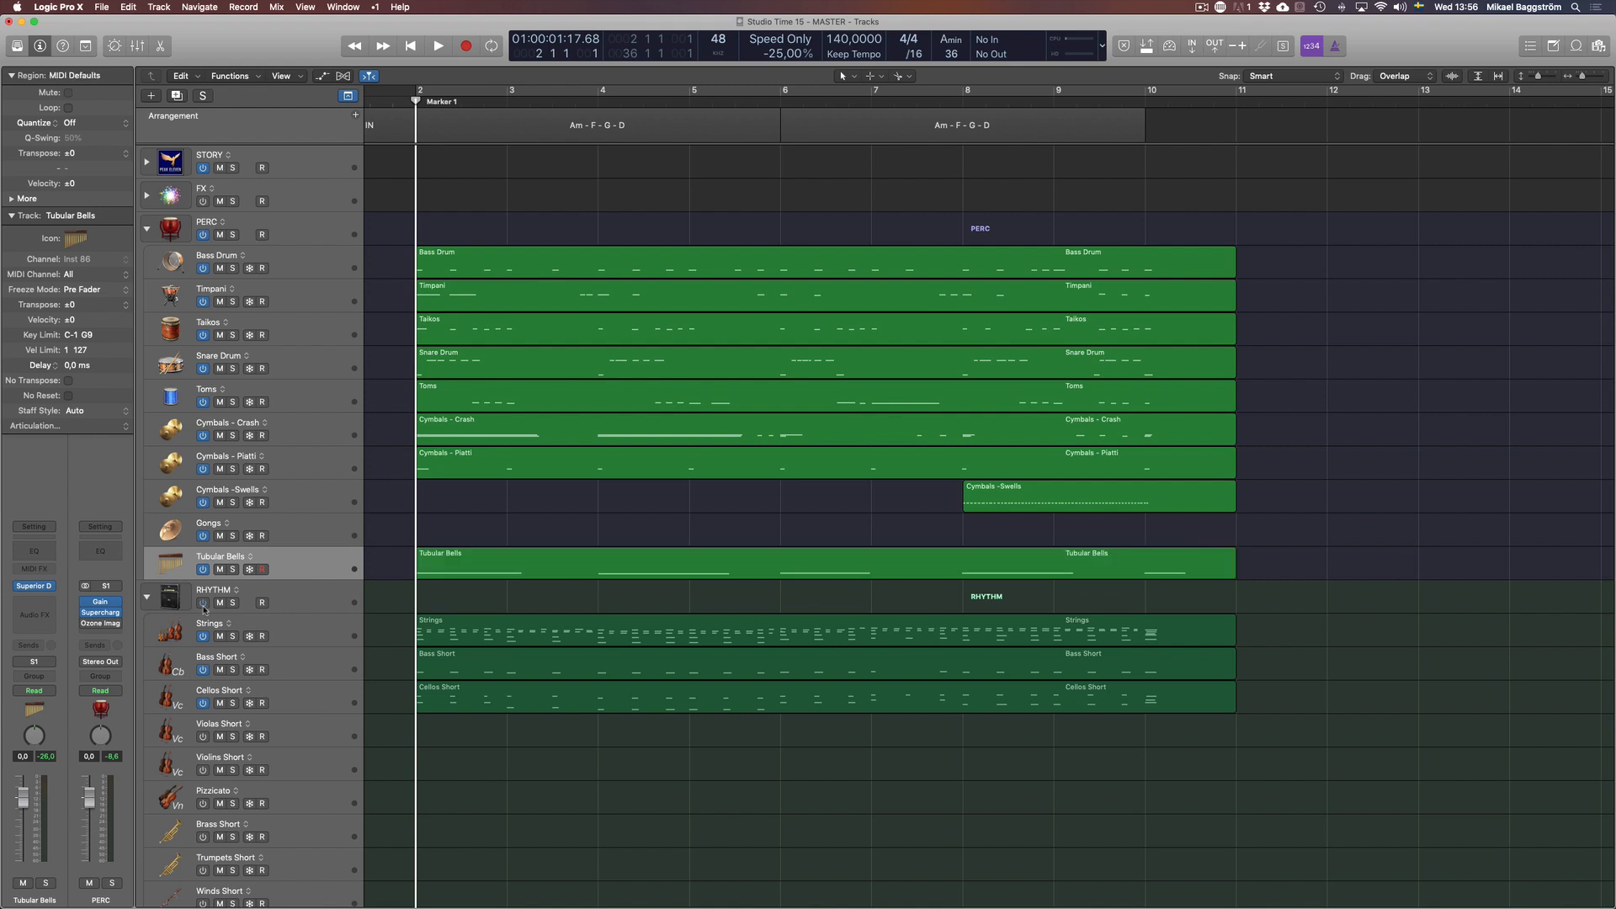
left_click(325, 605)
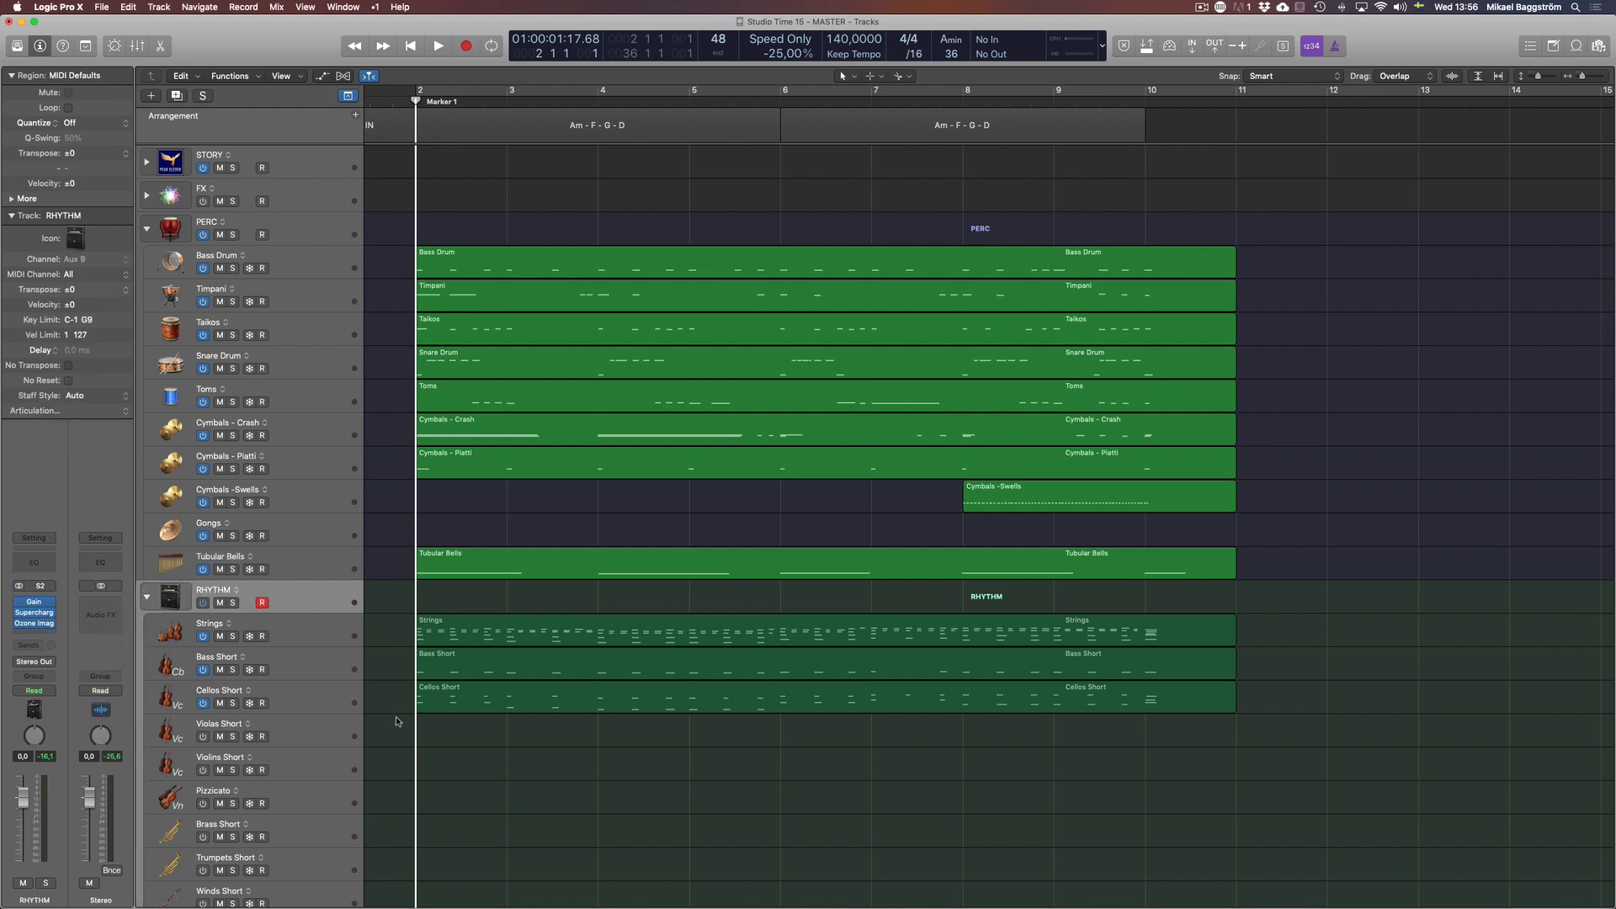
left_click(222, 604)
key("space")
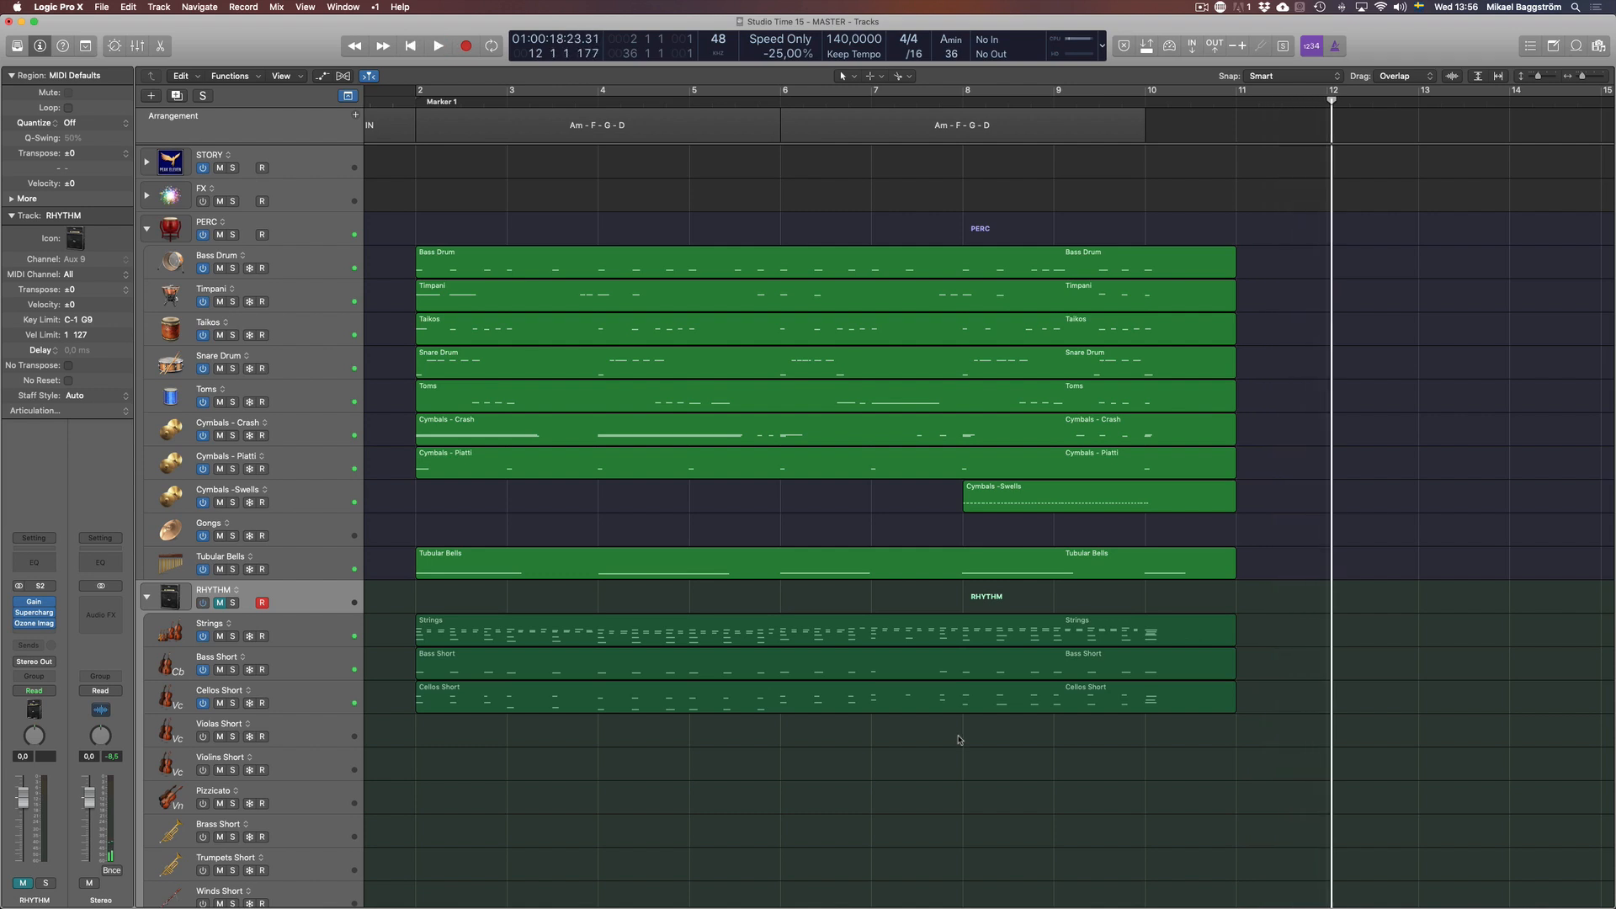
key("space")
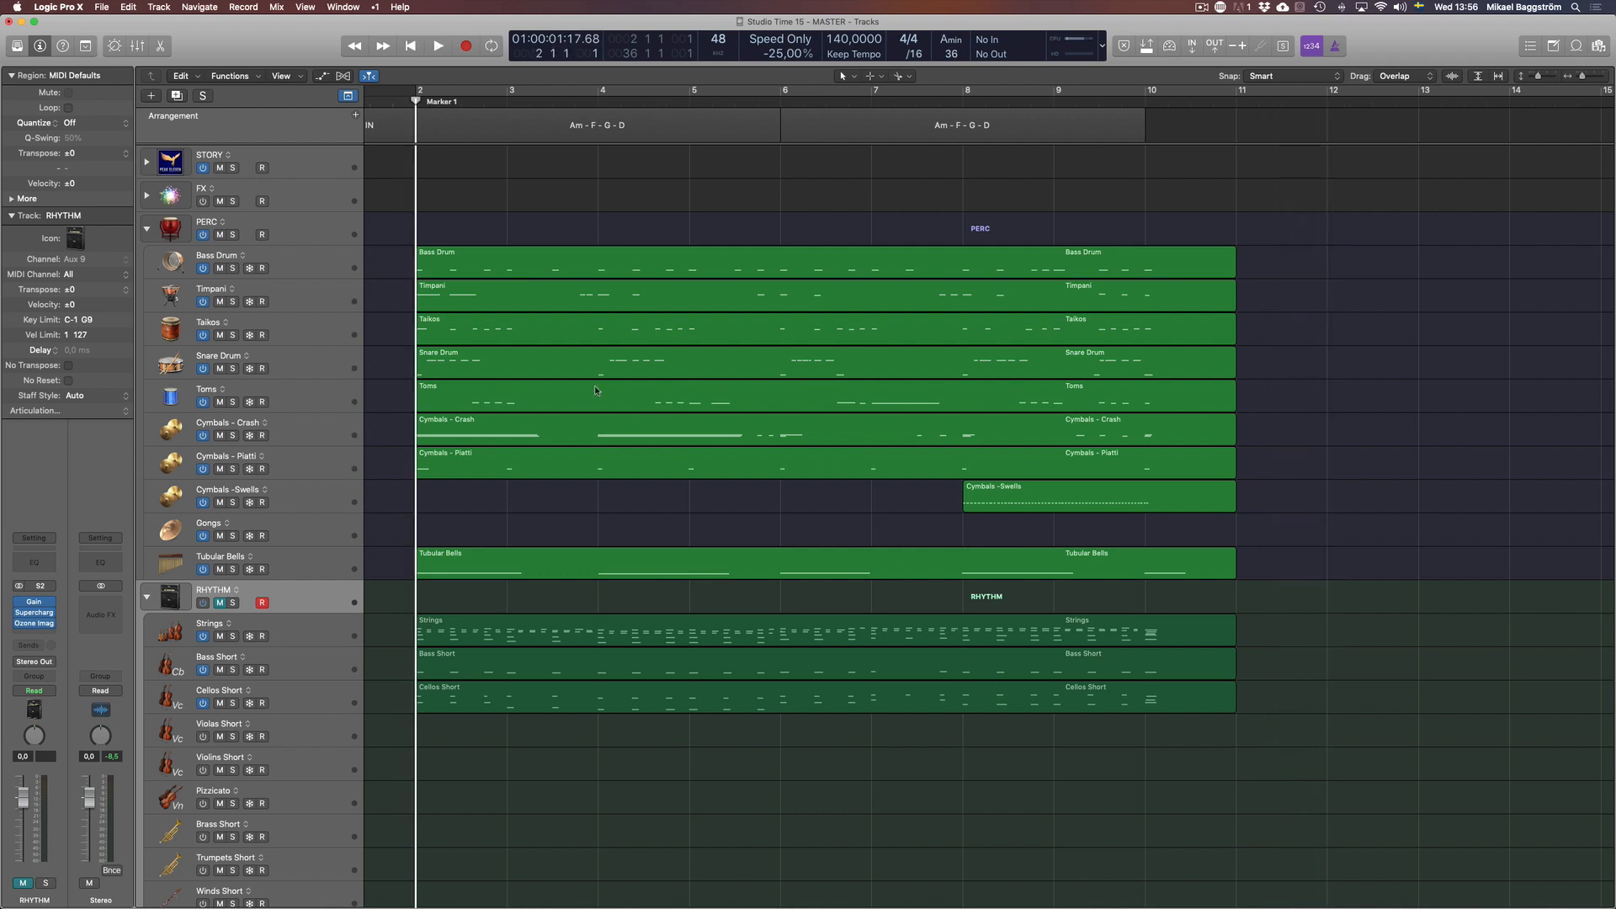
View the Timpani region's notes in the Piano Roll, close the editor and clear the region selection
left_click(486, 305)
double_click(687, 305)
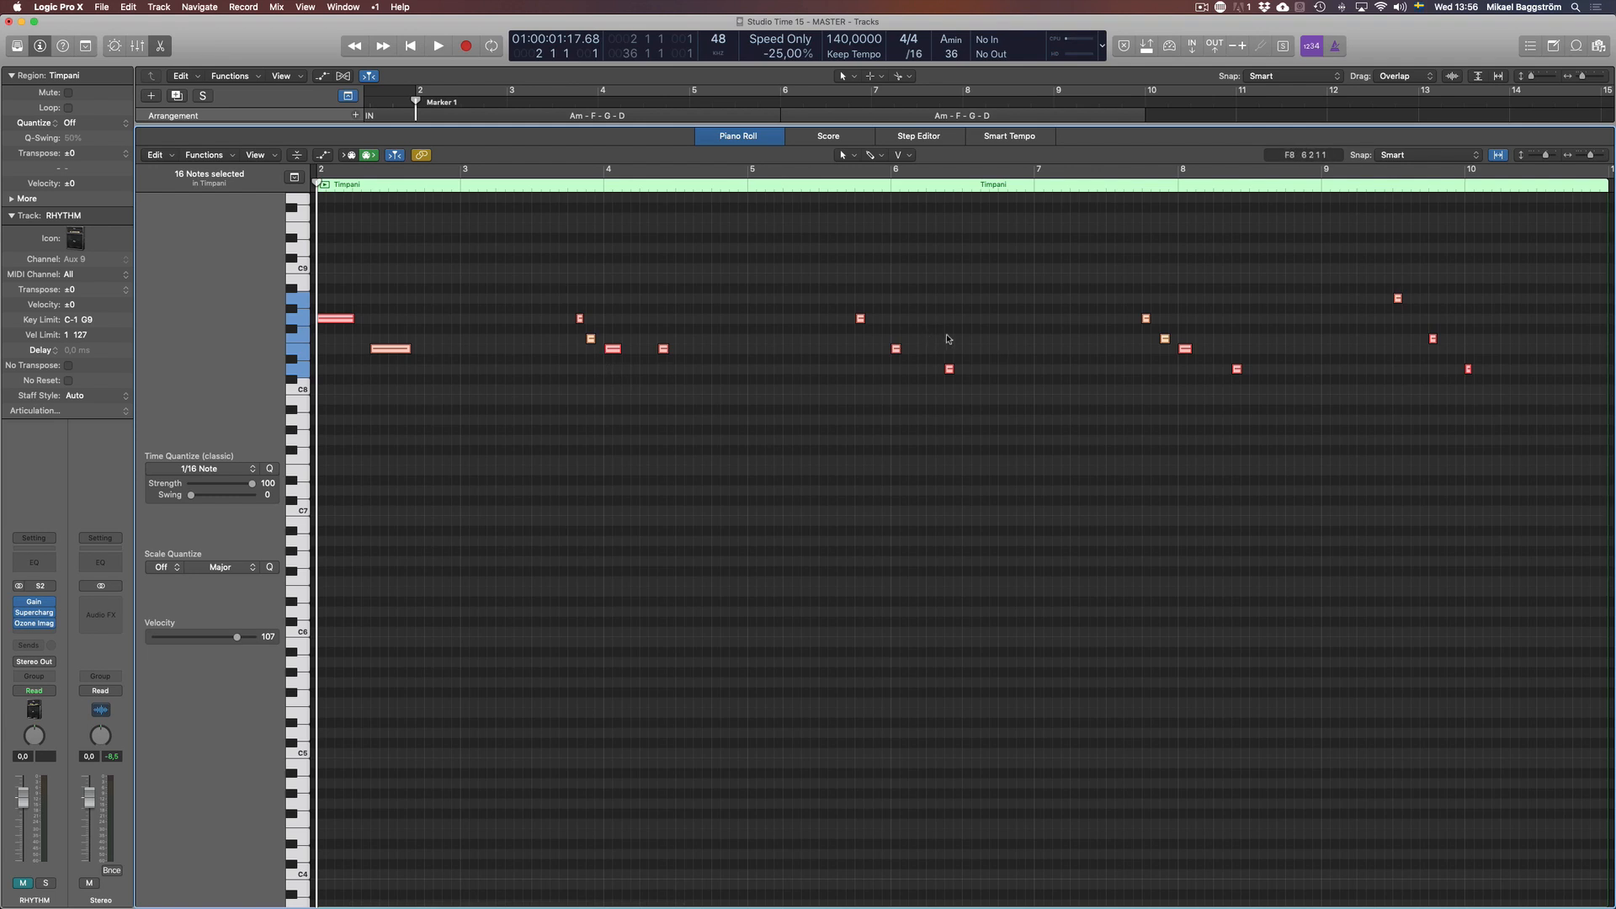
key("e")
left_click(681, 499)
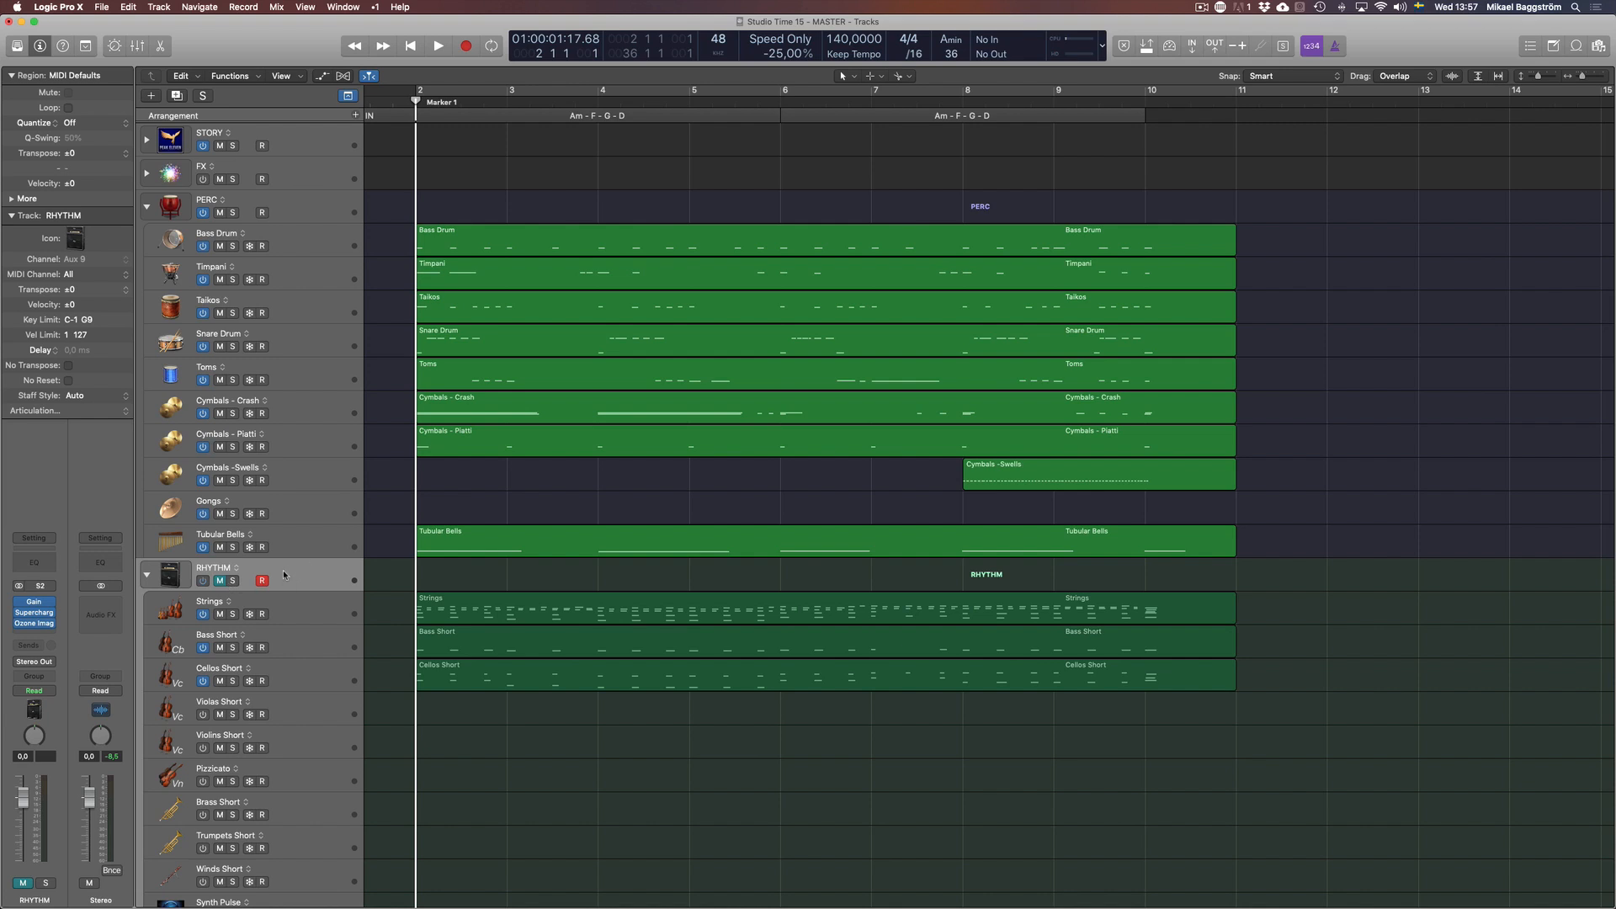
Solo the RHYTHM track stack, play a few bars from bar 2, stop playback and turn the solo off
left_click(233, 581)
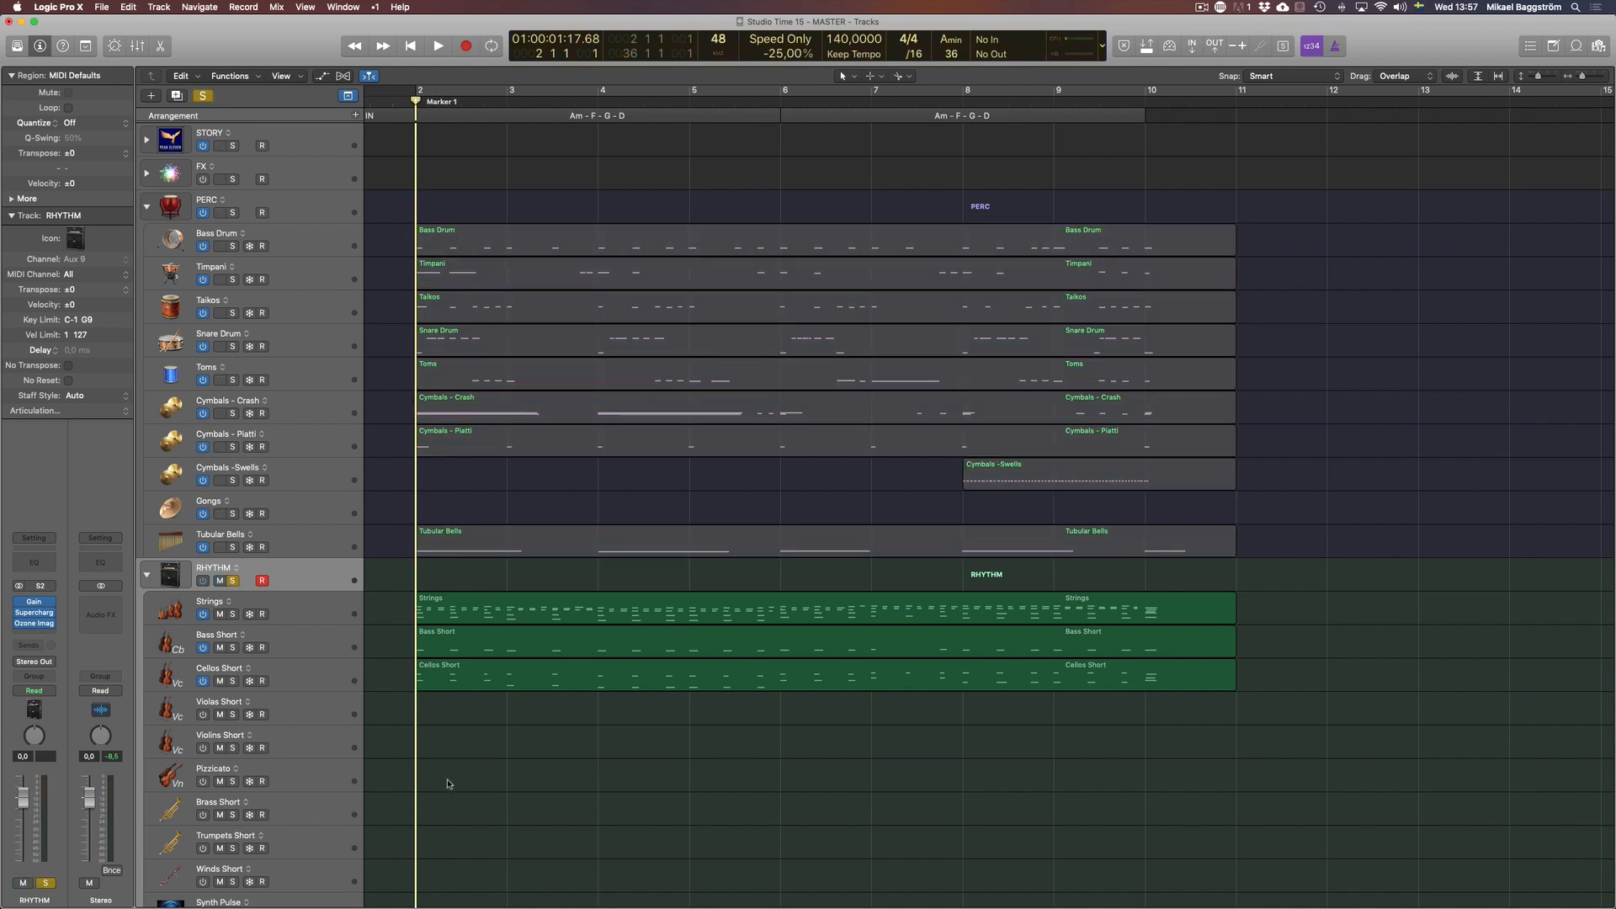
key("space")
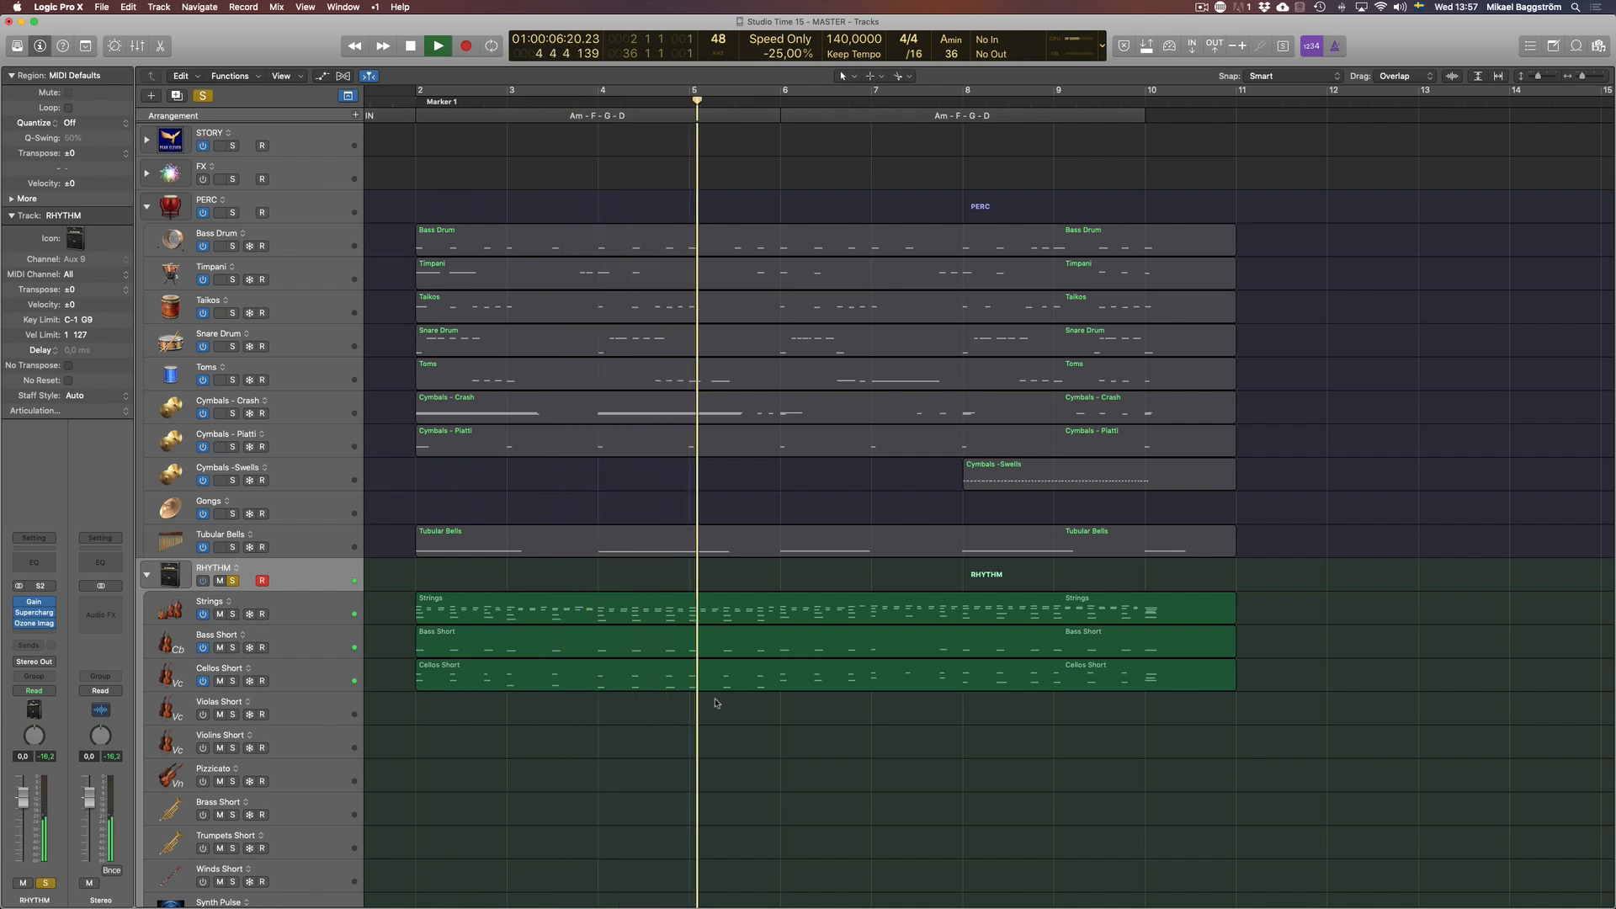
key("space")
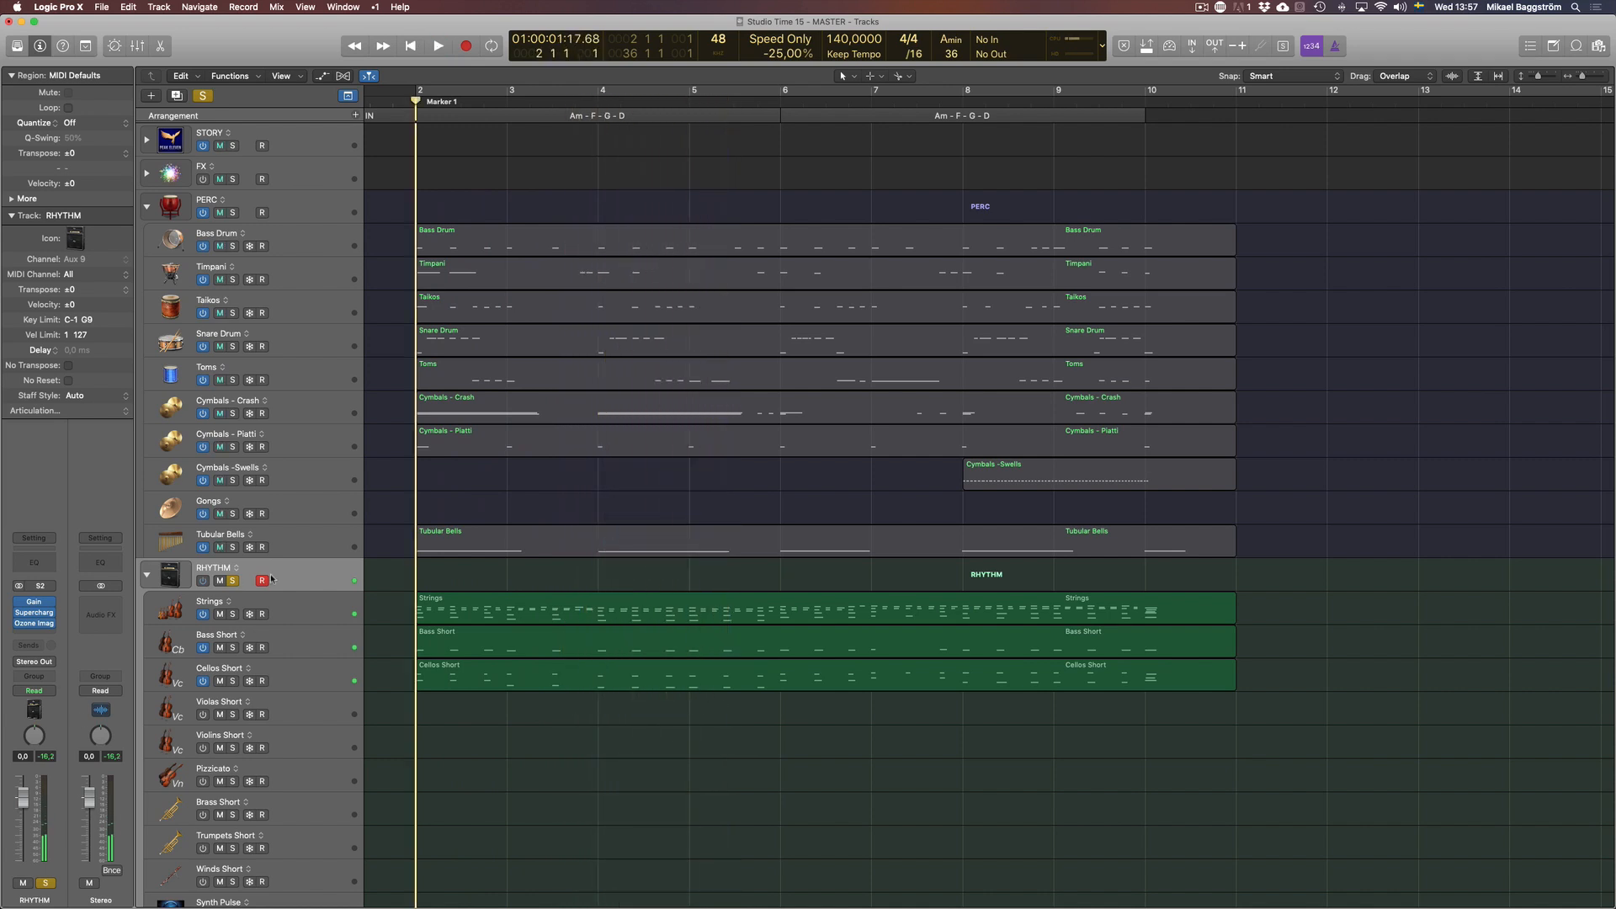
left_click(234, 581)
Examine the notes of the Cellos Short and Bass Short regions in the Piano Roll, closing the editor after each
left_click_drag(529, 739, 553, 677)
key("p")
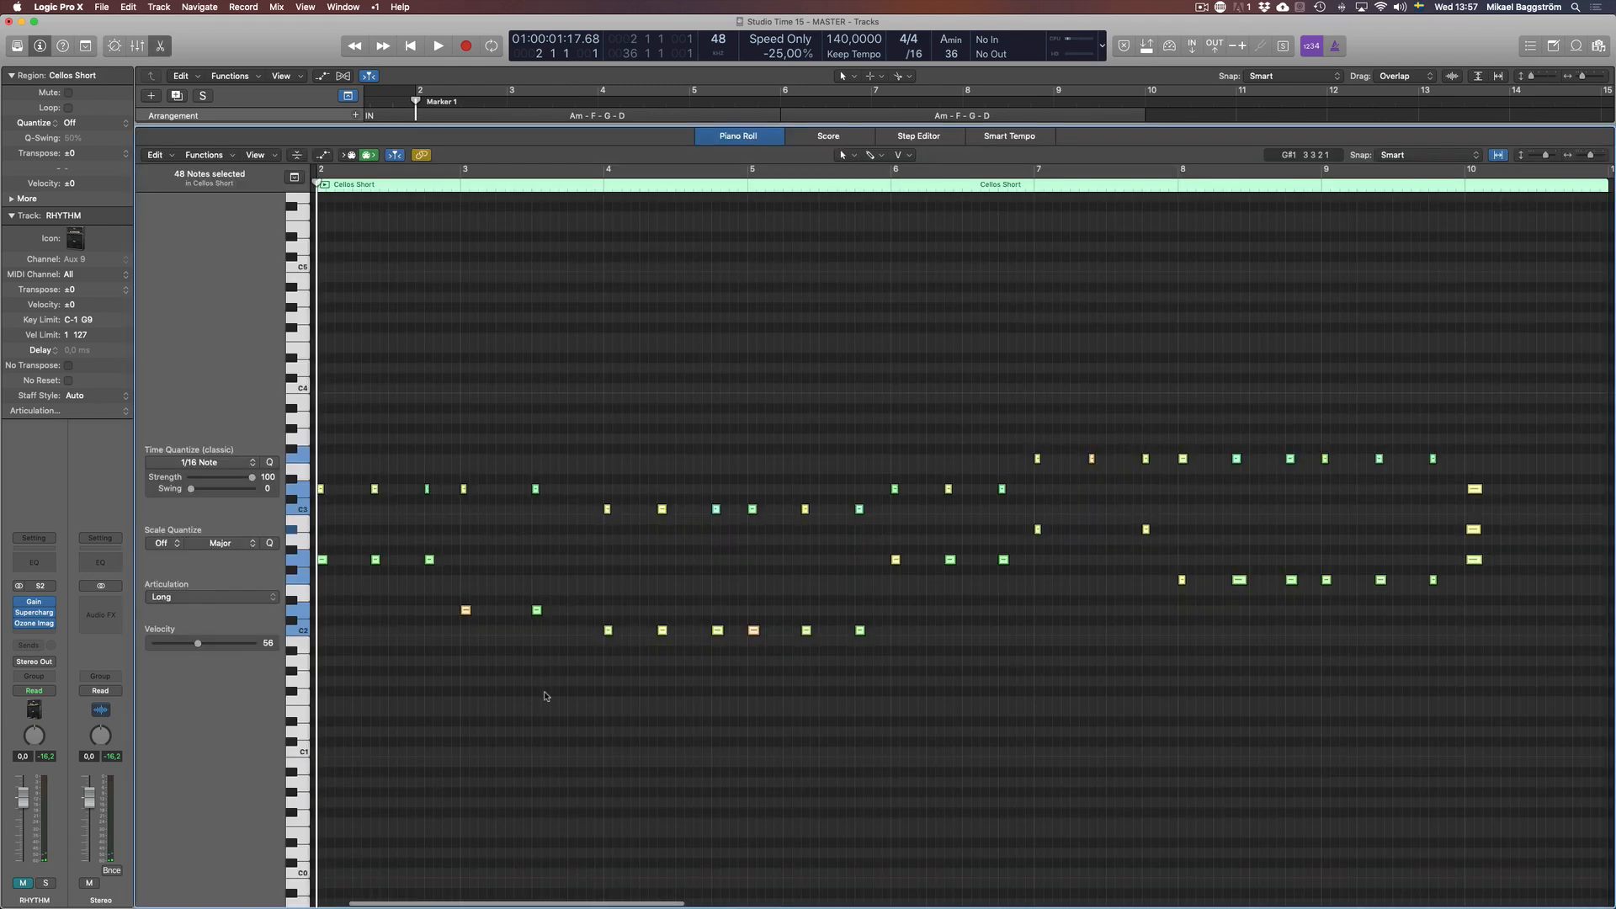
key("p")
left_click(479, 641)
key("p")
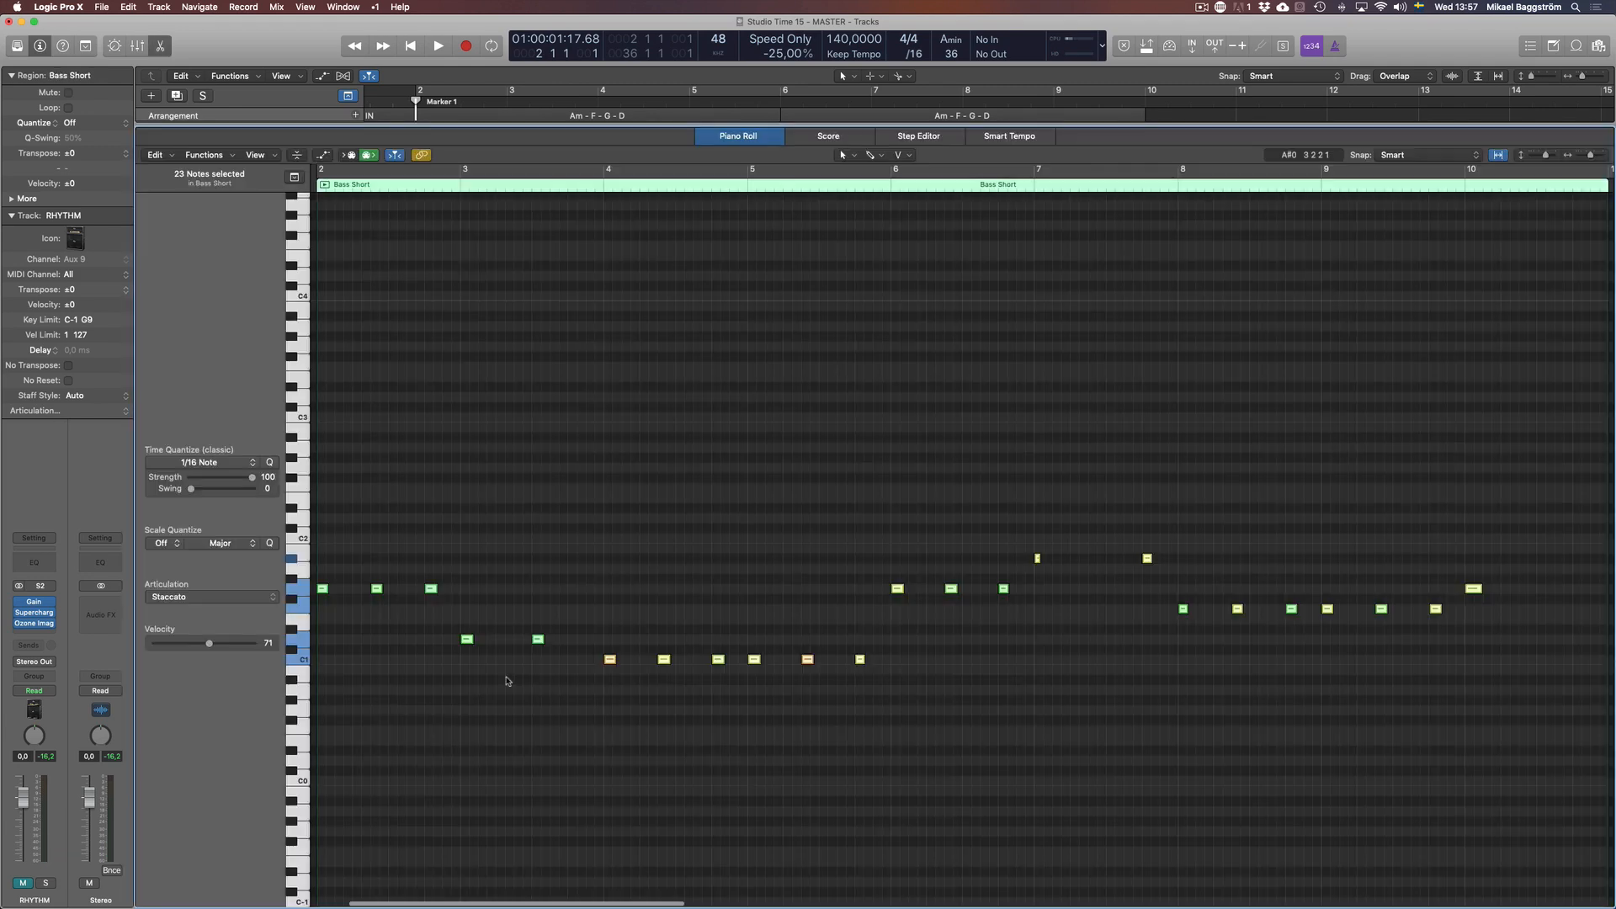
key("p")
left_click(567, 481)
Select the Bass Drum track, unmute the RHYTHM stack and play the full arrangement from bar 2 to the end
left_click(506, 248)
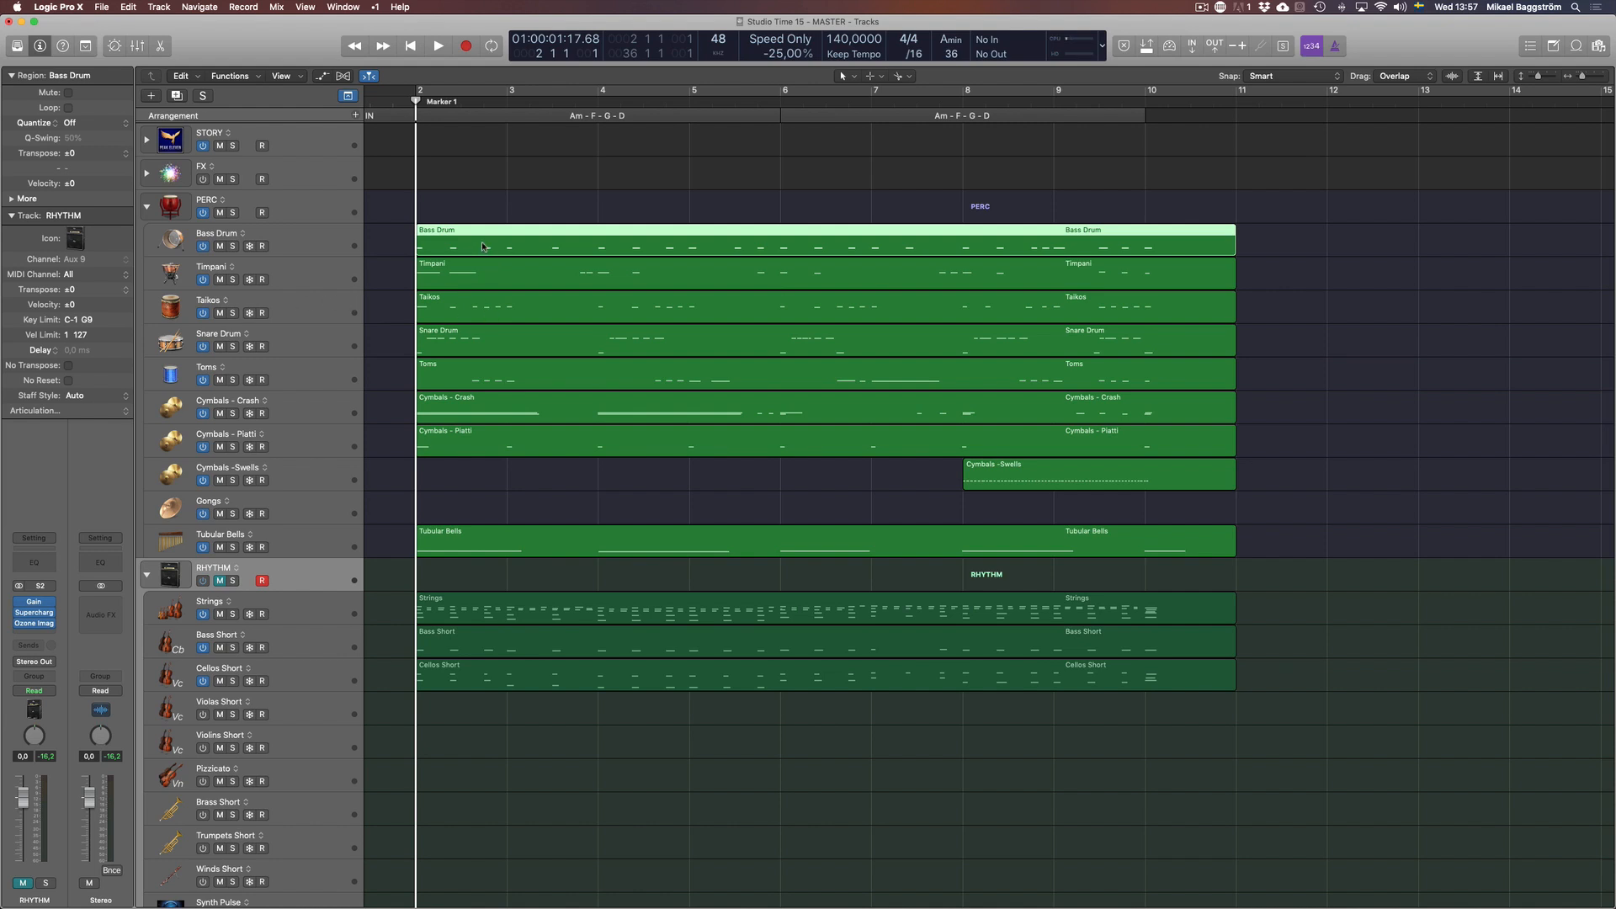
left_click(303, 233)
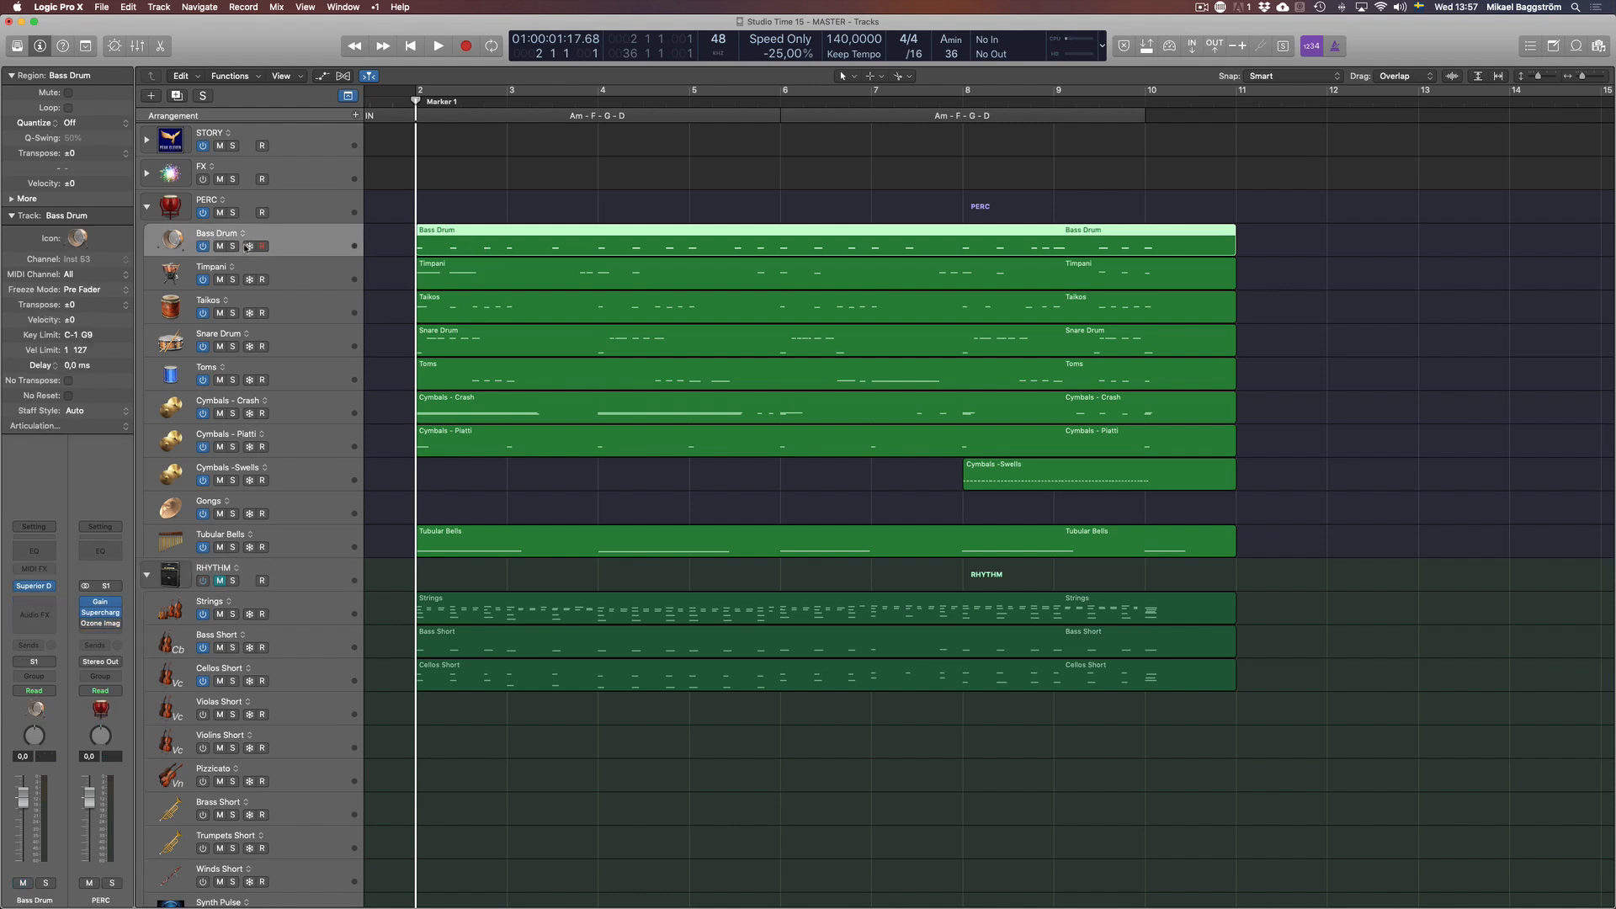
left_click(510, 705)
key("space")
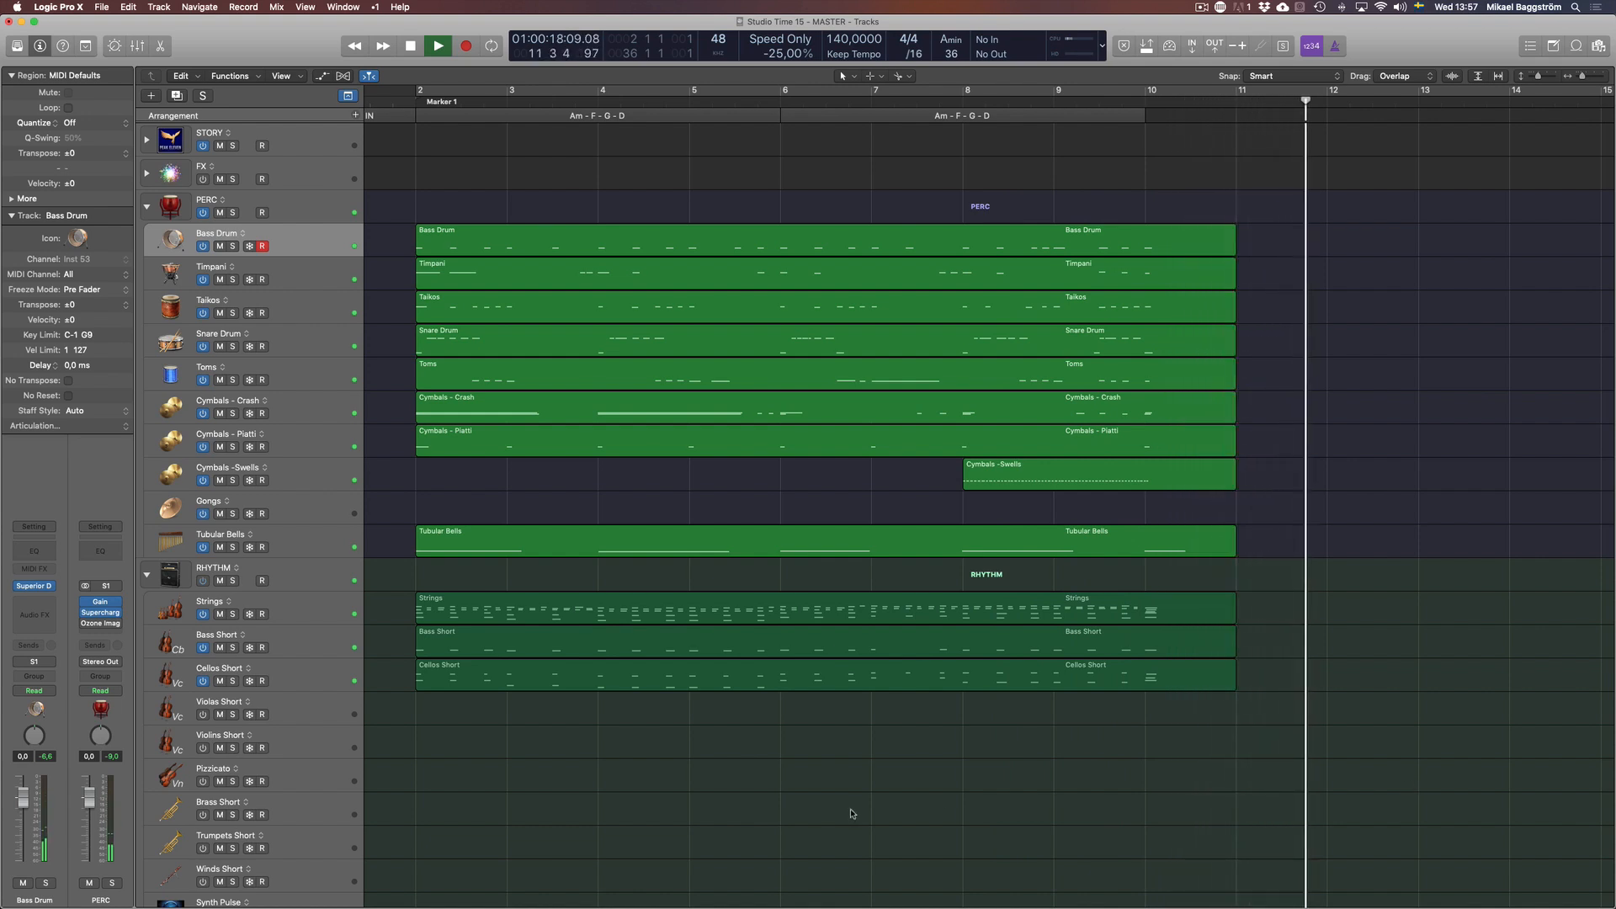
key("space")
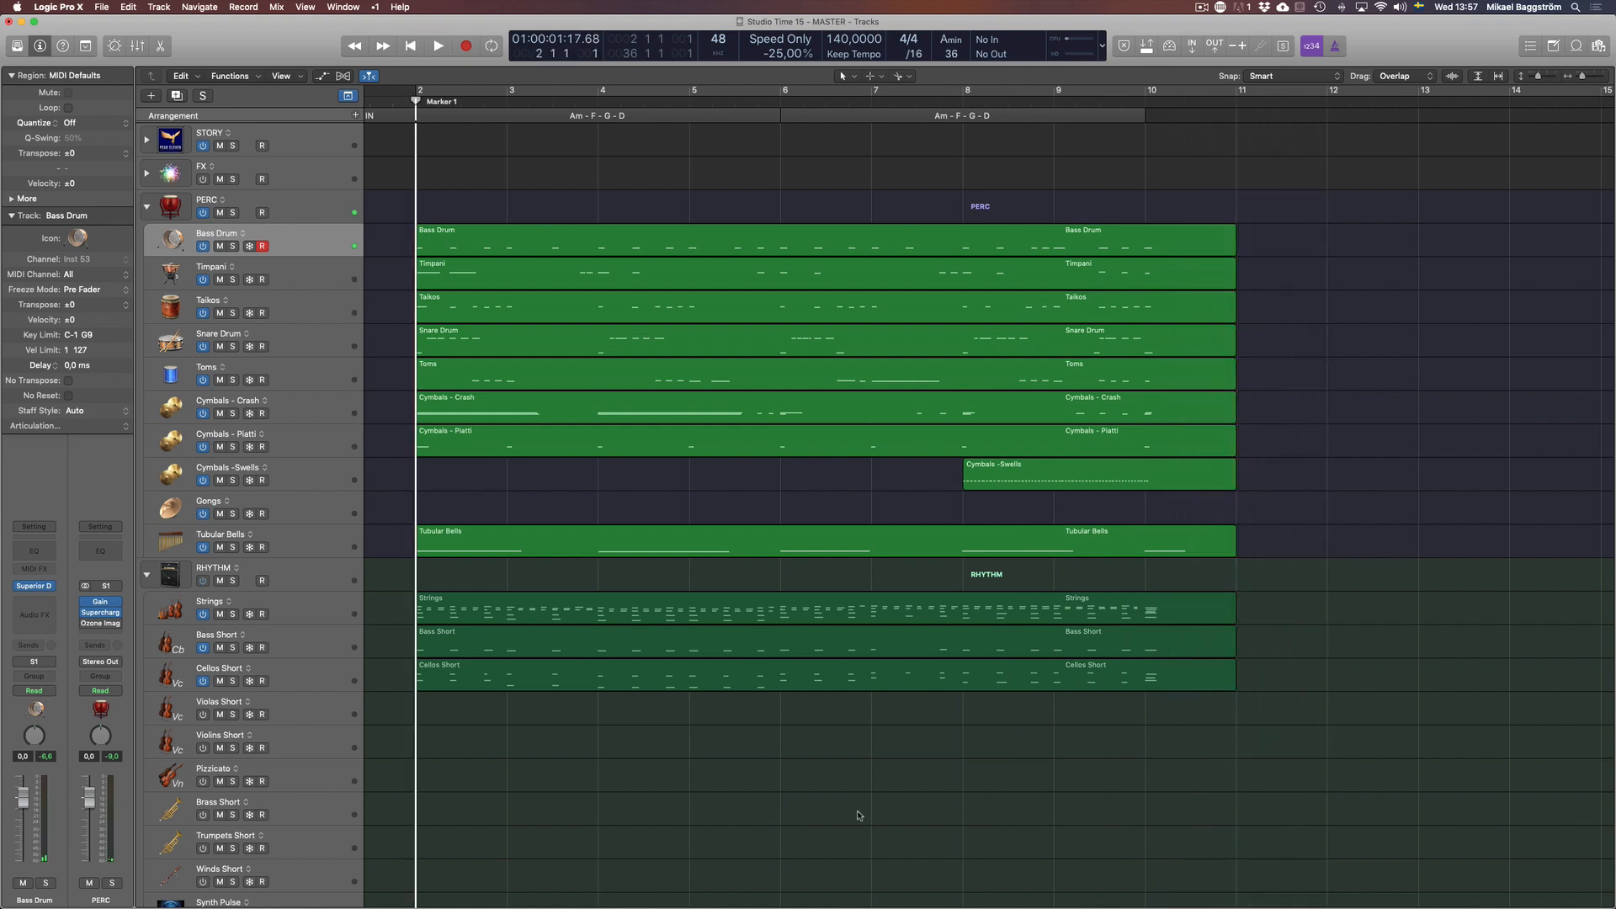
Go through the Timpani, Taikos, Snare Drum, Toms, Cymbals - Crash and Cymbals - Piatti tracks in turn
left_click(313, 271)
left_click(312, 316)
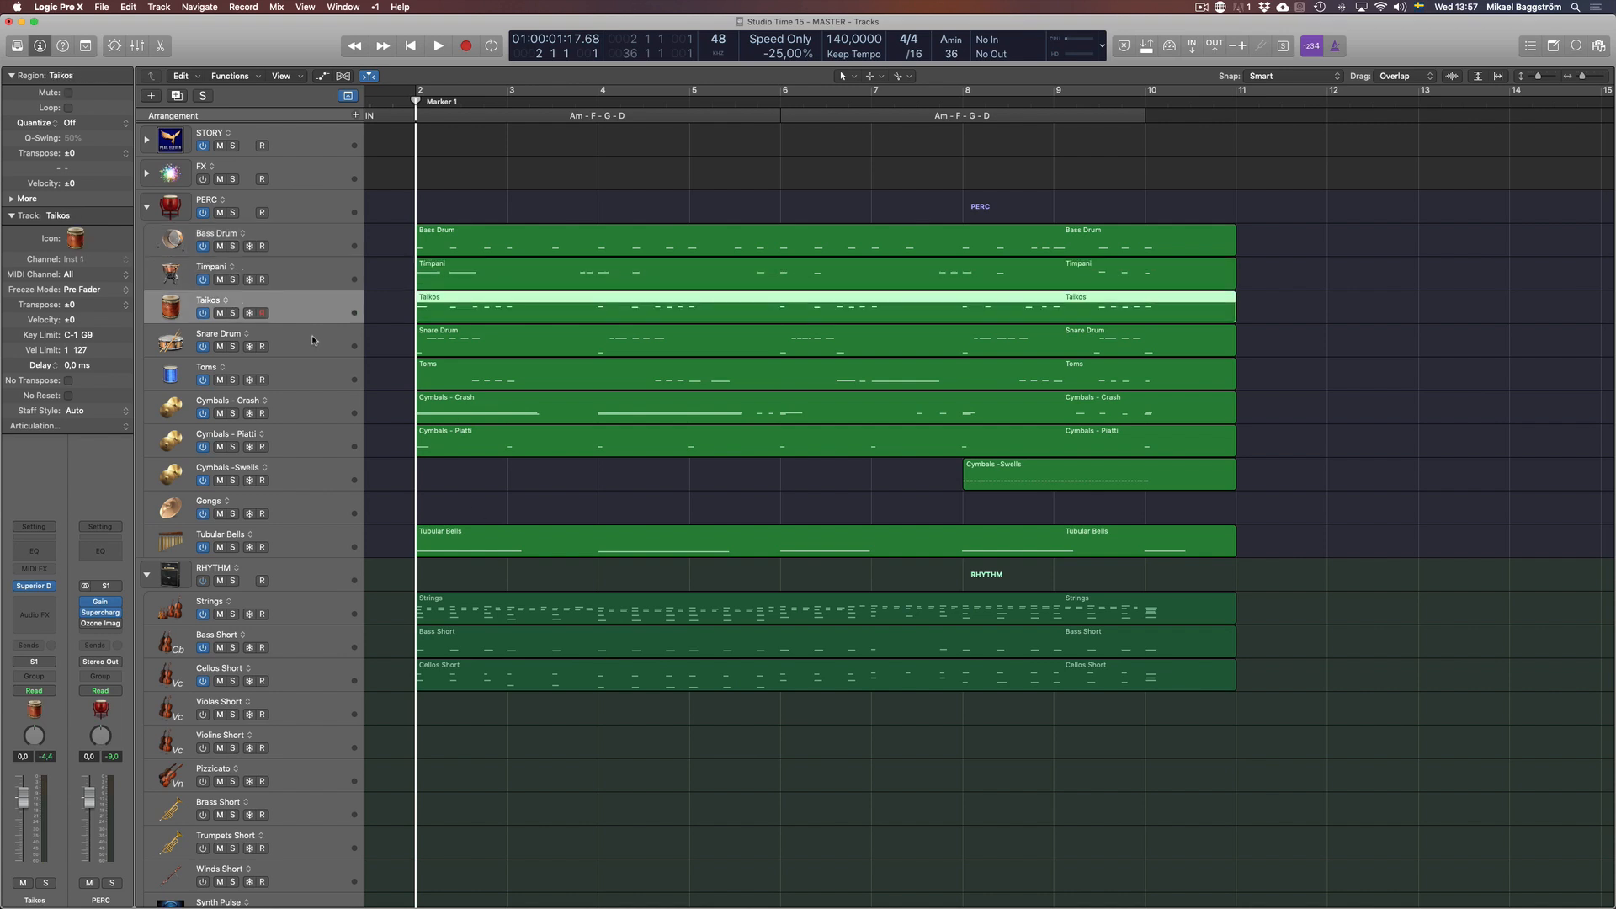
left_click(312, 340)
left_click(316, 381)
left_click(313, 410)
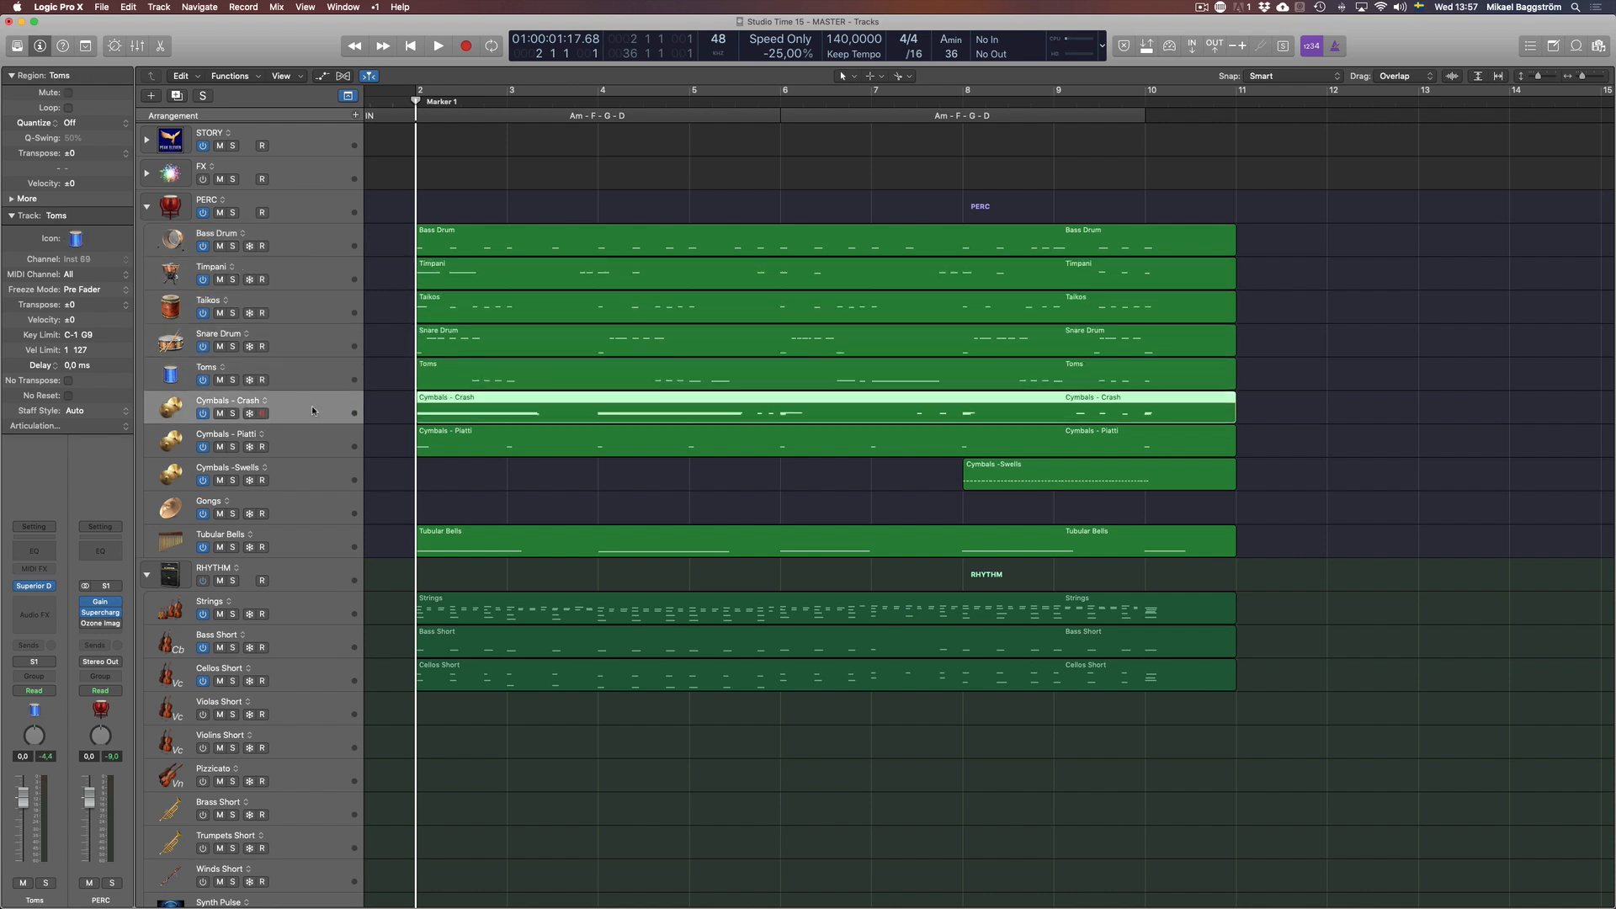
left_click(320, 444)
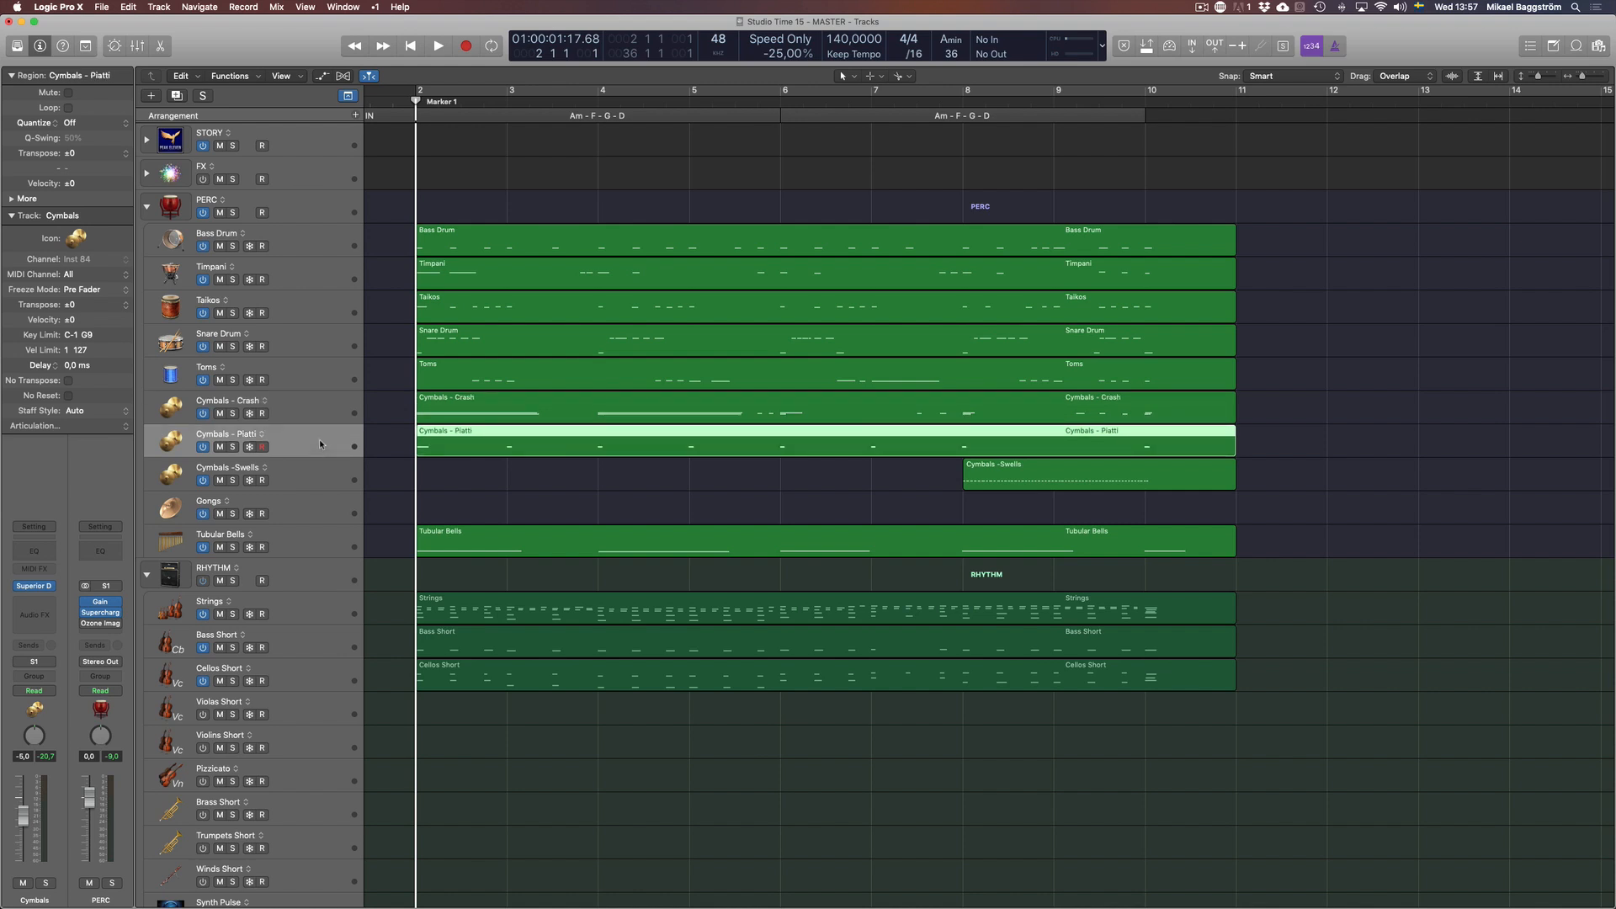
Solo the Bass Drum track and view its Superior Drummer 3 window, moving it fully into view before hiding it
left_click(325, 250)
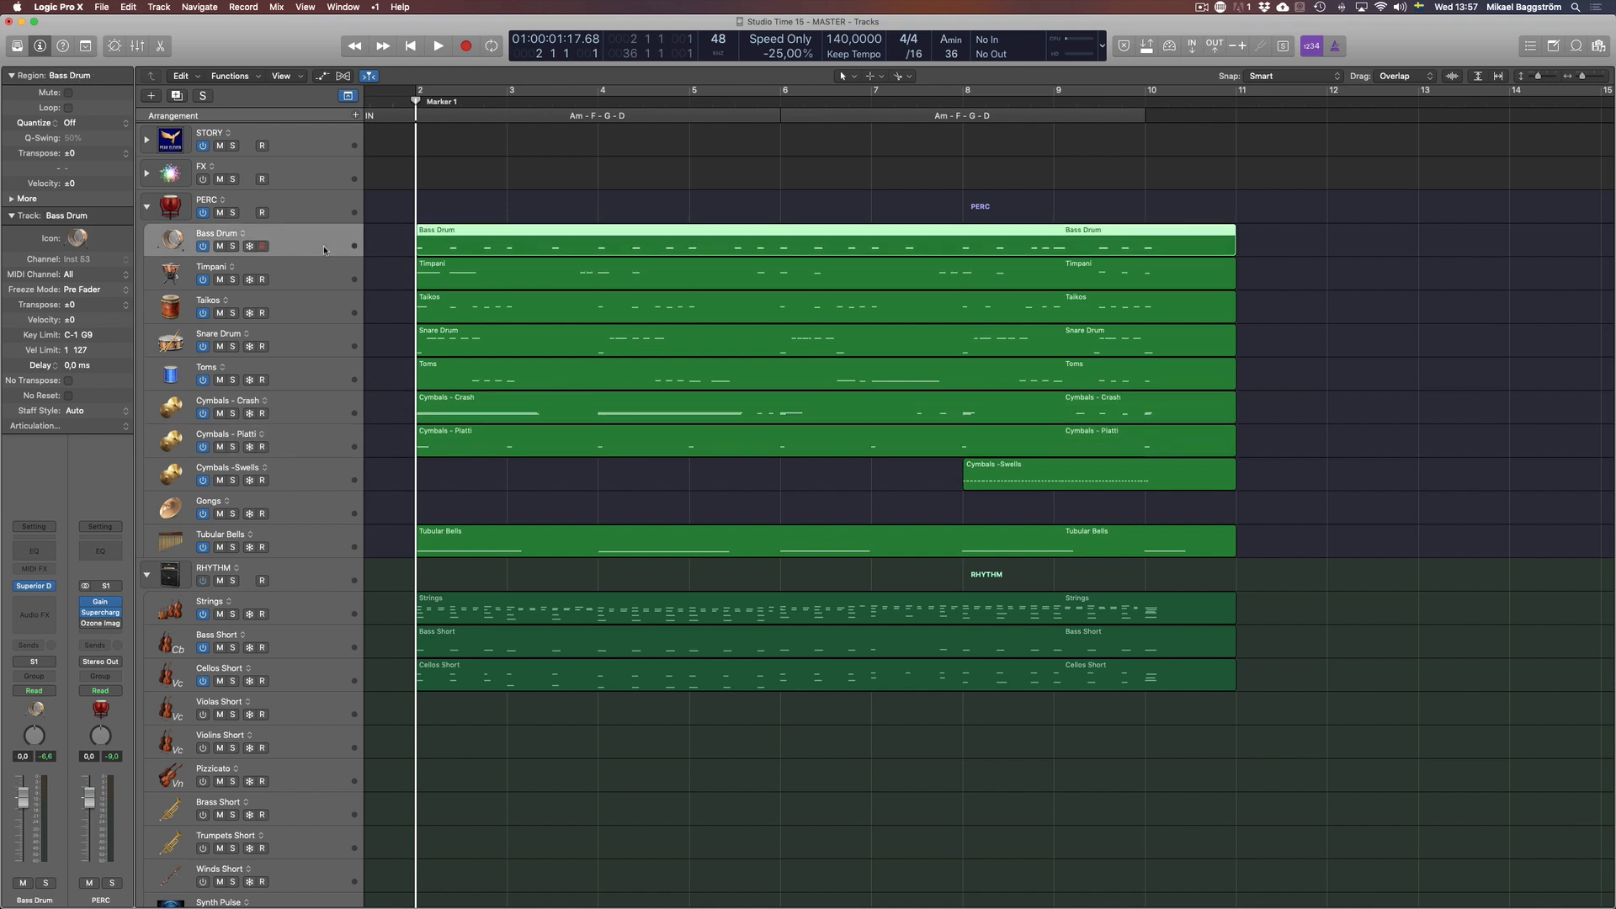
left_click(231, 247)
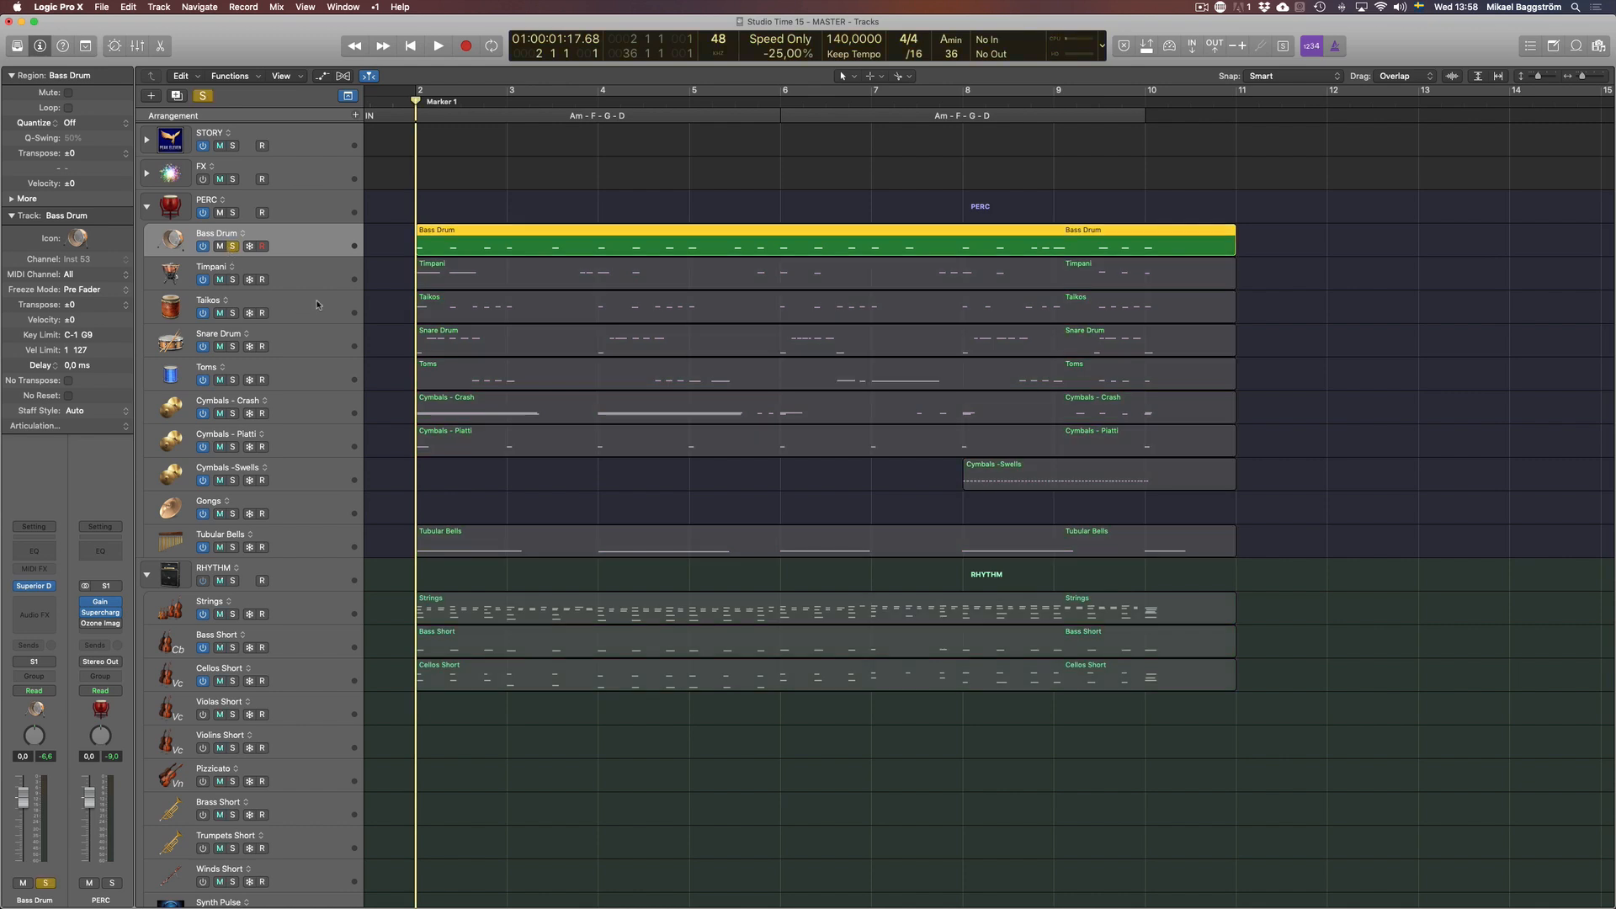
key("v")
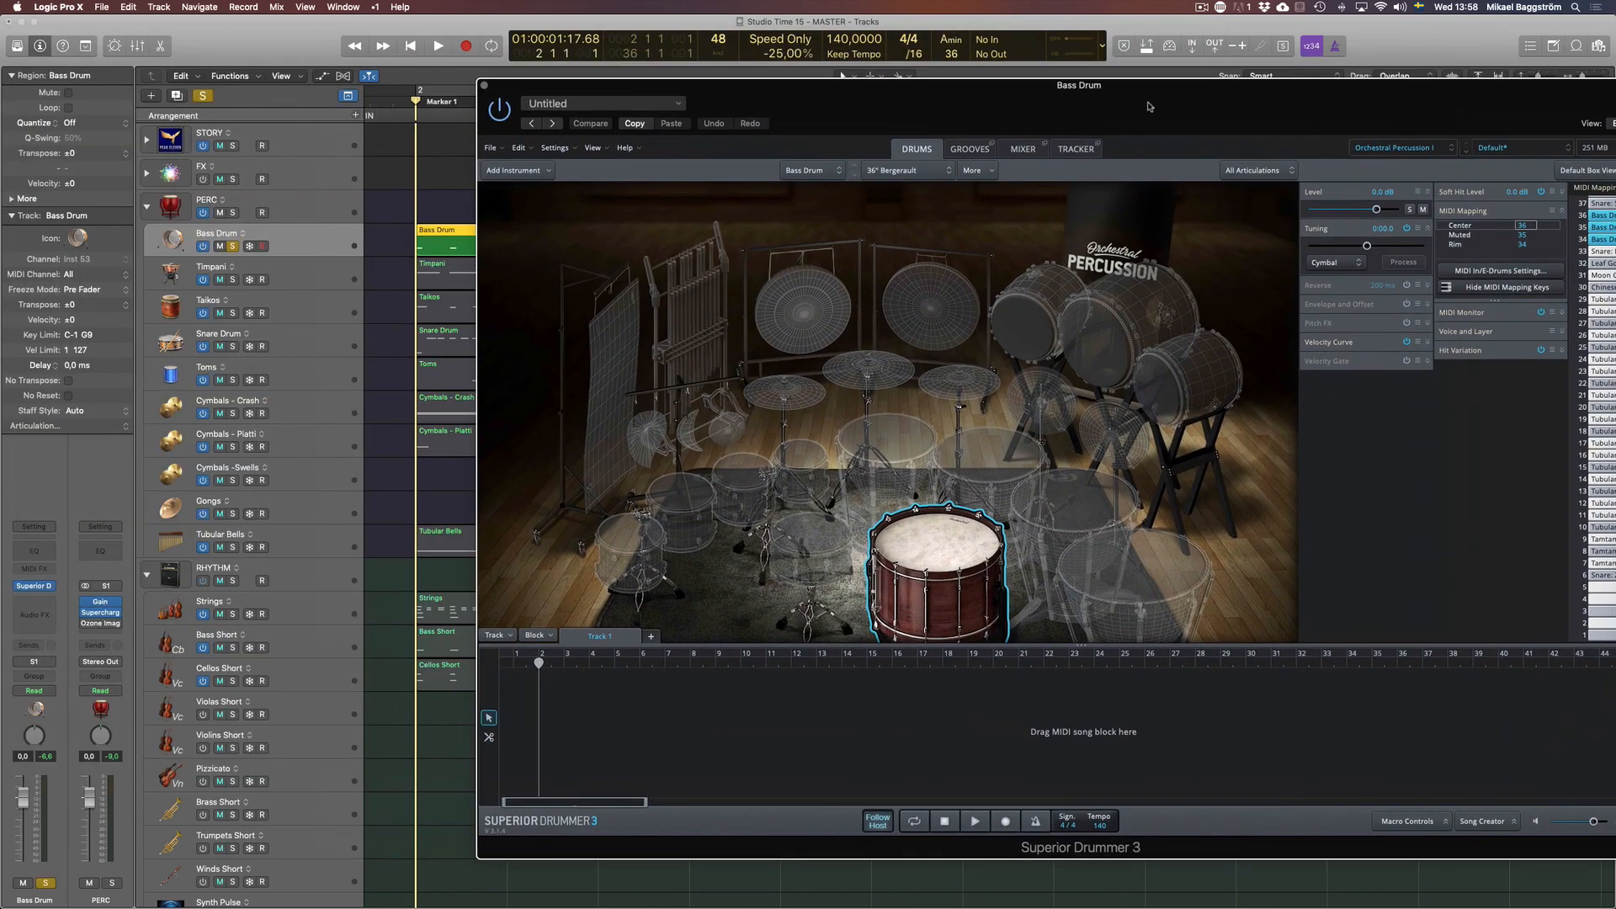
left_click_drag(1149, 106, 977, 72)
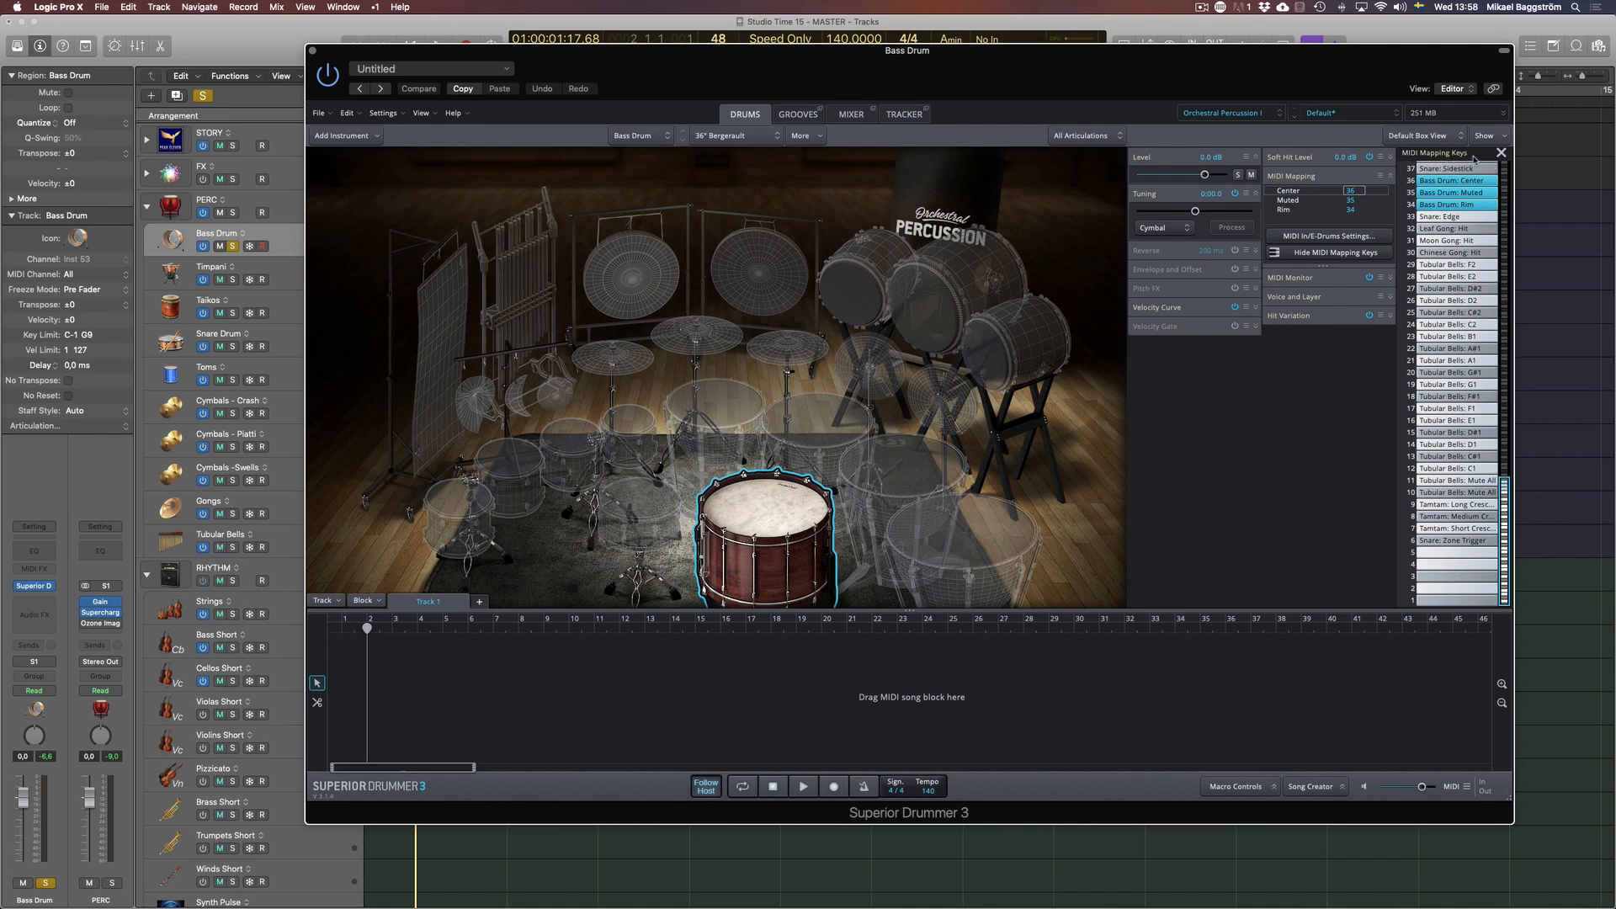
key("v")
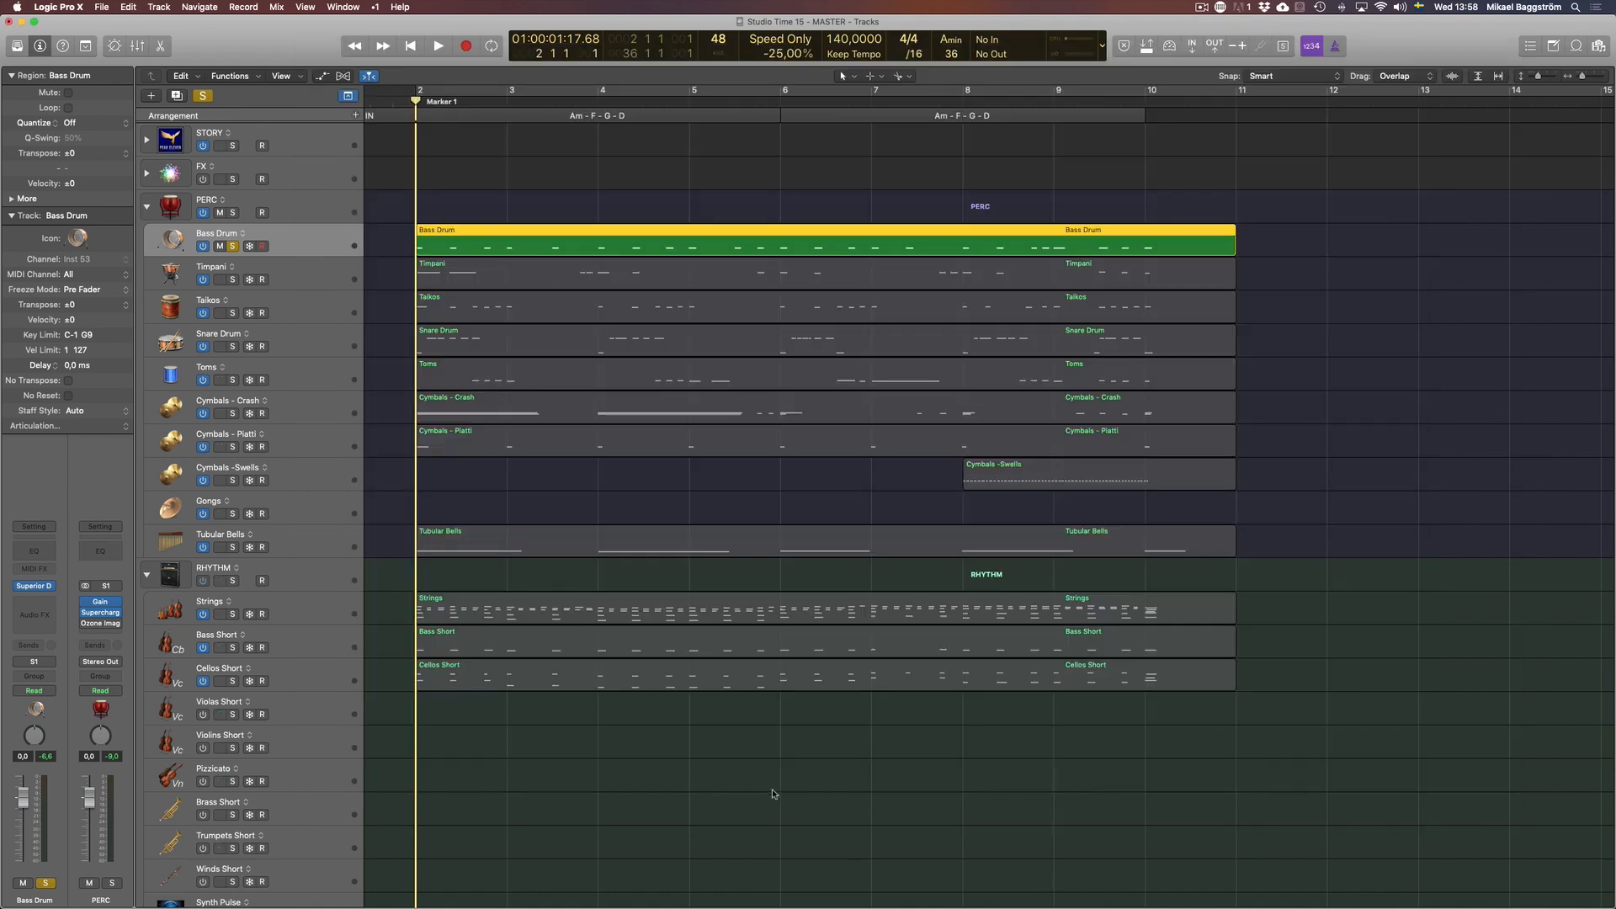
Play the soloed Bass Drum part from bar 2, viewing its Superior Drummer 3 window briefly during playback
left_click(772, 791)
key("v")
key("space")
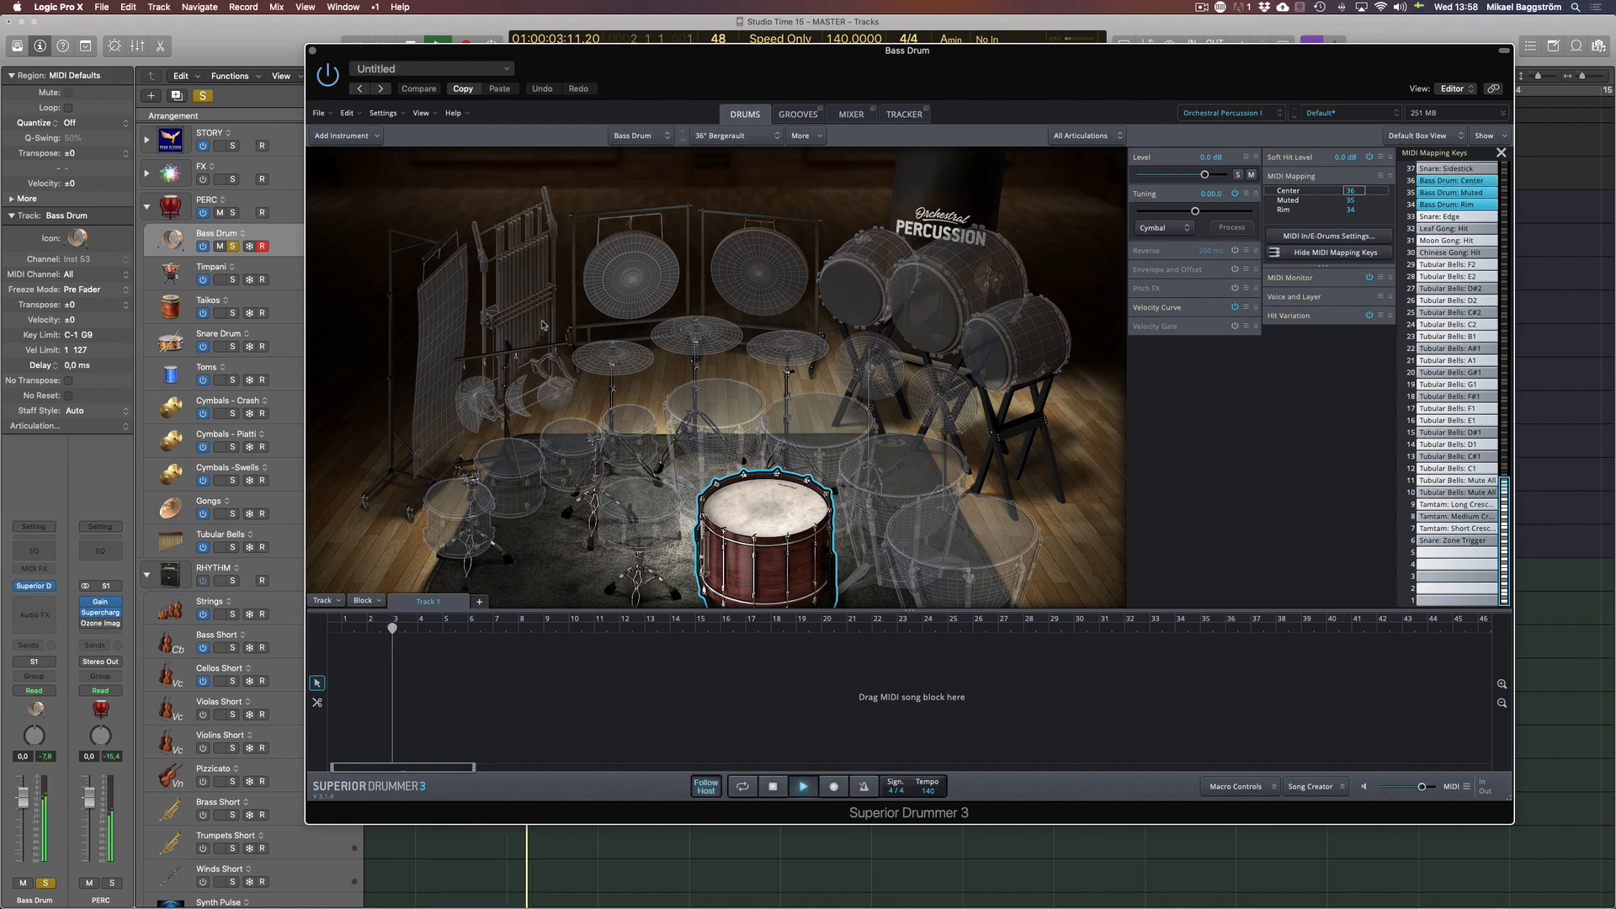
key("v")
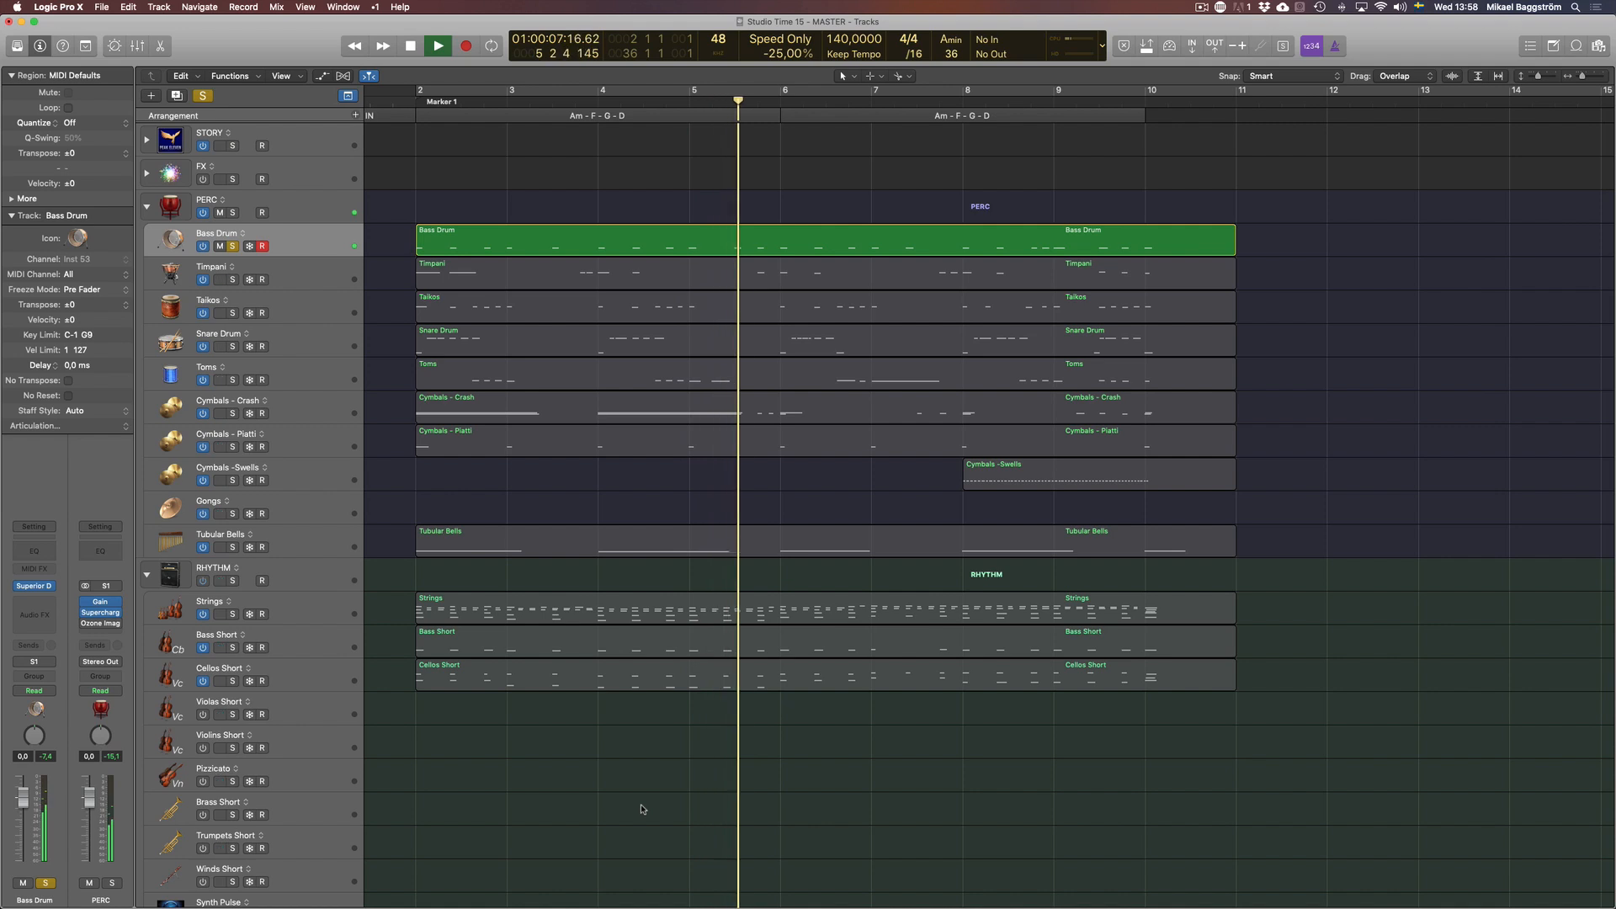
key("space")
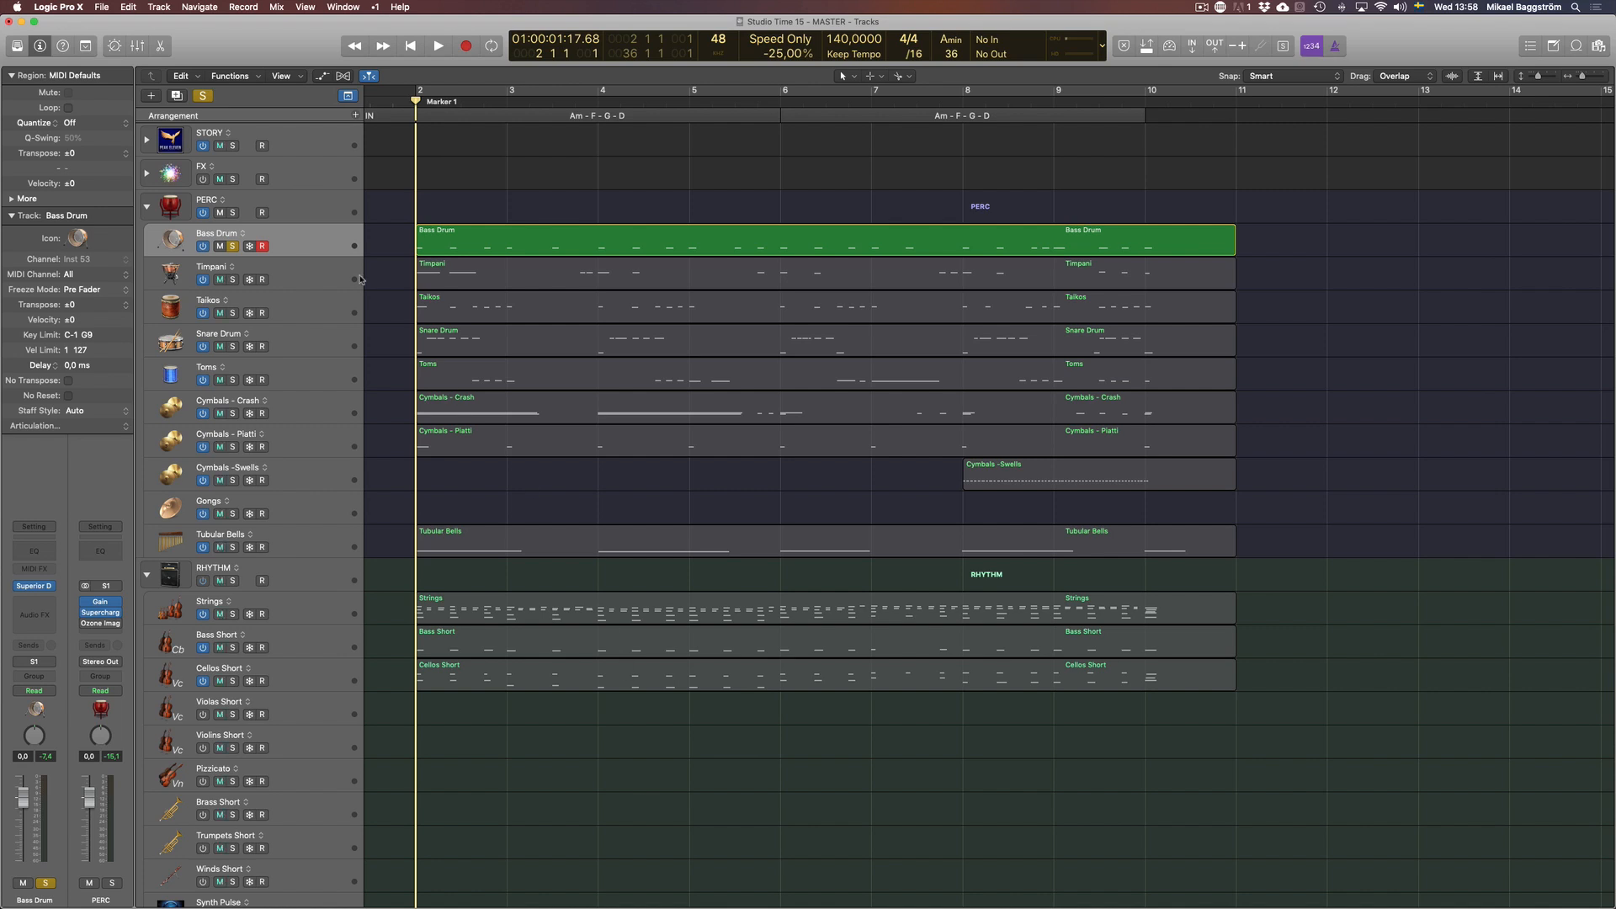
Solo the Timpani track in place of the Bass Drum and play its part from bar 2
left_click(233, 246)
left_click(244, 267)
left_click(233, 280)
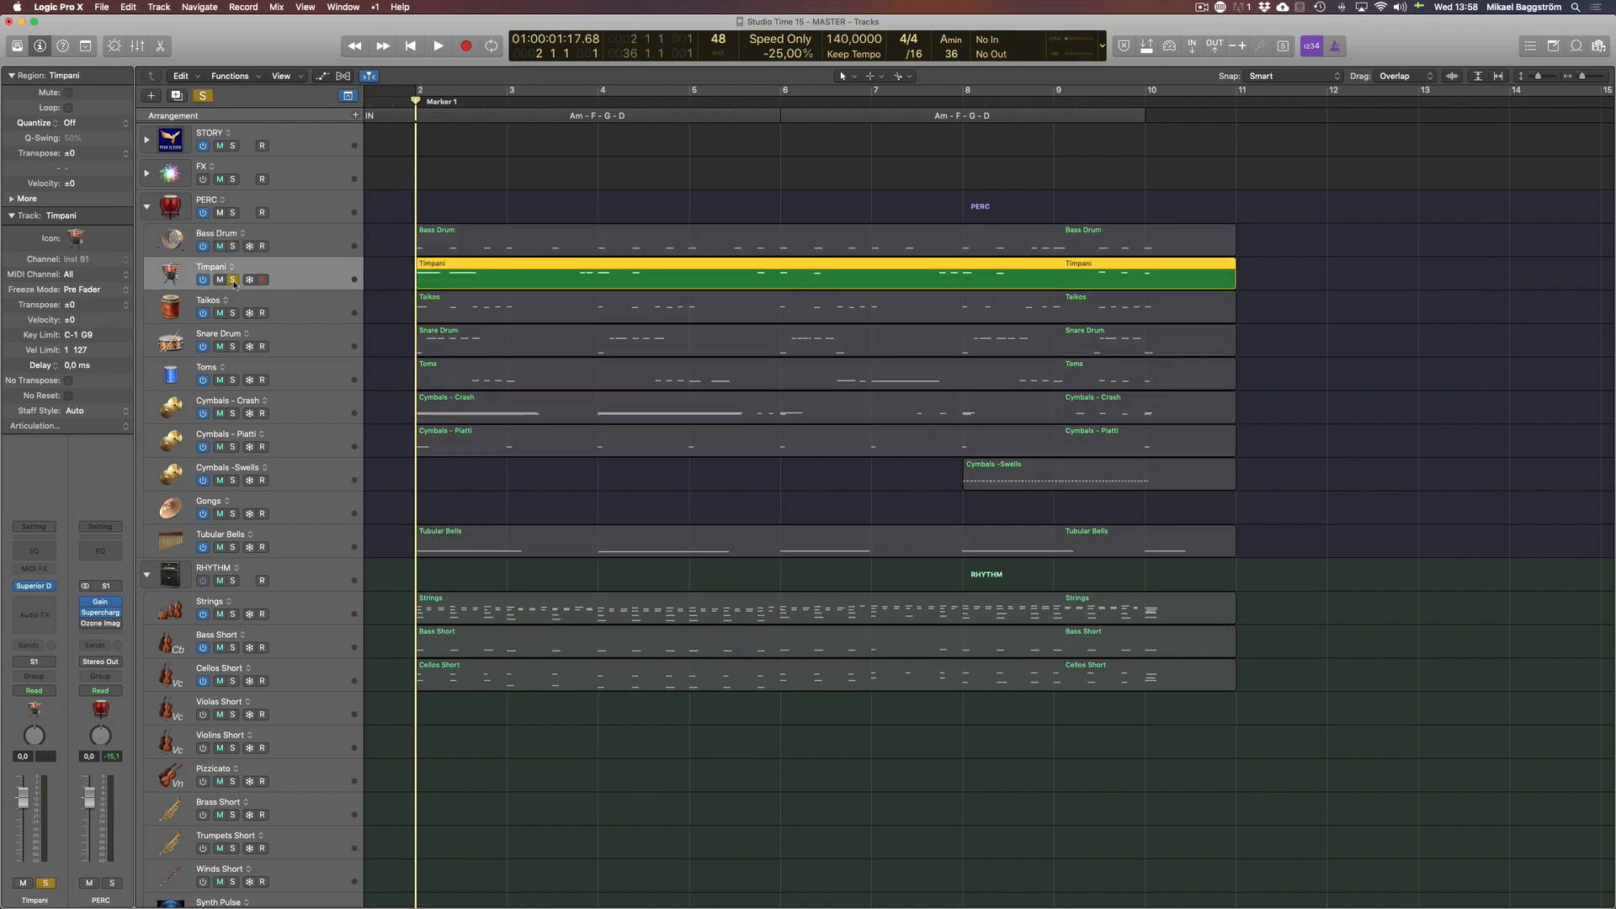
key("space")
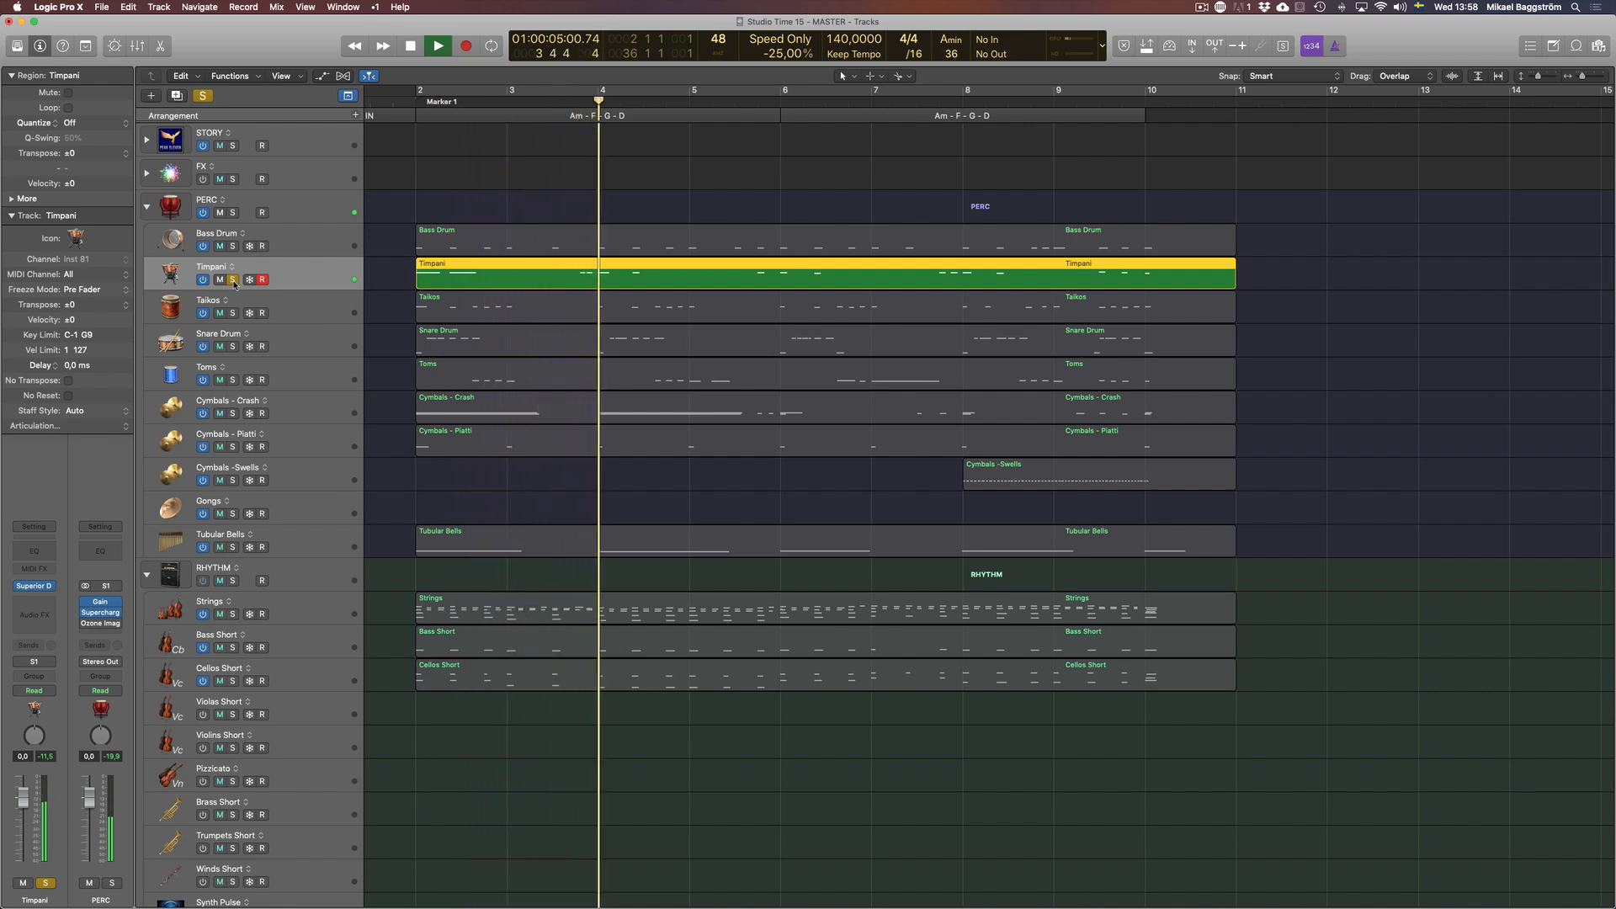
key("space")
left_click(596, 198)
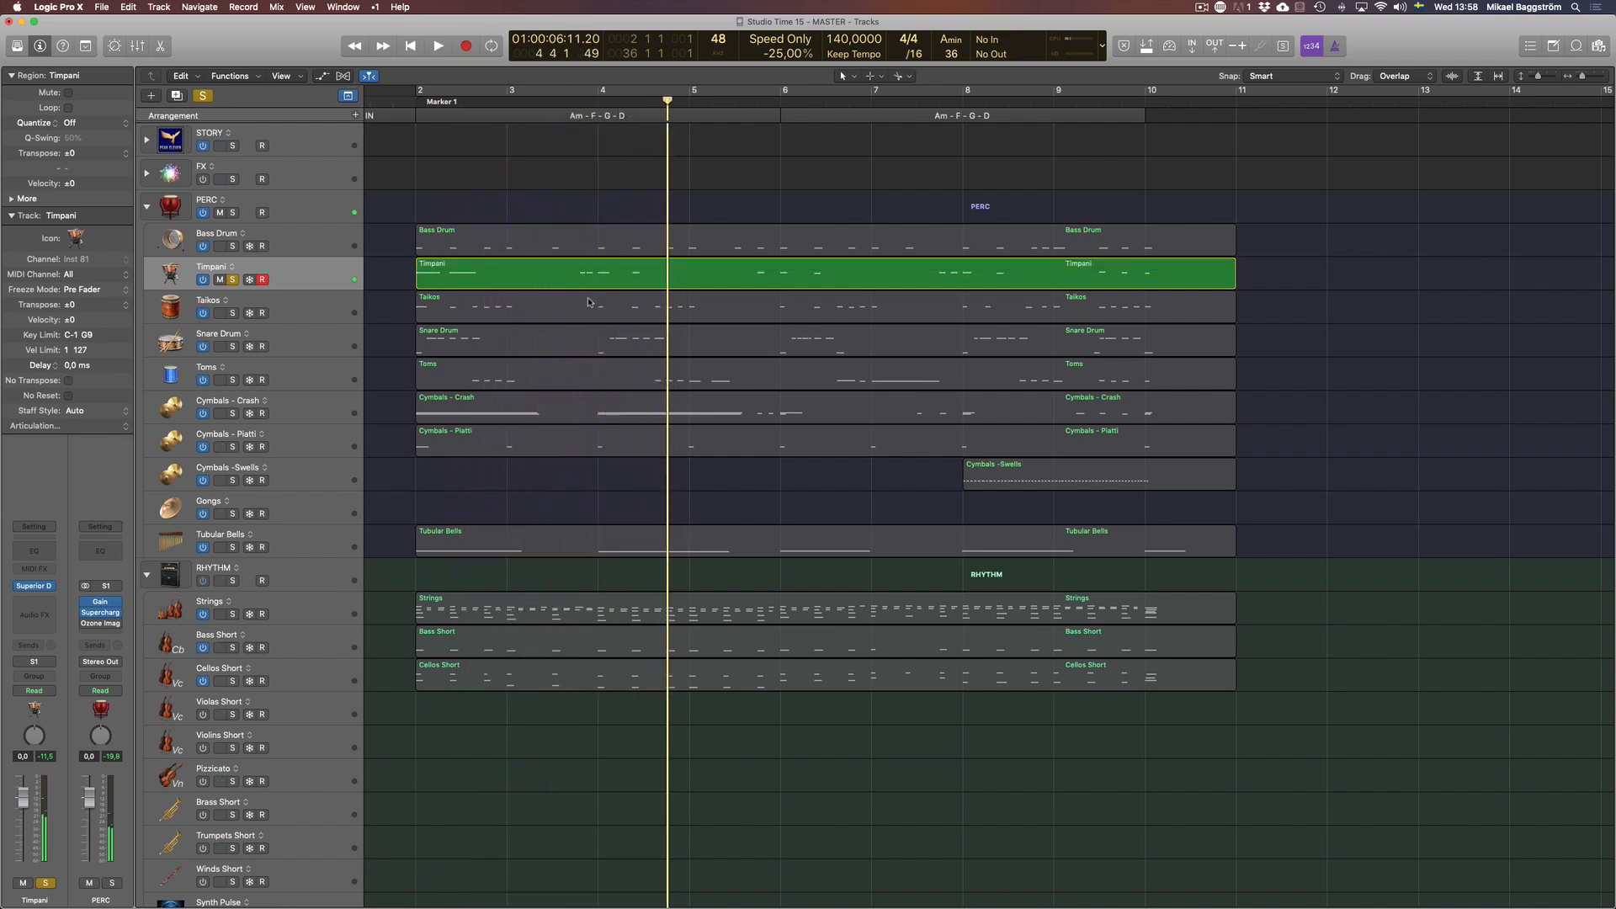
left_click(590, 275)
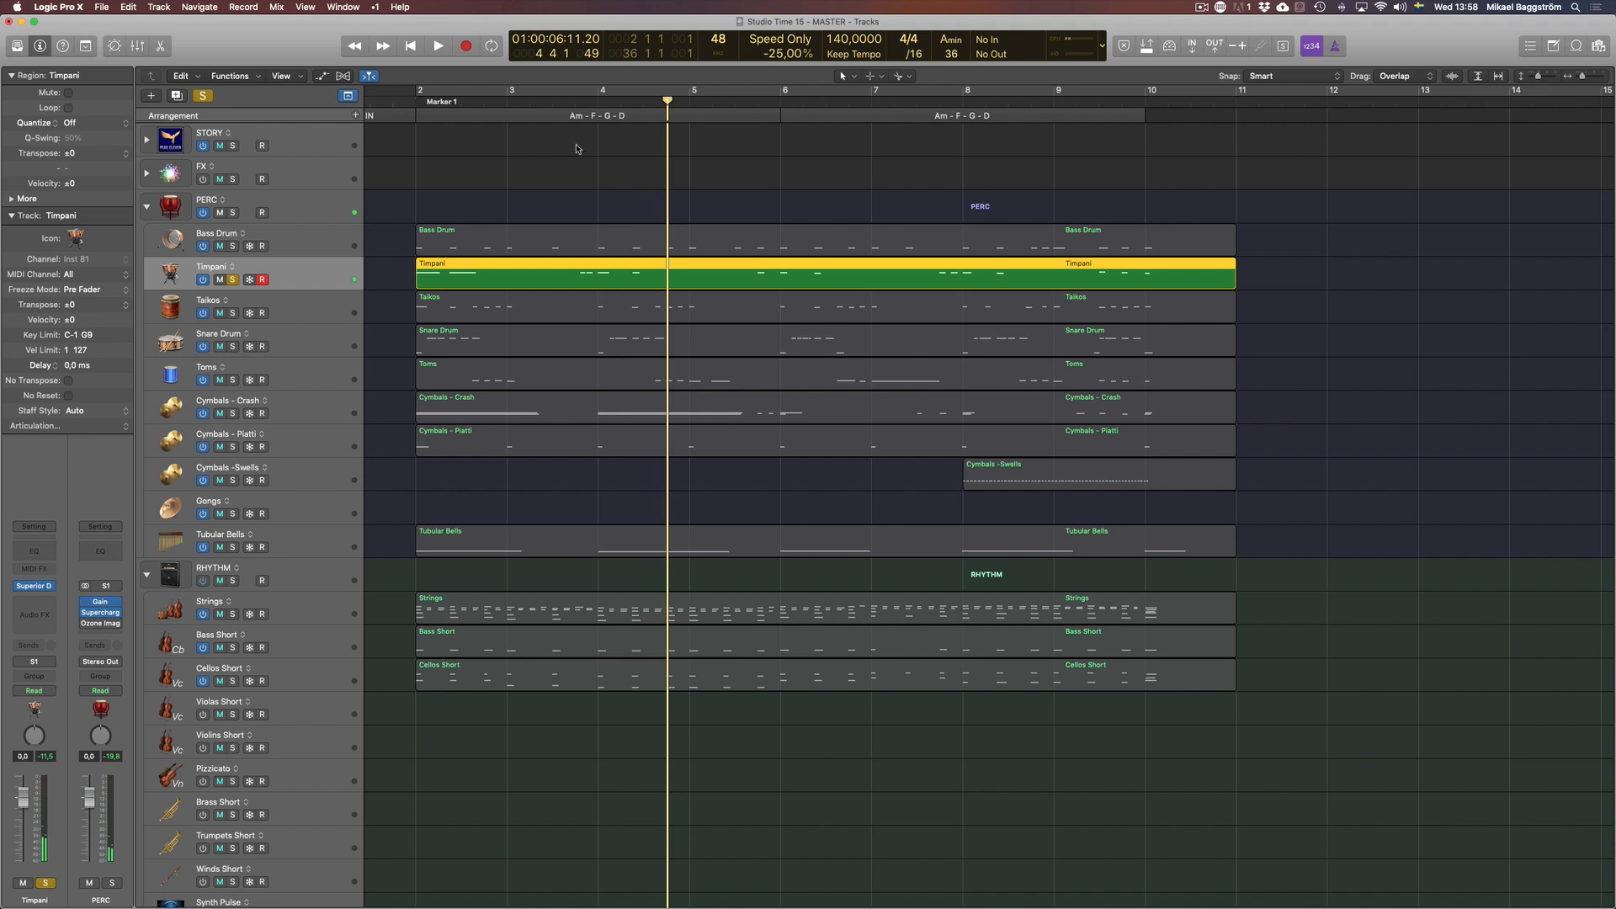
Solo the Taikos track in place of the Timpani
left_click(234, 280)
left_click(323, 308)
left_click(233, 313)
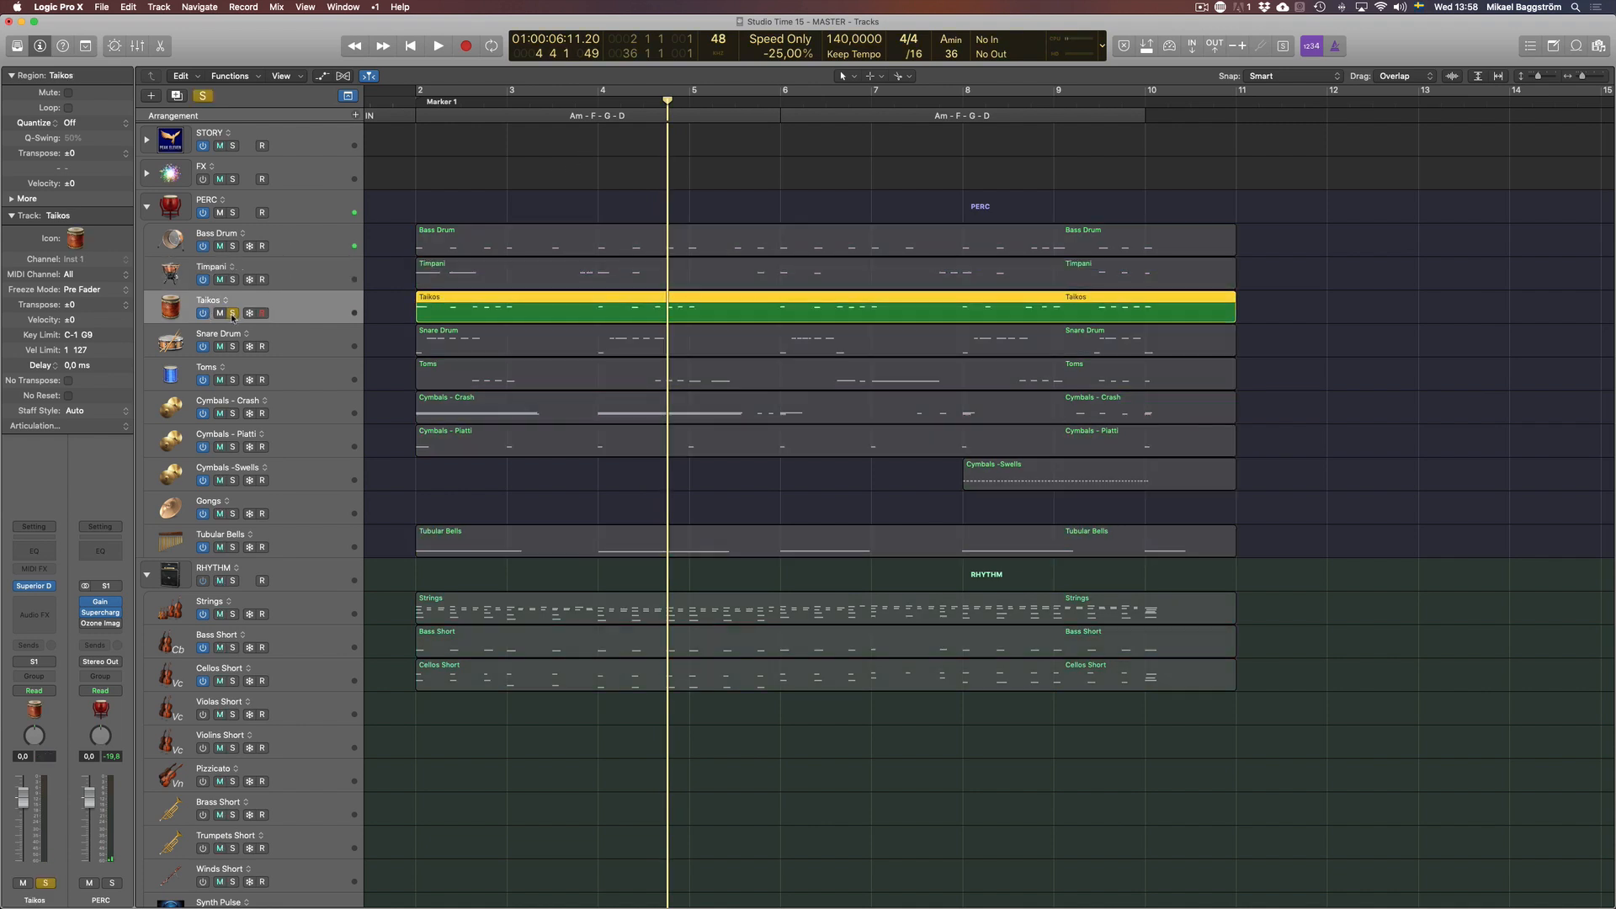
View the Timpani track's Superior Drummer 3 window and close it
left_click(305, 276)
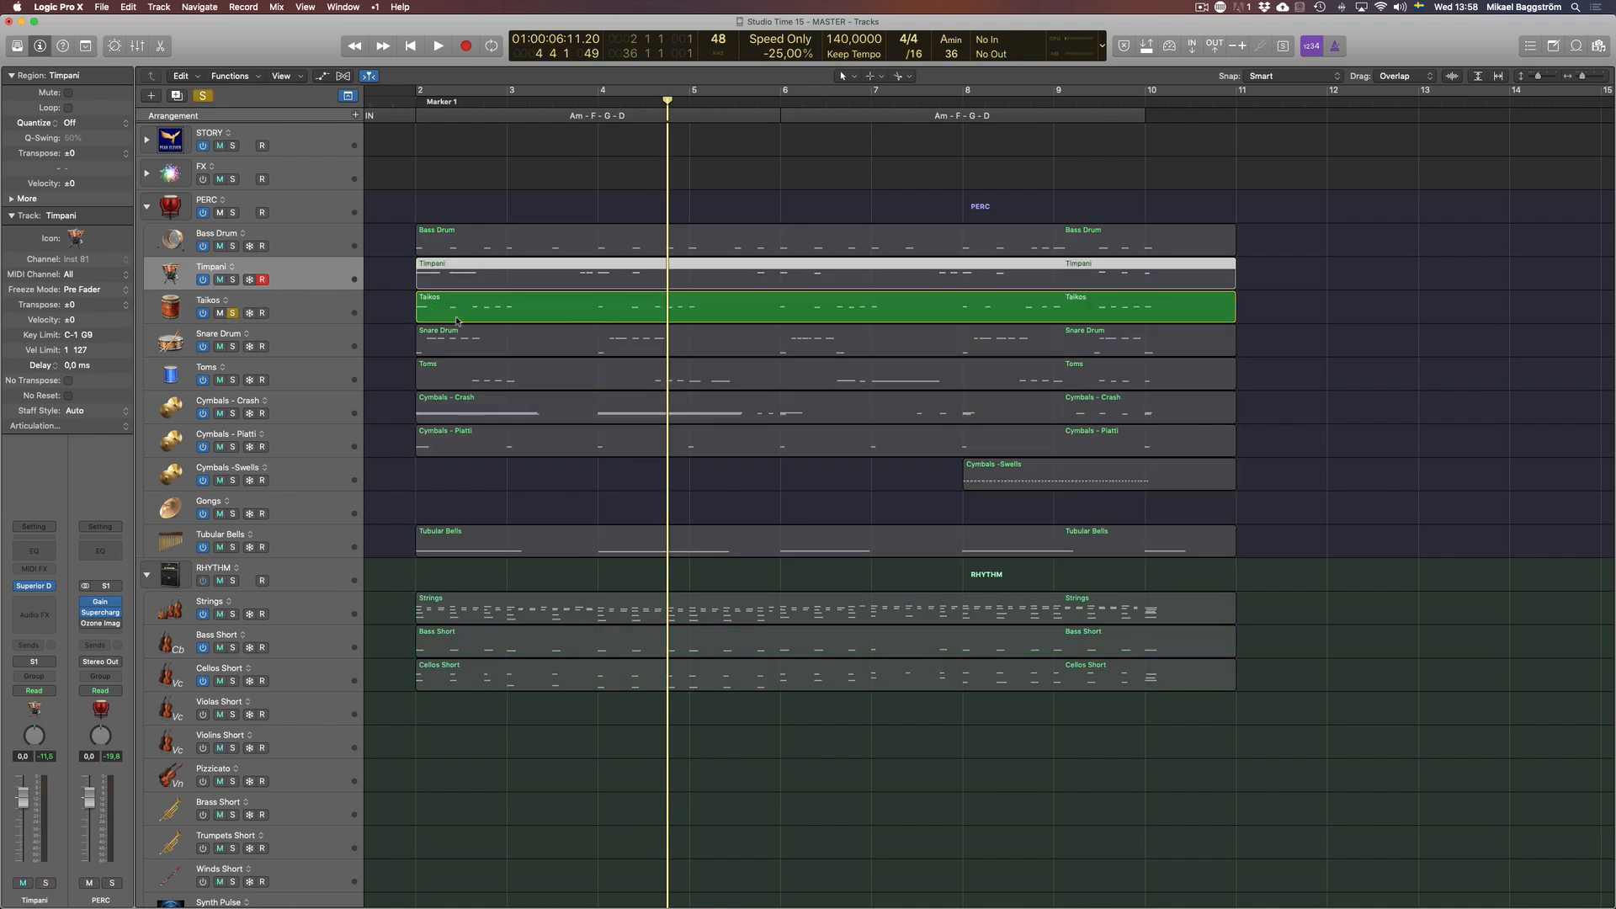
key("v")
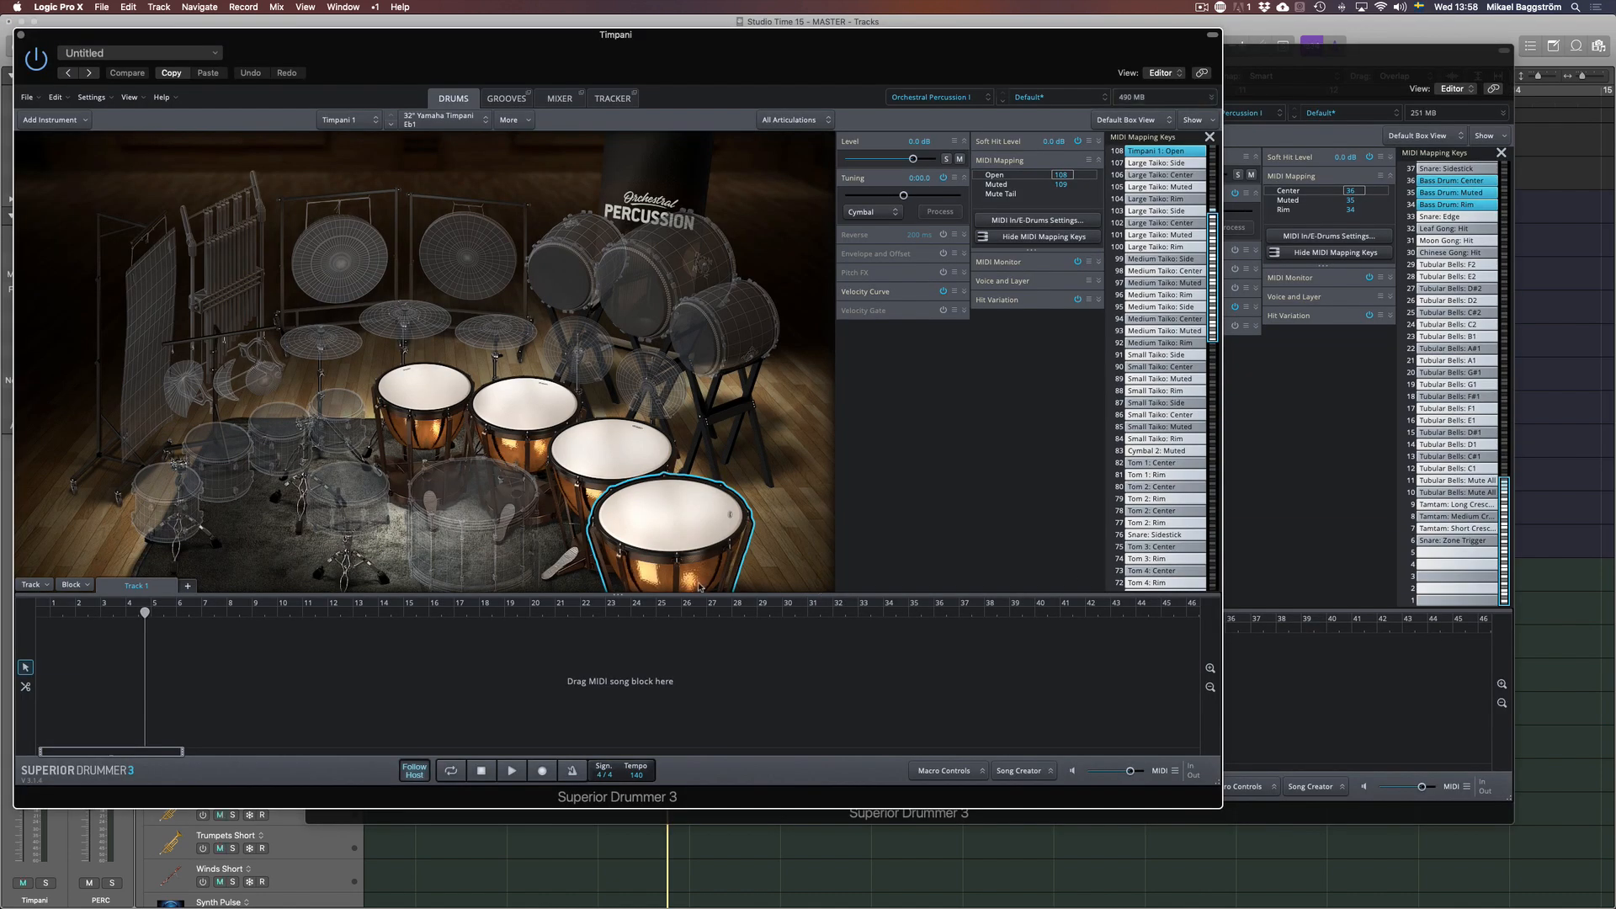
left_click(21, 35)
key("v")
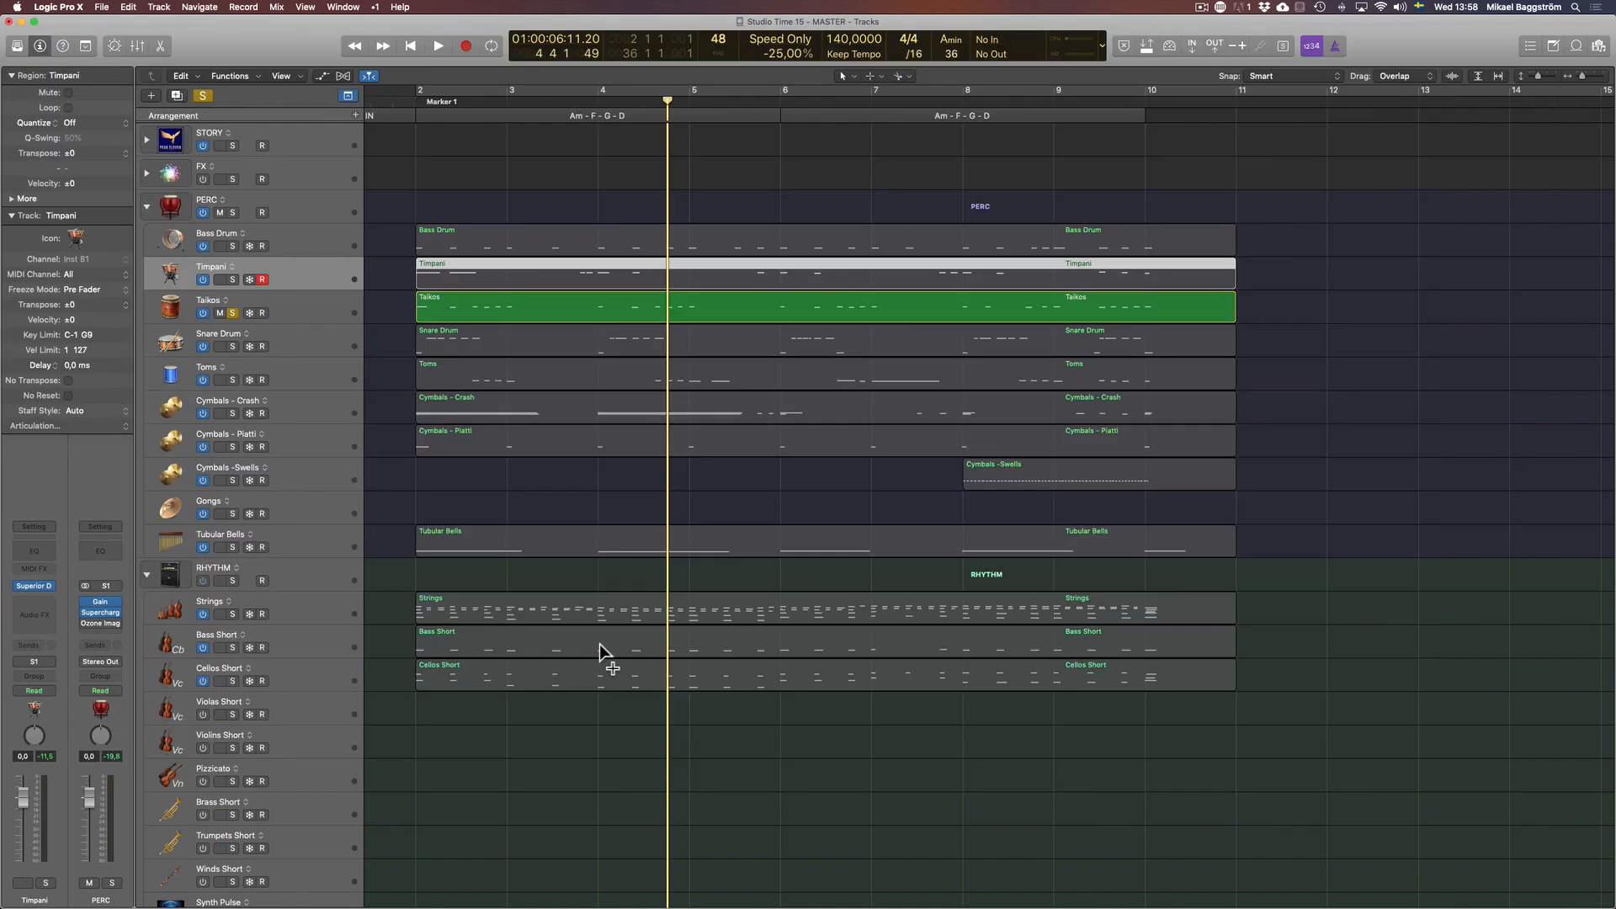
Select the Taikos track and play its soloed part from bar 2
left_click(294, 310)
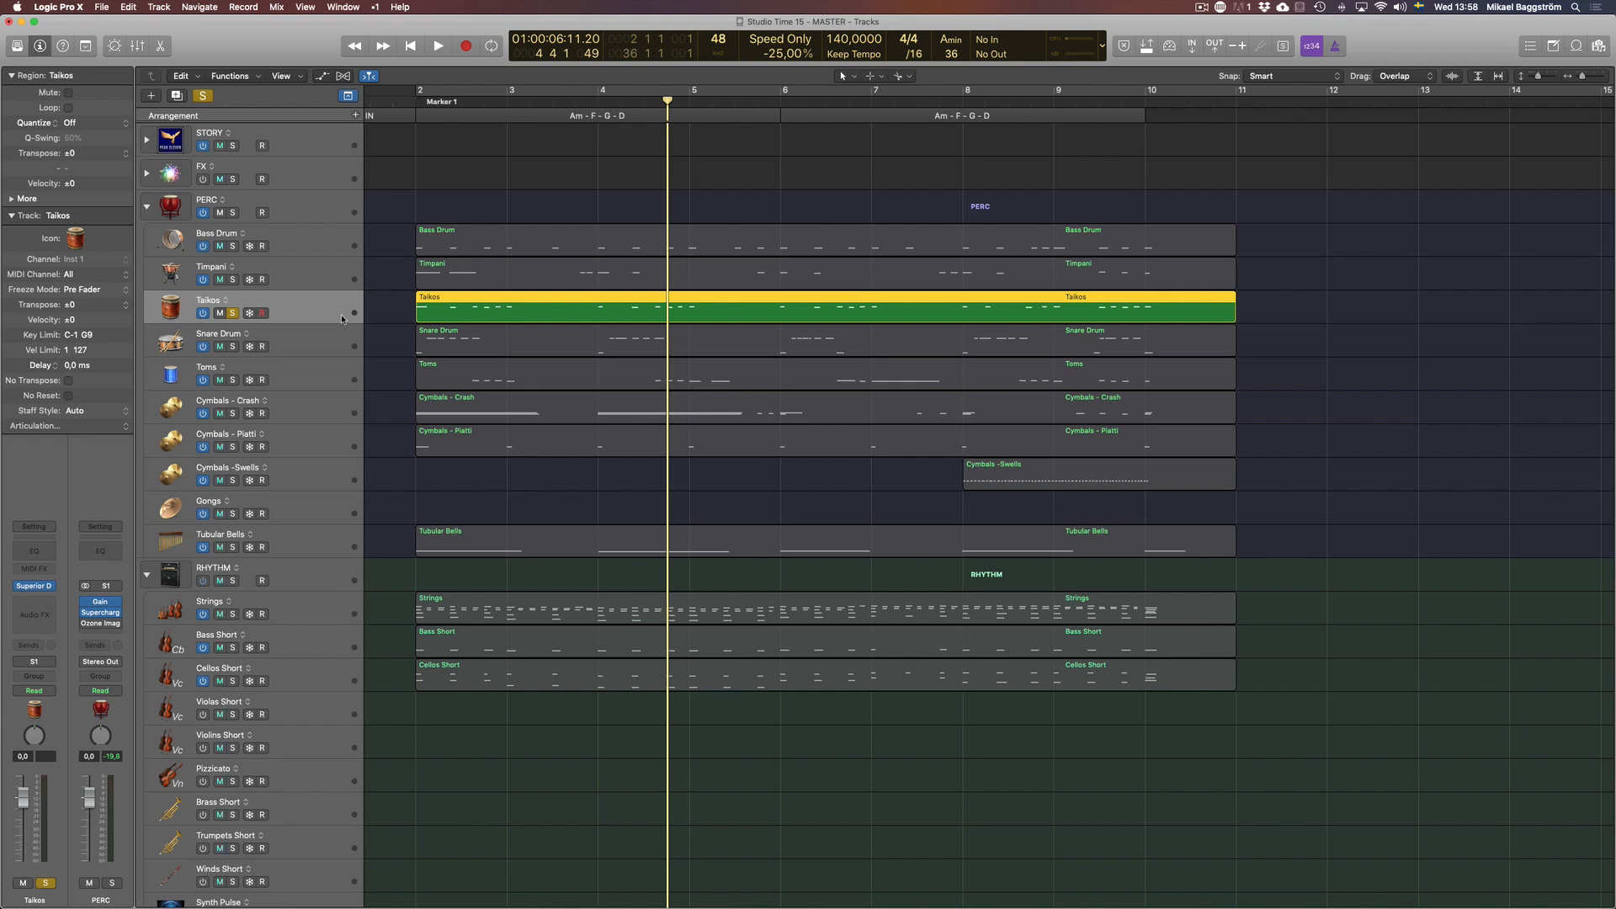
key("shift+Return")
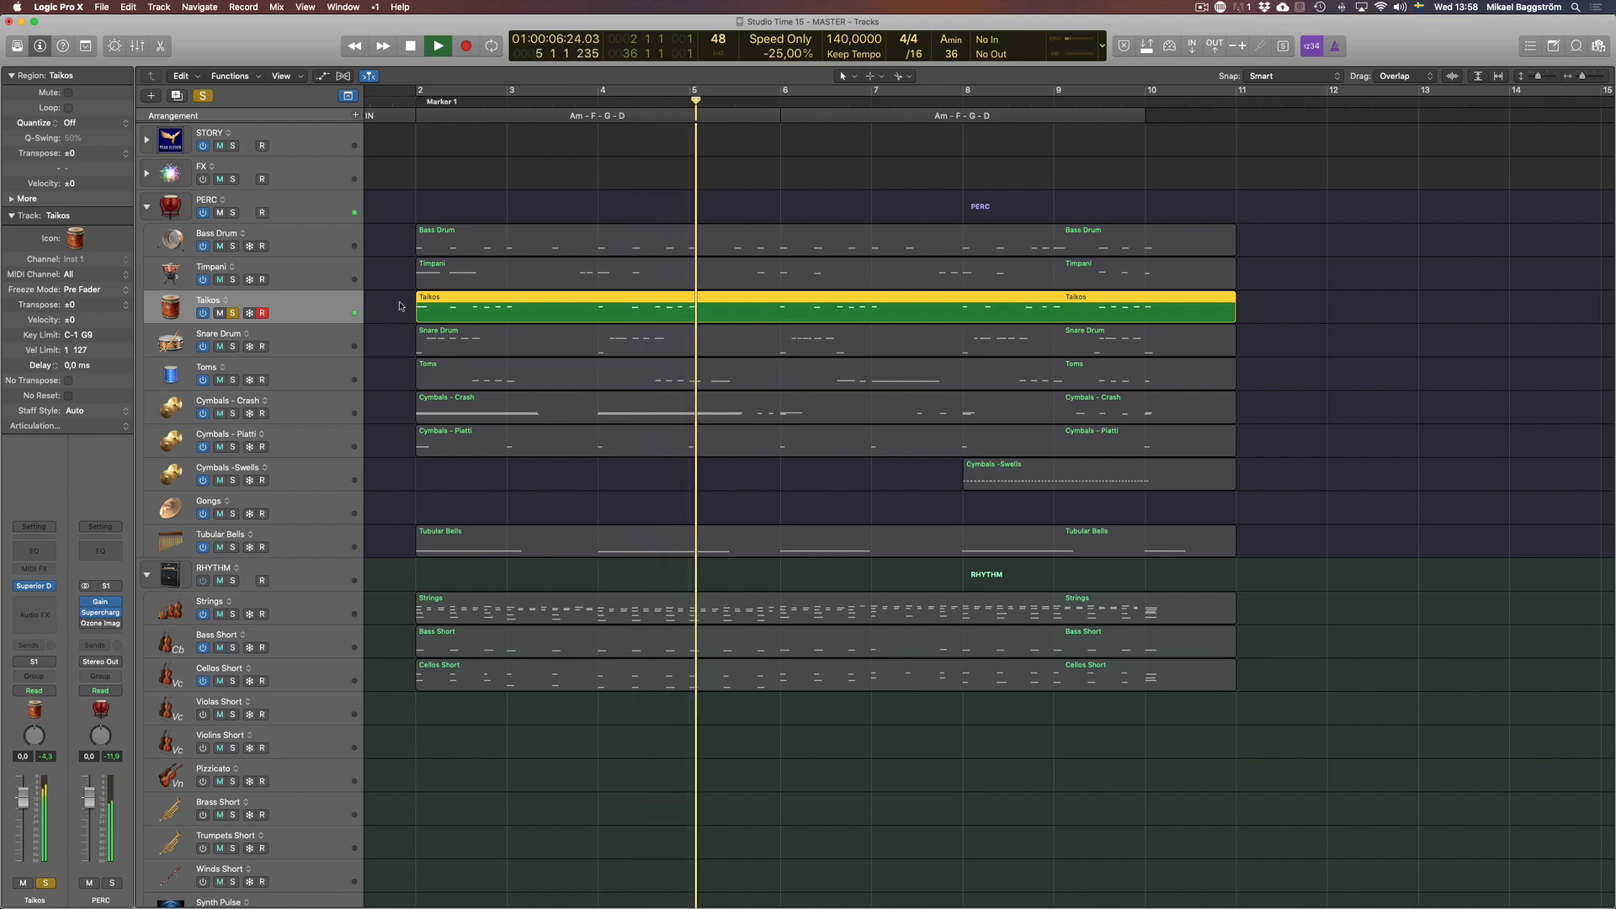
key("space")
Unsolo the Taikos, select the Snare Drum track and return the playhead to bar 2
left_click(232, 312)
left_click(307, 340)
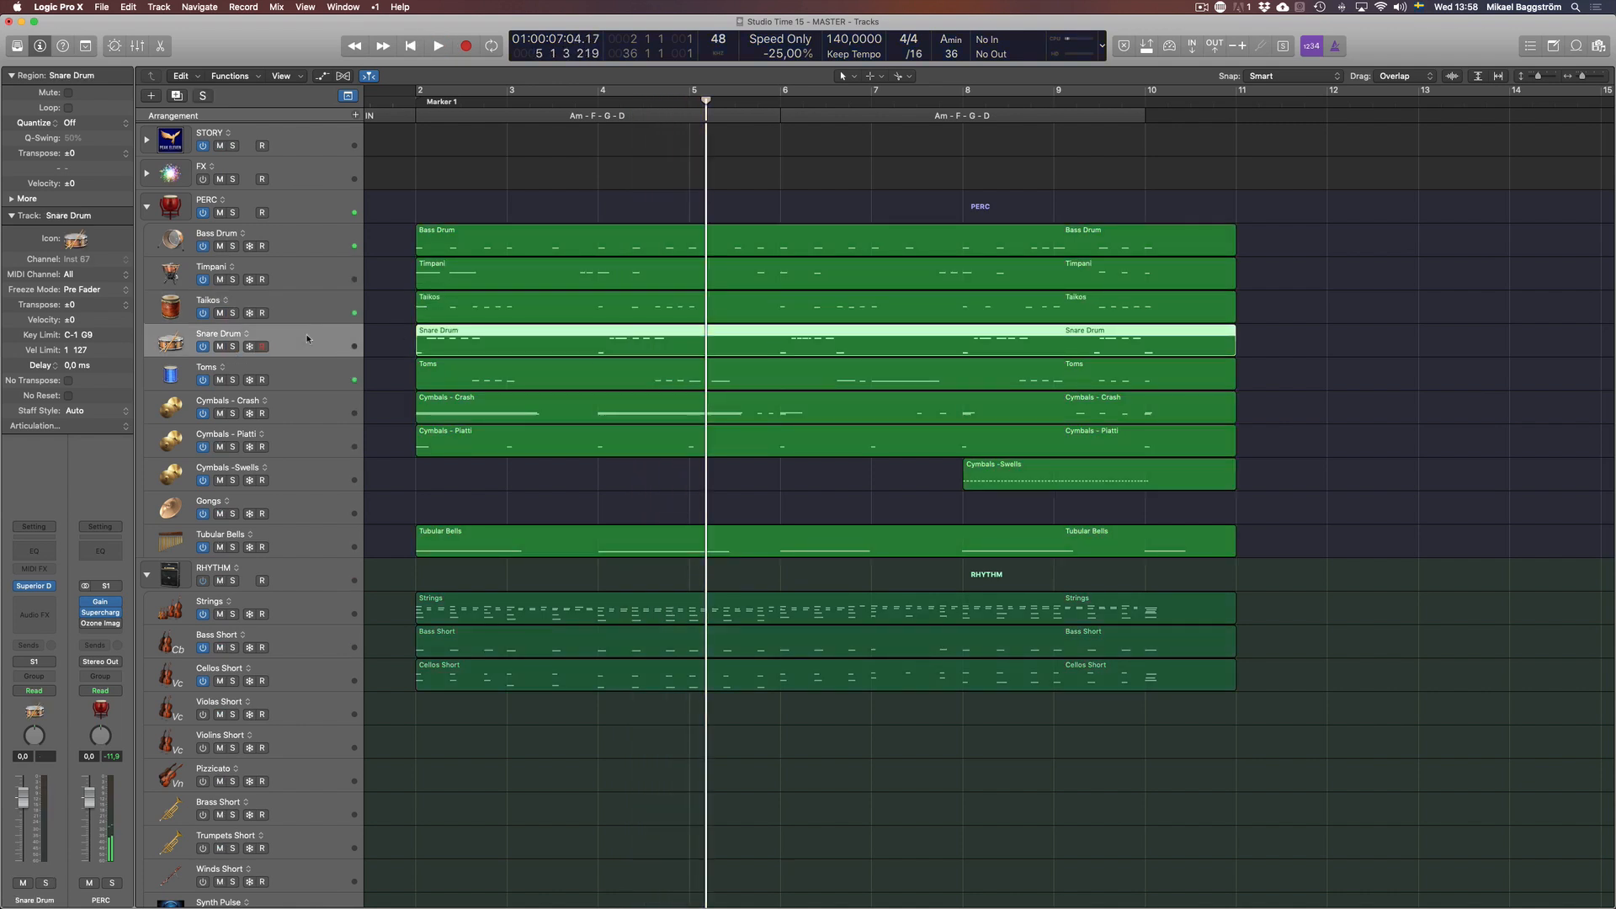
key("space")
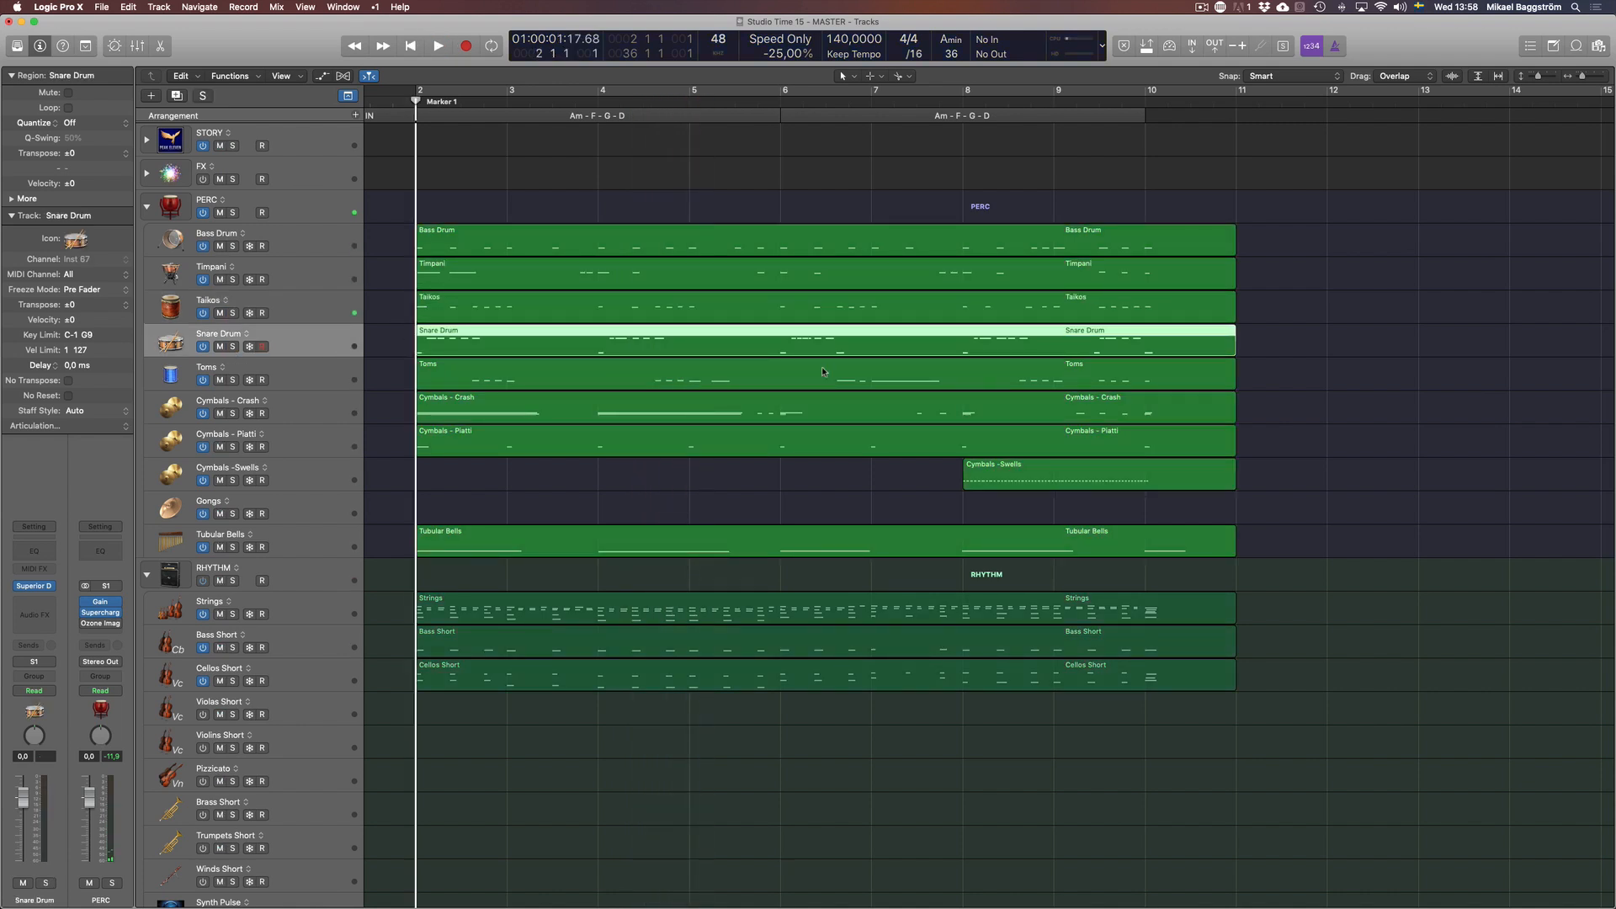
Look over the list of alternative snares in the Snare Drum's Superior Drummer 3 window, and hide the window without choosing one
key("v")
left_click(351, 486)
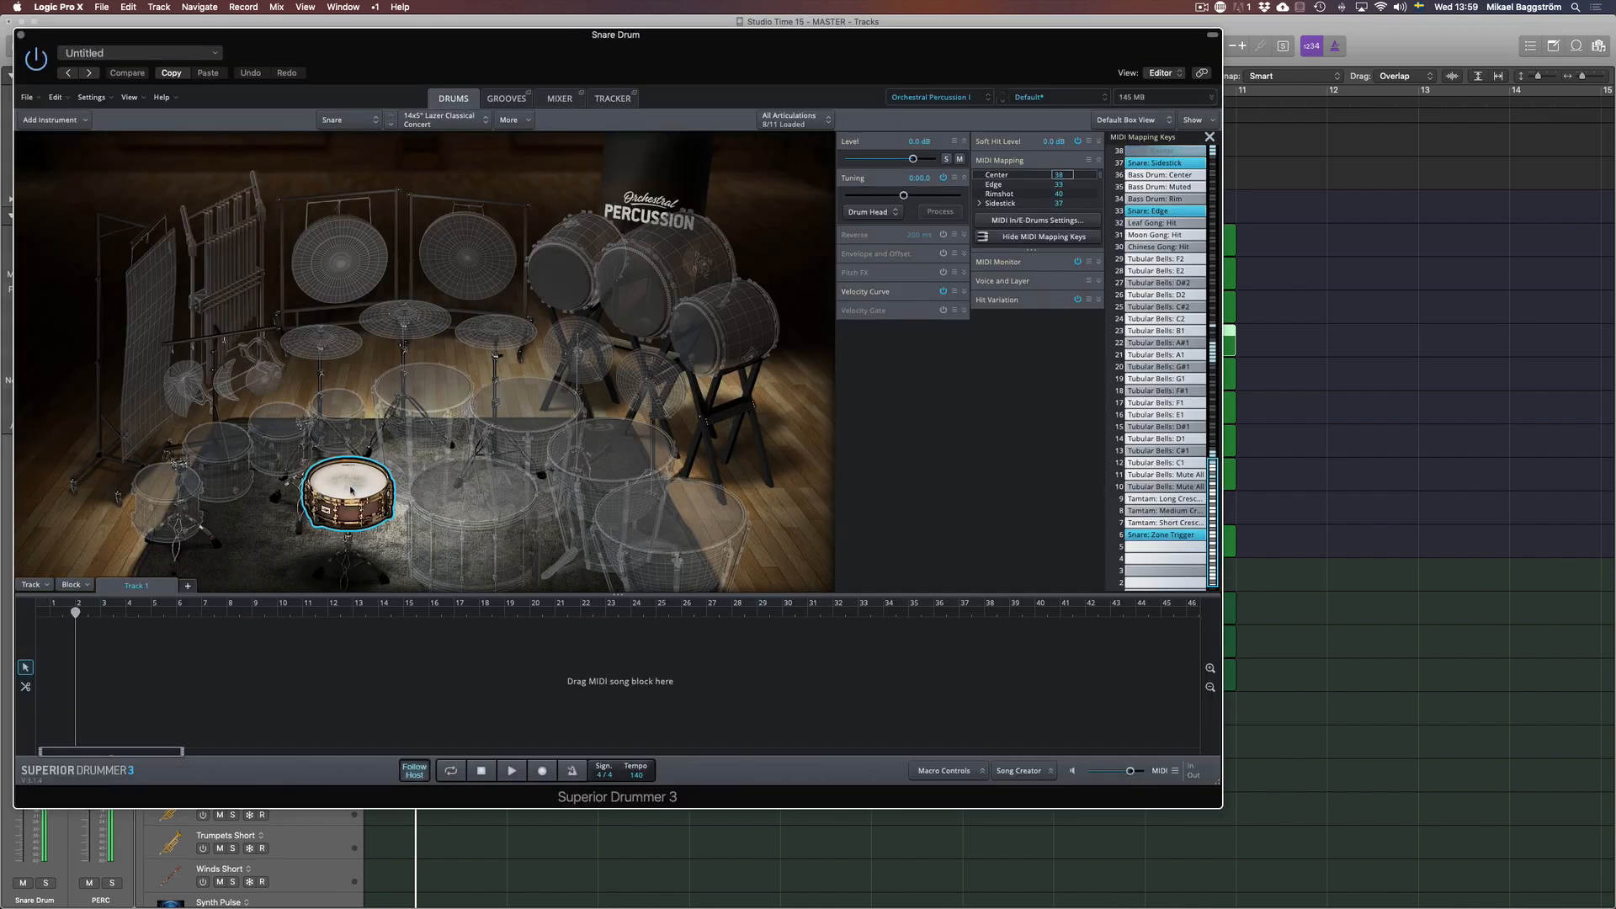
right_click(351, 485)
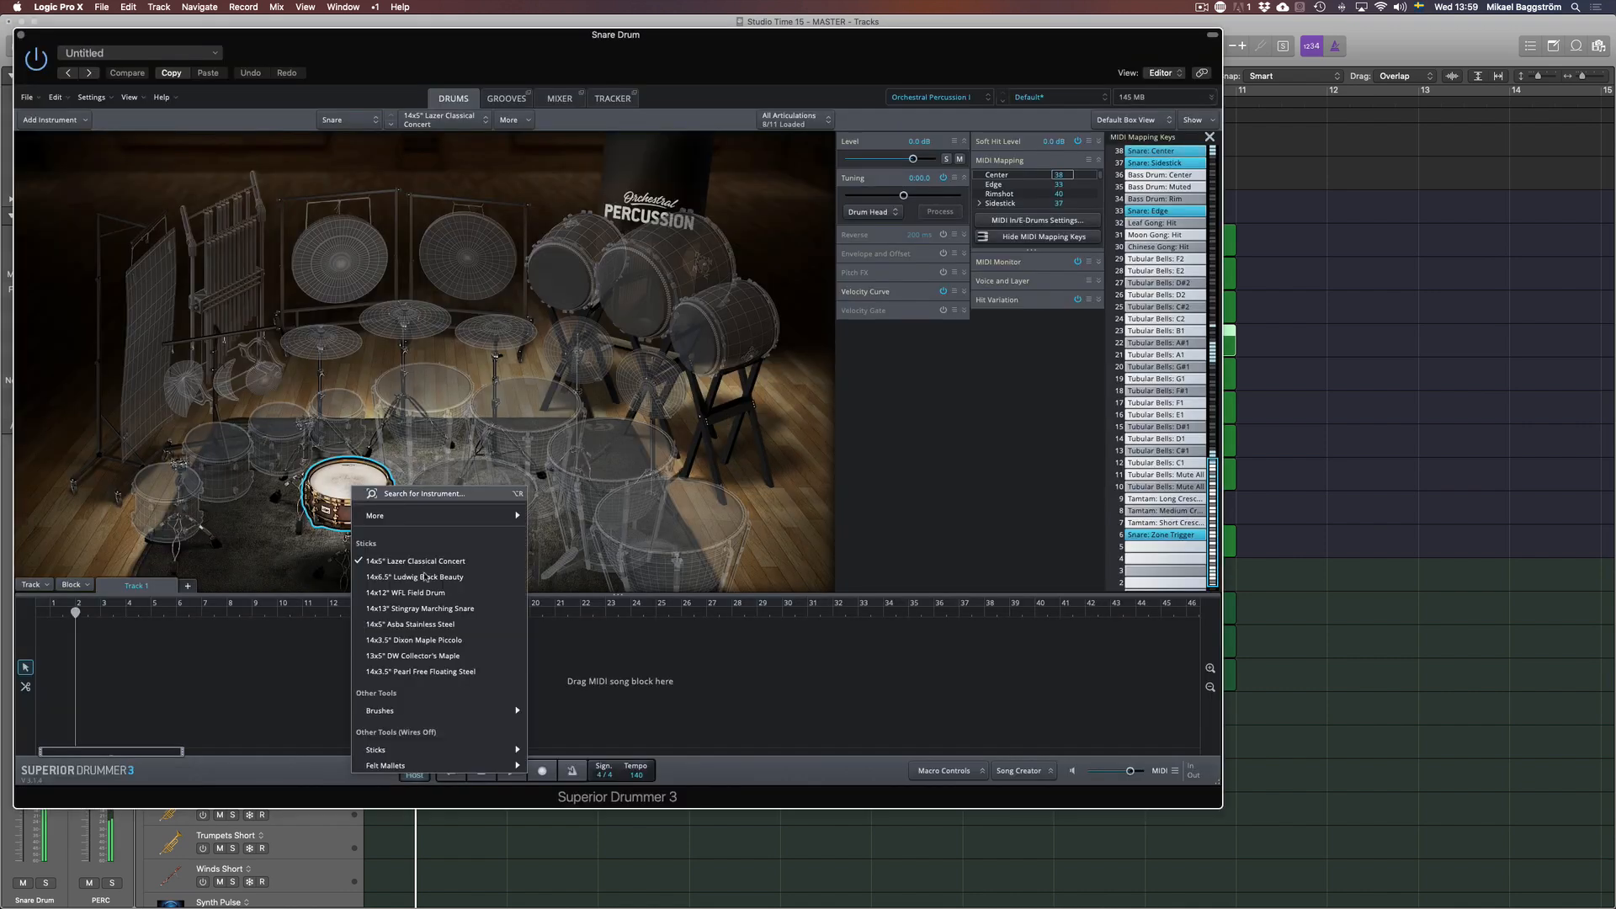
left_click(1598, 566)
key("v")
Solo the Snare Drum track and play its part from bar 2
key("s")
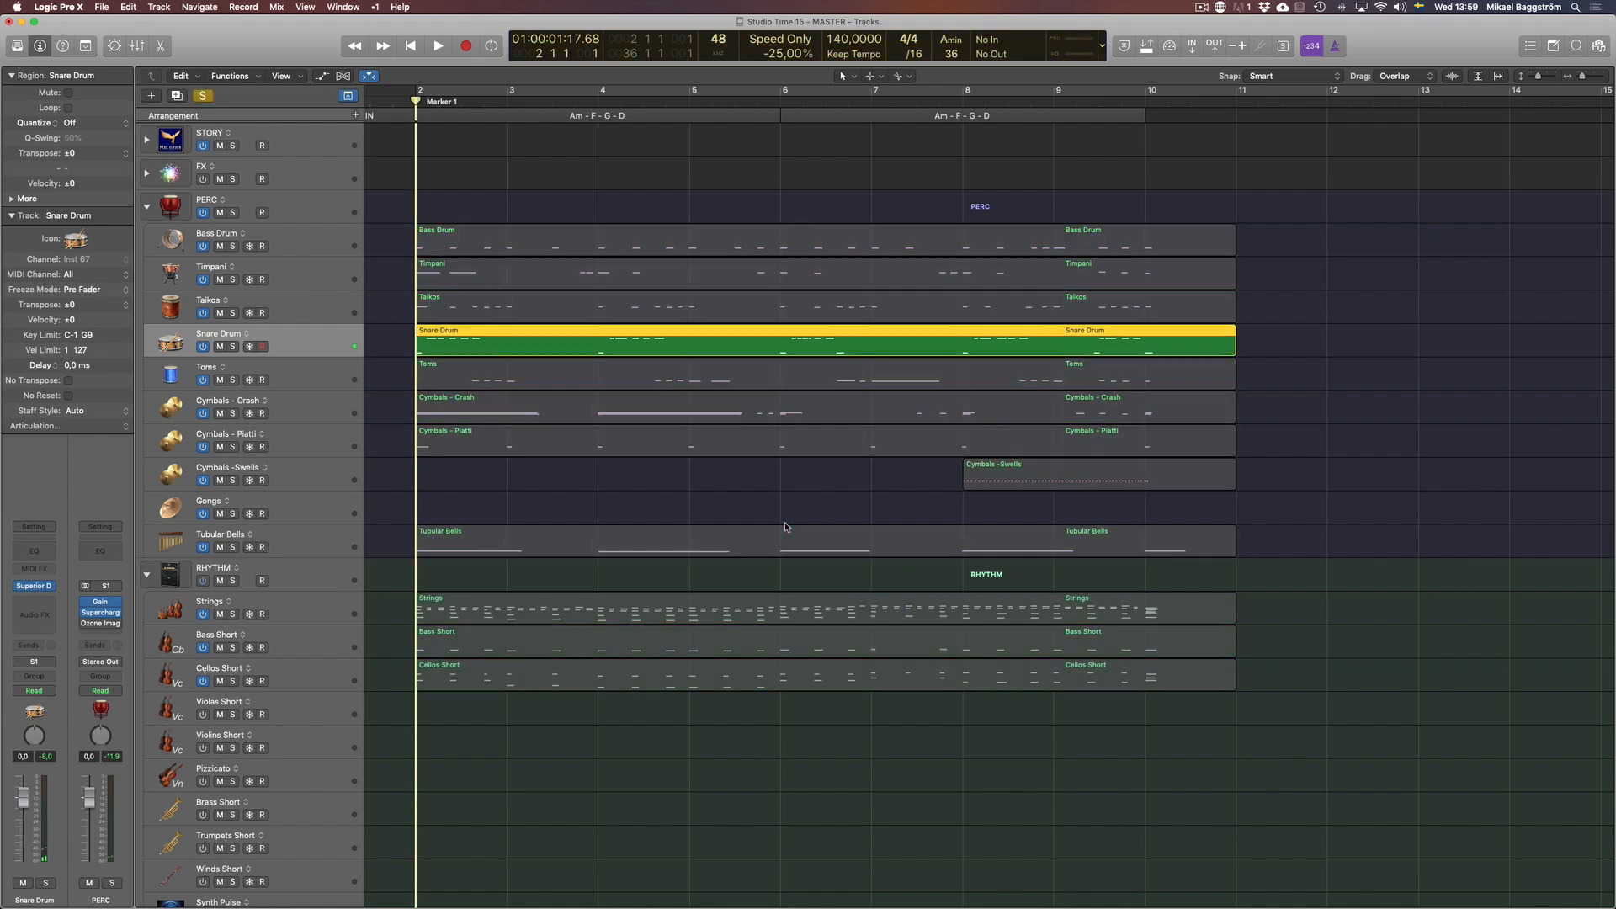
key("space")
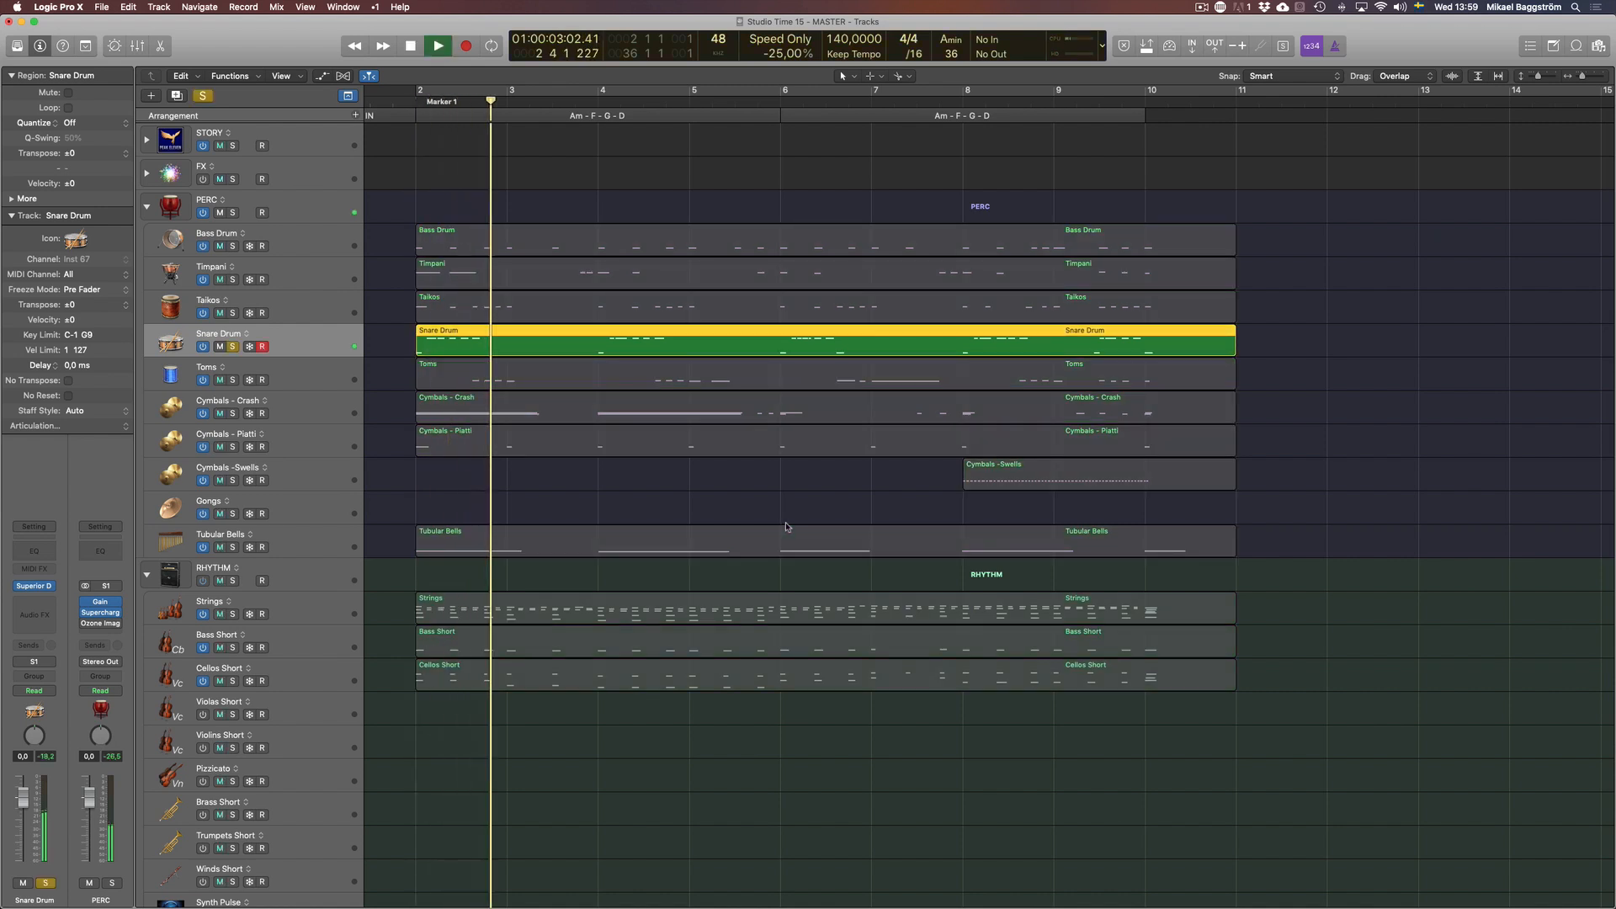
key("space")
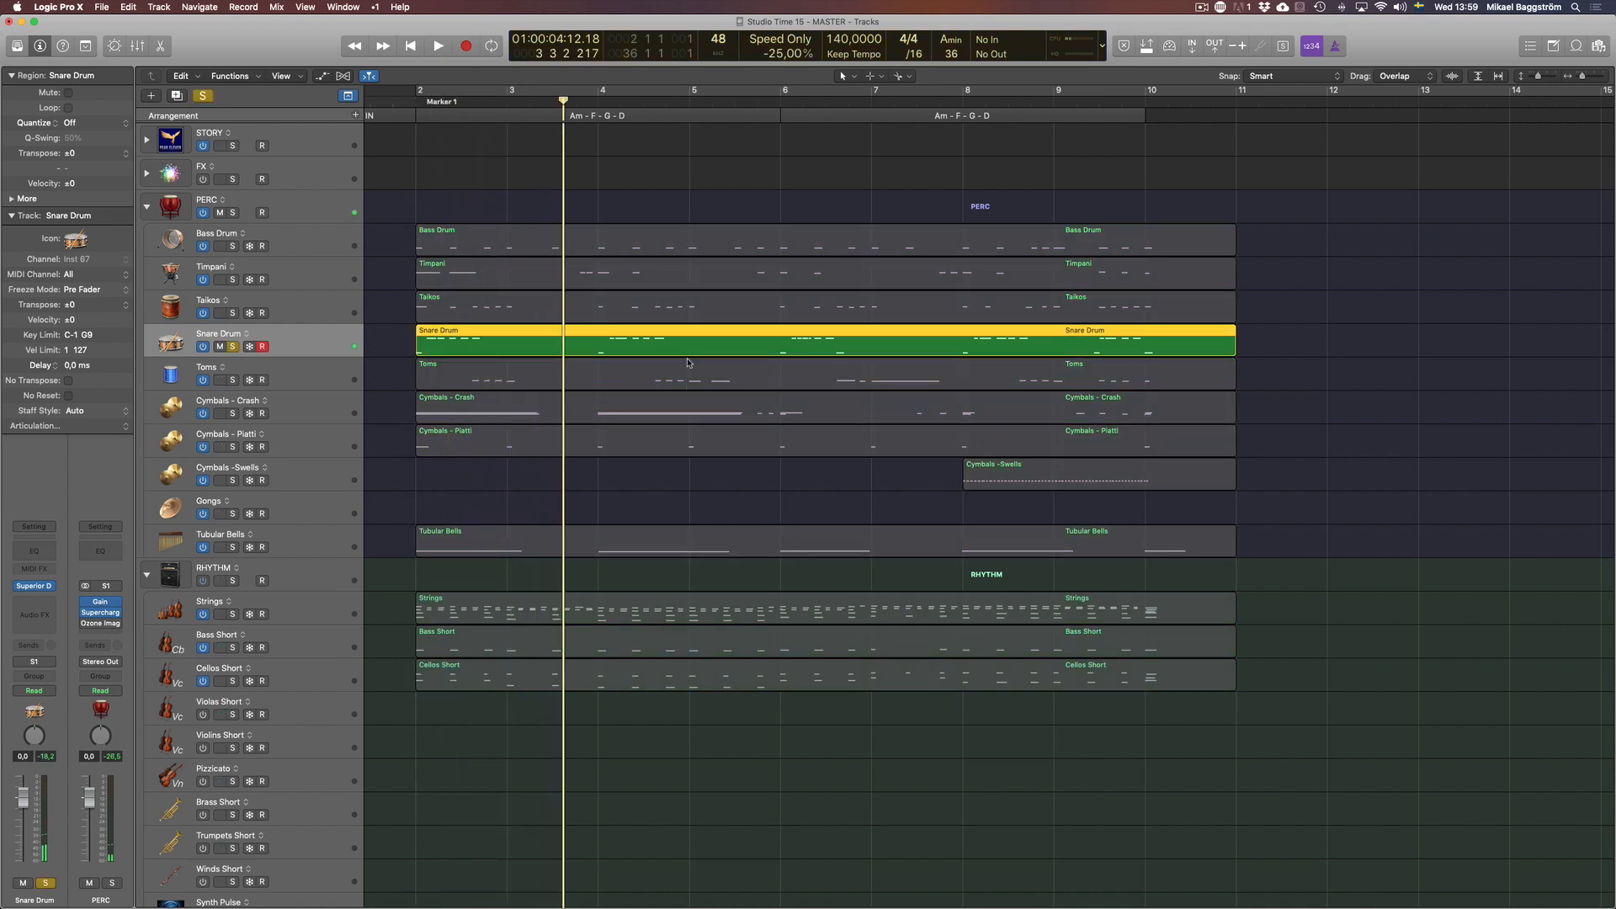
Examine the Snare Drum region's notes in the Piano Roll and the snare articulations in Superior Drummer 3's MIDI mapping keys, closing both
double_click(692, 356)
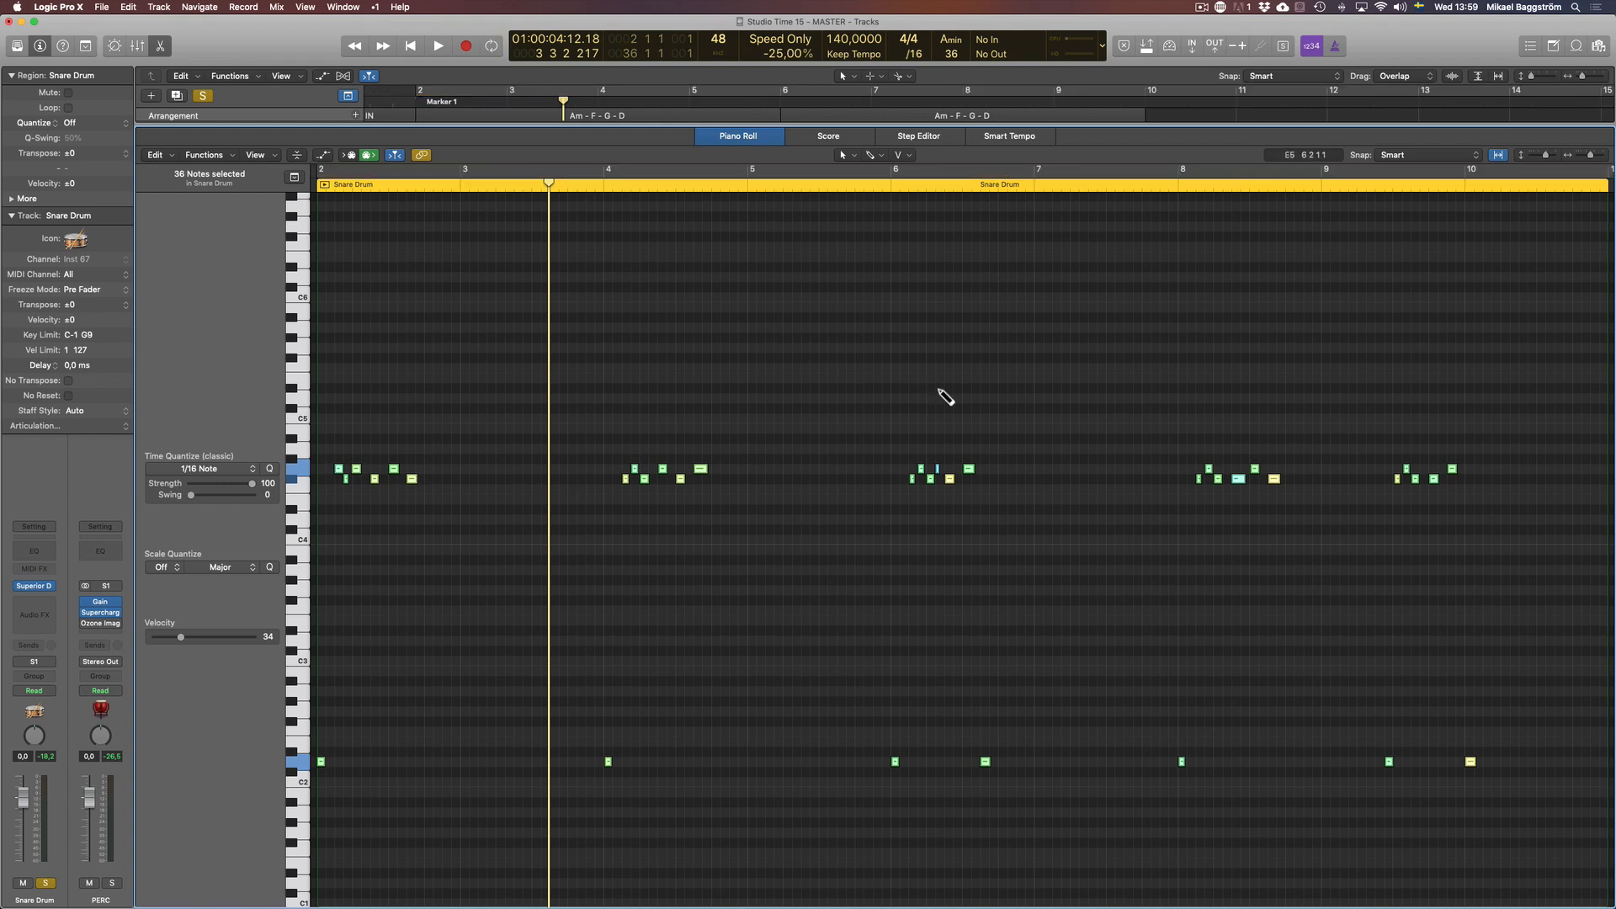
key("v")
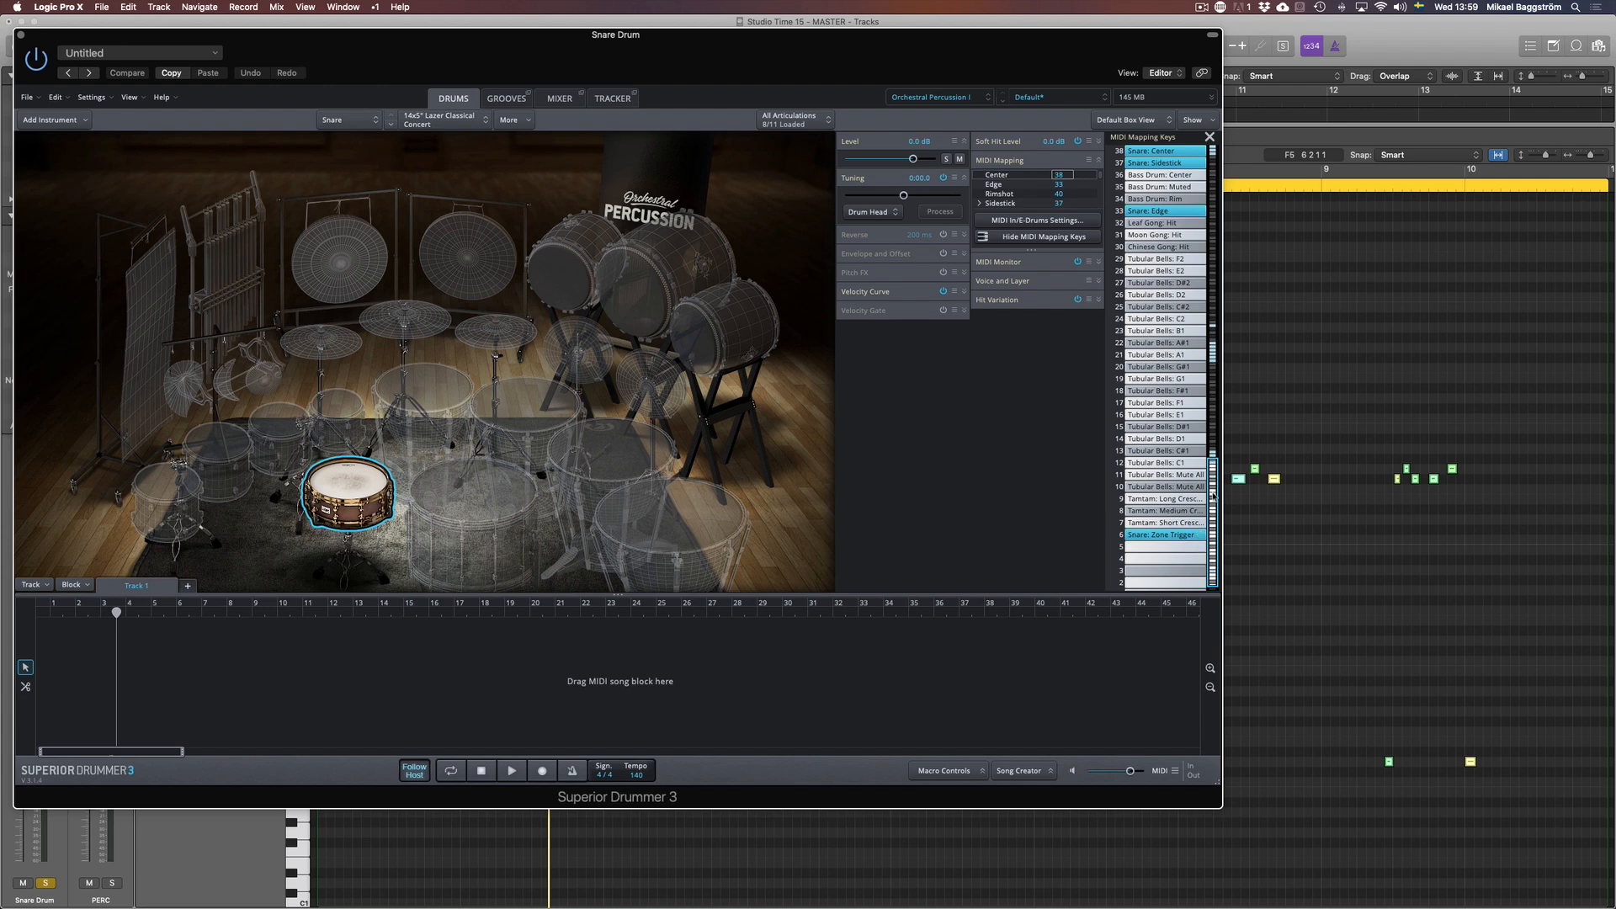
scroll(1200, 438, "up", 5)
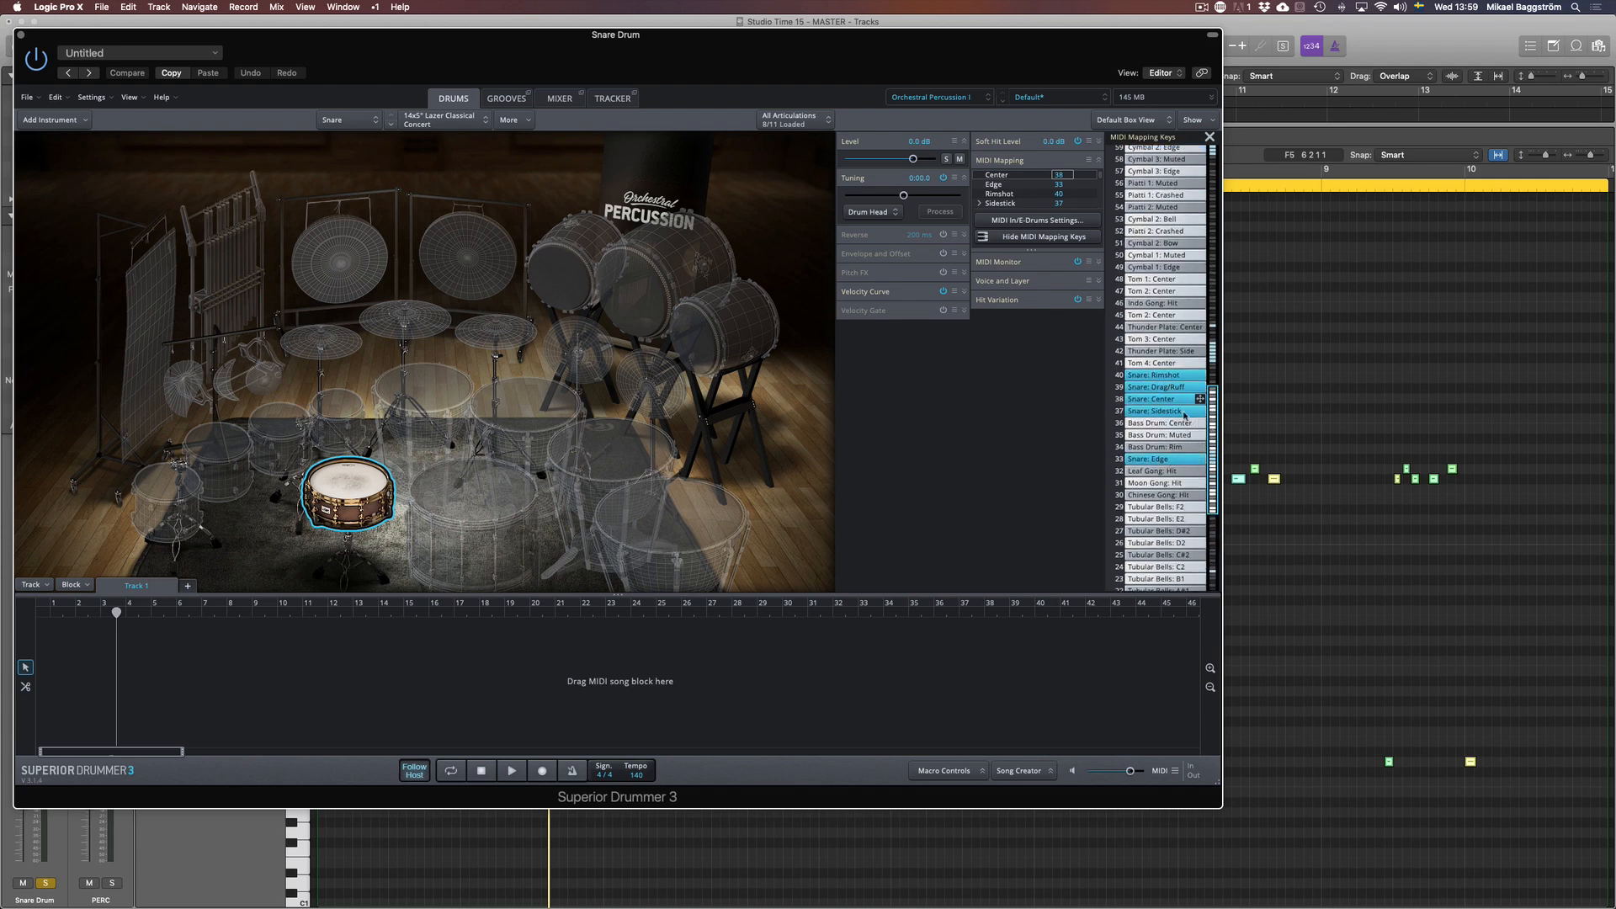
left_click_drag(1200, 423, 1210, 323)
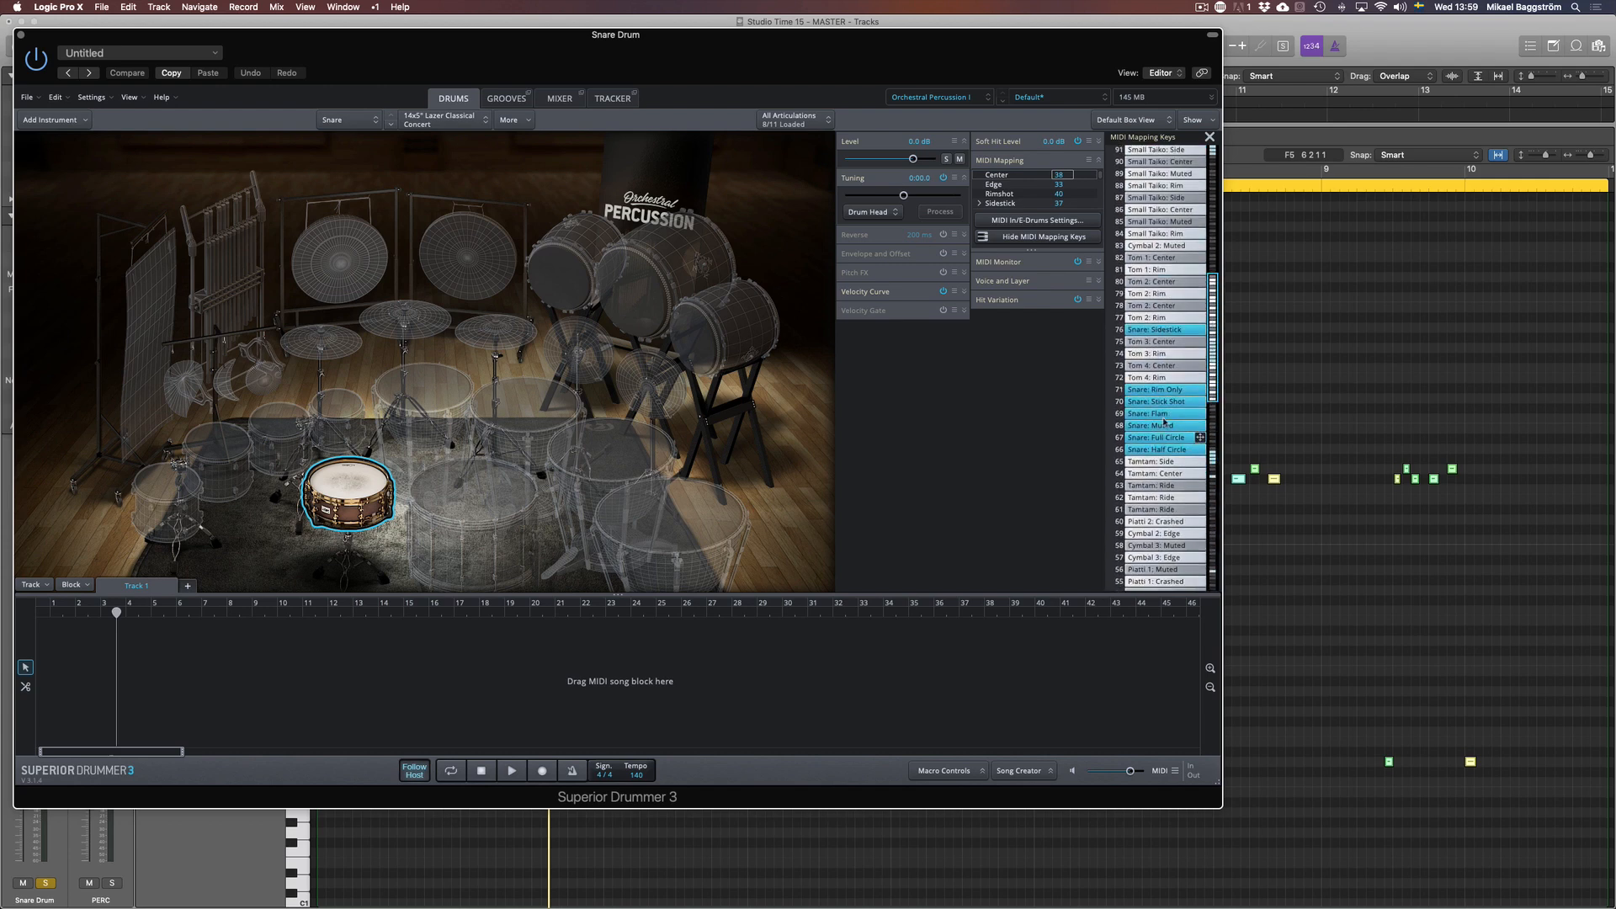
key("super+w")
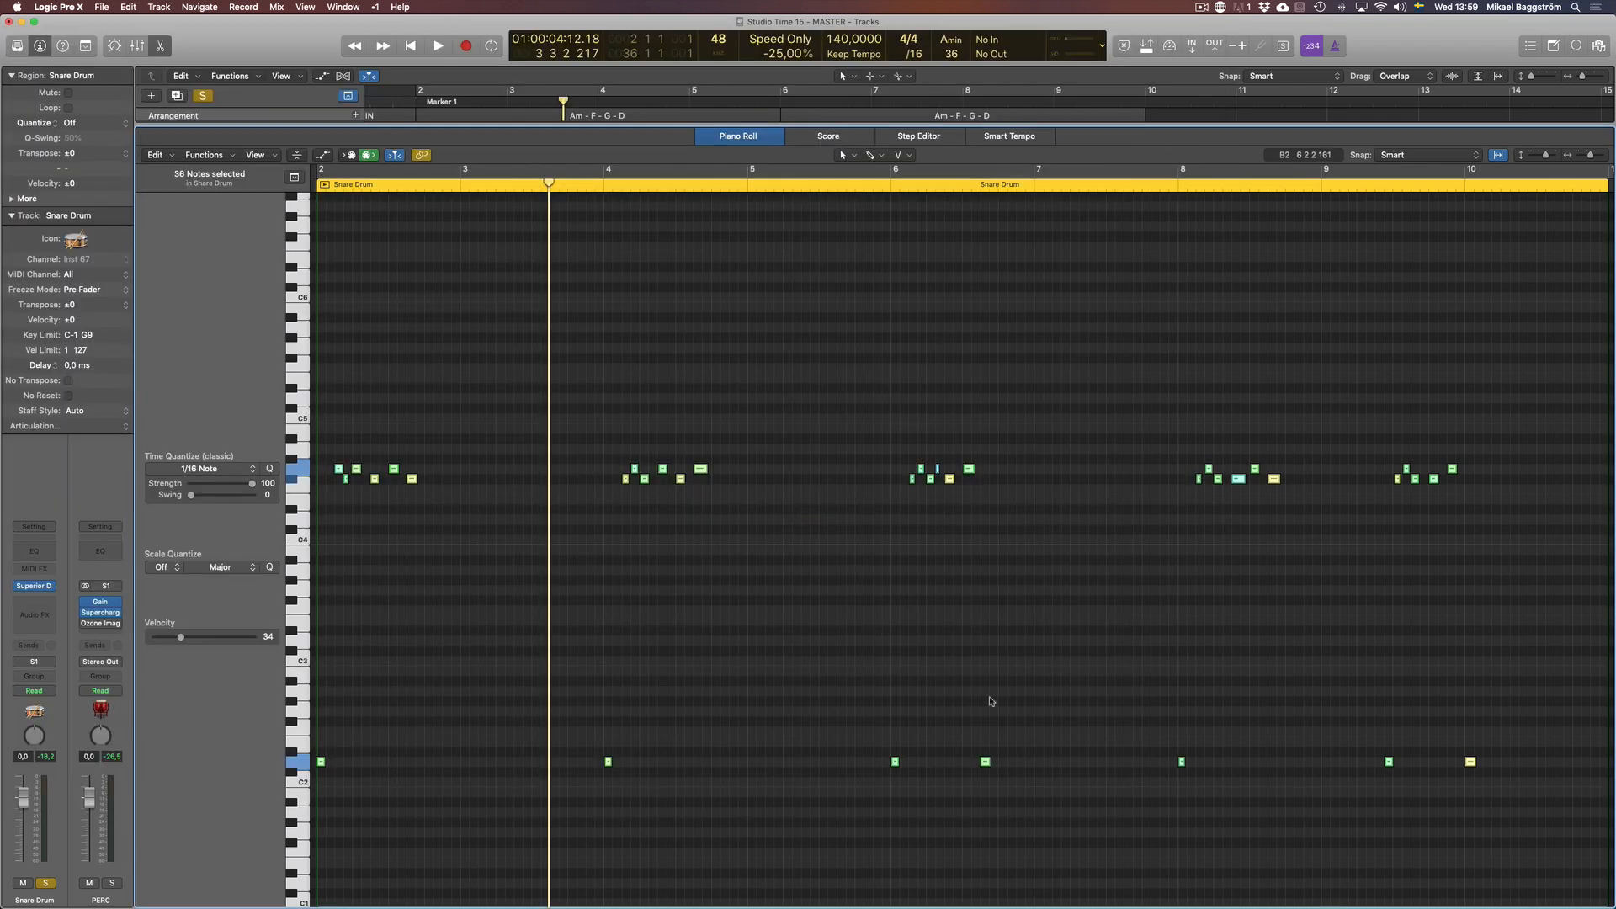
key("e")
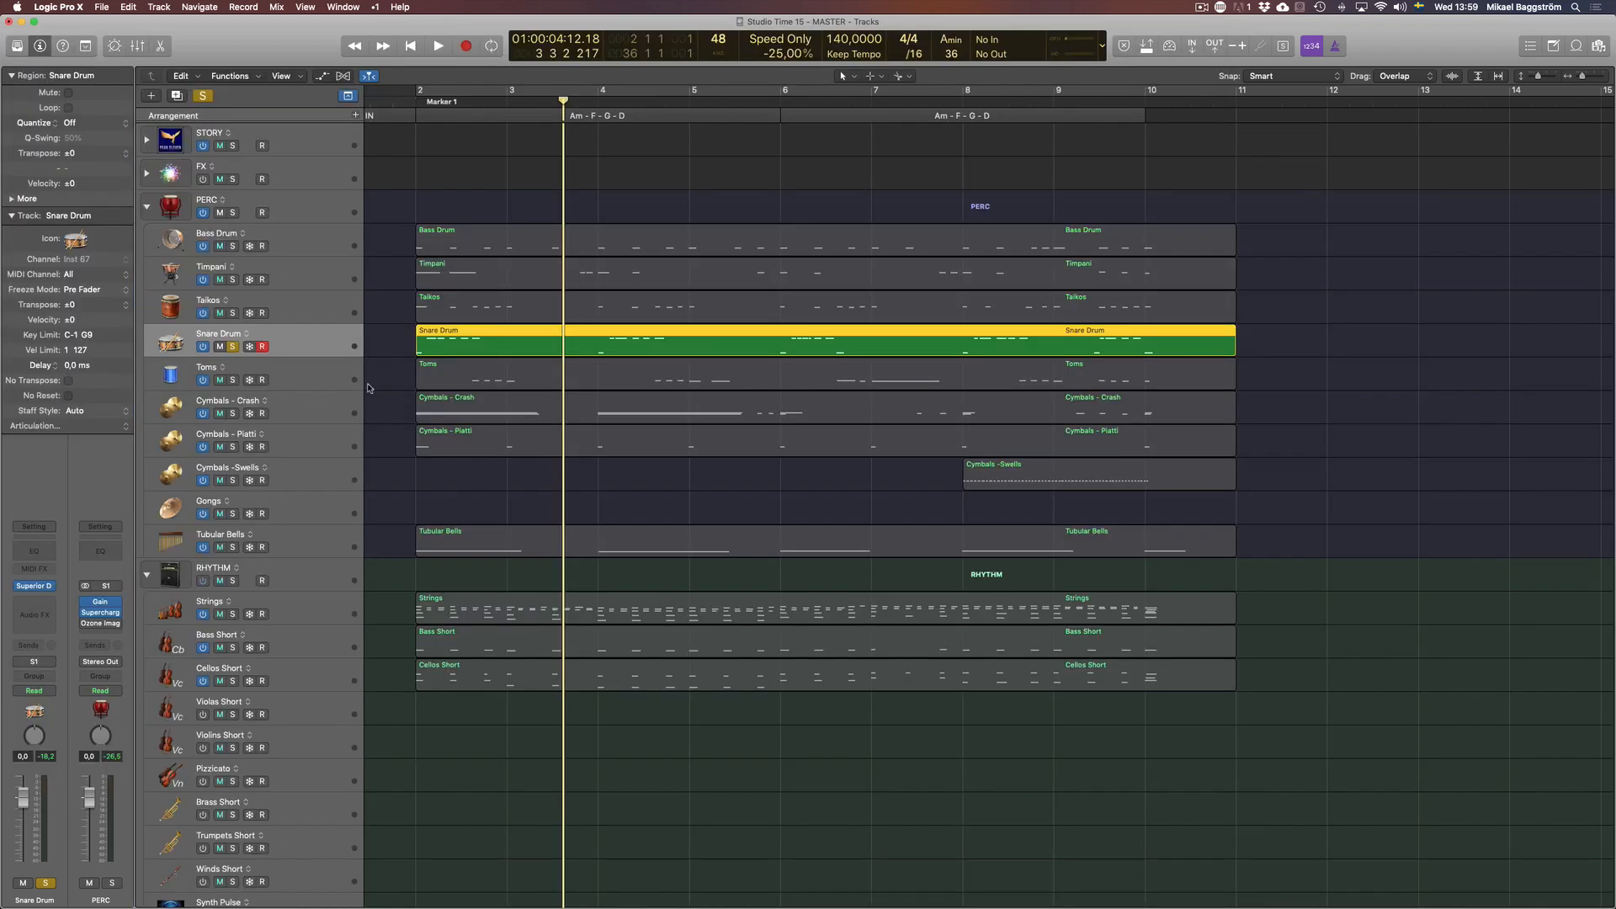
Solo the Toms track in place of the Snare Drum and play its part from bar 2
left_click(234, 348)
left_click(233, 380)
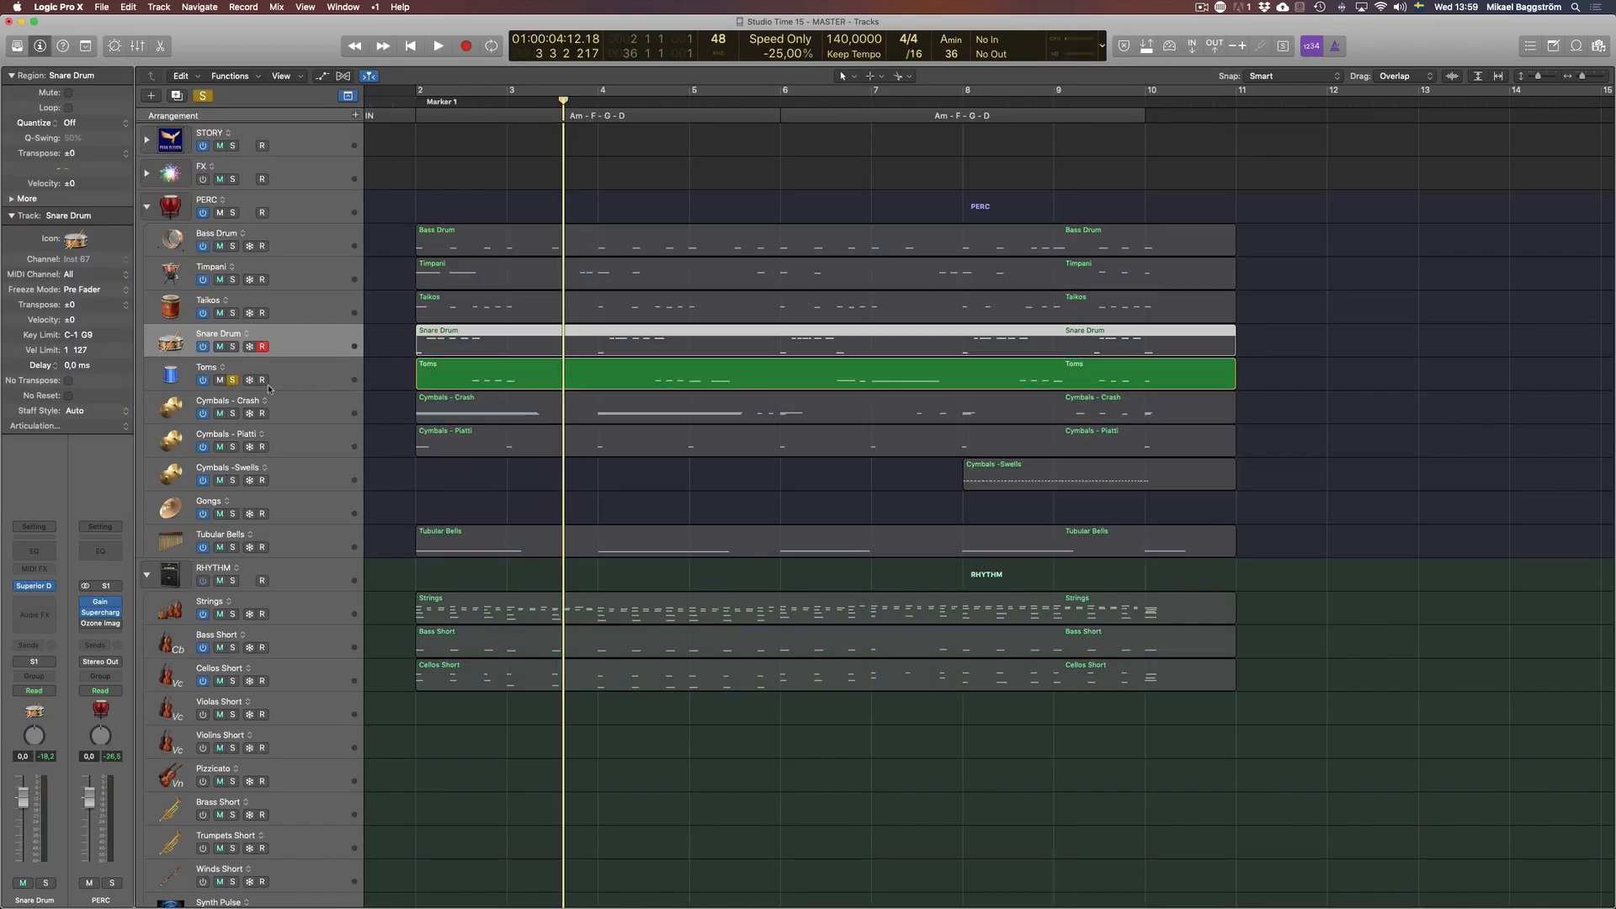
key("Return")
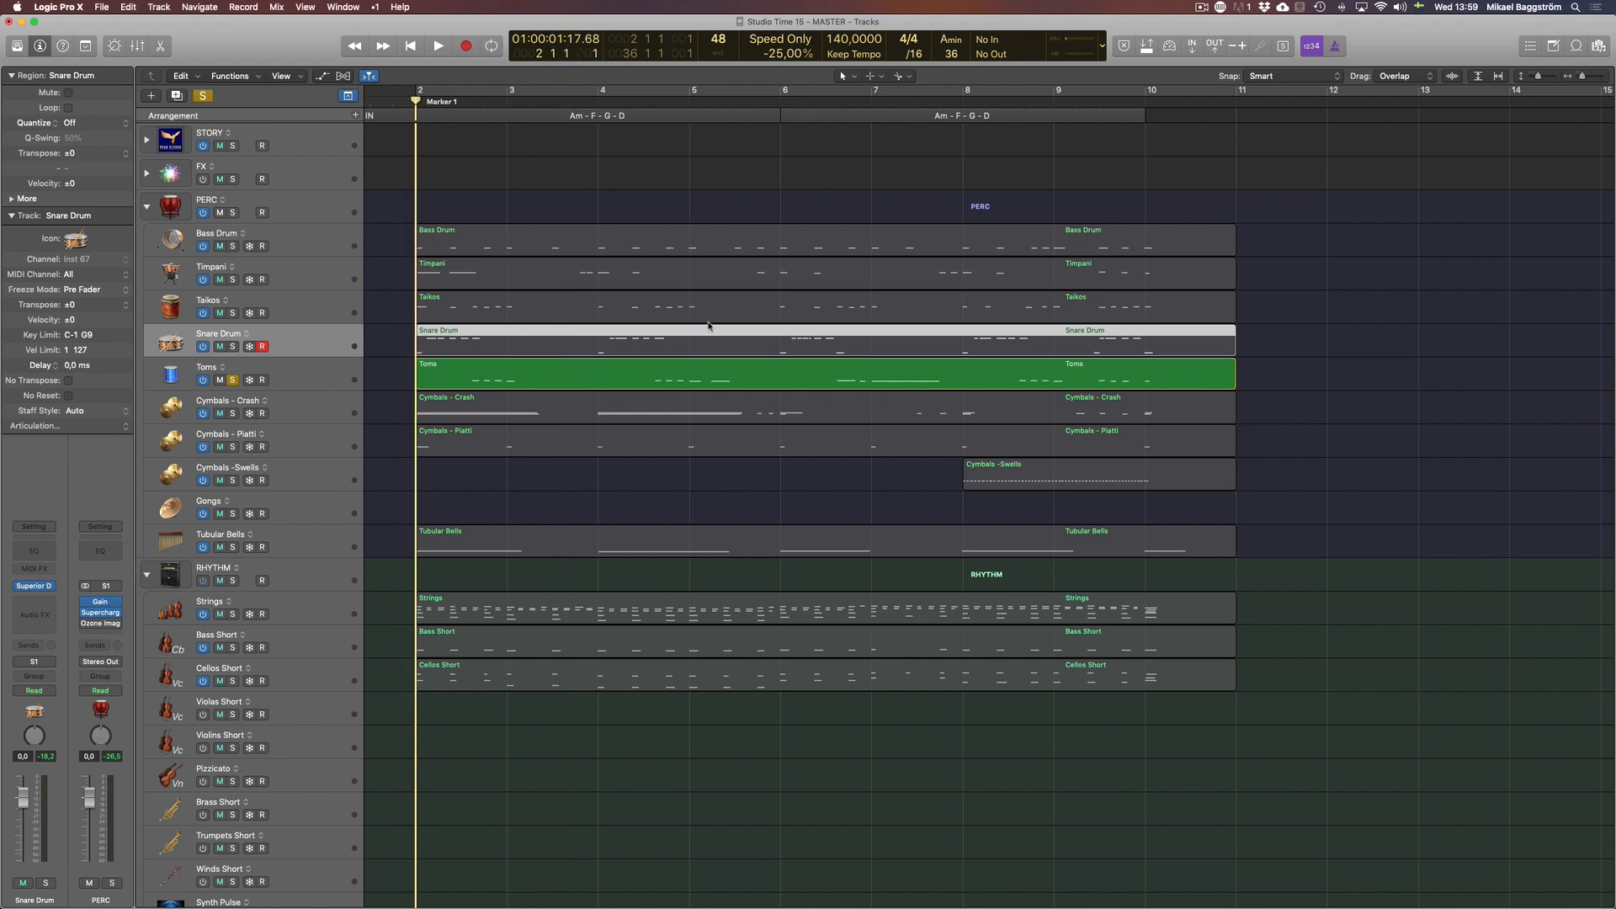
key("space")
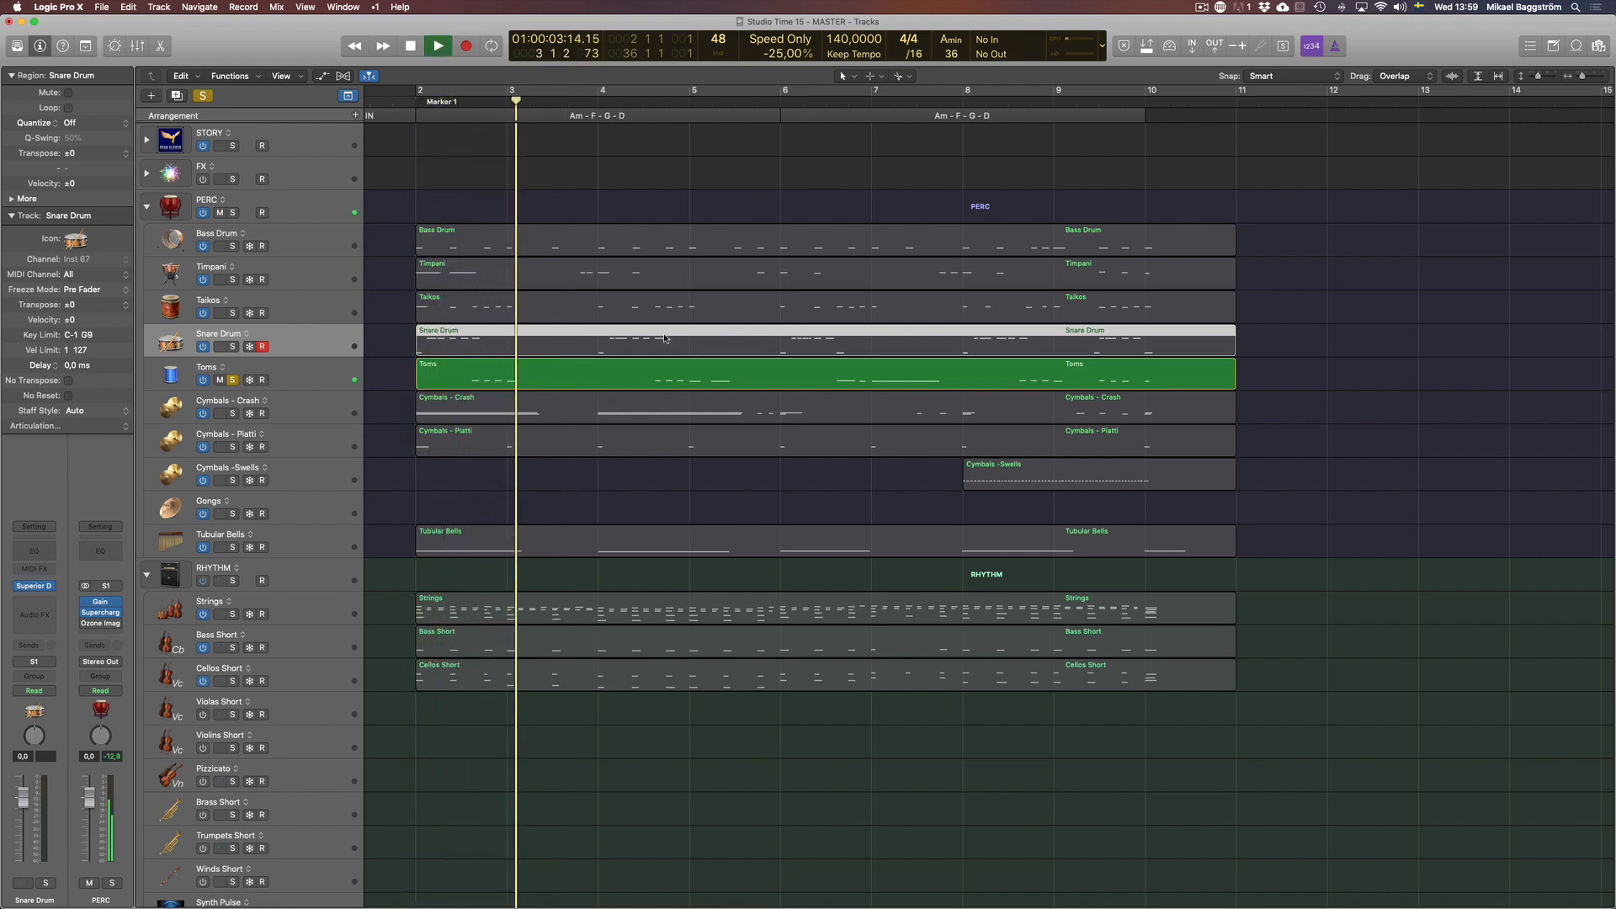
key("space")
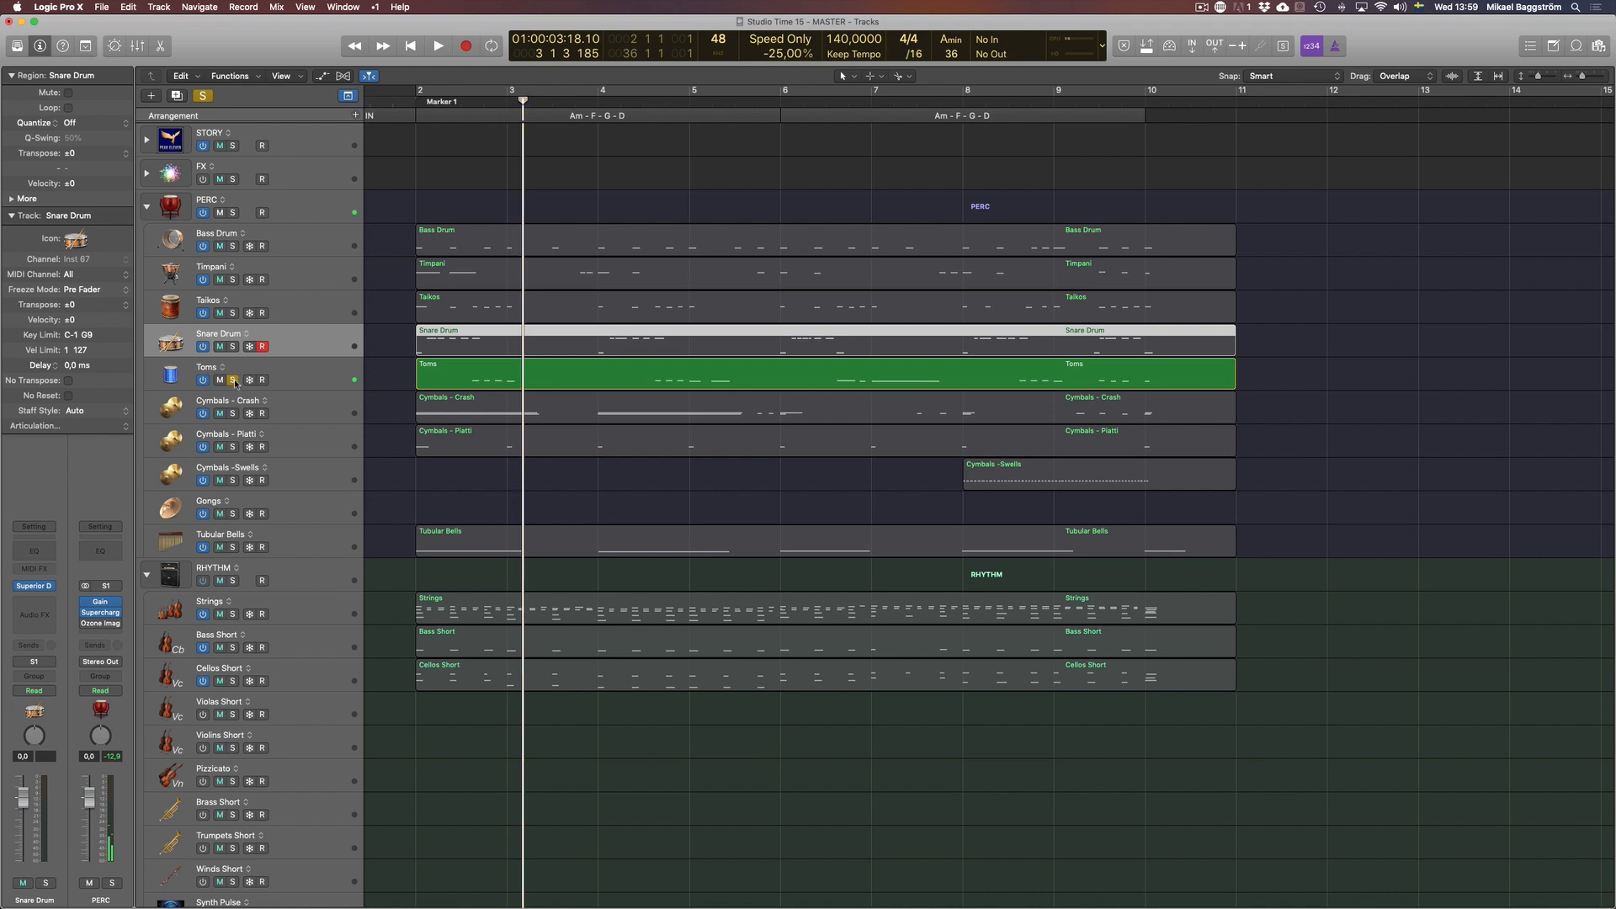
Solo the Cymbals - Crash, Cymbals - Piatti and Cymbals - Swells tracks in place of the Toms, with the playhead back at bar 2
left_click(233, 380)
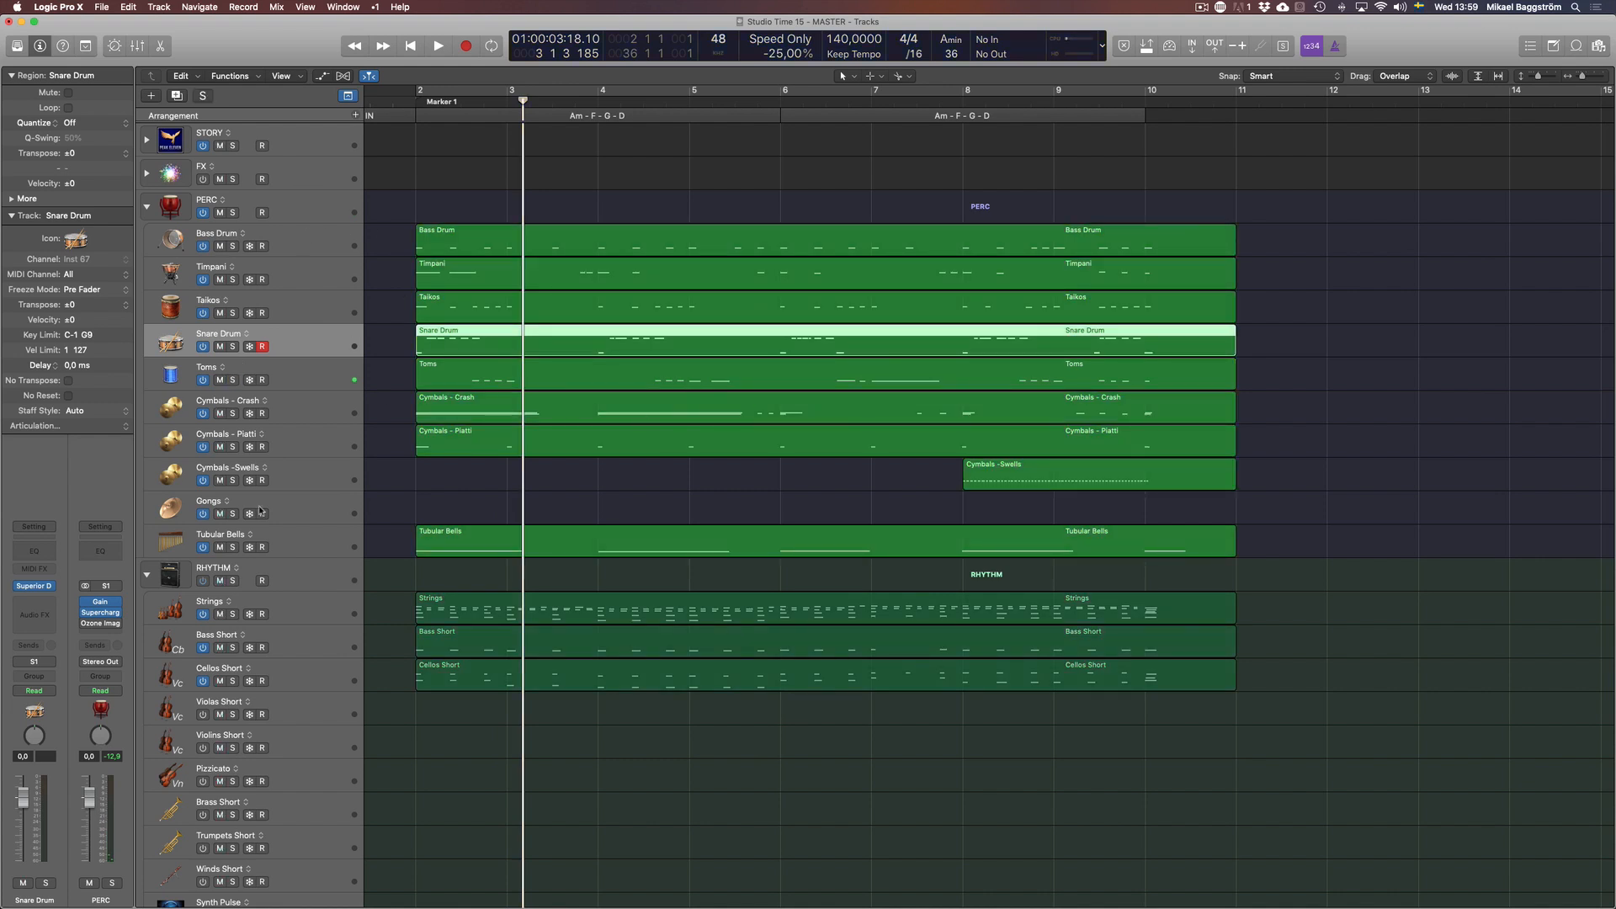
left_click(298, 420)
left_click(233, 413)
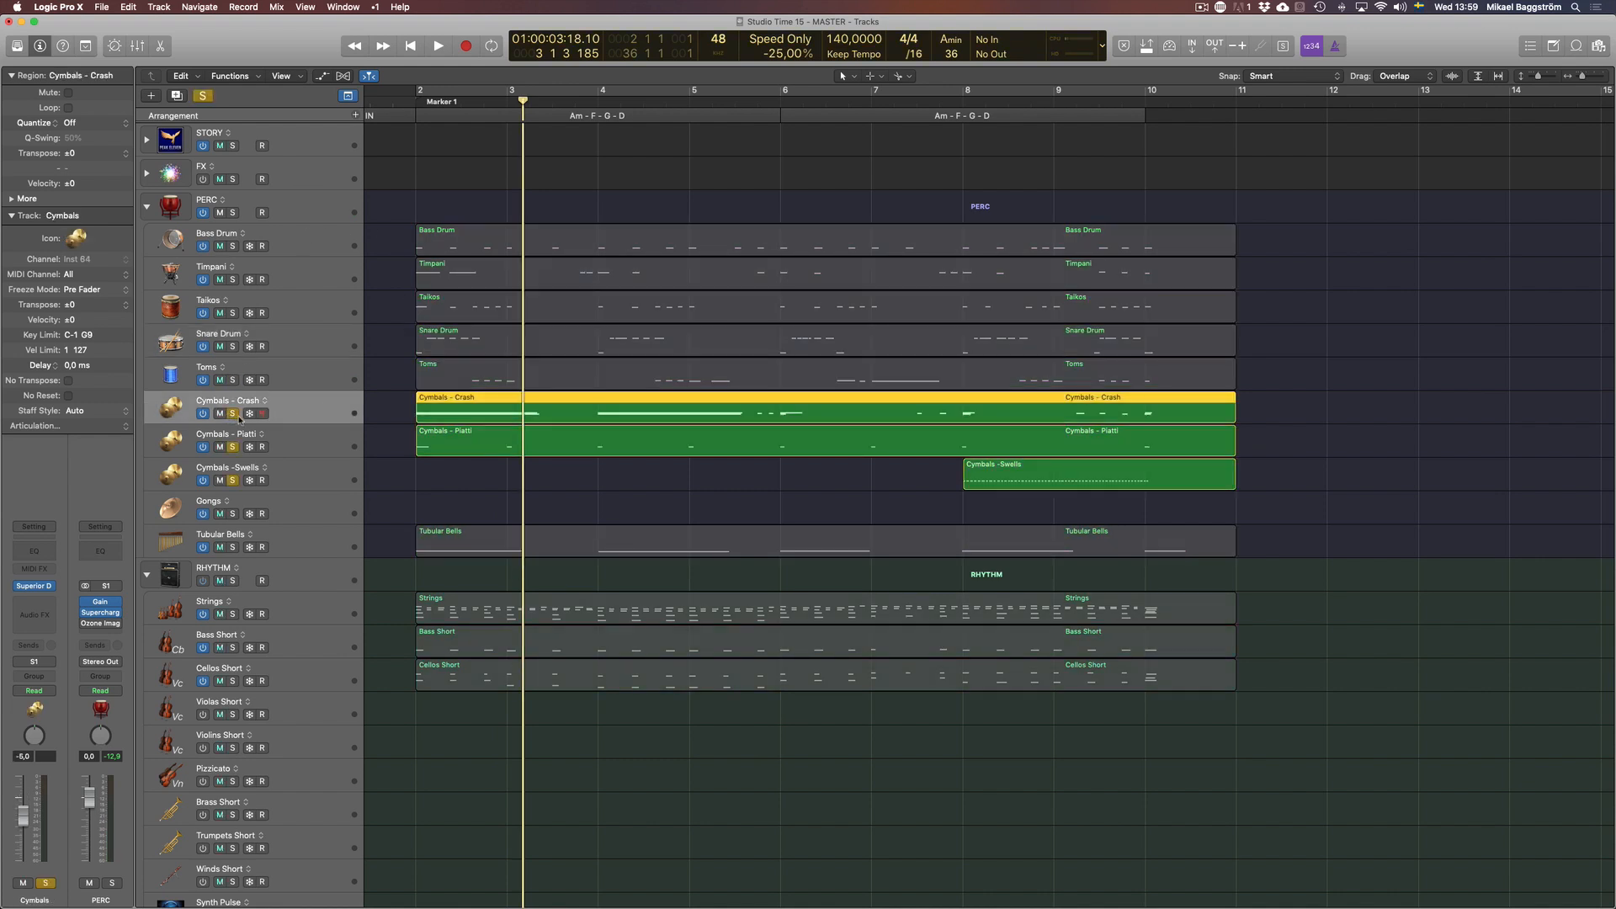
key("space")
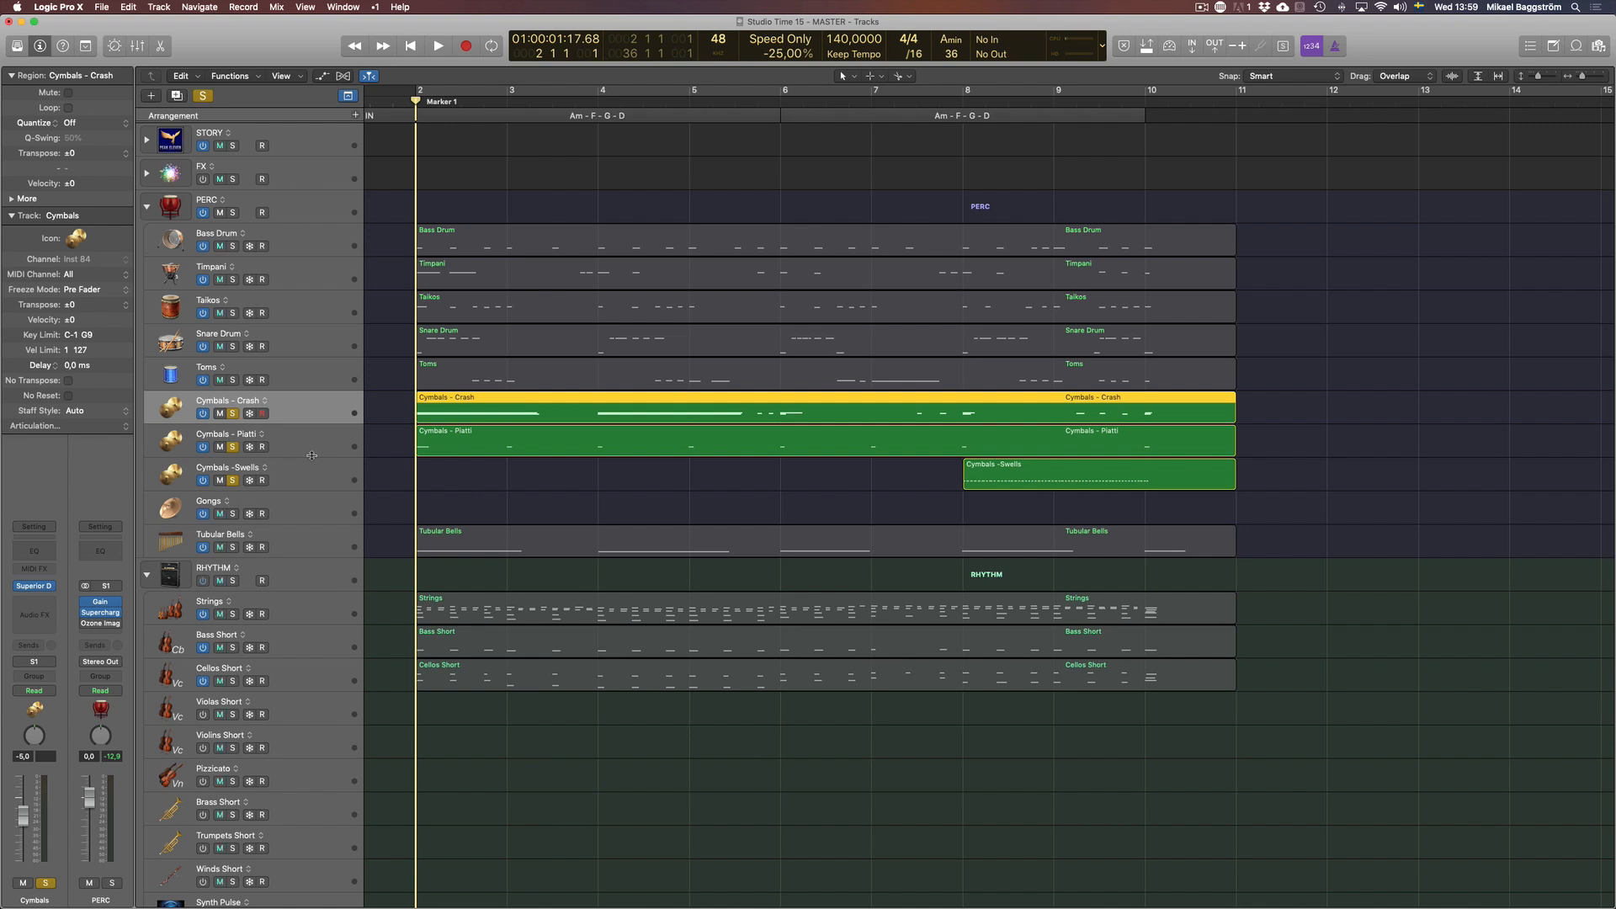
key("v")
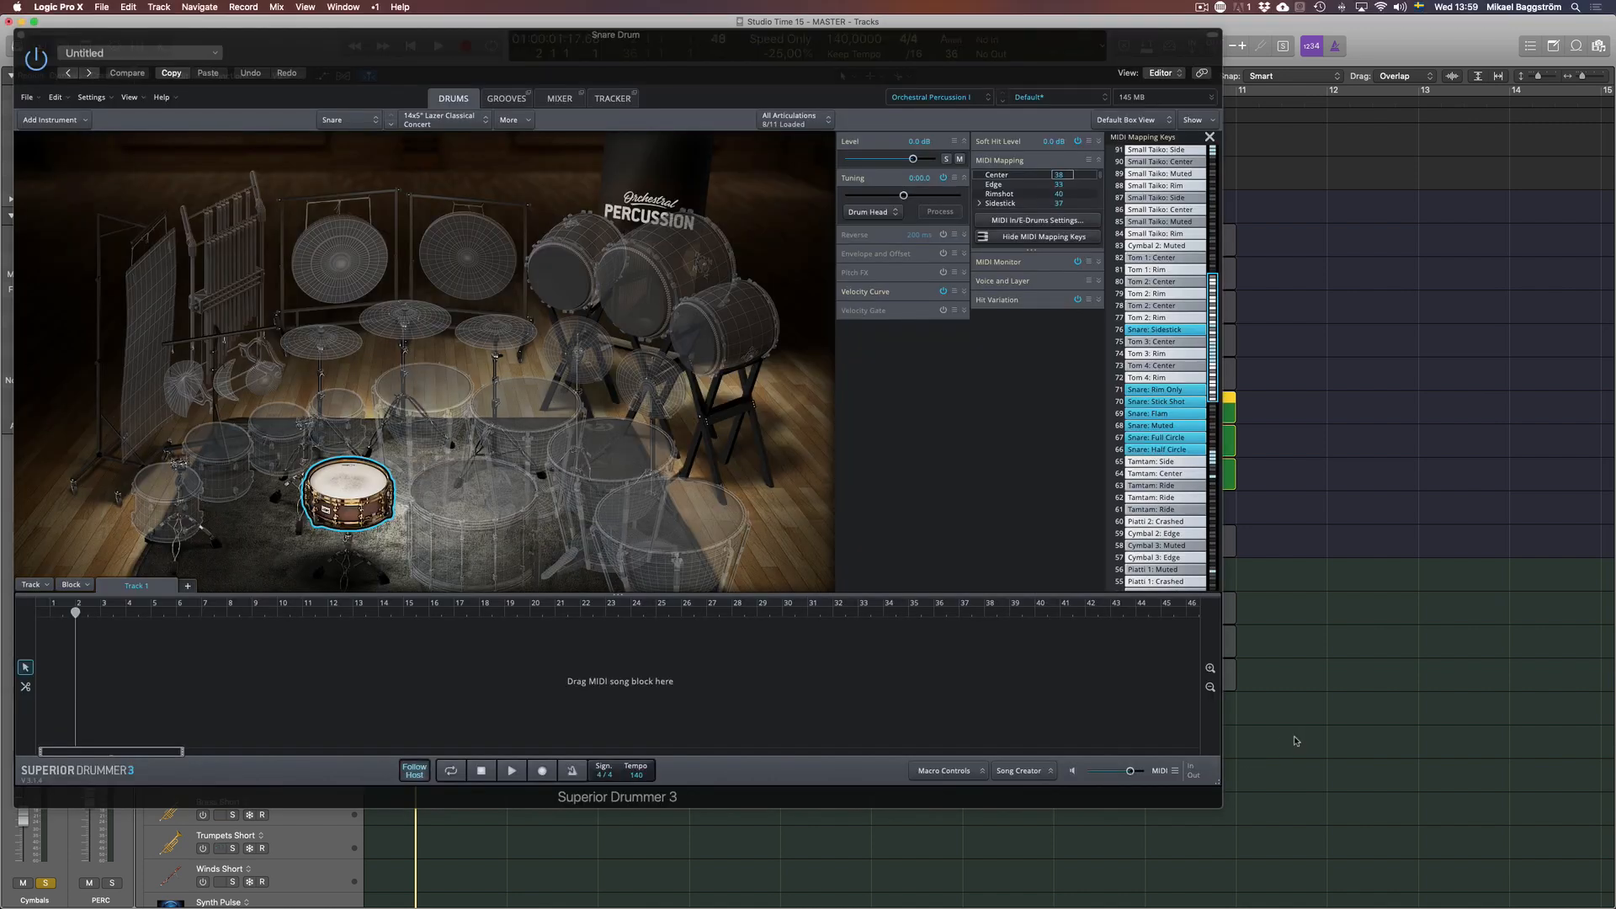
key("v")
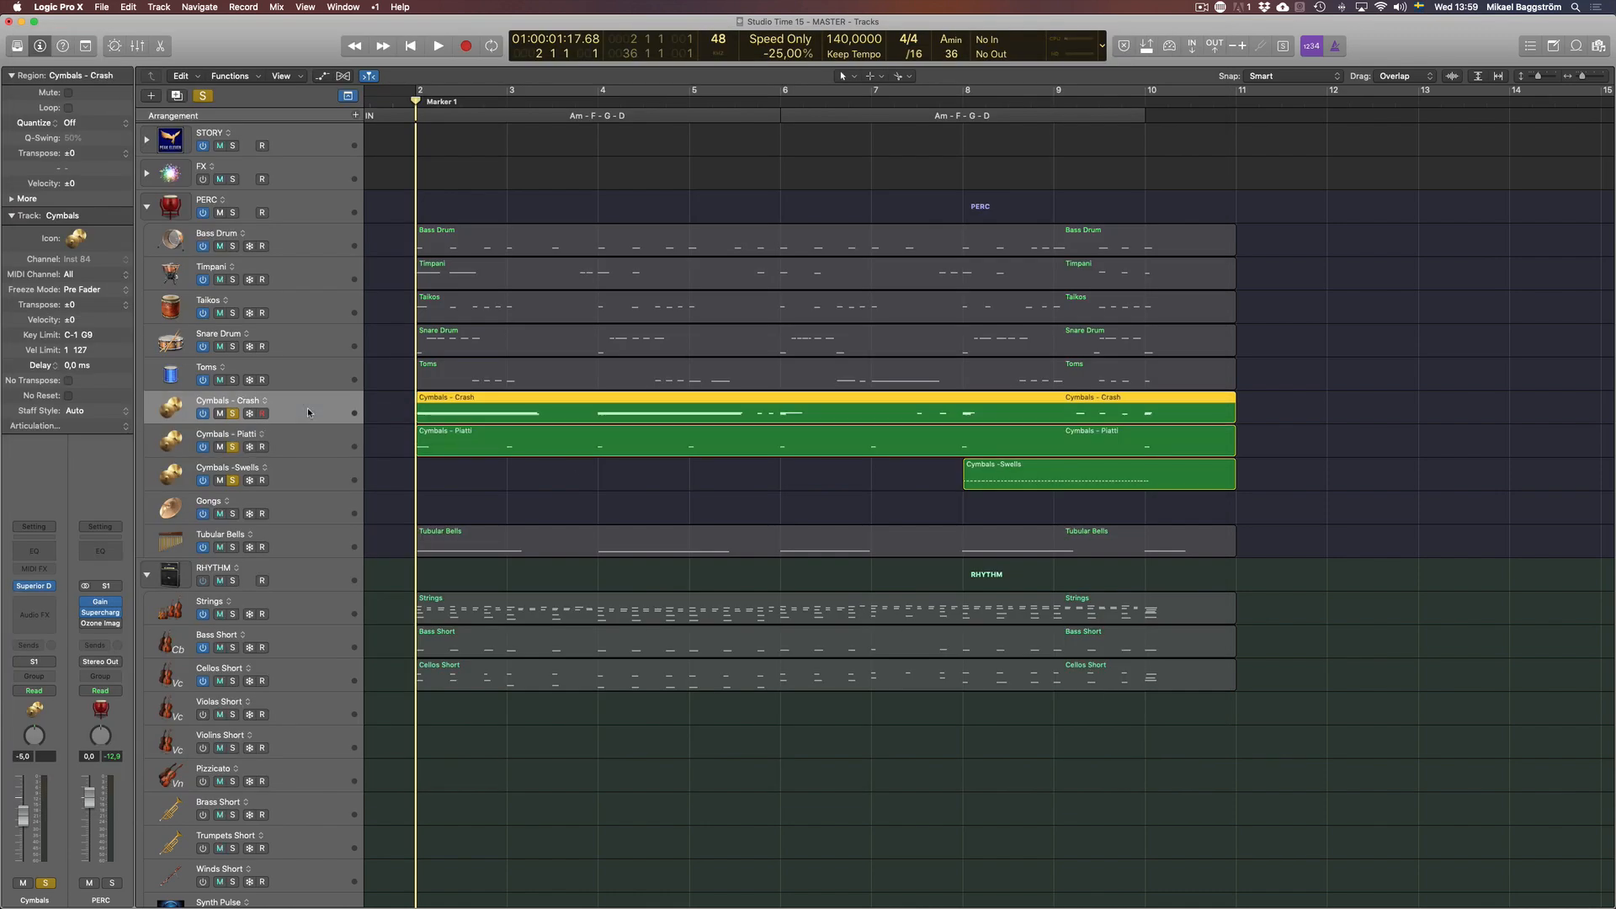
key("super+1")
key("v")
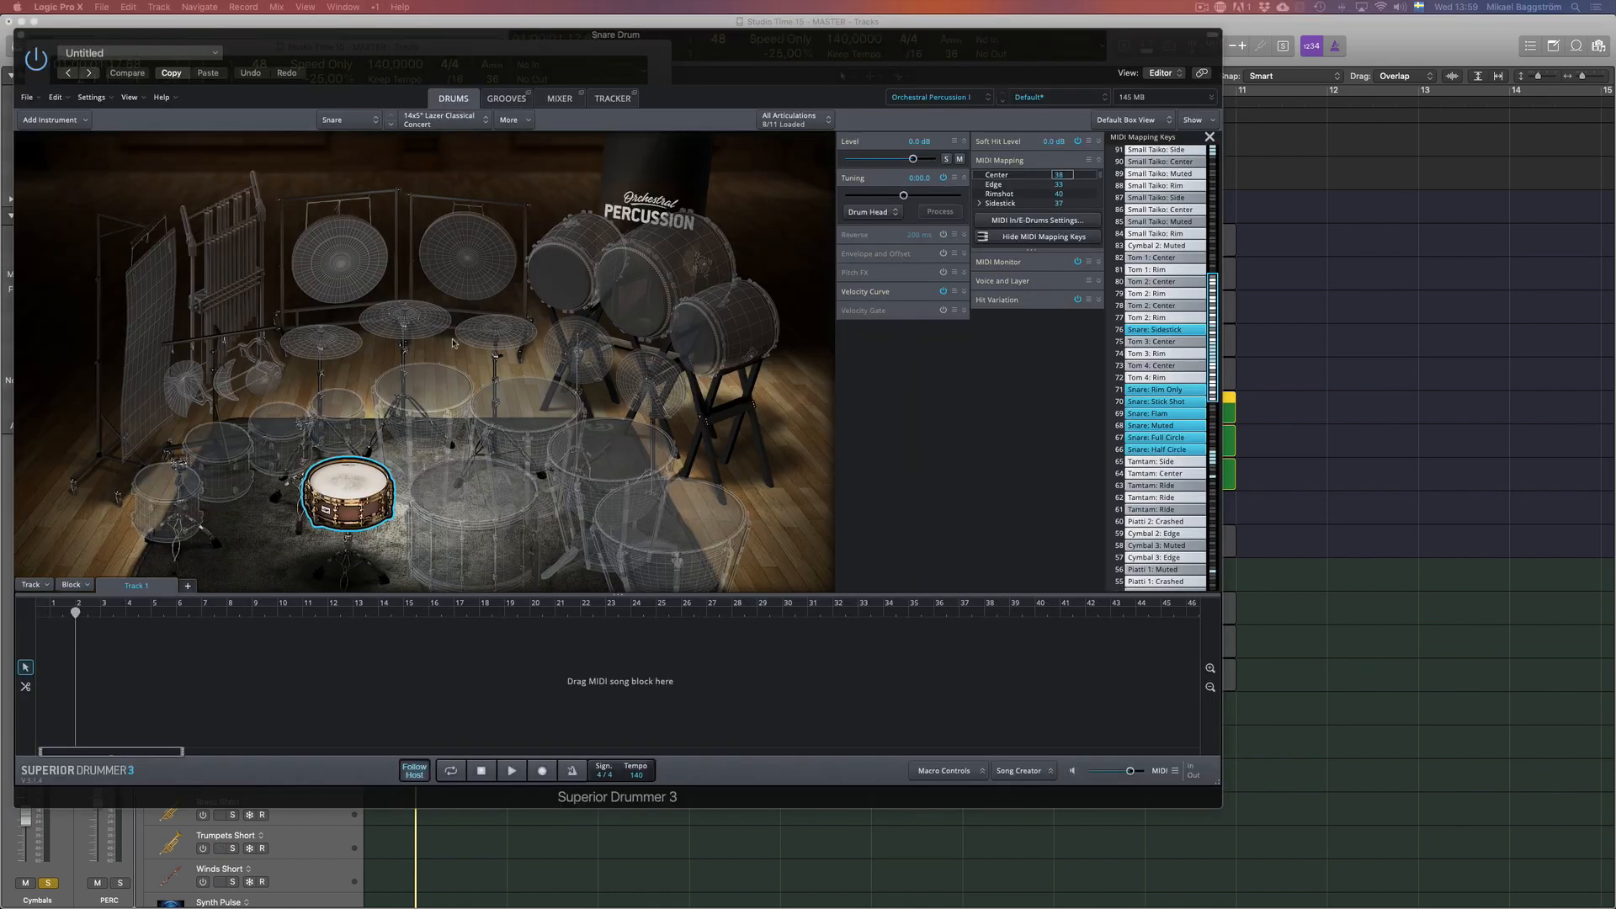
key("v")
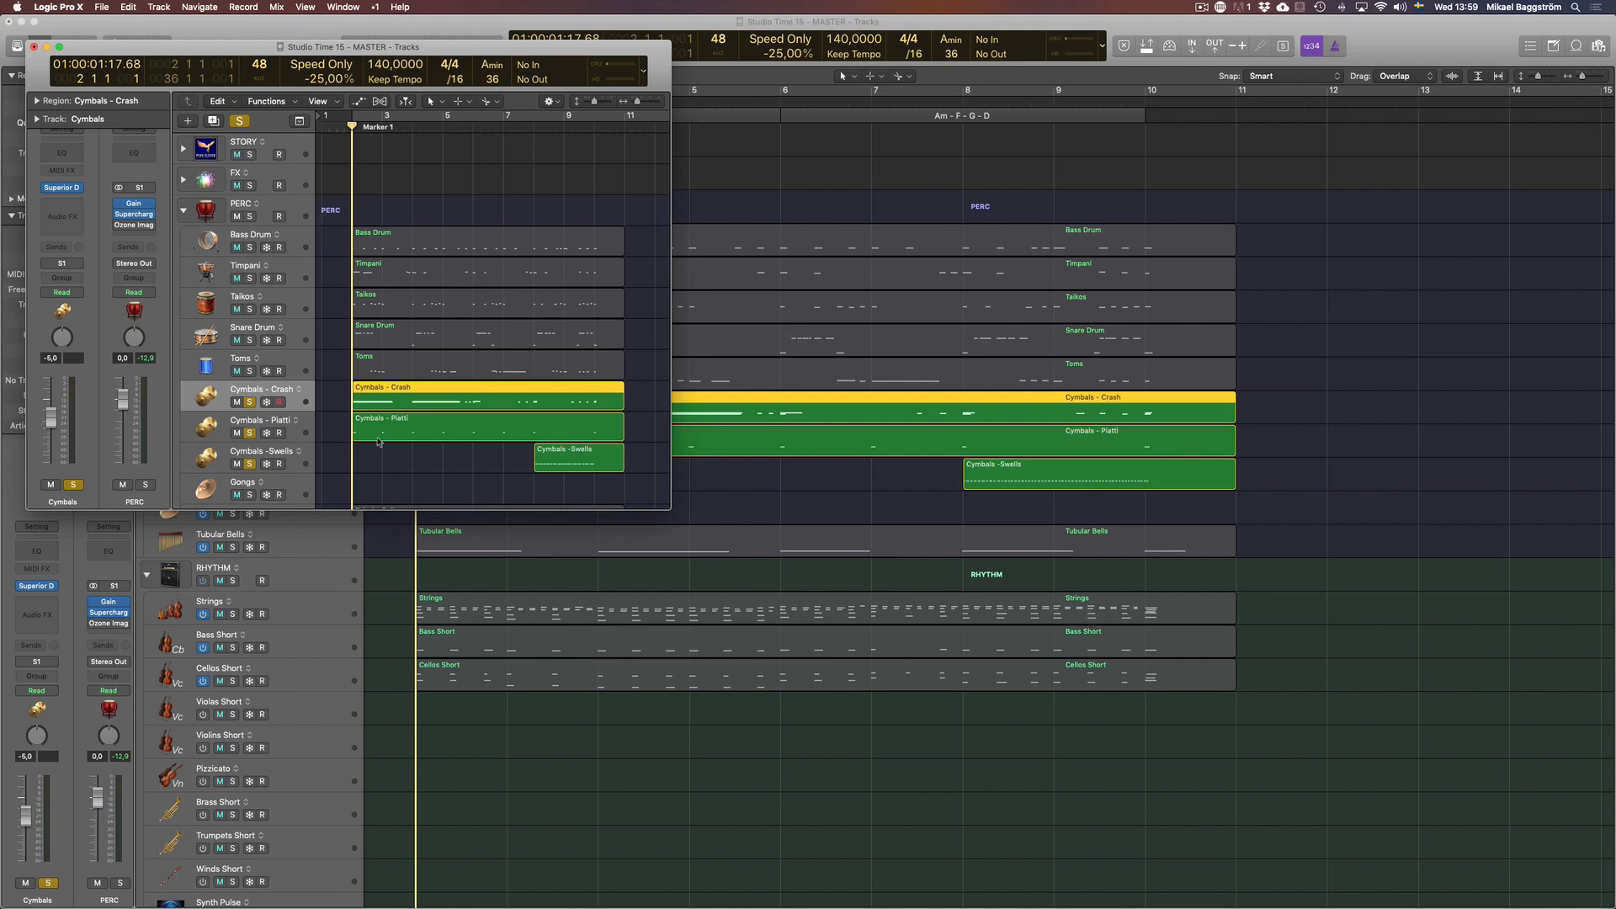
left_click(33, 47)
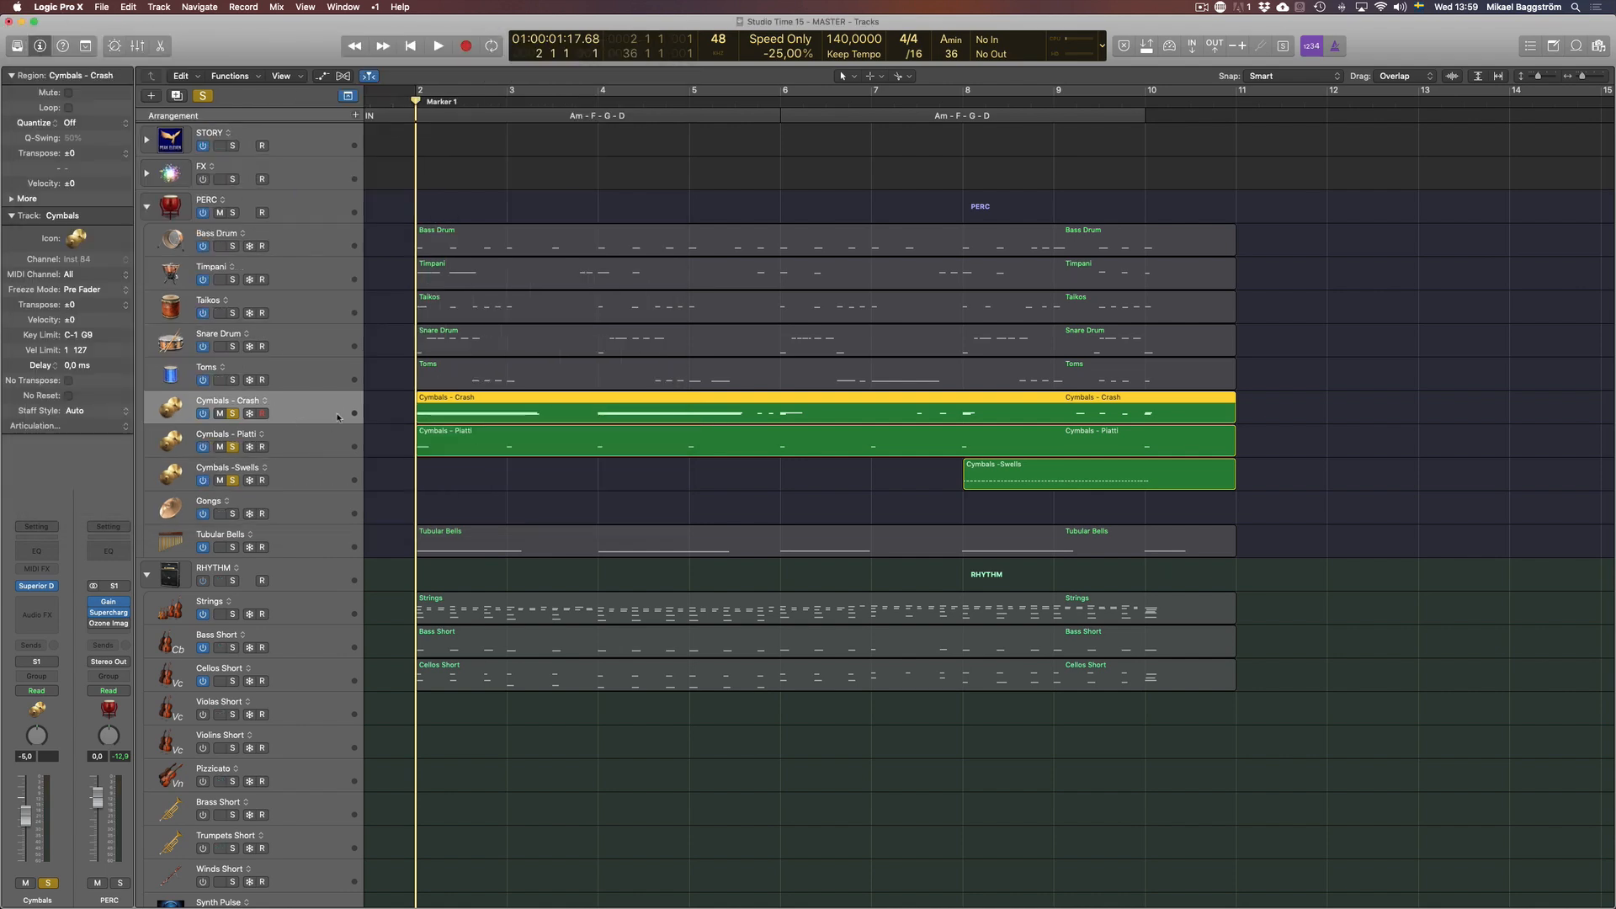
View the Cymbals instrument in Superior Drummer 3 and play the three soloed cymbal tracks from bar 2
key("v")
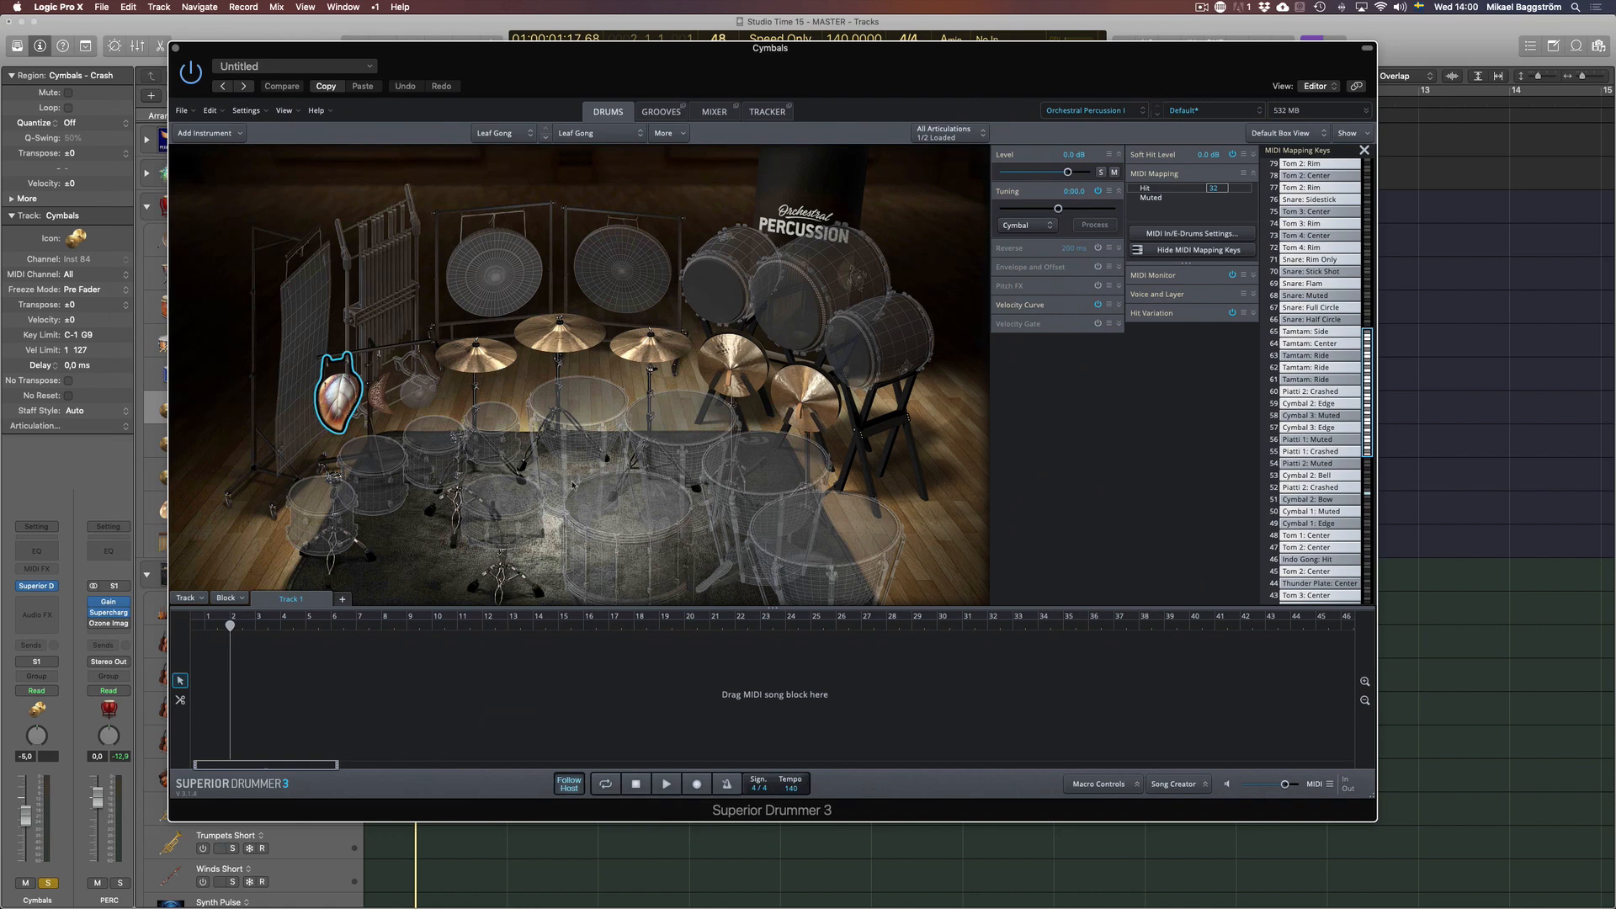
key("v")
left_click(614, 737)
key("space")
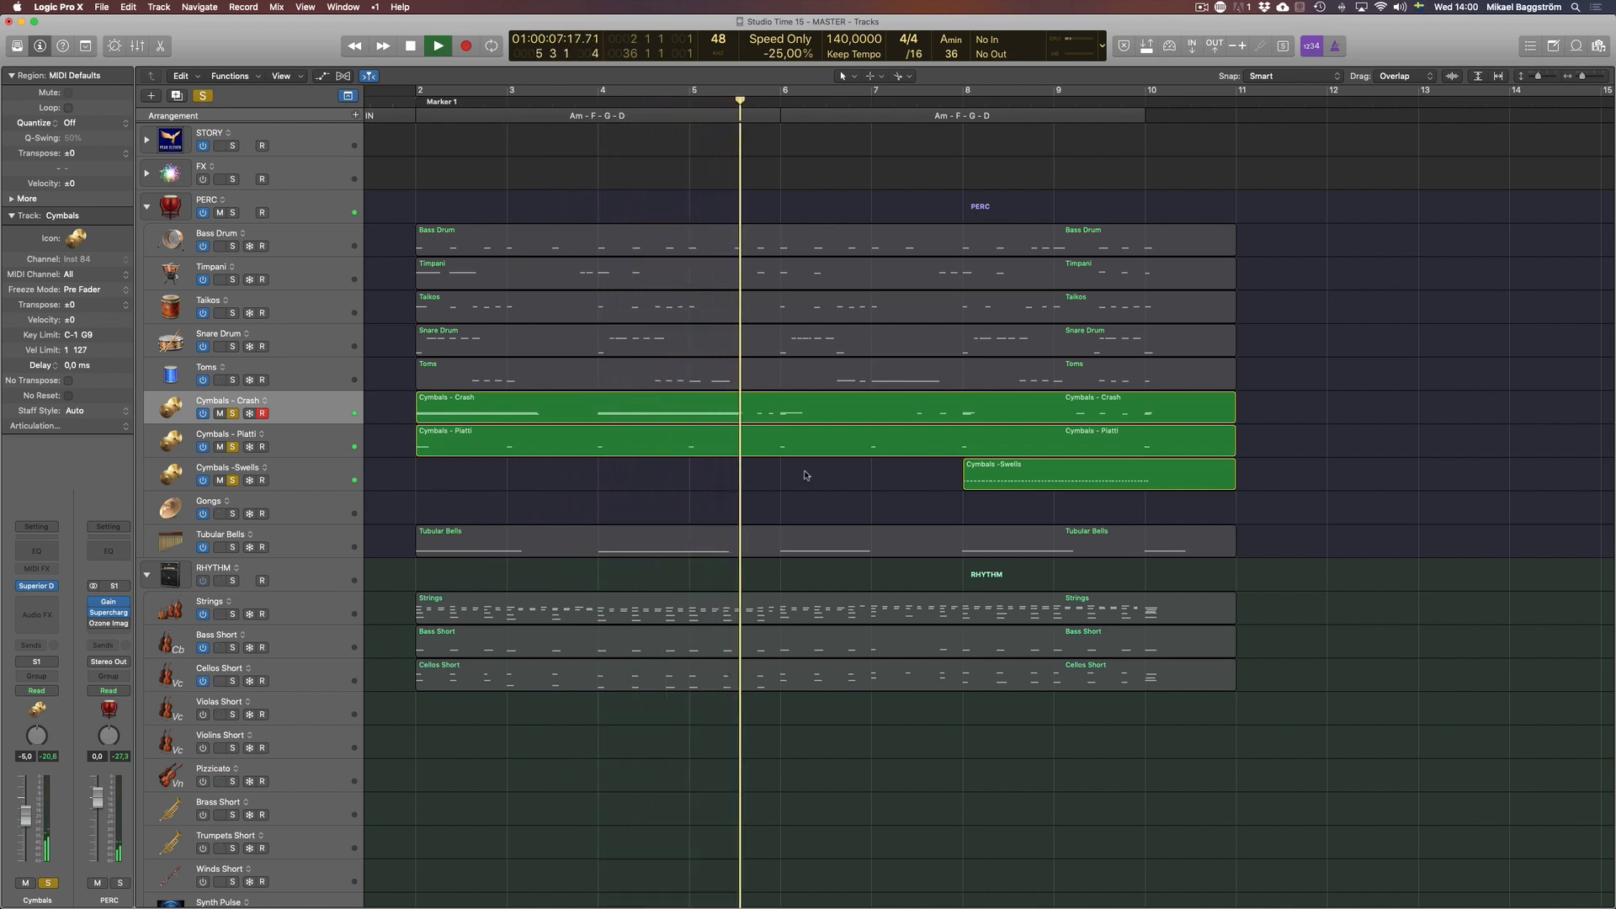
key("space")
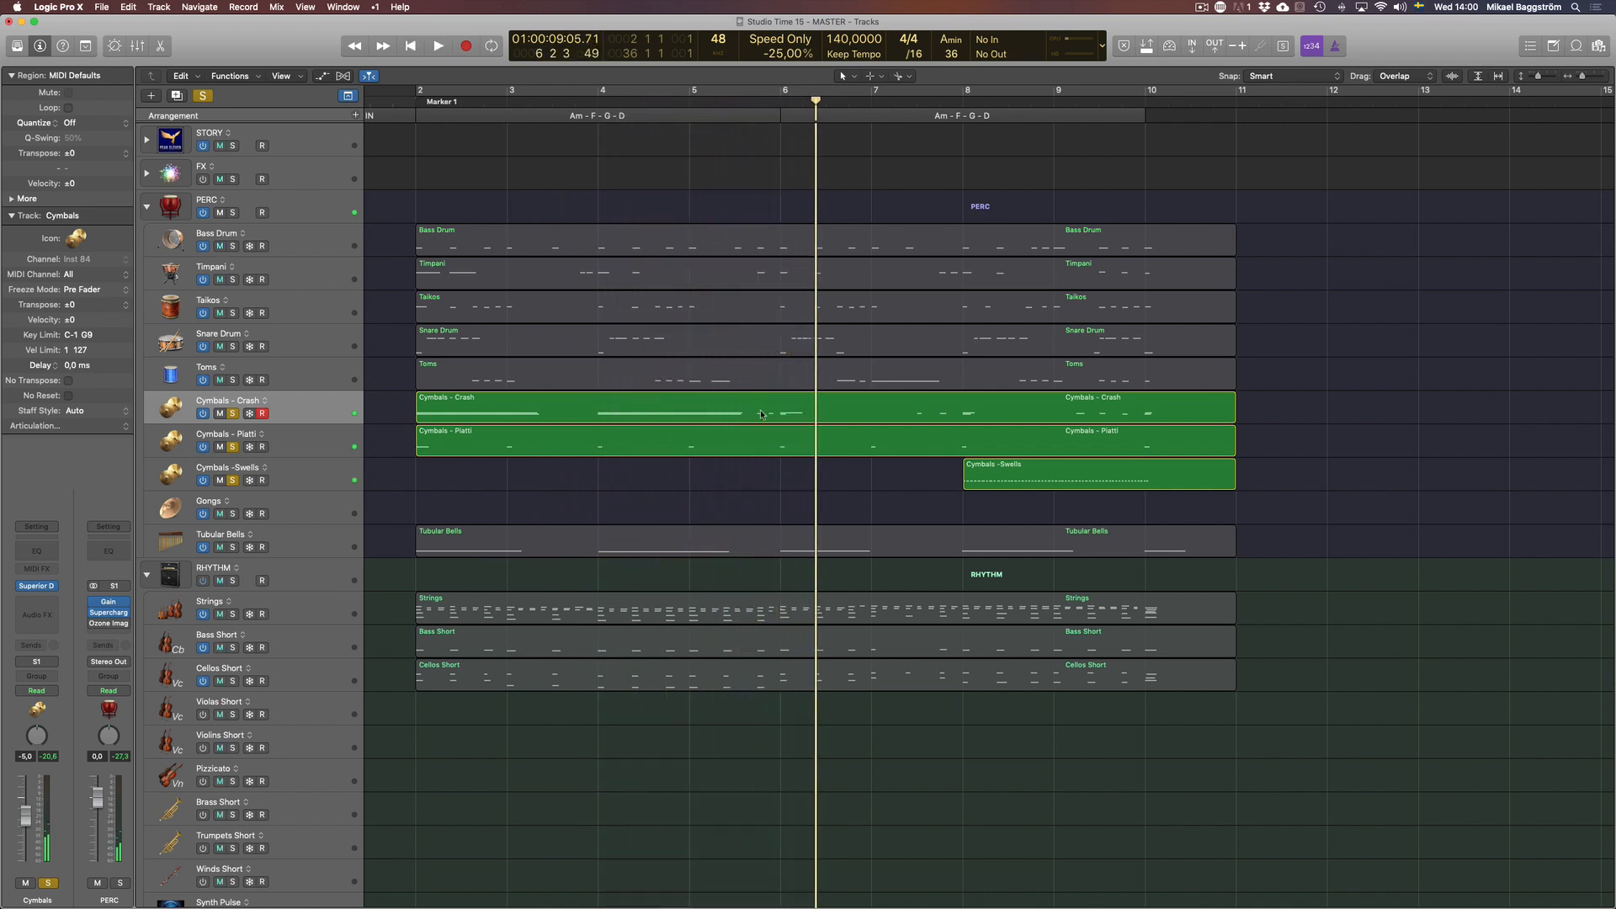
Turn off the solo on the cymbal tracks and play only the Cymbals -Swells region in solo from bar 8
left_click(974, 98)
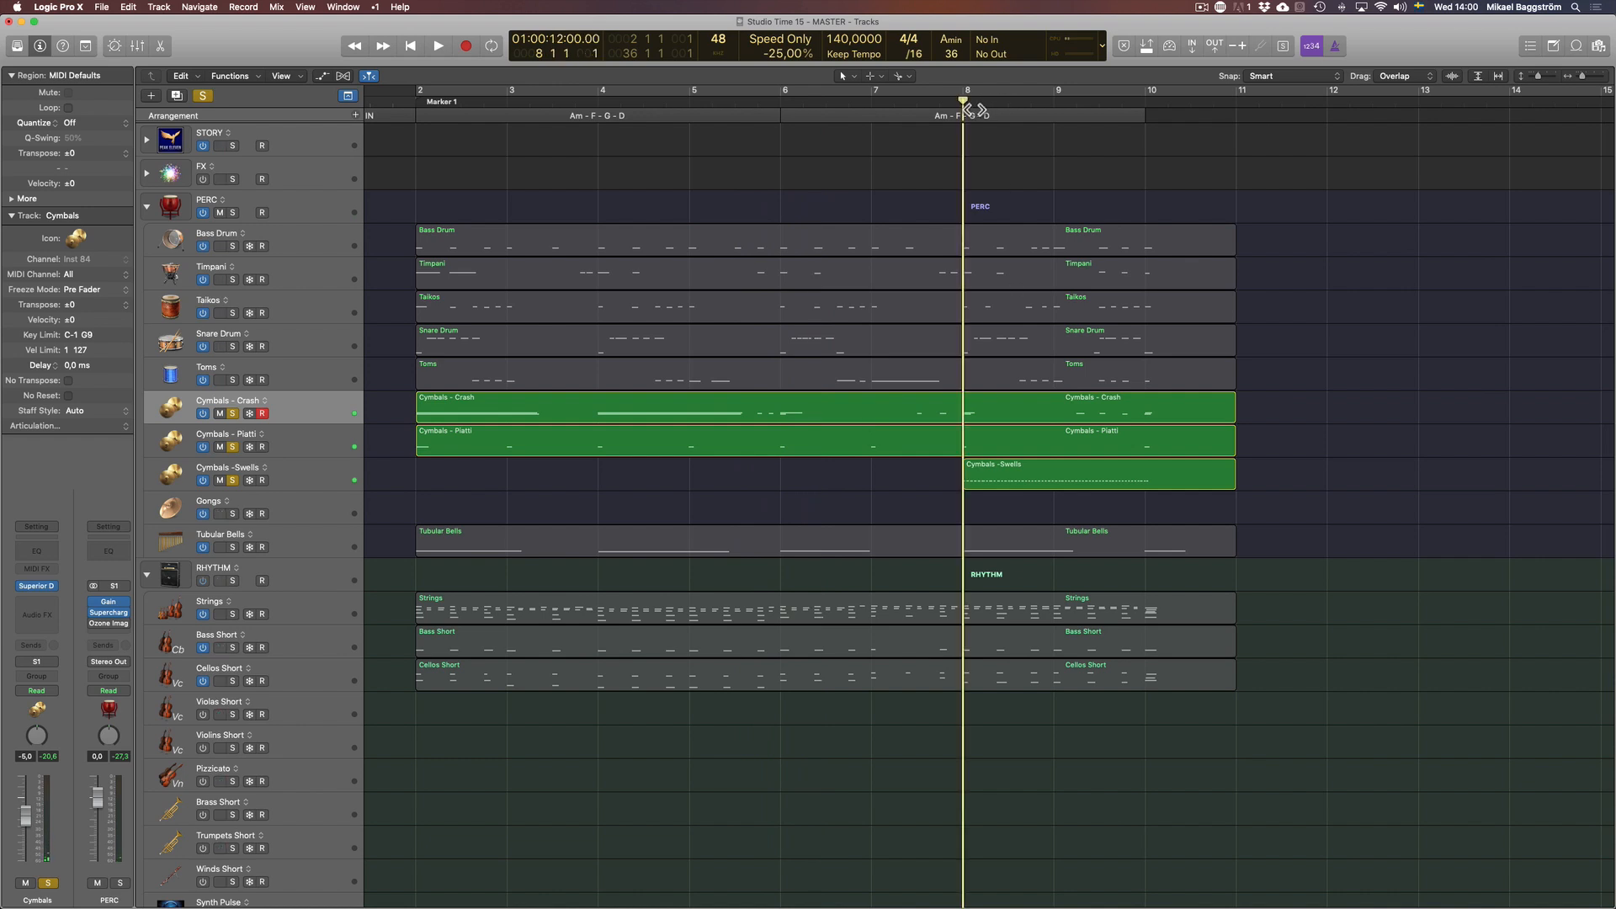
left_click(239, 414)
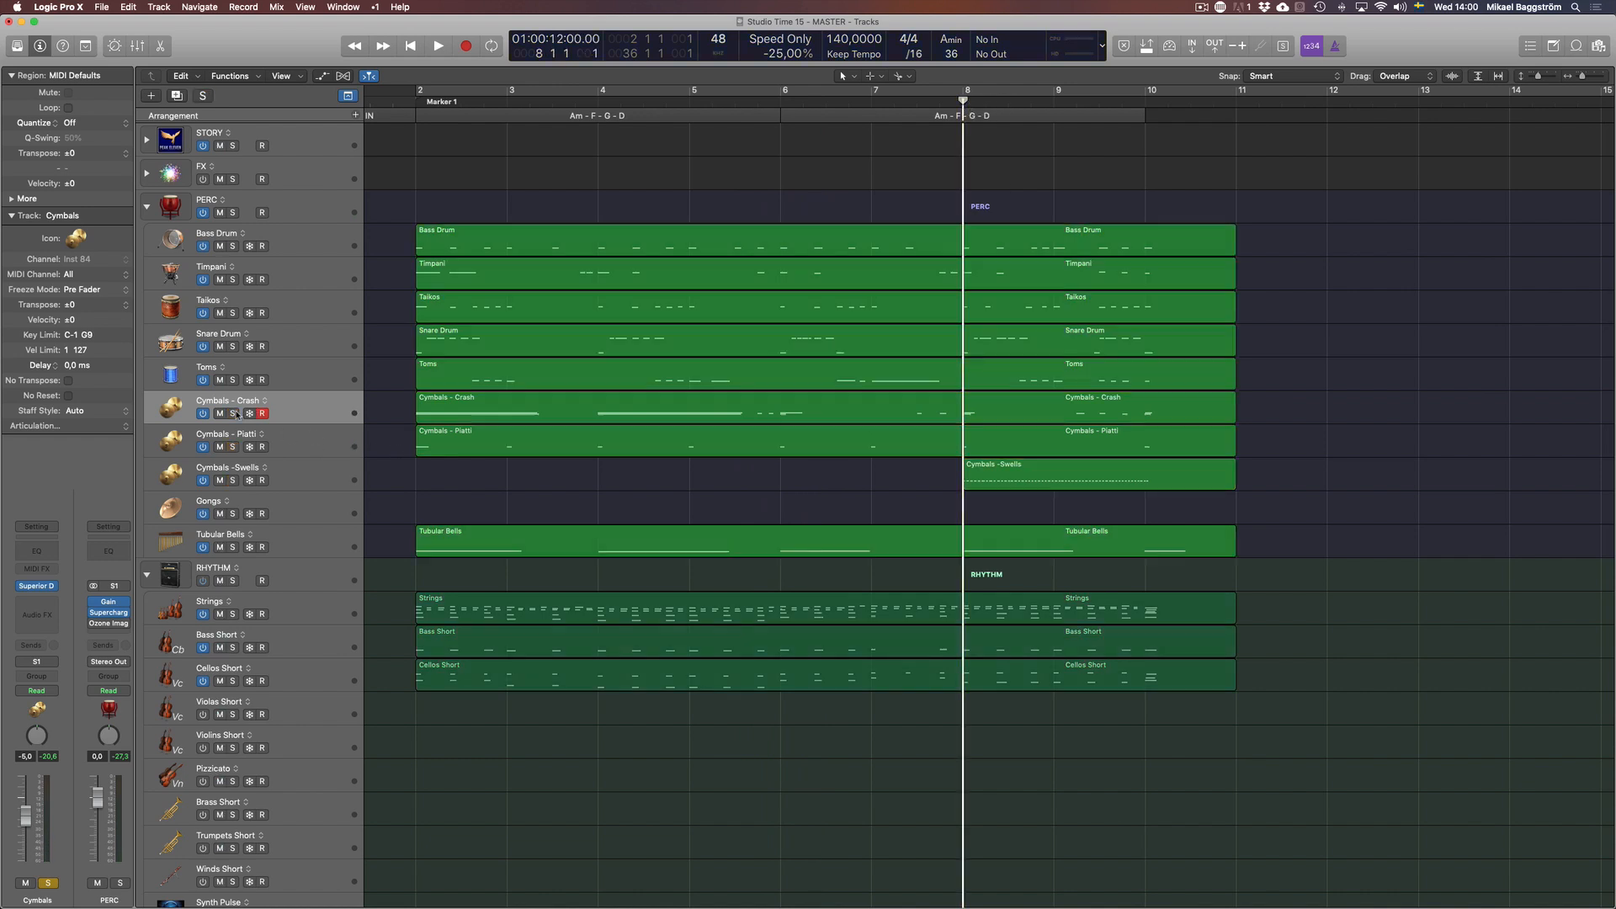
left_click(1044, 468)
key("ctrl+s")
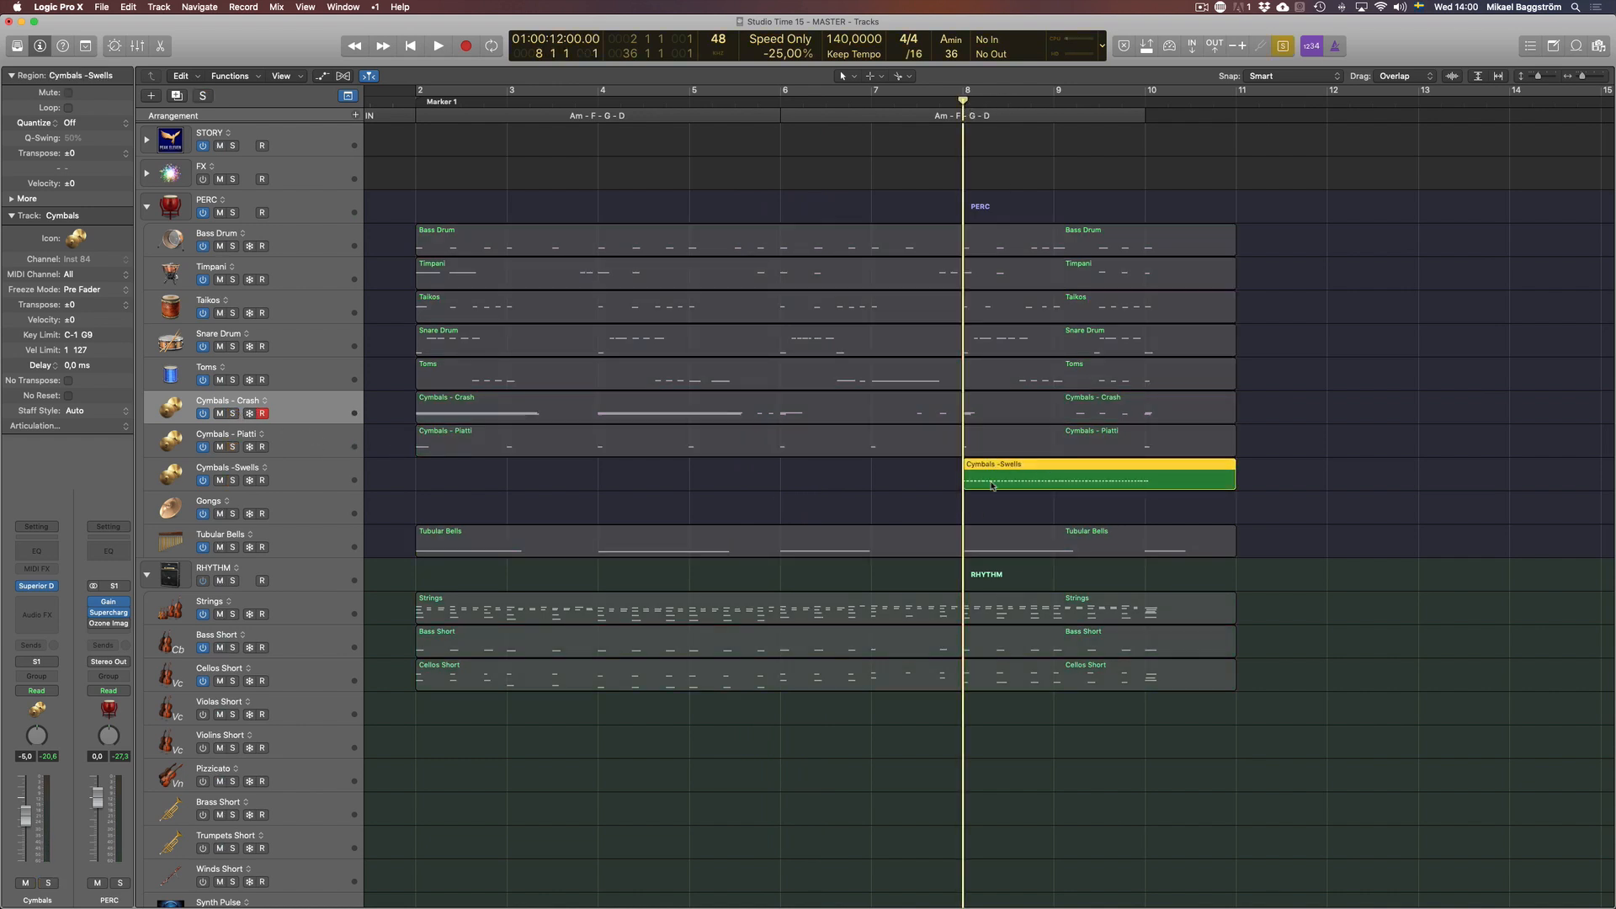
key("space")
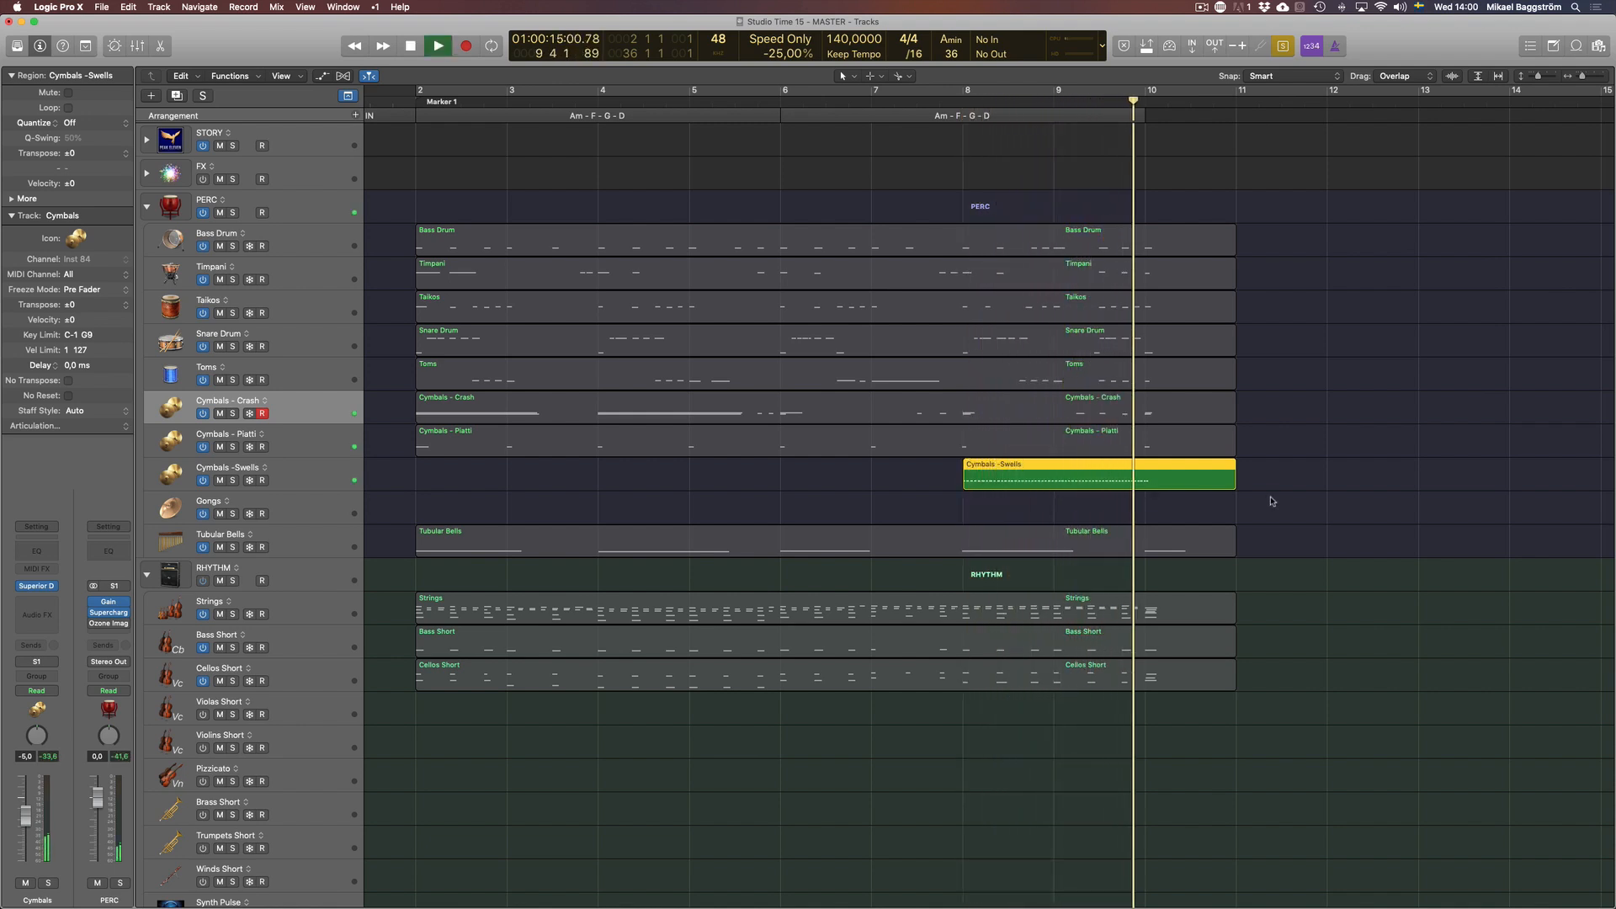
key("space")
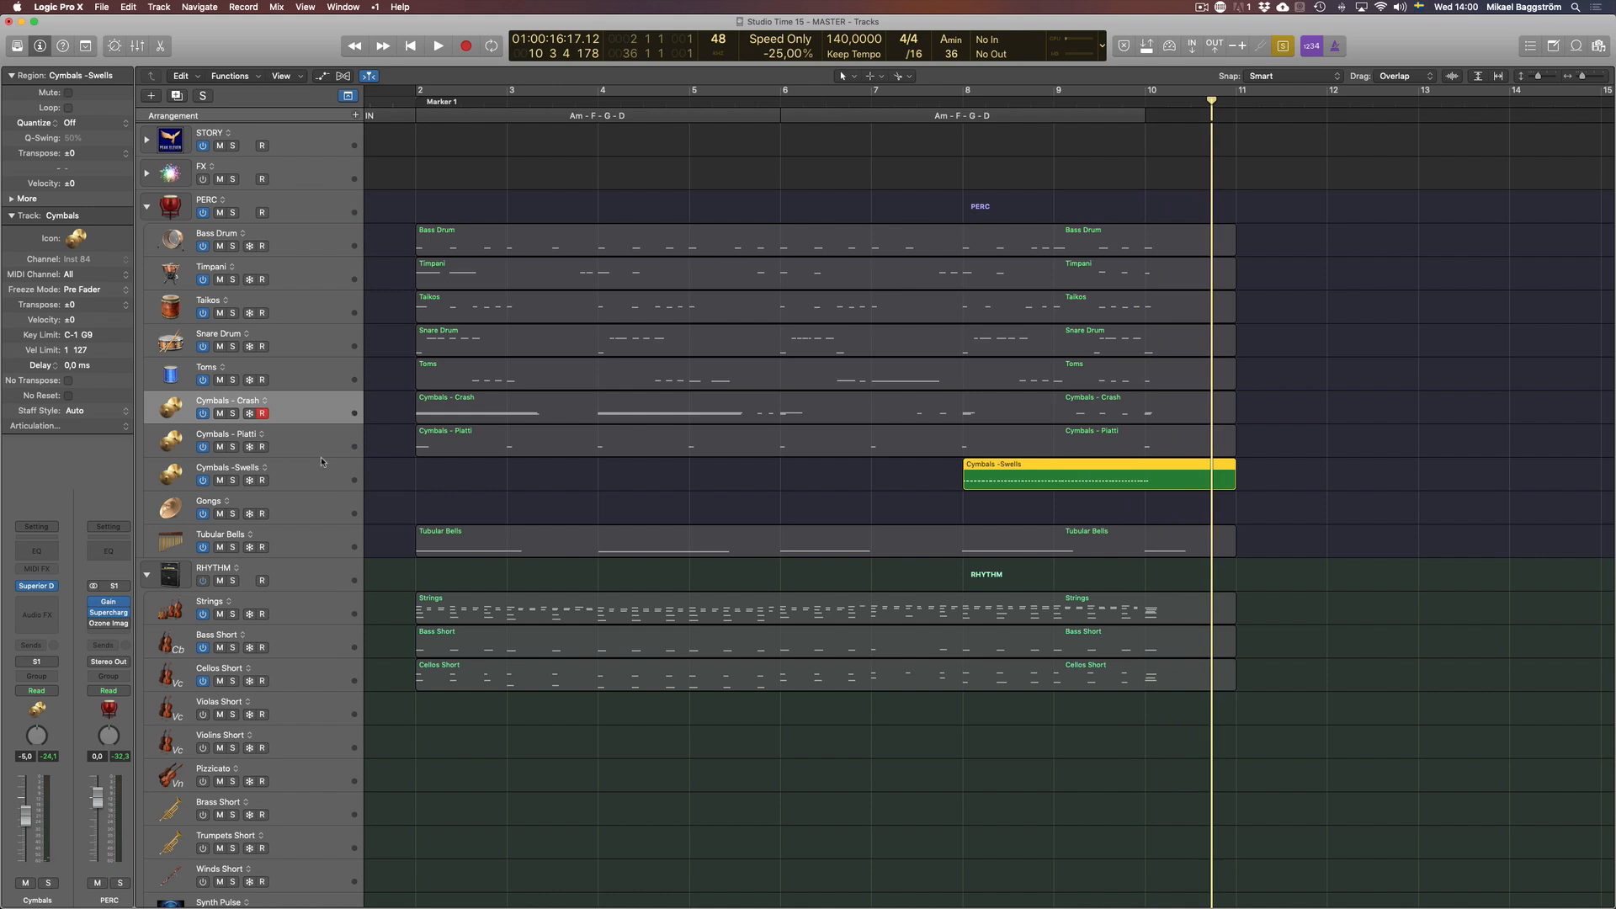
Examine the Cymbal Swell grooves in the groove browser of the cymbals' Superior Drummer 3 instrument
key("v")
left_click(656, 114)
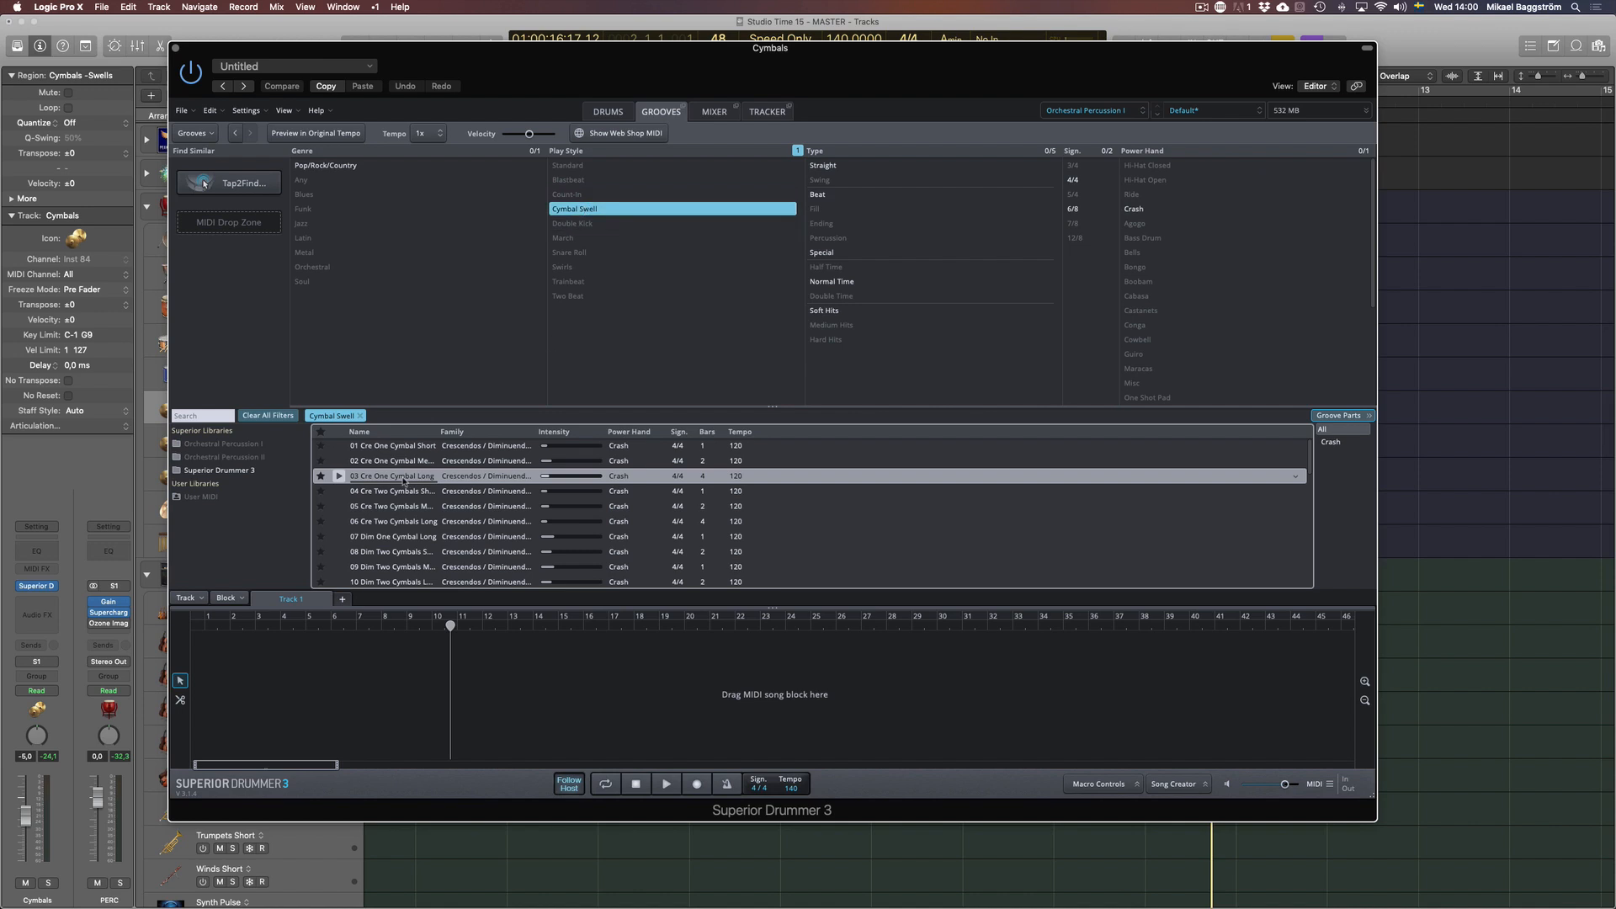
scroll(403, 485, "down", 1)
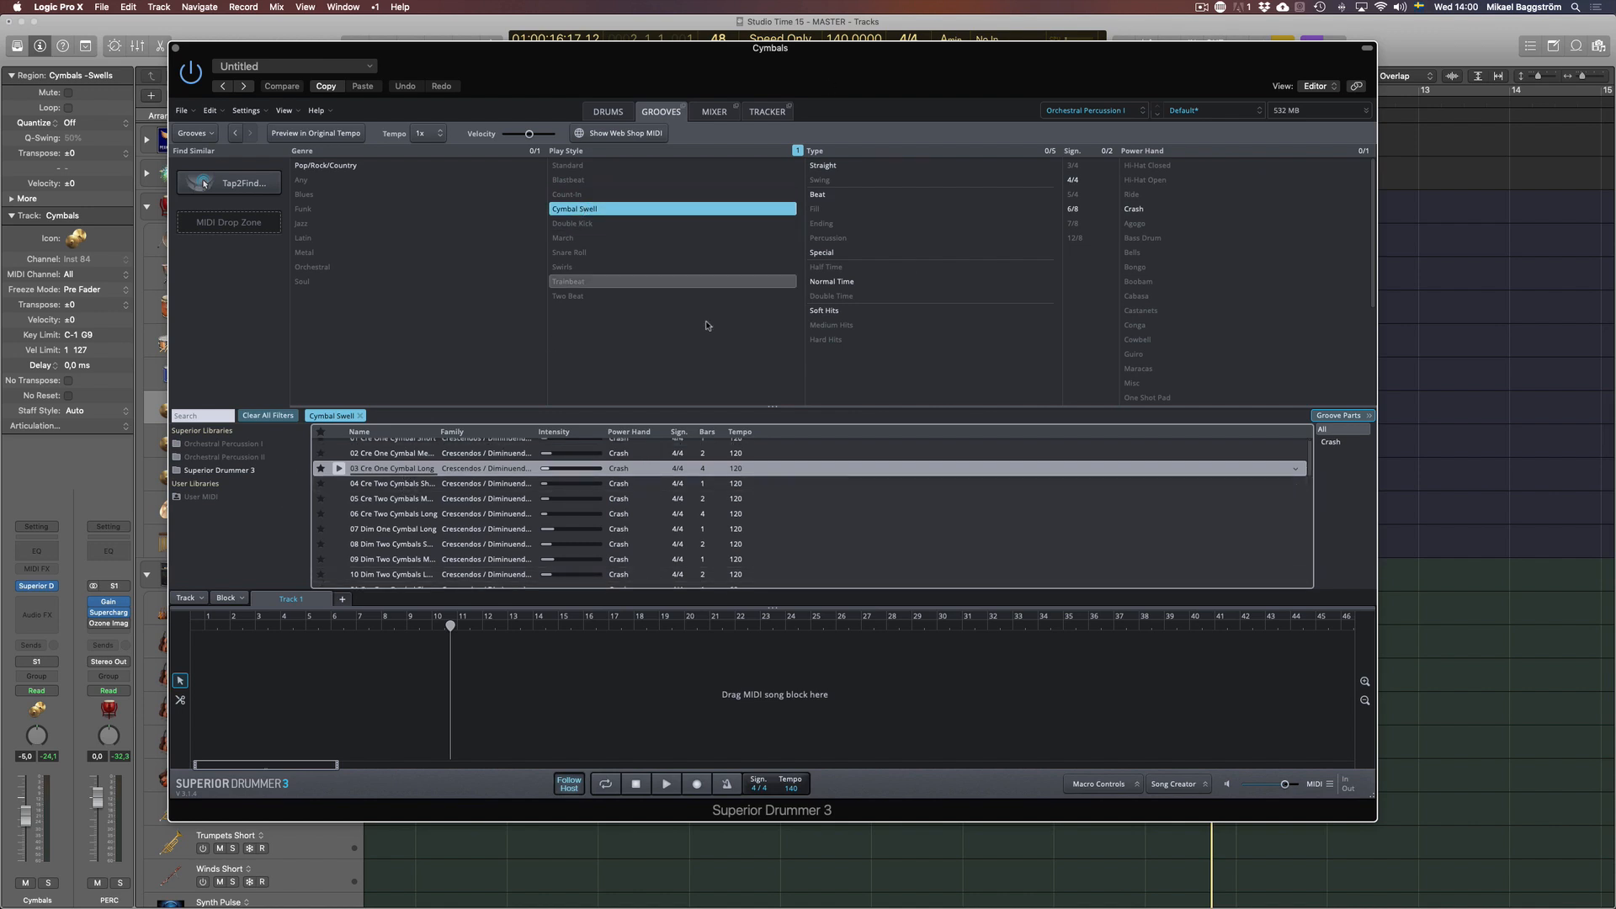
key("v")
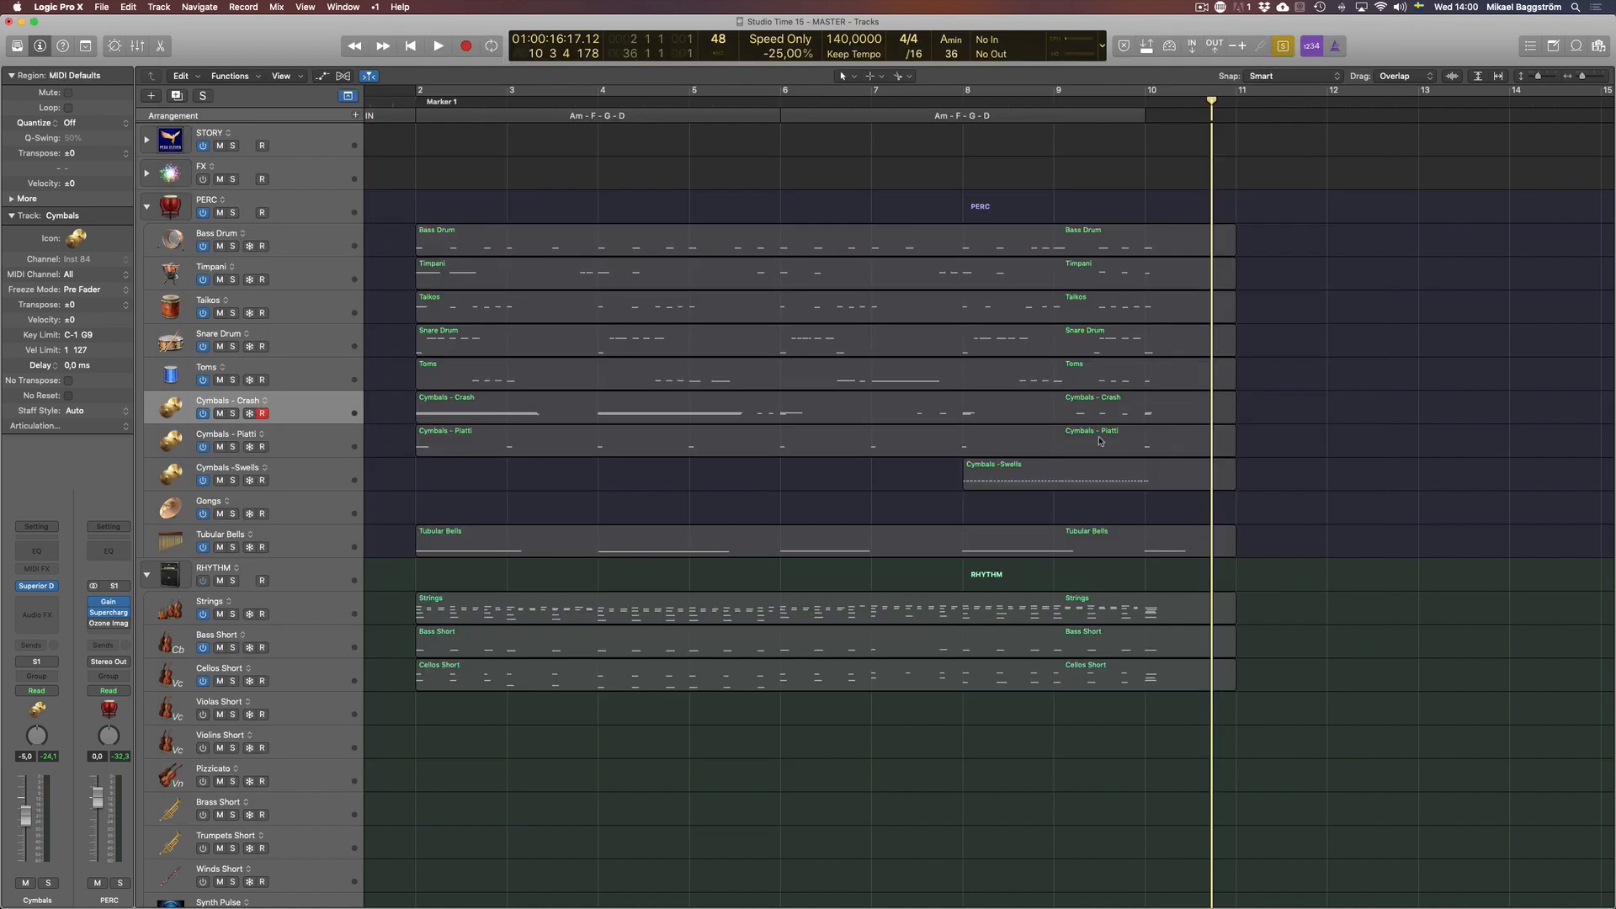
Solo the Tubular Bells track and play its part from bar 2
left_click(1062, 465)
left_click(472, 484)
left_click(325, 539)
key("s")
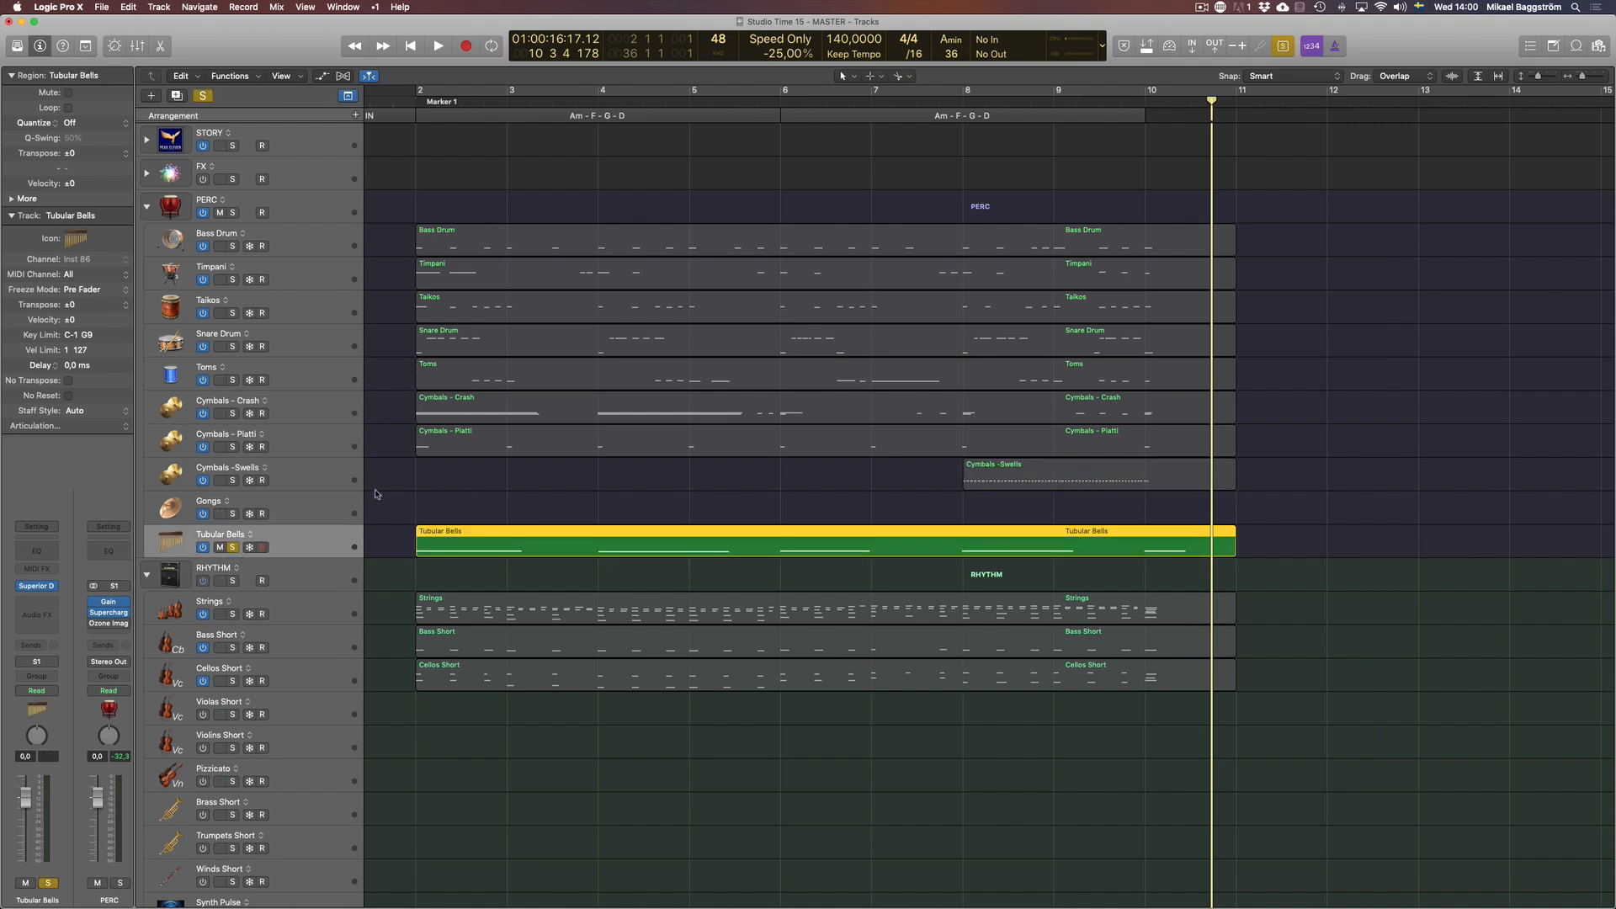
key("Return")
key("space")
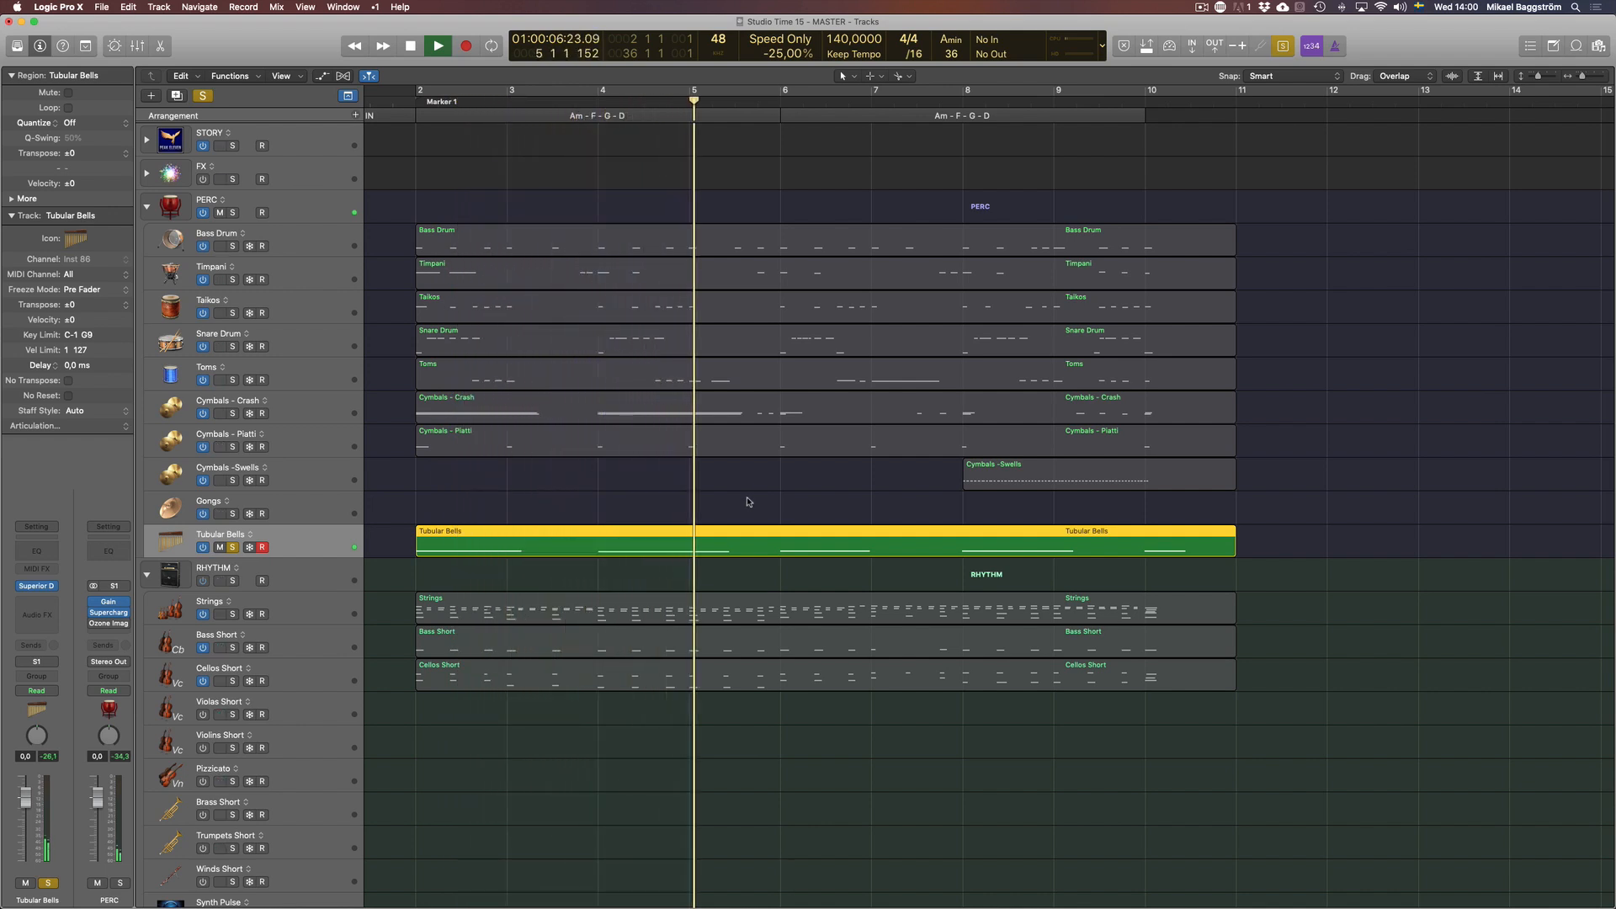
key("space")
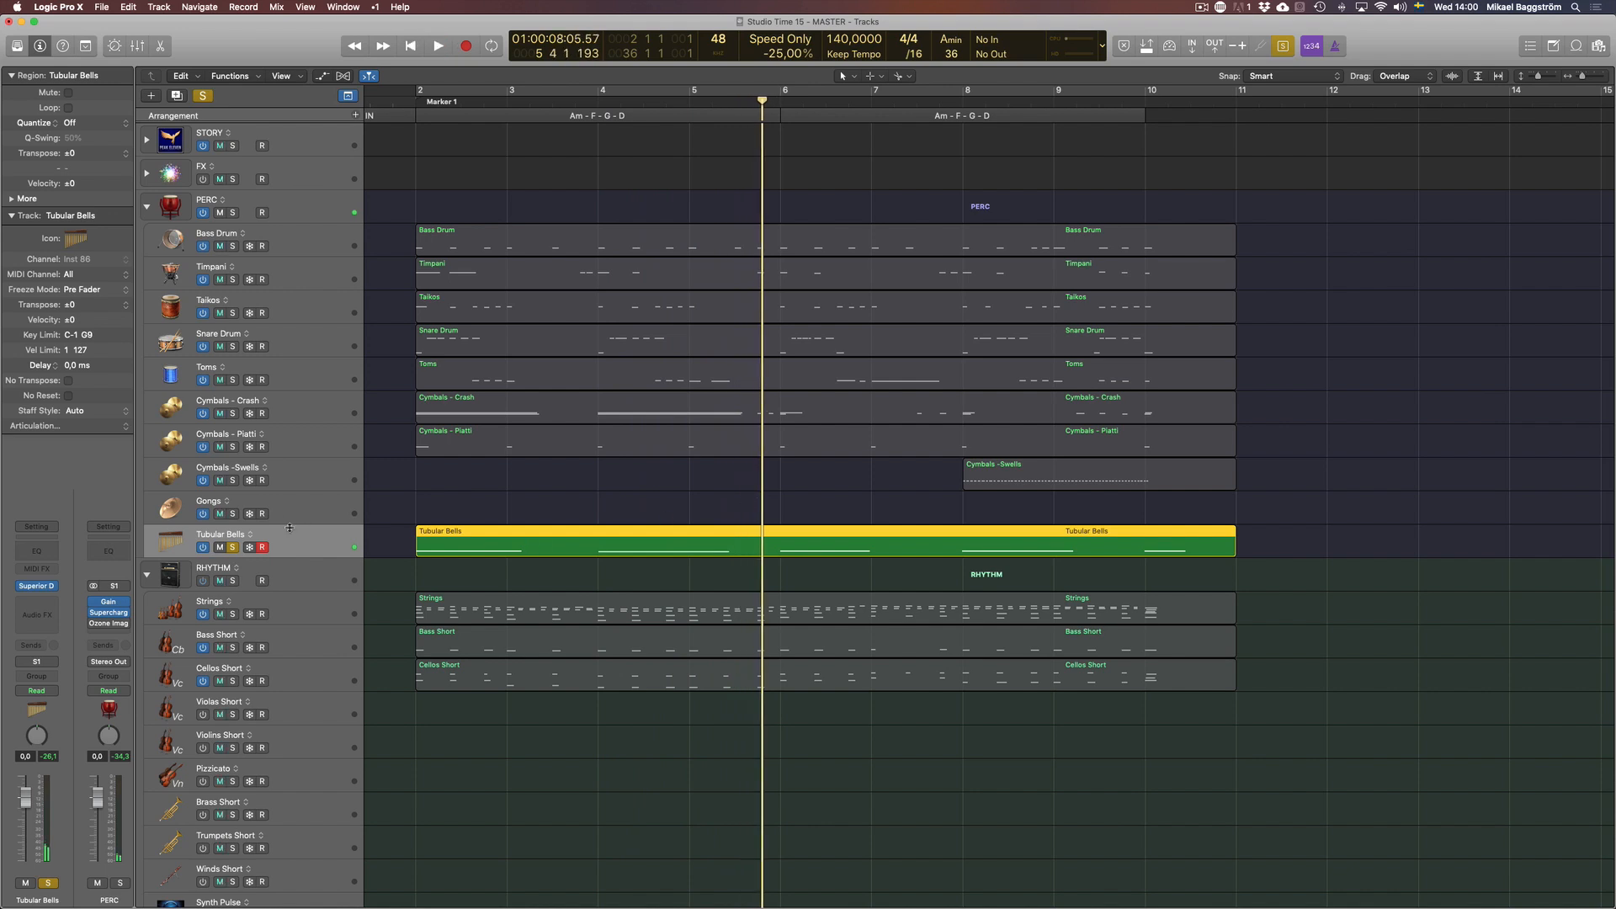
Turn off the Tubular Bells solo and view the tubular bells and their MIDI mapping keys in Superior Drummer 3
left_click(234, 548)
left_click(379, 510)
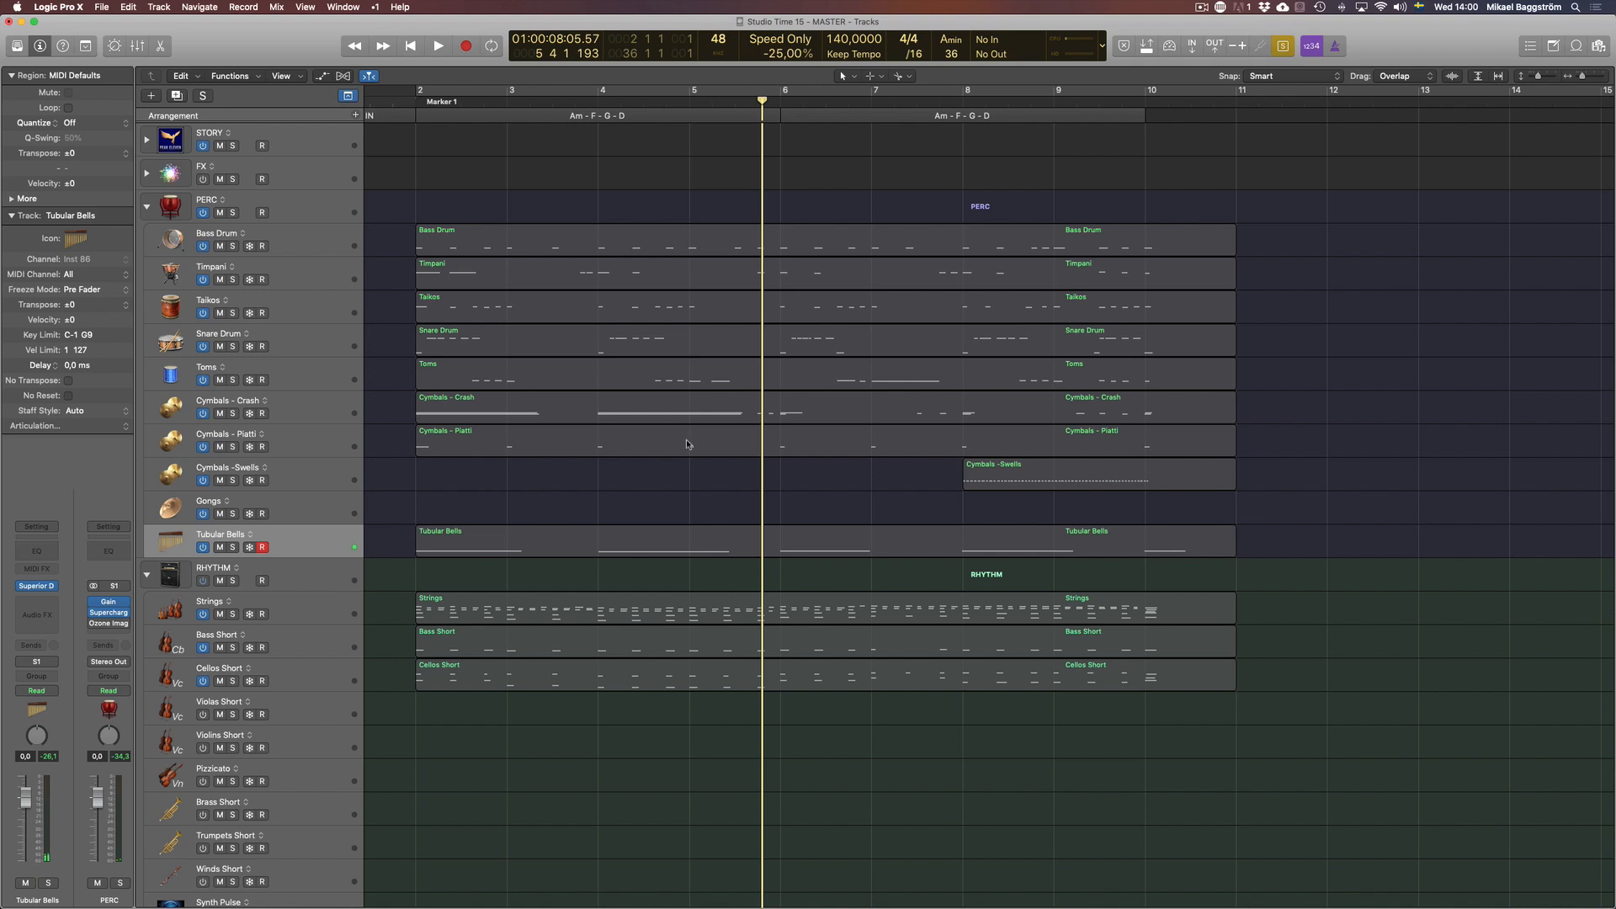
key("v")
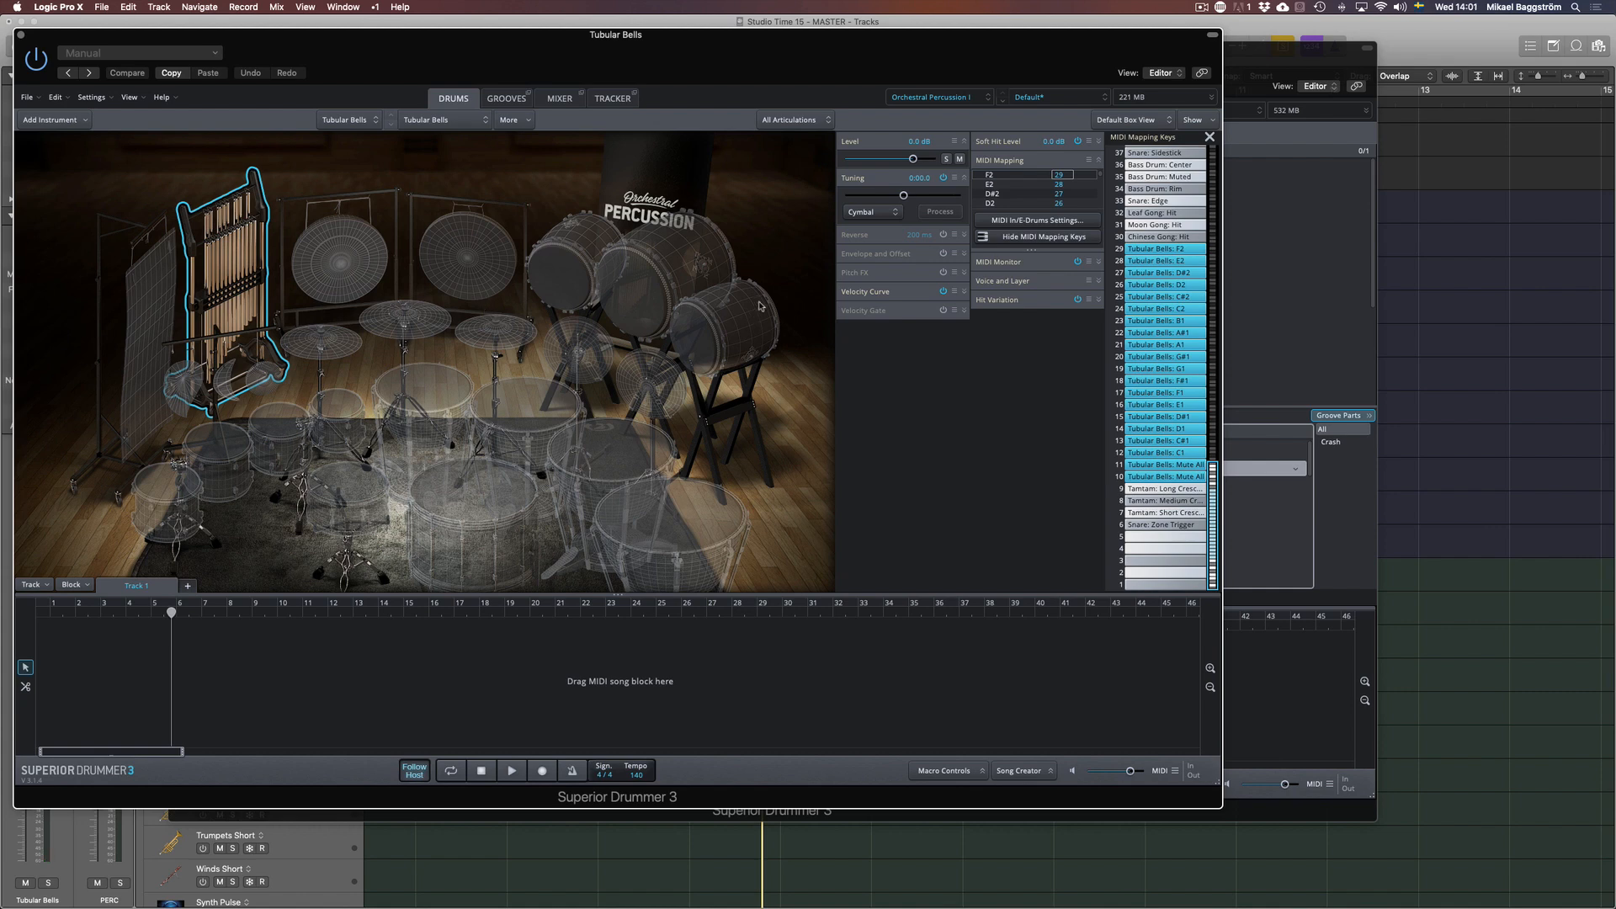
key("v")
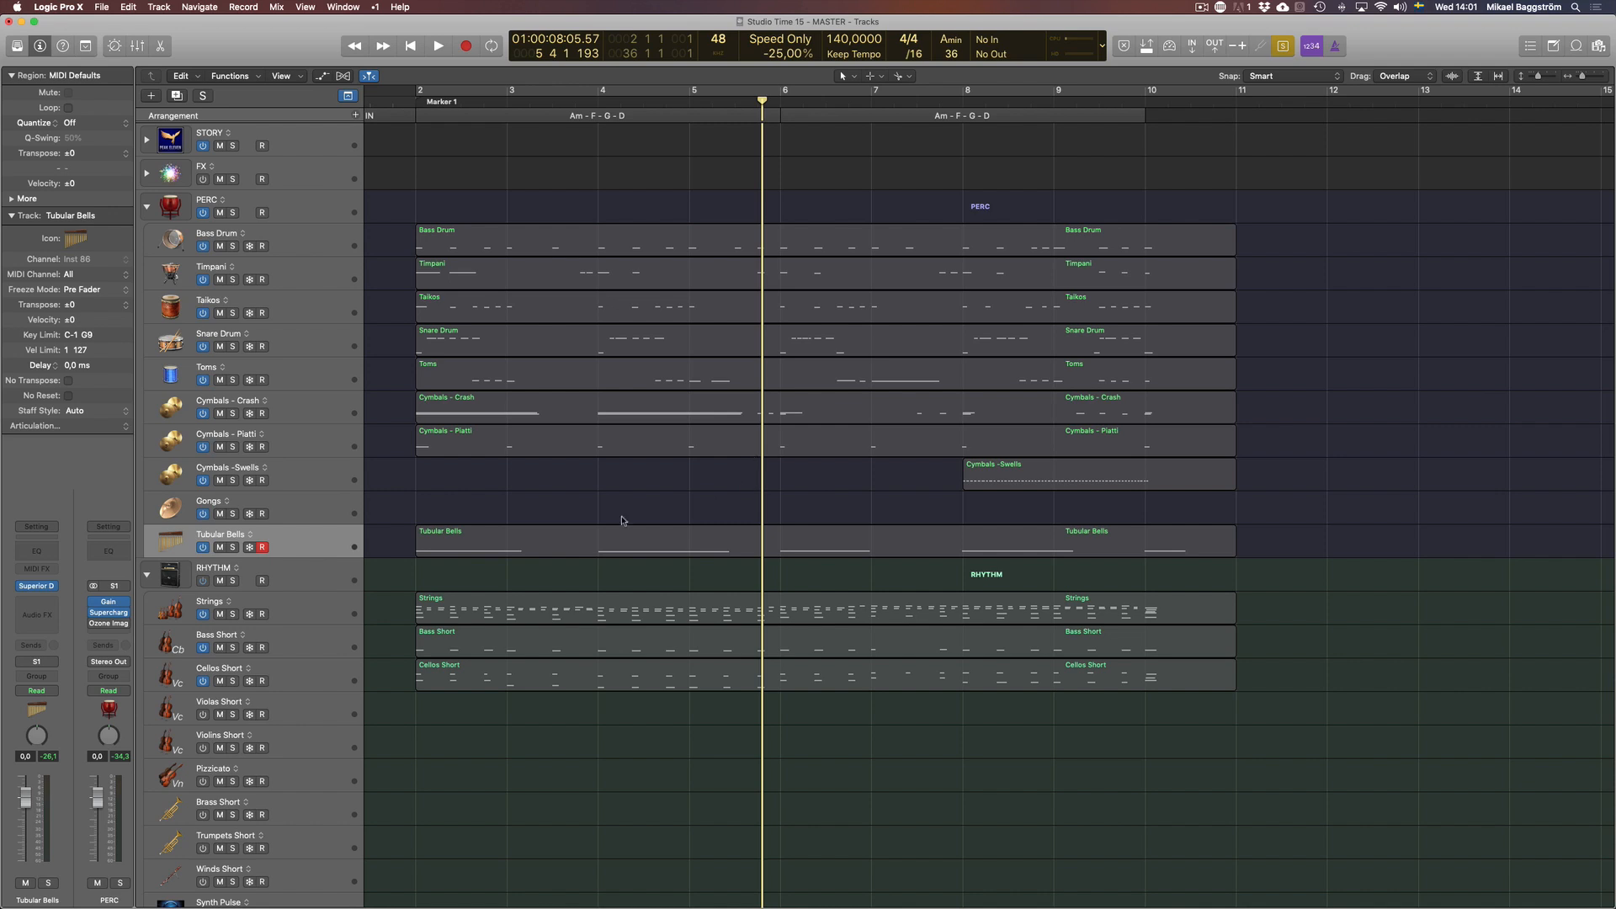
left_click(334, 575)
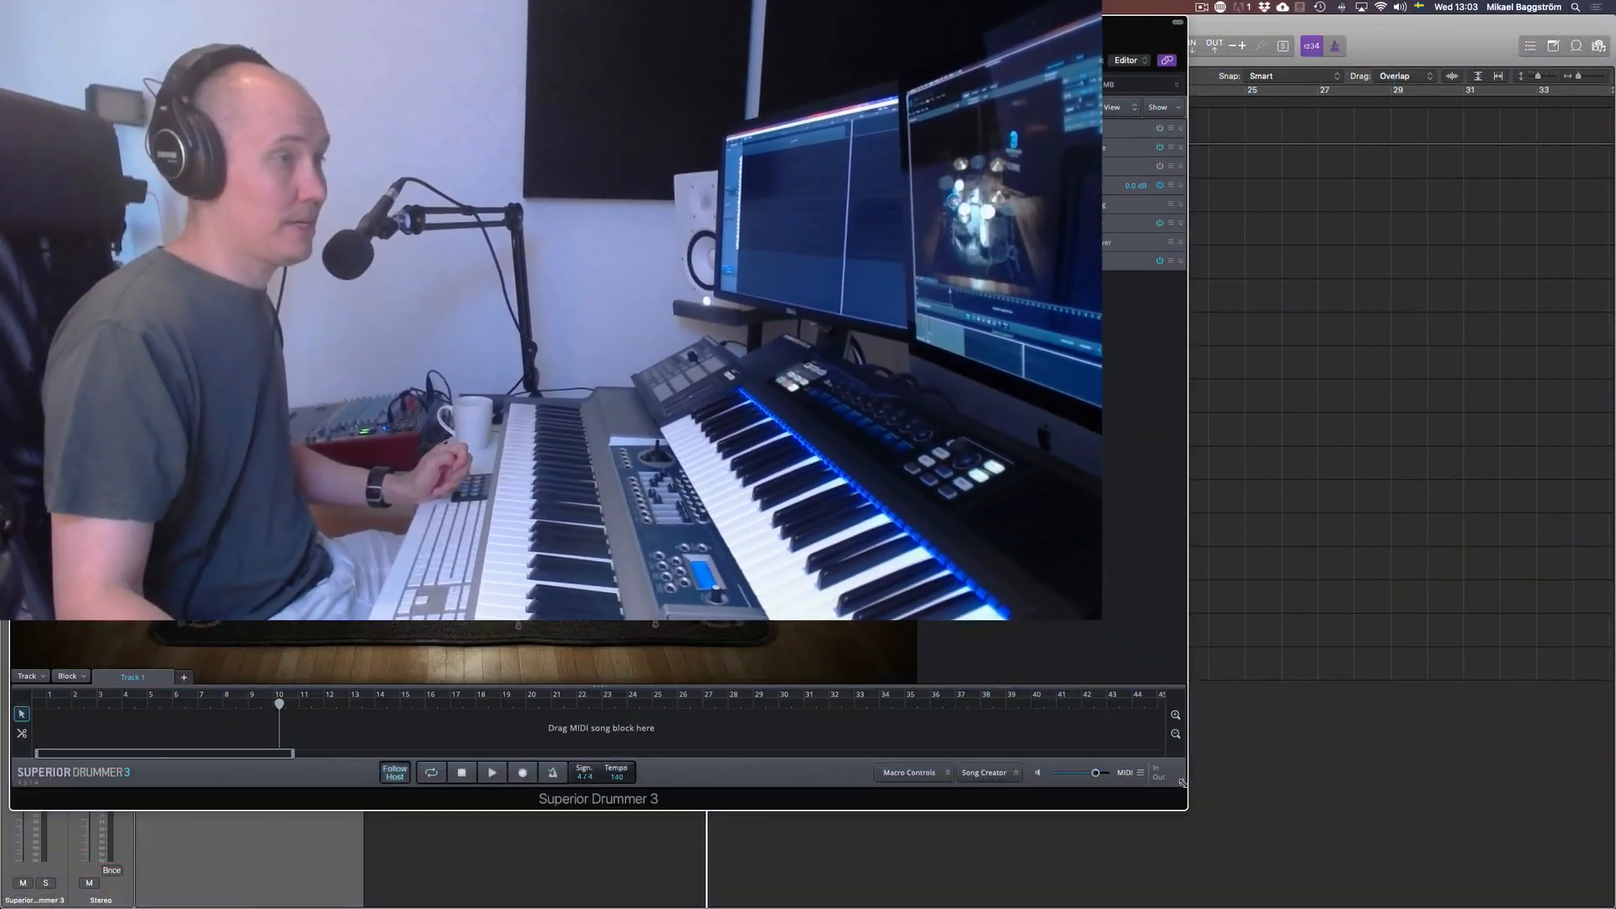
Resize the Superior Drummer 3 window and move it clear of the track list in the Untitled 2 project
left_click_drag(1183, 784, 1615, 876)
left_click_drag(1506, 845, 932, 659)
left_click_drag(580, 37, 944, 104)
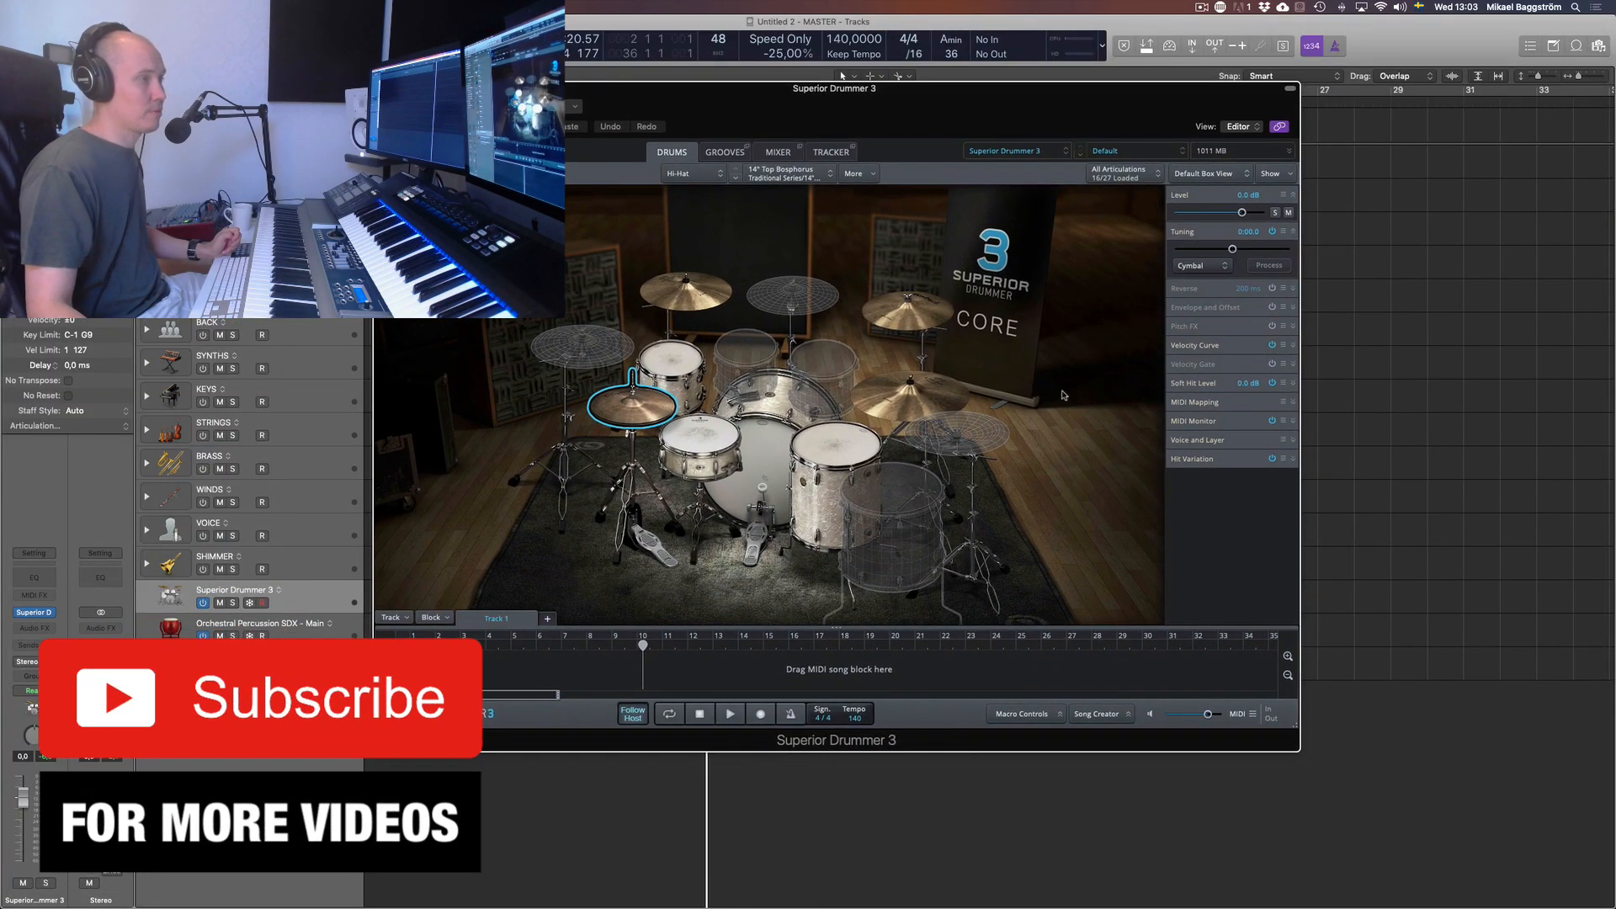
left_click_drag(1294, 726, 1601, 863)
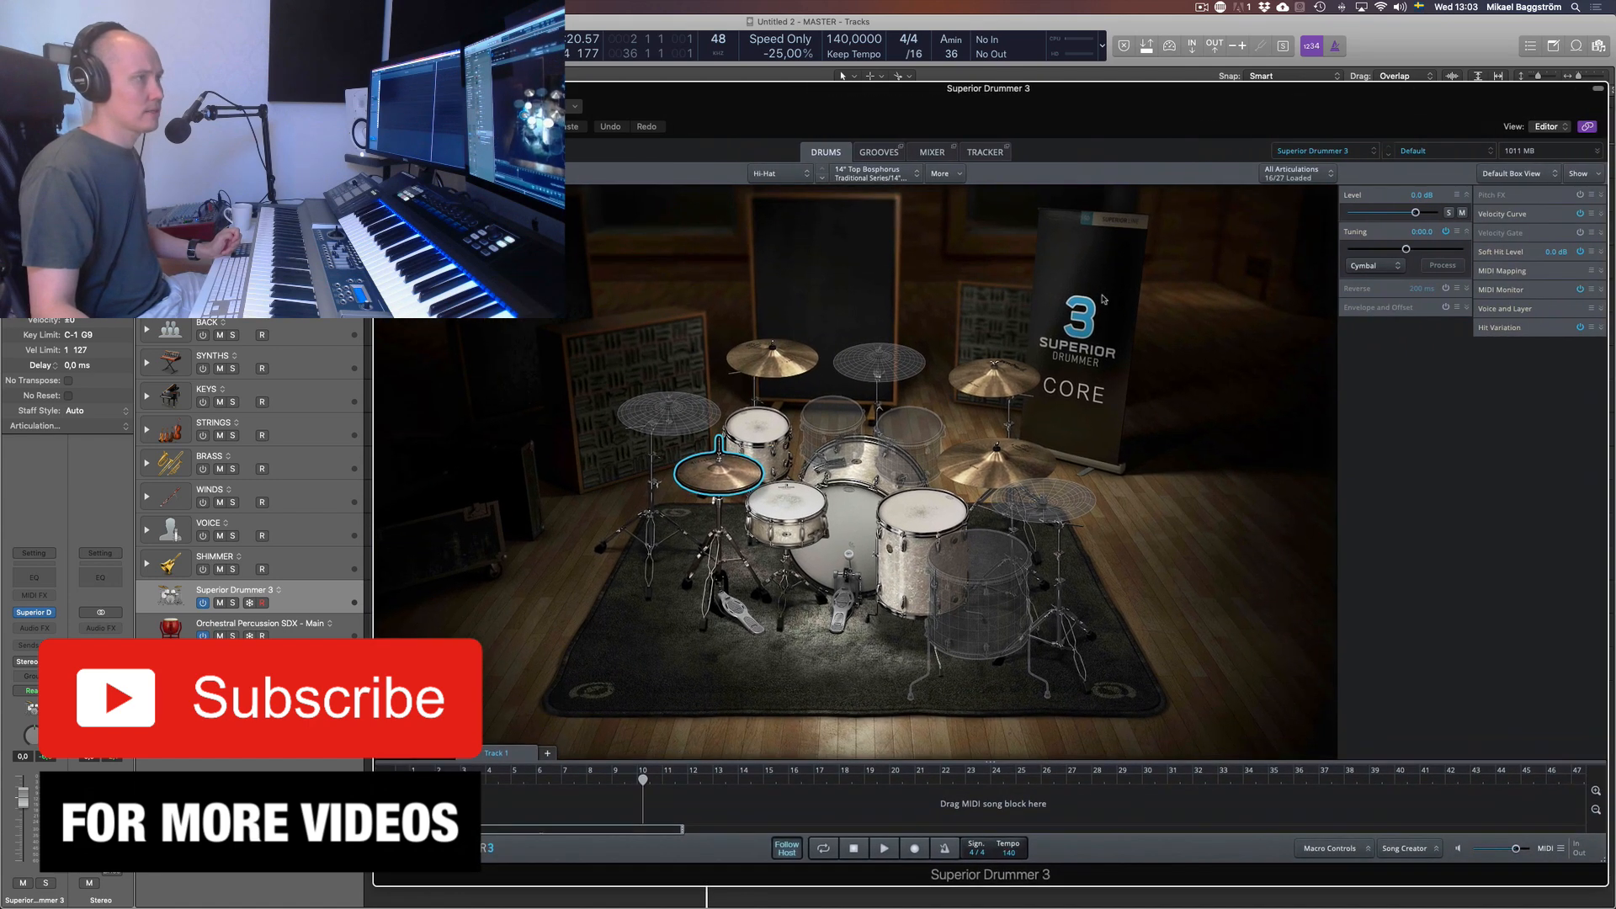
mouse_move(1145, 105)
left_mouse_down()
mouse_move(1026, 108)
mouse_move(1156, 106)
mouse_move(1126, 103)
left_mouse_up()
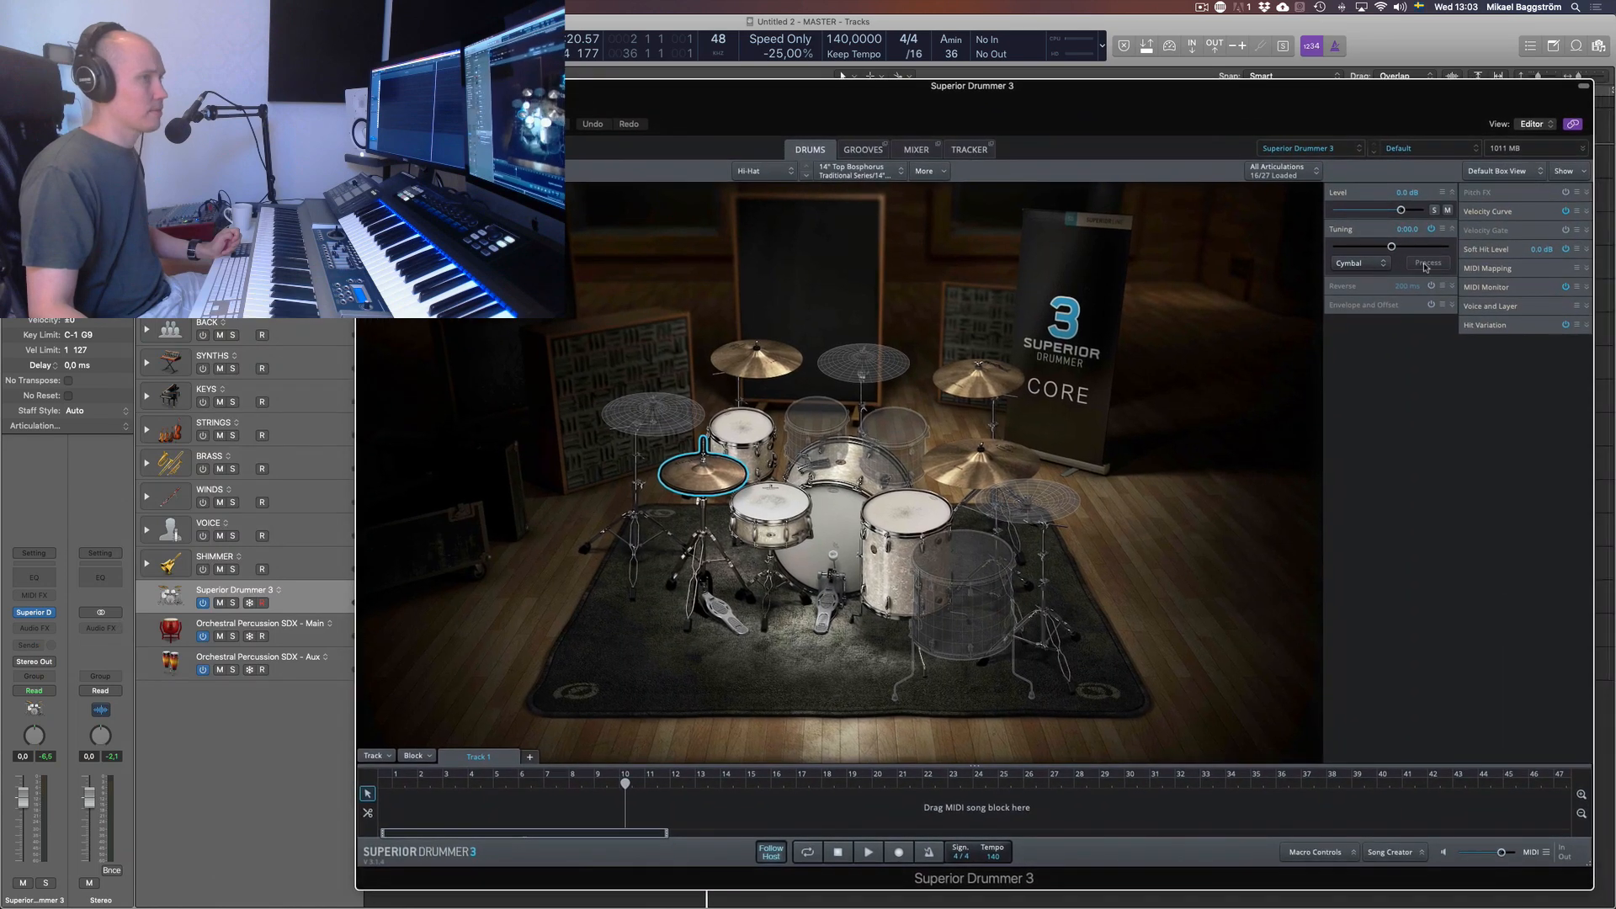
left_click_drag(1589, 858, 1523, 774)
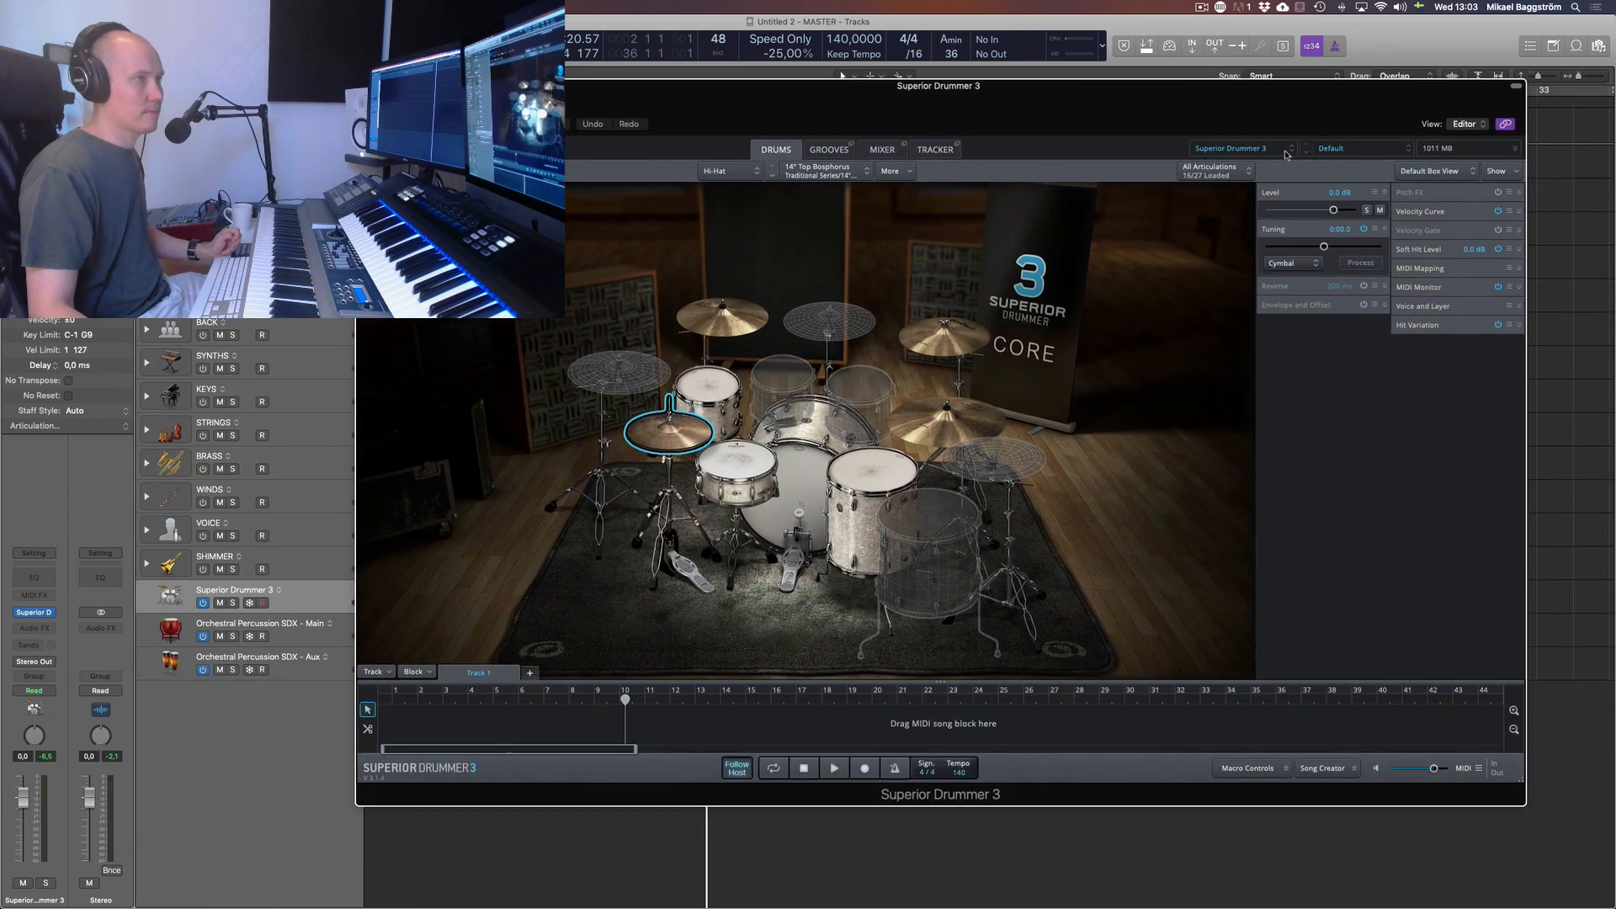
left_click_drag(1286, 112, 1351, 205)
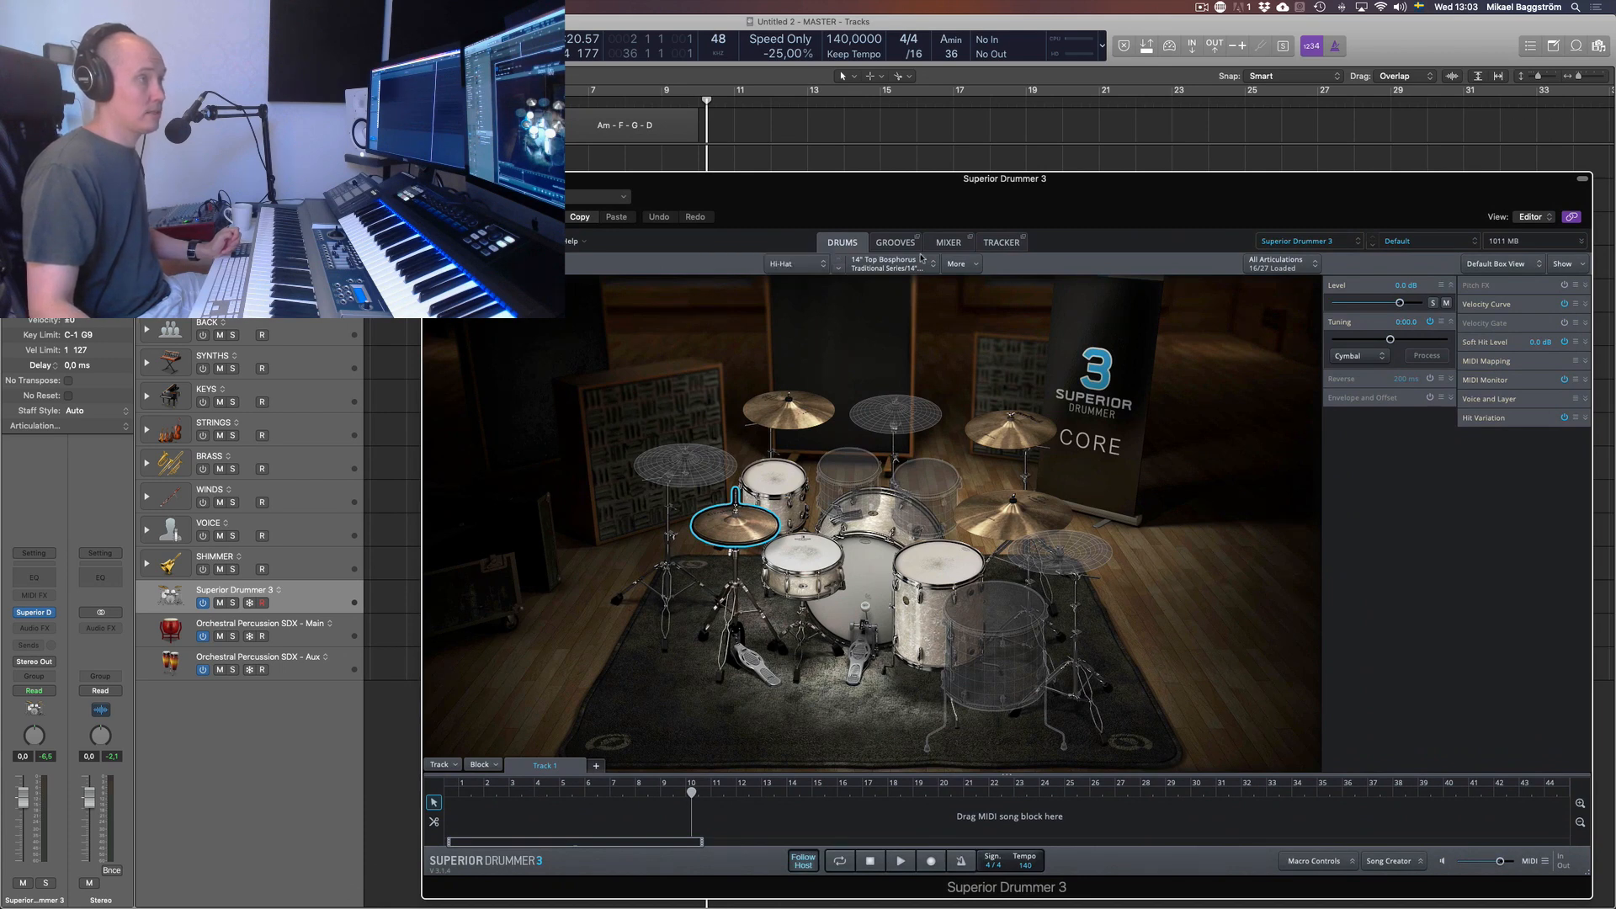
Examine the alternative models and playing tools offered for the kit's snare drum, down to the felt mallets
right_click(800, 584)
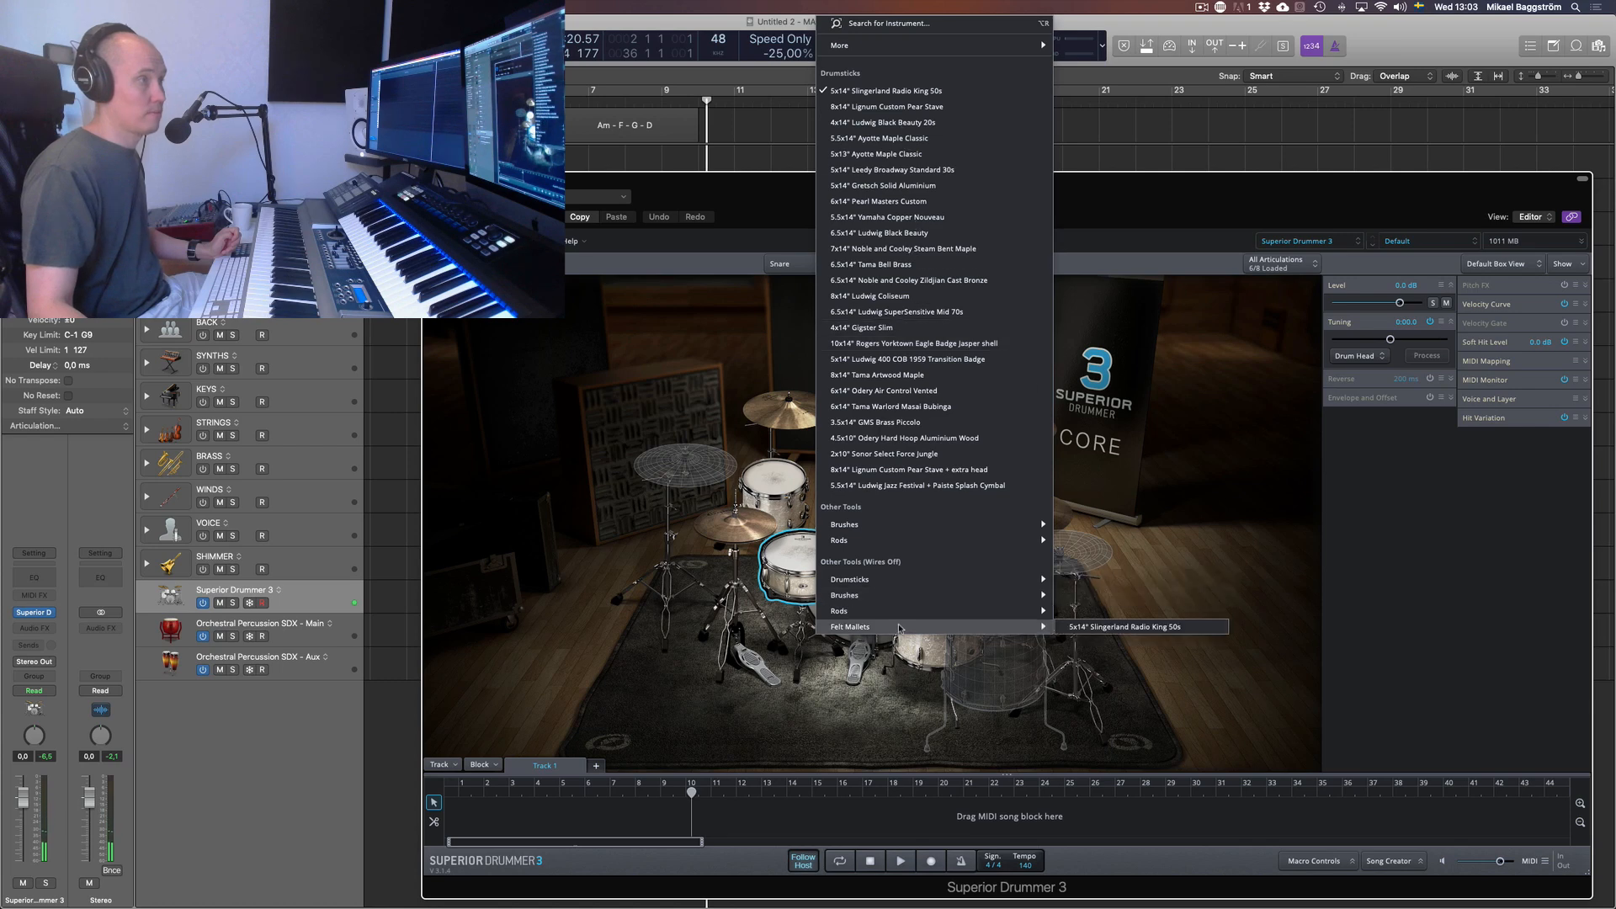
left_click(803, 575)
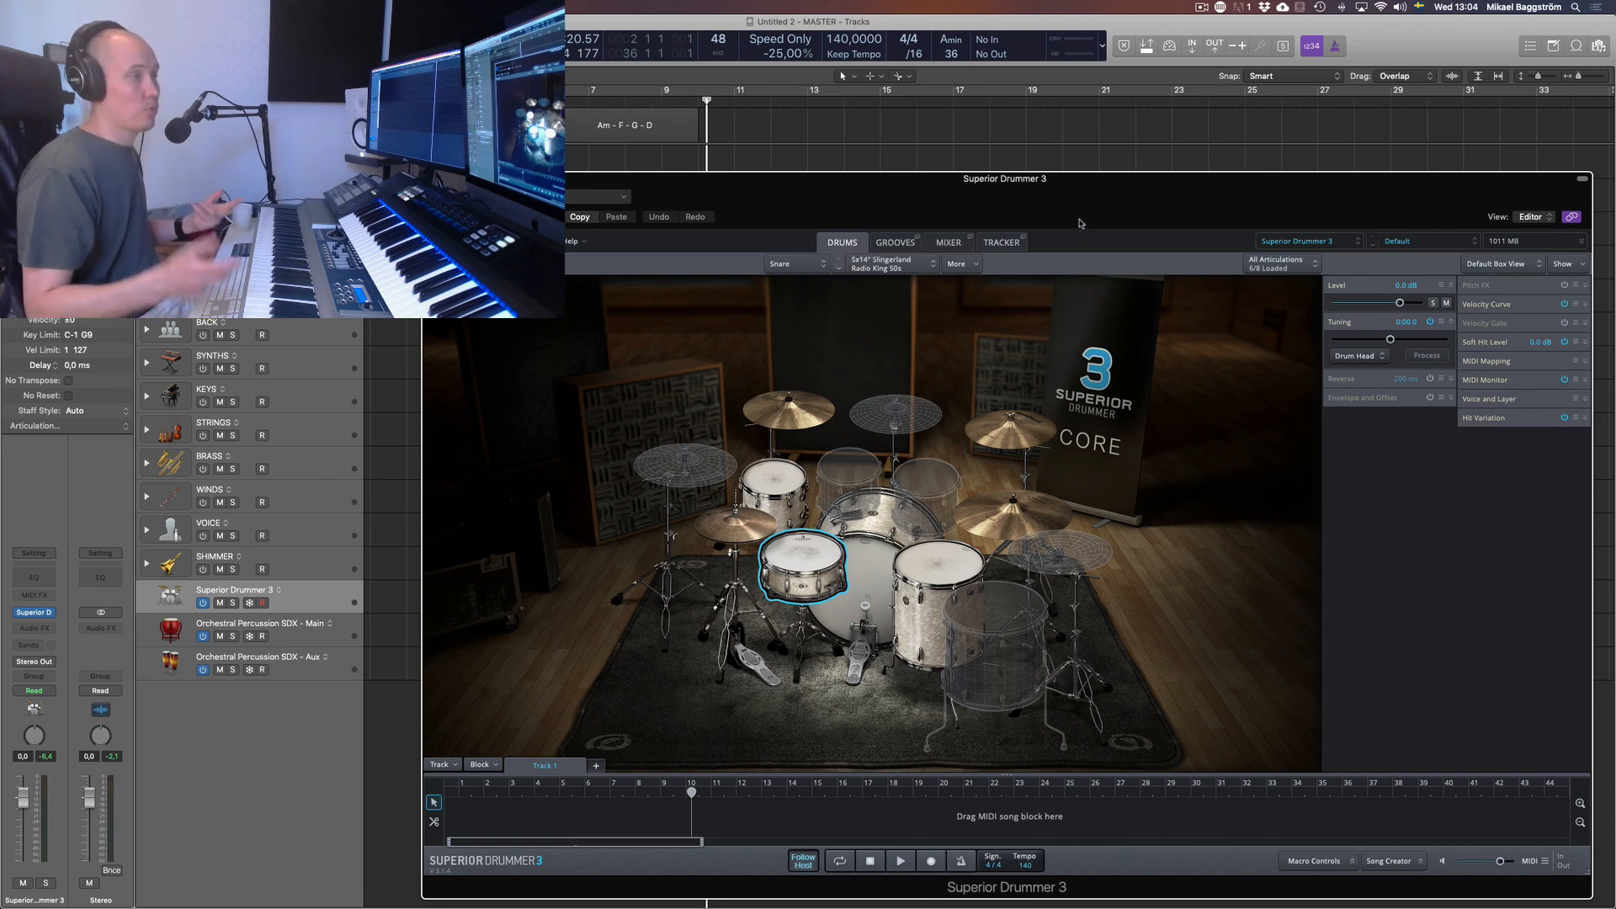
Filter the Superior Drummer 3 groove library to the Snare Roll play style
left_click(899, 244)
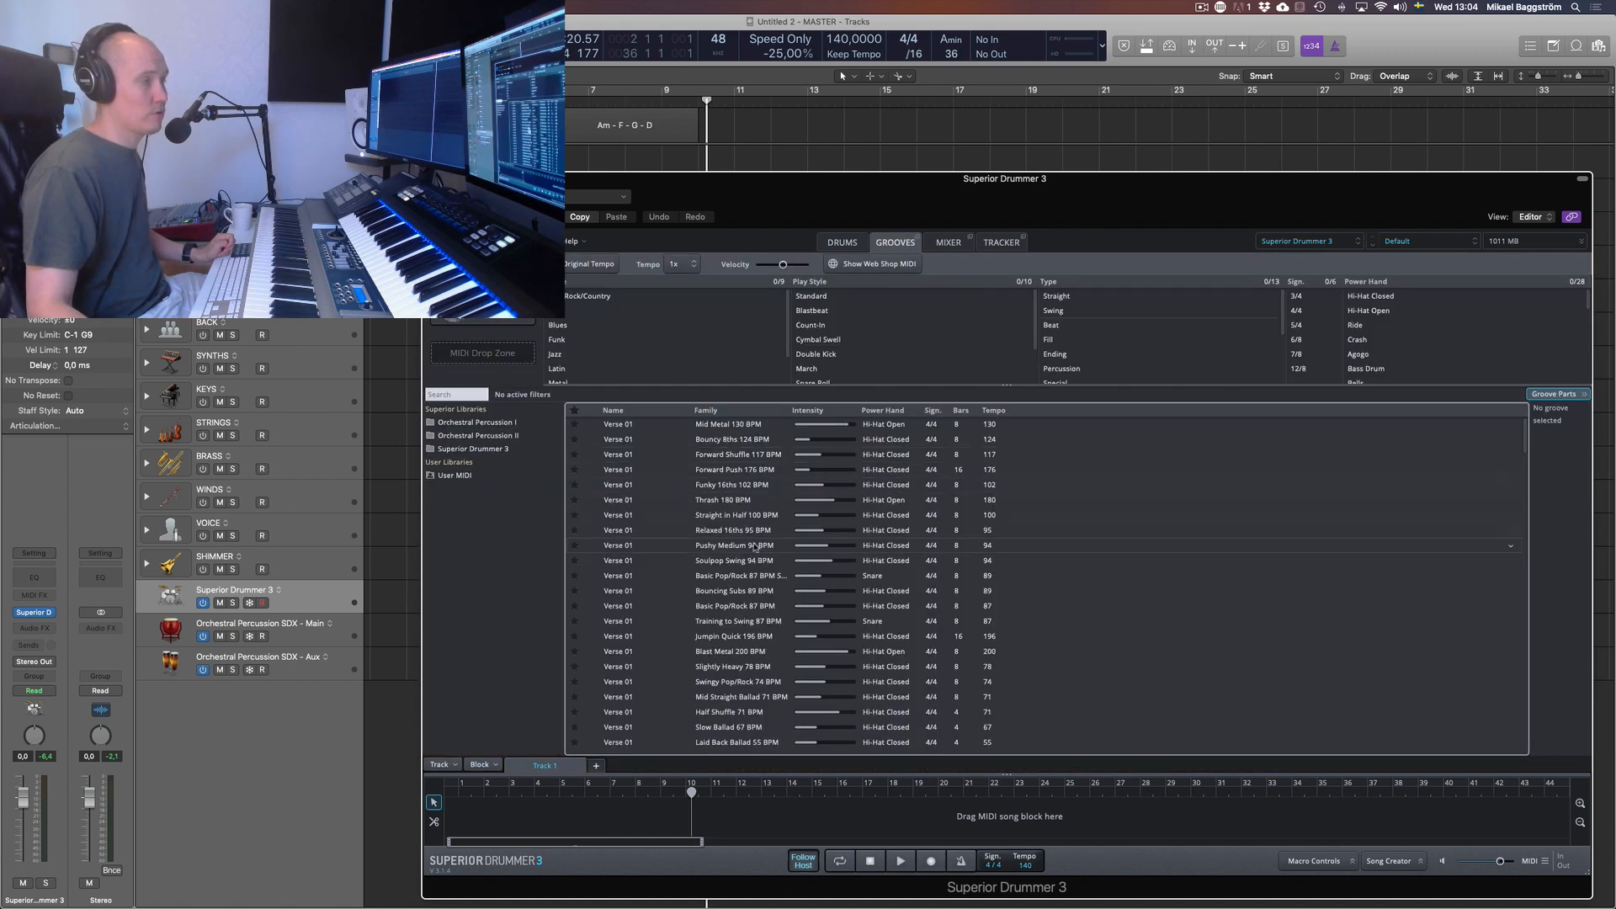
scroll(755, 548, "down", 3)
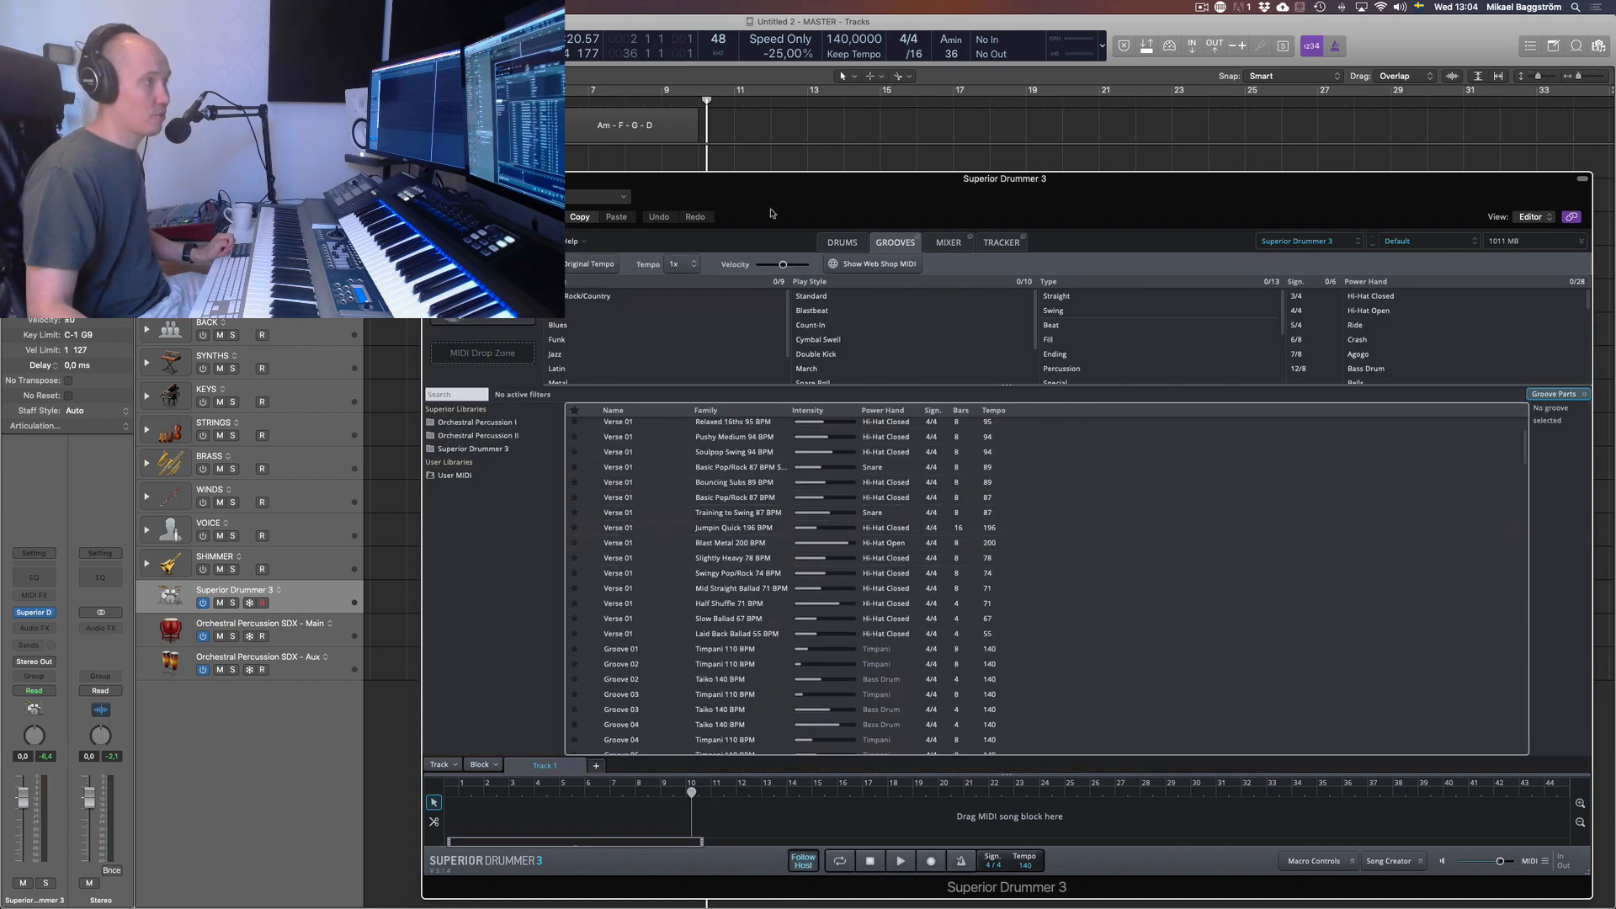
left_click_drag(771, 214, 933, 144)
scroll(991, 297, "down", 2)
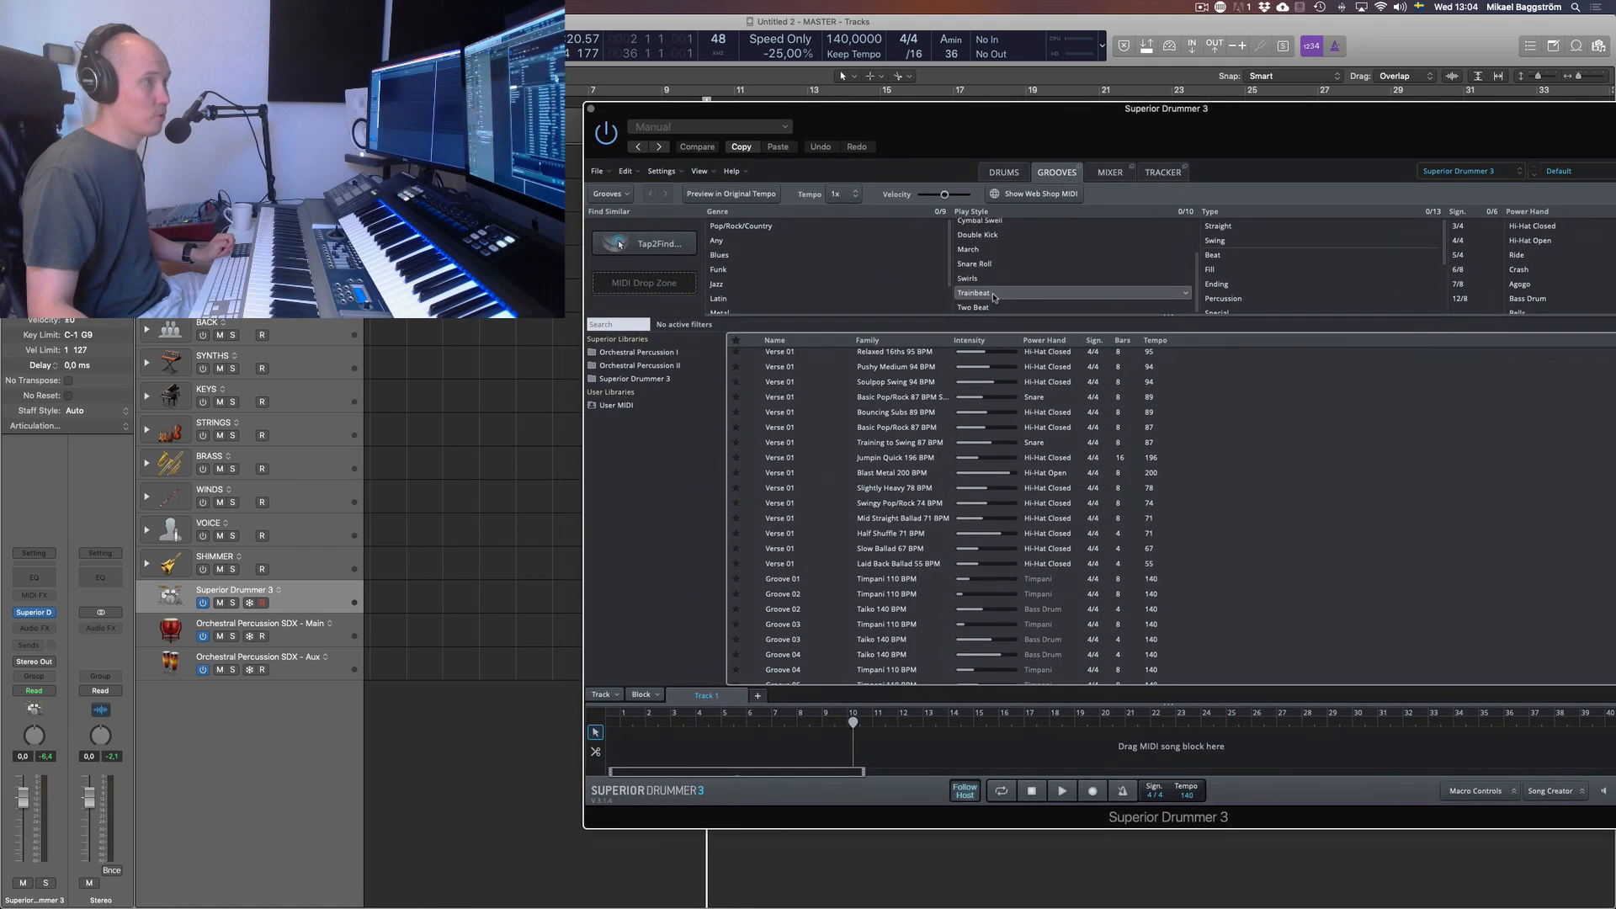
left_click(992, 264)
scroll(825, 413, "down", 1)
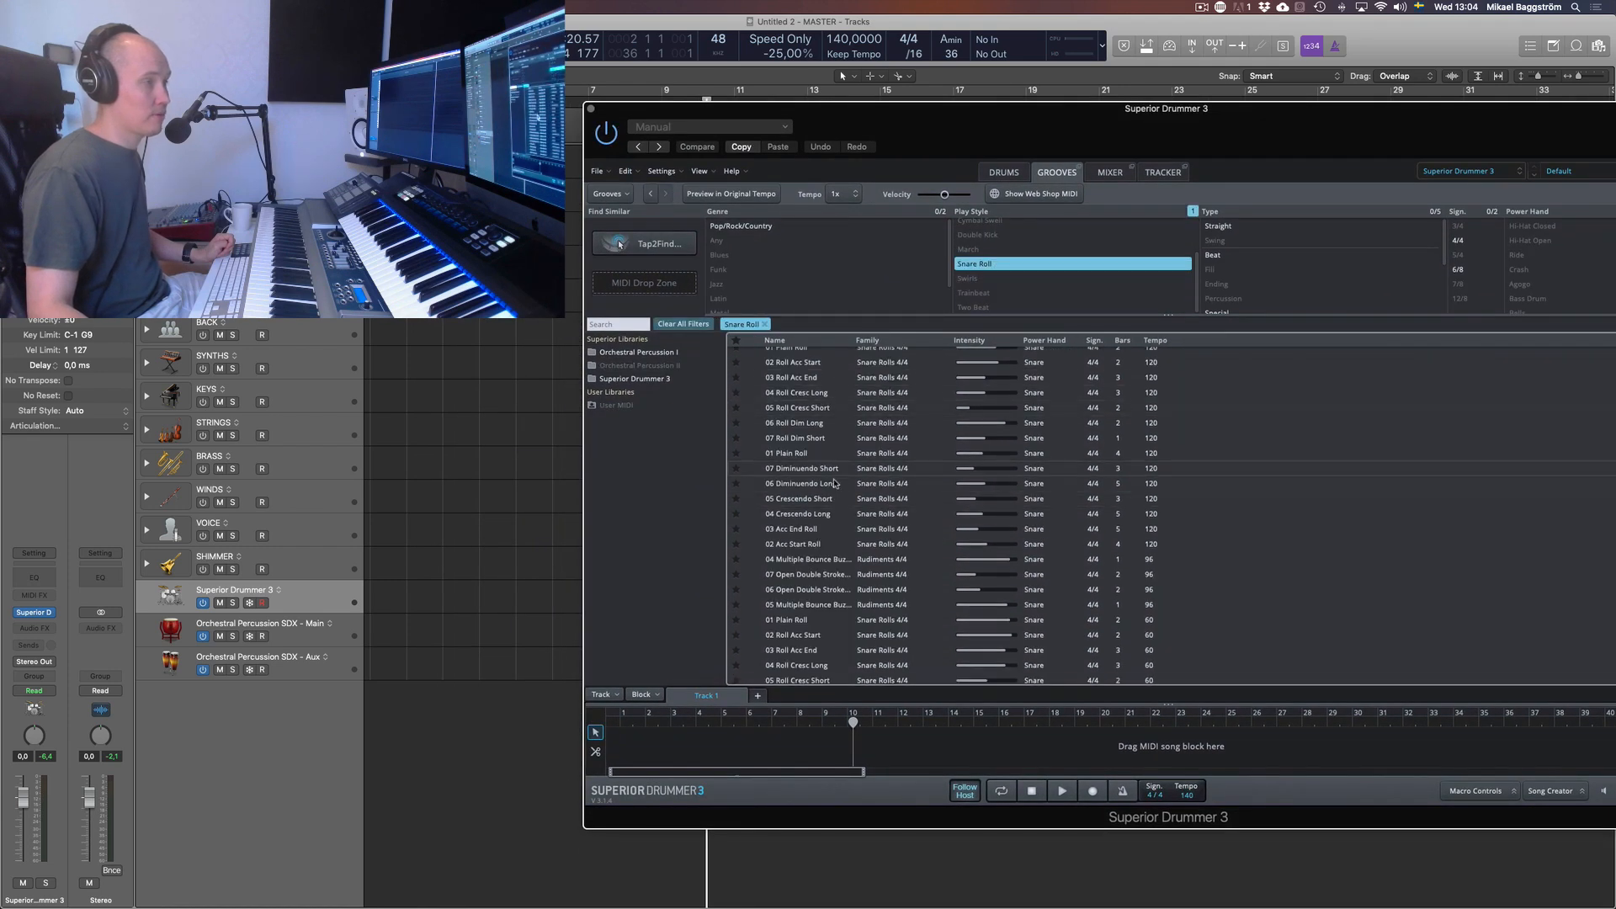
Preview the 05 Crescendo Short snare roll, add it at bar 1 of the Superior Drummer 3 track and play it
left_click(755, 498)
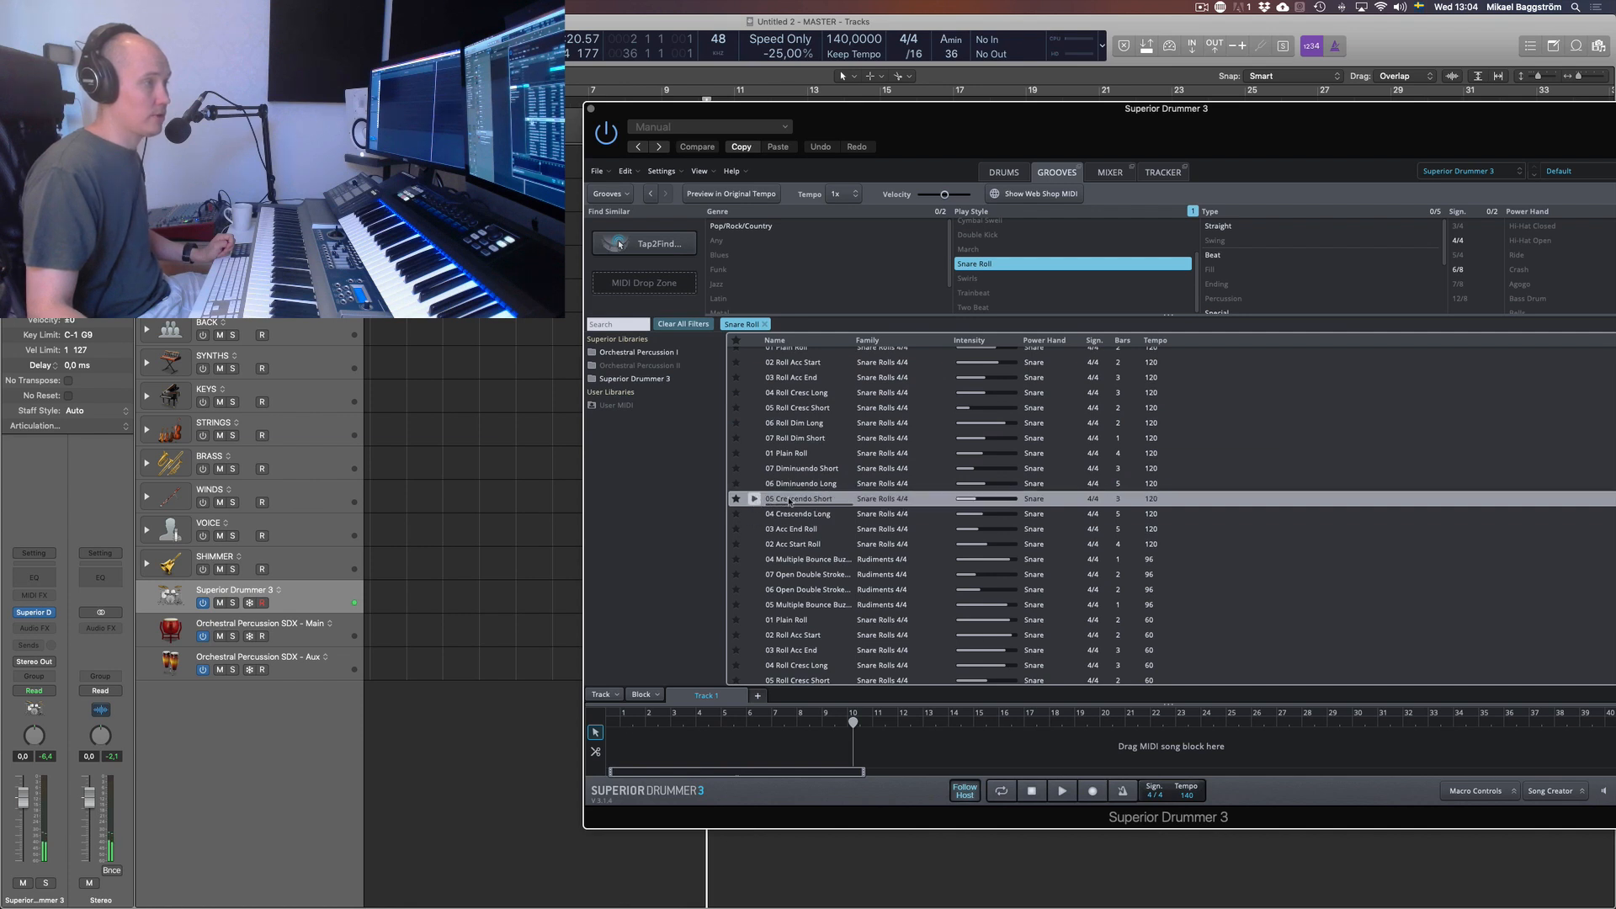
left_click_drag(792, 503, 389, 601)
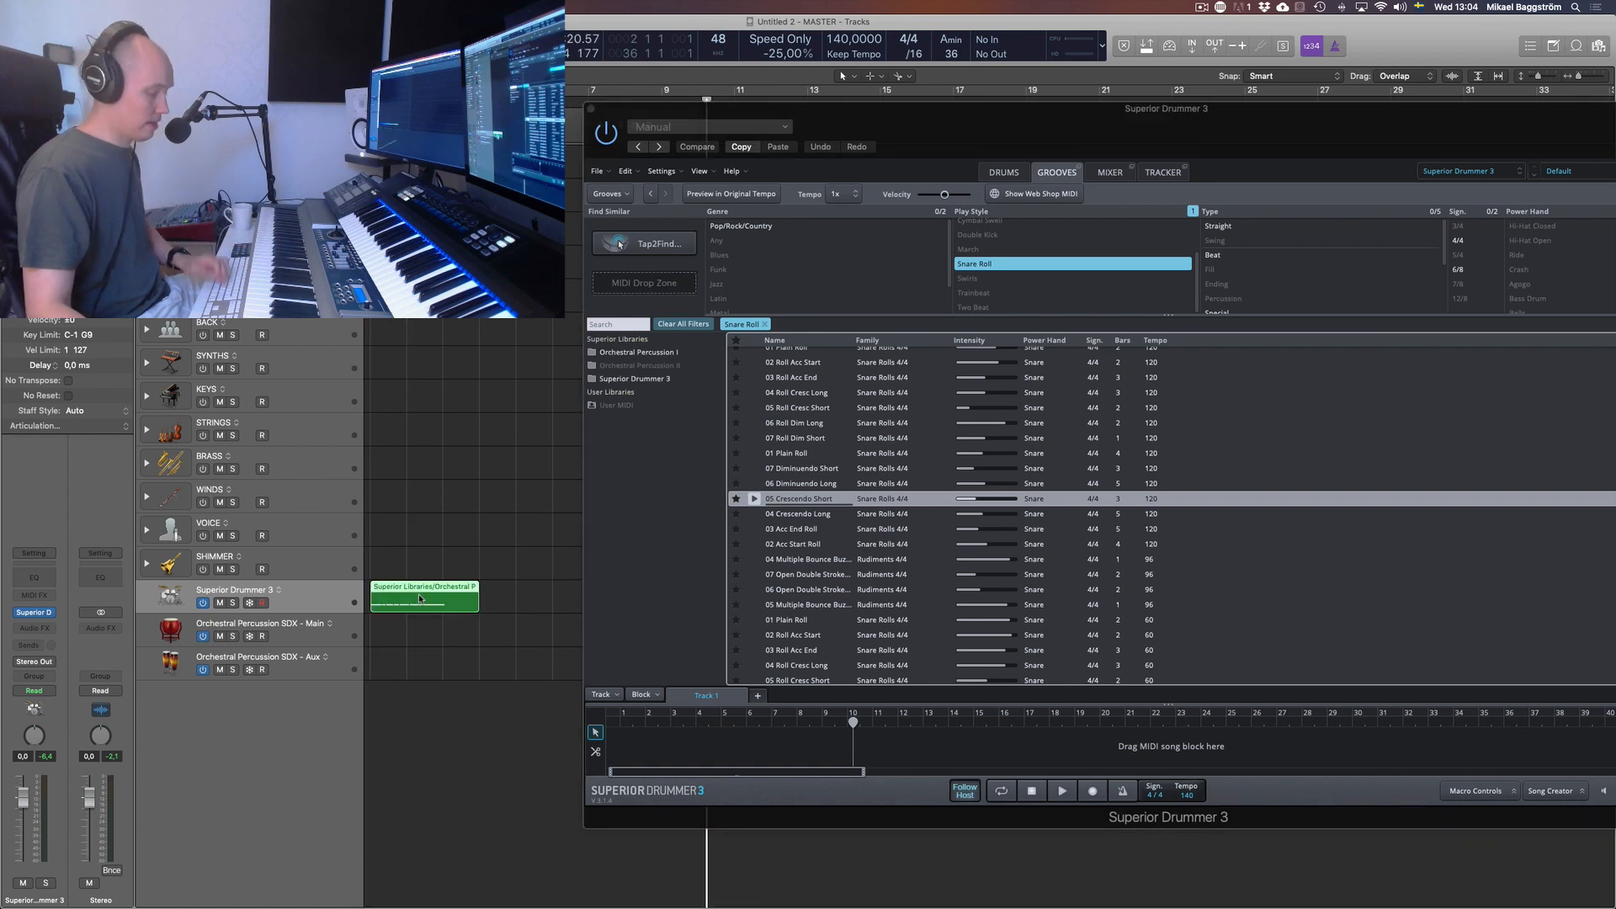
left_click(451, 505)
key("Return")
key("space")
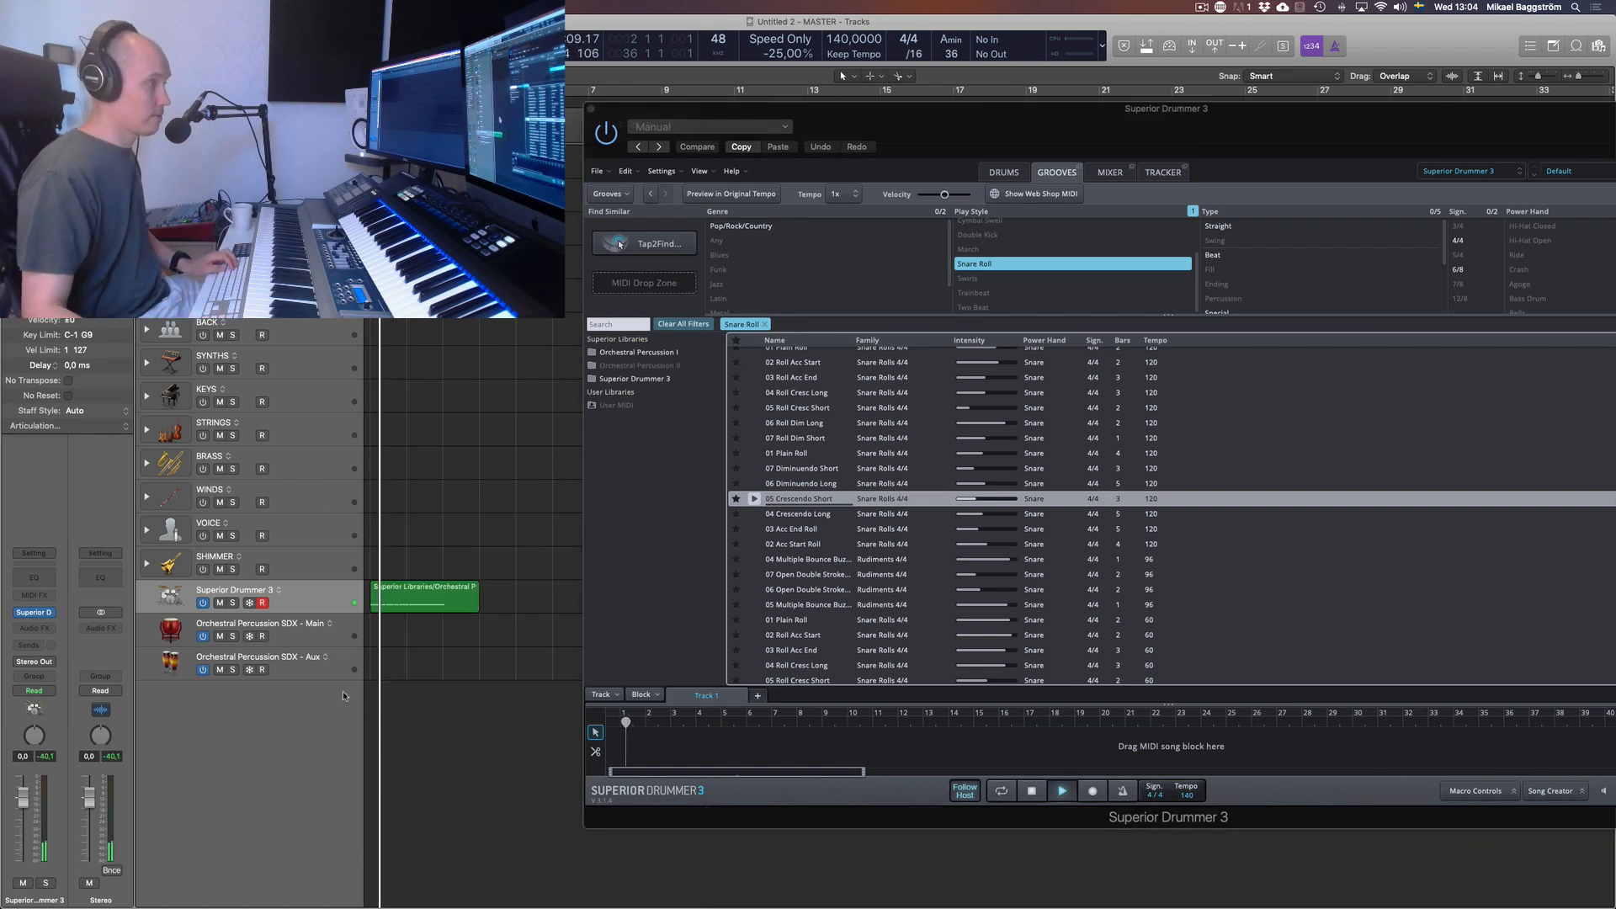
Swap the core kit's snare drum for the 5x14" Gretsch Solid Aluminium model played with drumsticks
left_click(466, 601)
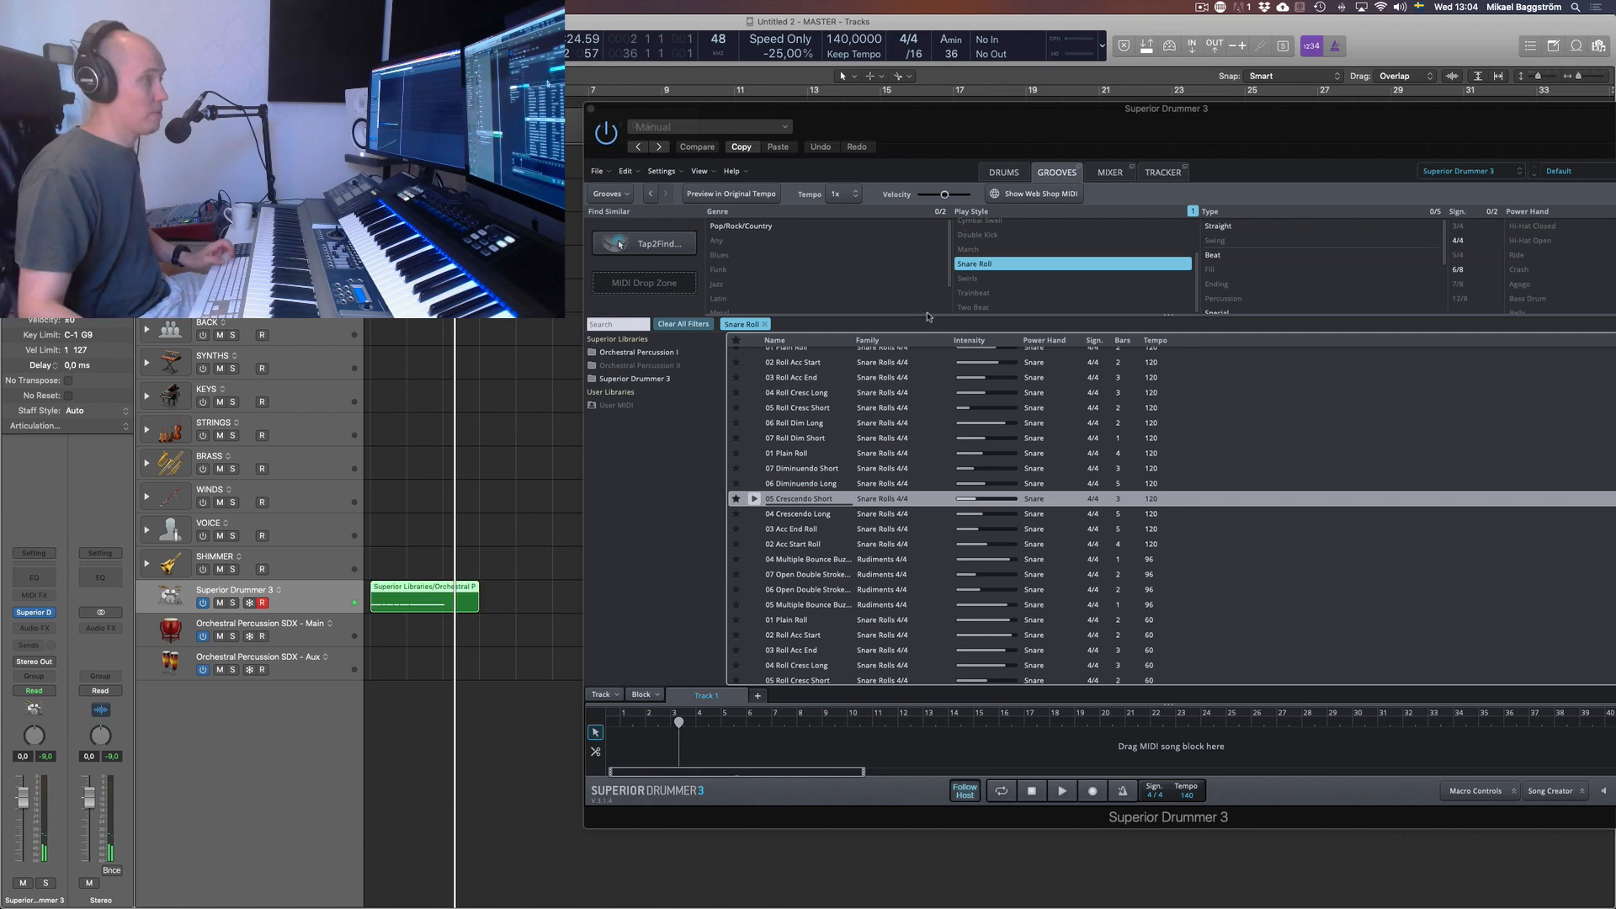
left_click(1004, 172)
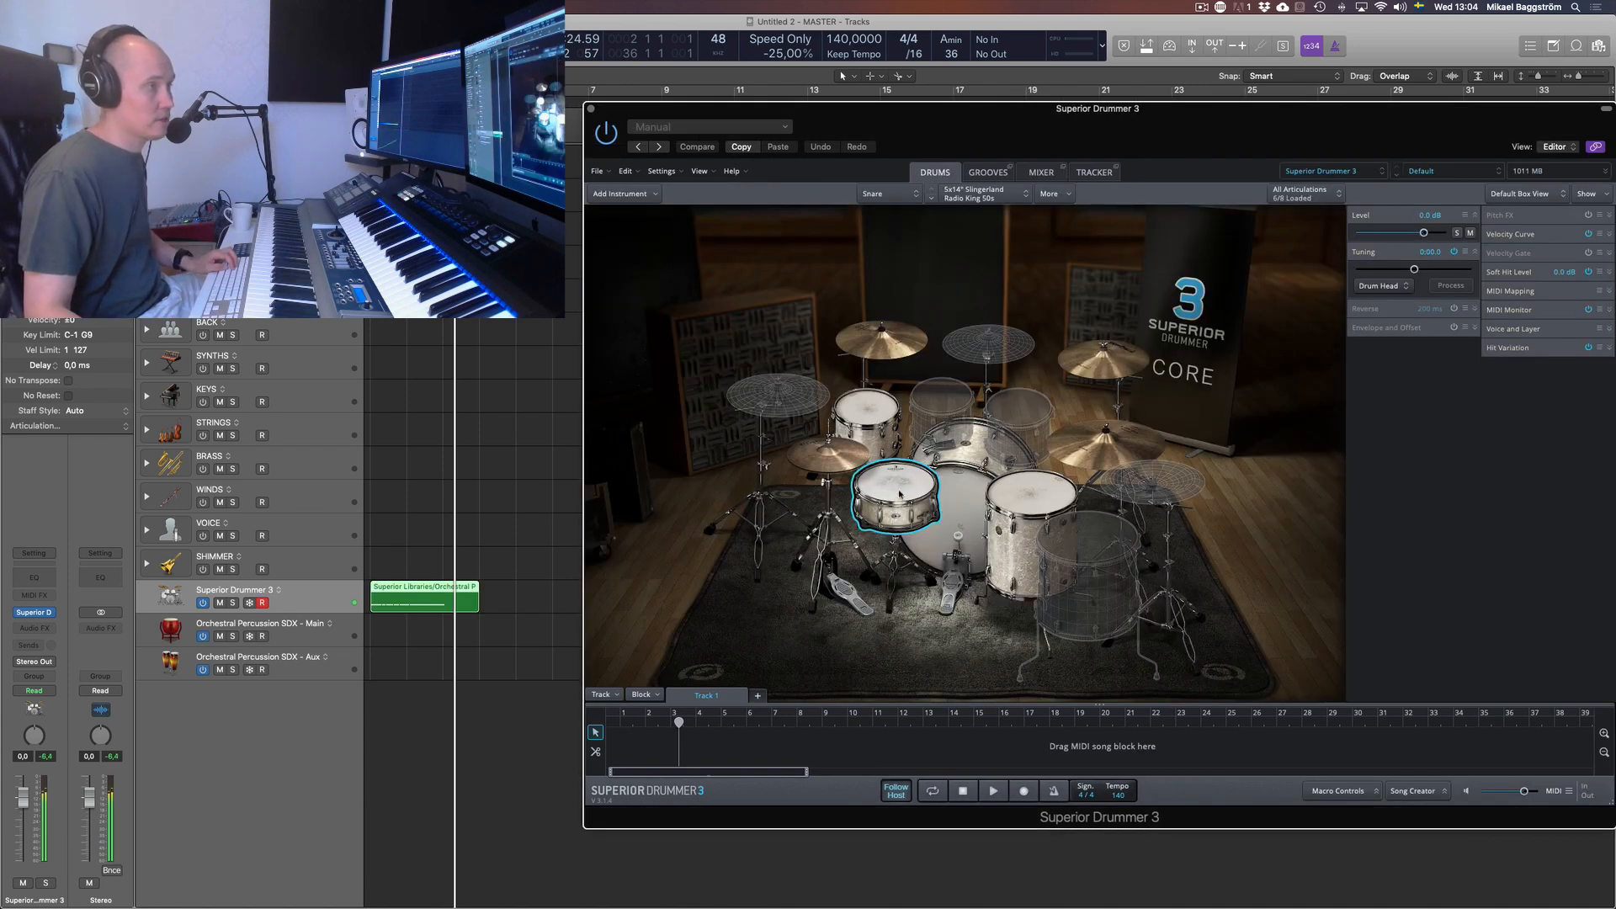
right_click(899, 494)
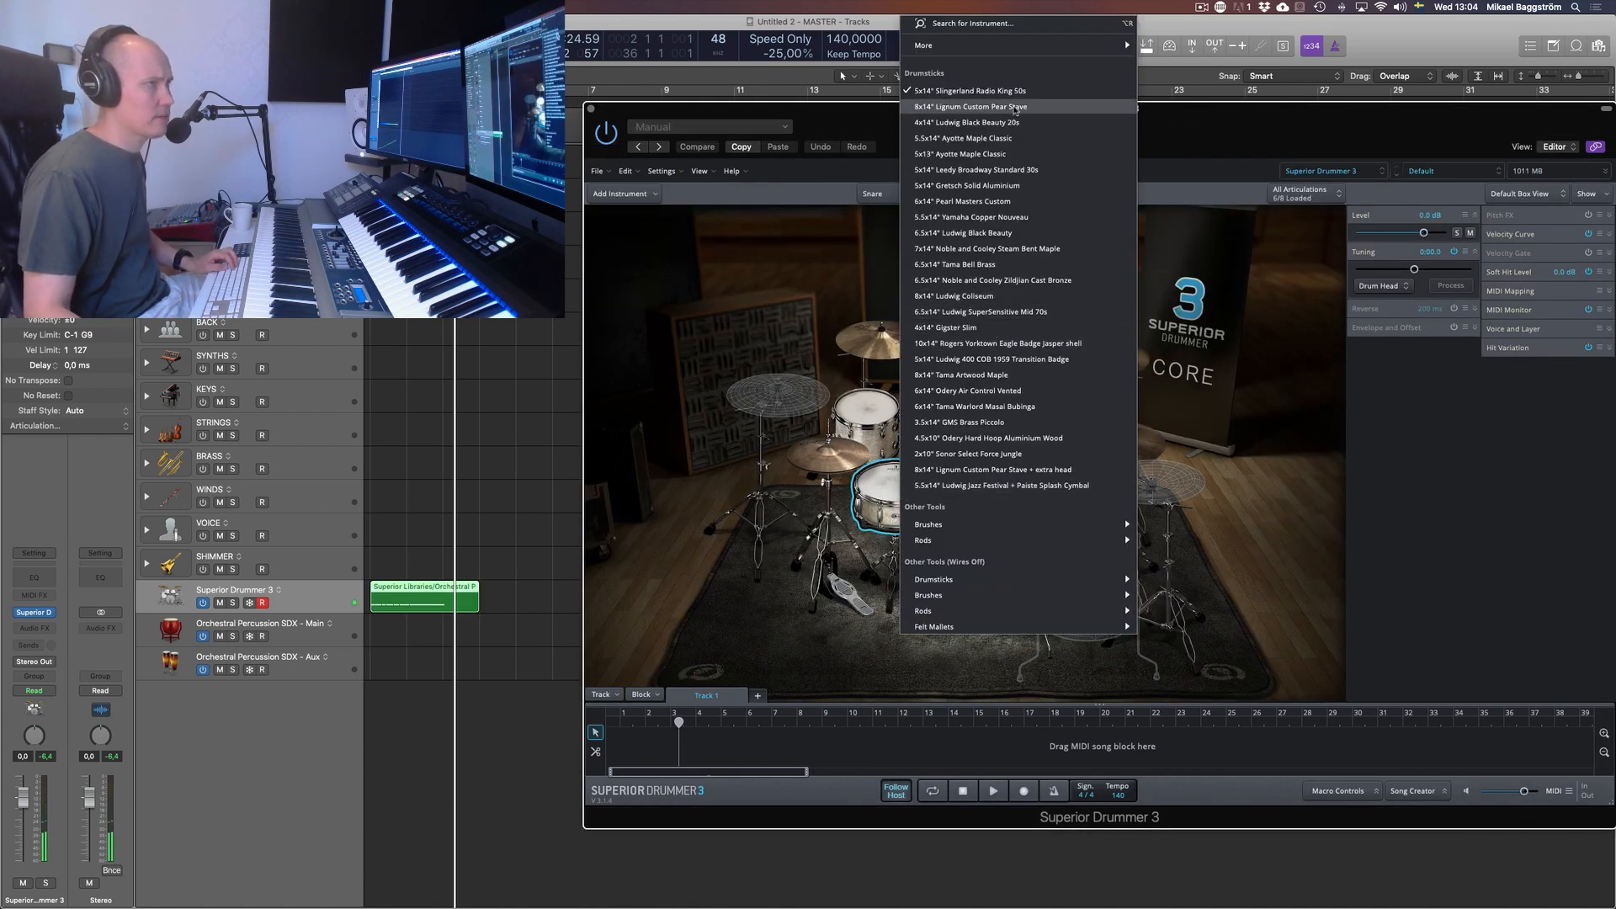
left_click(1018, 186)
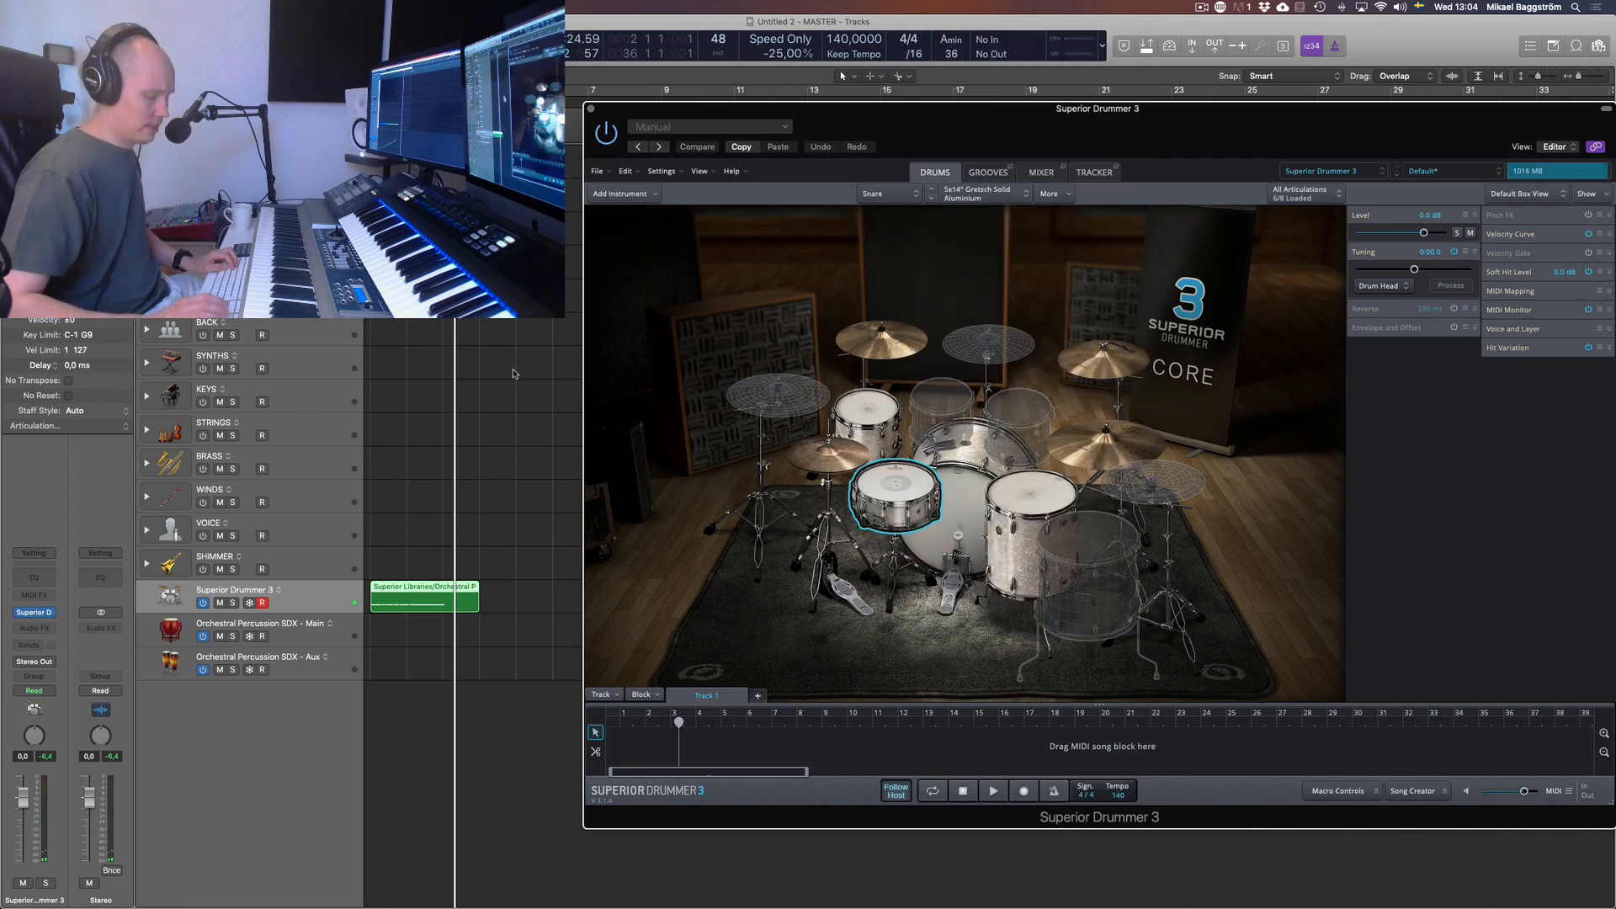
Play the snare roll region with the new snare, delete the region and return the playhead to the project start
key("space")
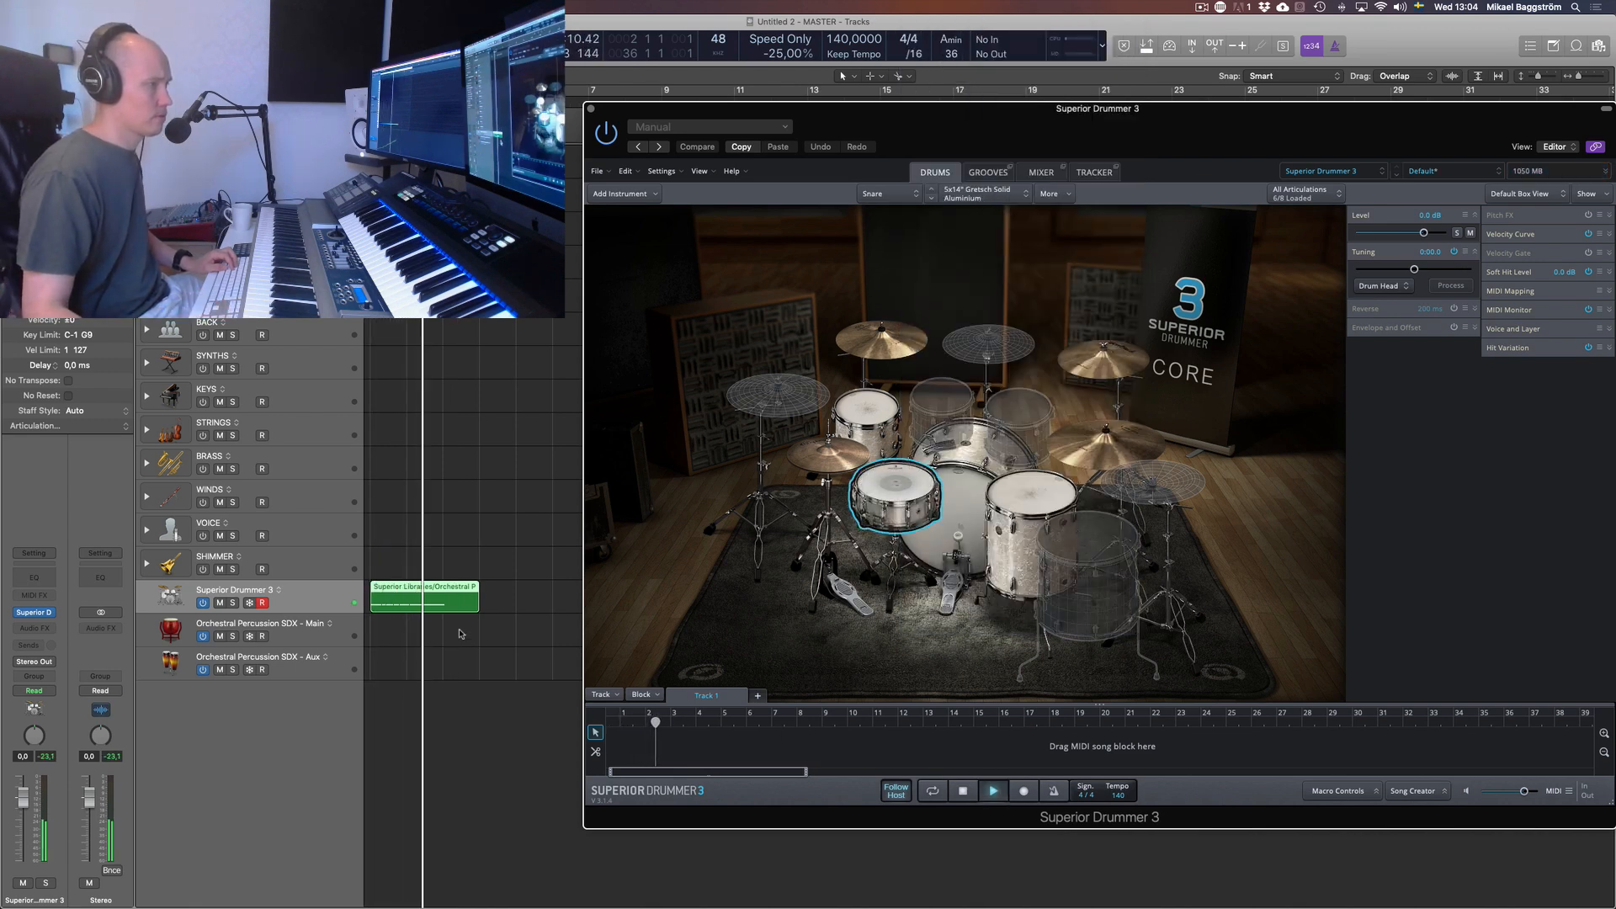
key("space")
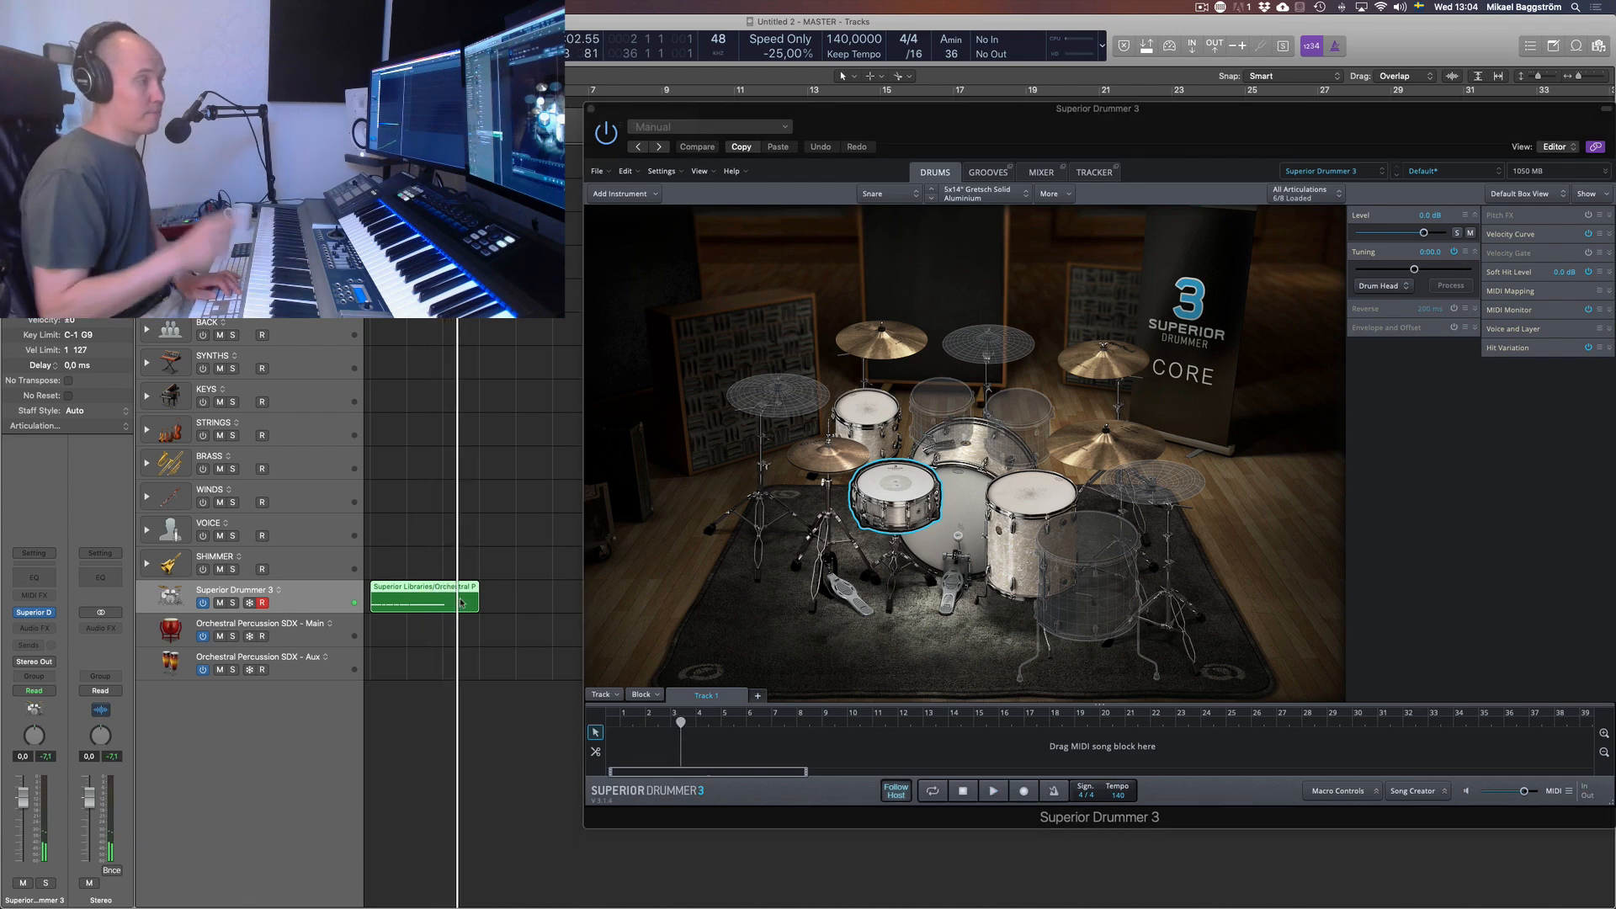
key("Delete")
key("Return")
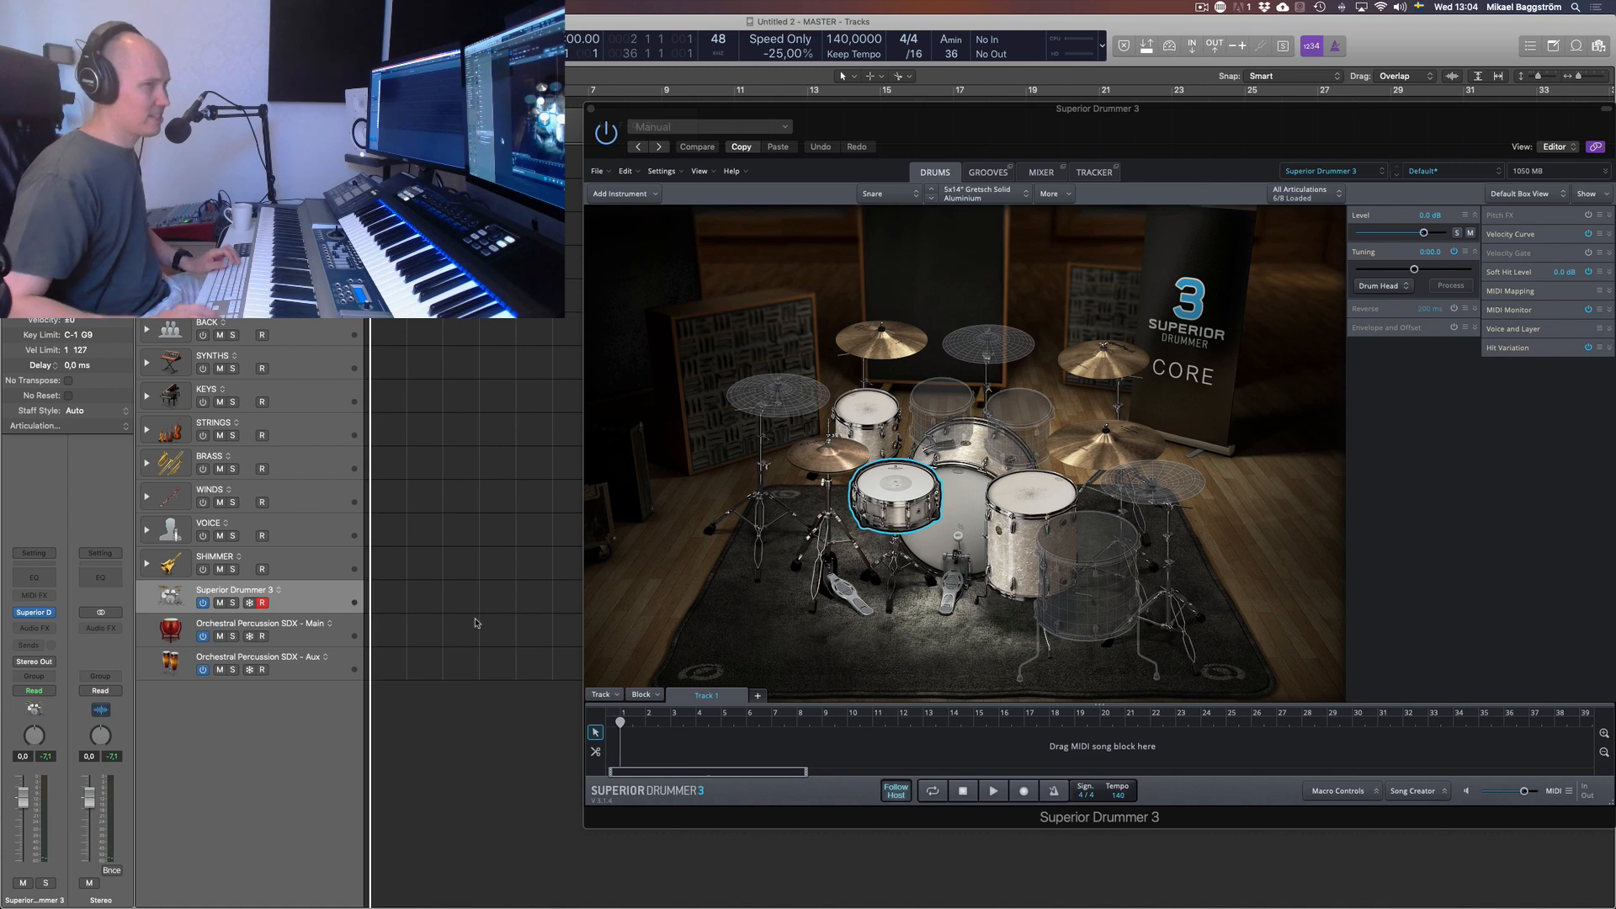
Look over the Grooves, Mixer and Tracker views of the Superior Drummer 3 instrument and return to the drum kit view
left_click_drag(1188, 123, 1143, 120)
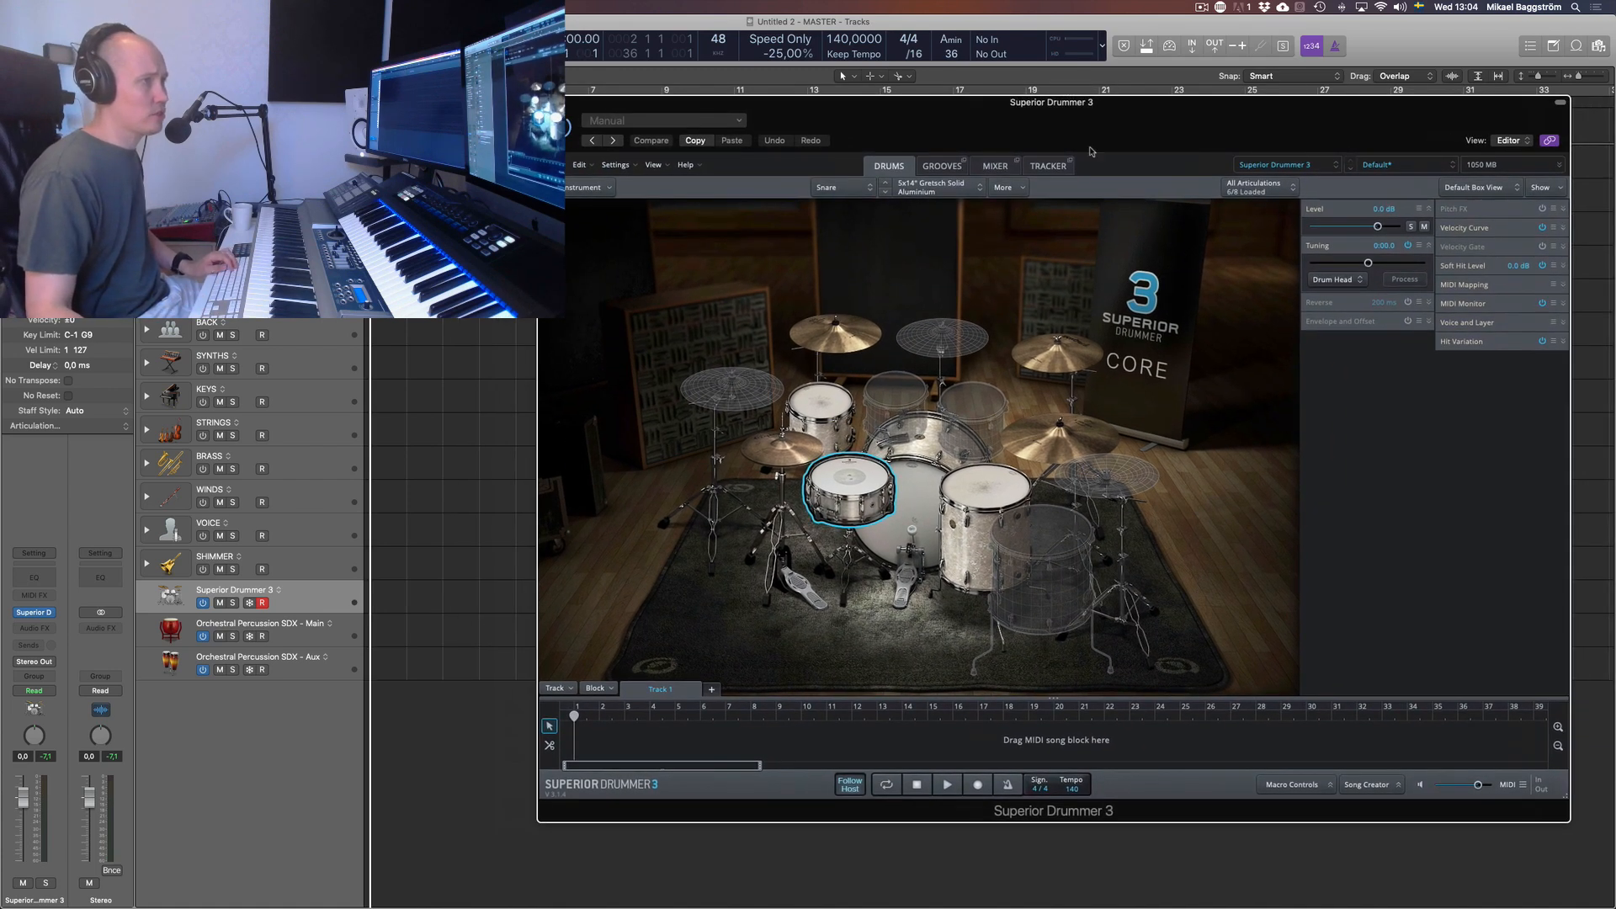
left_click(957, 167)
left_click(993, 167)
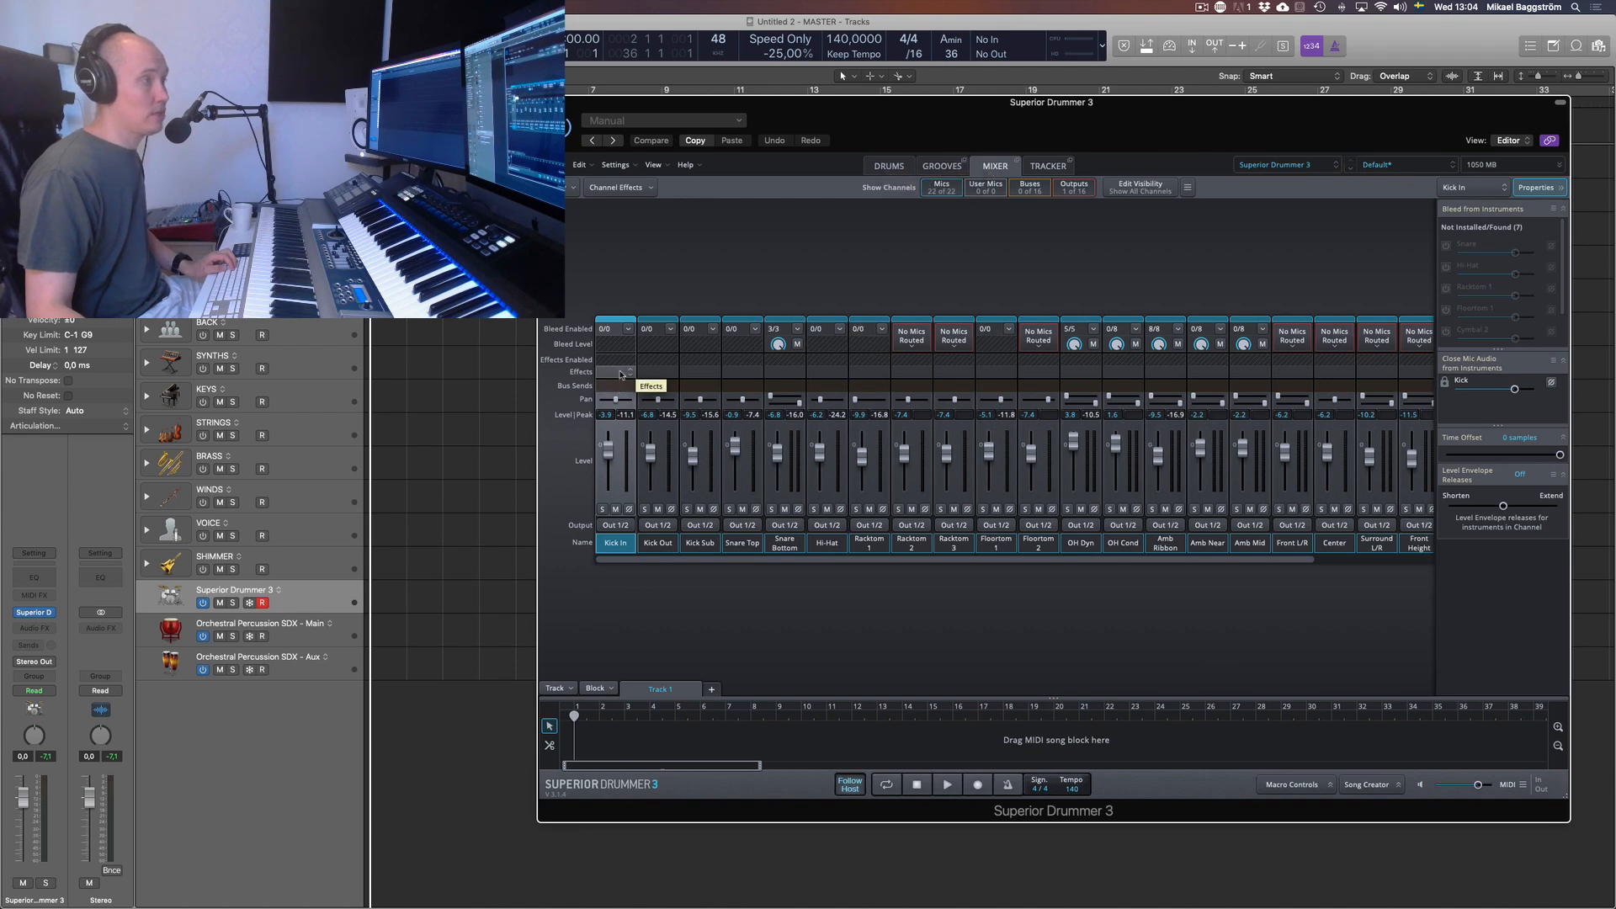
left_click(1064, 171)
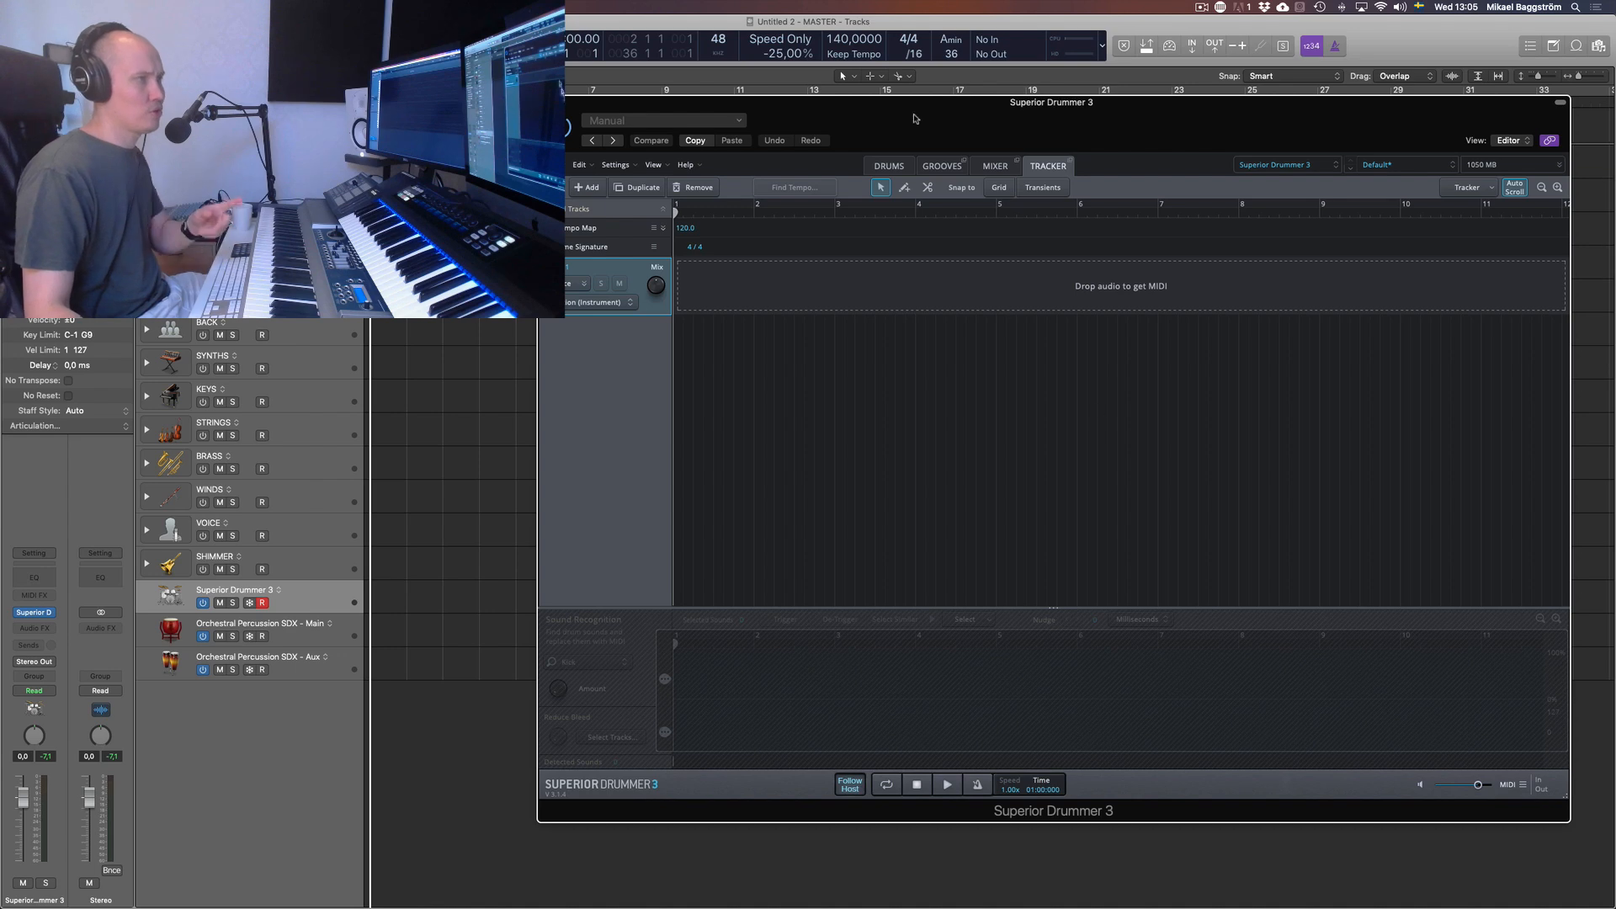
left_click(995, 166)
left_click(886, 166)
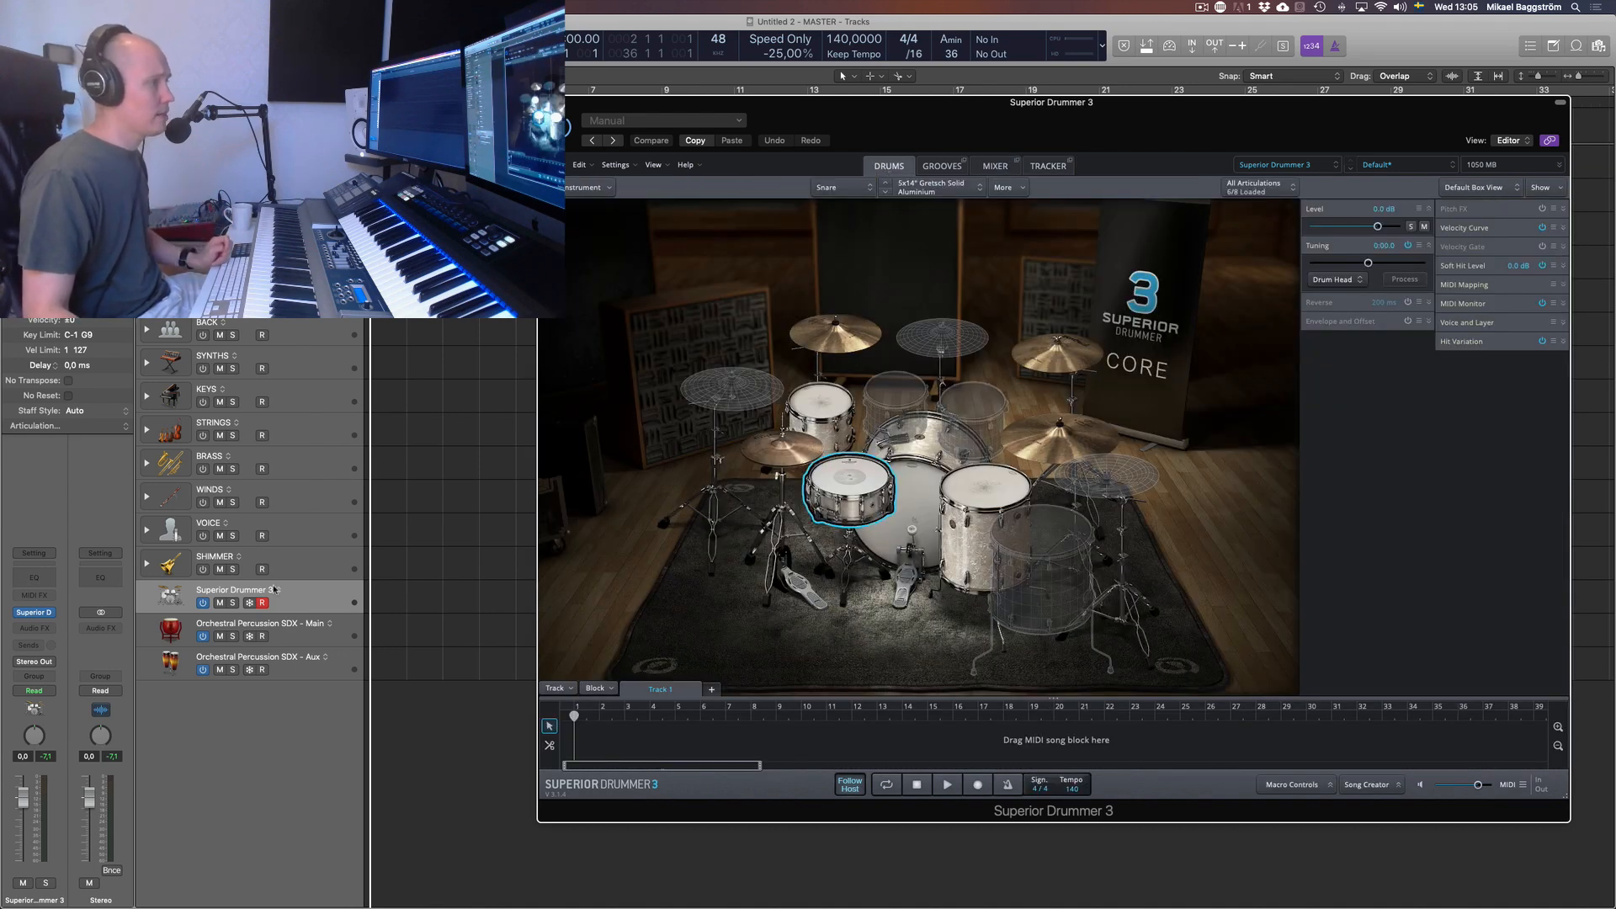
left_click_drag(1239, 125, 1240, 123)
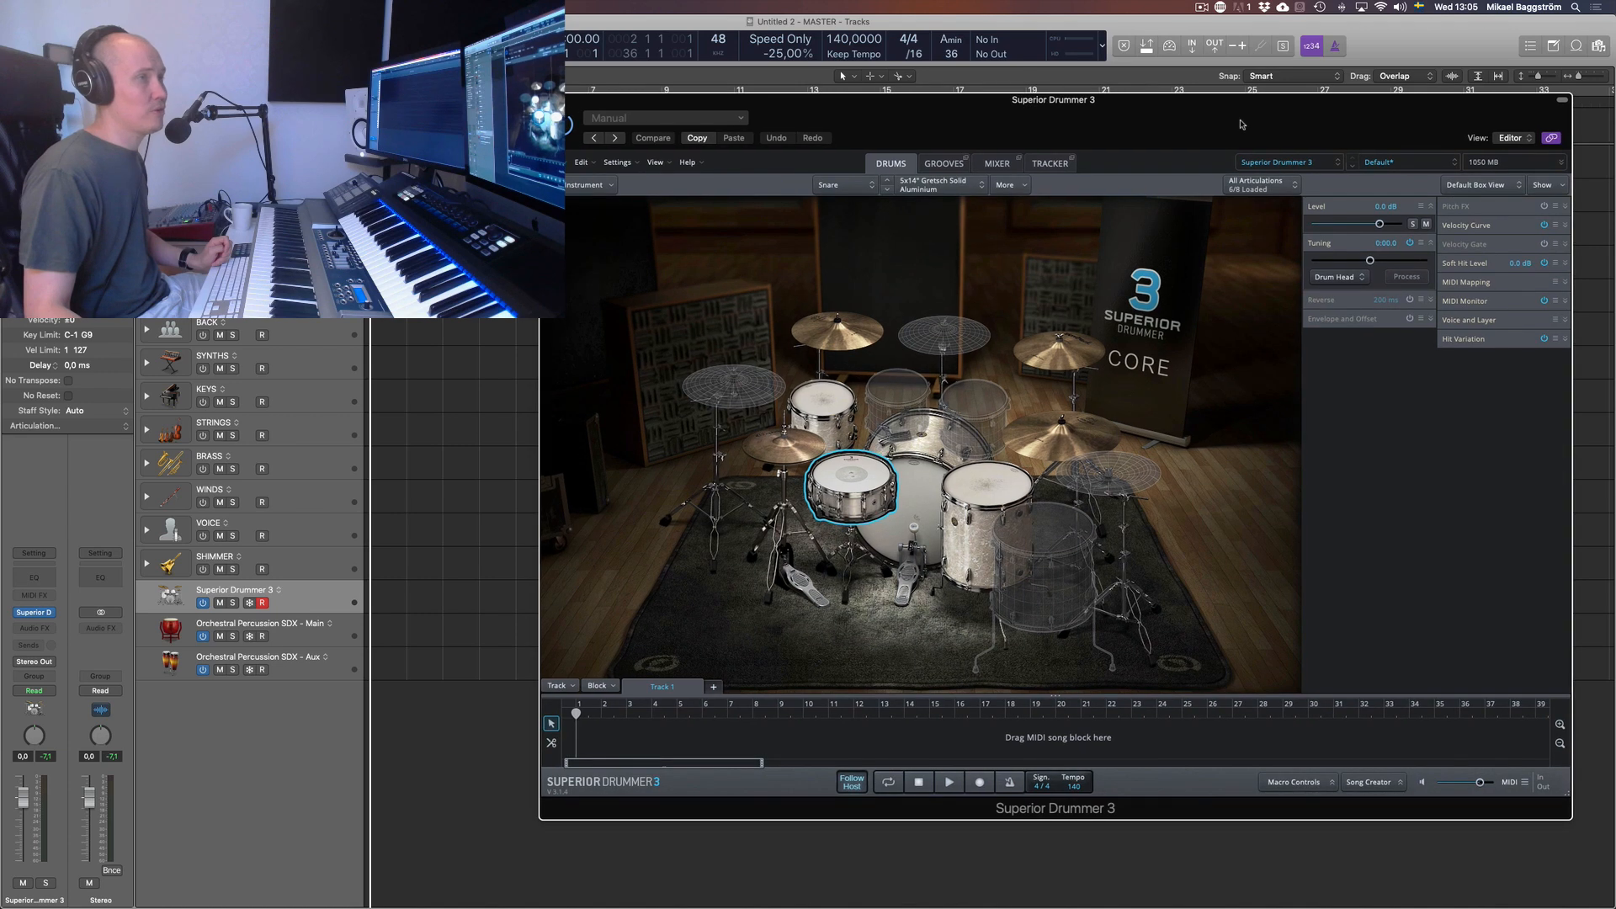
Check the sound libraries offered on the Superior Drummer 3 track and on the Orchestral Percussion SDX - Main track
left_click(1320, 167)
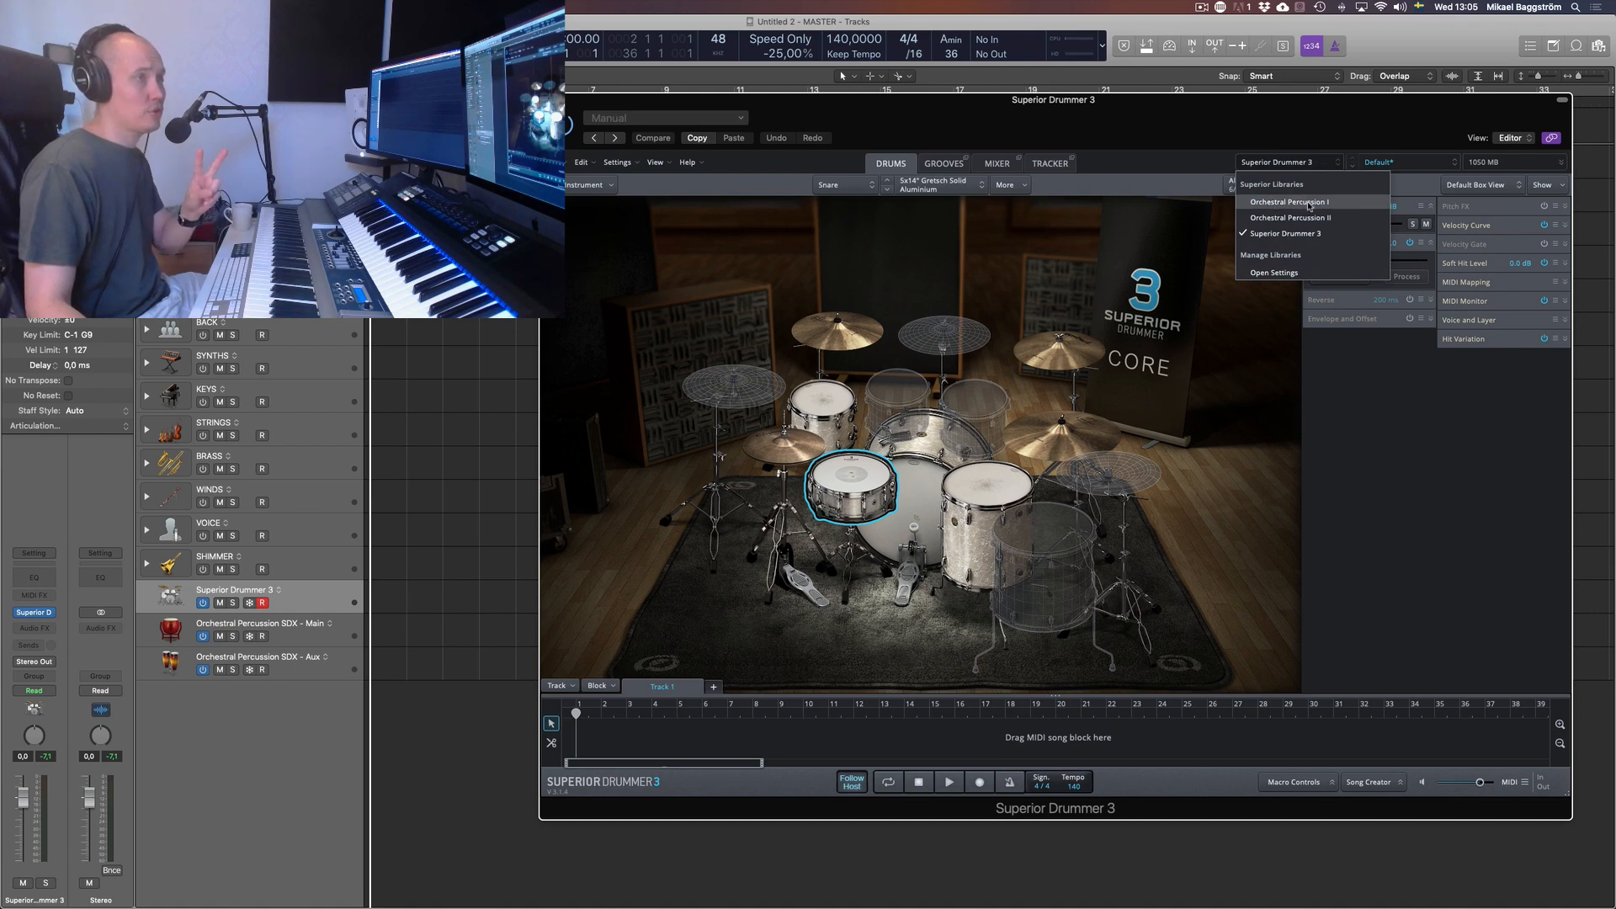
left_click(1194, 152)
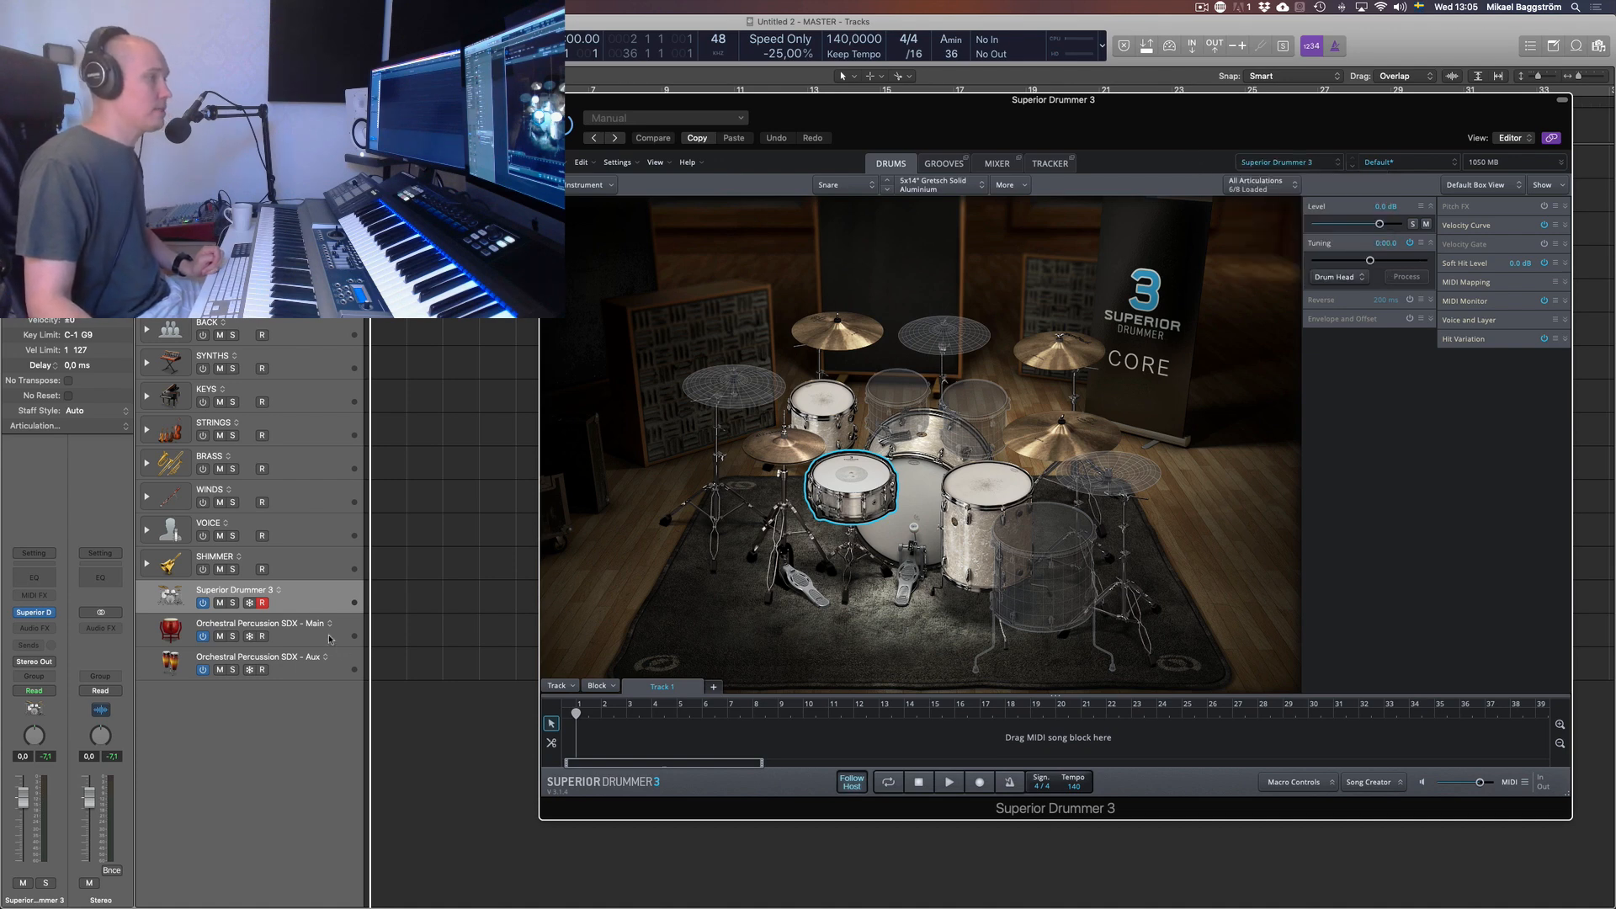
left_click(357, 629)
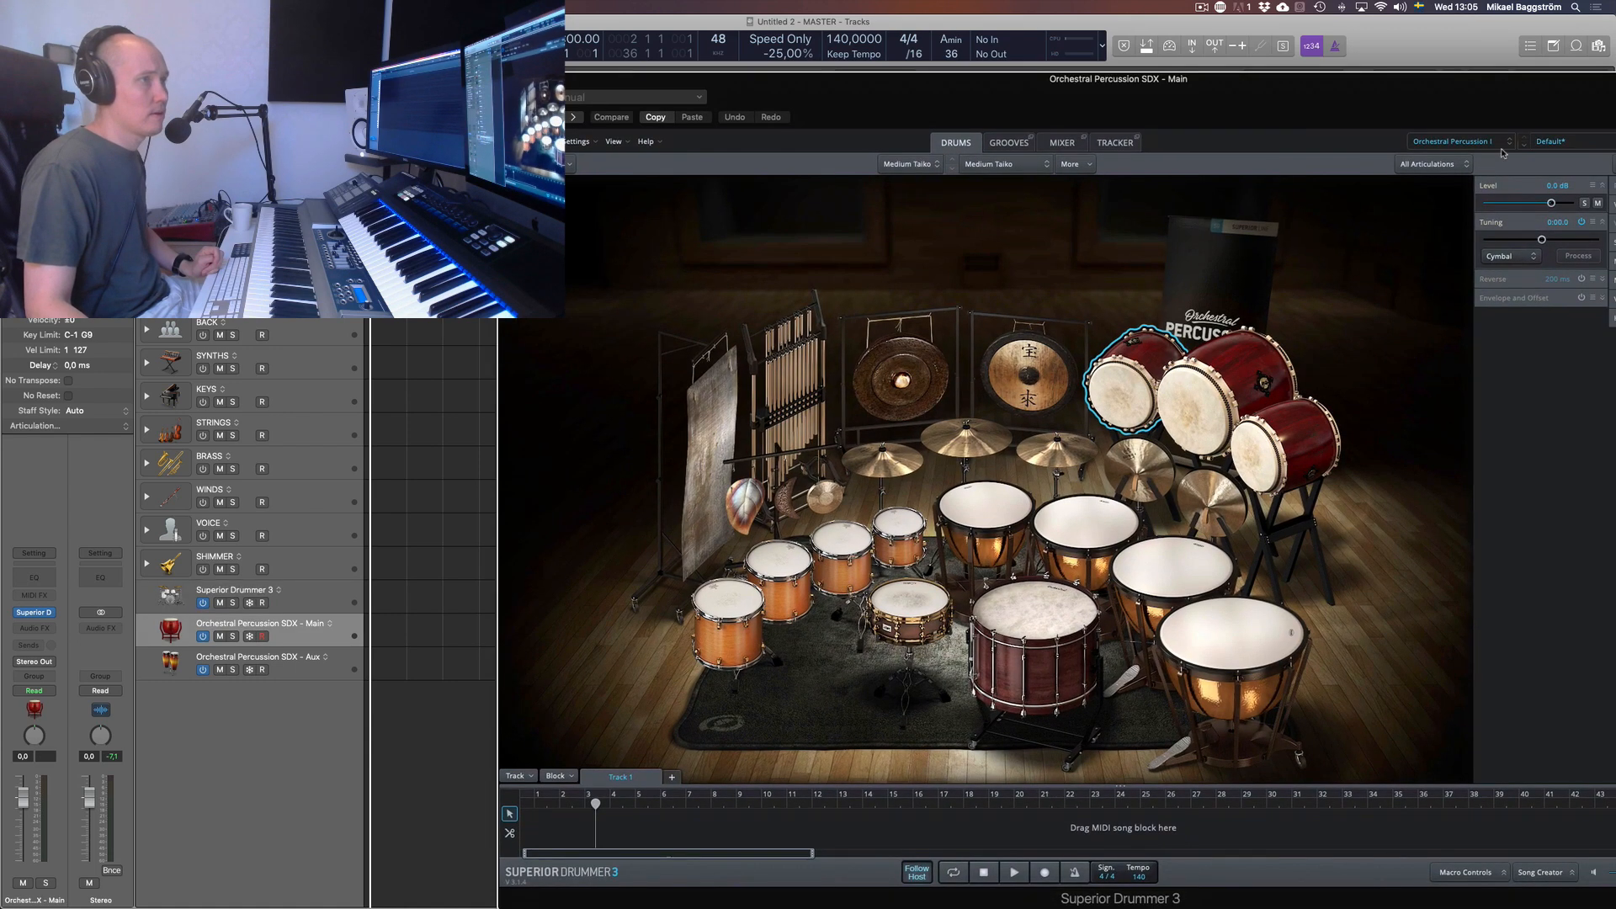
left_click(1498, 141)
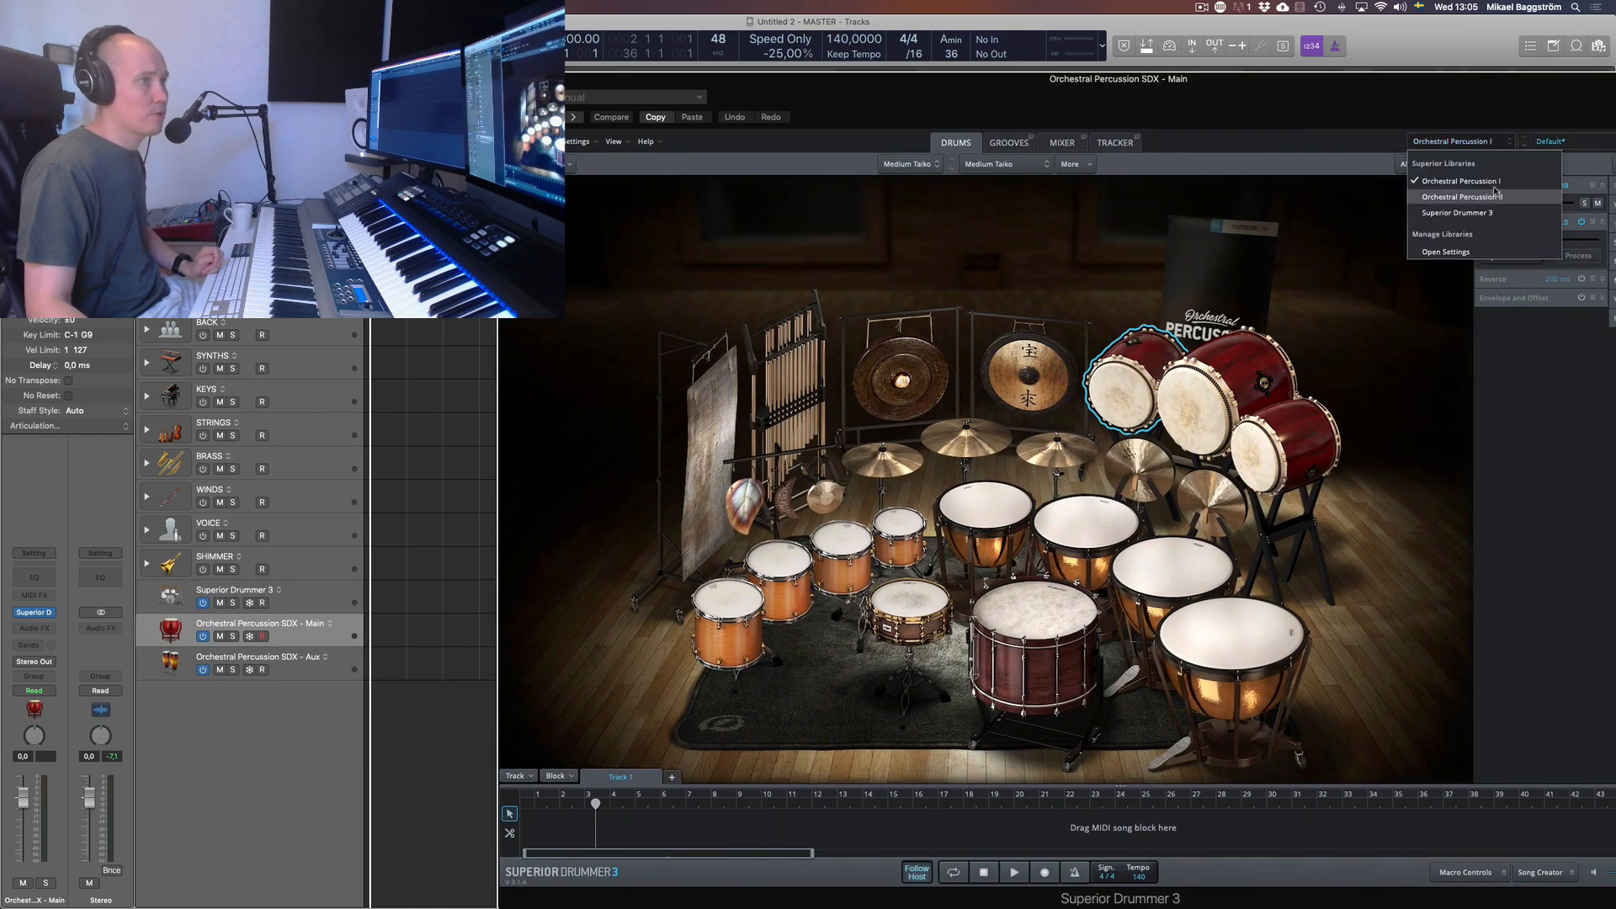
left_click(1299, 135)
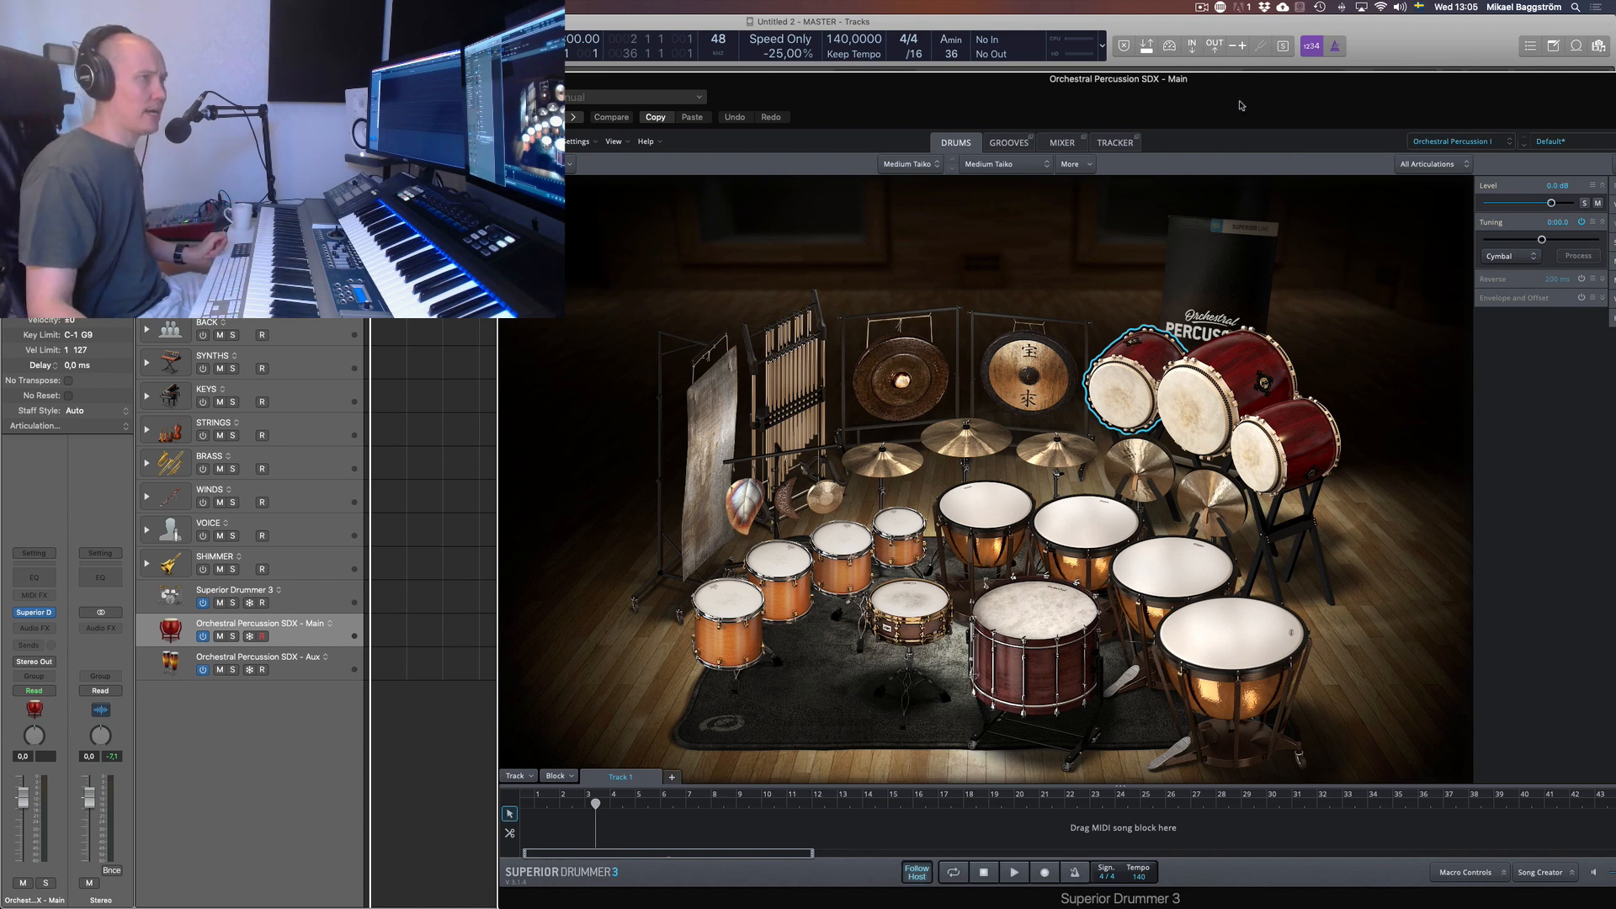
Reposition the Orchestral Percussion SDX - Main window and show the MIDI mapping keys with the 36" Bergerault bass drum selected
left_click_drag(1240, 105, 1086, 80)
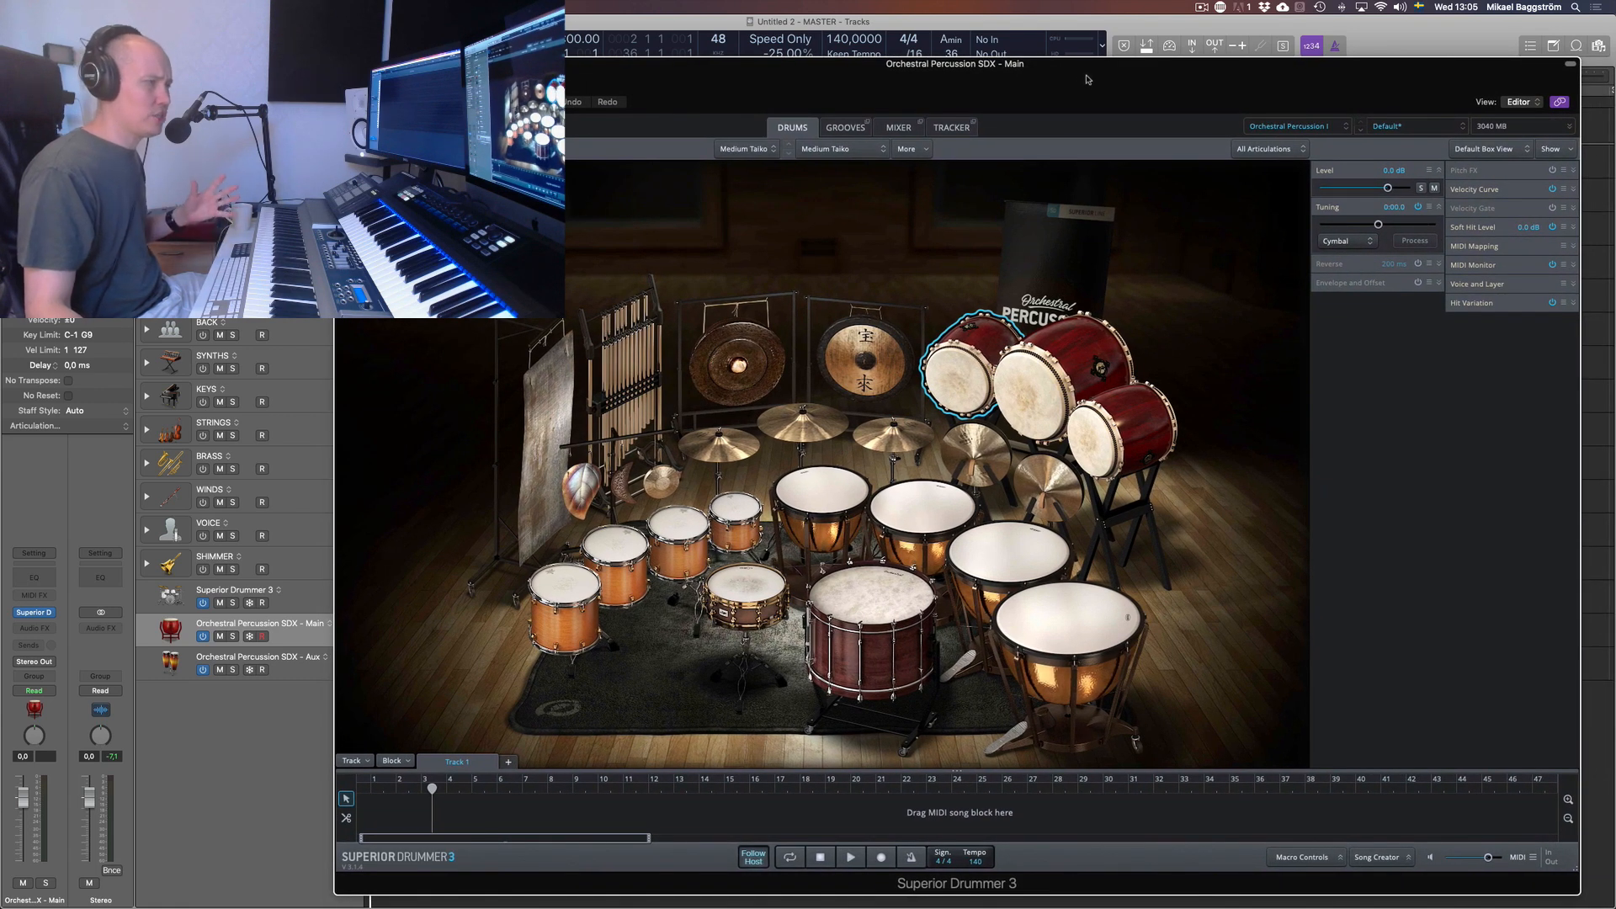
left_click(871, 601)
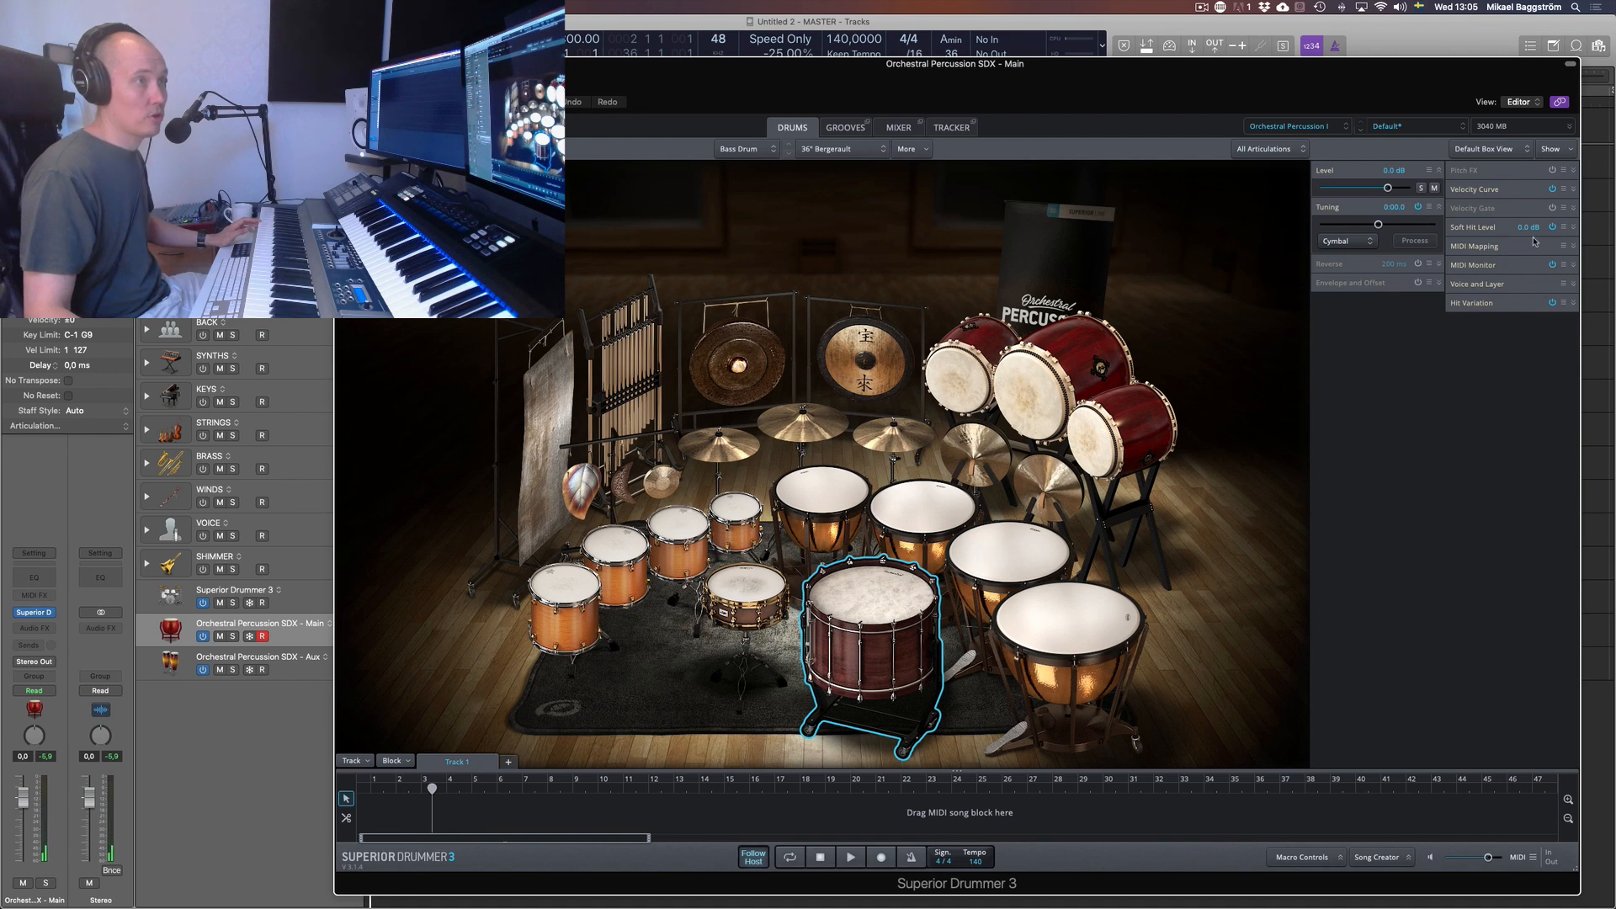
left_click(1573, 249)
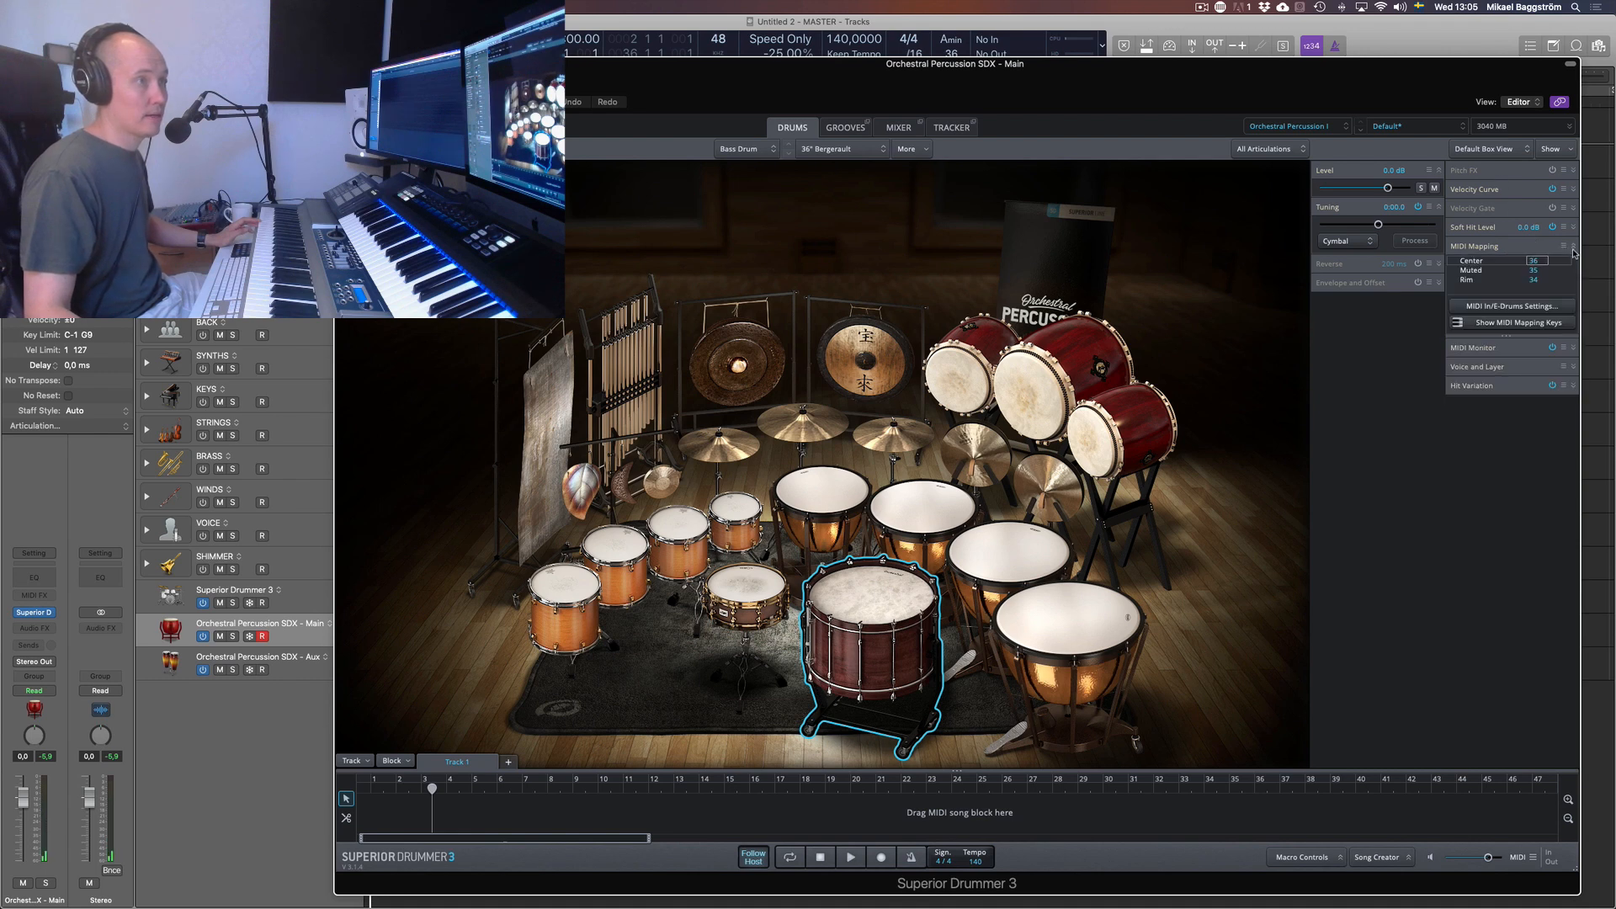
left_click(1508, 325)
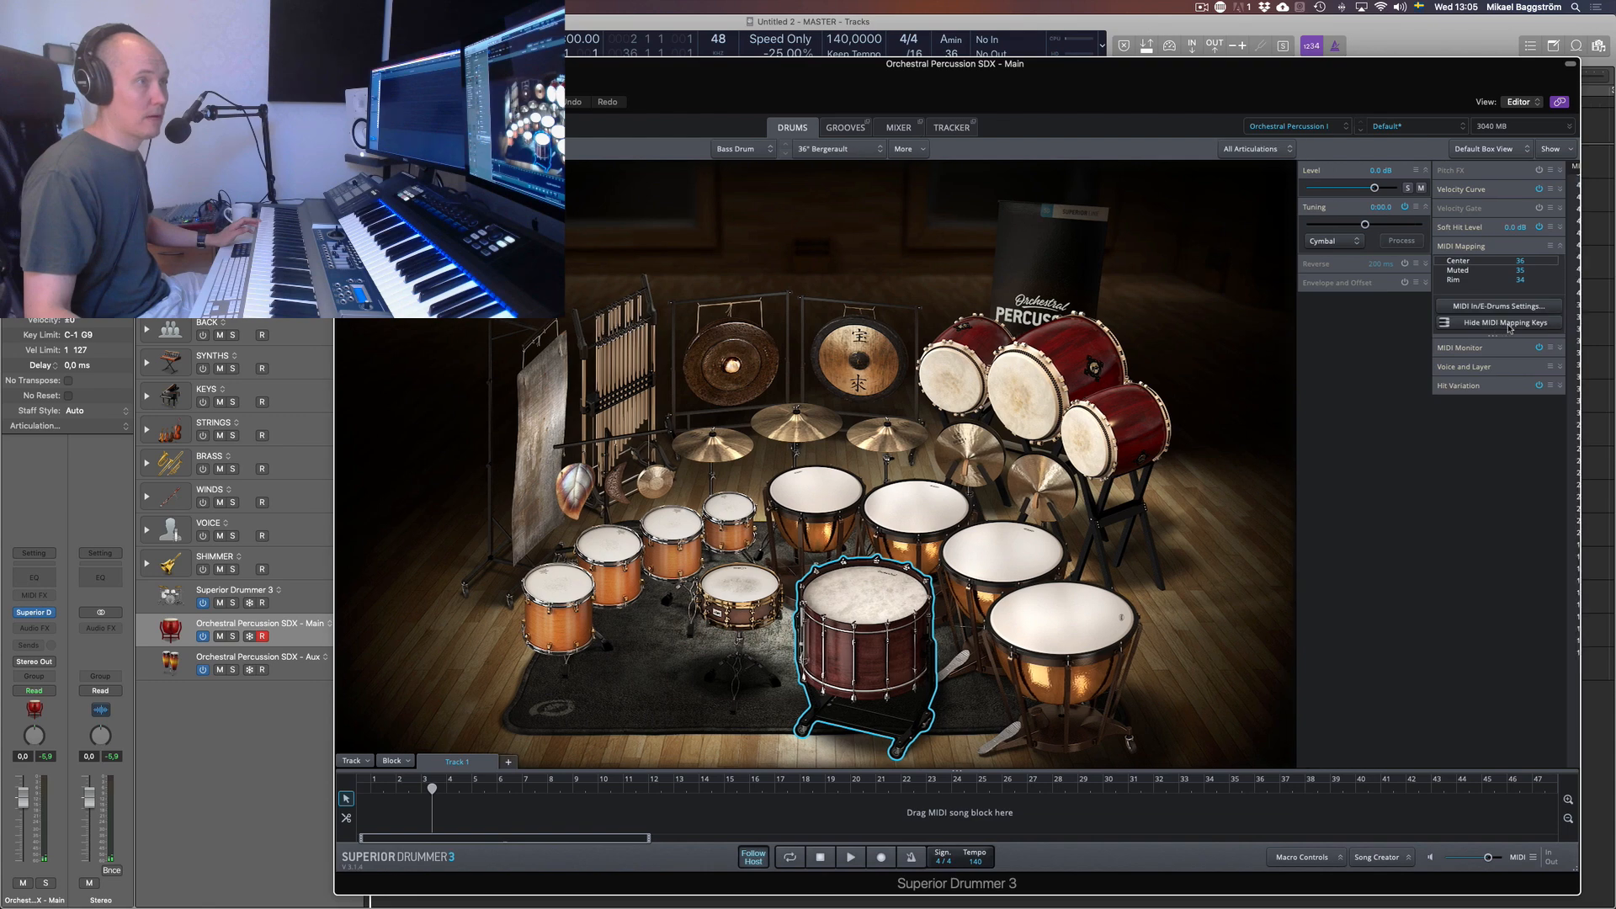
Examine the full MIDI mapping key list for the note assignments of the bass drum, snare and other orchestral instruments
scroll(1571, 592, "up", 10)
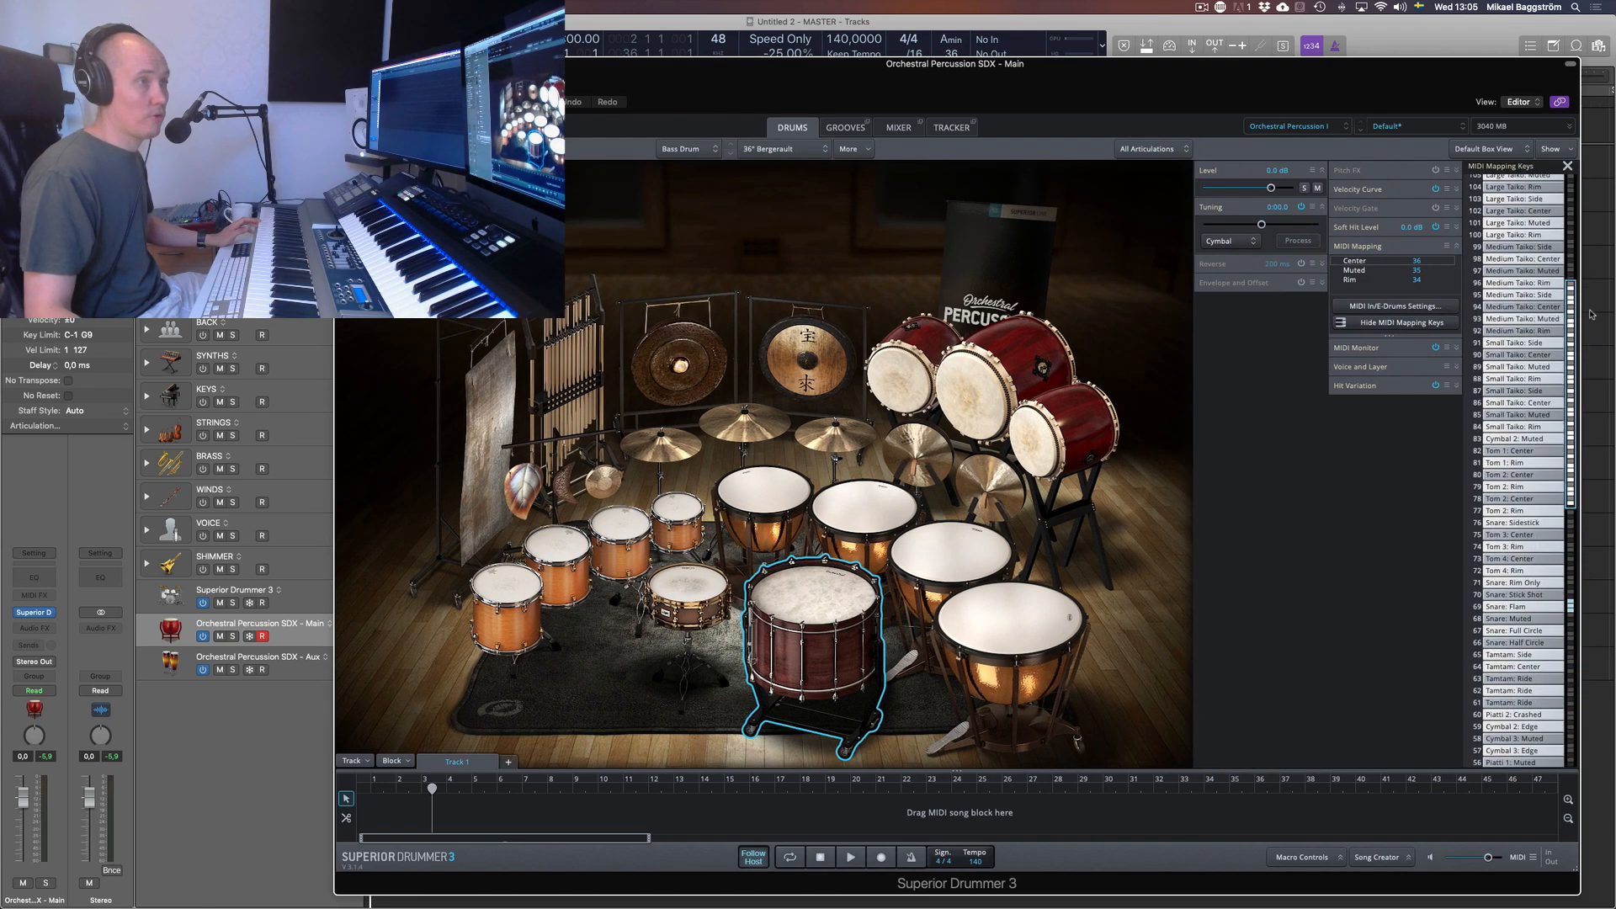
scroll(1571, 547, "down", 10)
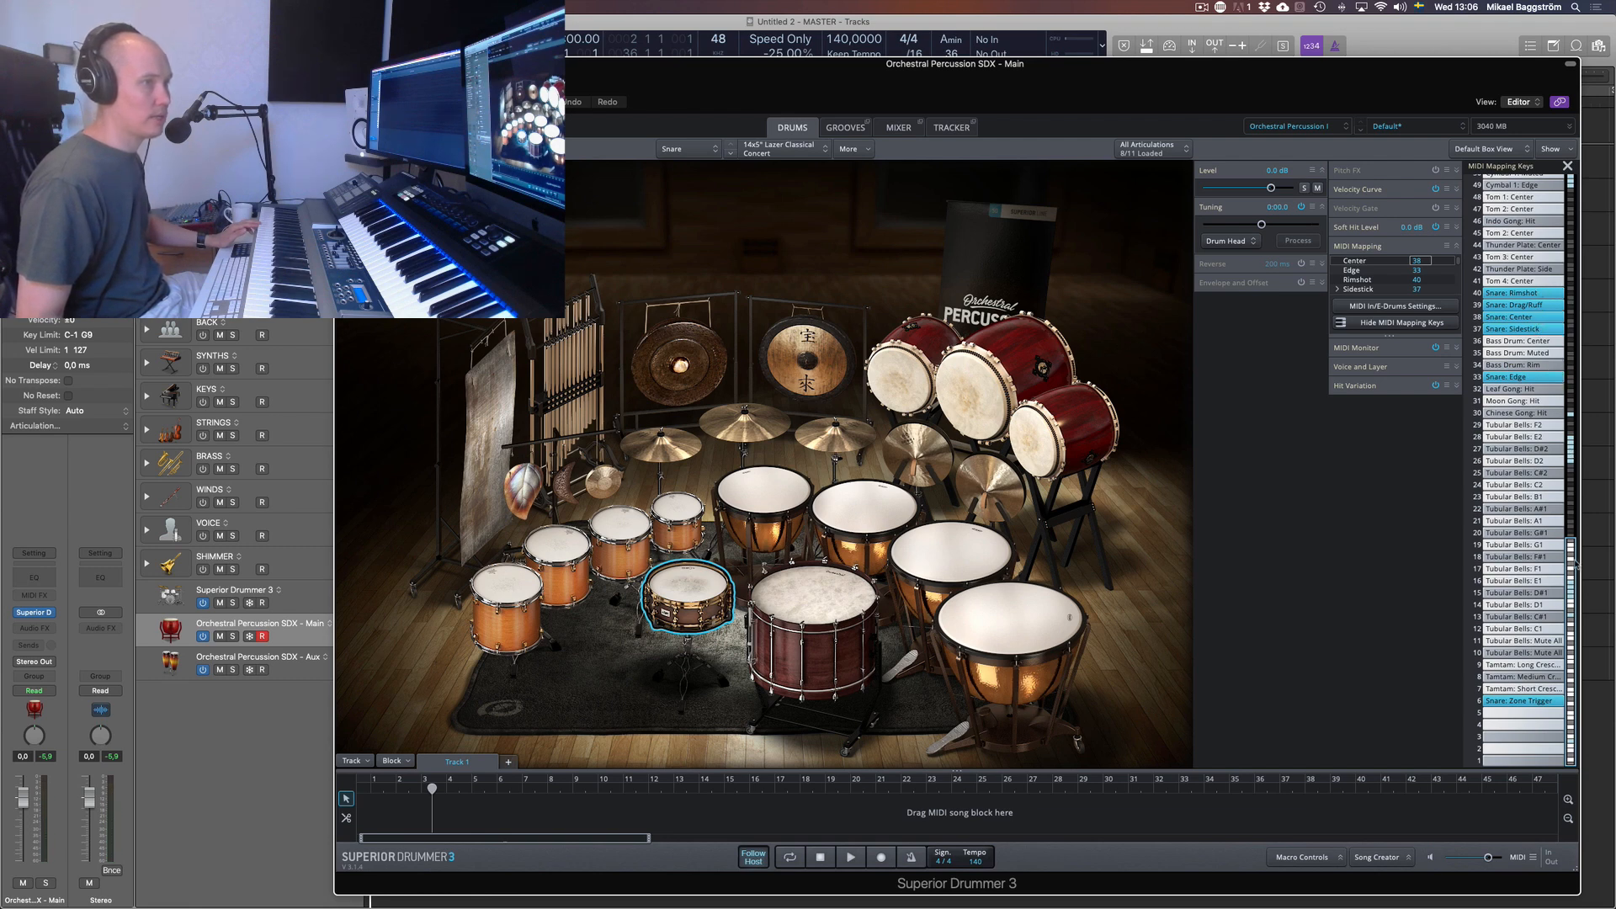
left_click_drag(1576, 566, 1570, 390)
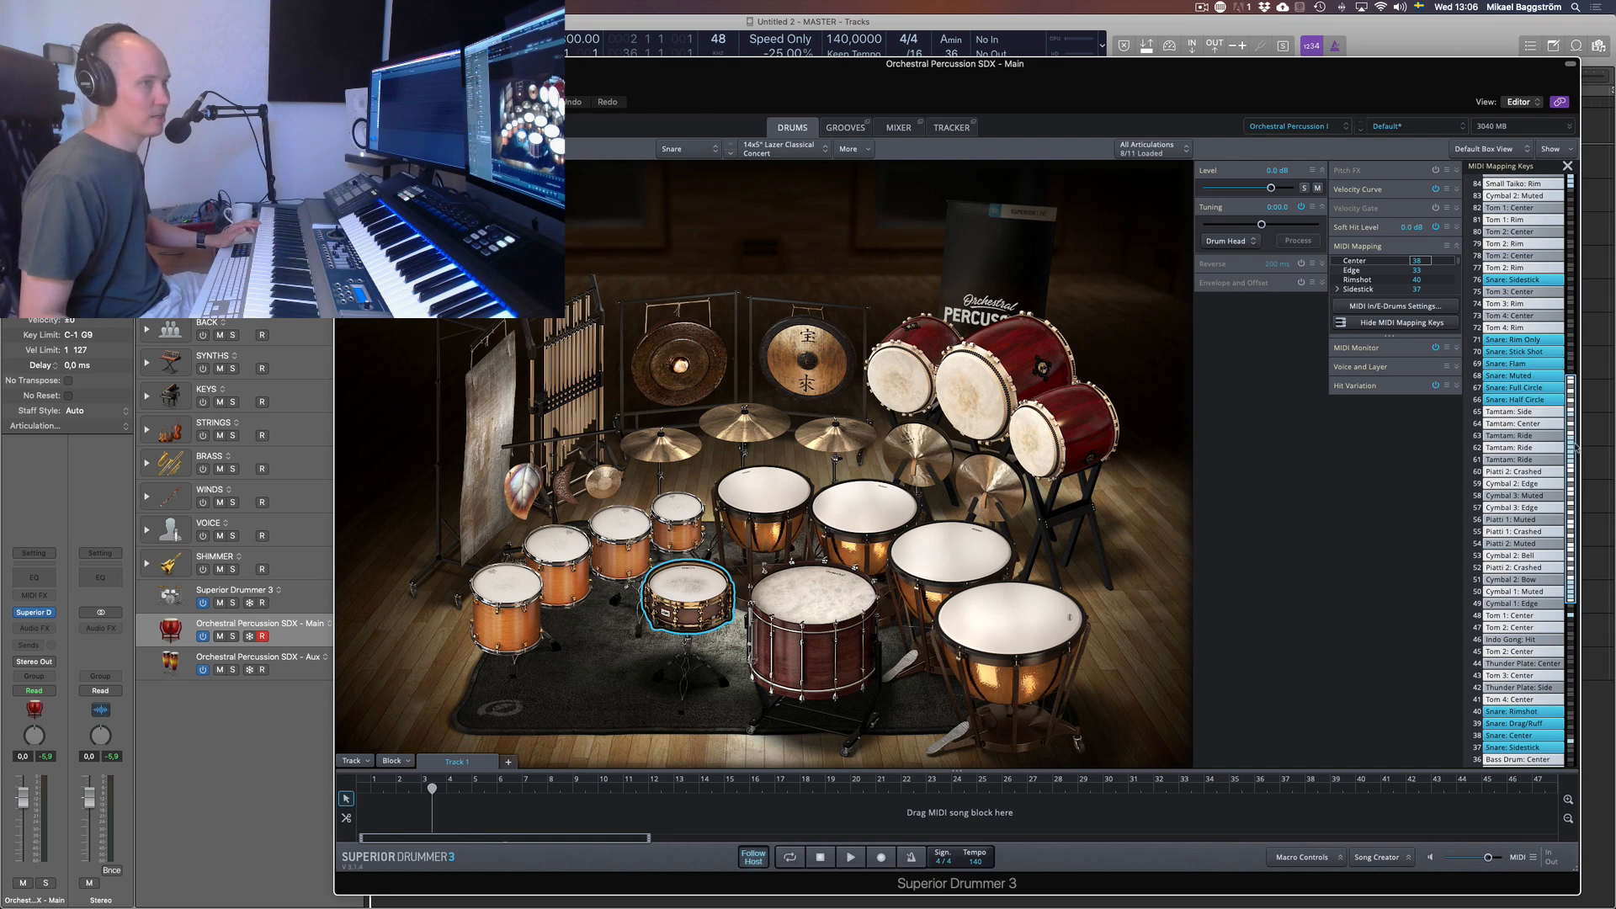
left_click_drag(1577, 447, 1581, 486)
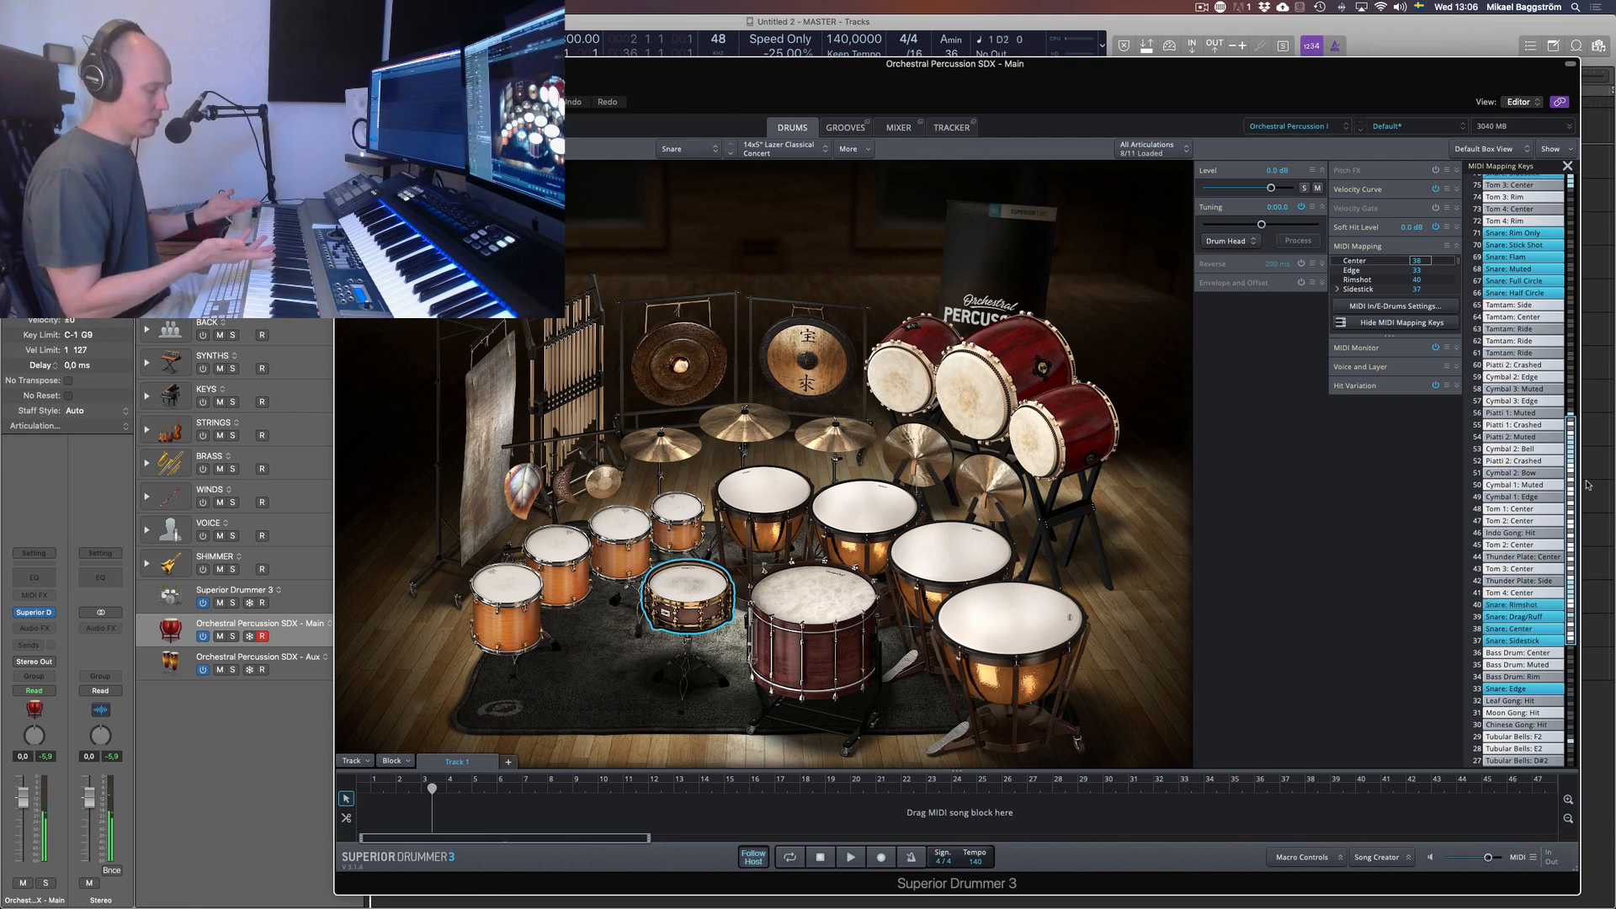
left_click_drag(1576, 486, 1575, 550)
Audition the snare, Timpani 3 and Cymbal 2 and view their MIDI mapping keys
left_click(802, 594)
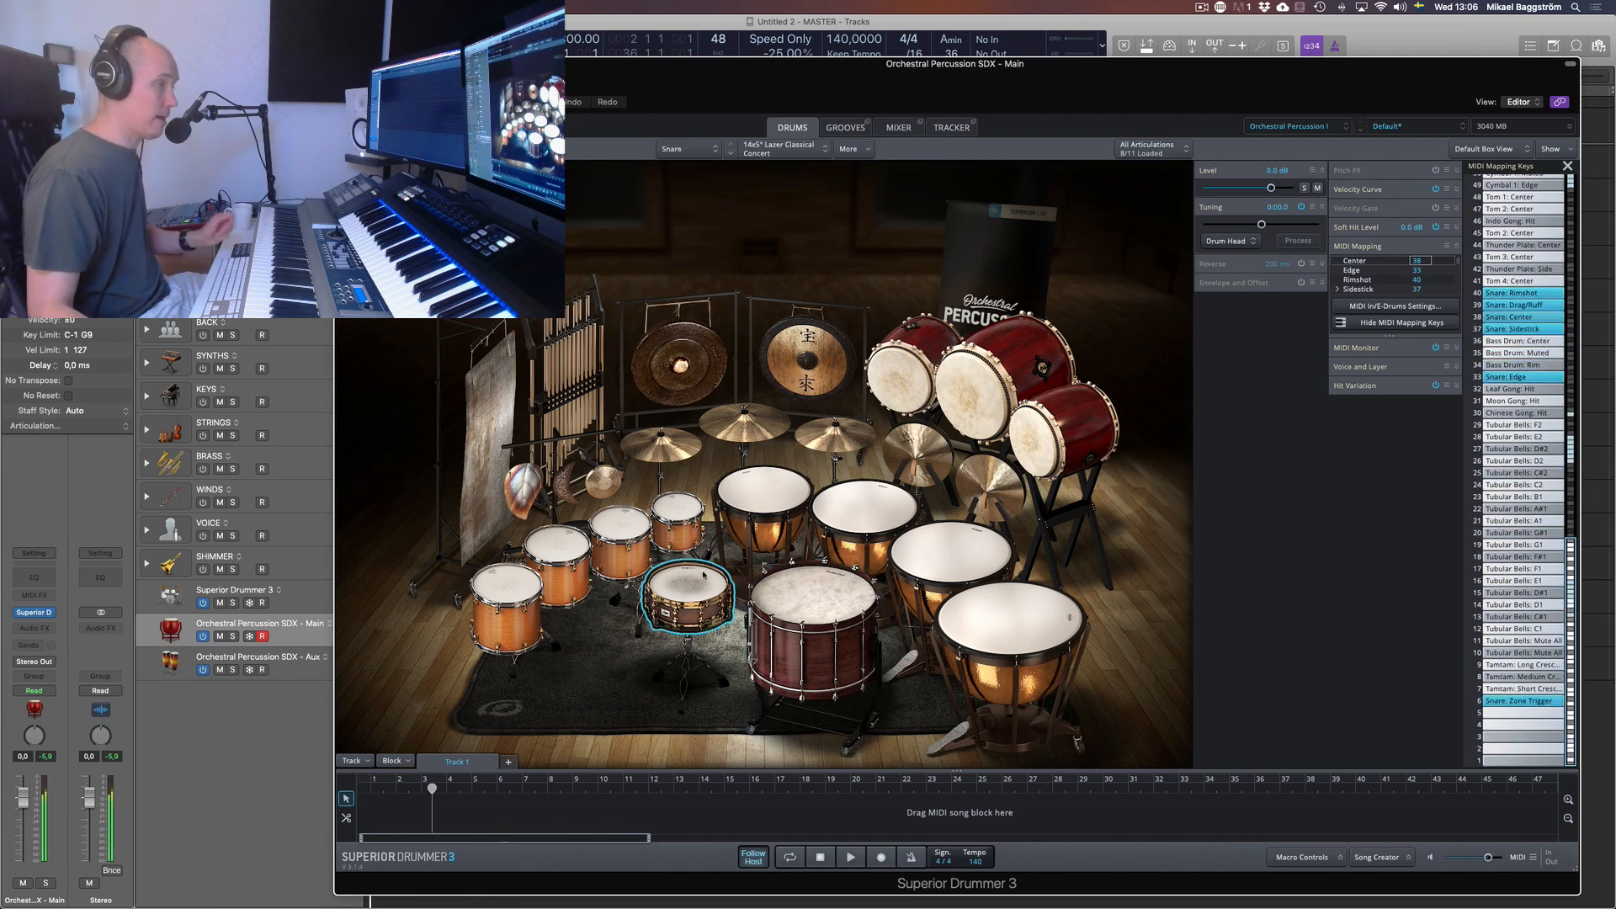
left_click(860, 514)
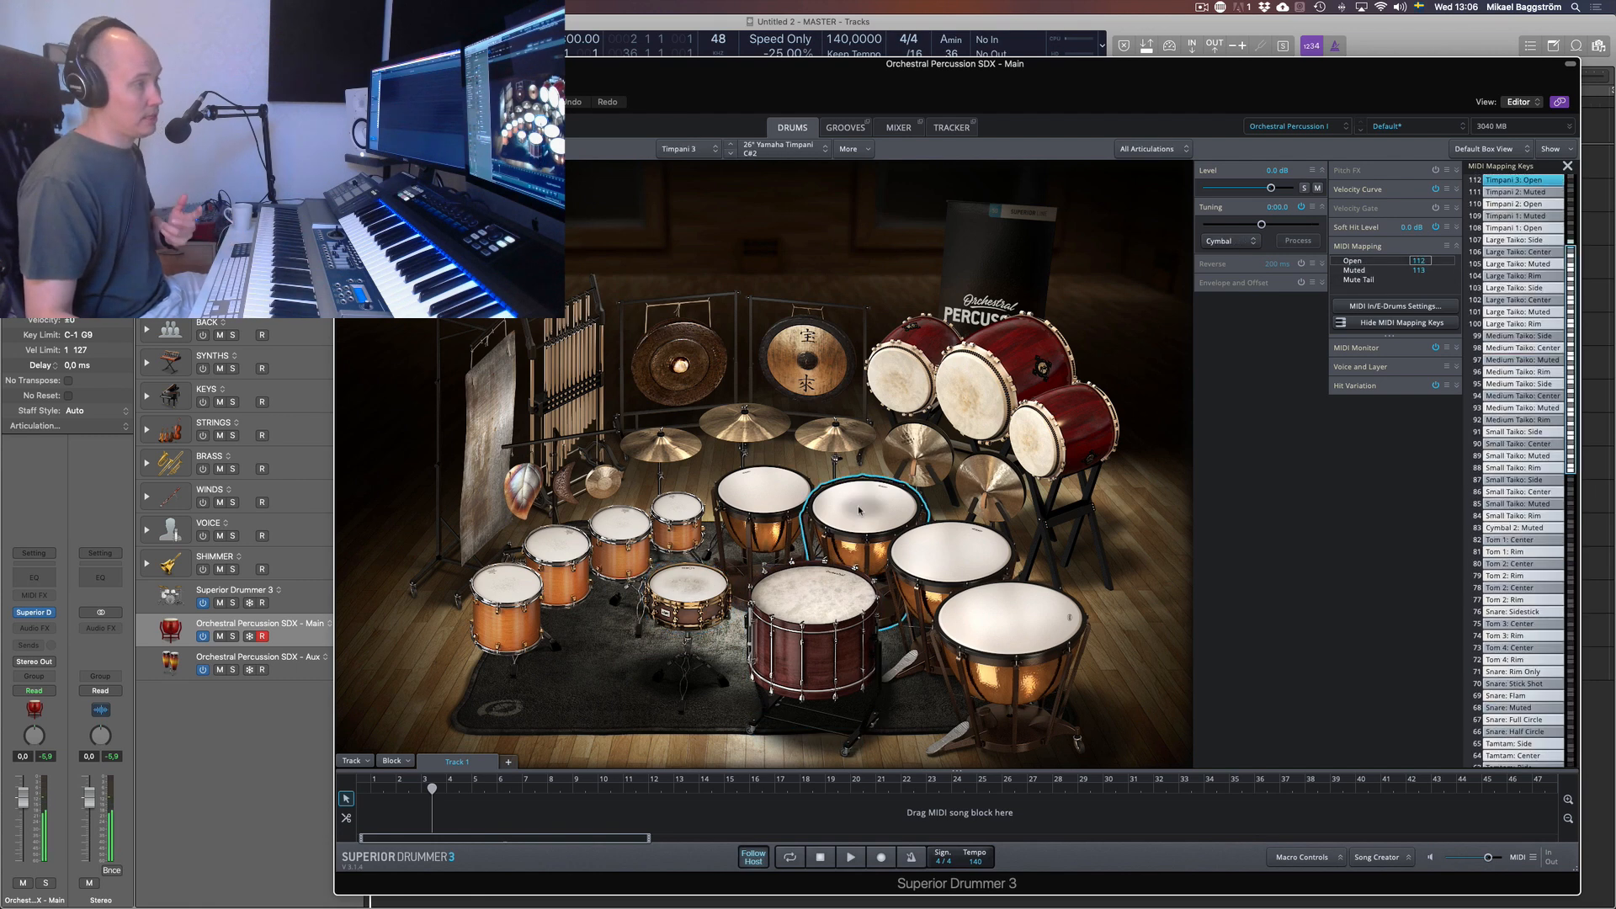
left_click(738, 426)
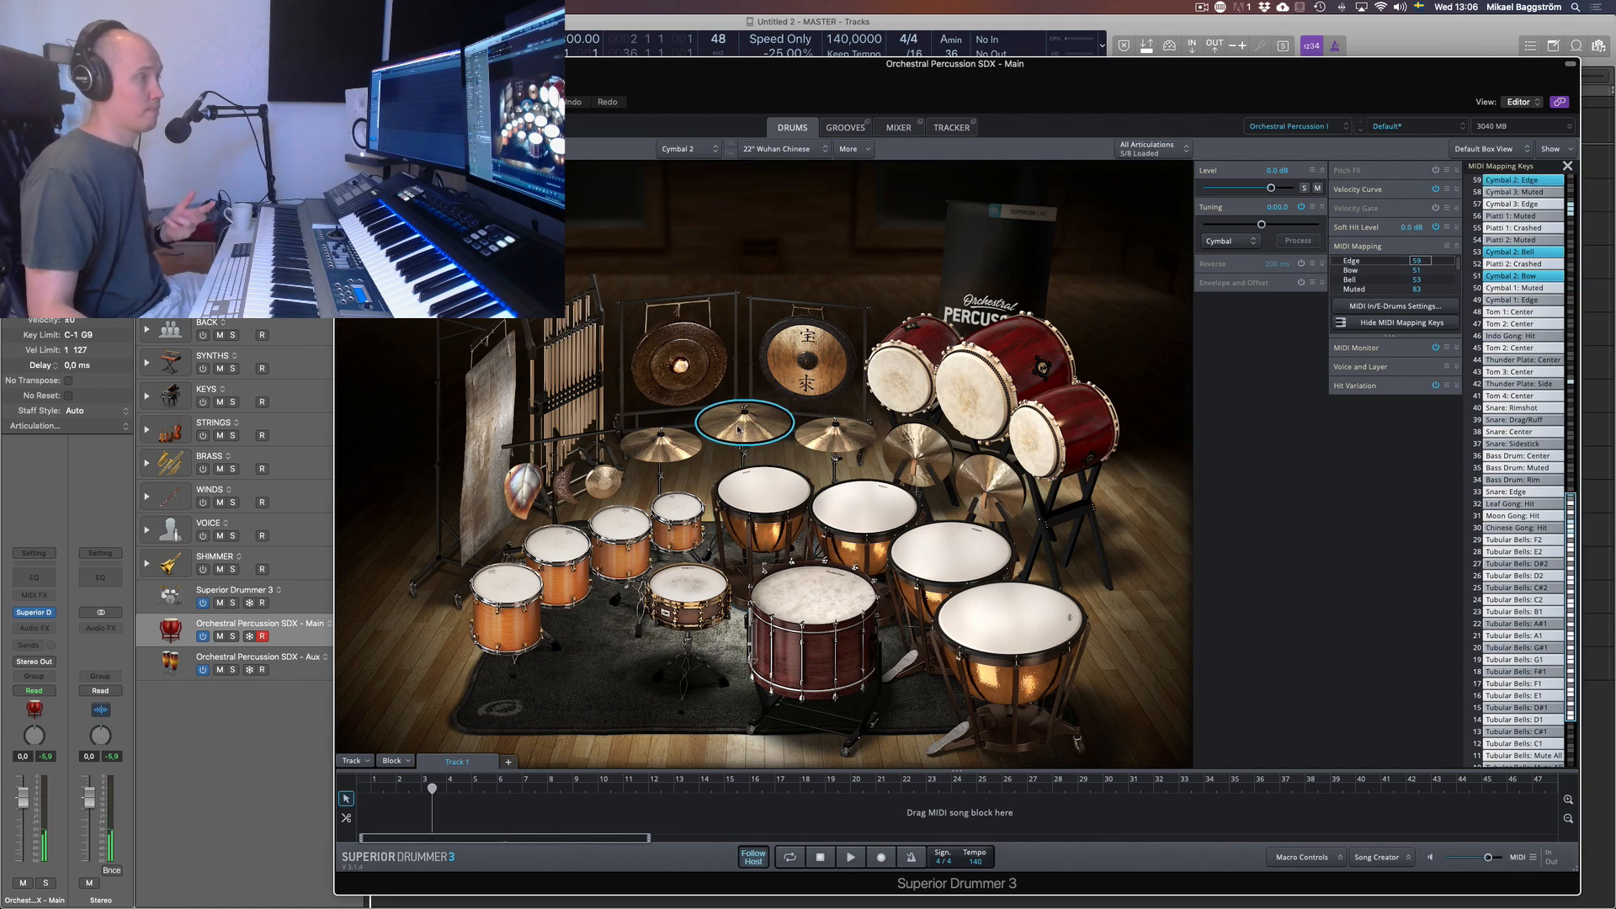
Audition Tom 1 through Tom 4 and the tubular bells, viewing the MIDI keys assigned to each
left_click(684, 510)
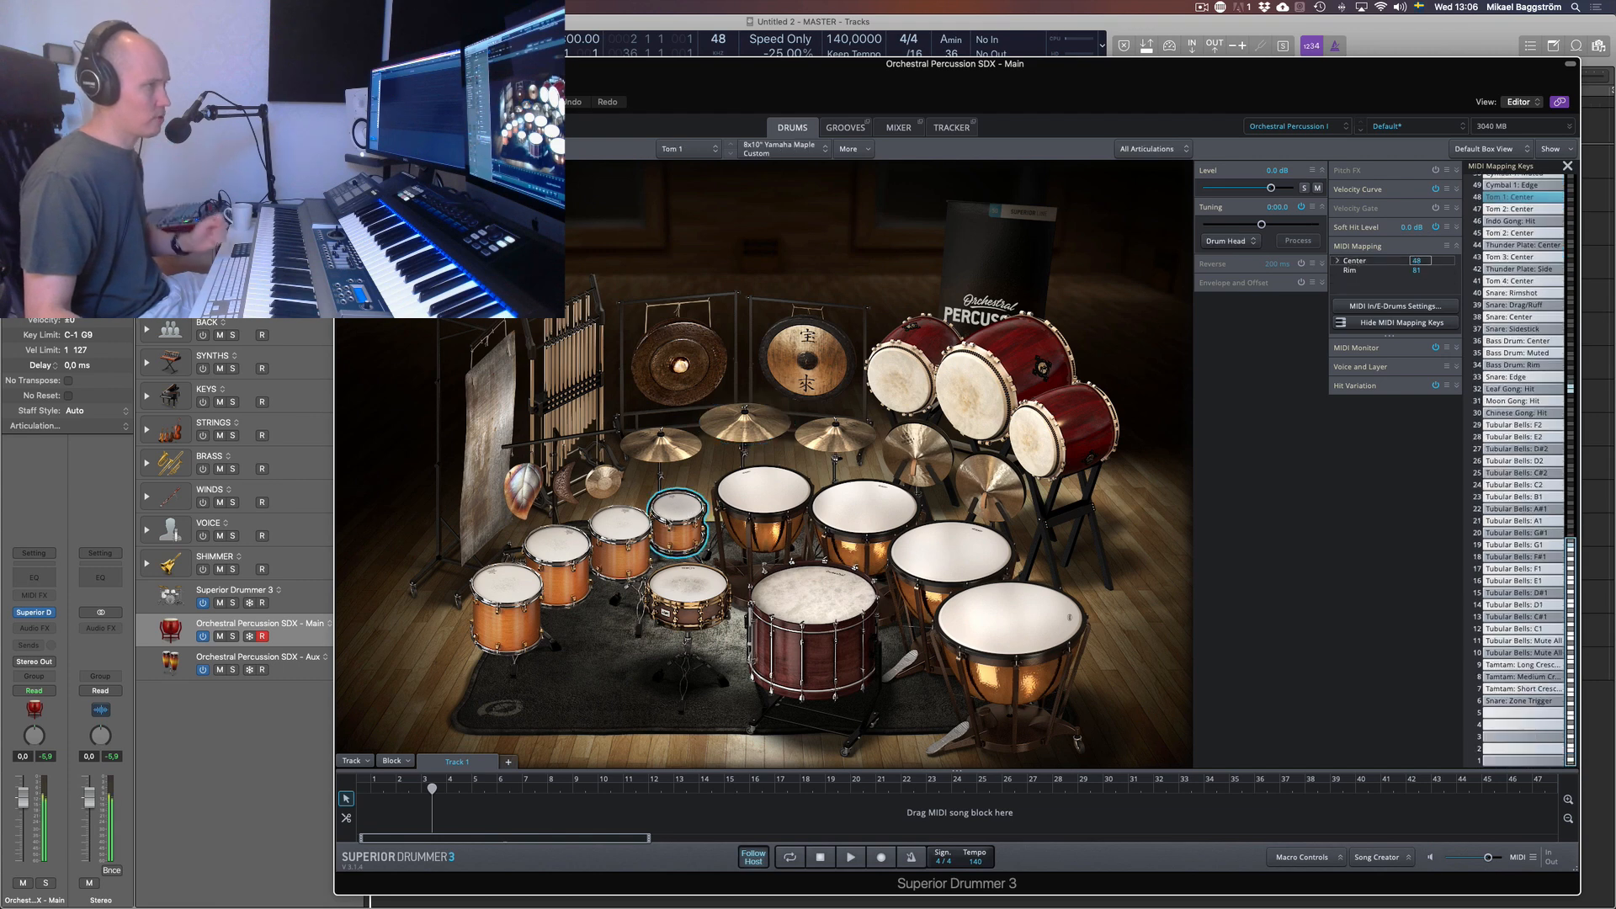
left_click(623, 525)
left_click(559, 546)
left_click(507, 583)
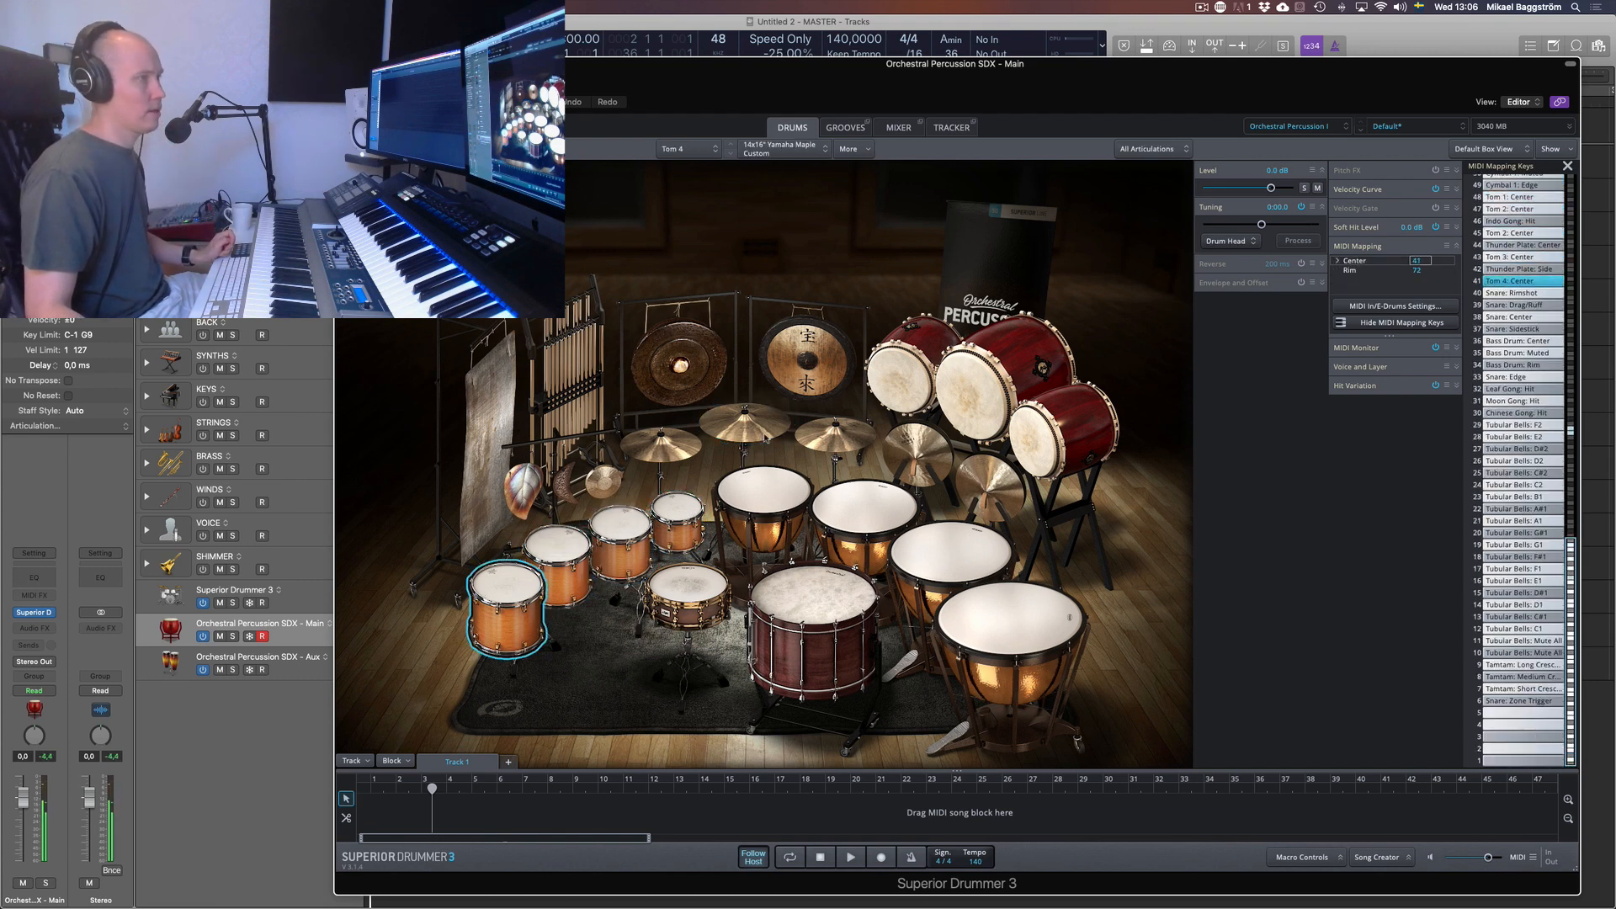
left_click(559, 378)
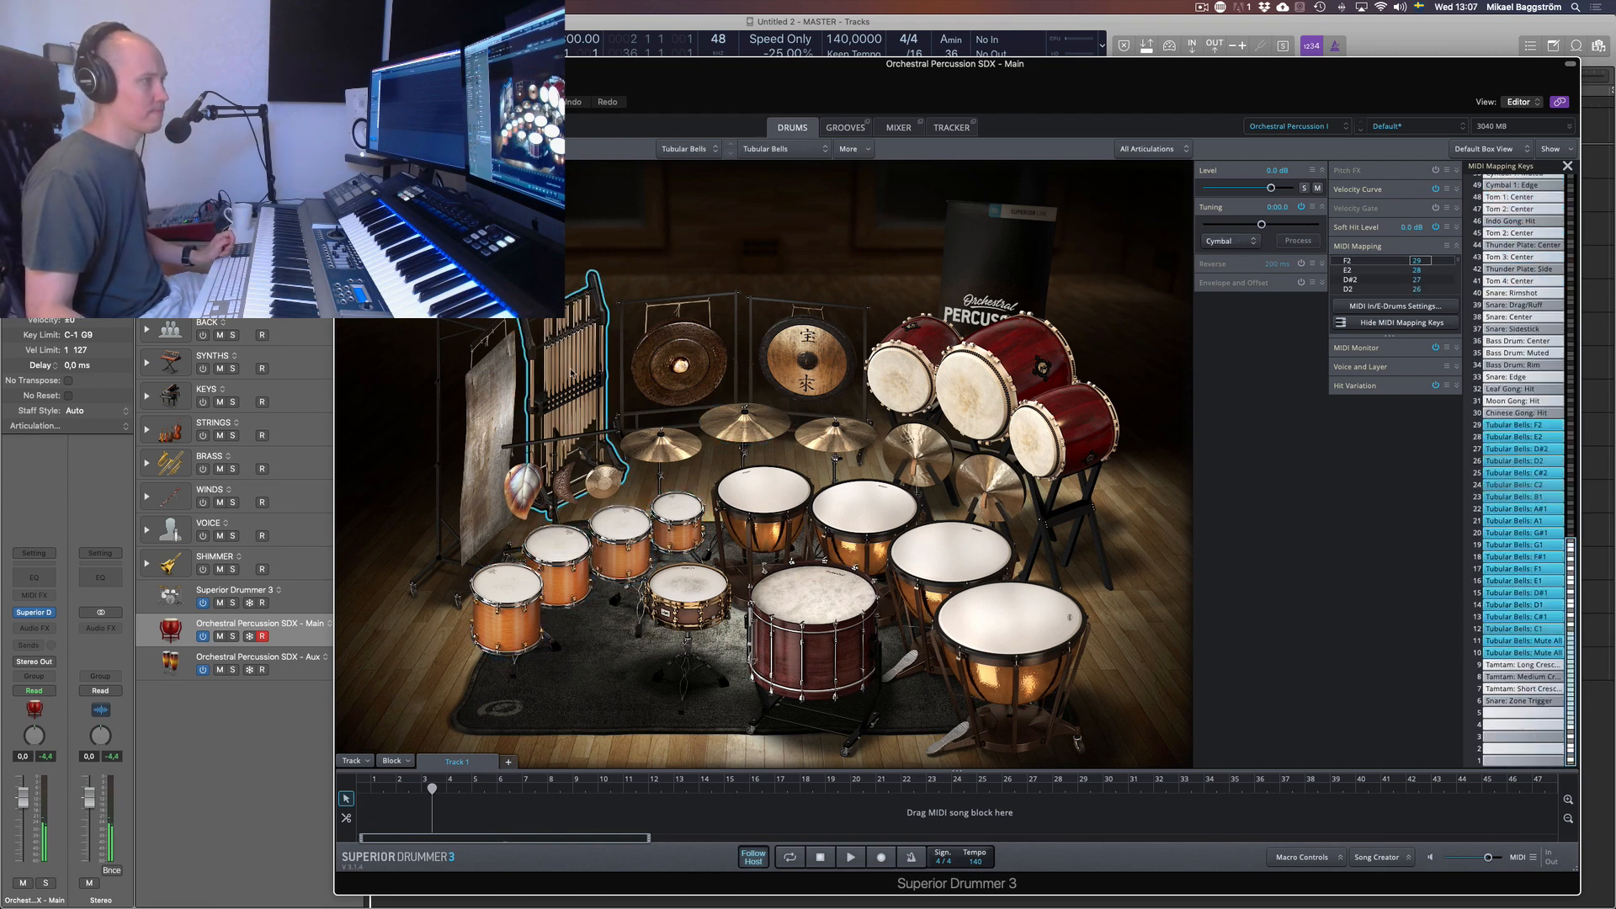
Audition the three hanging cymbals, both pairs of piatti, Cymbal 2 again and the small Chinese gong with their MIDI mappings
left_click(673, 450)
left_click(745, 423)
left_click(836, 434)
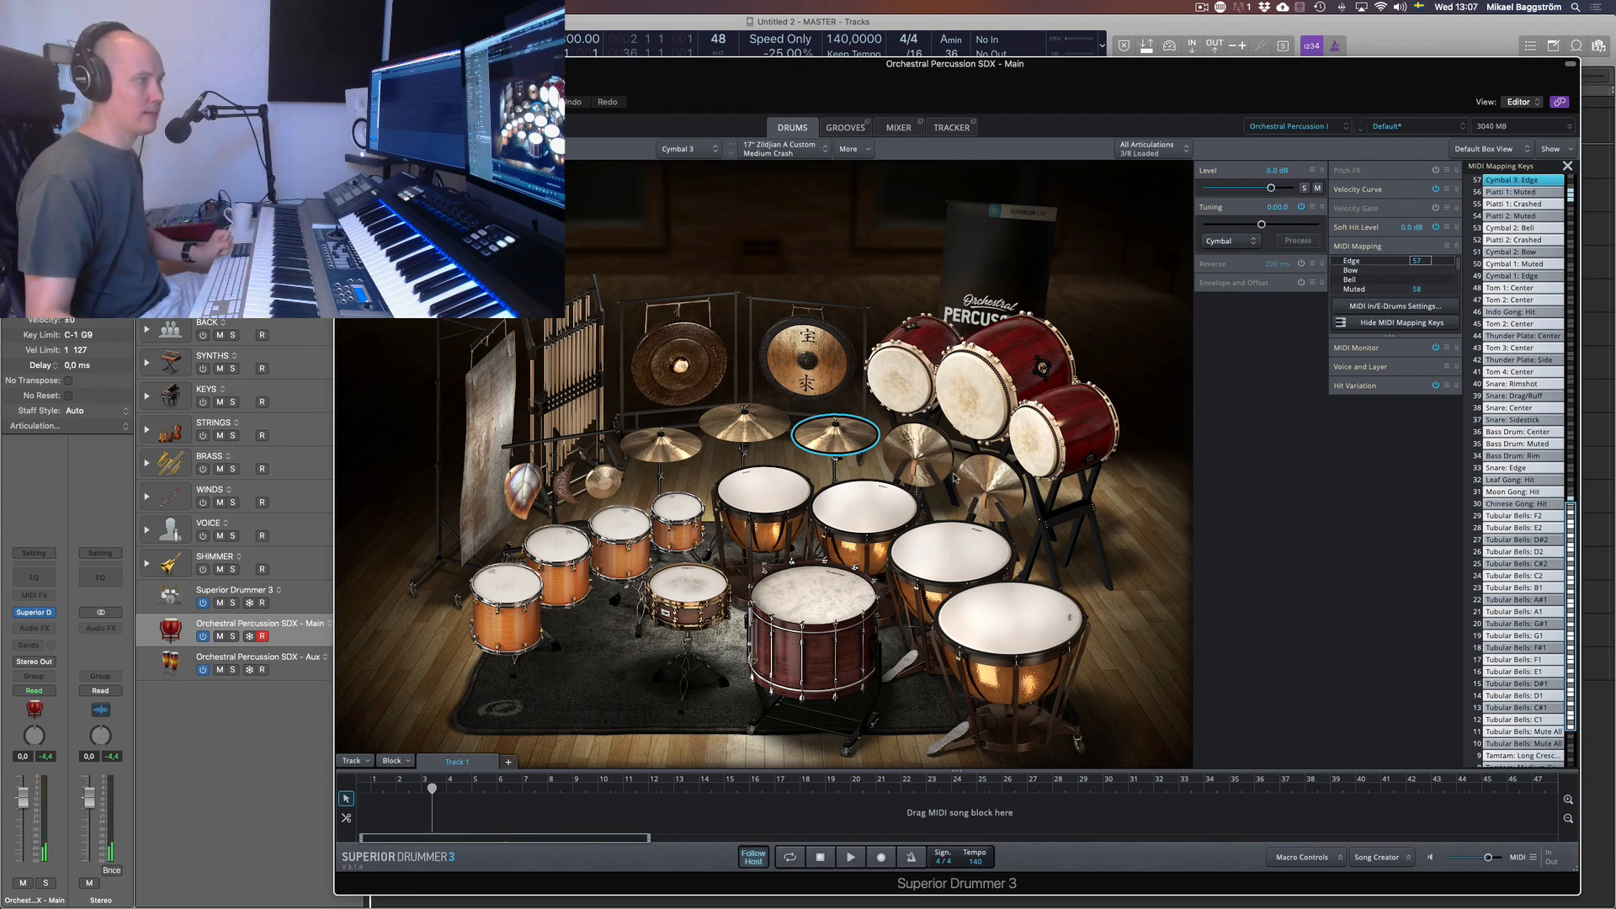
left_click(932, 457)
left_click(983, 489)
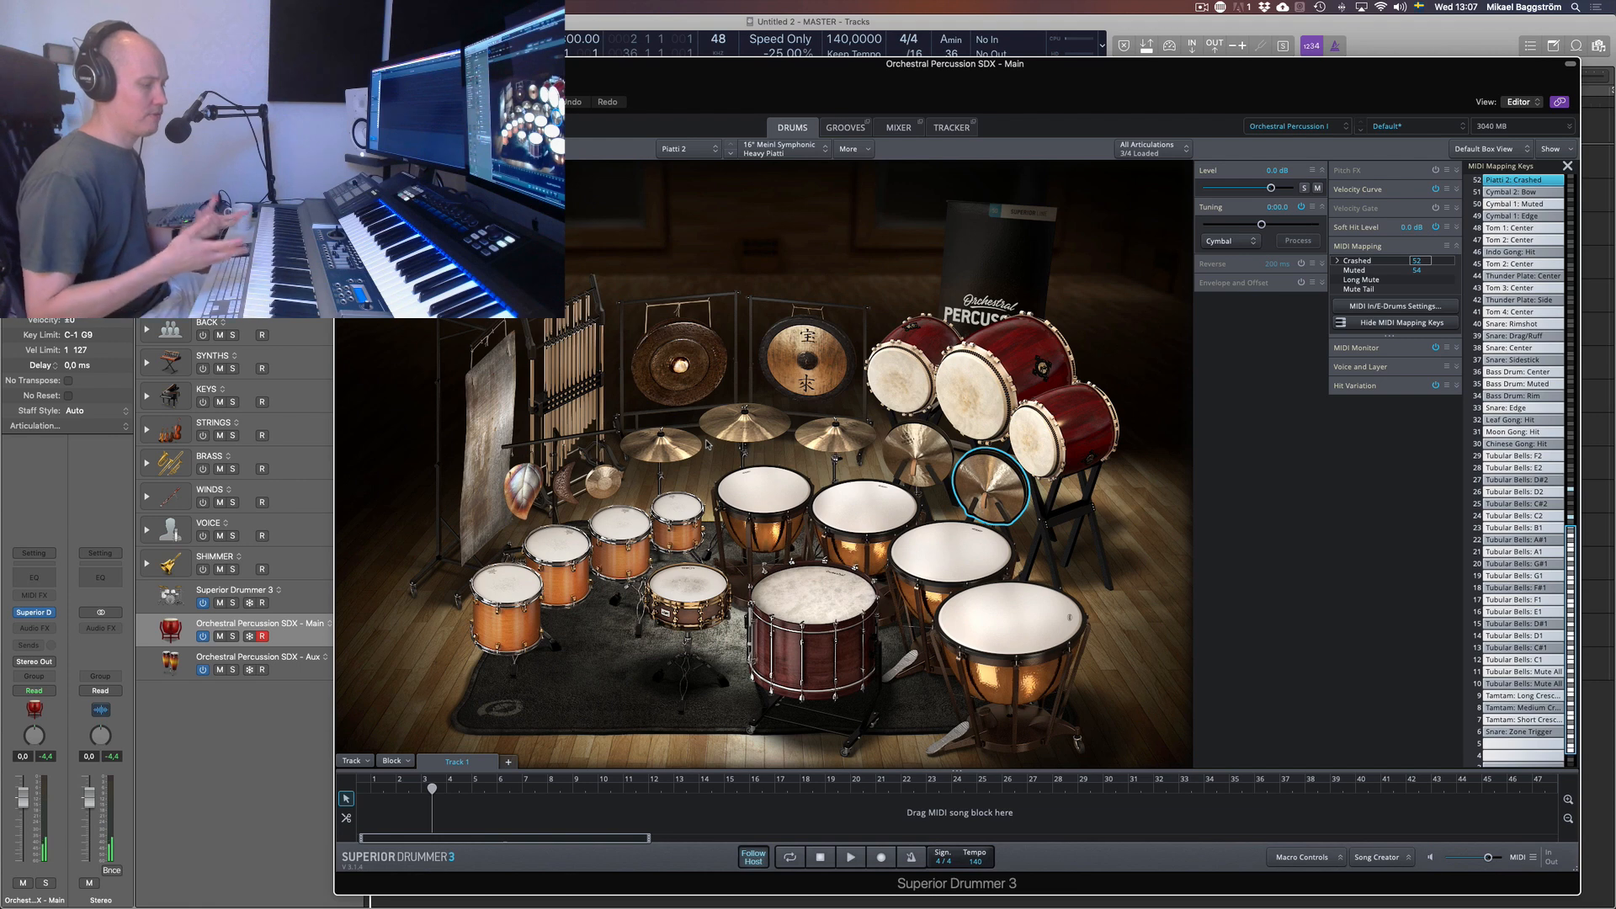
left_click(746, 428)
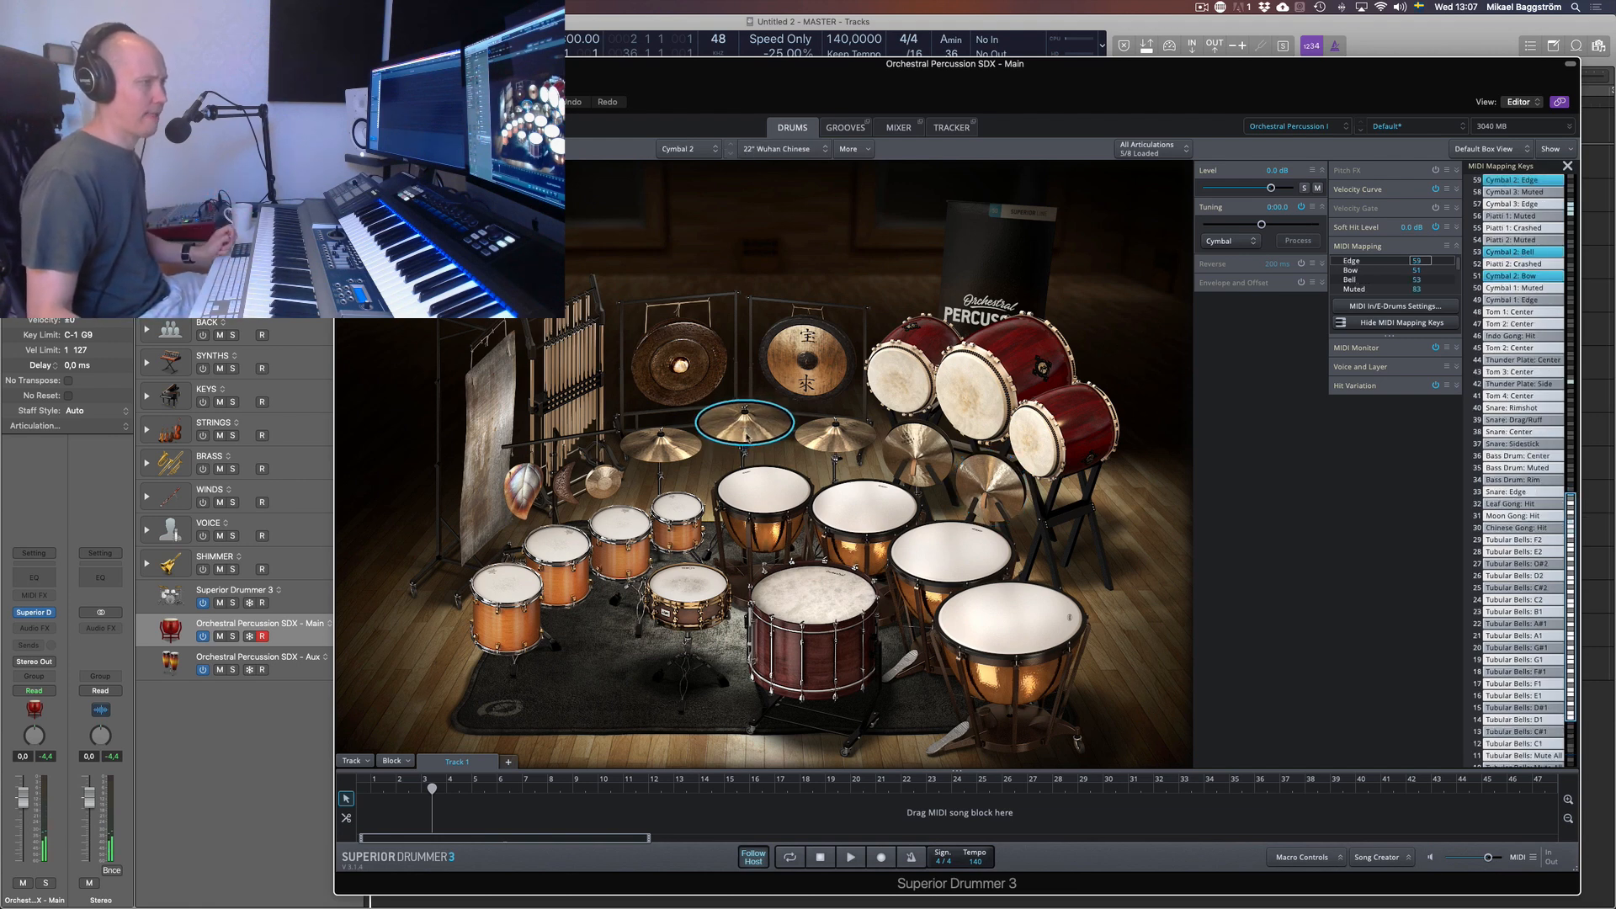
left_click(602, 492)
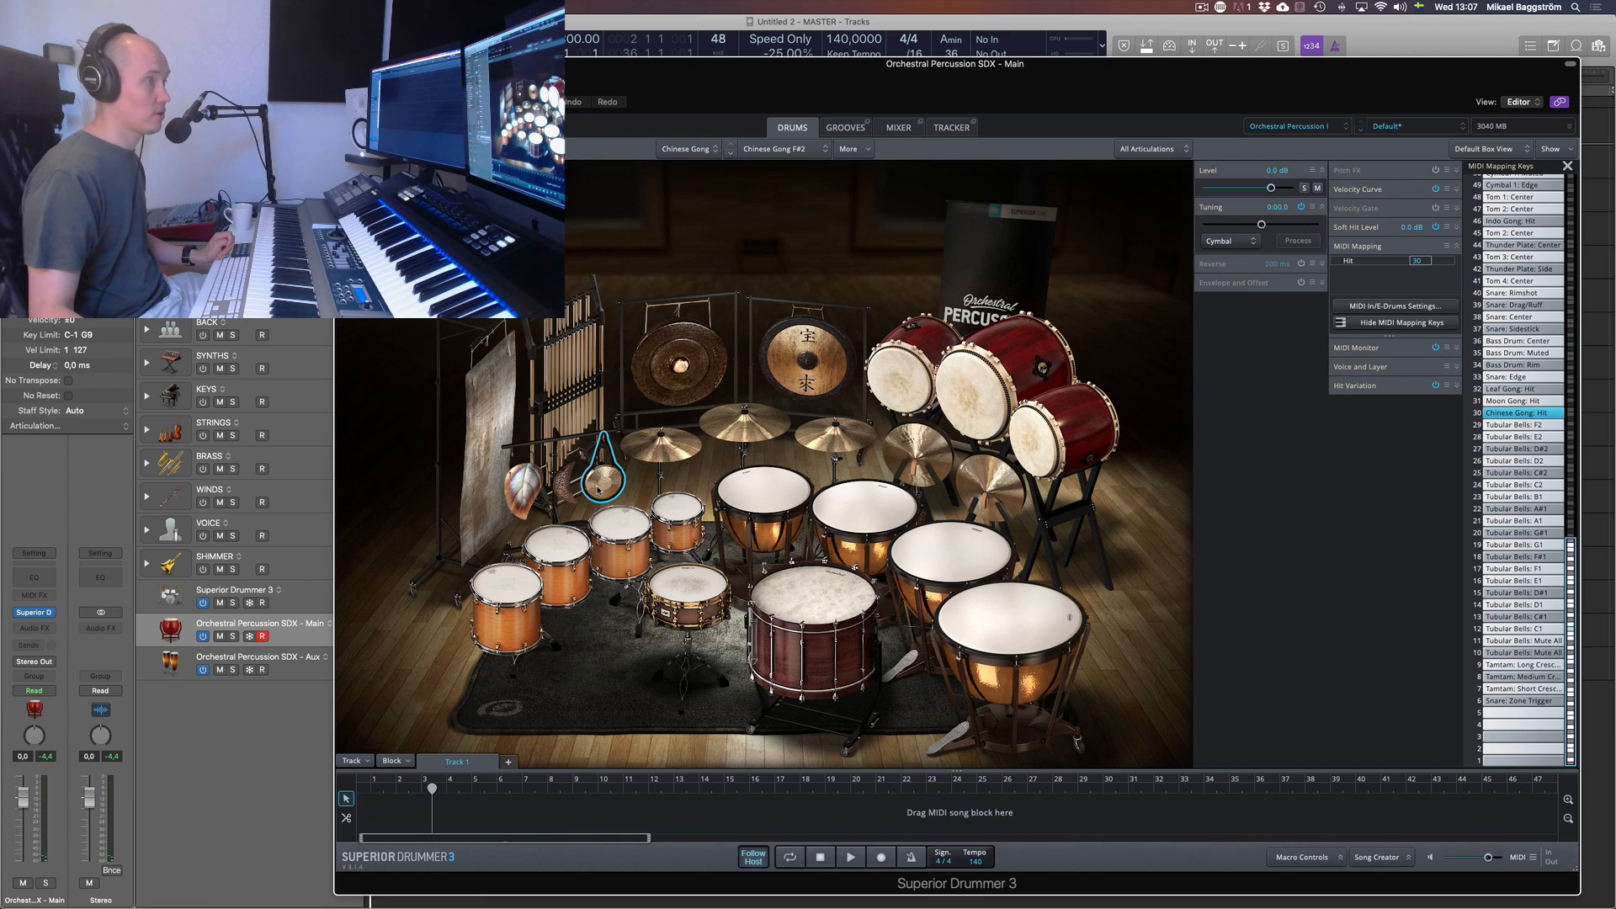
Audition the Chinese gong, moon gong, leaf gong, tubular bells and thunder plate, viewing the MIDI keys assigned to each
left_click(598, 488)
left_click(564, 497)
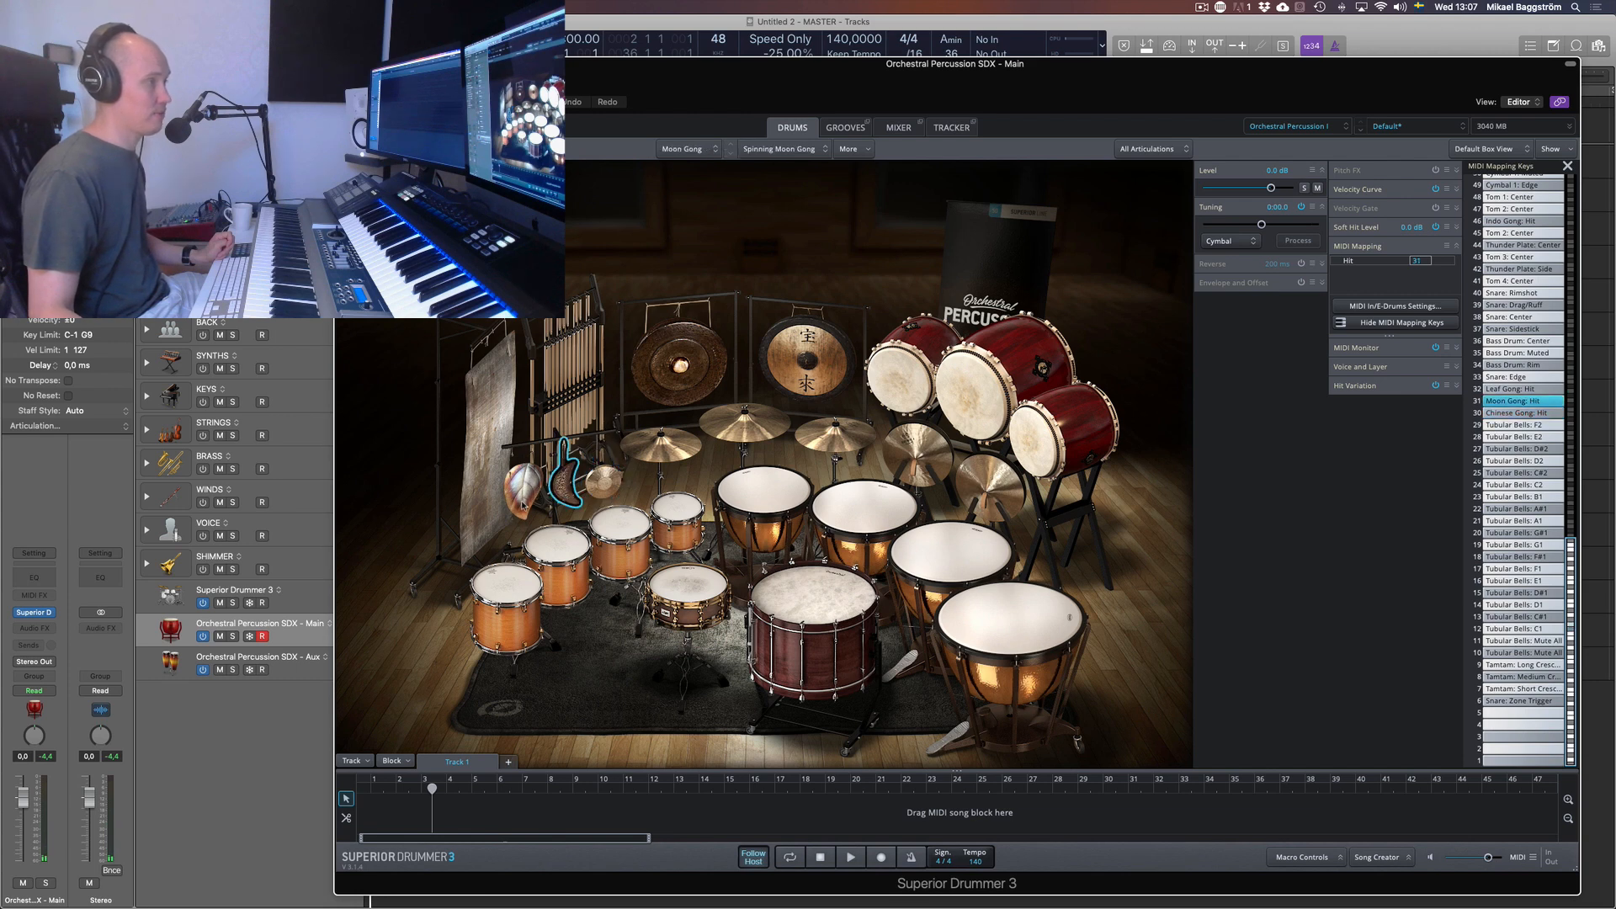
left_click(522, 495)
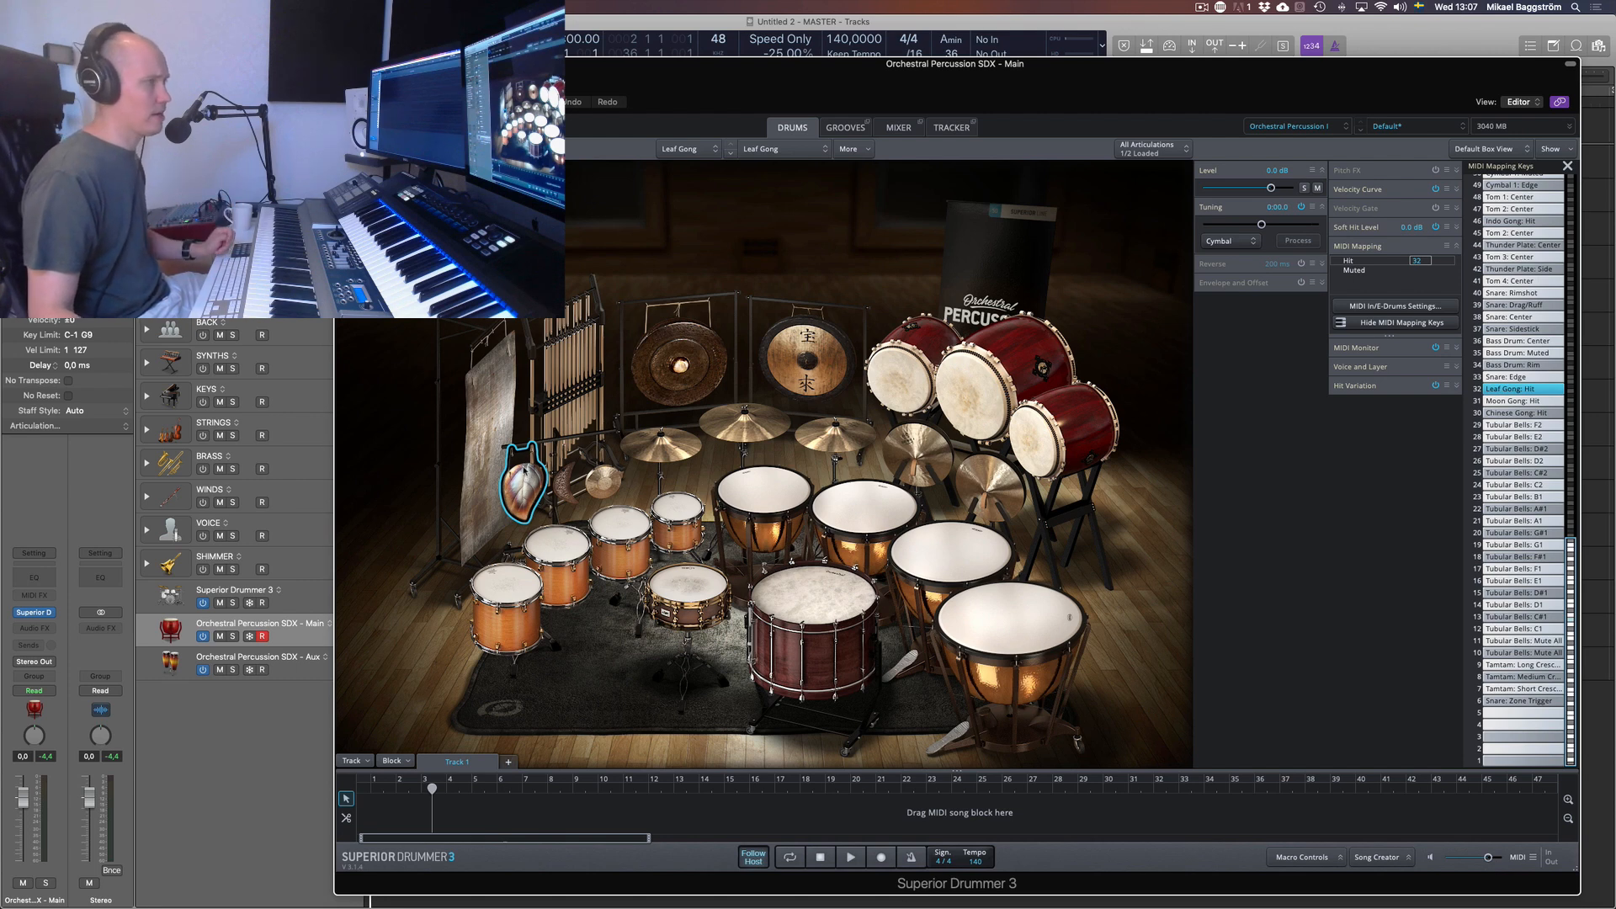
left_click(554, 376)
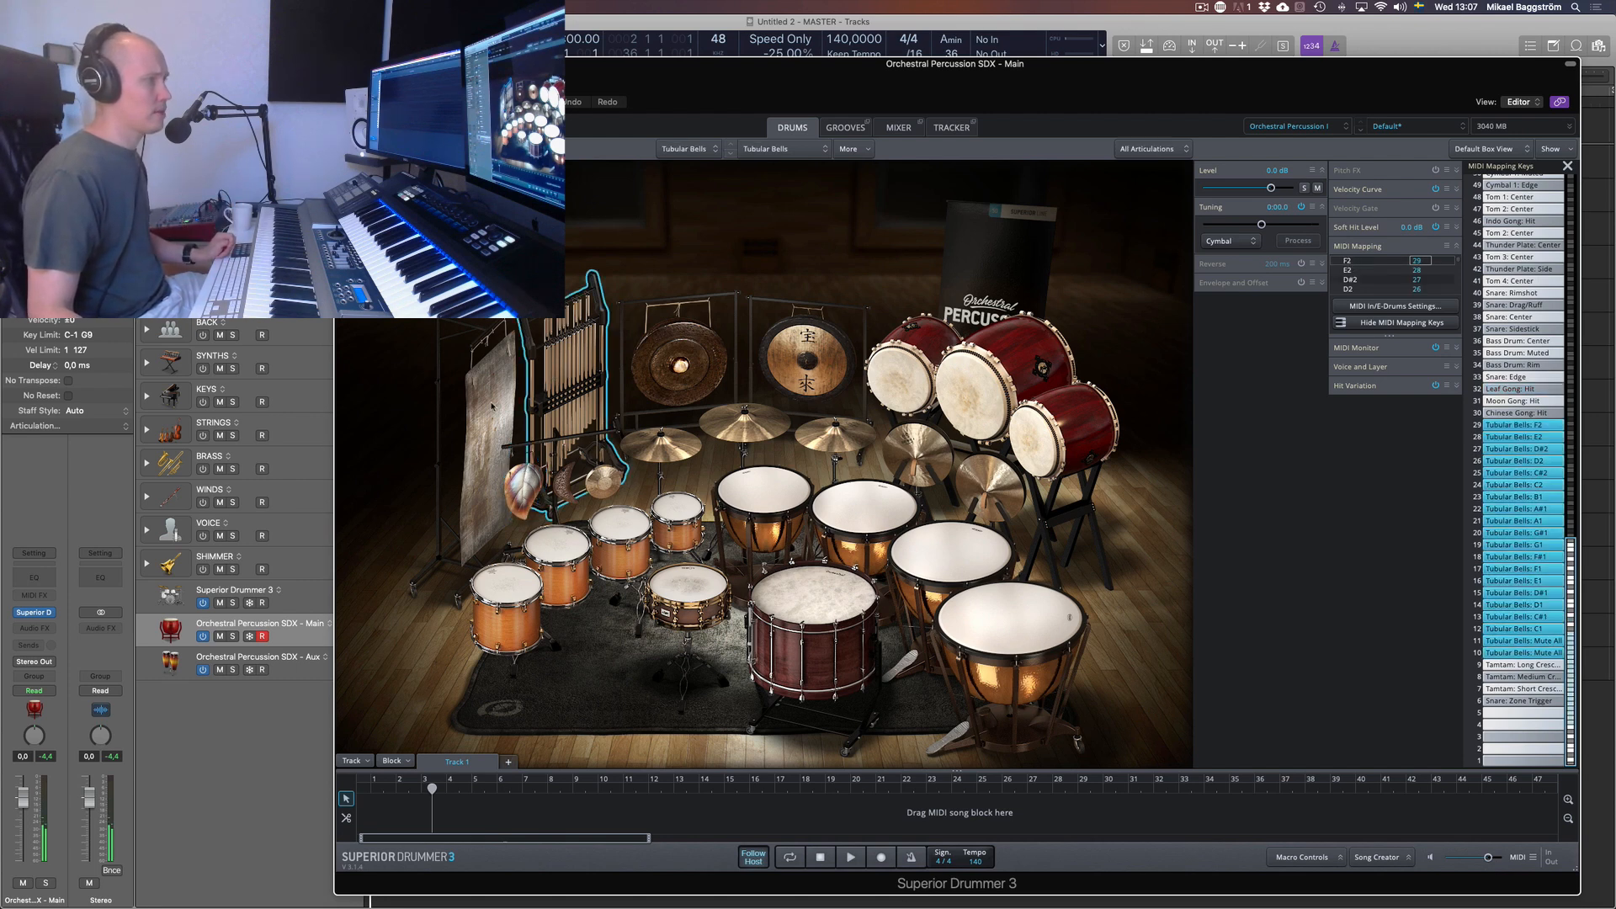
left_click(491, 410)
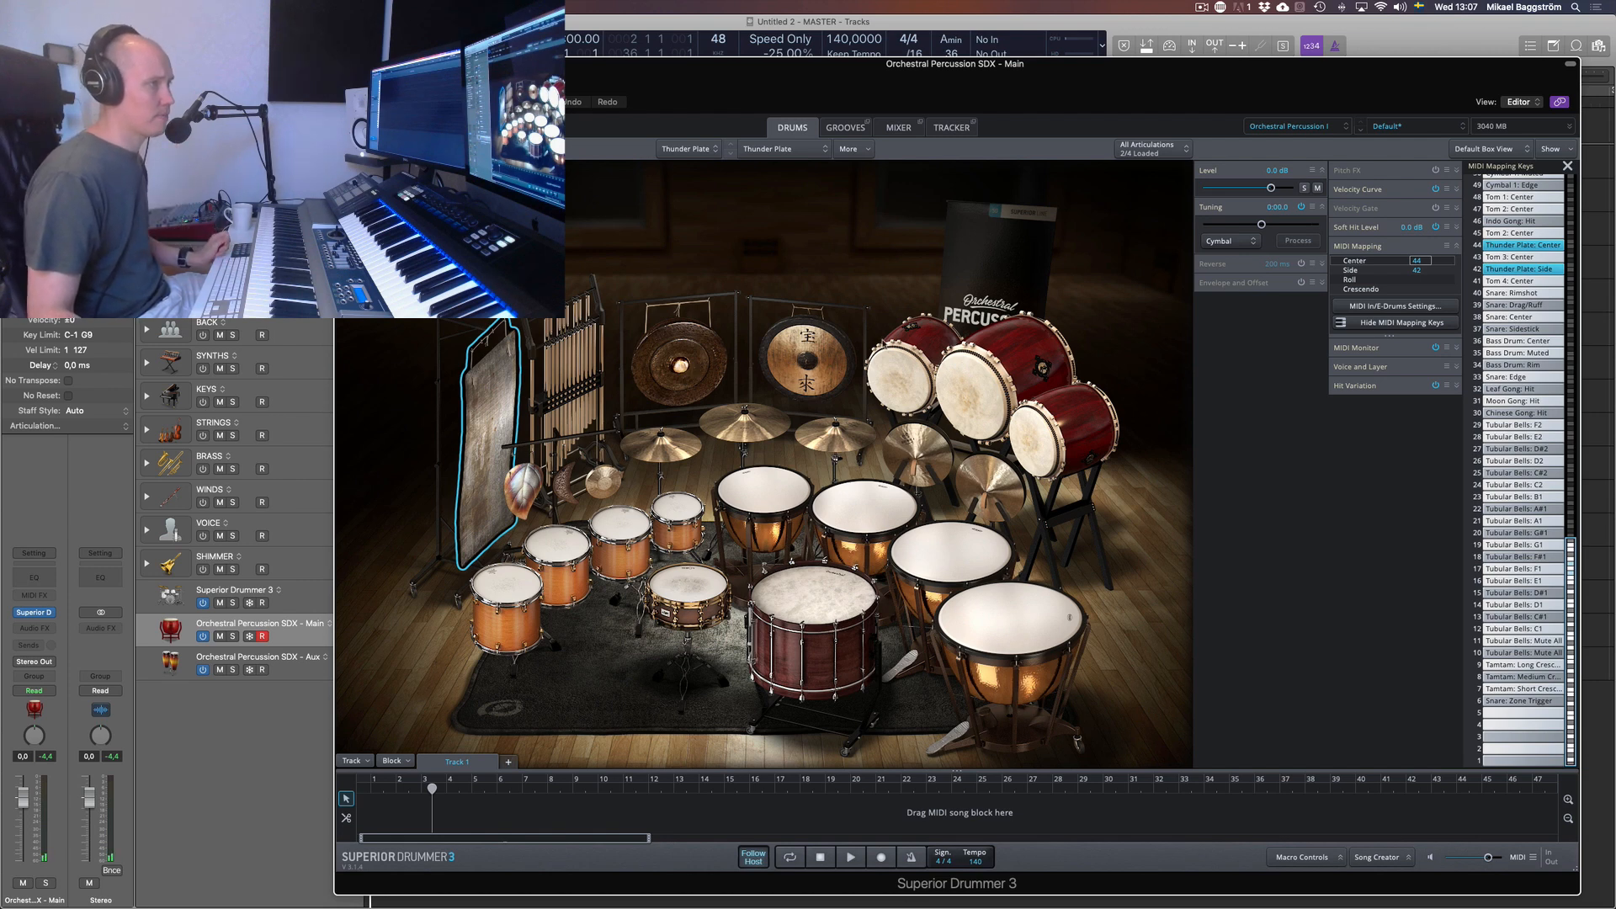
Audition the tamtam, the Indo gong and the medium taiko, viewing their MIDI mapping keys
left_click(810, 357)
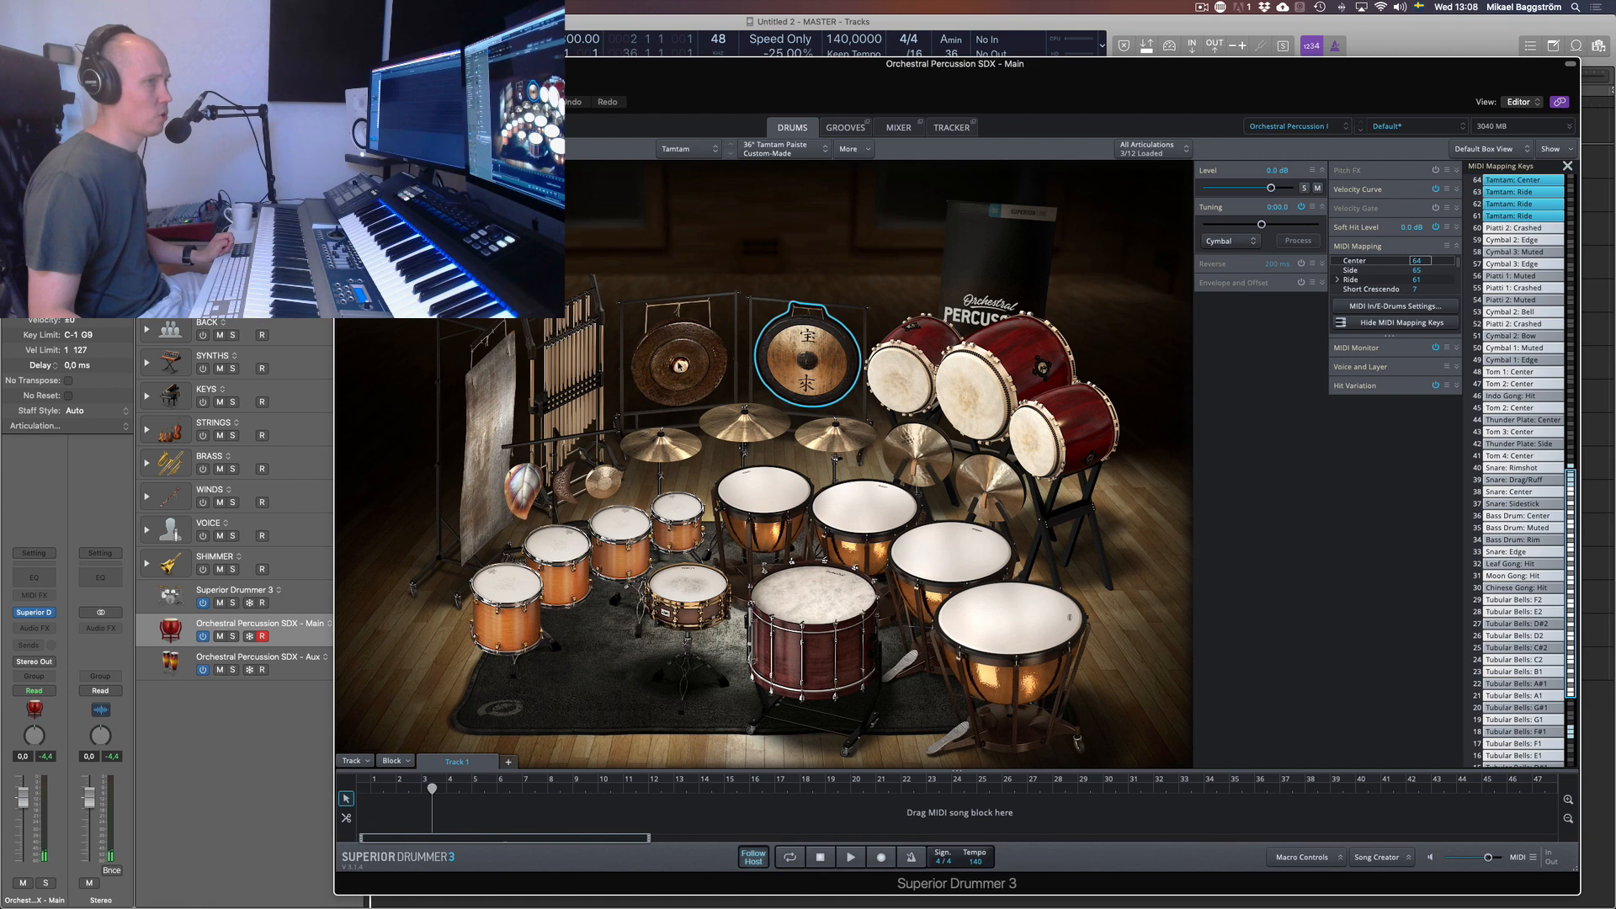
left_click(679, 365)
left_click(679, 365)
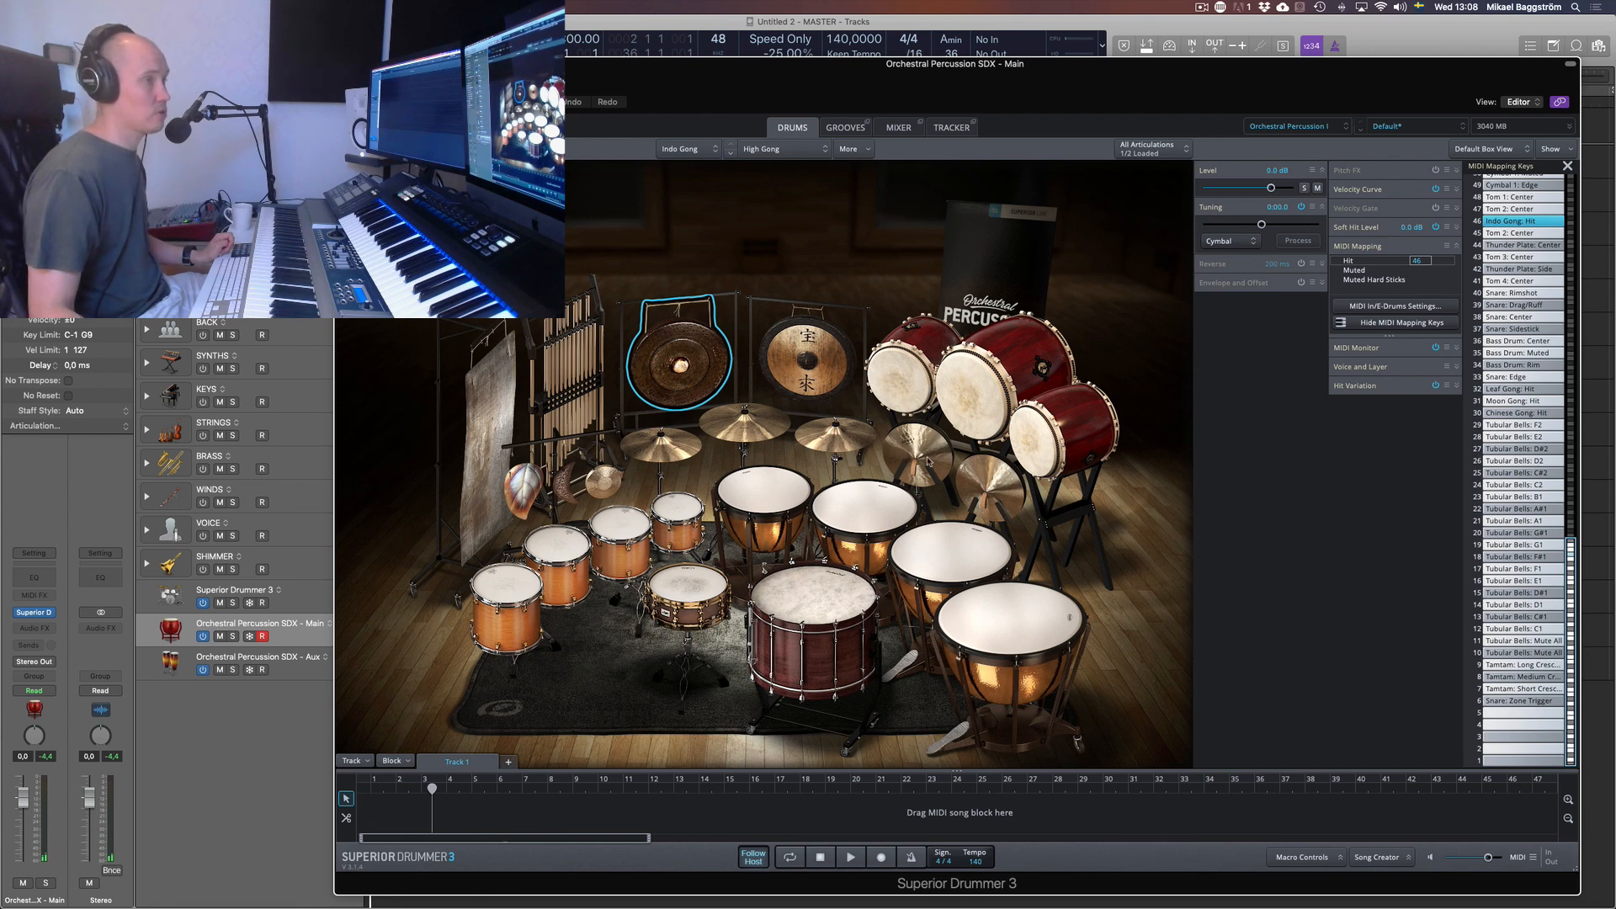
left_click(907, 384)
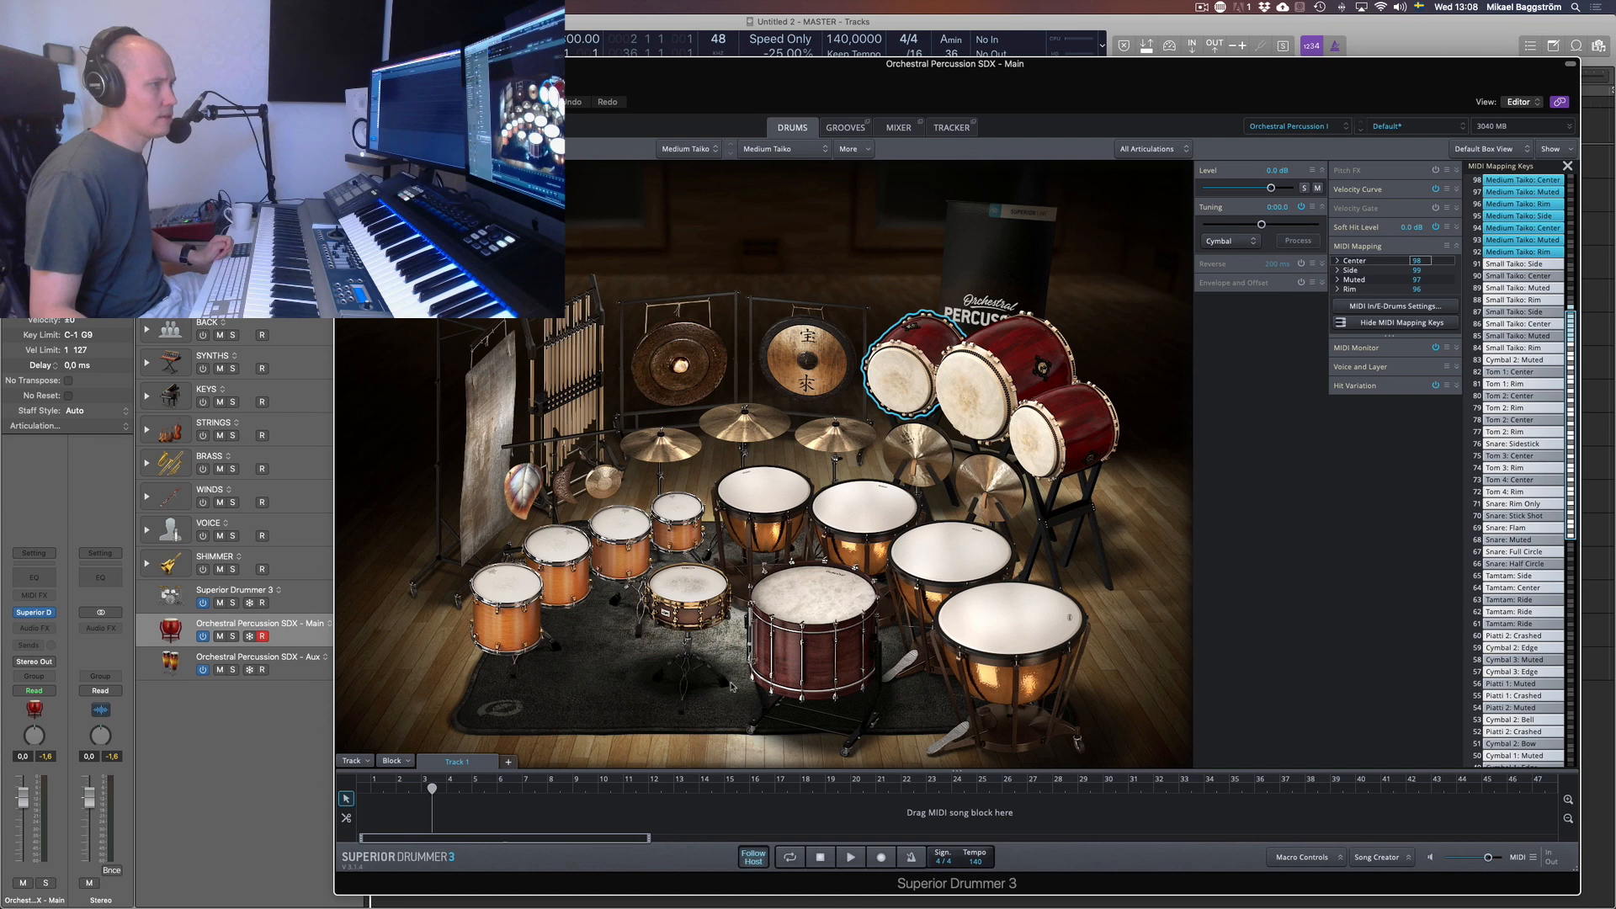
Try the 36" Bergerault bass drum with the Hard Beater and the Soft Beater
left_click(764, 627)
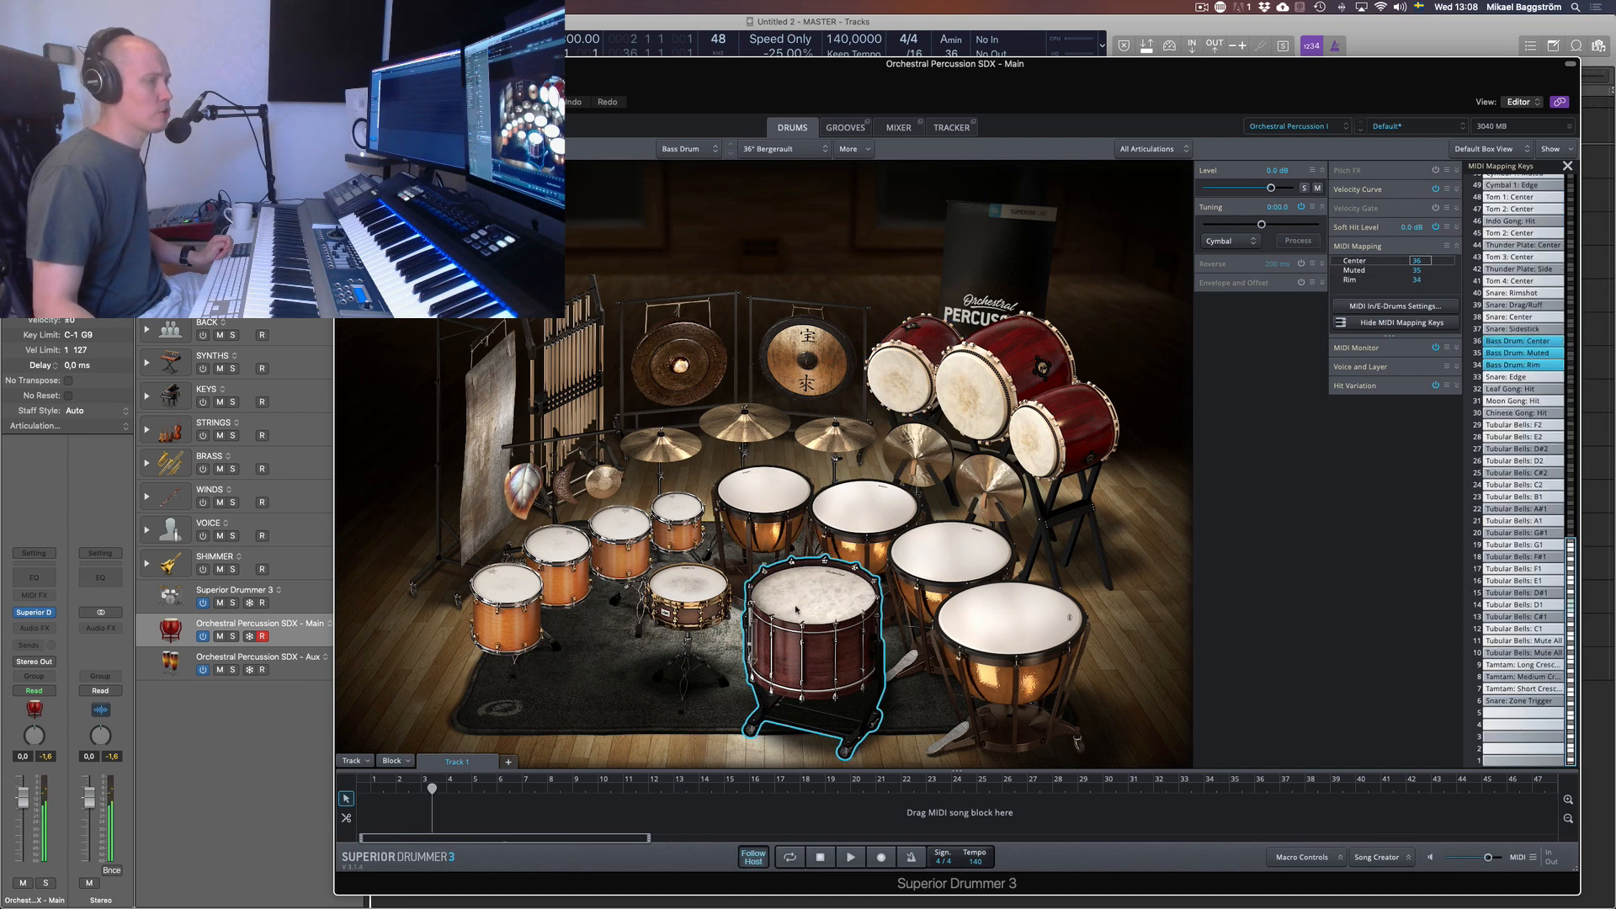
right_click(794, 603)
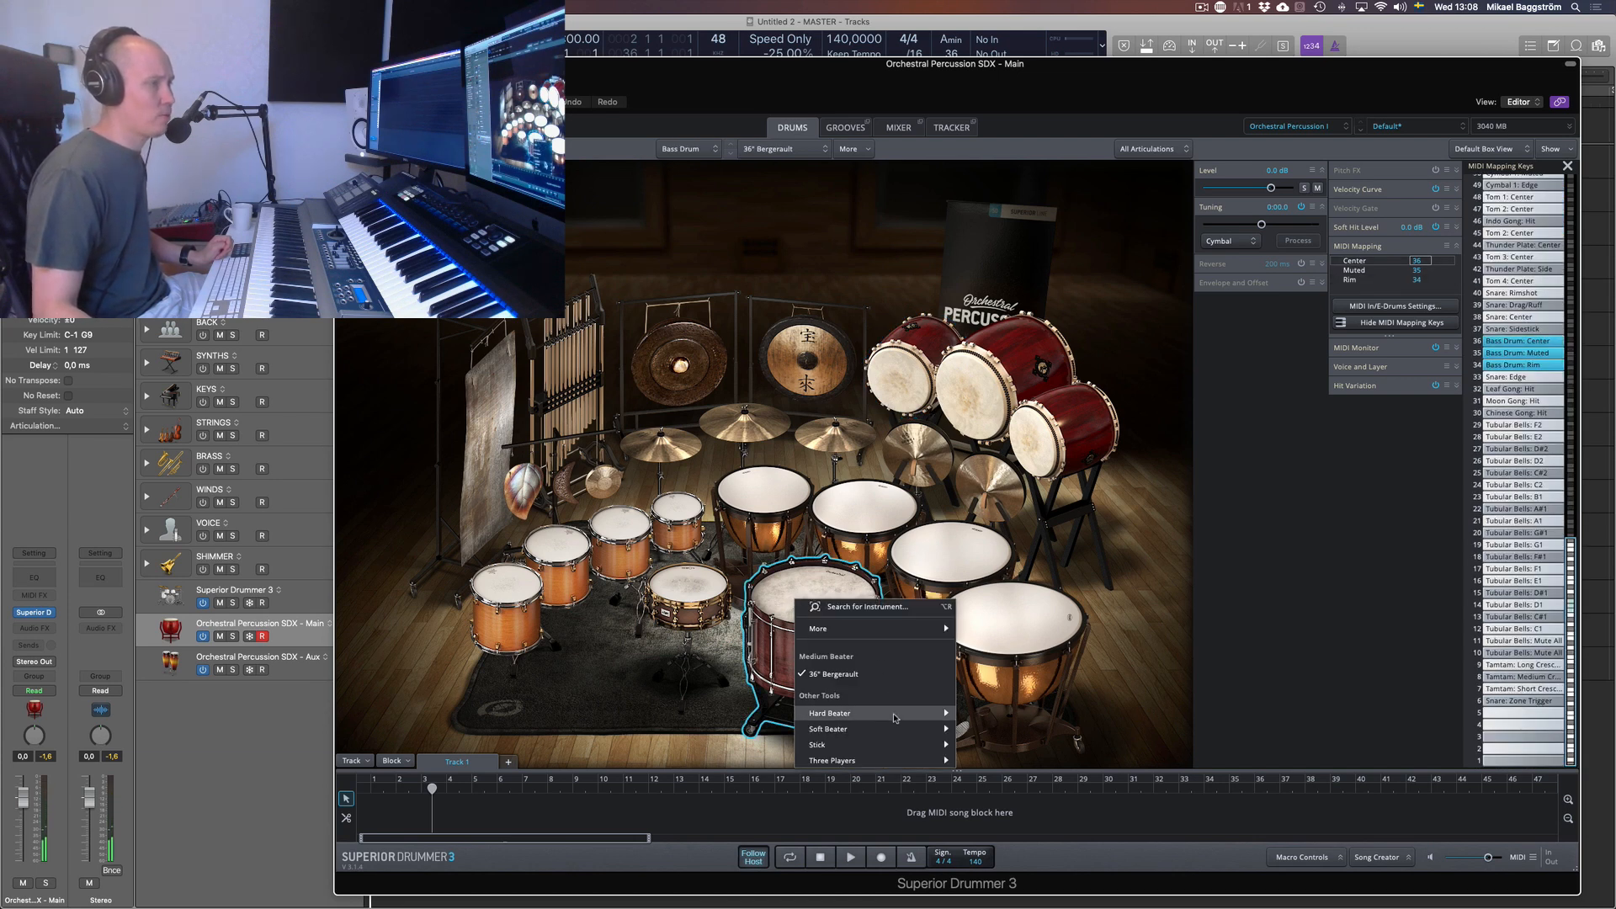
mouse_move(895, 717)
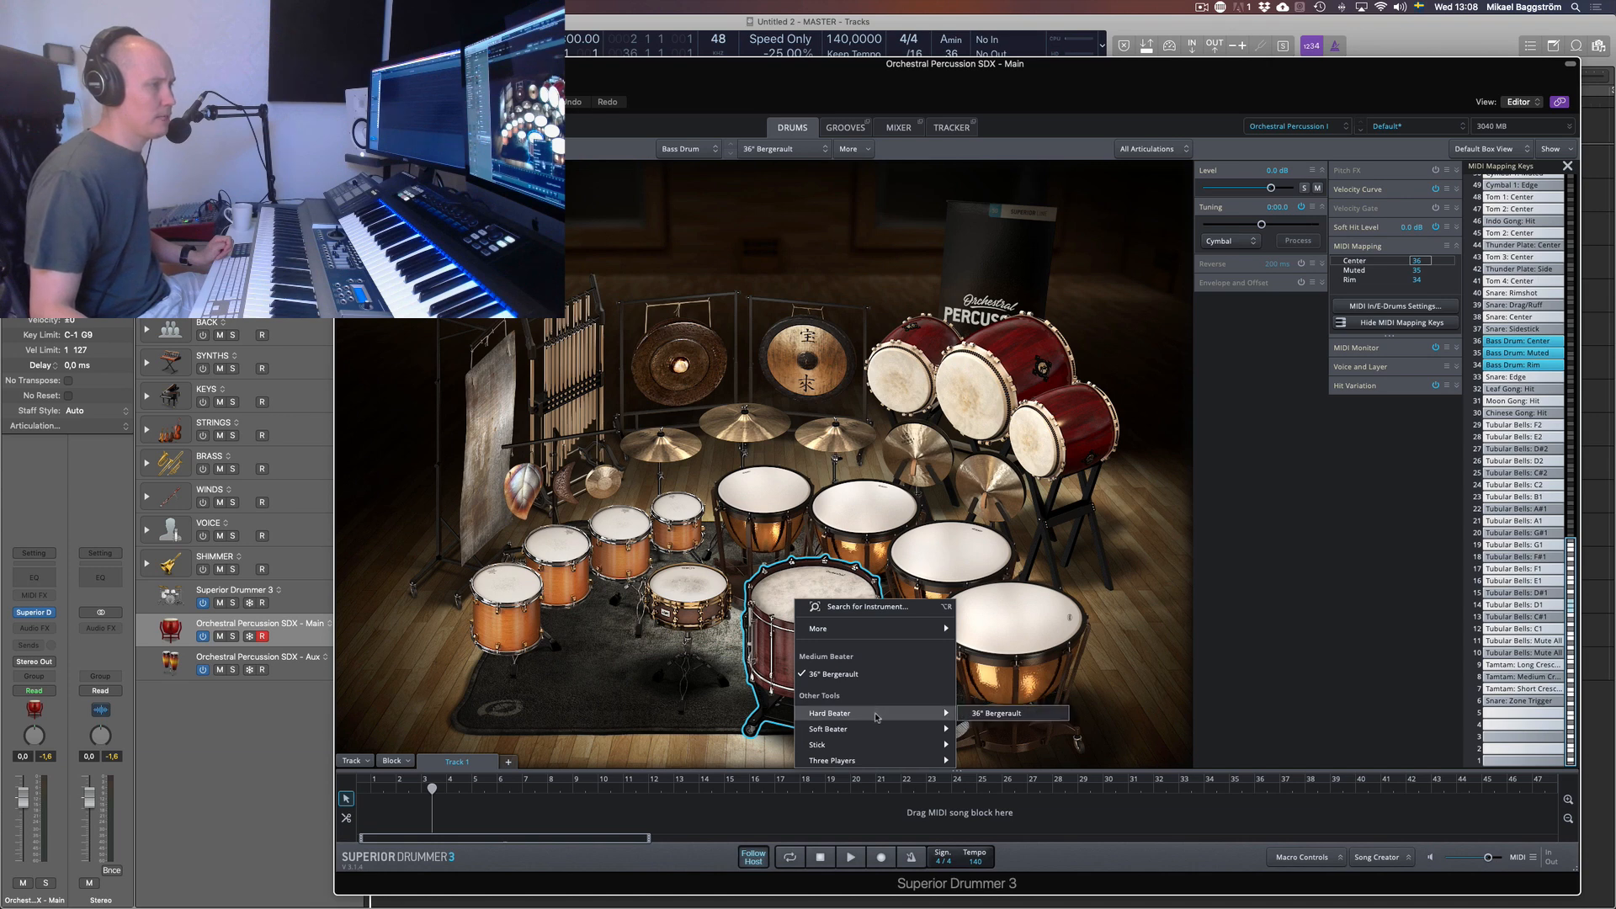
left_click(997, 713)
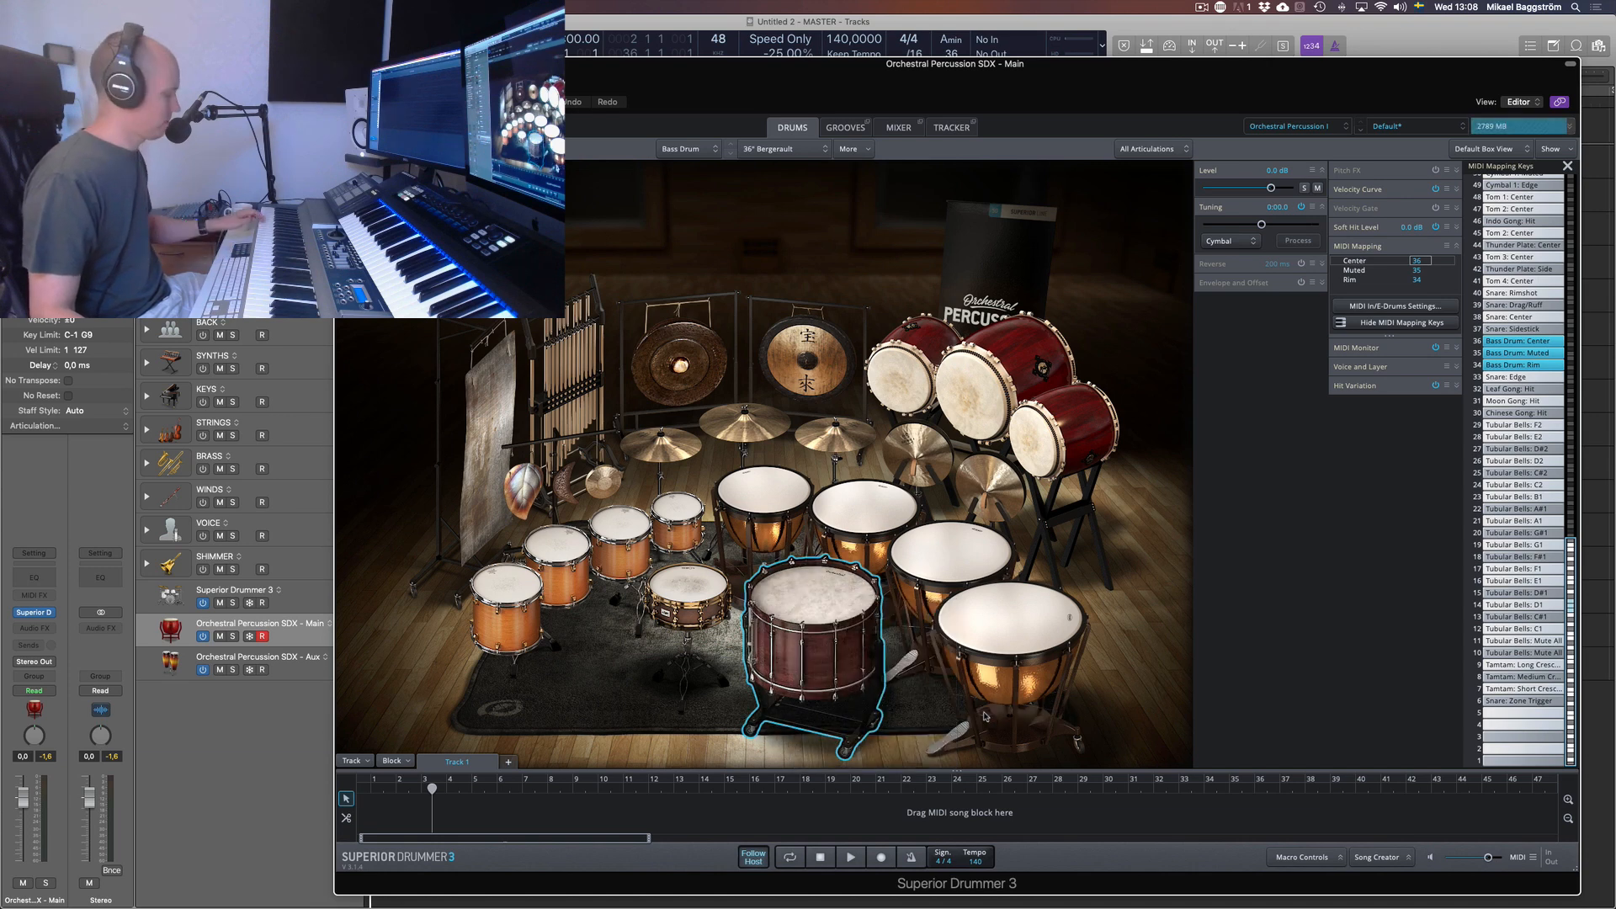
right_click(833, 601)
mouse_move(914, 723)
left_click(1031, 715)
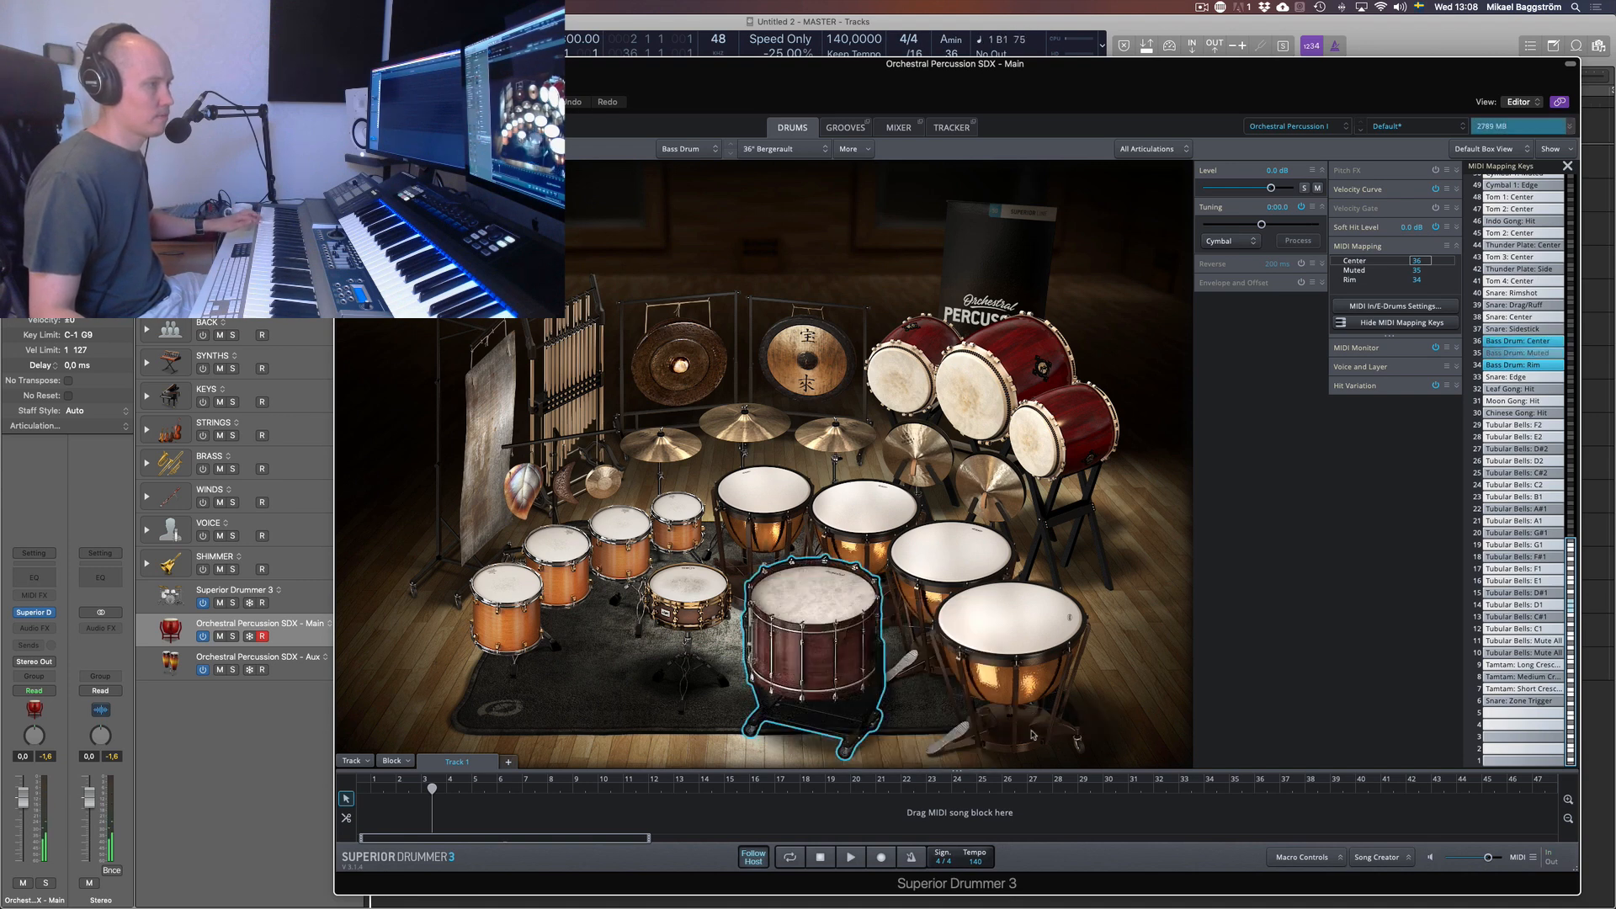
Try the 36" Bergerault bass drum with the Stick and switch it to the Three Players variant
right_click(824, 605)
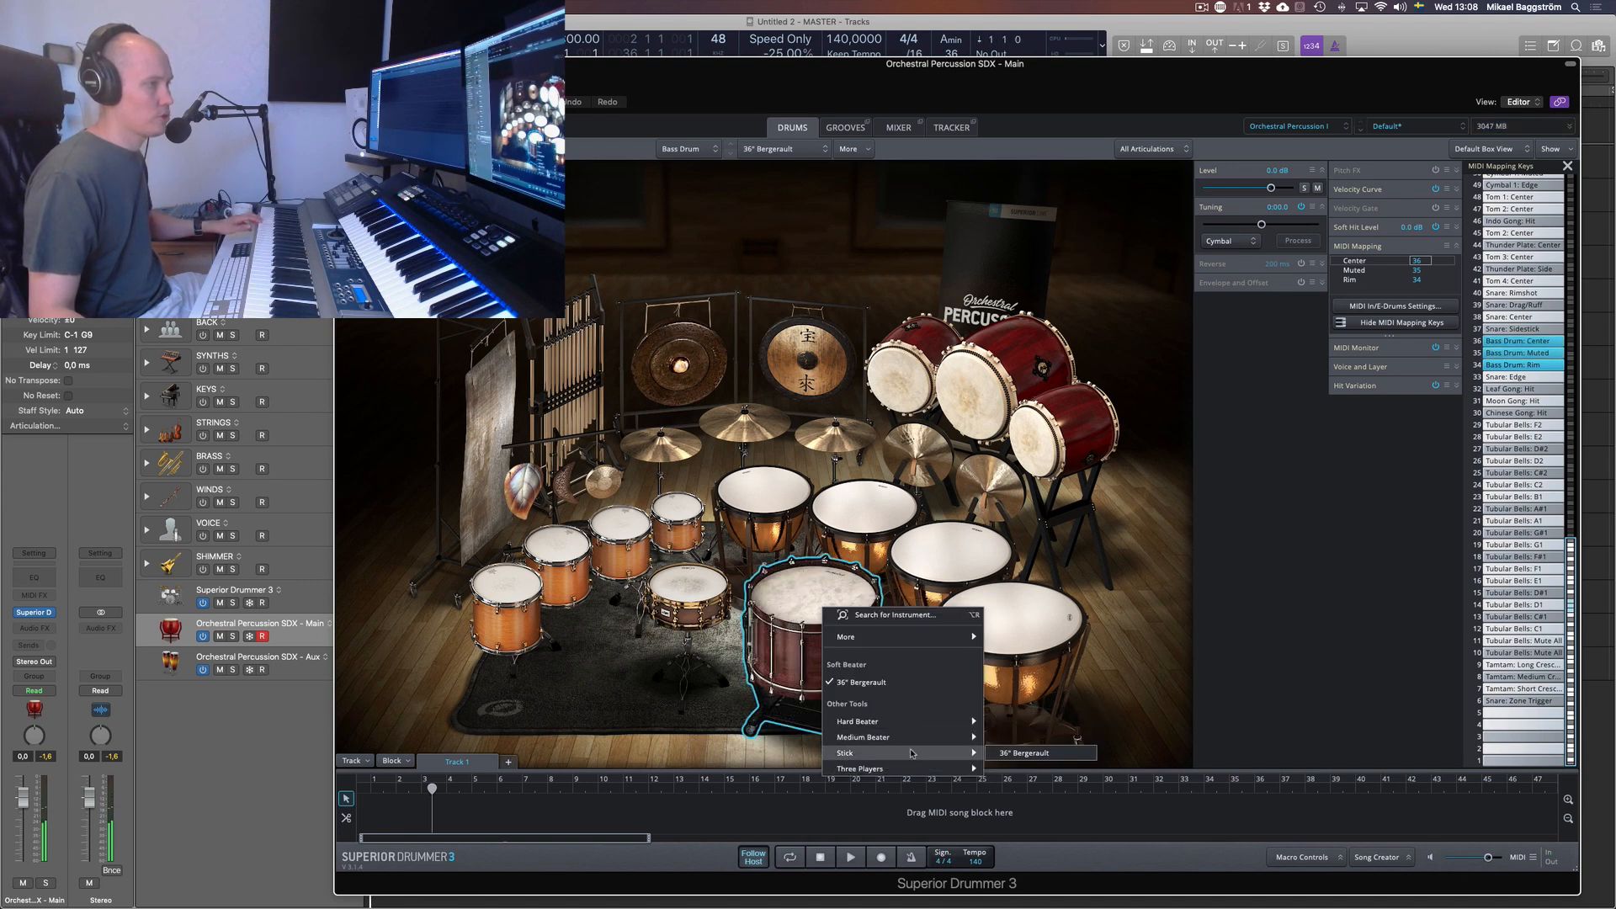
left_click(1004, 752)
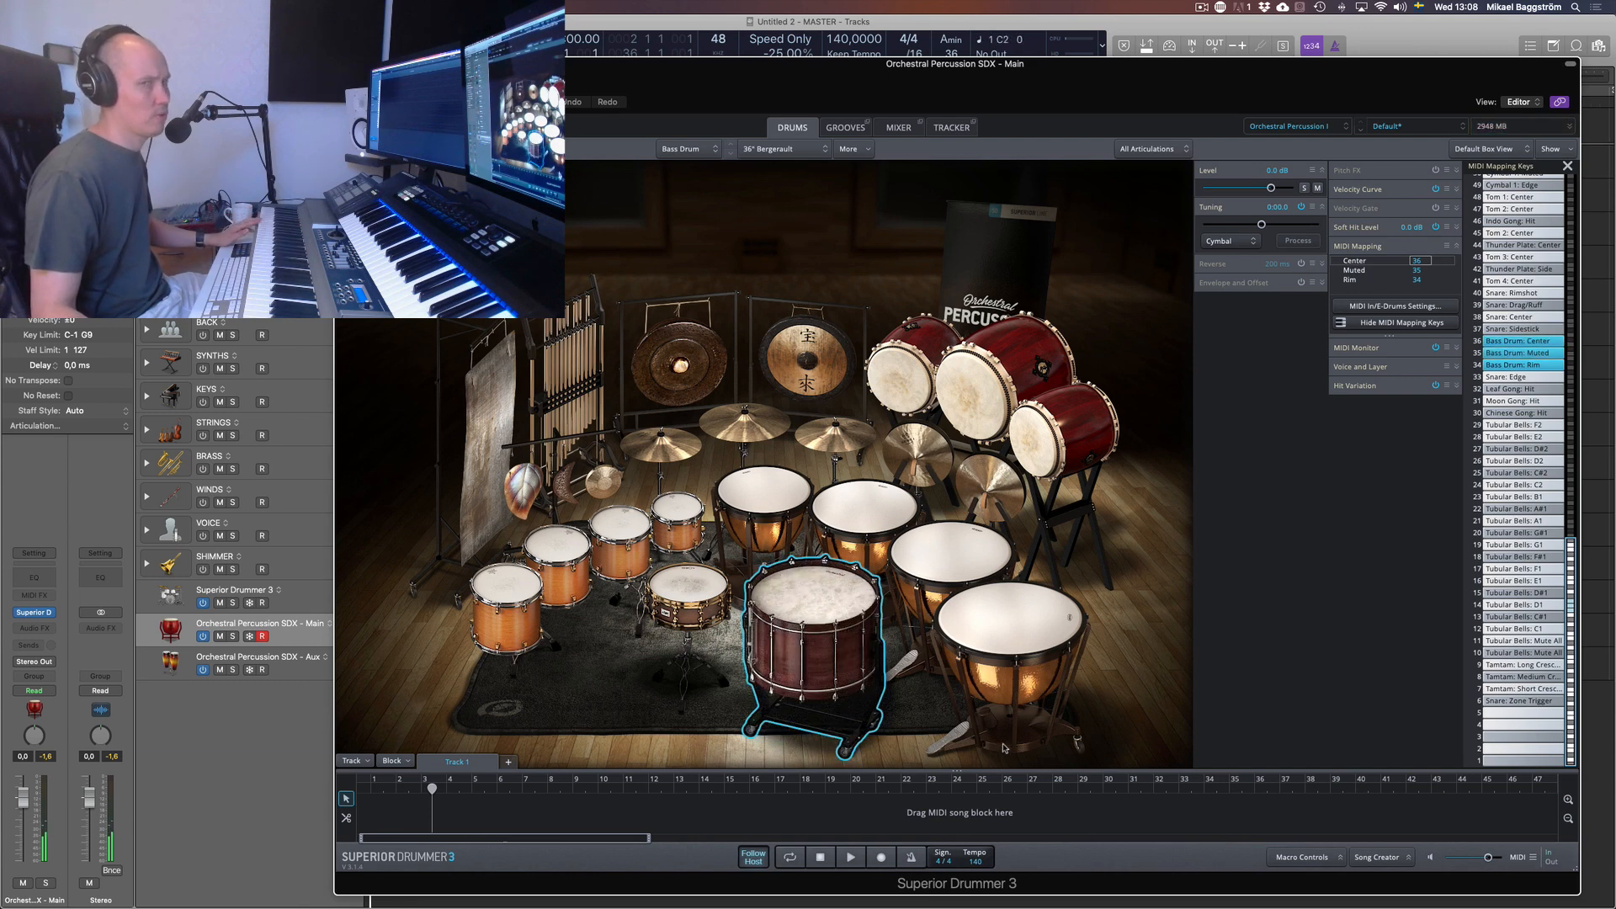
right_click(830, 617)
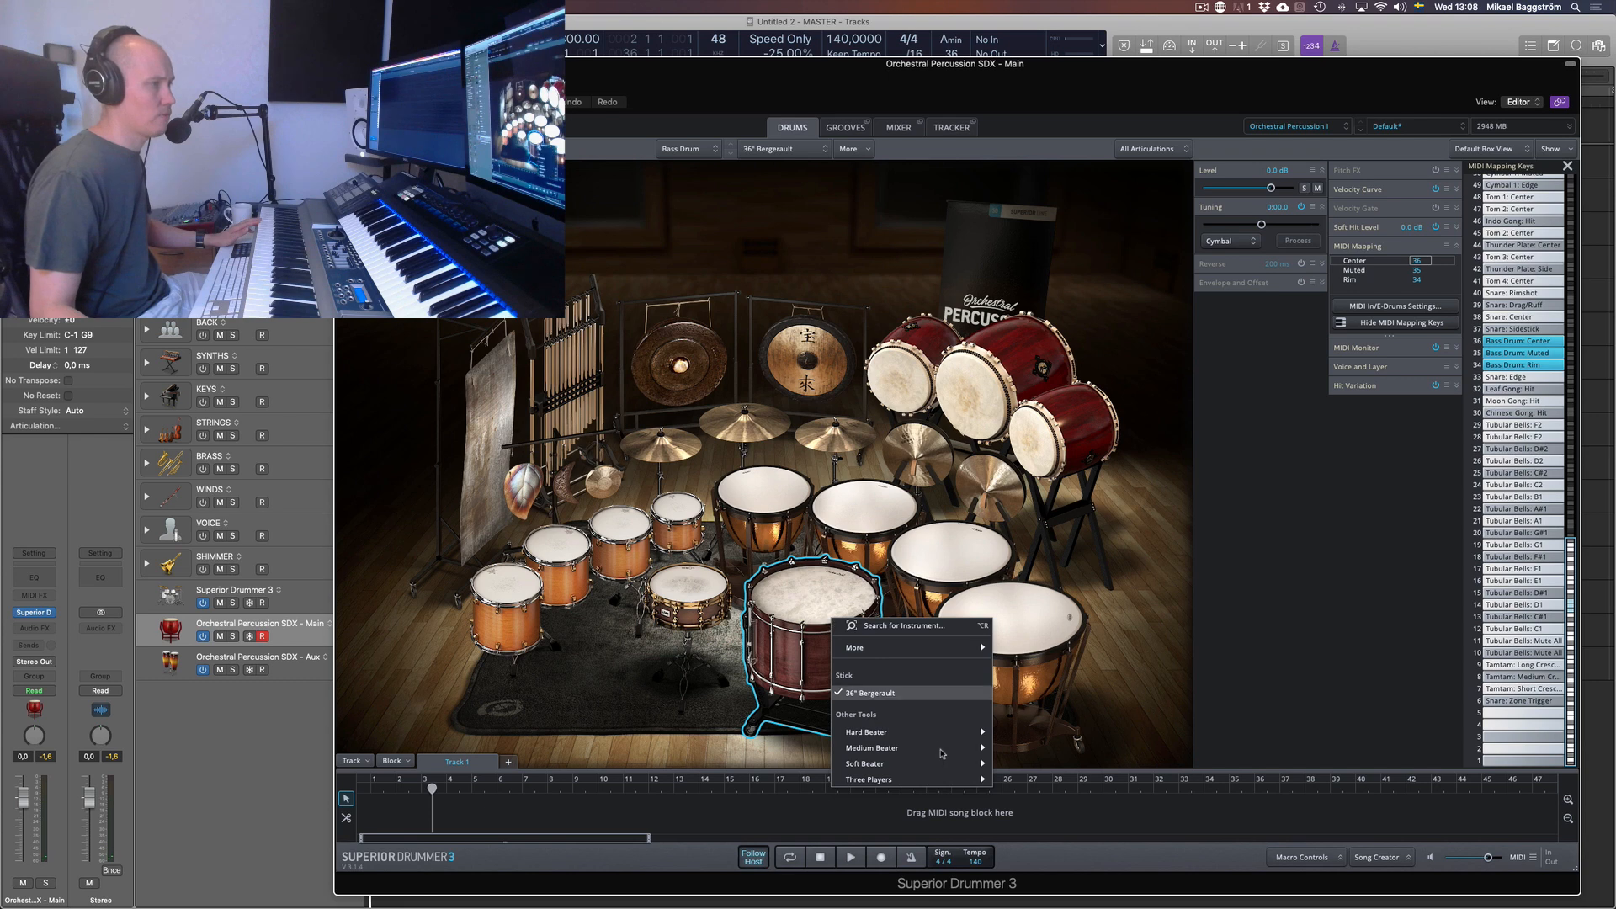
left_click(1056, 781)
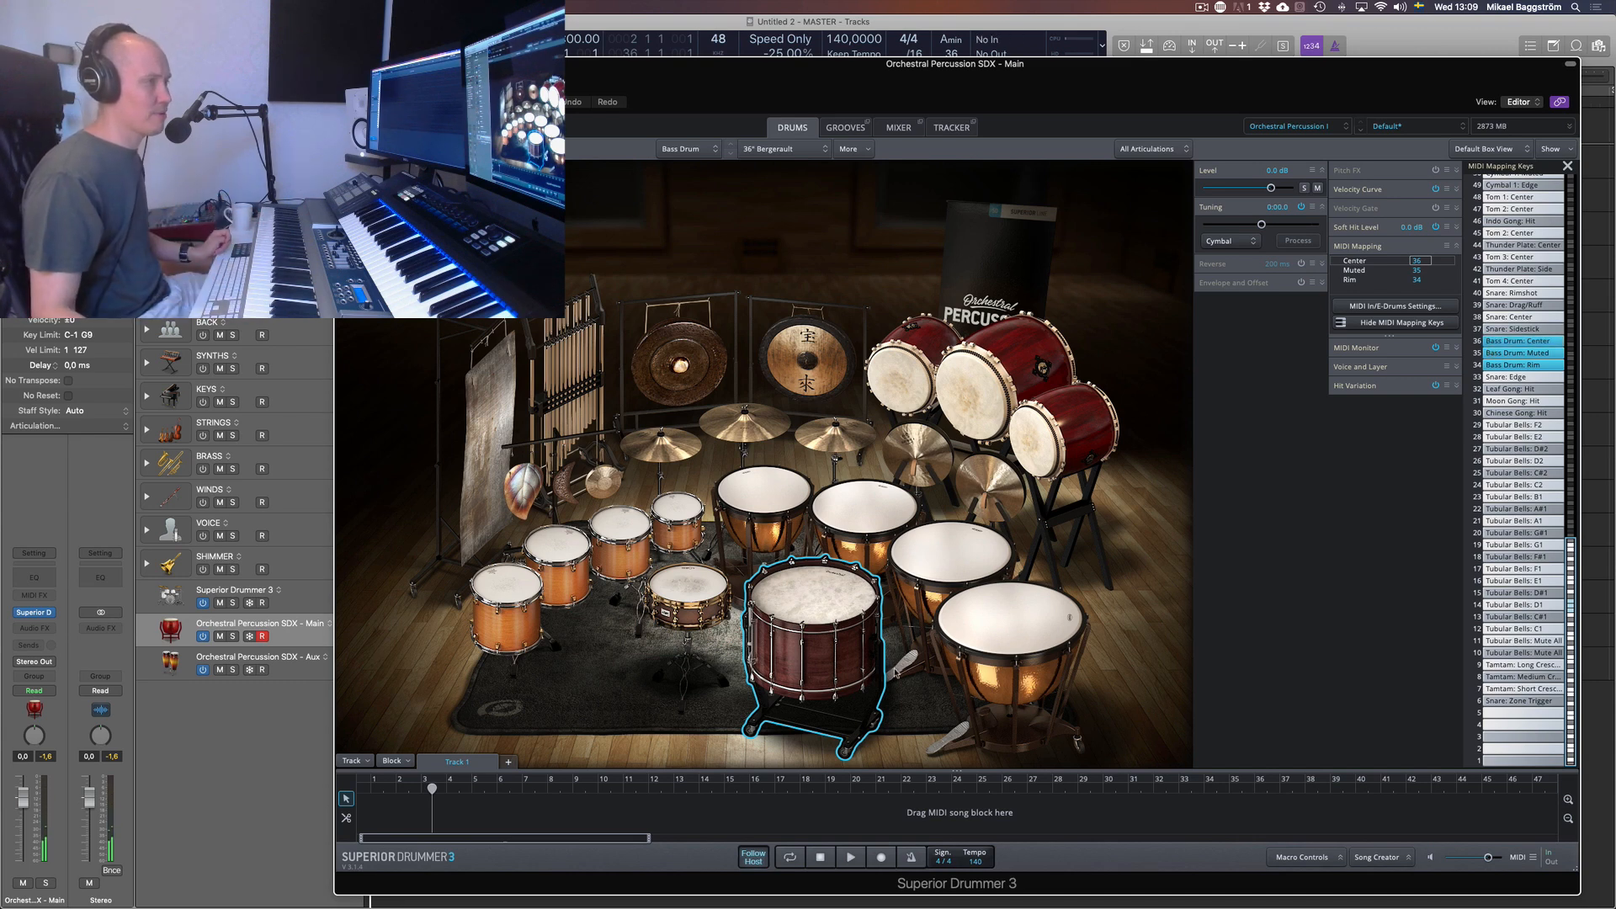
Try the 14x12" WFL Field Drum and the 14x3.5" Dixon Maple Piccolo as the snare
right_click(688, 590)
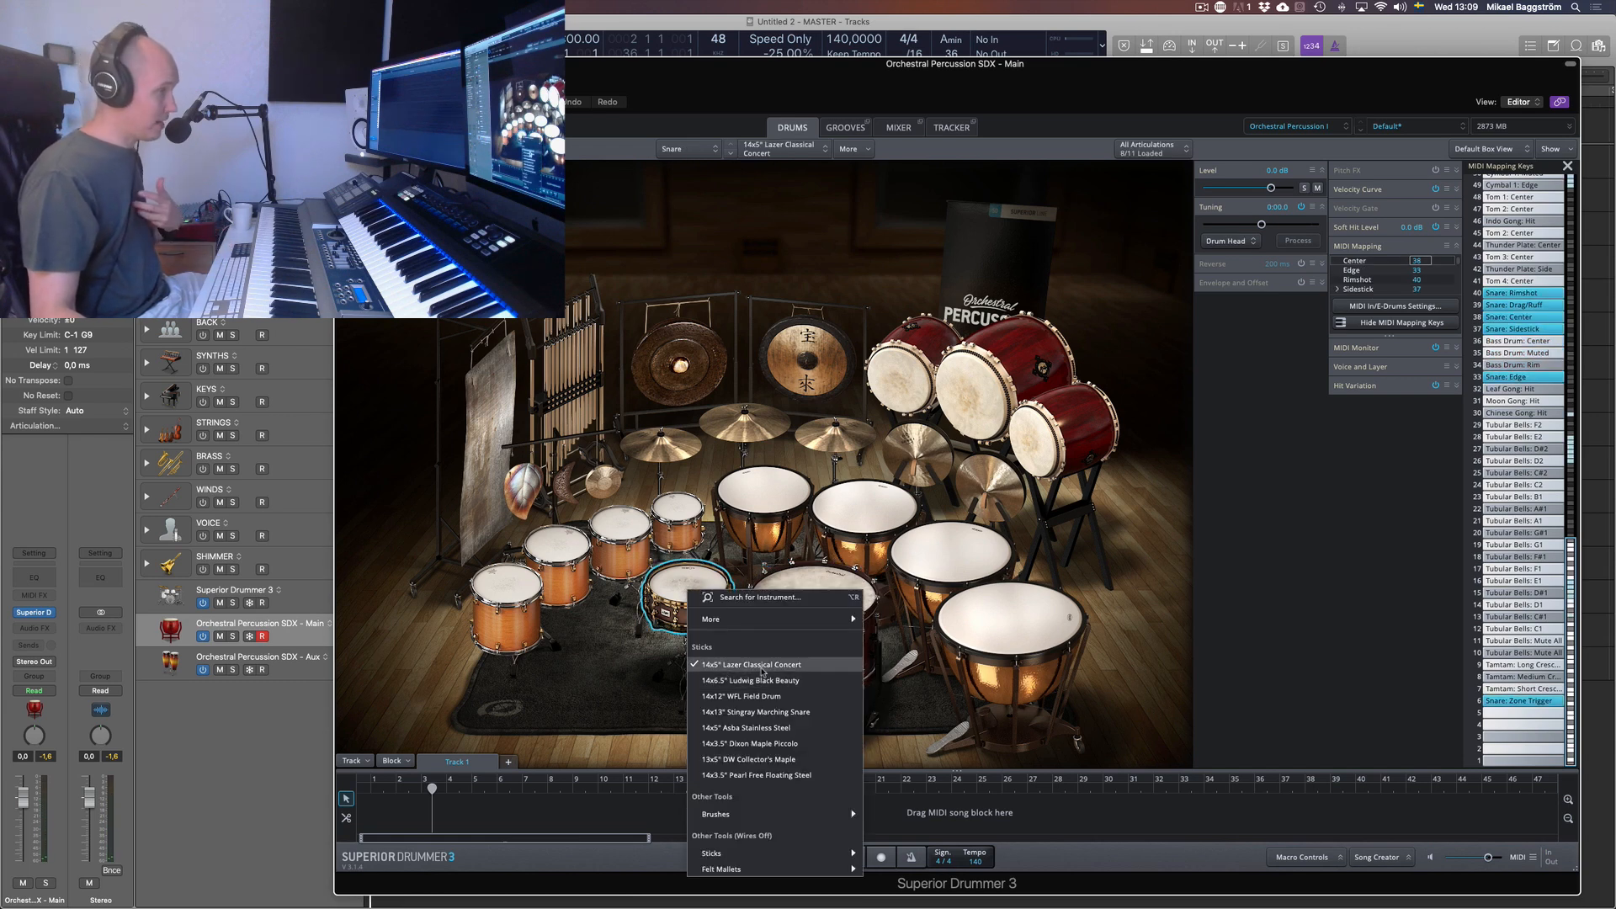
left_click(762, 696)
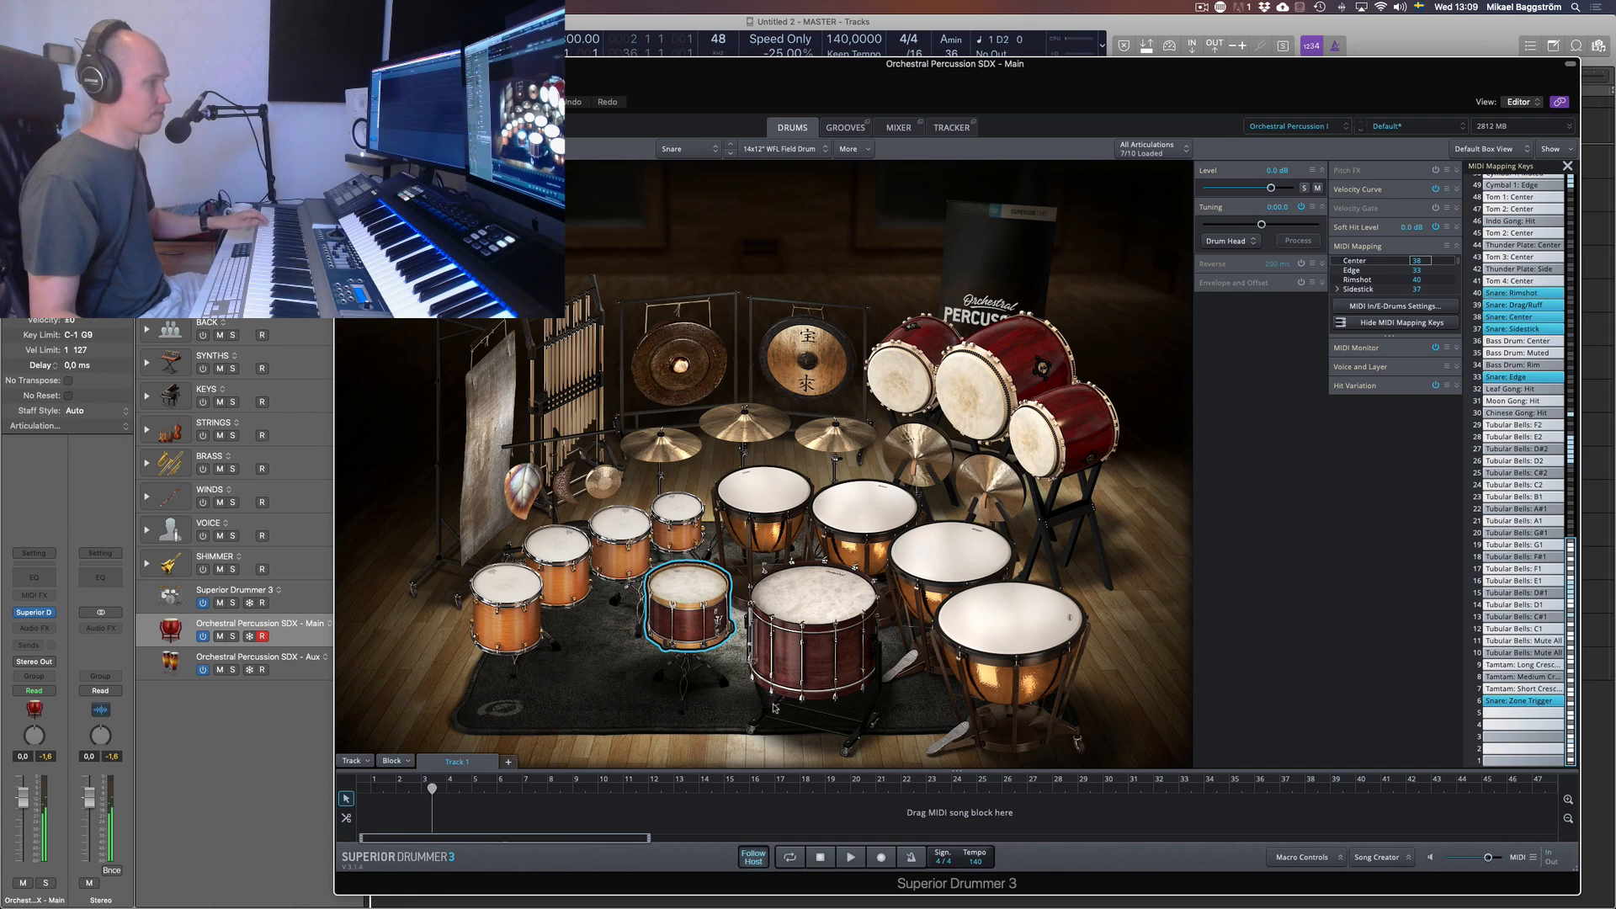
right_click(772, 707)
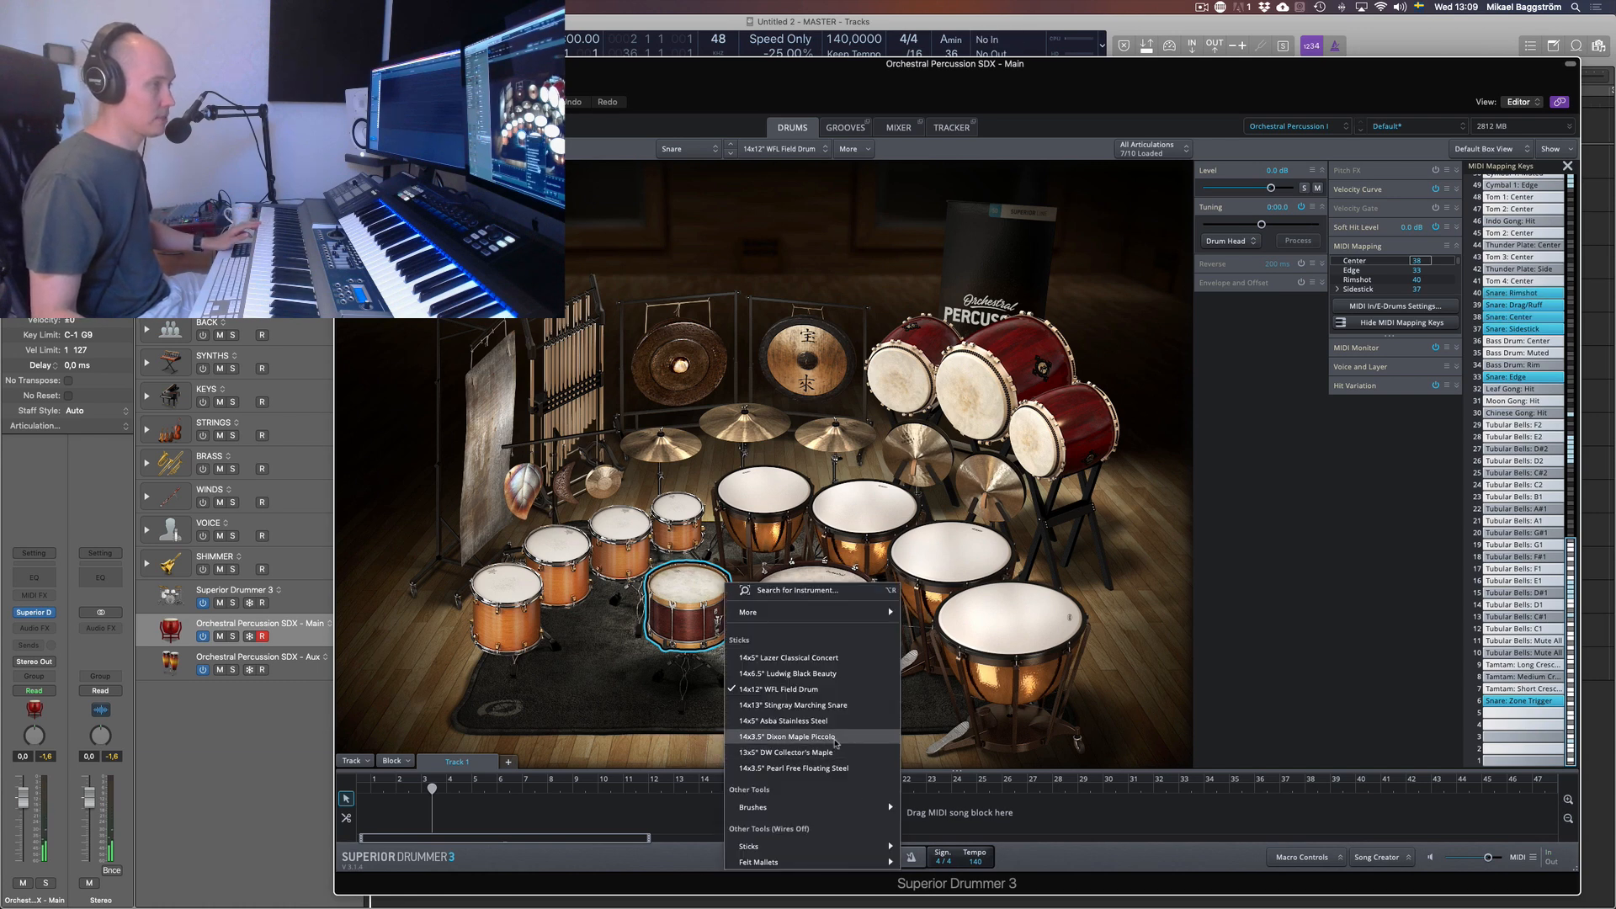
left_click(836, 738)
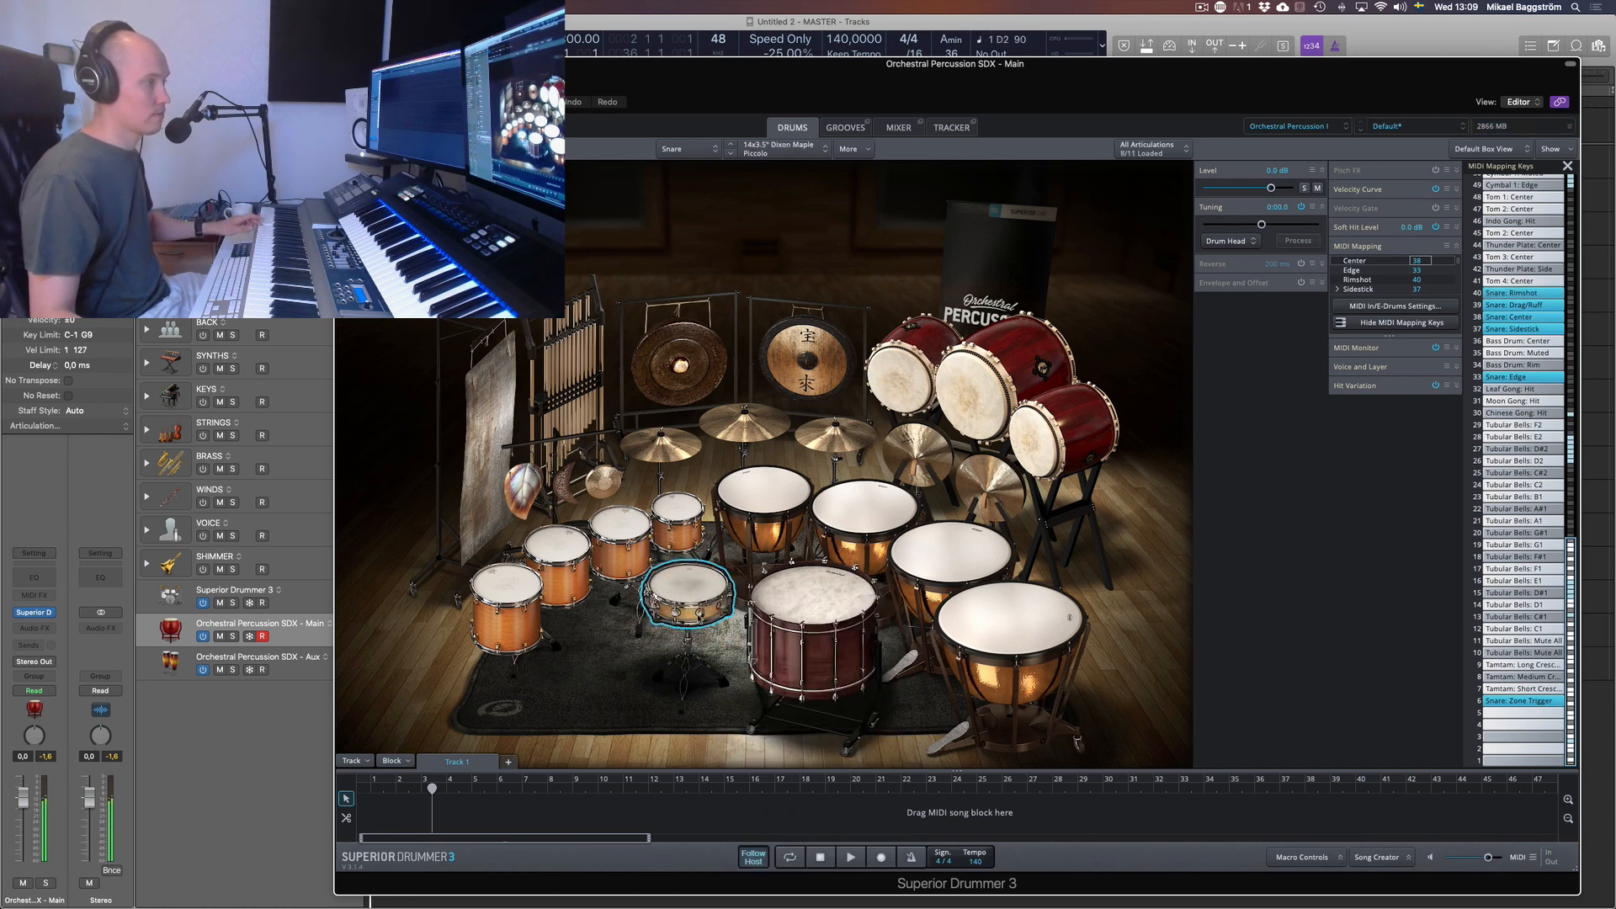
Switch the snare to the 14x5" Lazer Classical Concert played with sticks and wires off, and audition it
right_click(695, 595)
mouse_move(813, 859)
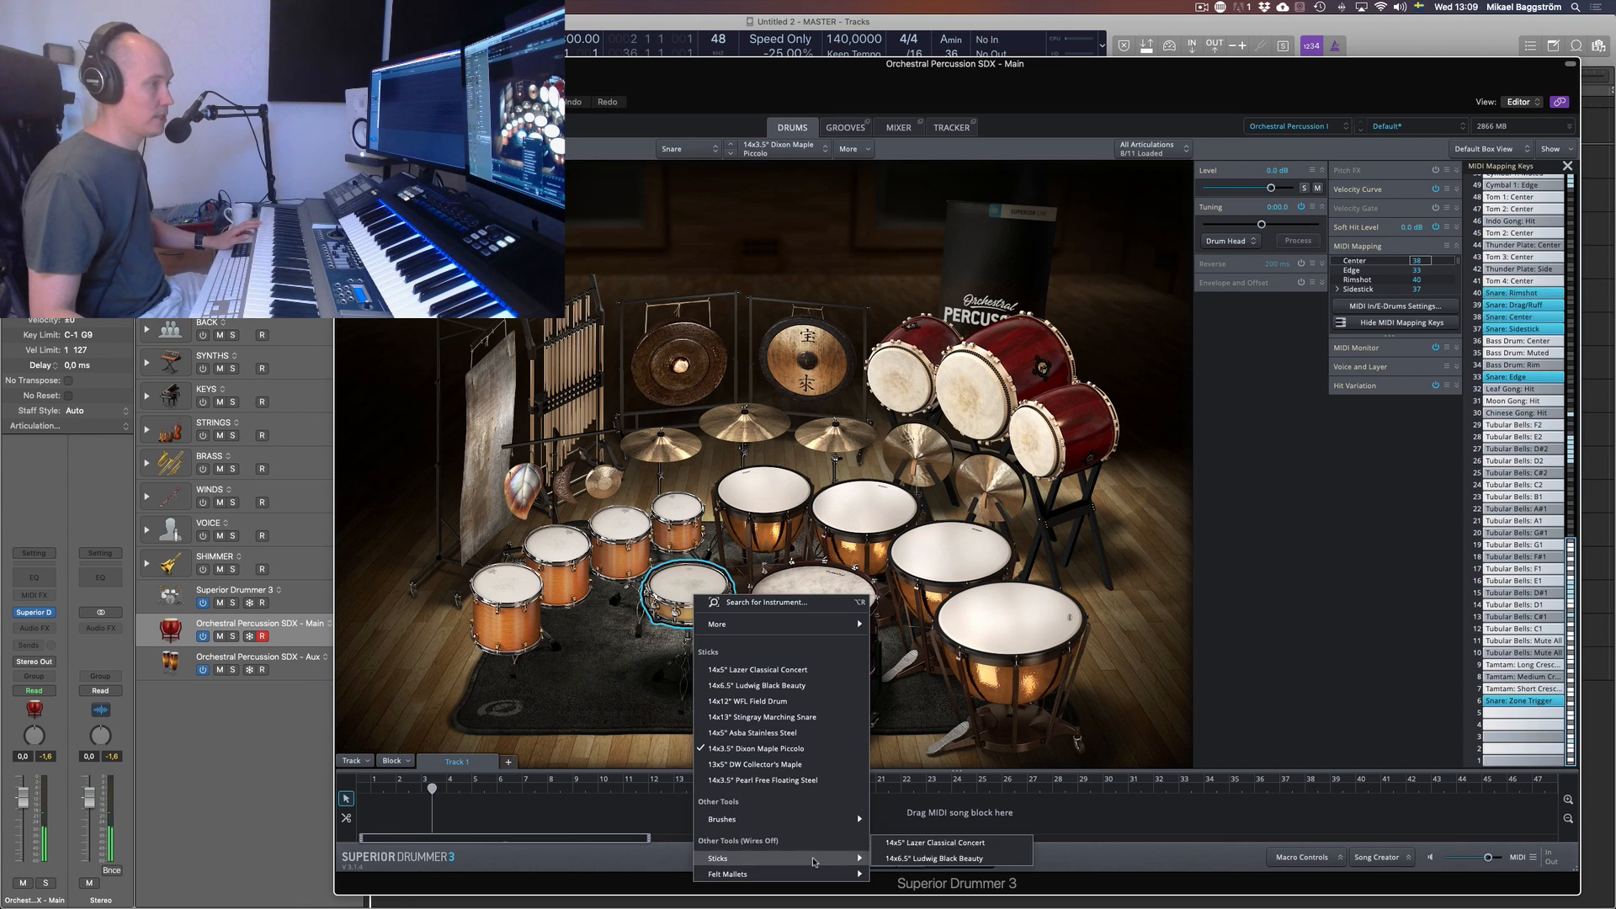
left_click(935, 843)
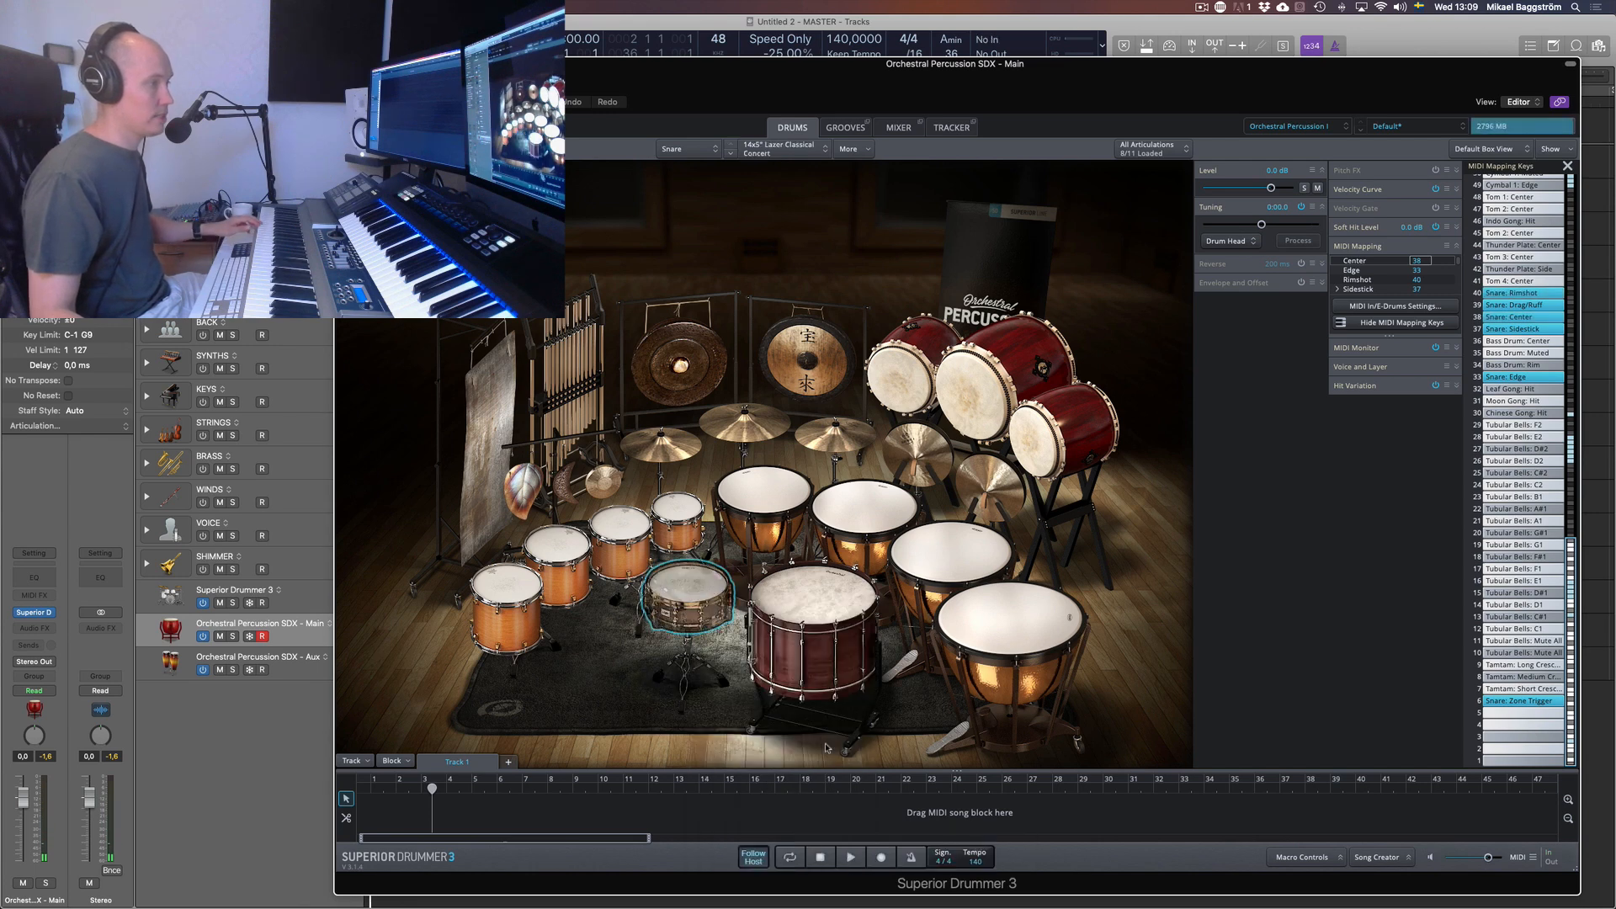
right_click(690, 589)
left_click(690, 589)
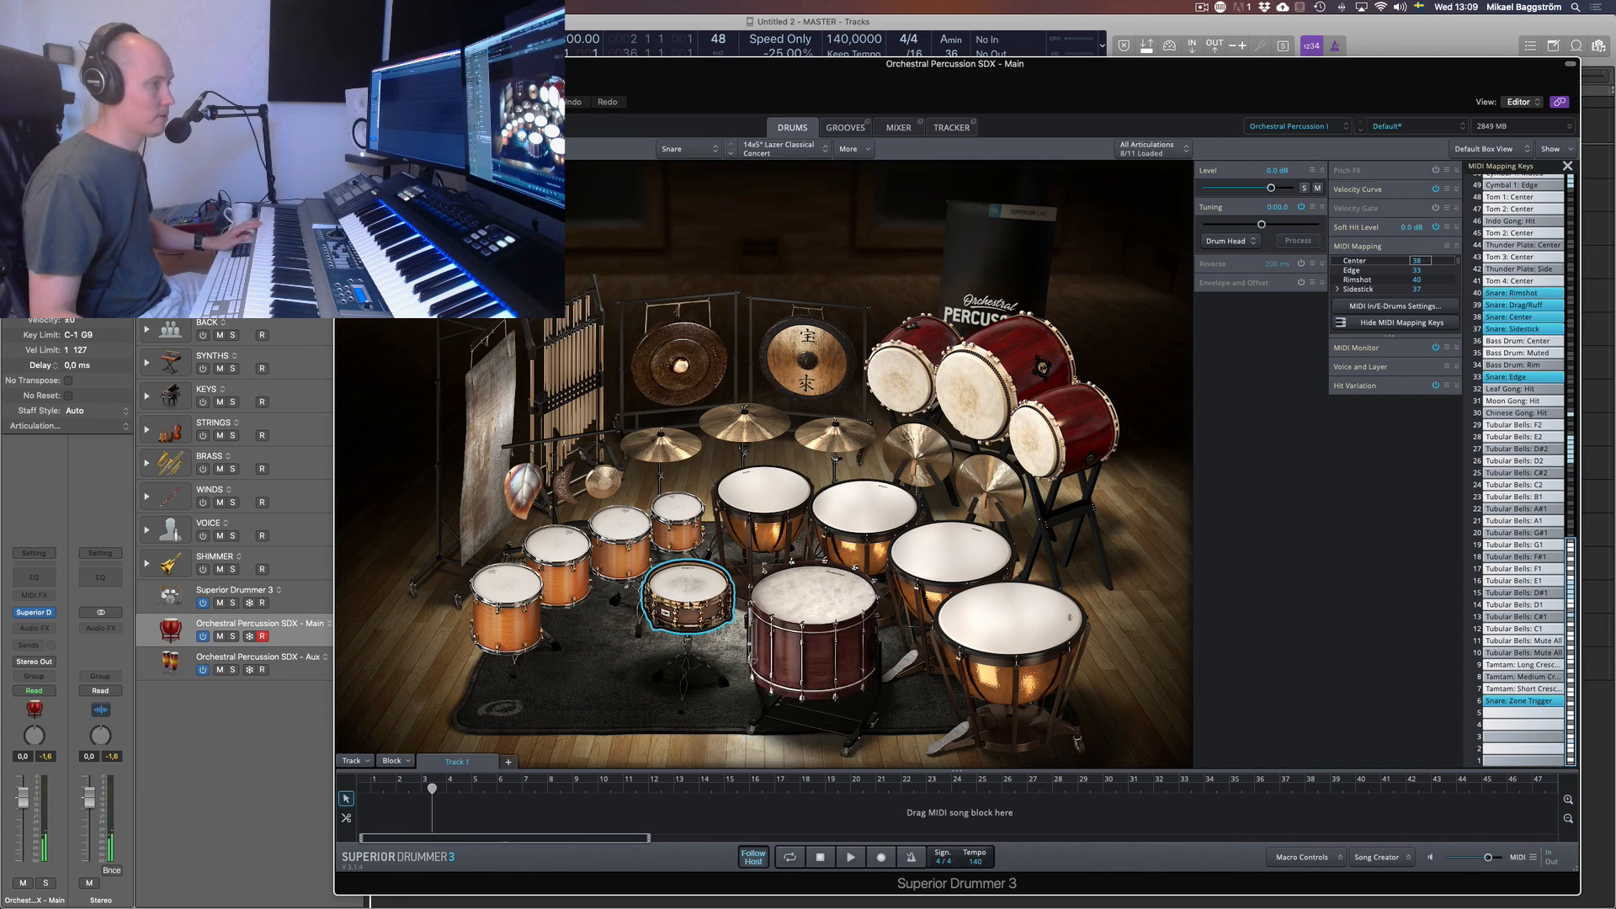
right_click(697, 608)
left_click(761, 681)
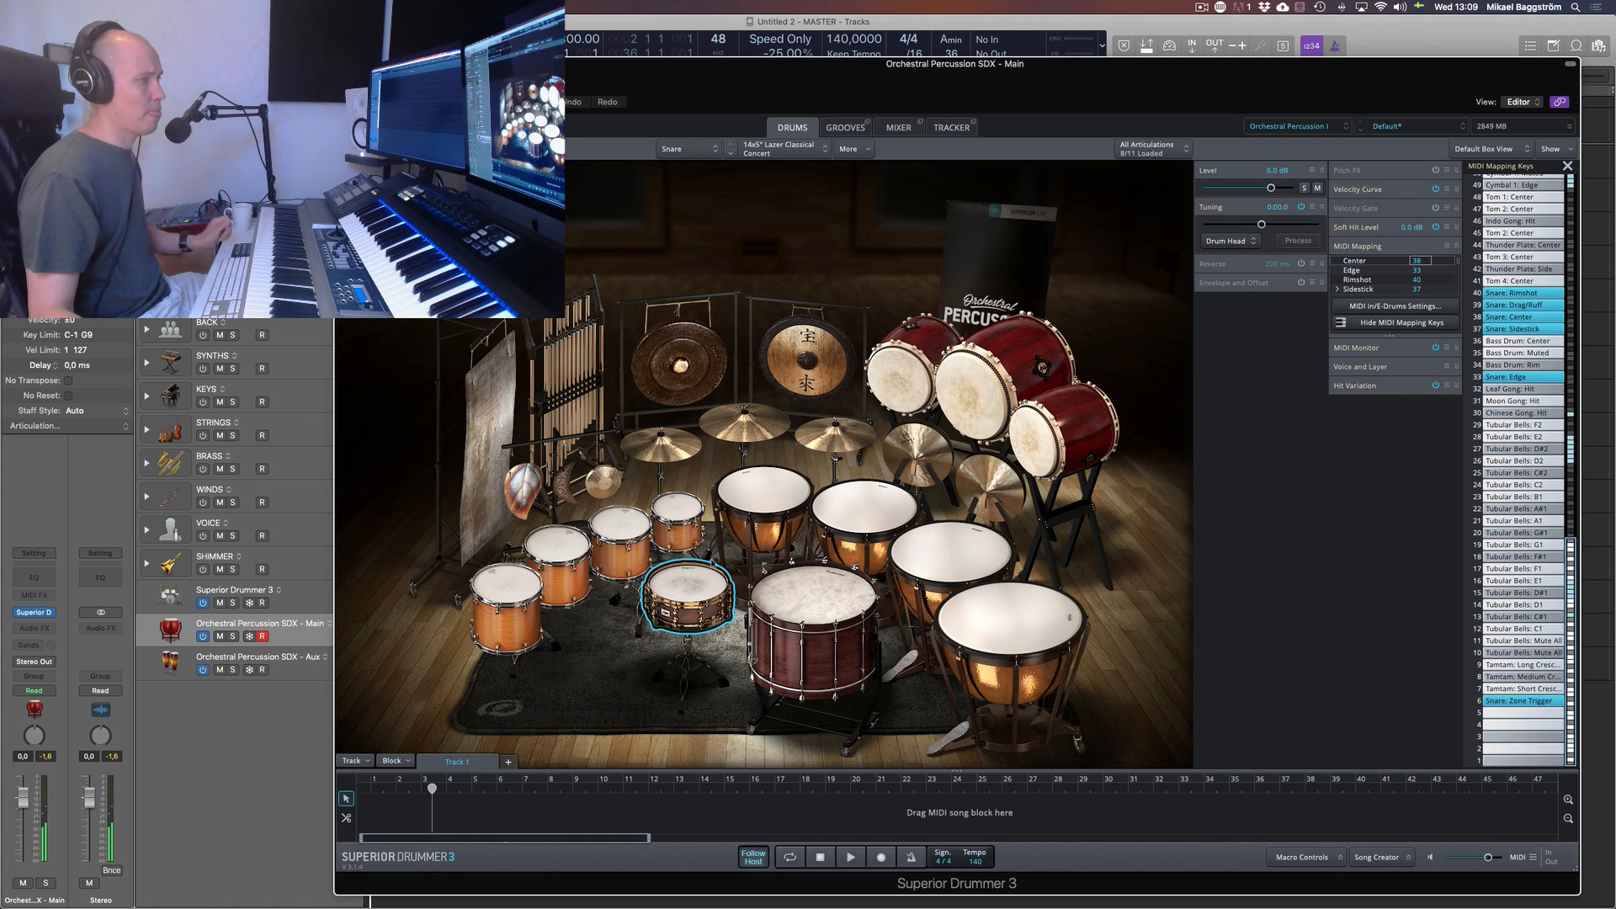
Audition the large taiko, view the beater and pitch options of Timpani 1, and audition Tom 3 and Tom 2
left_click(969, 394)
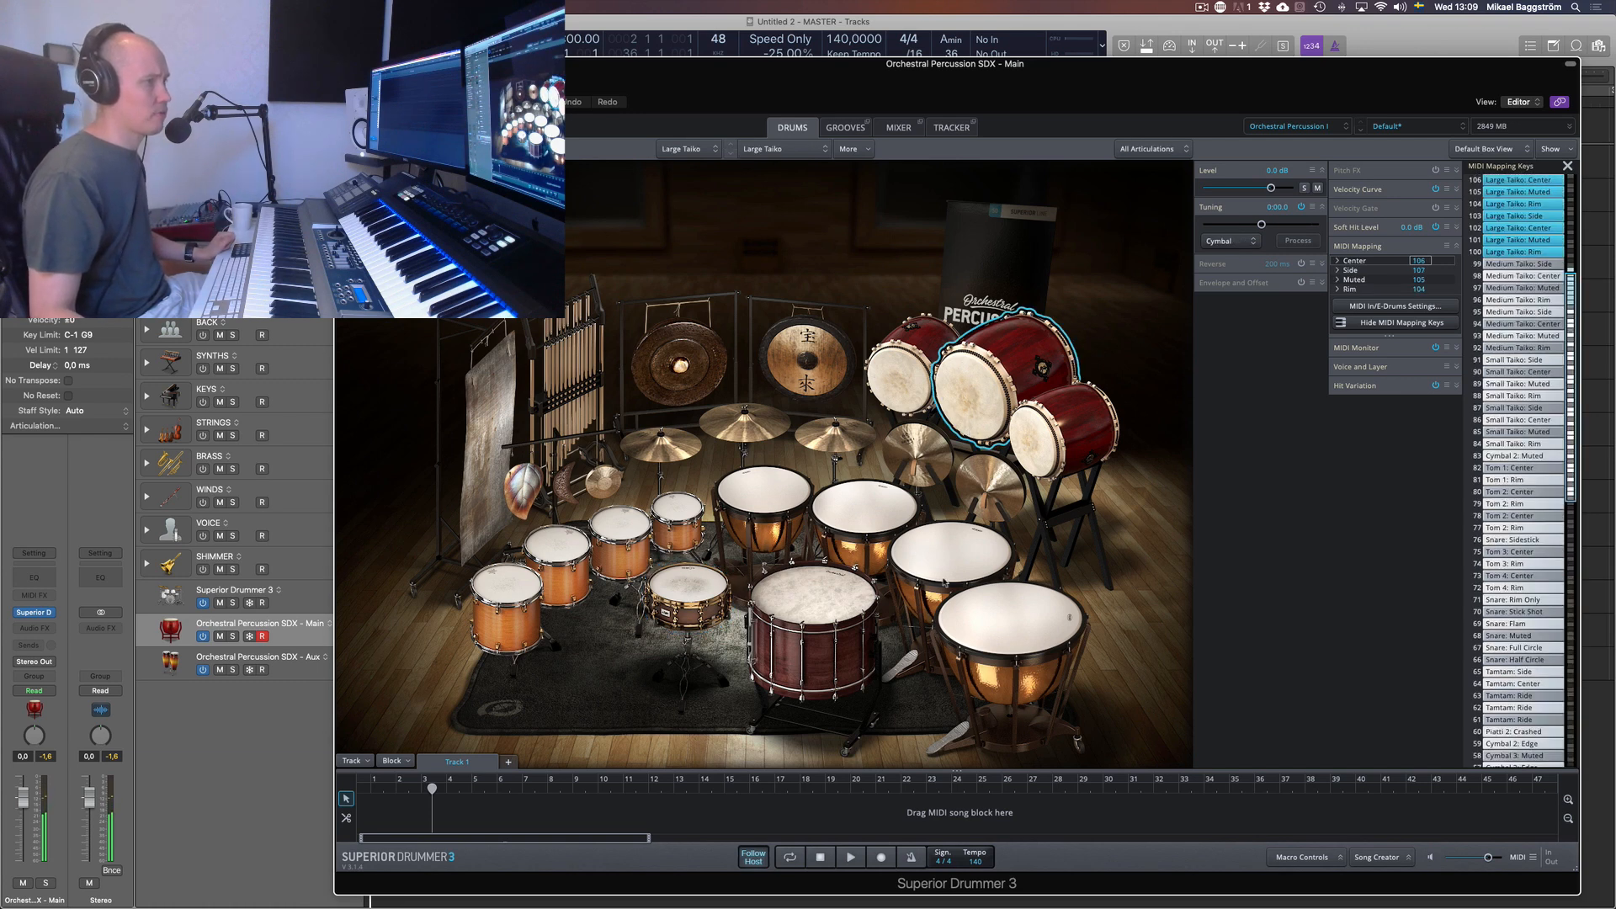
right_click(1009, 627)
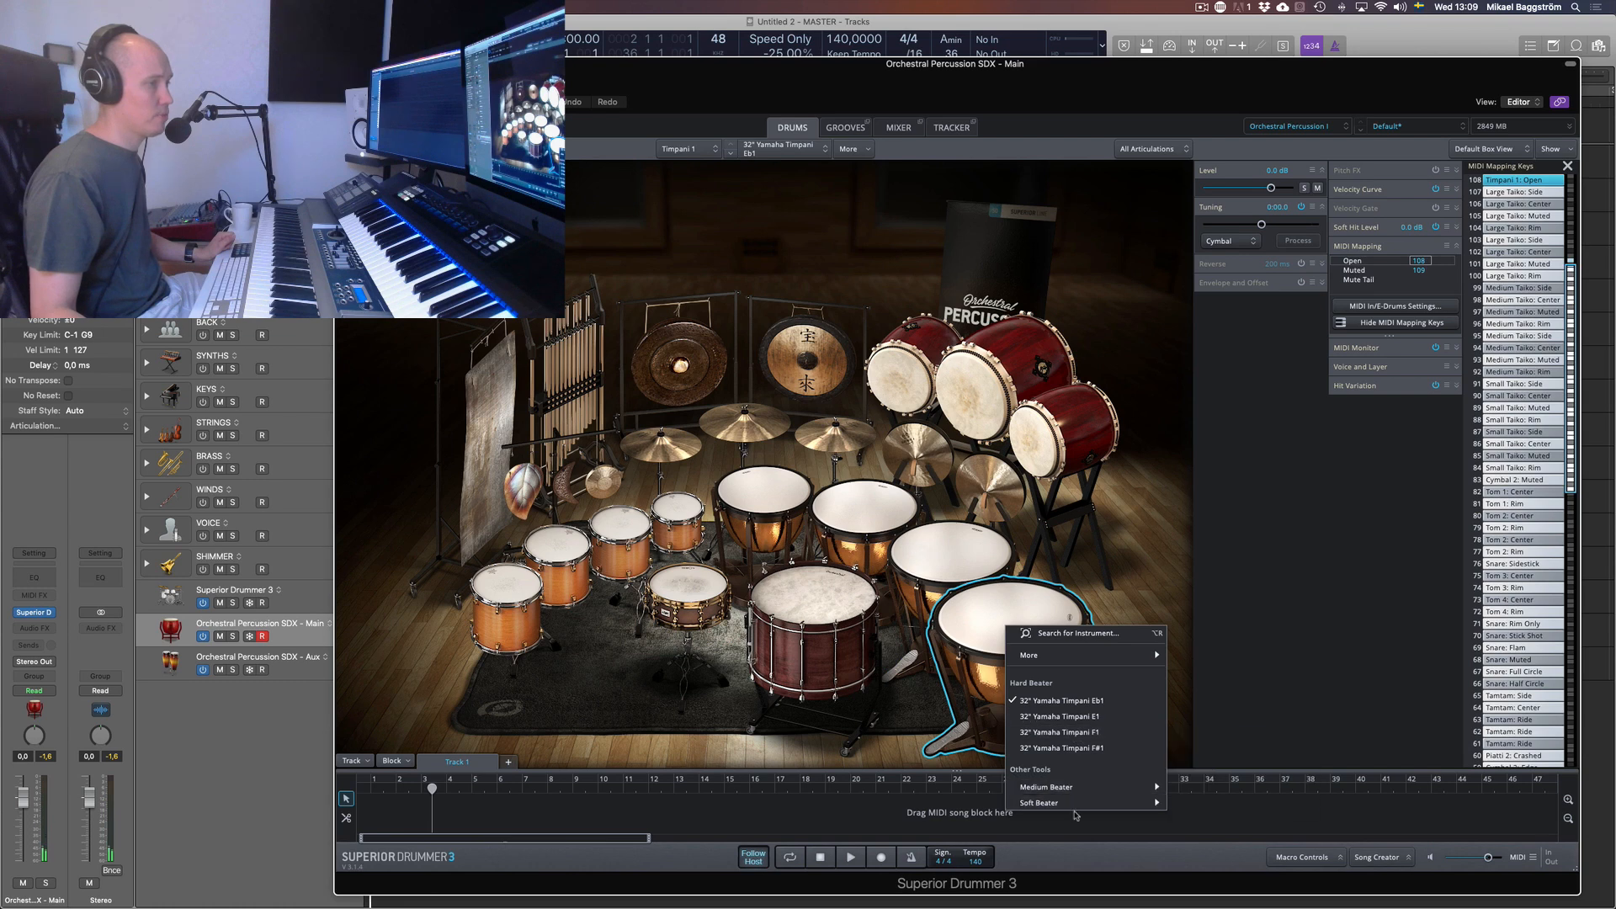
left_click(572, 539)
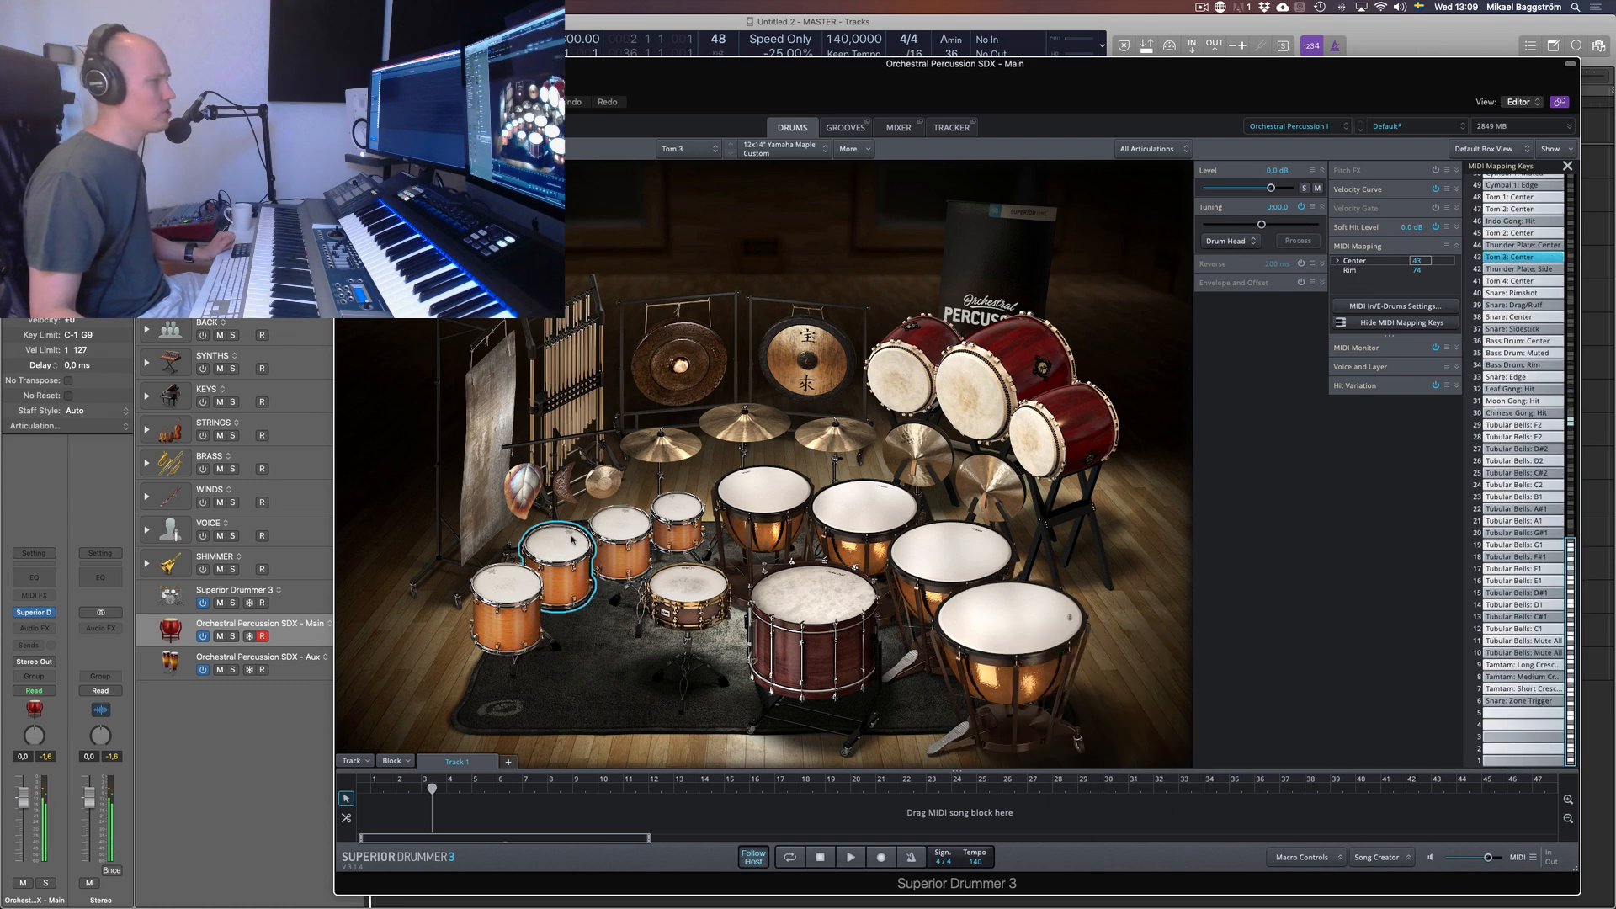
left_click(630, 533)
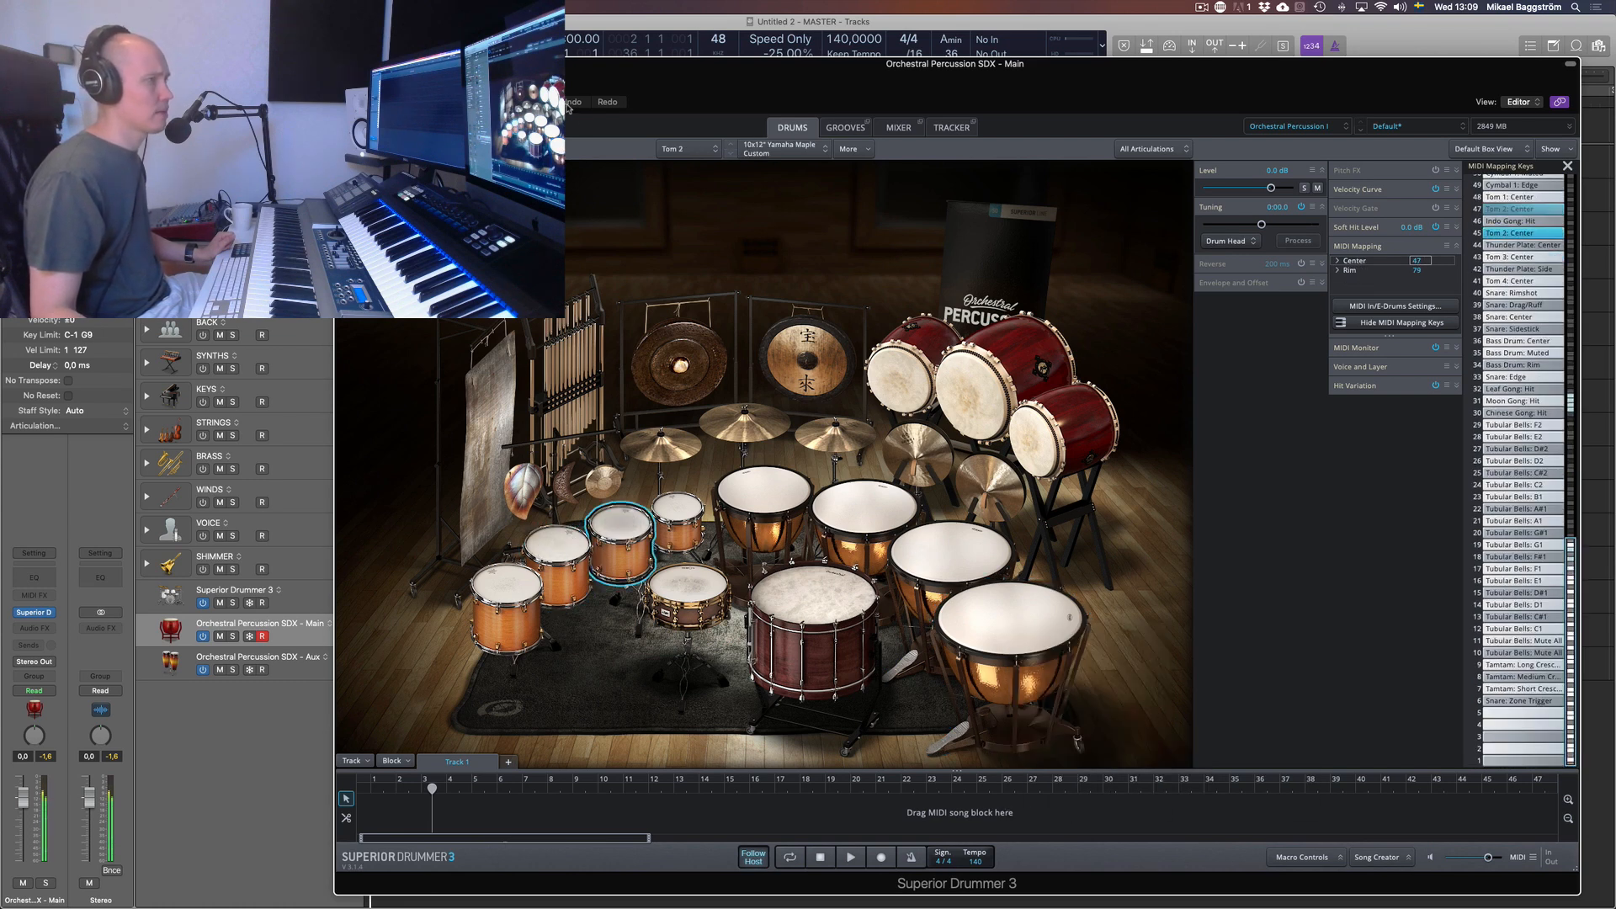
Compare the Aux and Main instrument tracks and view the sound libraries available for the Main instance
left_click(312, 675)
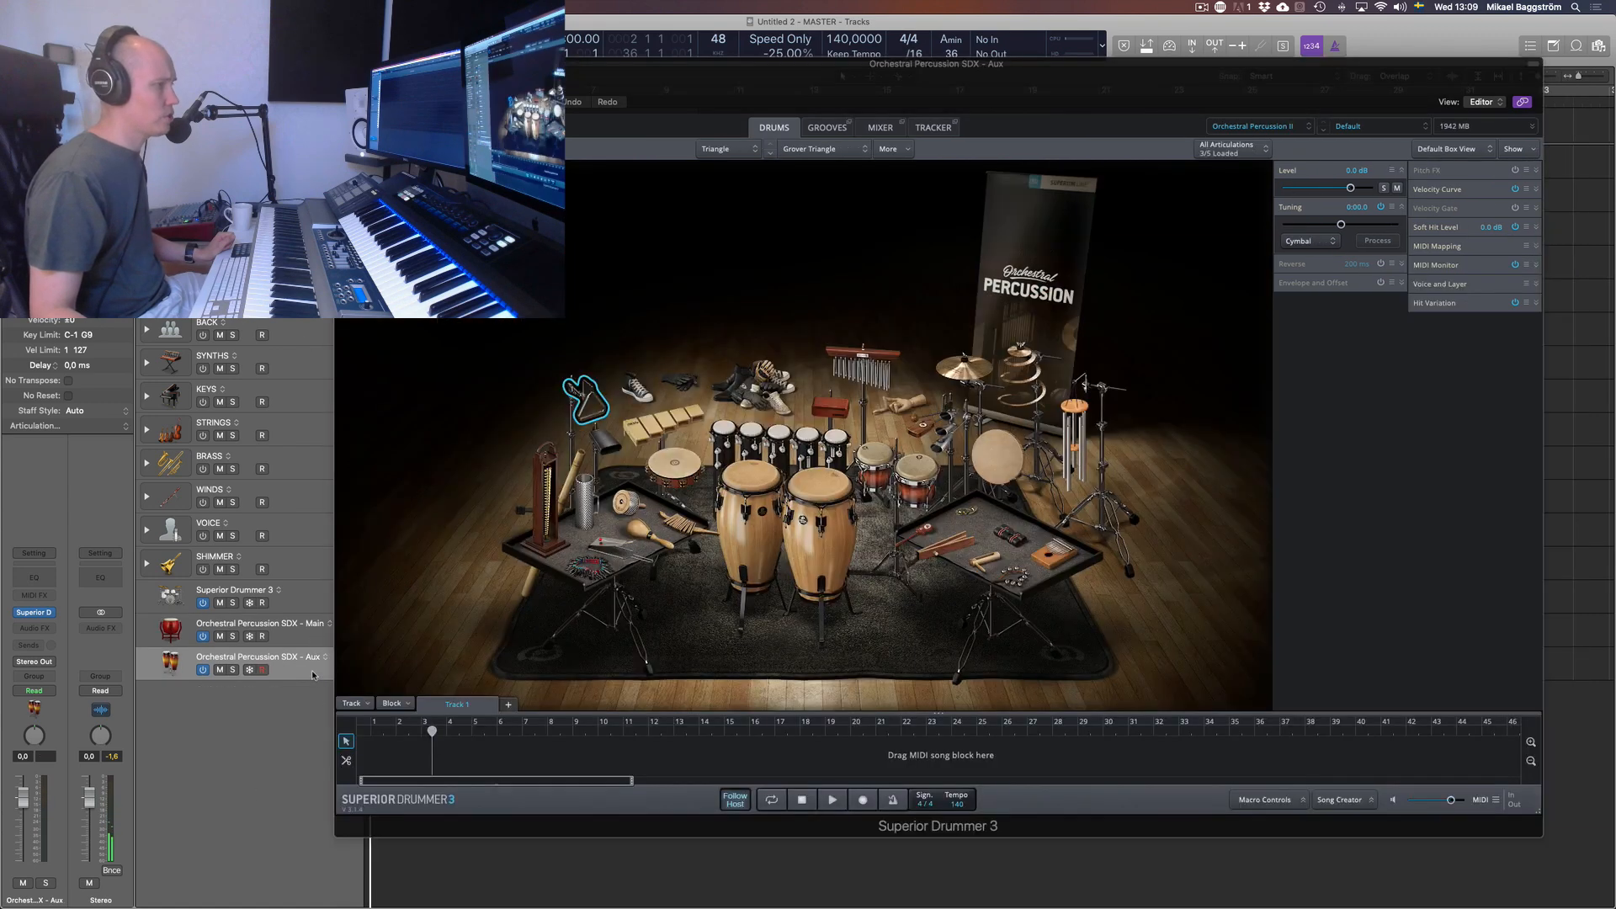
left_click(296, 644)
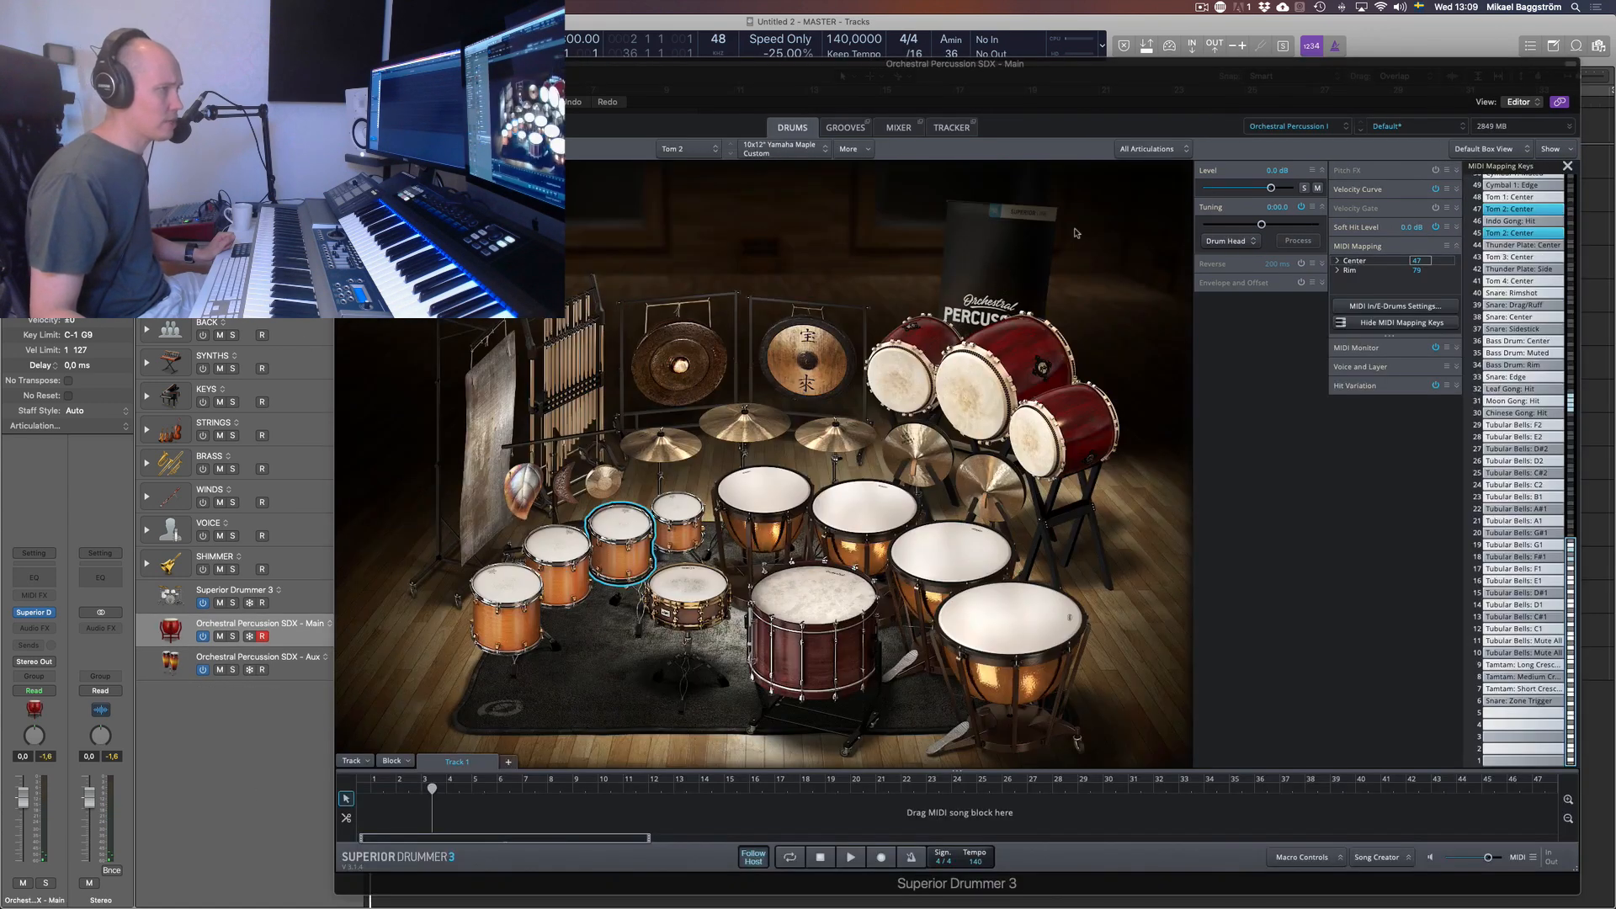
left_click(1368, 124)
left_click(1337, 127)
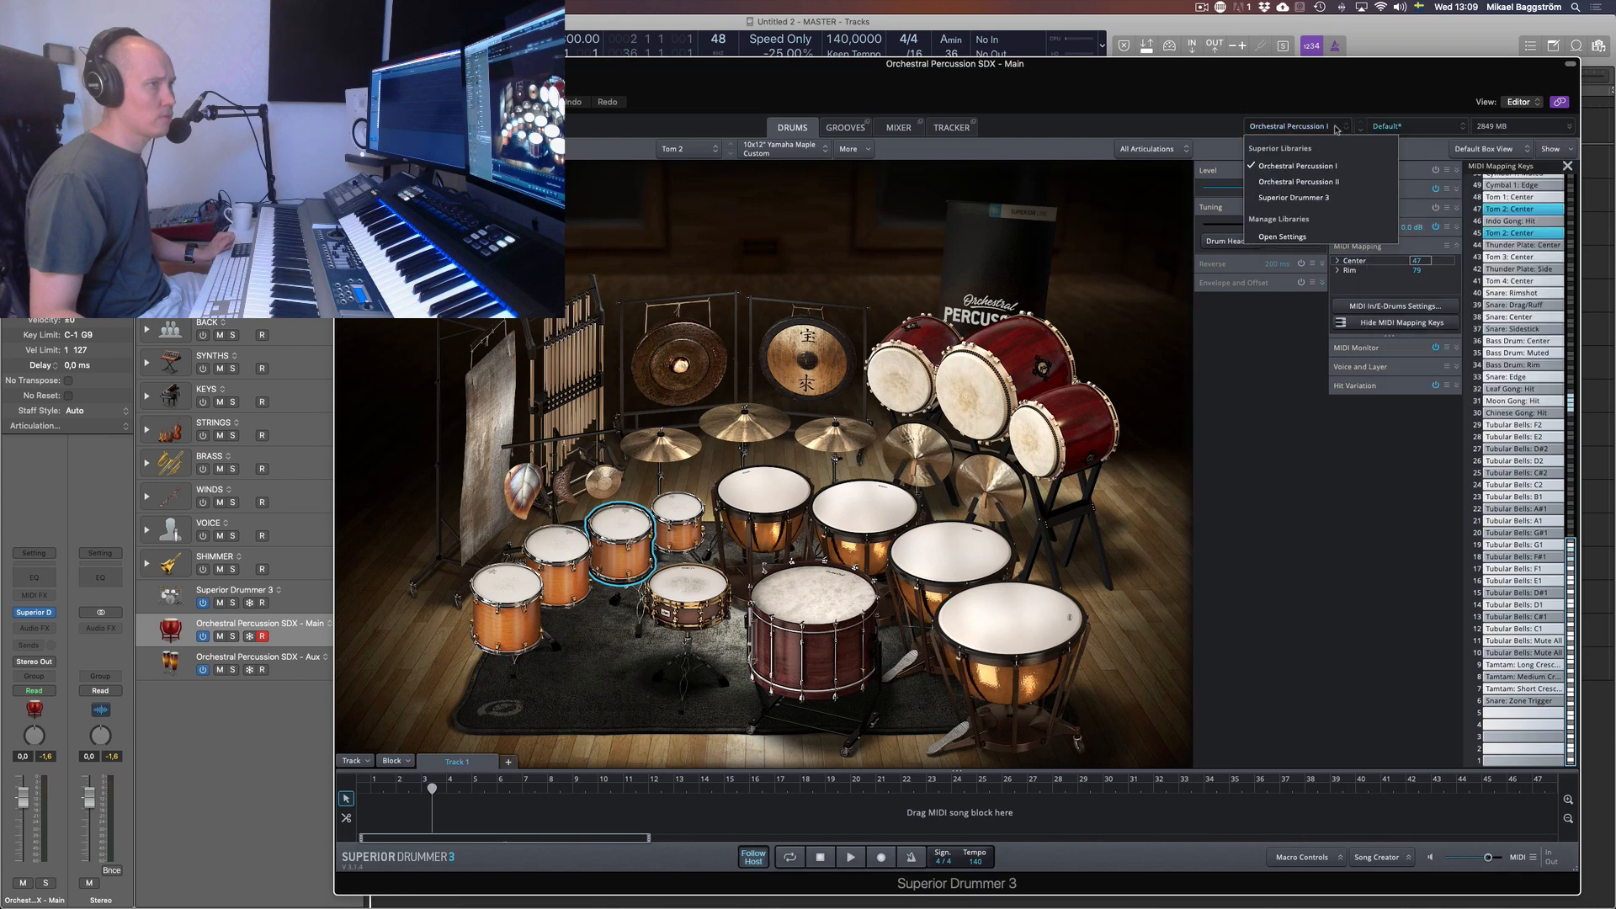
left_click(1194, 214)
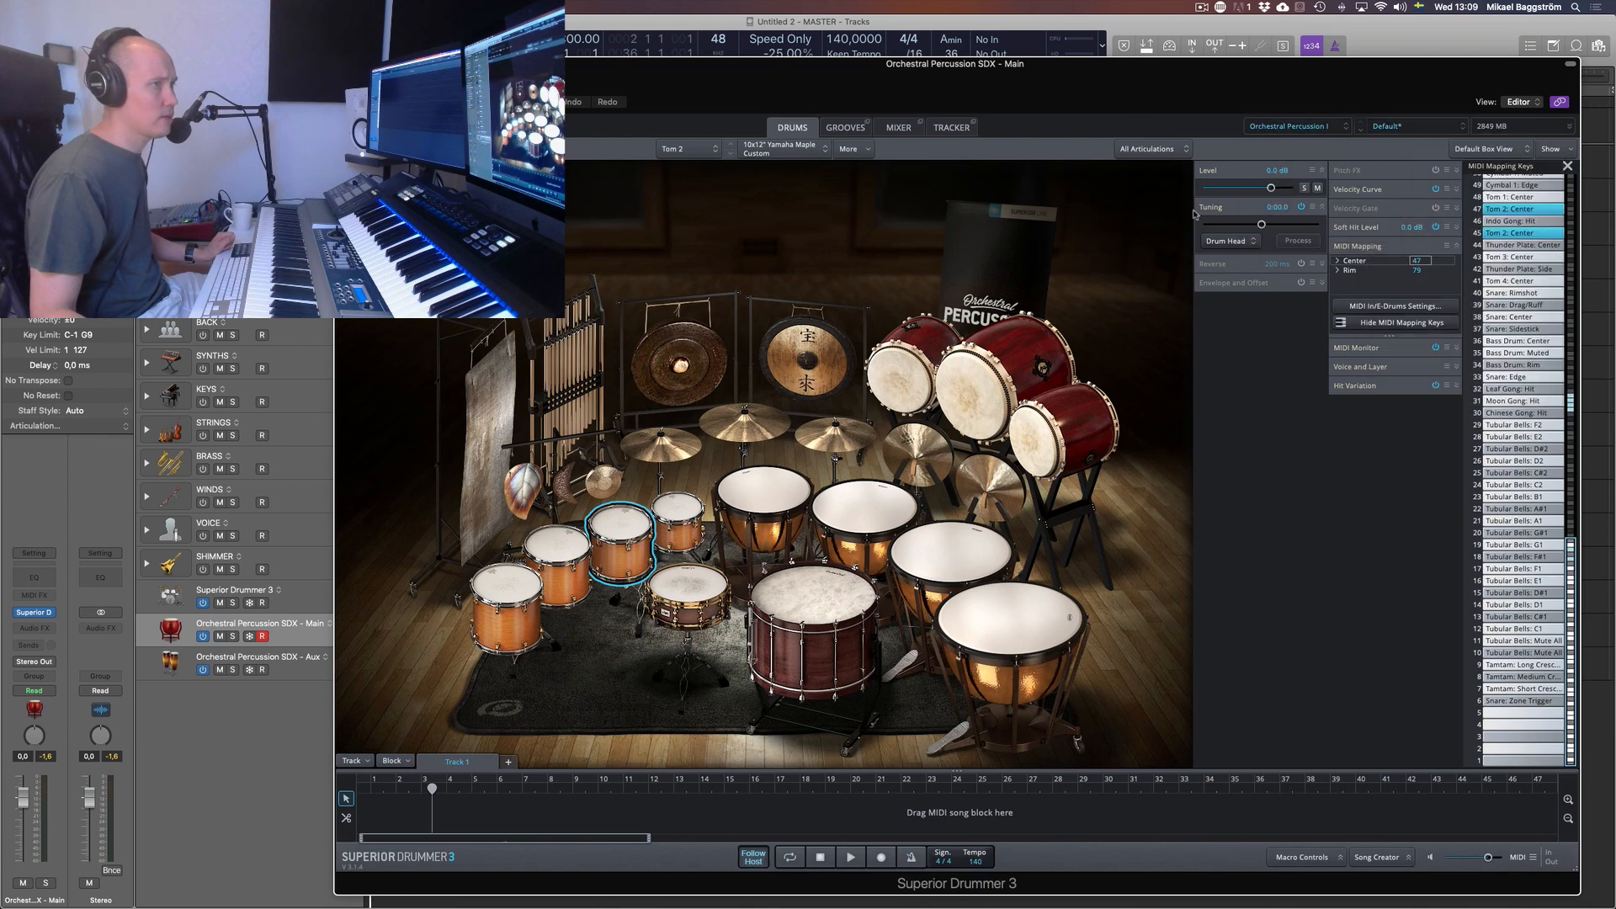
Switch to the Orchestral Percussion SDX - Aux track, audition Conga 2 and show its MIDI mapping keys
left_click(282, 669)
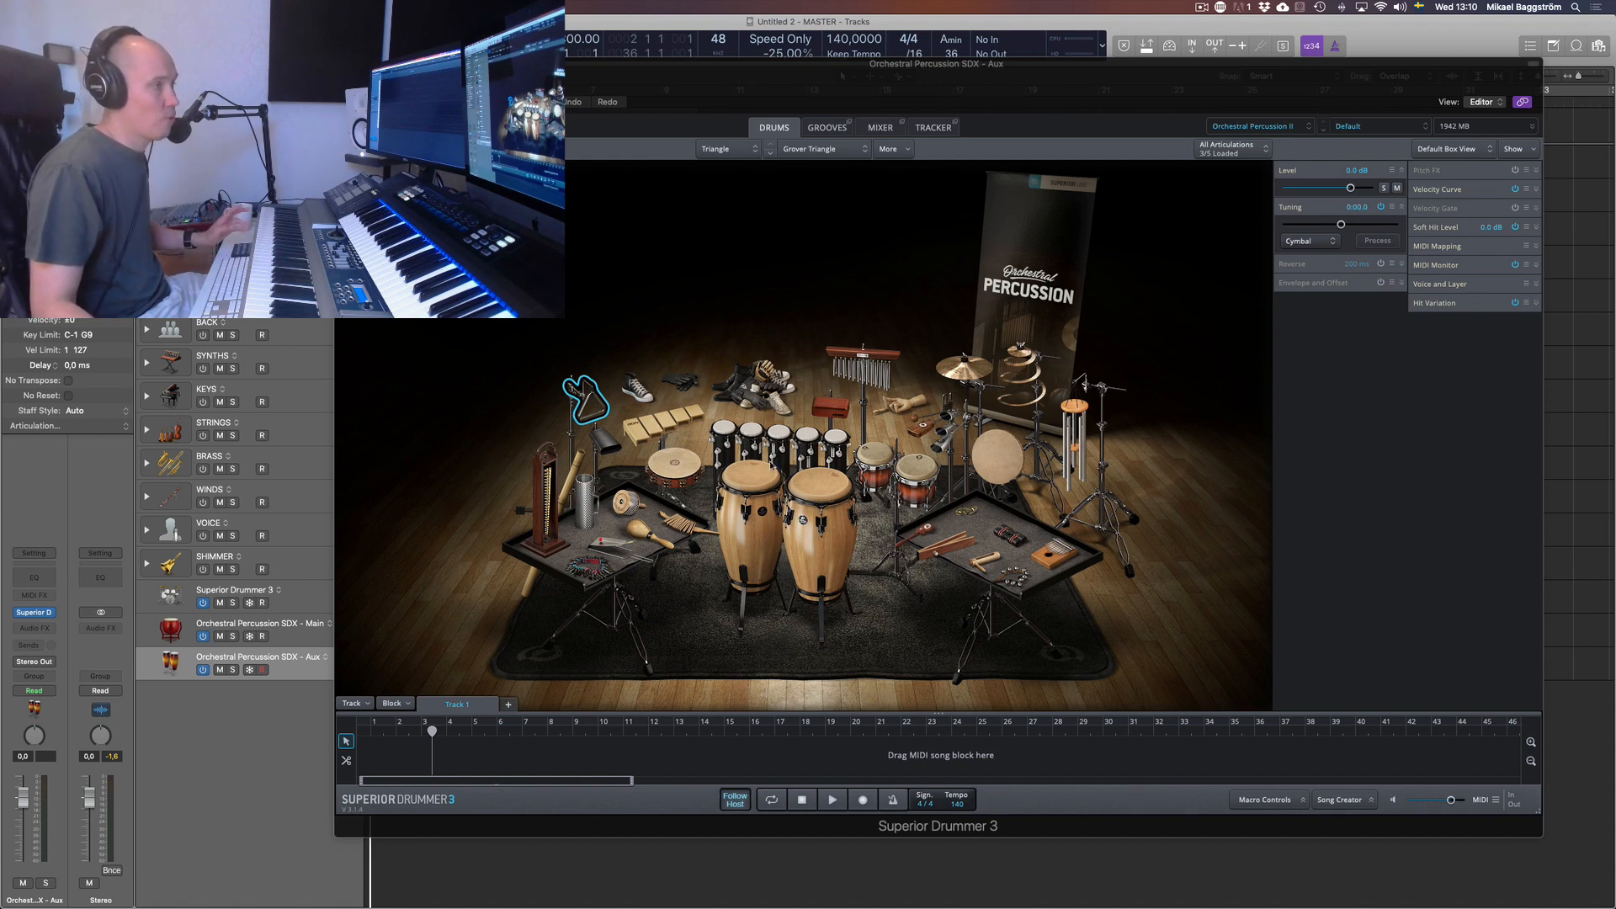
left_click(815, 494)
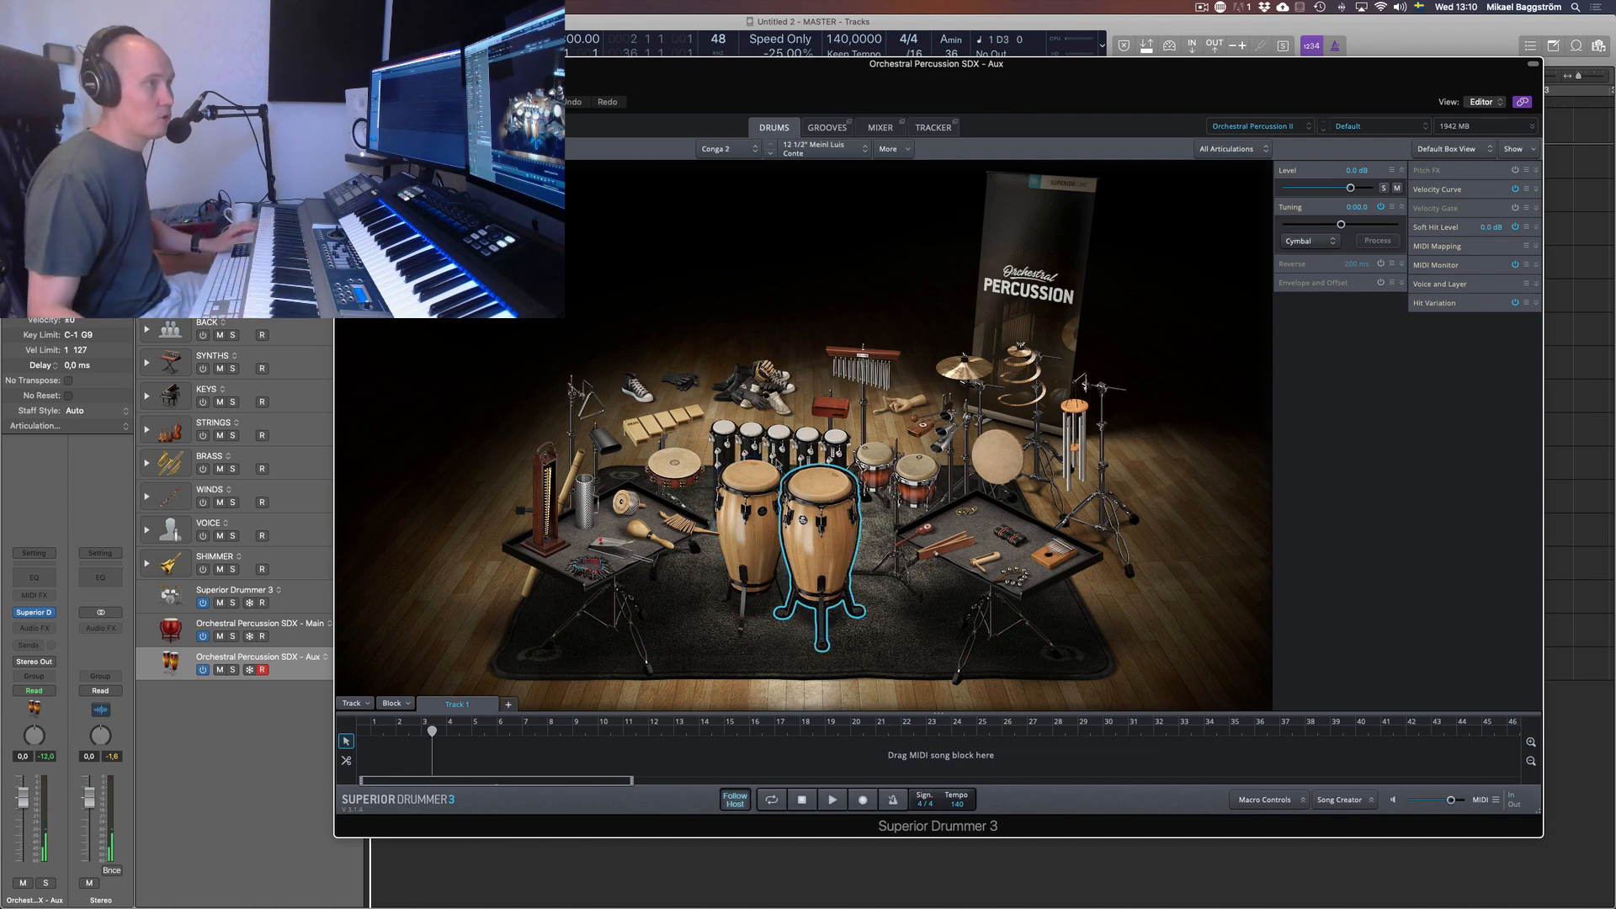
left_click(1537, 247)
left_click(1513, 324)
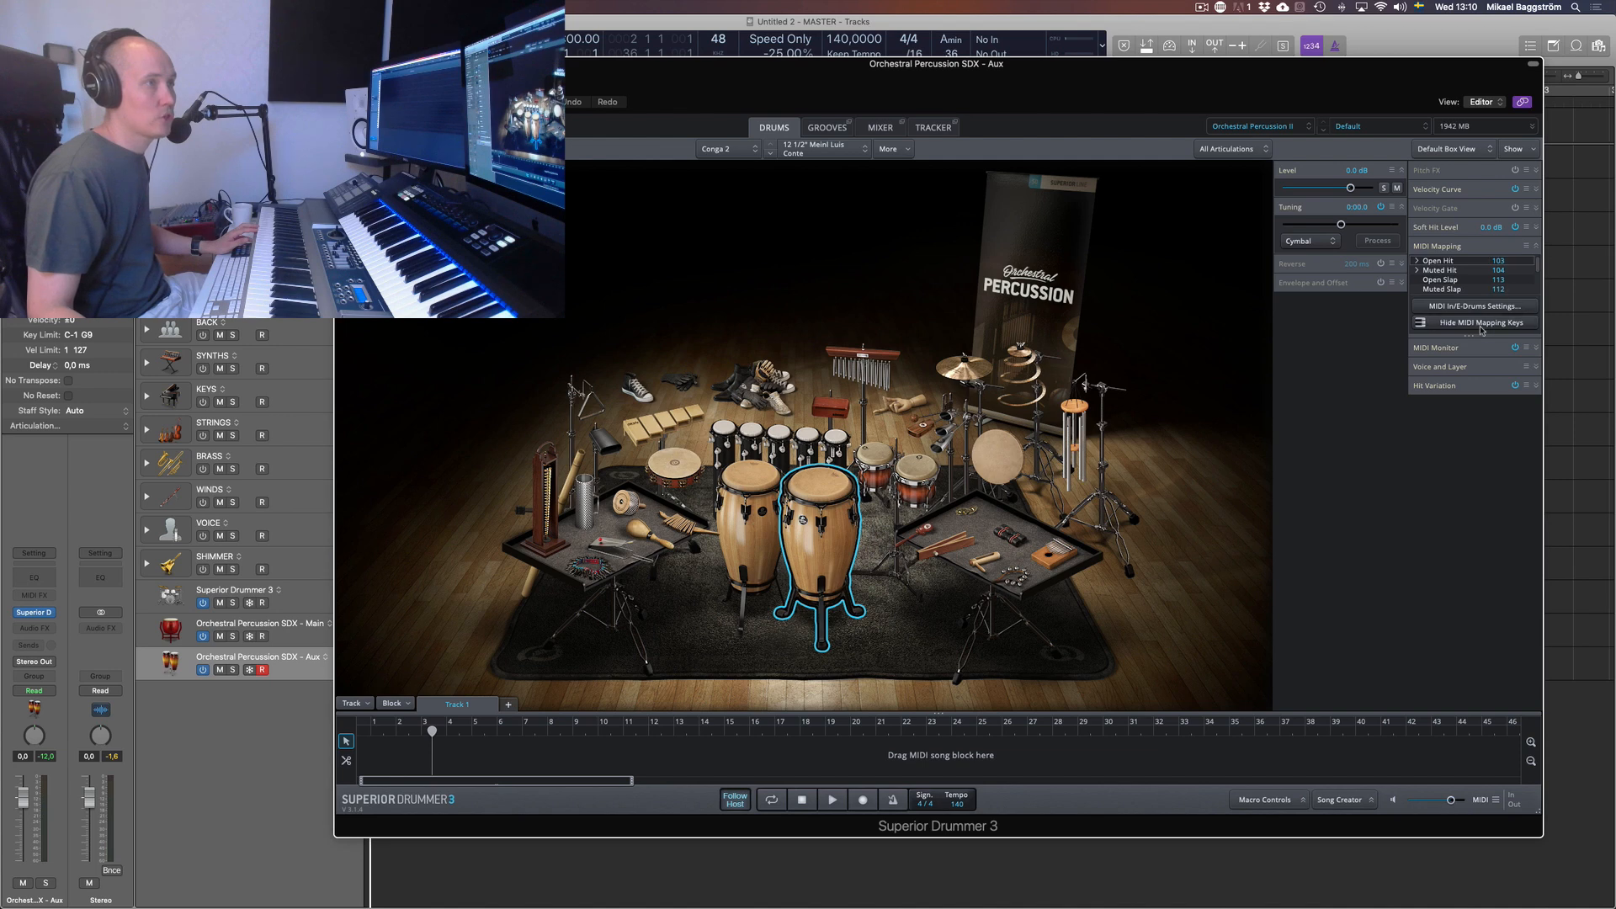
Look through the MIDI mapping key list and view the MIDI In/E-Drums settings
scroll(1534, 297, "down", 3)
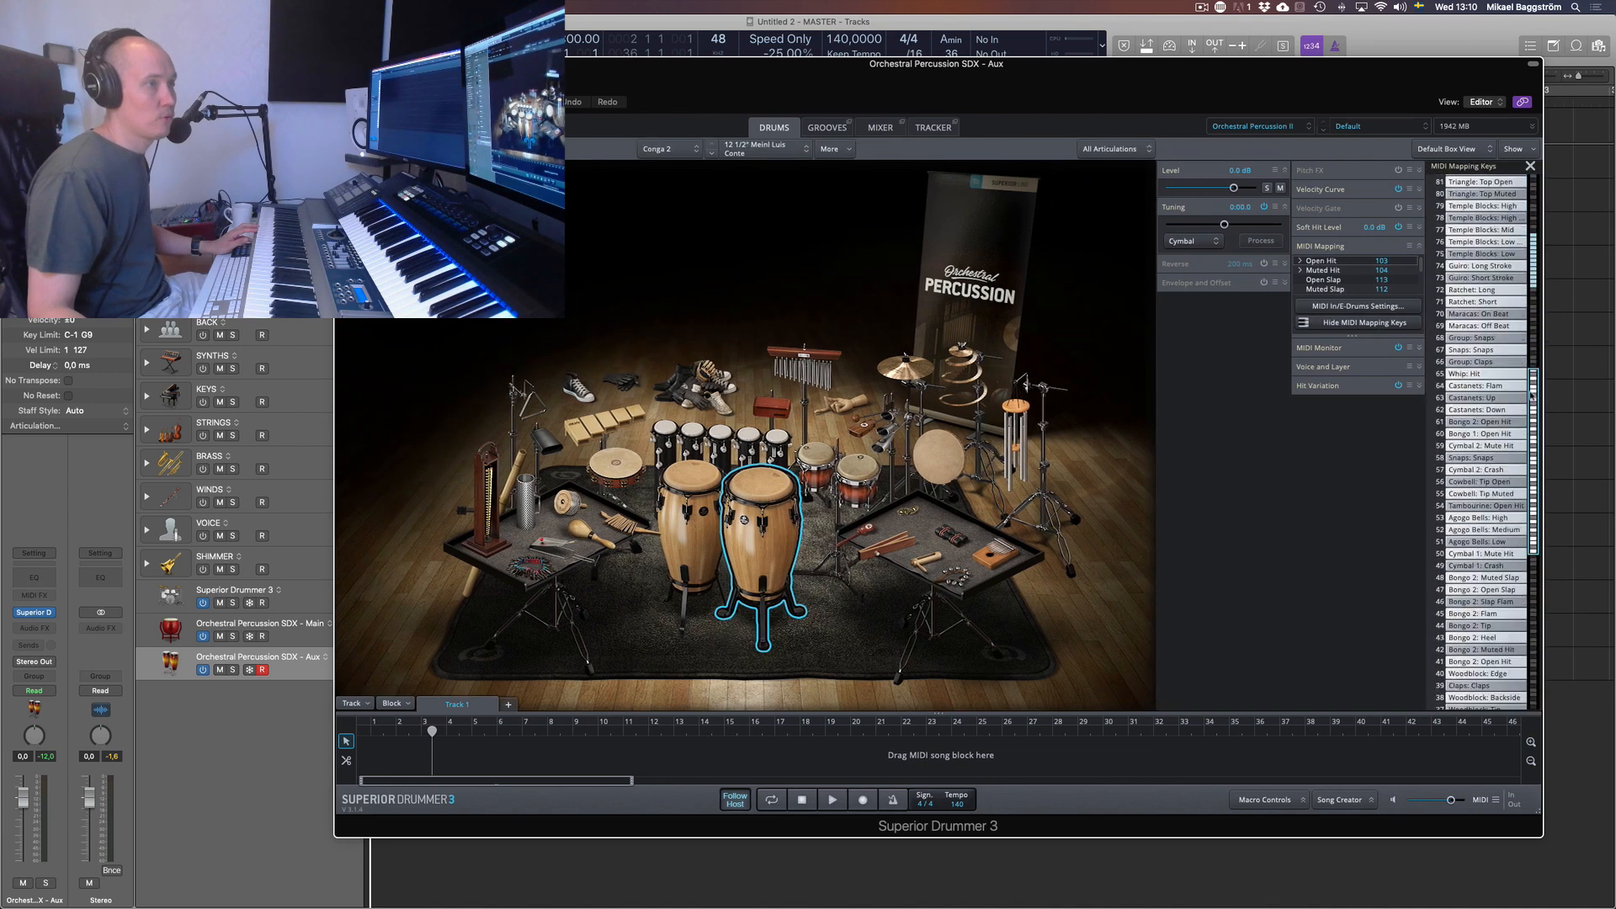
scroll(1558, 356, "down", 15)
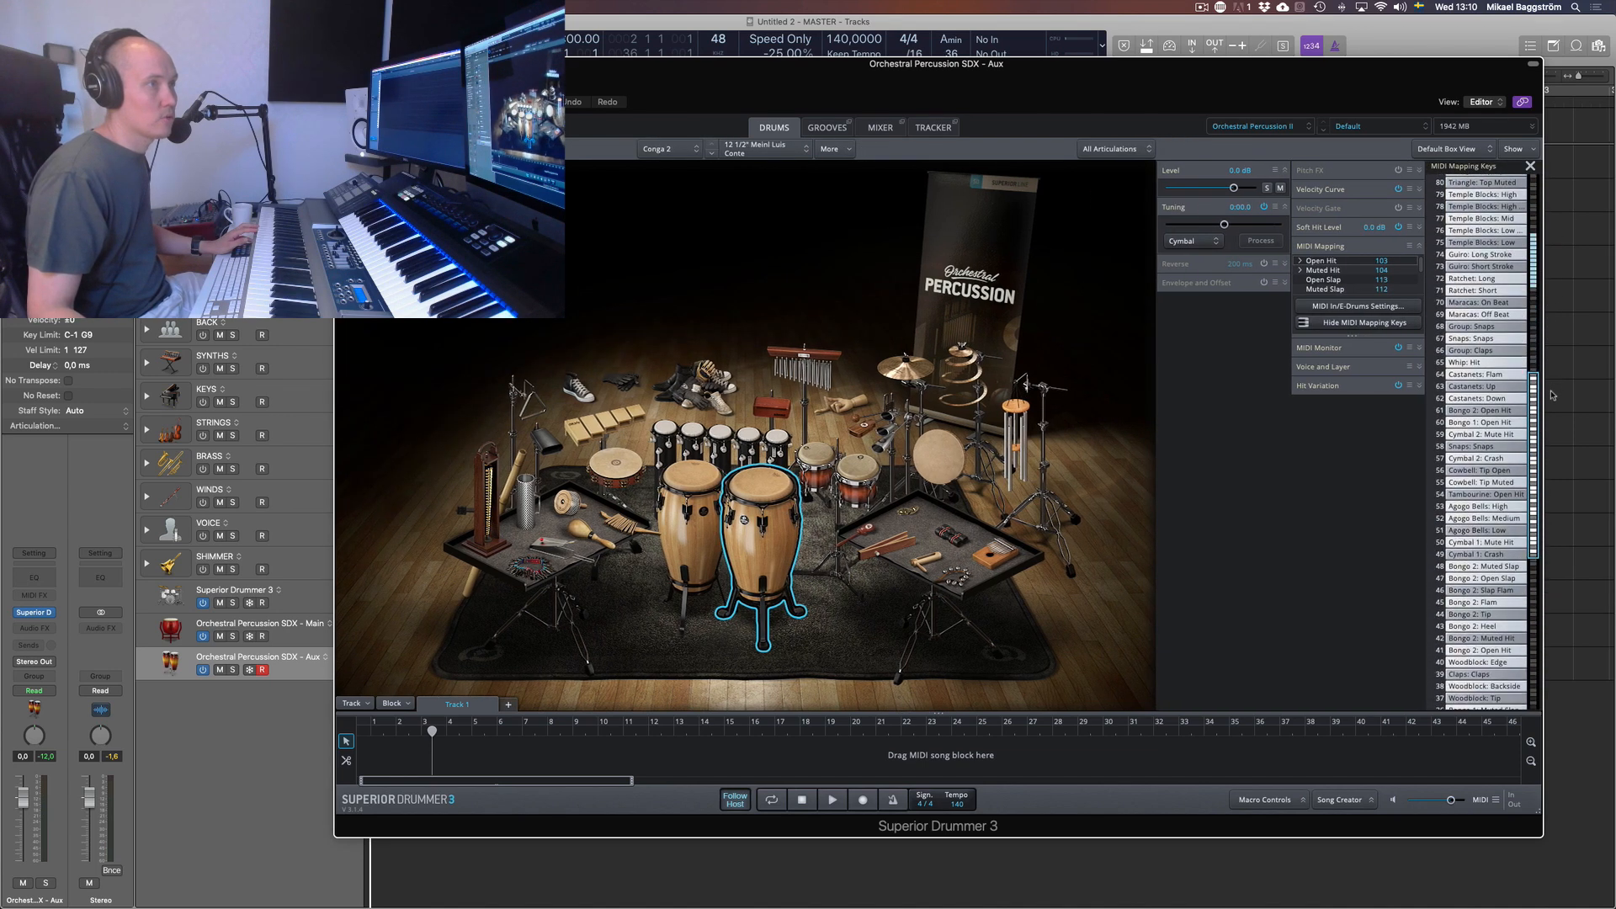
left_click(1389, 310)
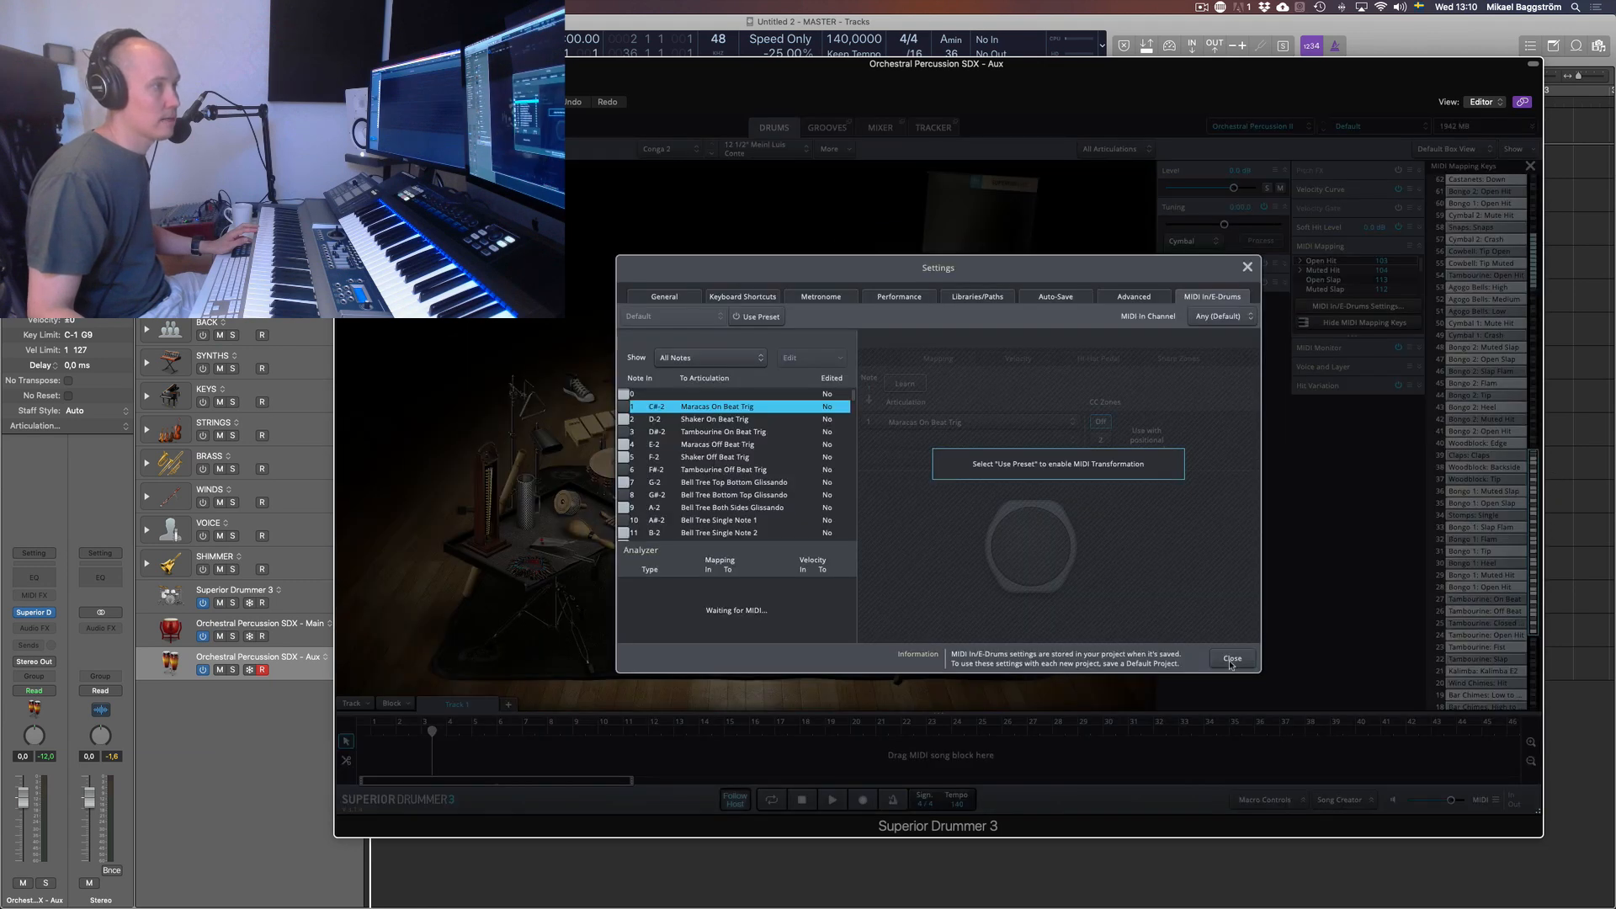
left_click(1231, 659)
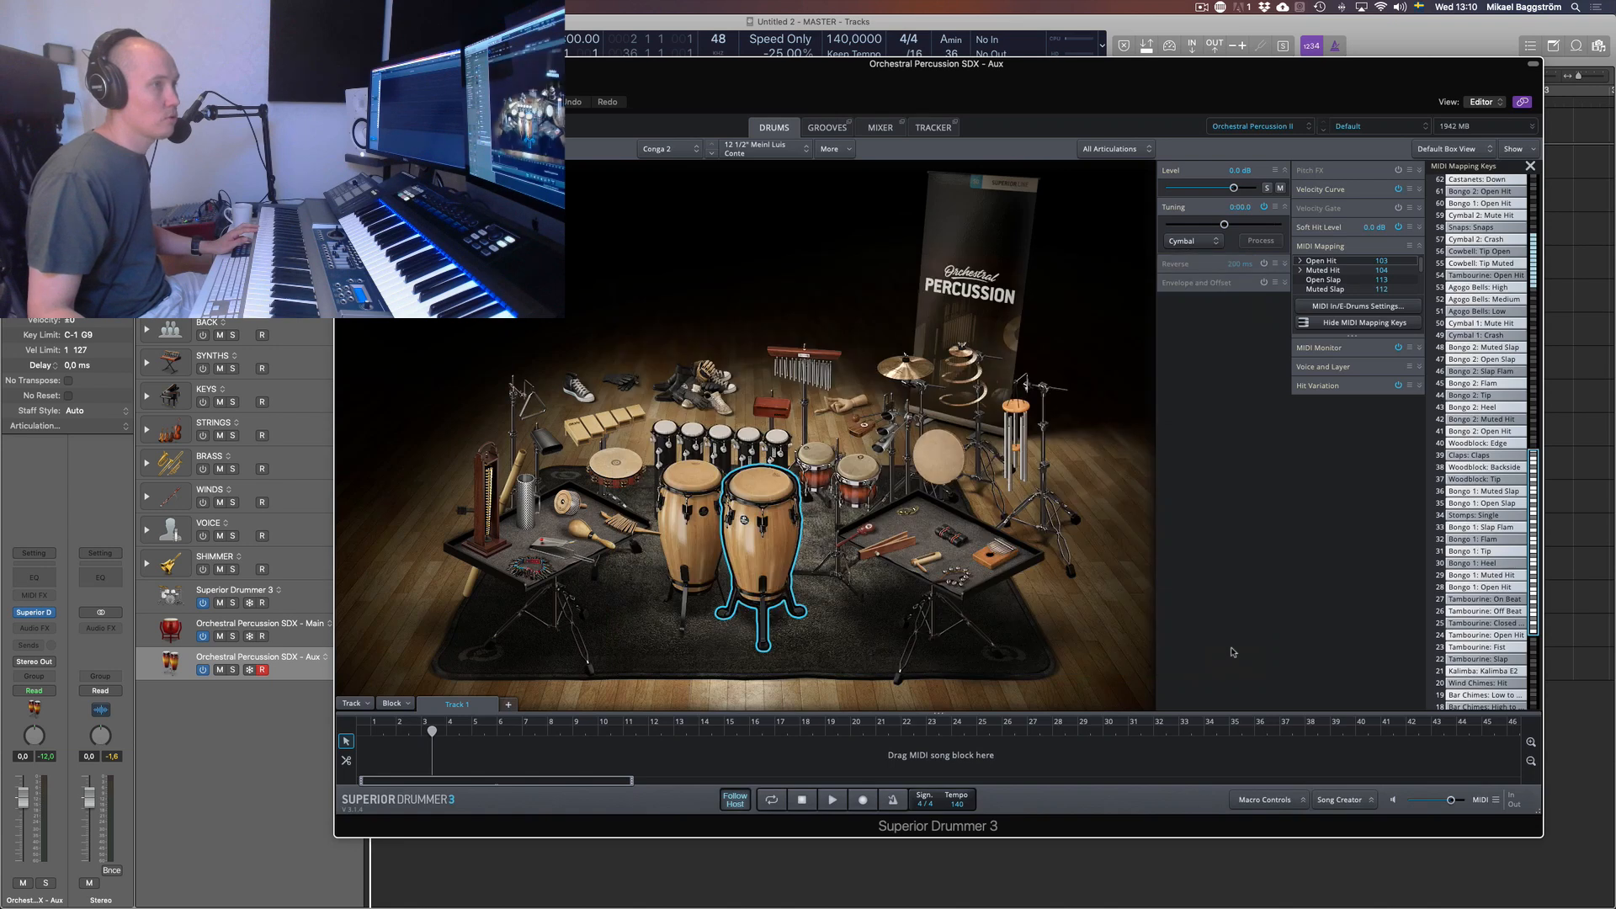
Audition Bongo 2, Conga 2, Bongo 1 and the boobams, checking their assigned MIDI mapping keys
left_click(860, 480)
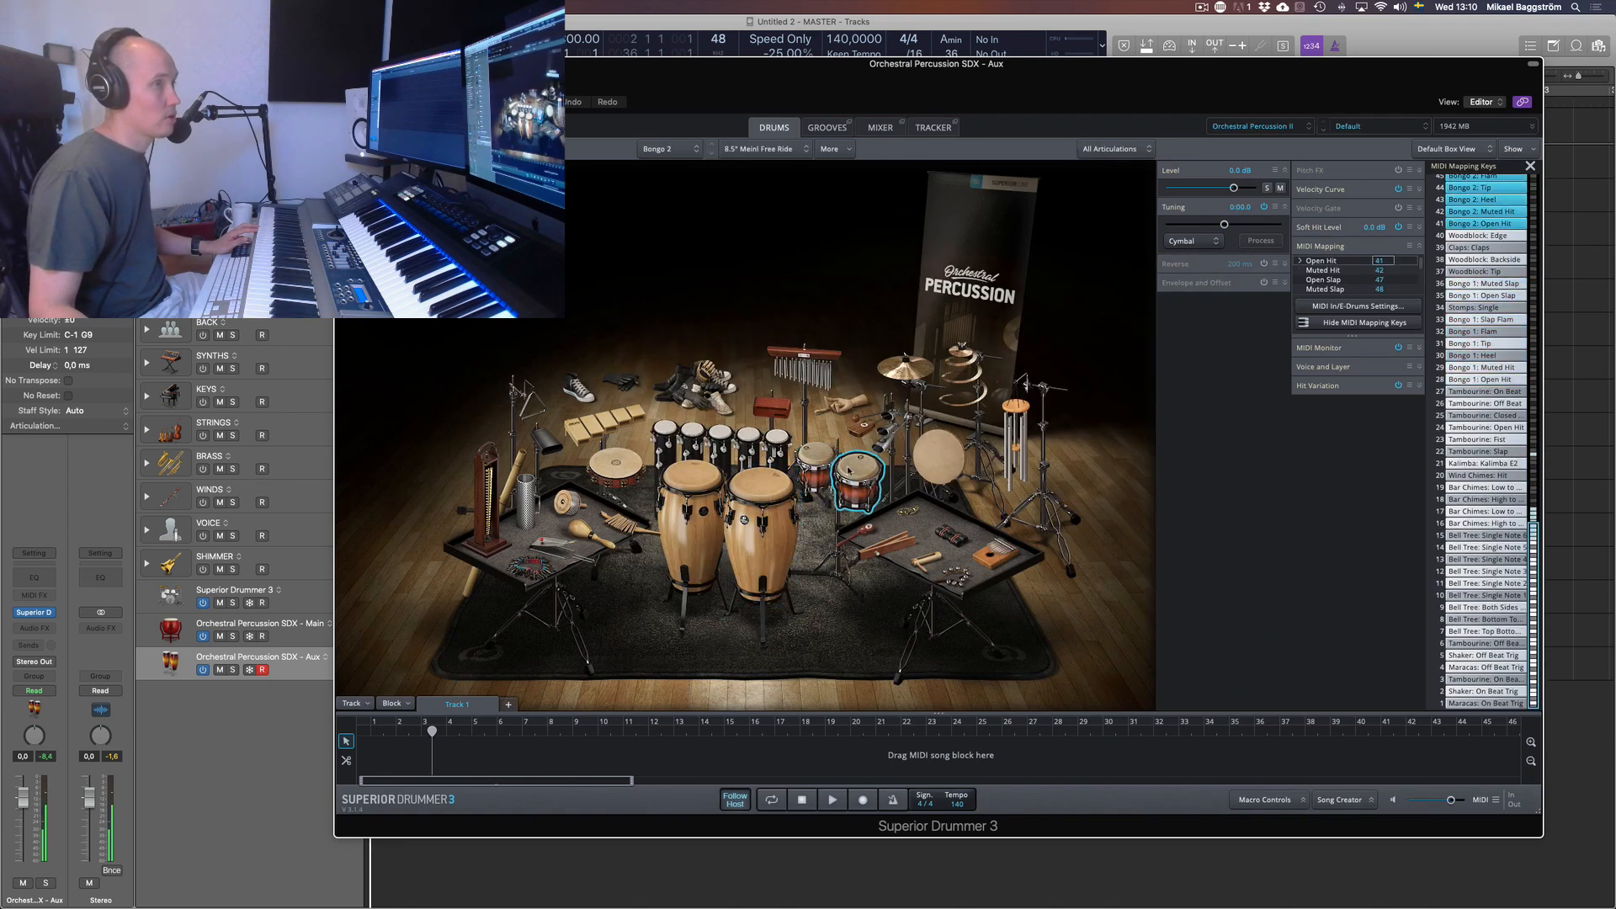
left_click(762, 492)
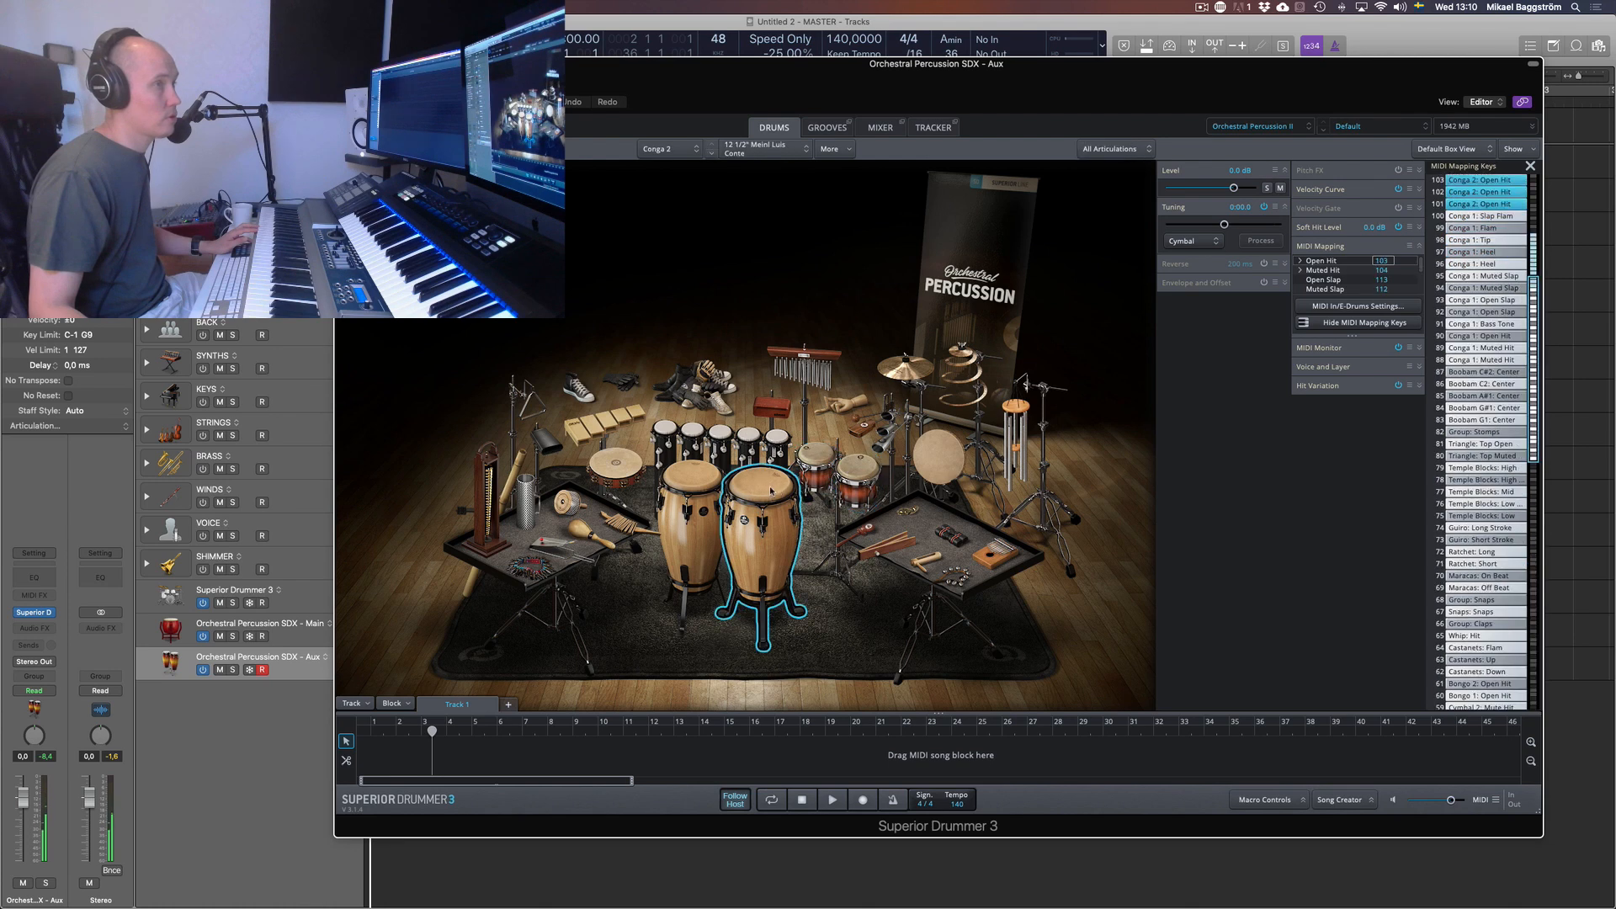
left_click(815, 463)
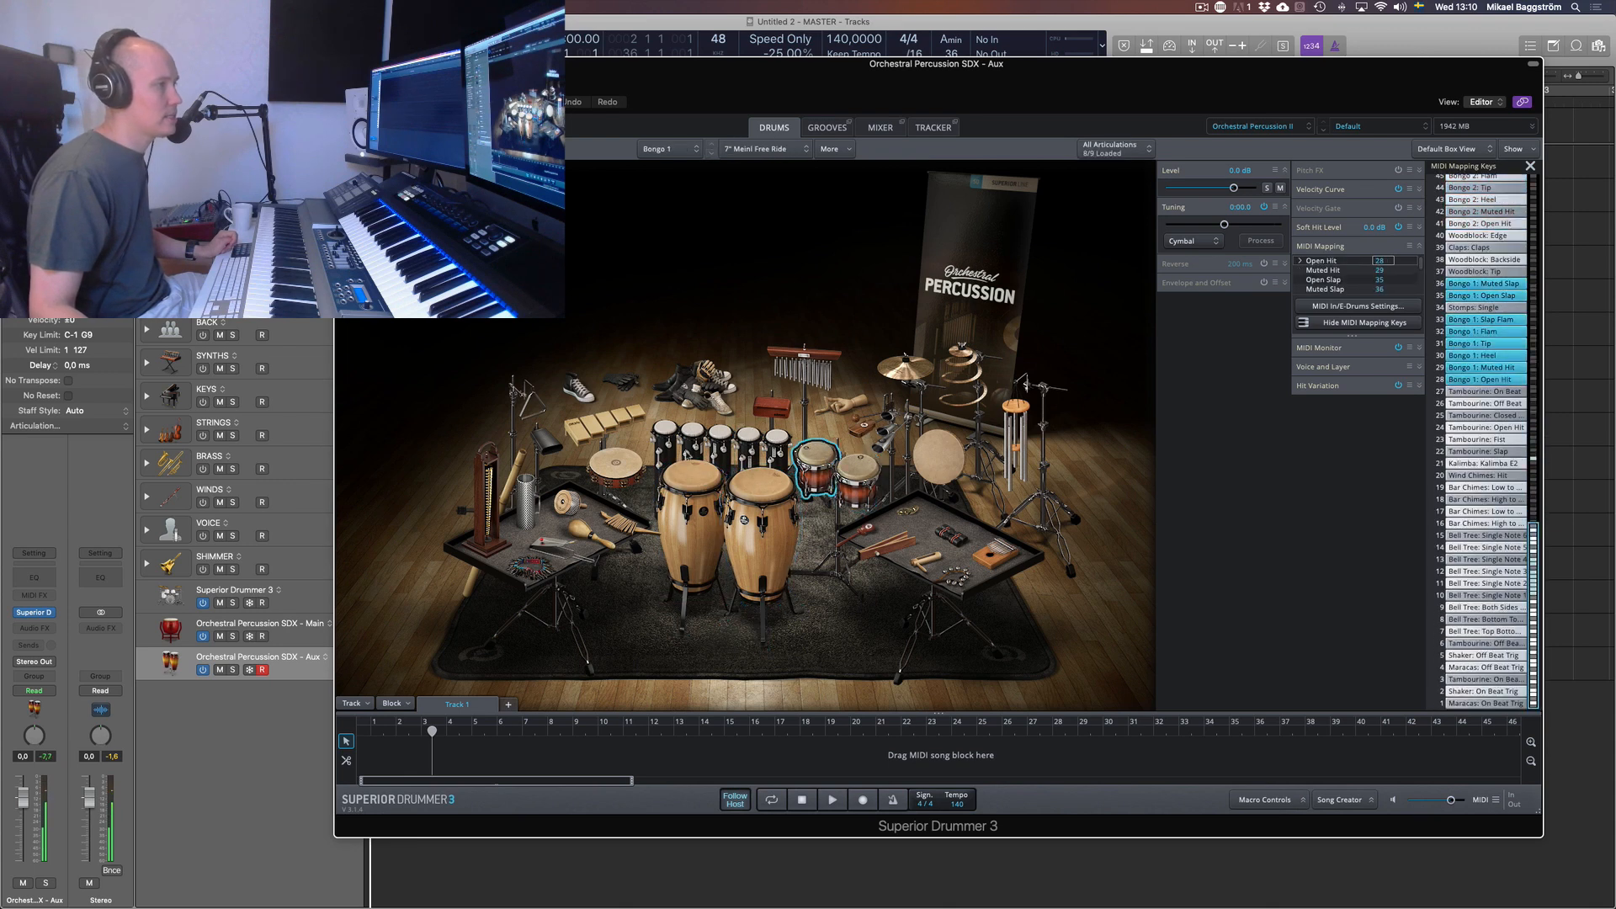
left_click(712, 427)
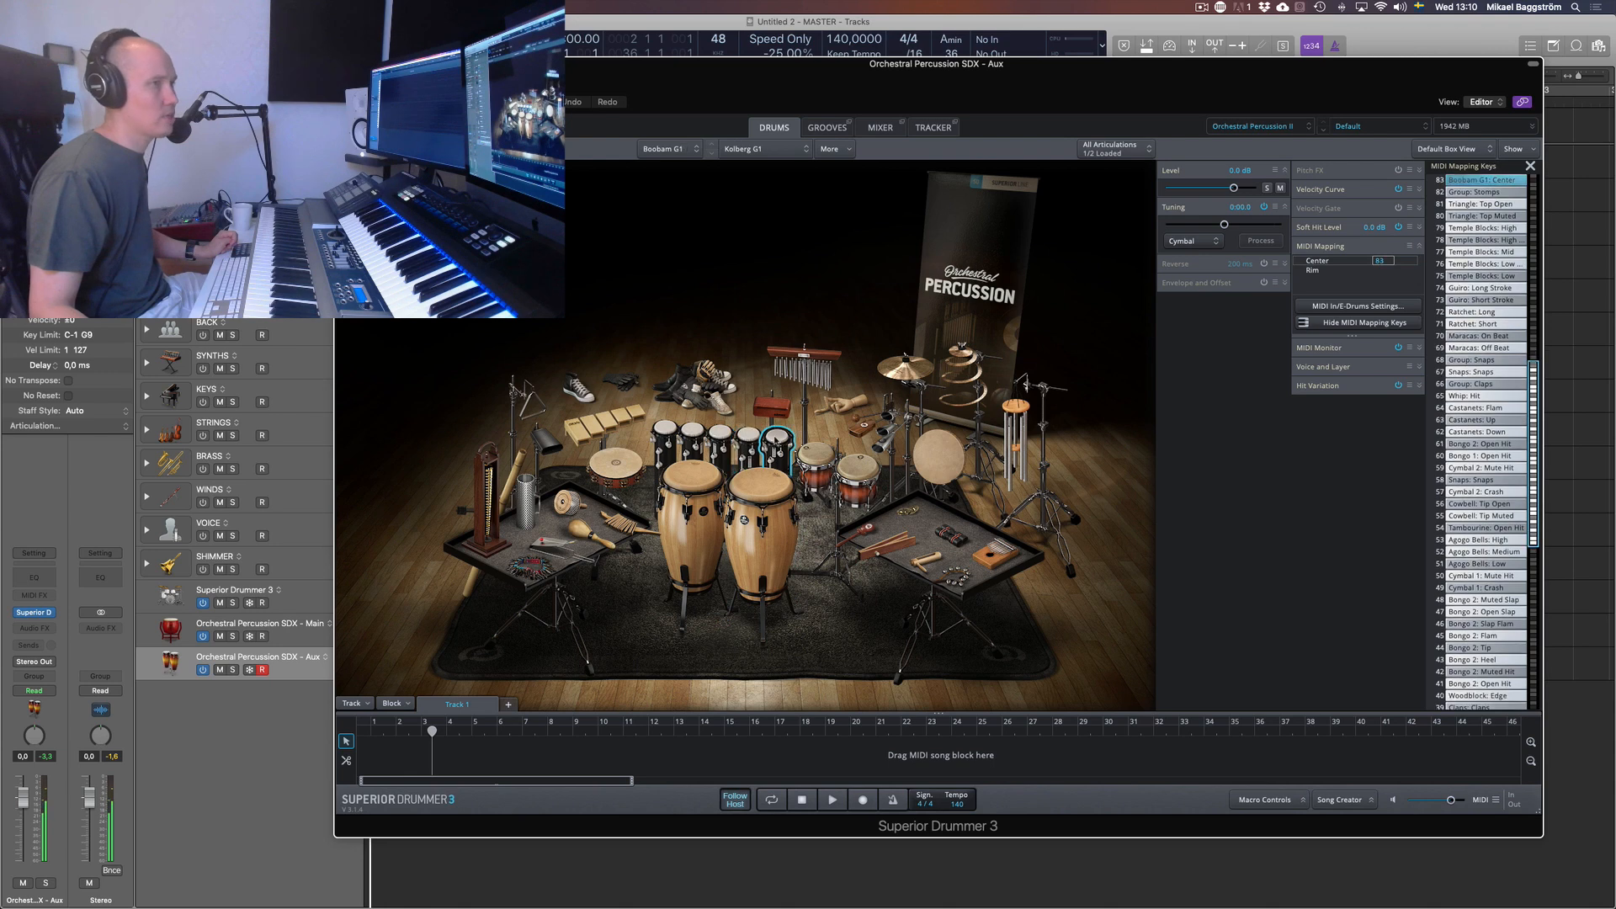
left_click(720, 433)
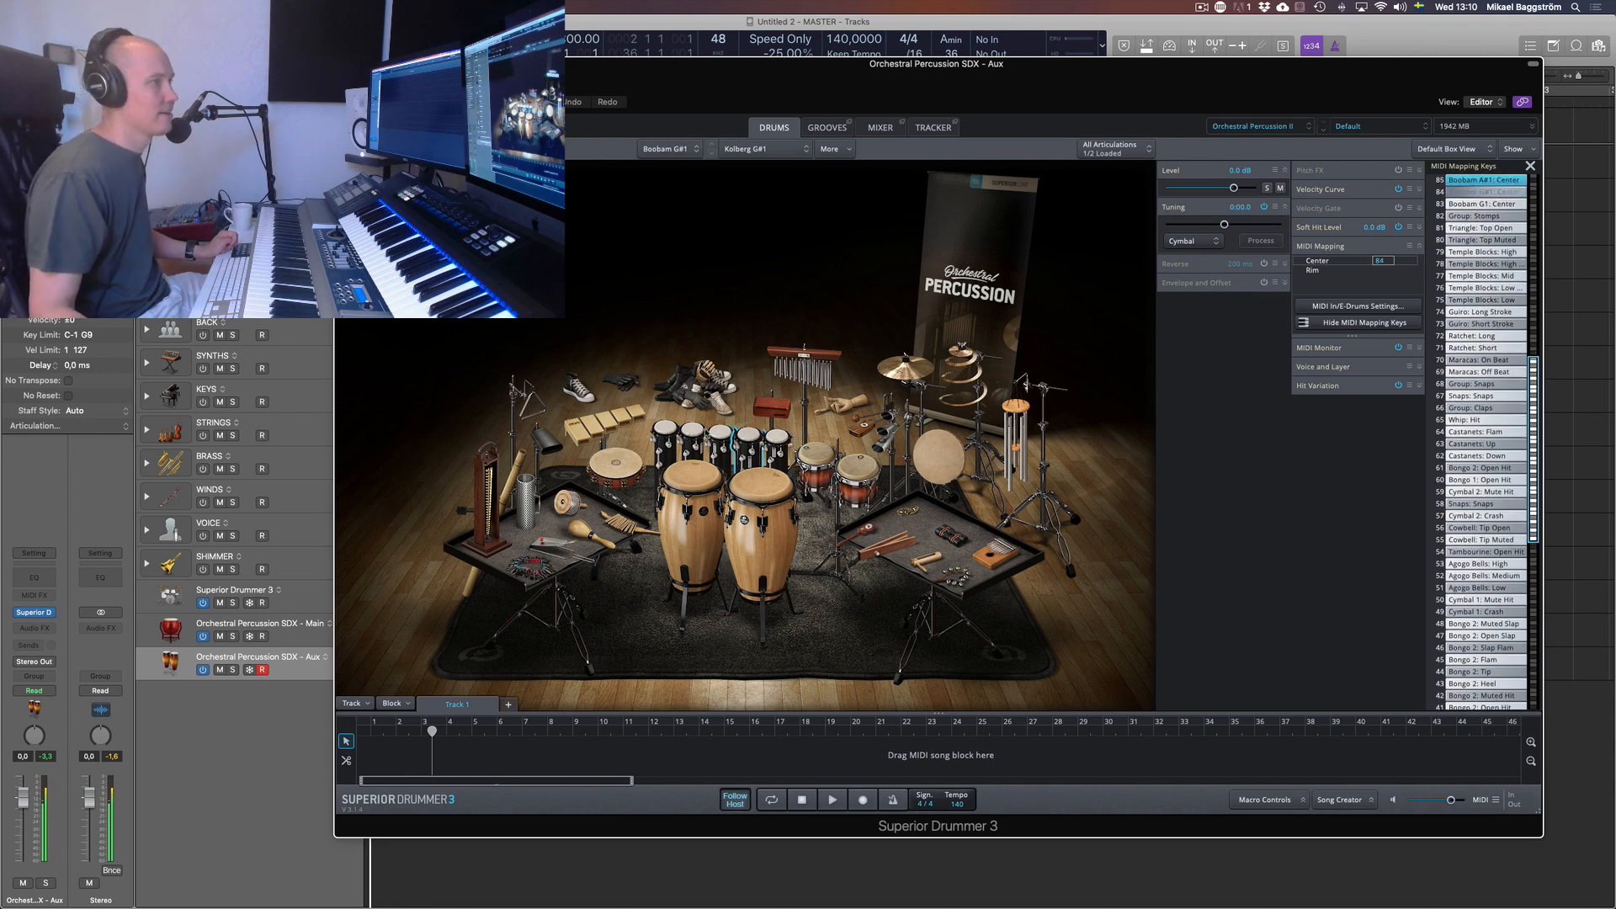
Audition the bar chimes, cabasa, bell tree, temple blocks and wind chimes
left_click(796, 379)
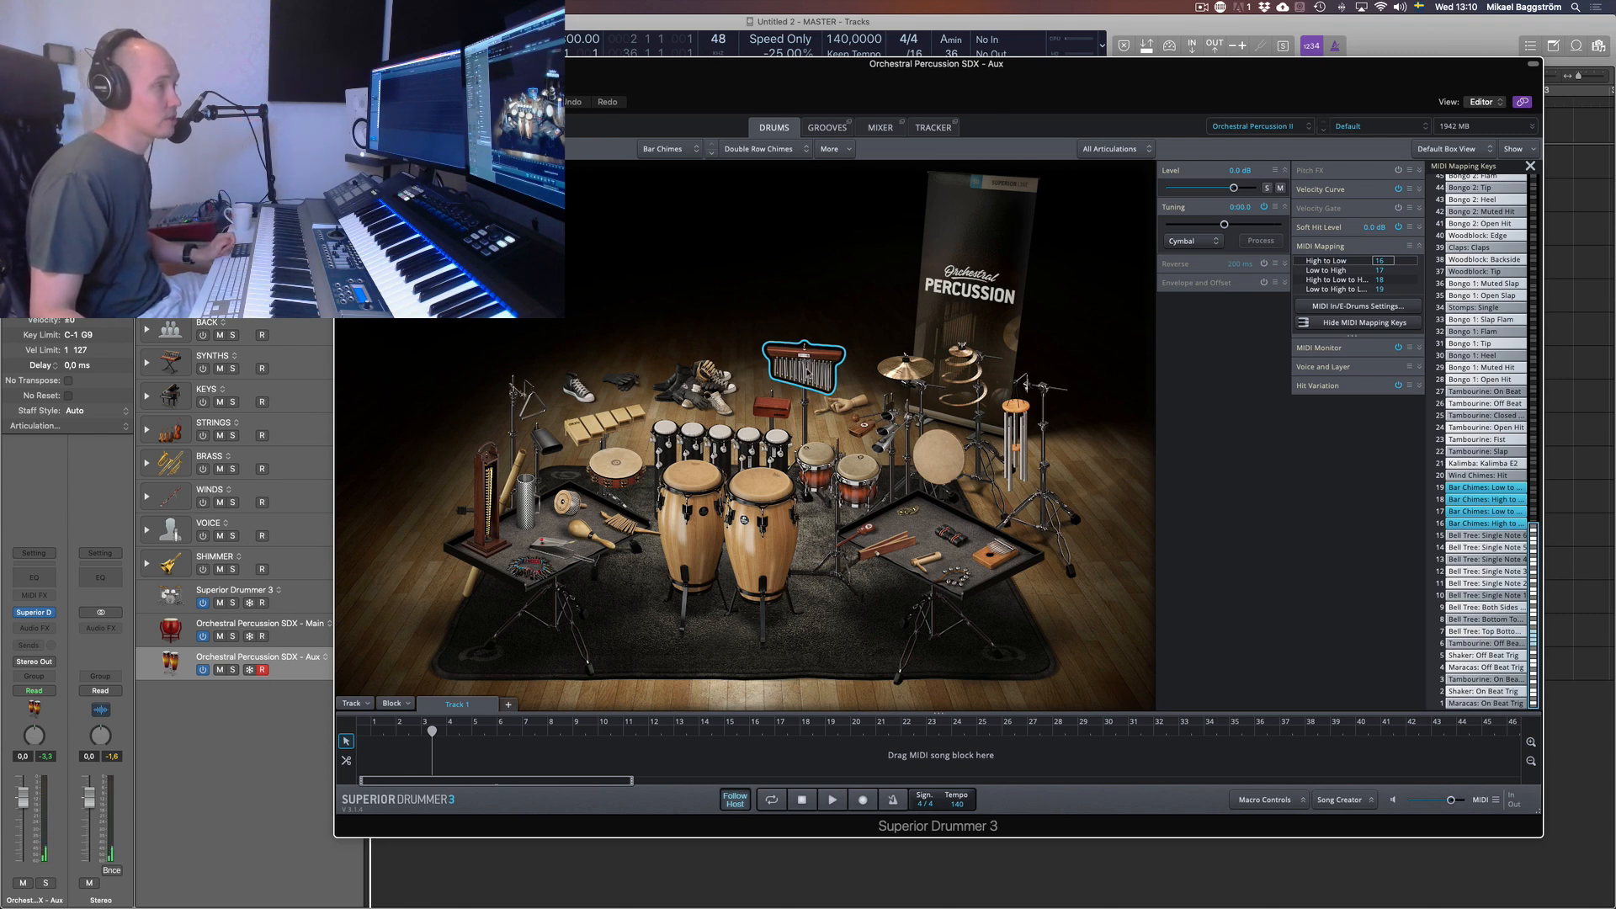
left_click(569, 503)
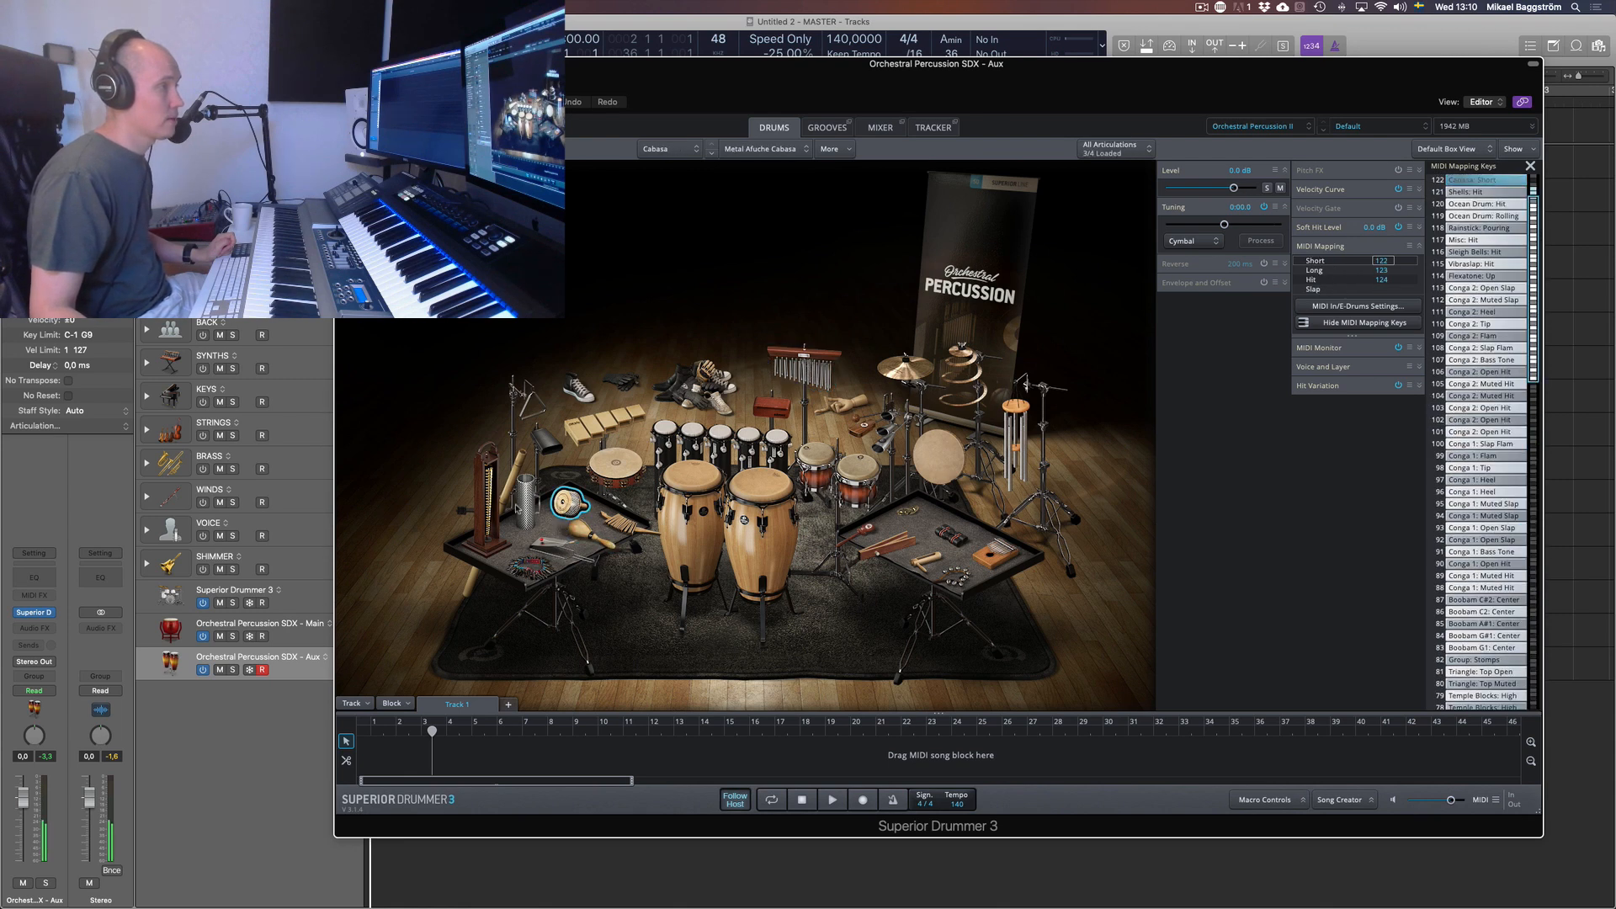
left_click(528, 503)
left_click(487, 497)
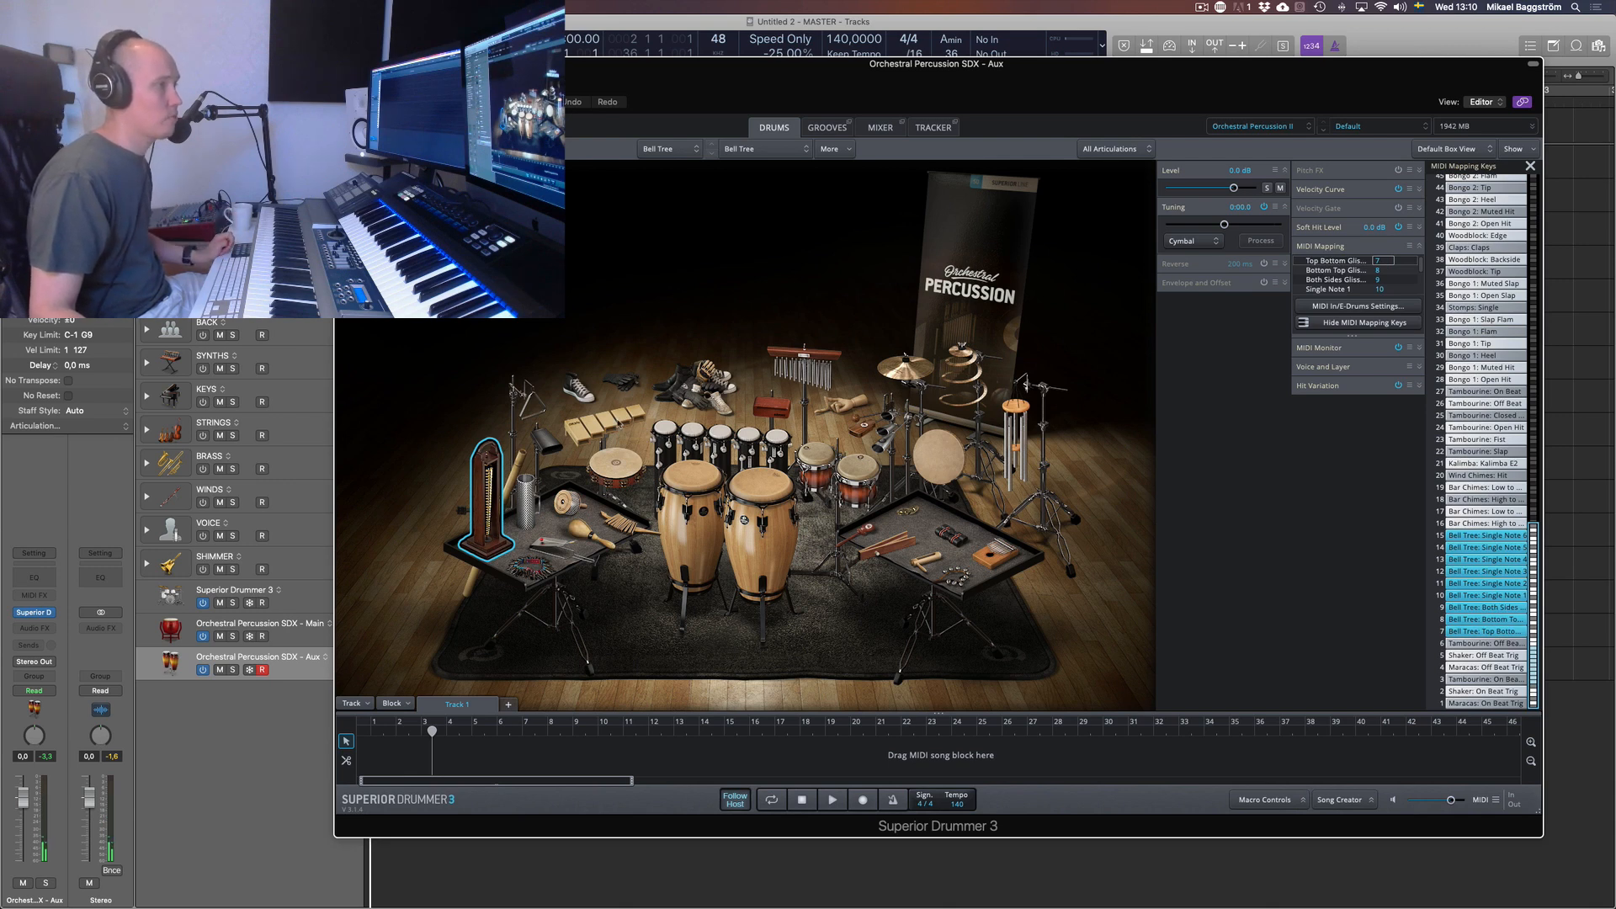
left_click(604, 425)
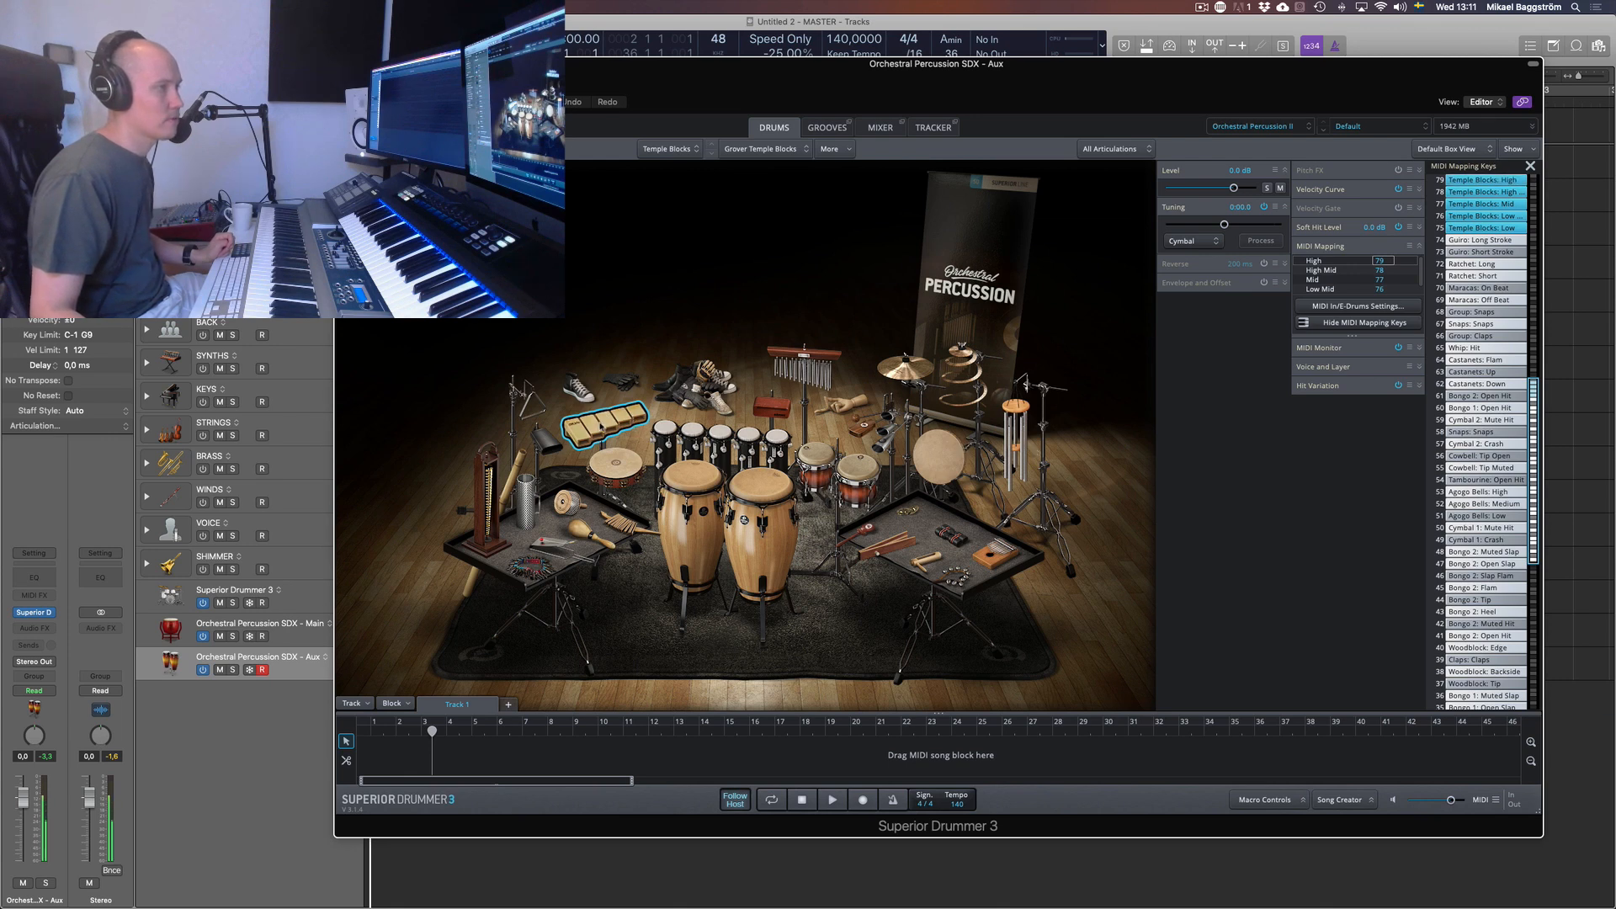
left_click(1022, 435)
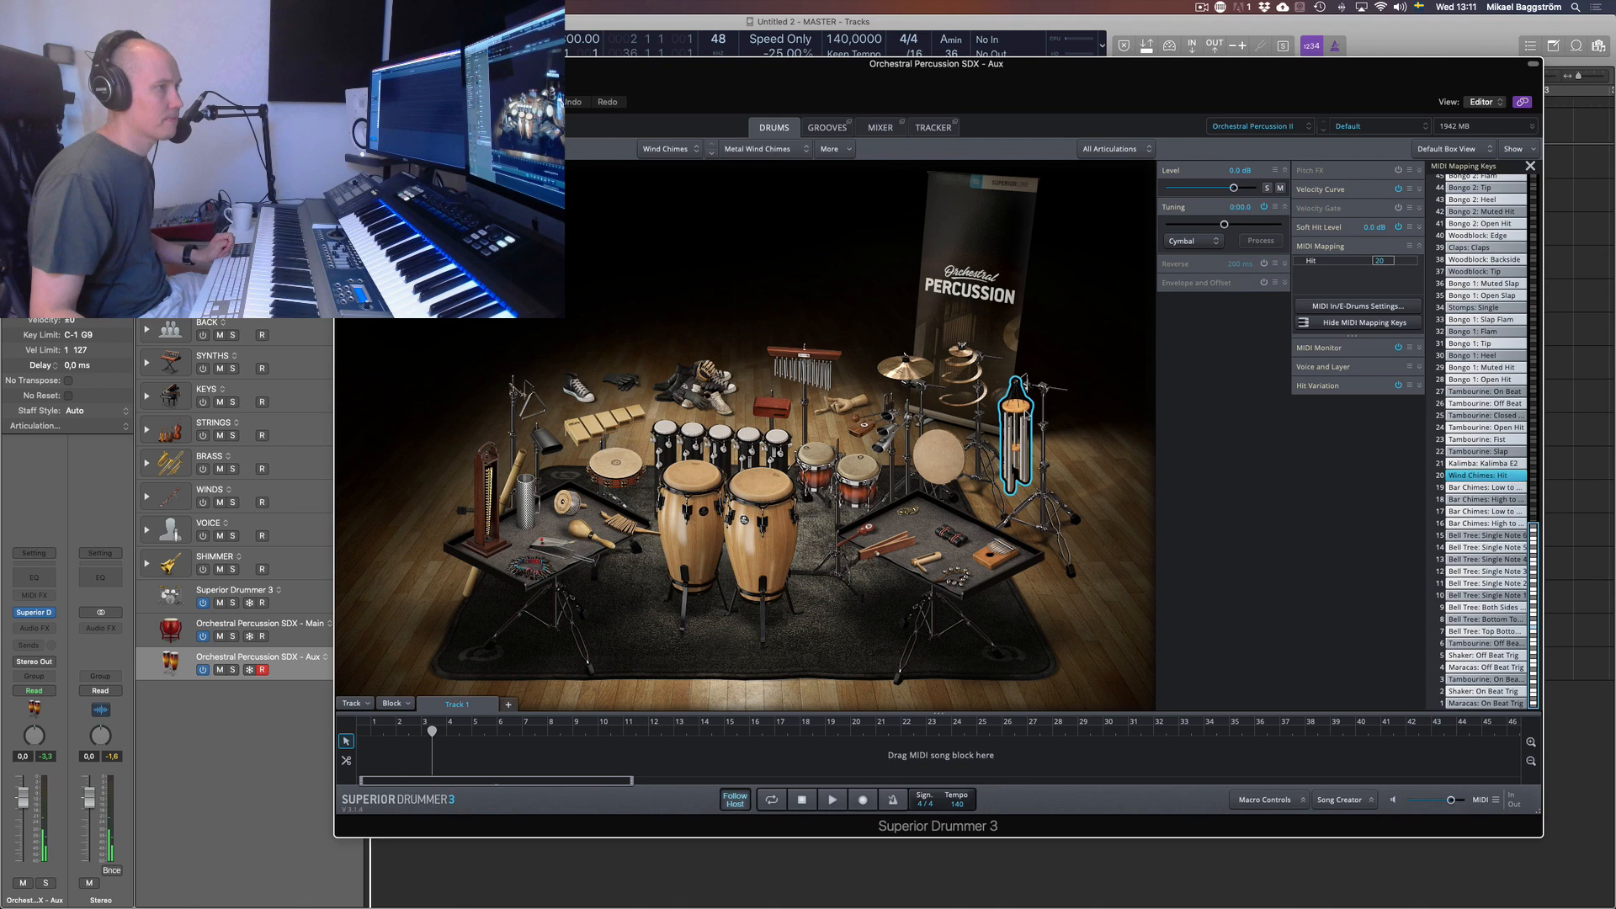
Audition the ocean drum and replace it with the Large Ocean Drum
left_click(937, 456)
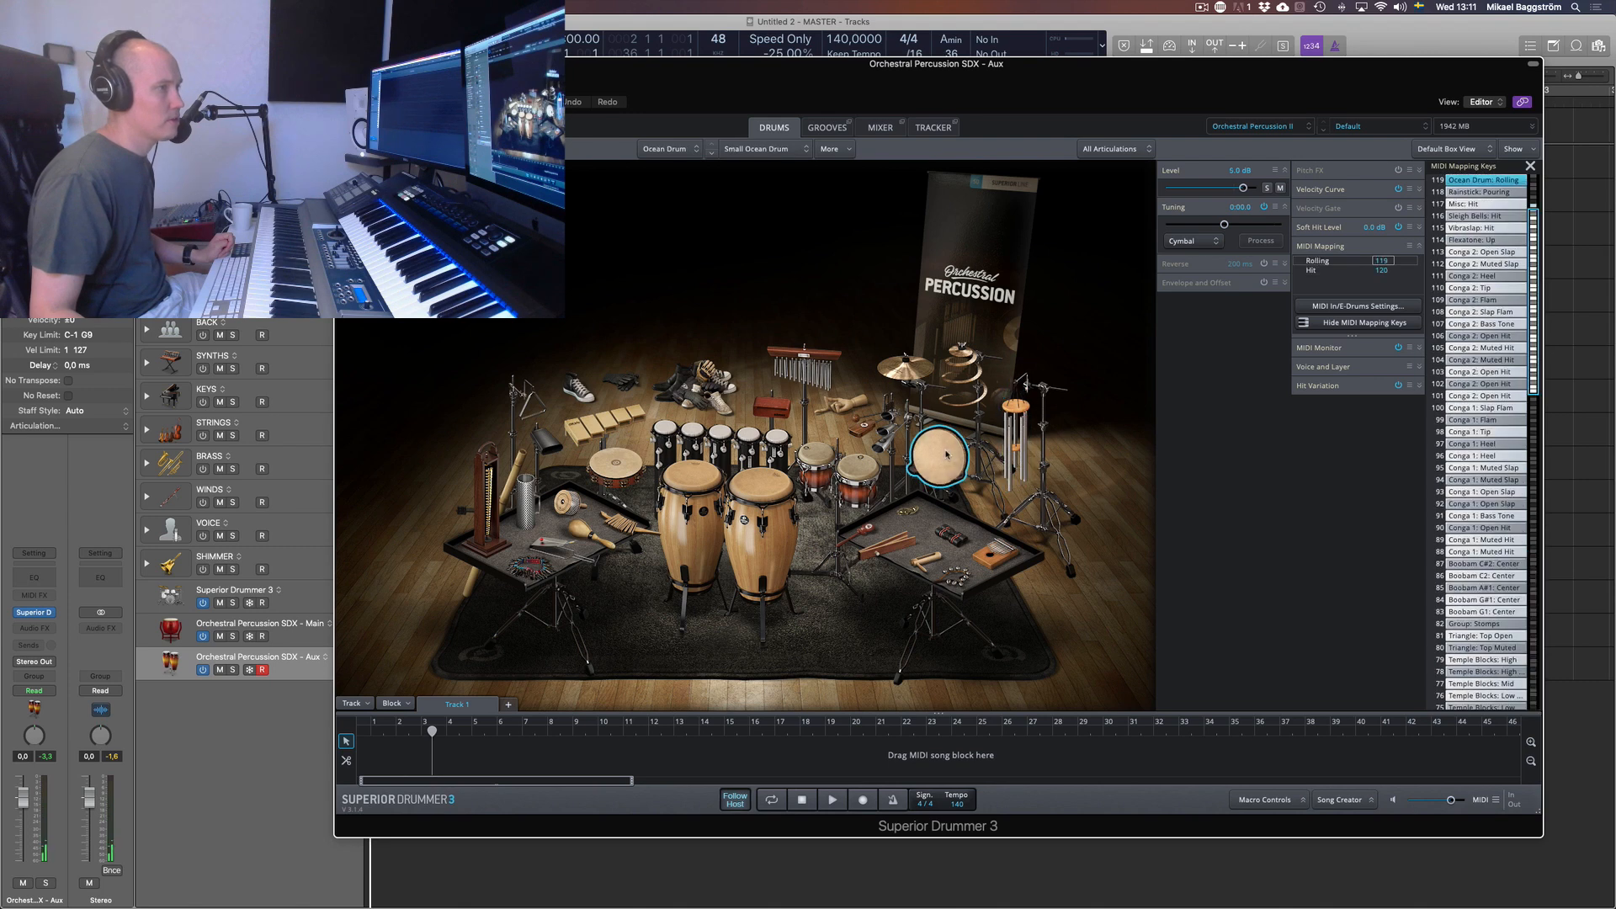
right_click(937, 455)
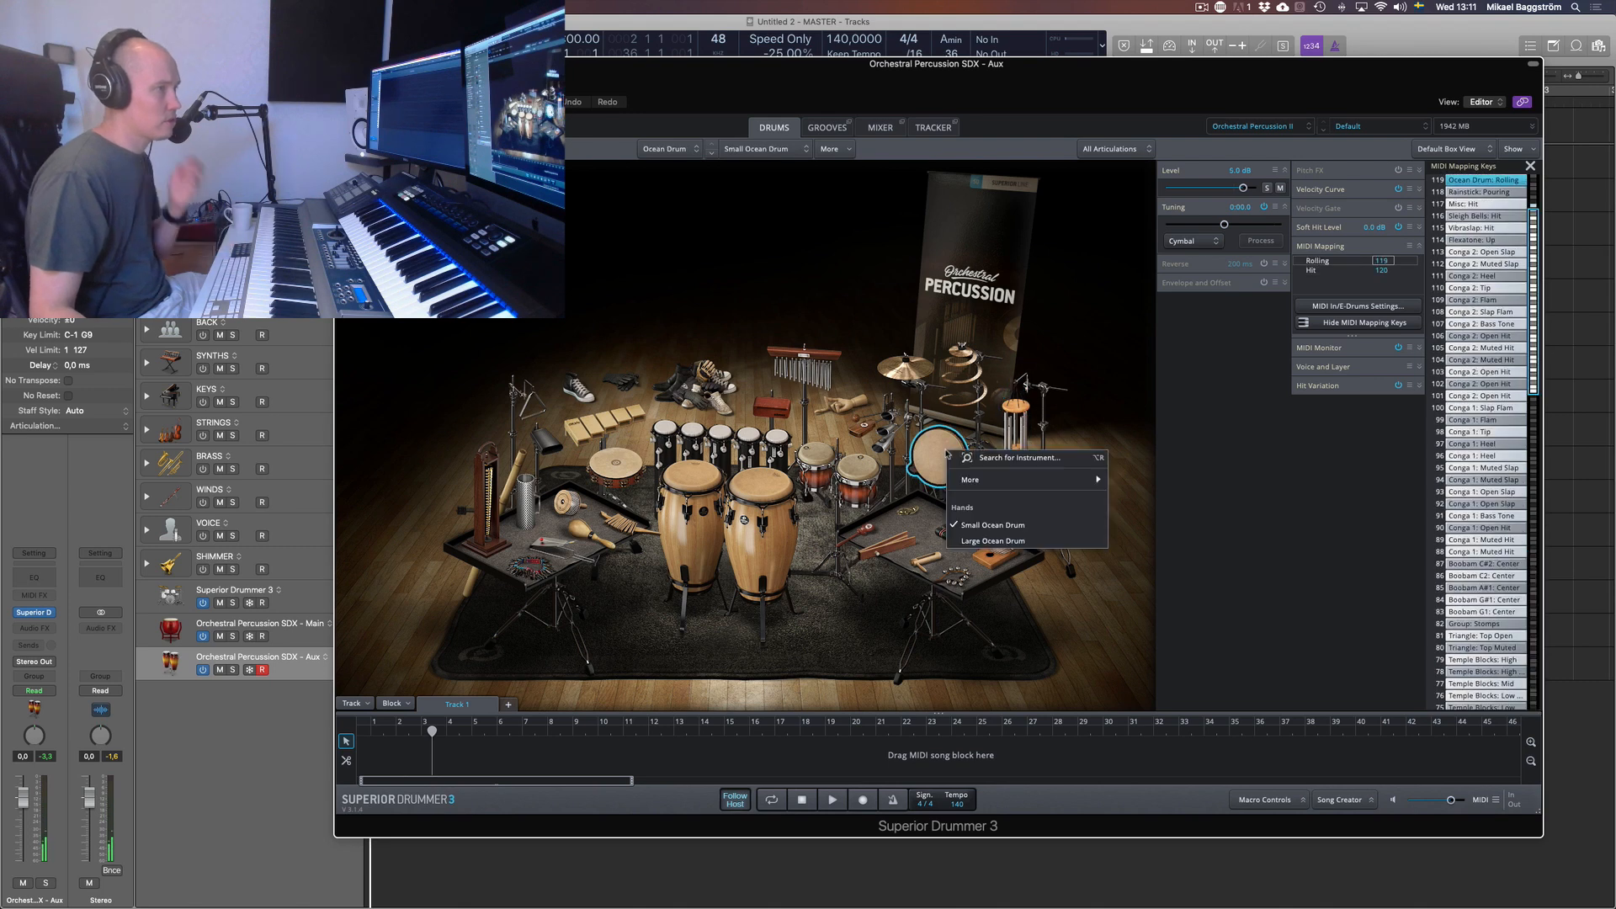
left_click(993, 540)
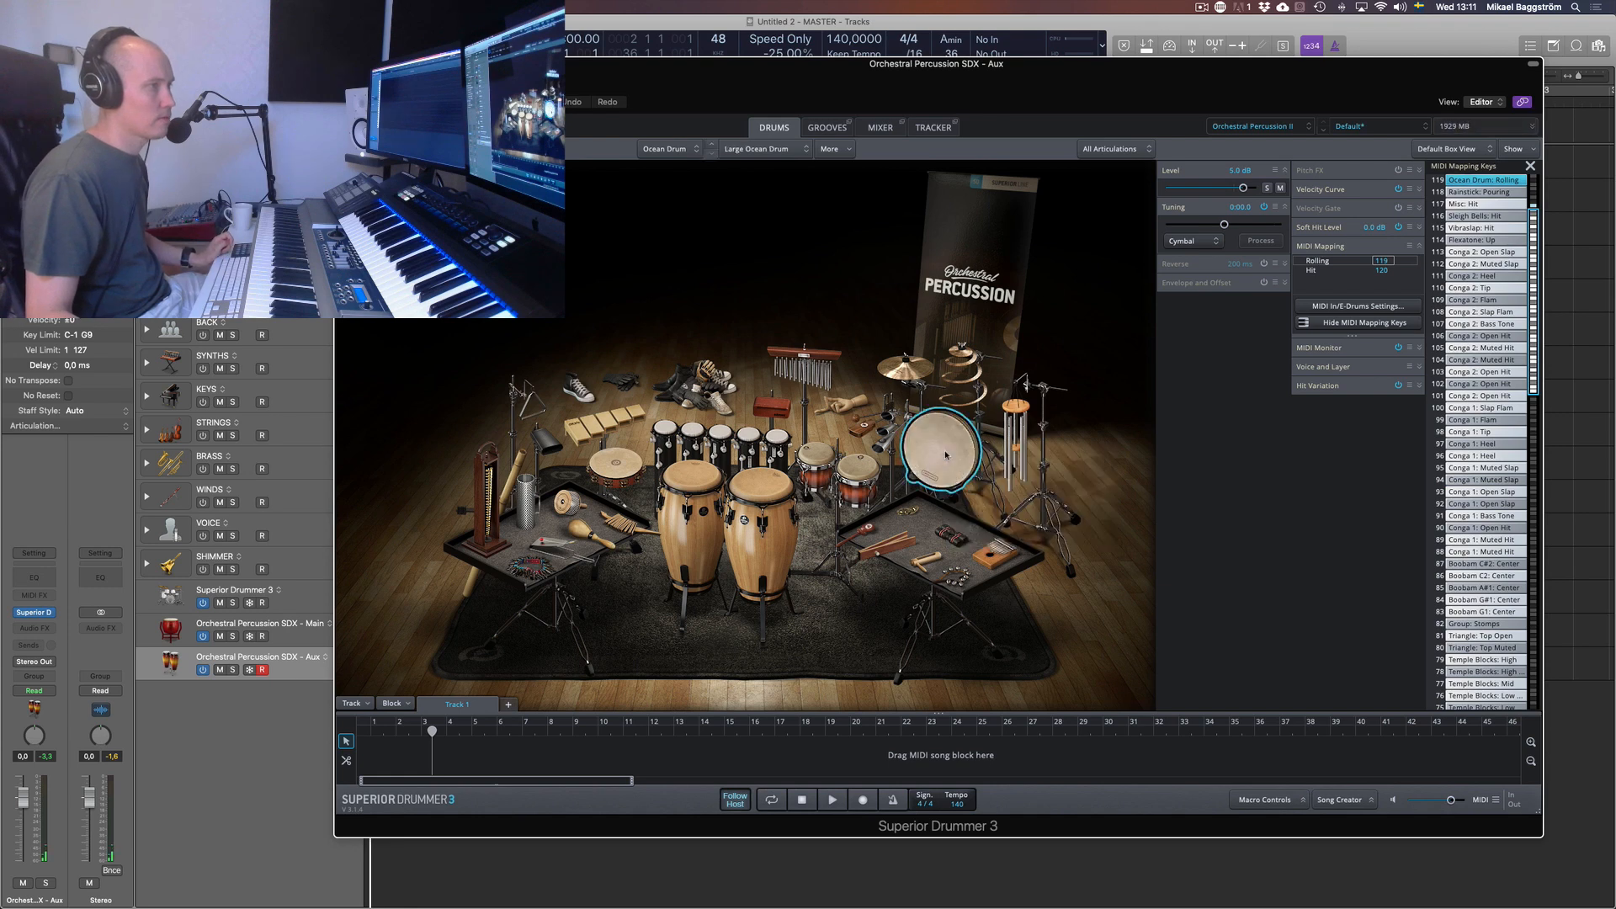
Audition the Spiral Cymbal and play the Grover Triangle several times
left_click(964, 365)
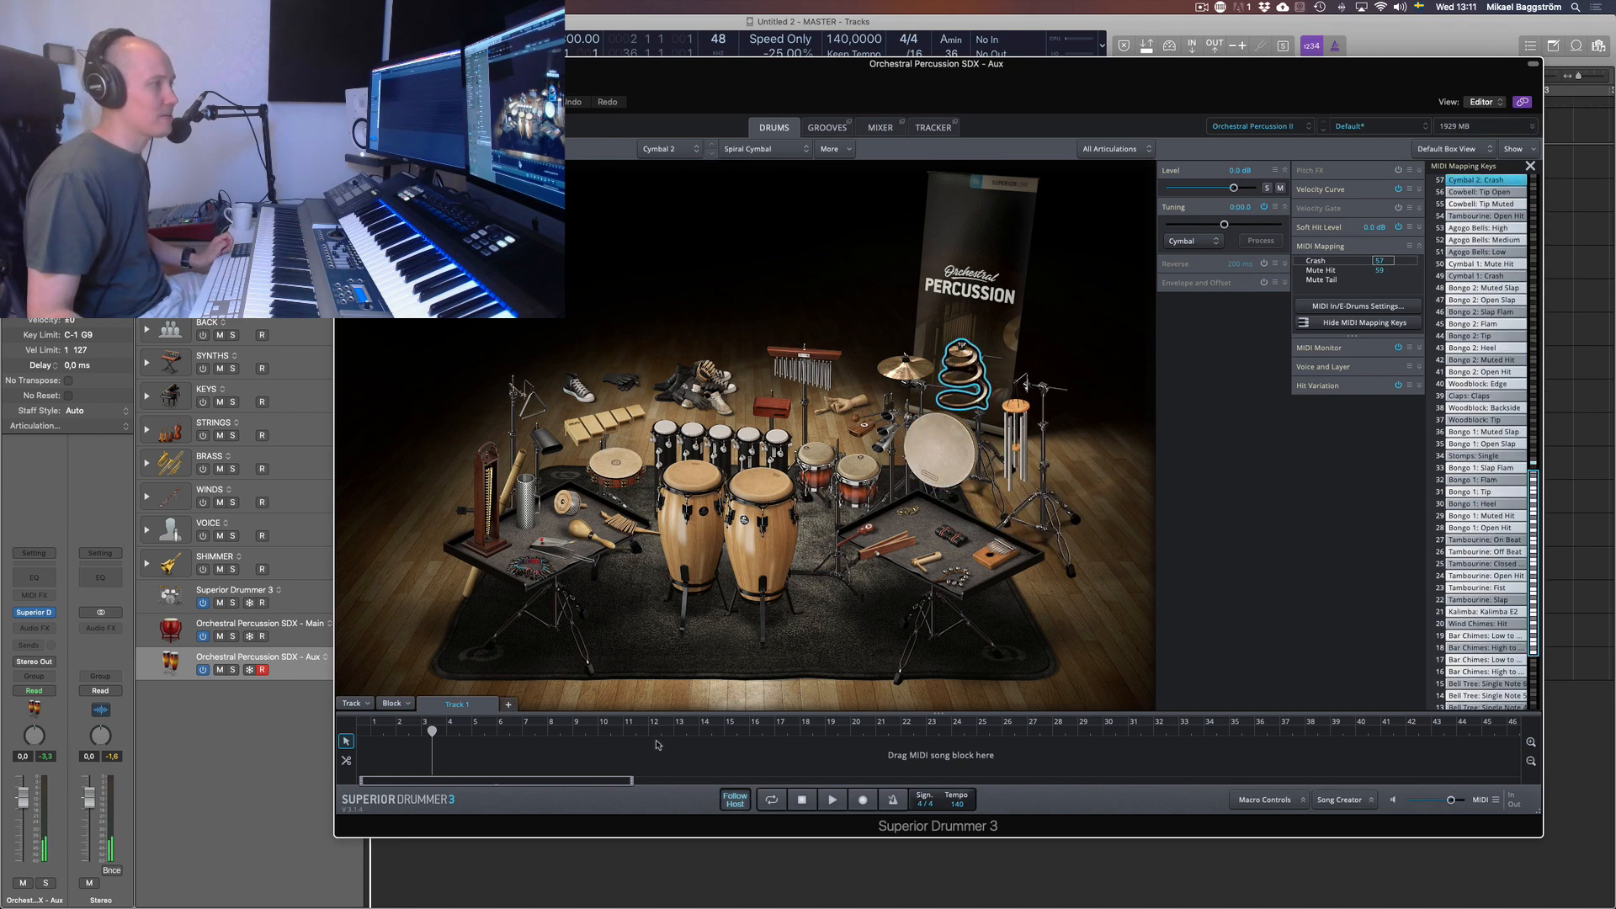
left_click(537, 410)
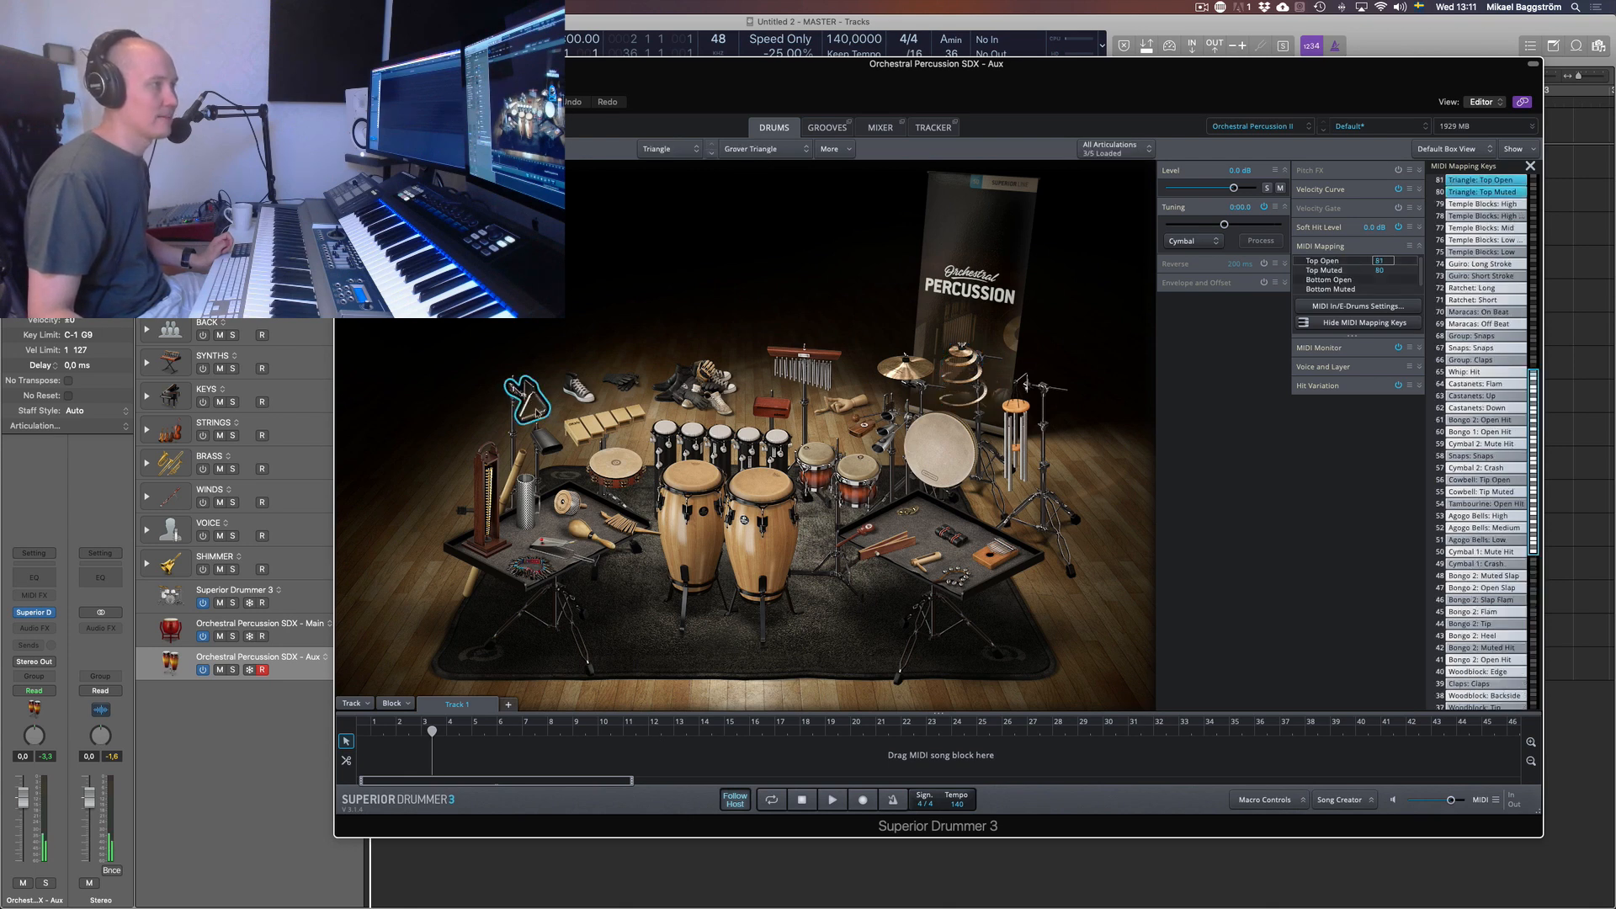
left_click(537, 412)
left_click(536, 413)
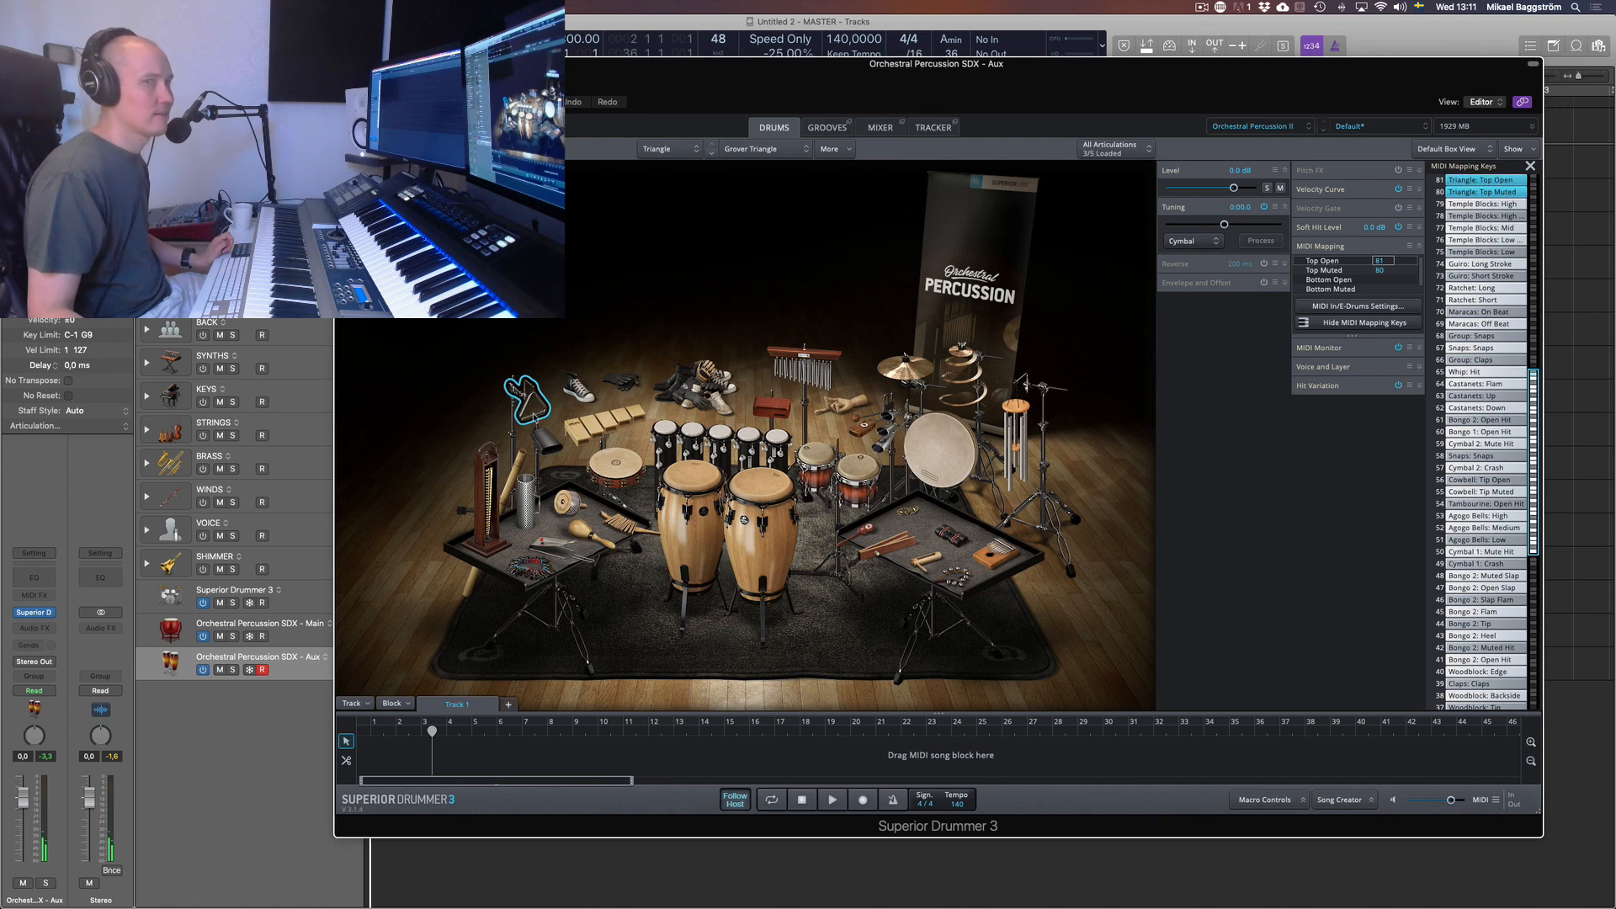
Audition the small table instruments: kalimba, shaker, sleigh bells, finger cymbal and ratchet
left_click(997, 556)
left_click(996, 555)
left_click(953, 537)
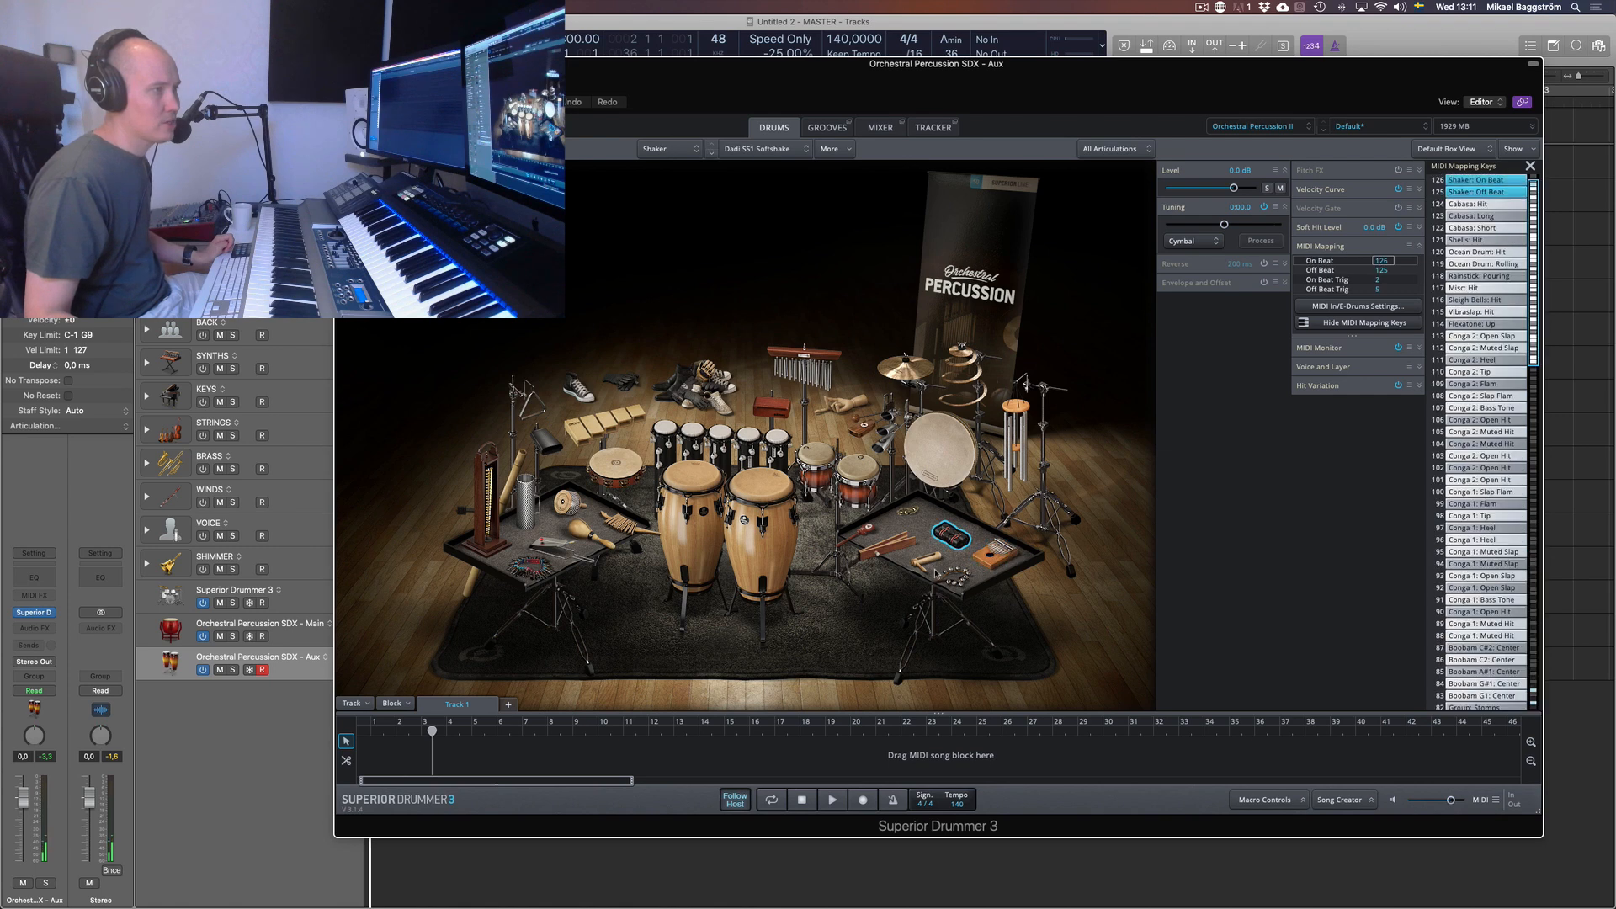
left_click(941, 575)
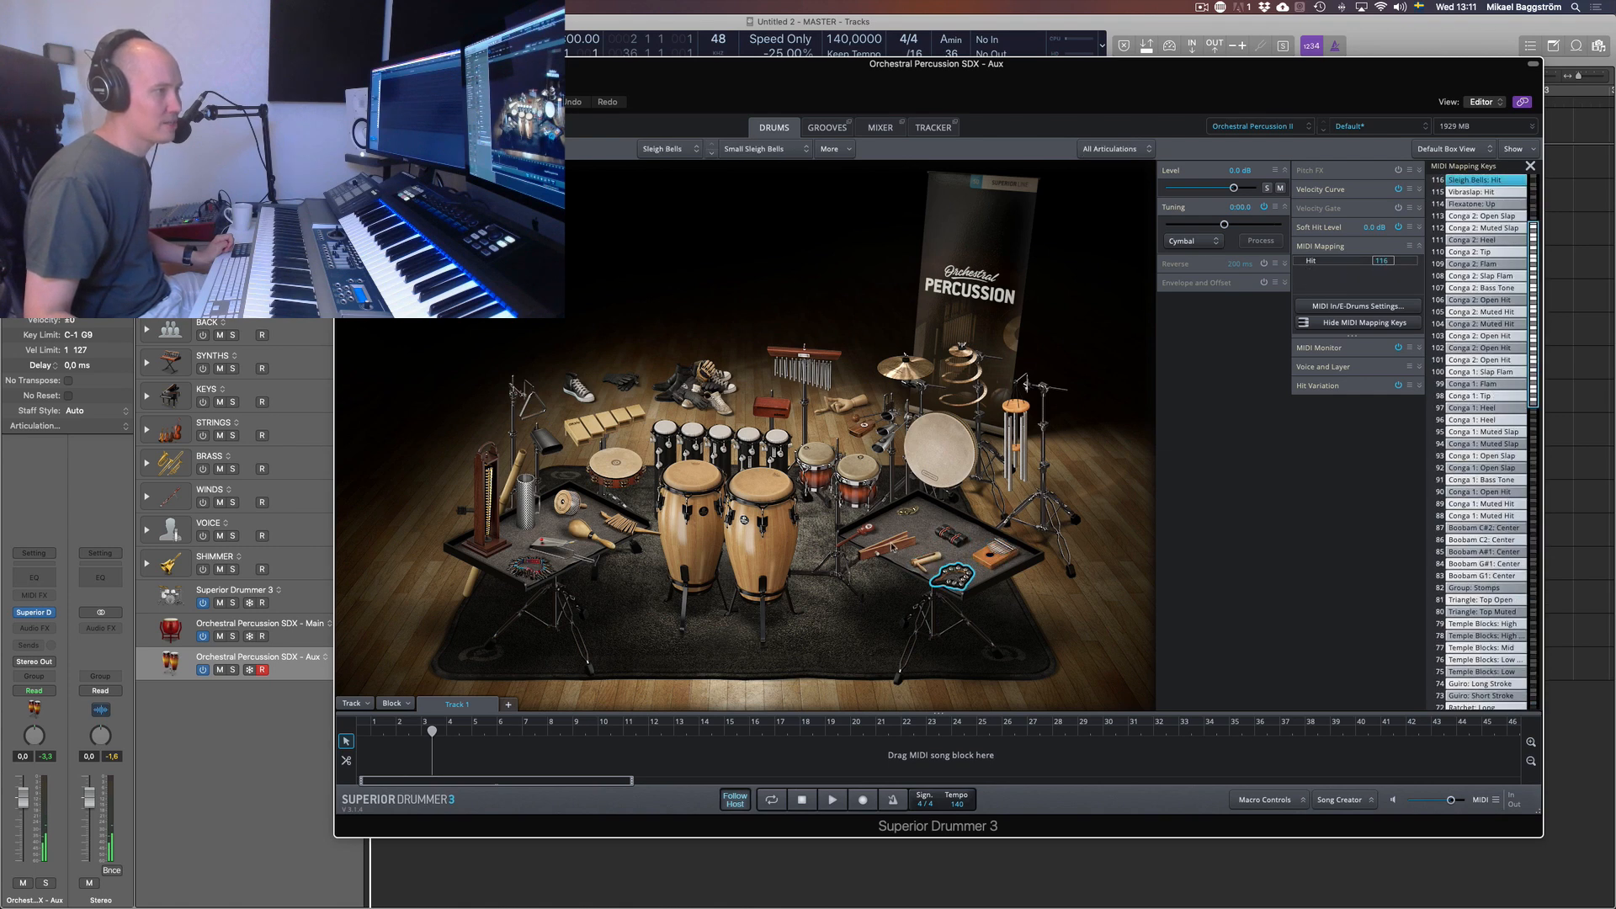
left_click(908, 511)
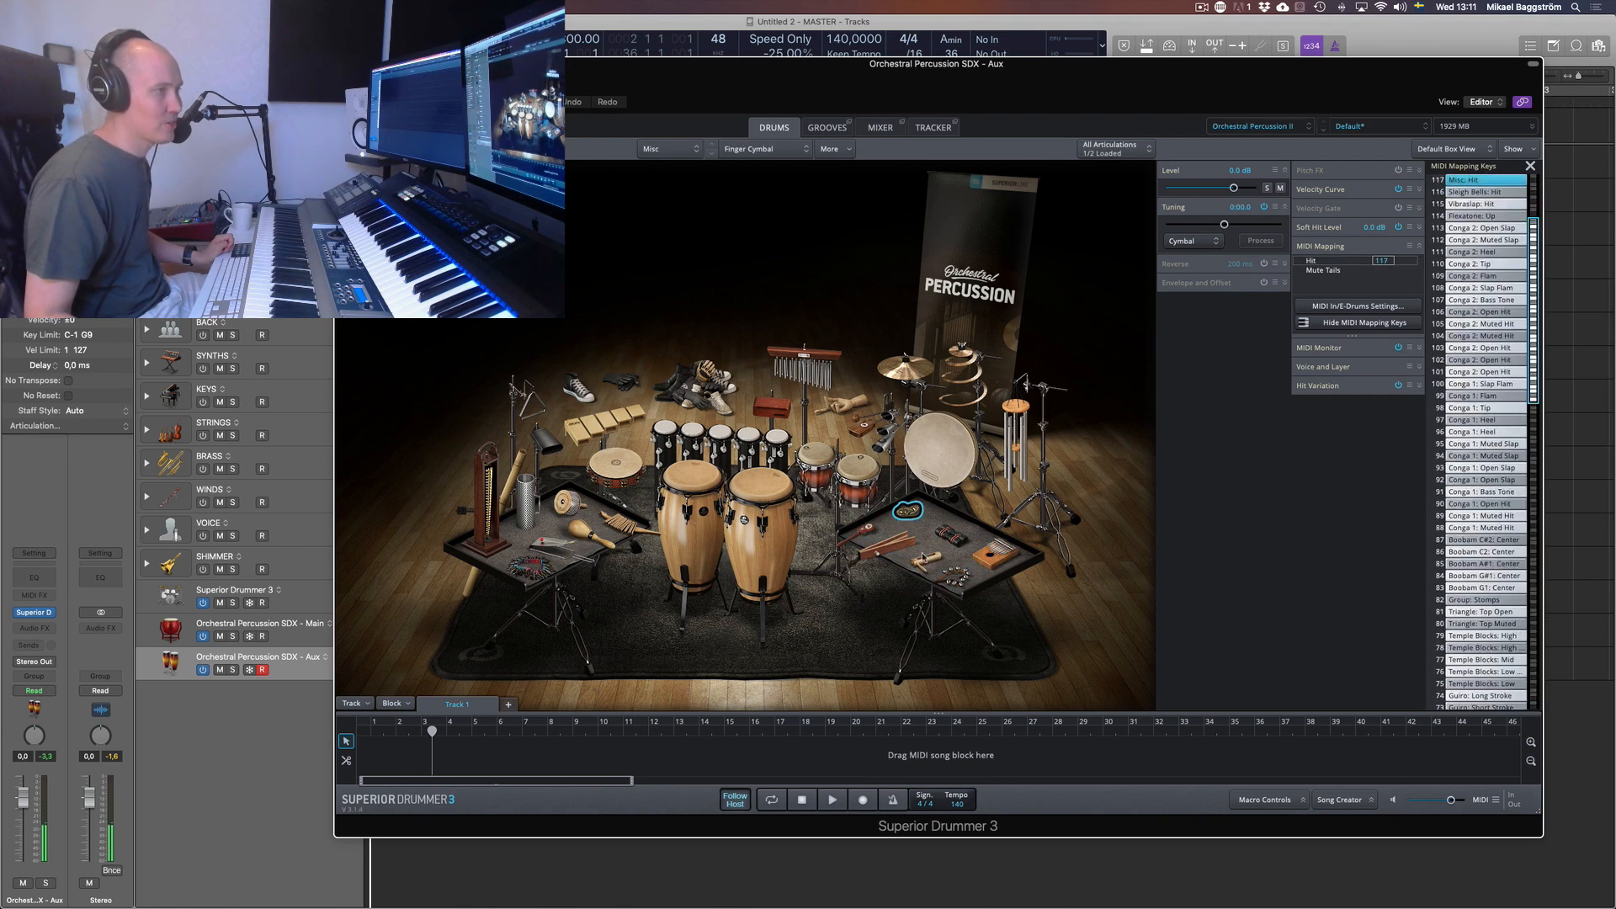
left_click(936, 557)
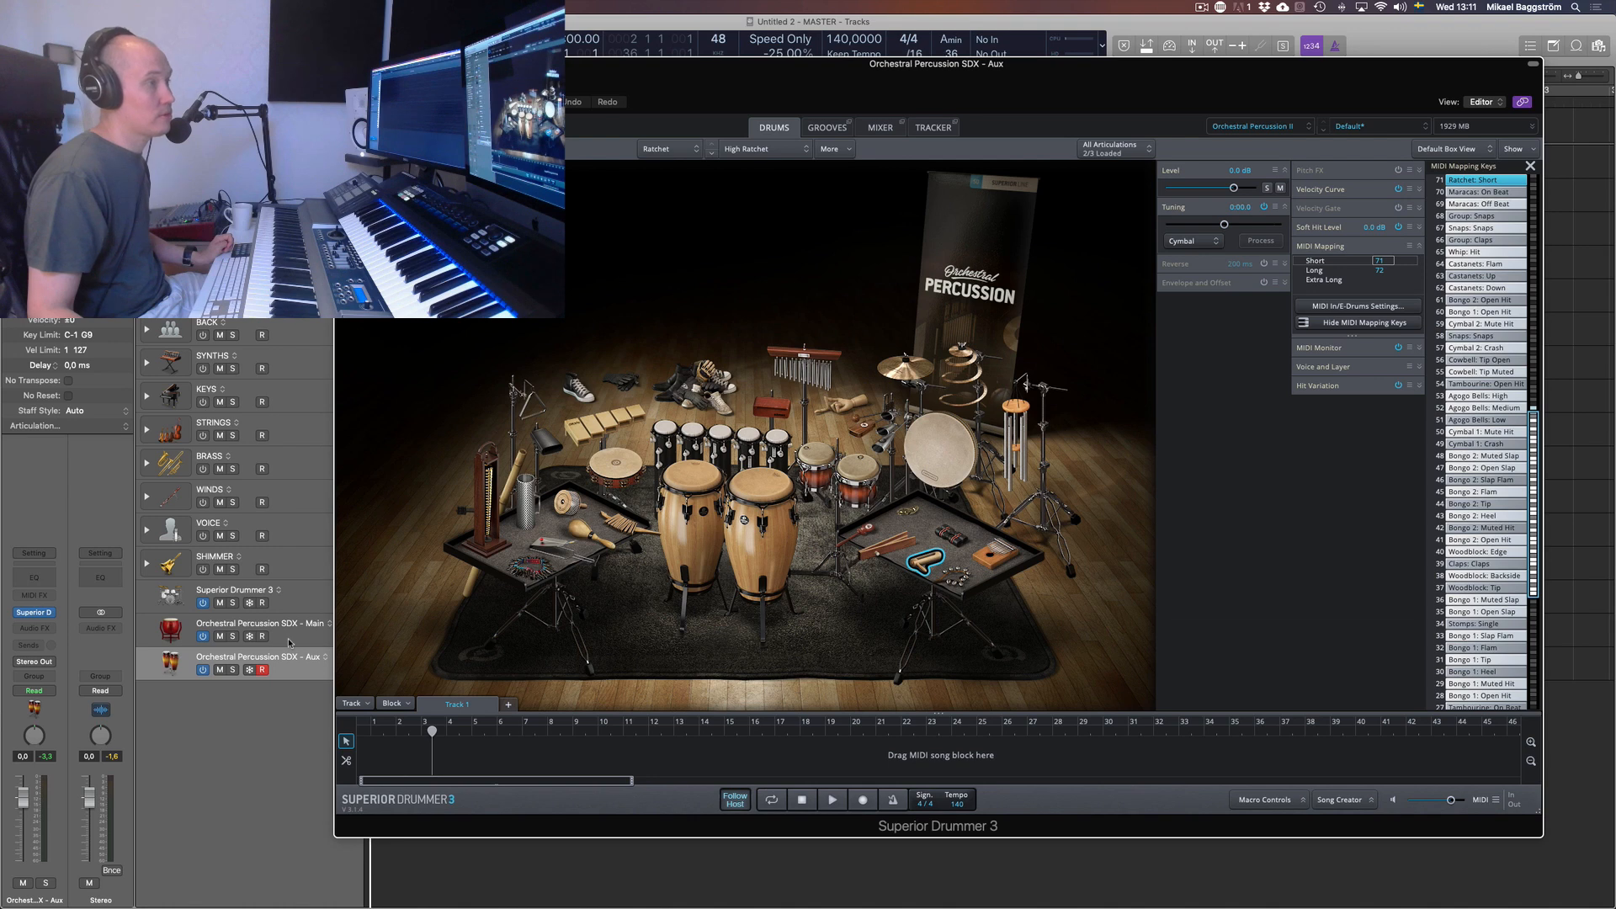
Audition the small group stomps, single snaps and claps, and replay the temple blocks
left_click(648, 383)
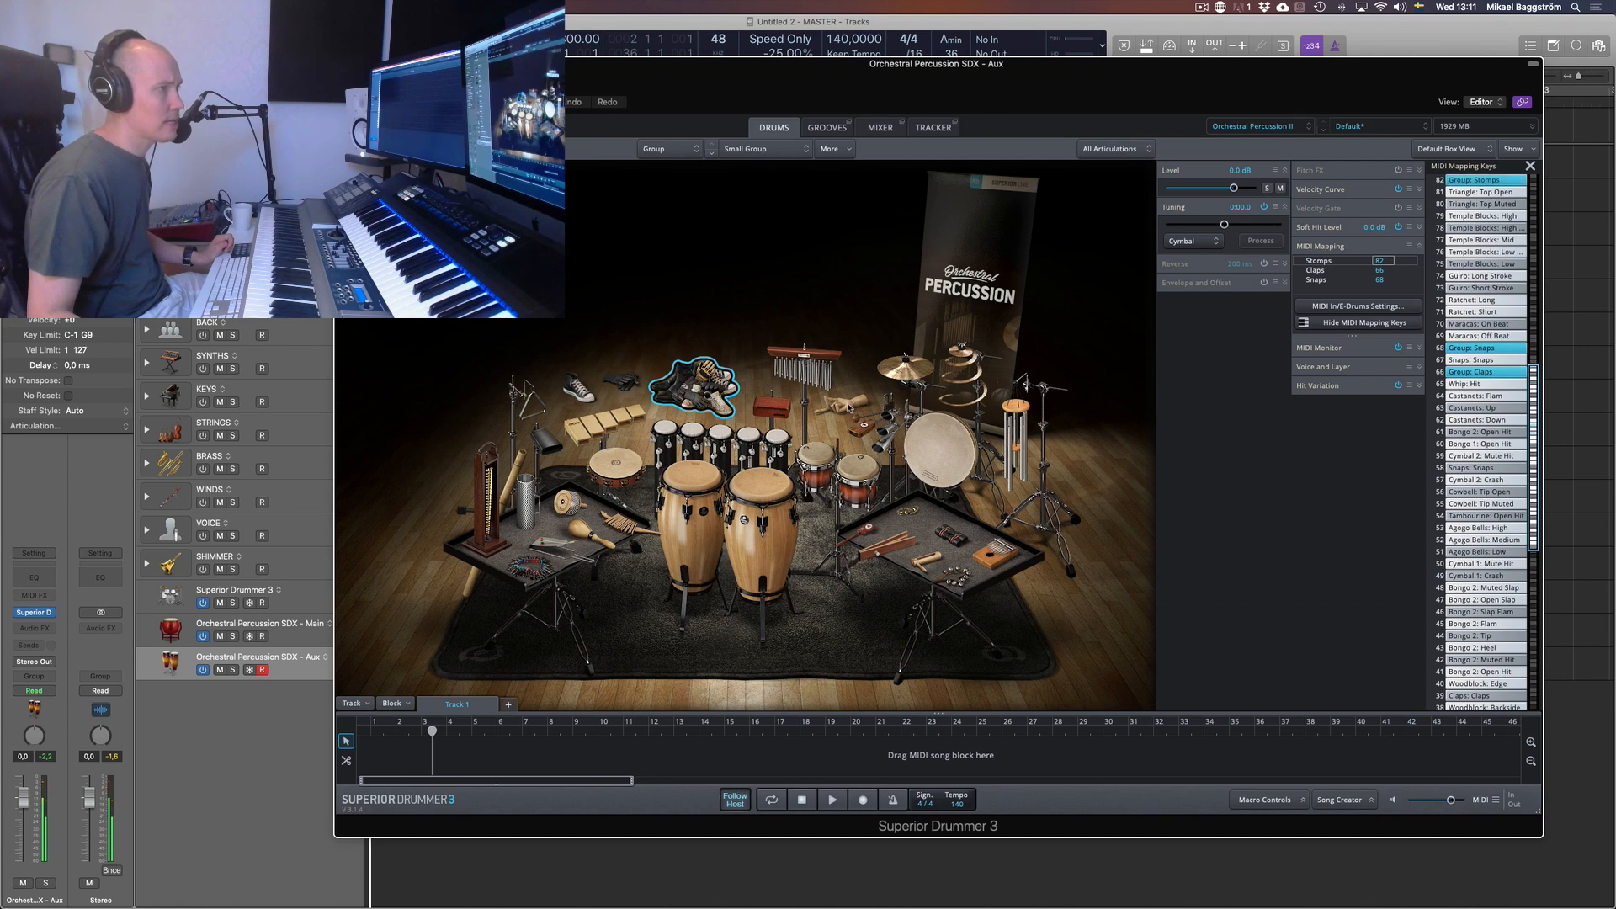
left_click(847, 405)
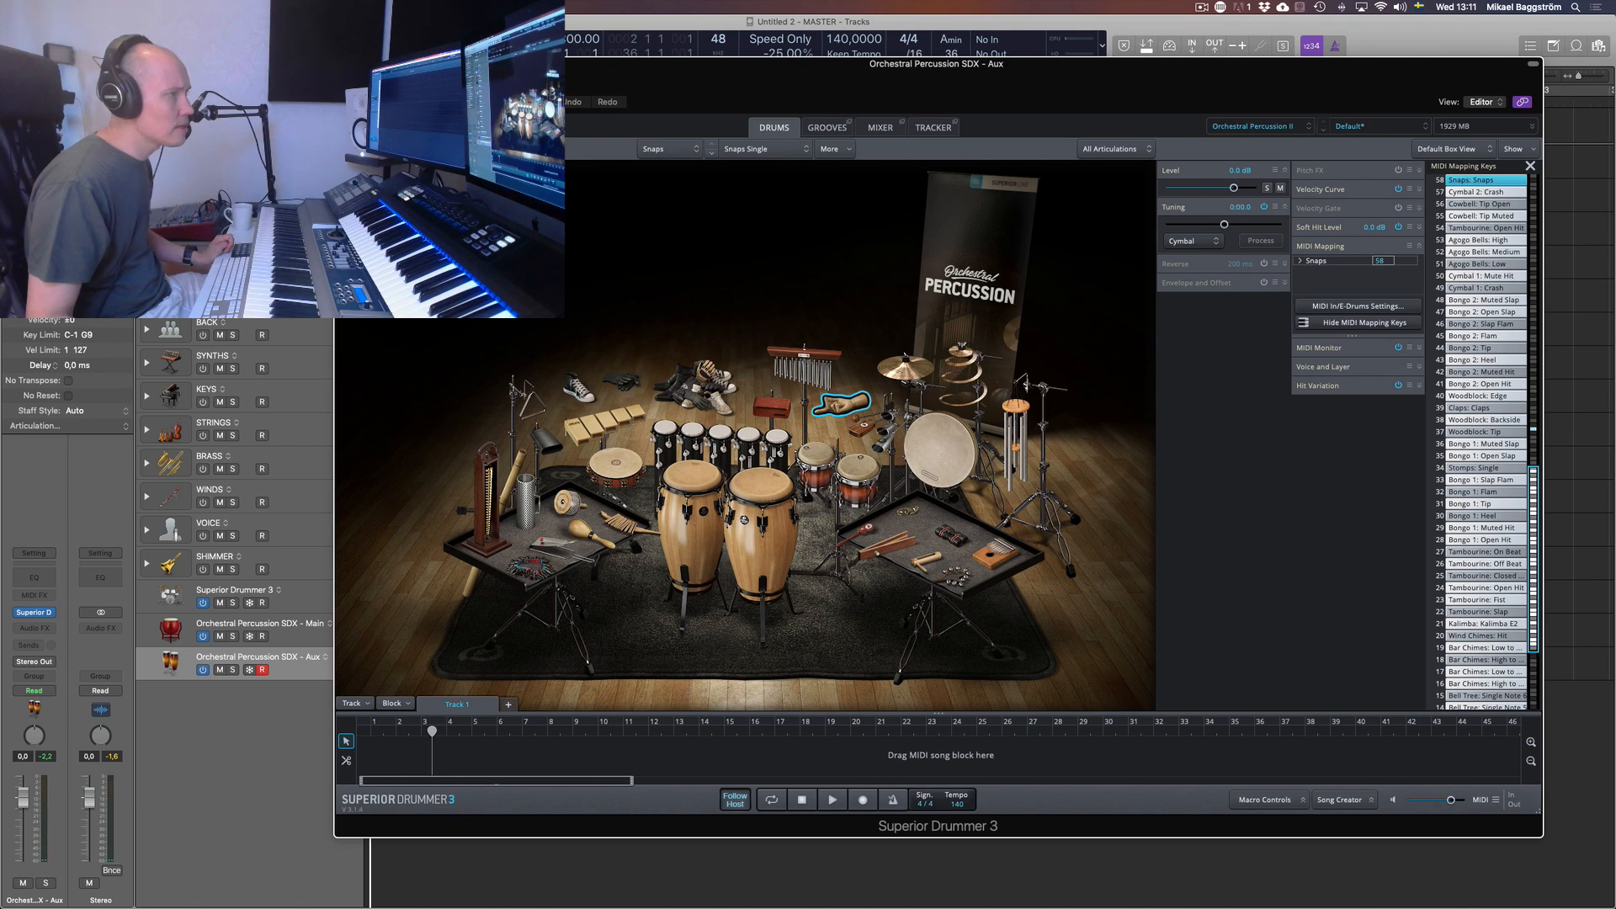
left_click(624, 385)
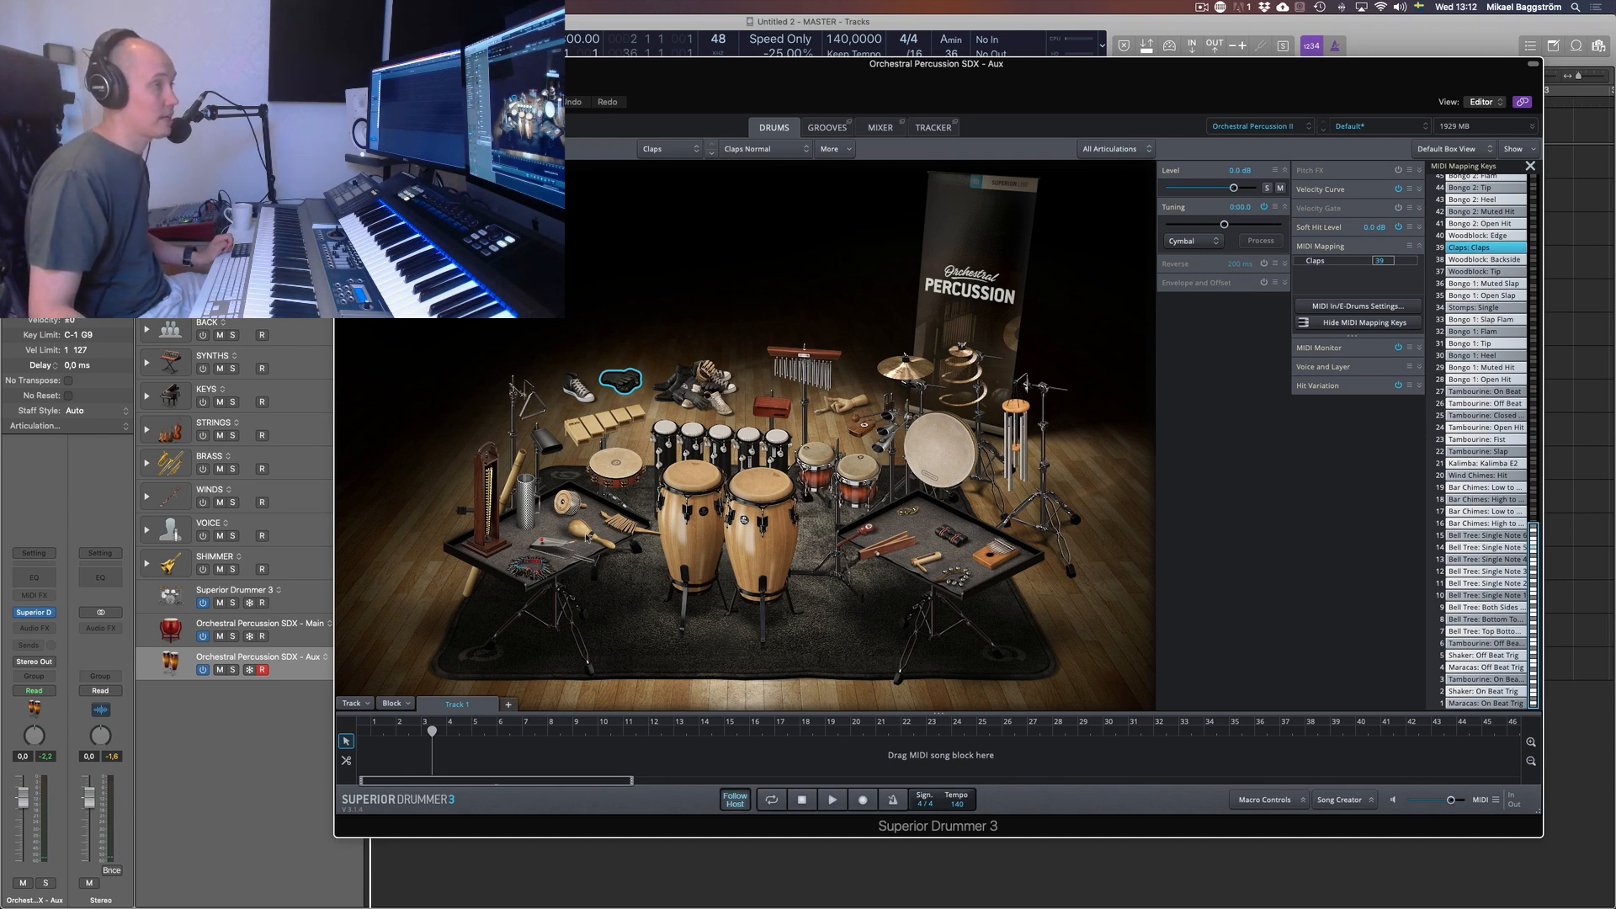
left_click(574, 441)
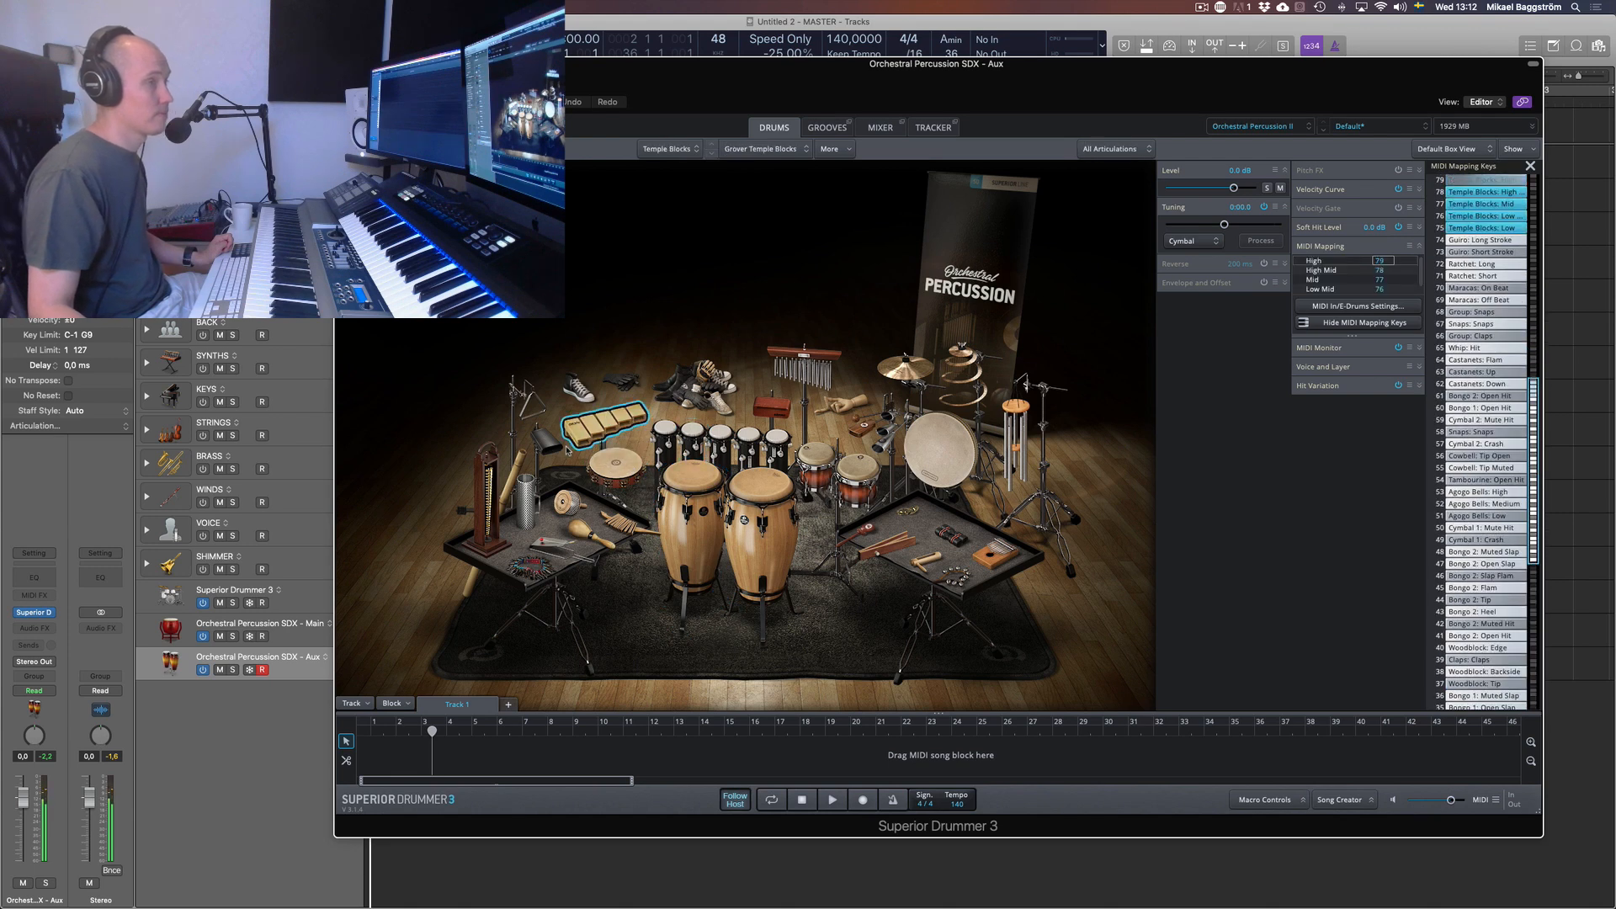
Show the mixer and view the effect categories available for the Congas channel
left_click(877, 129)
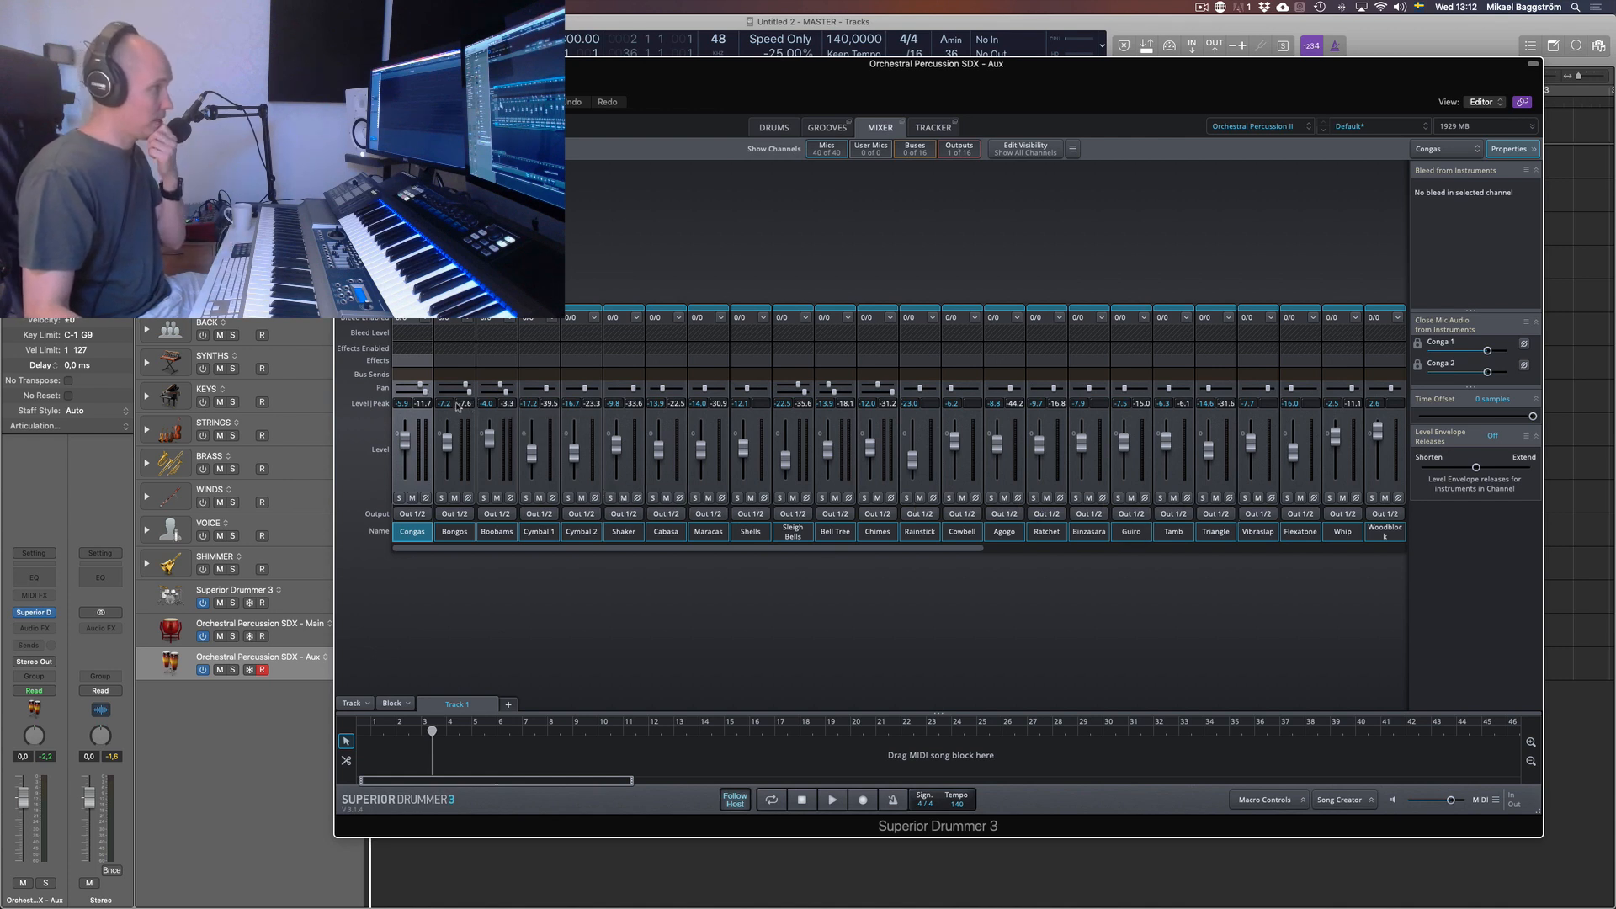
left_click(421, 361)
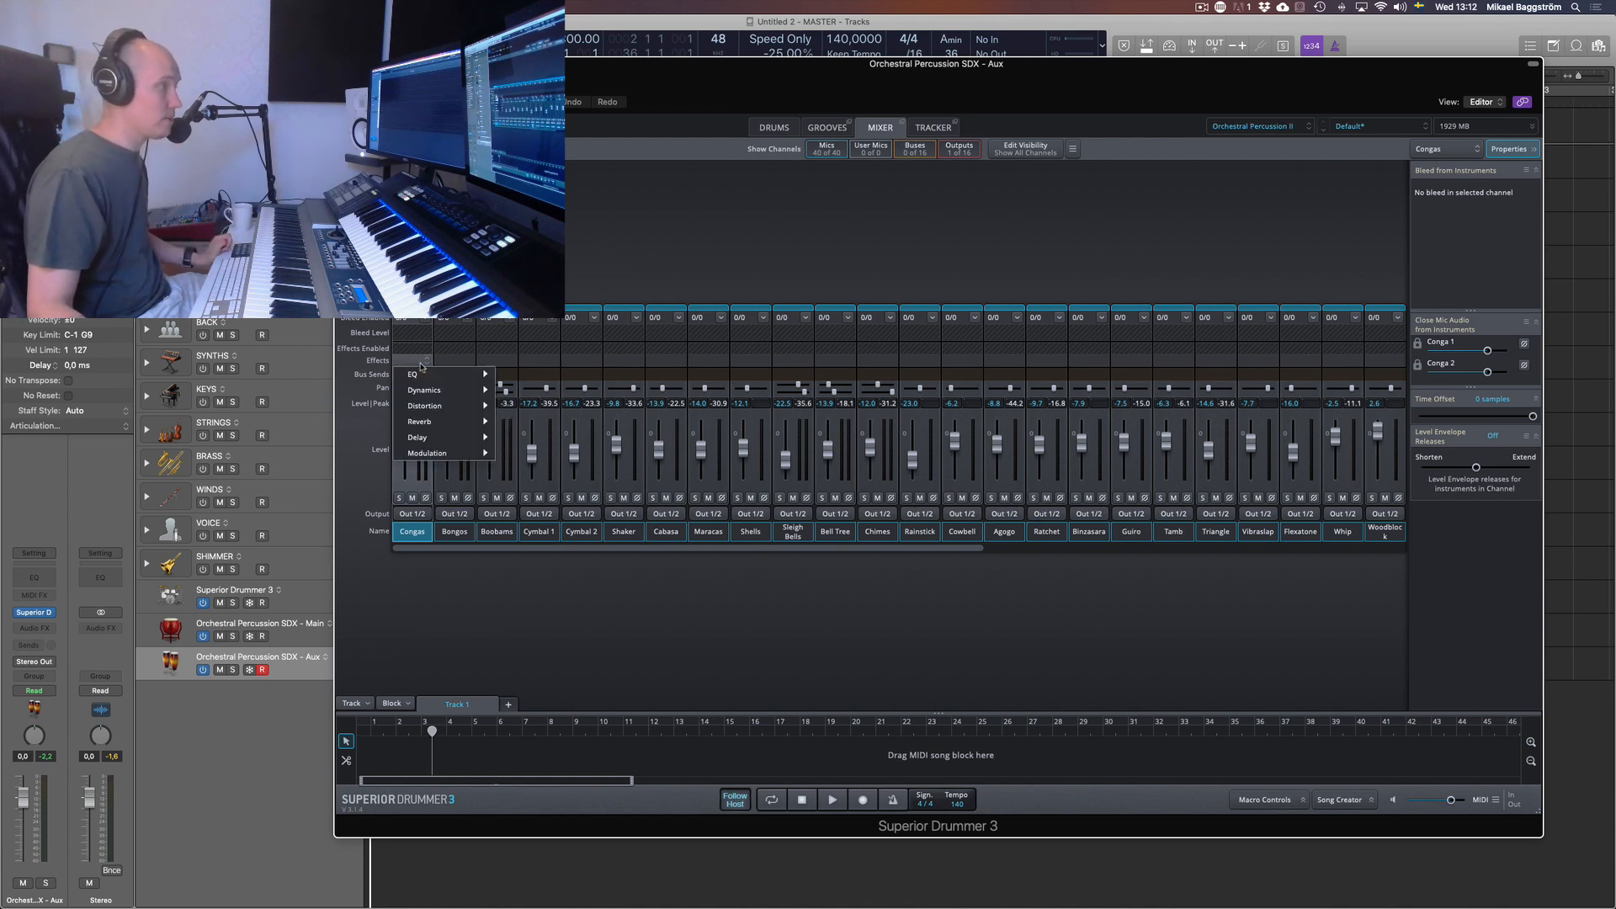
left_click(429, 363)
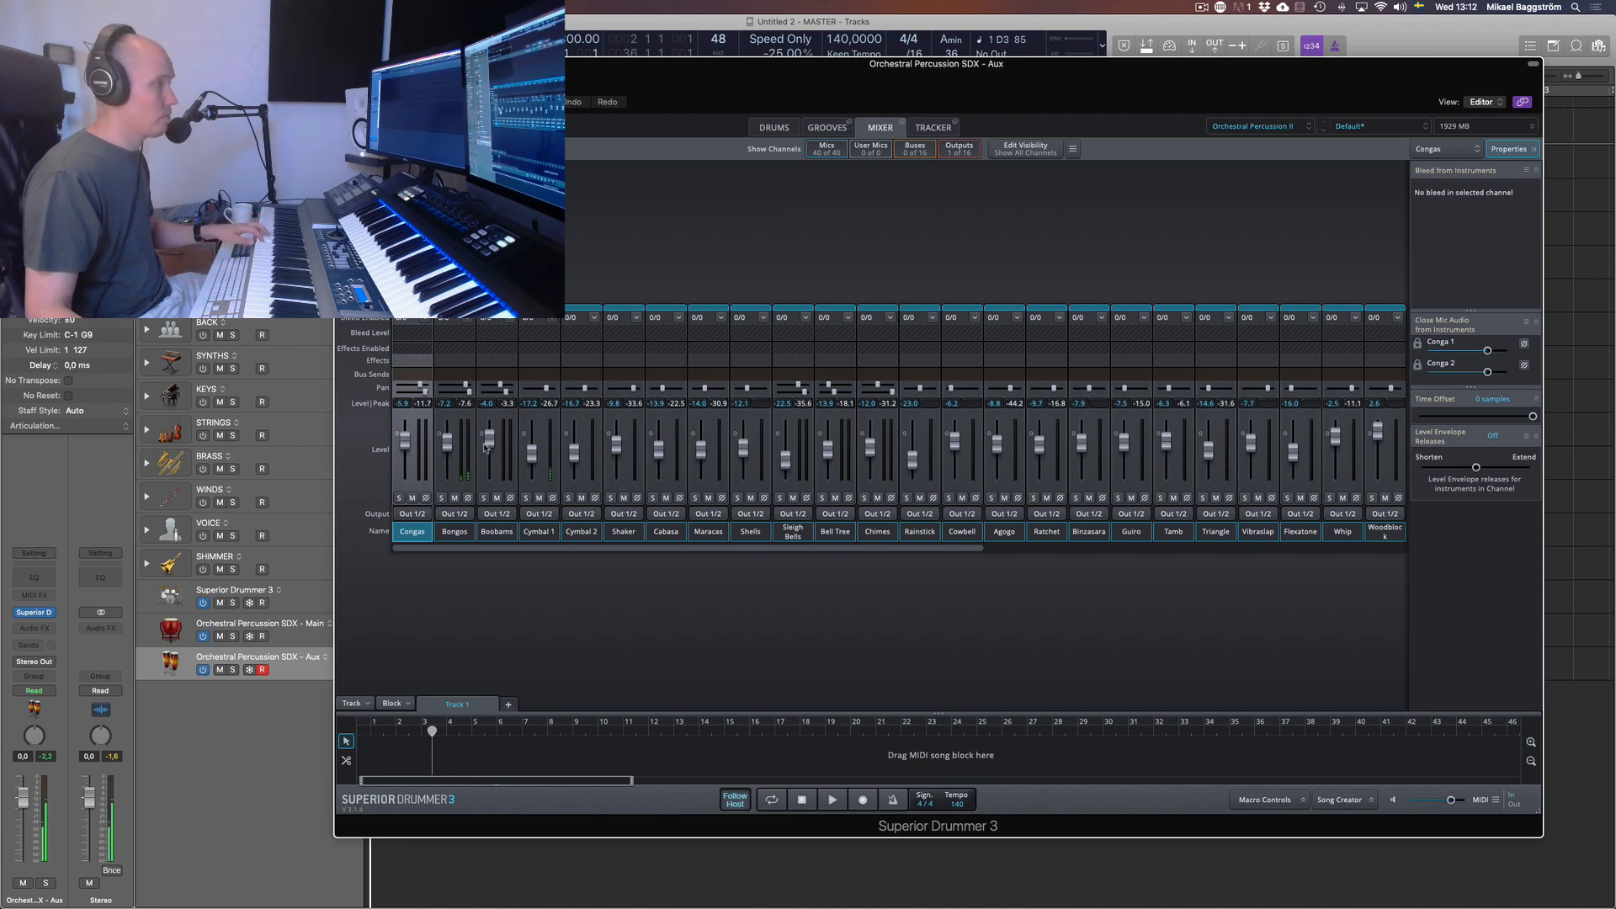
Revisit the auxiliary kit's drum view and return to the mixer
left_click(792, 129)
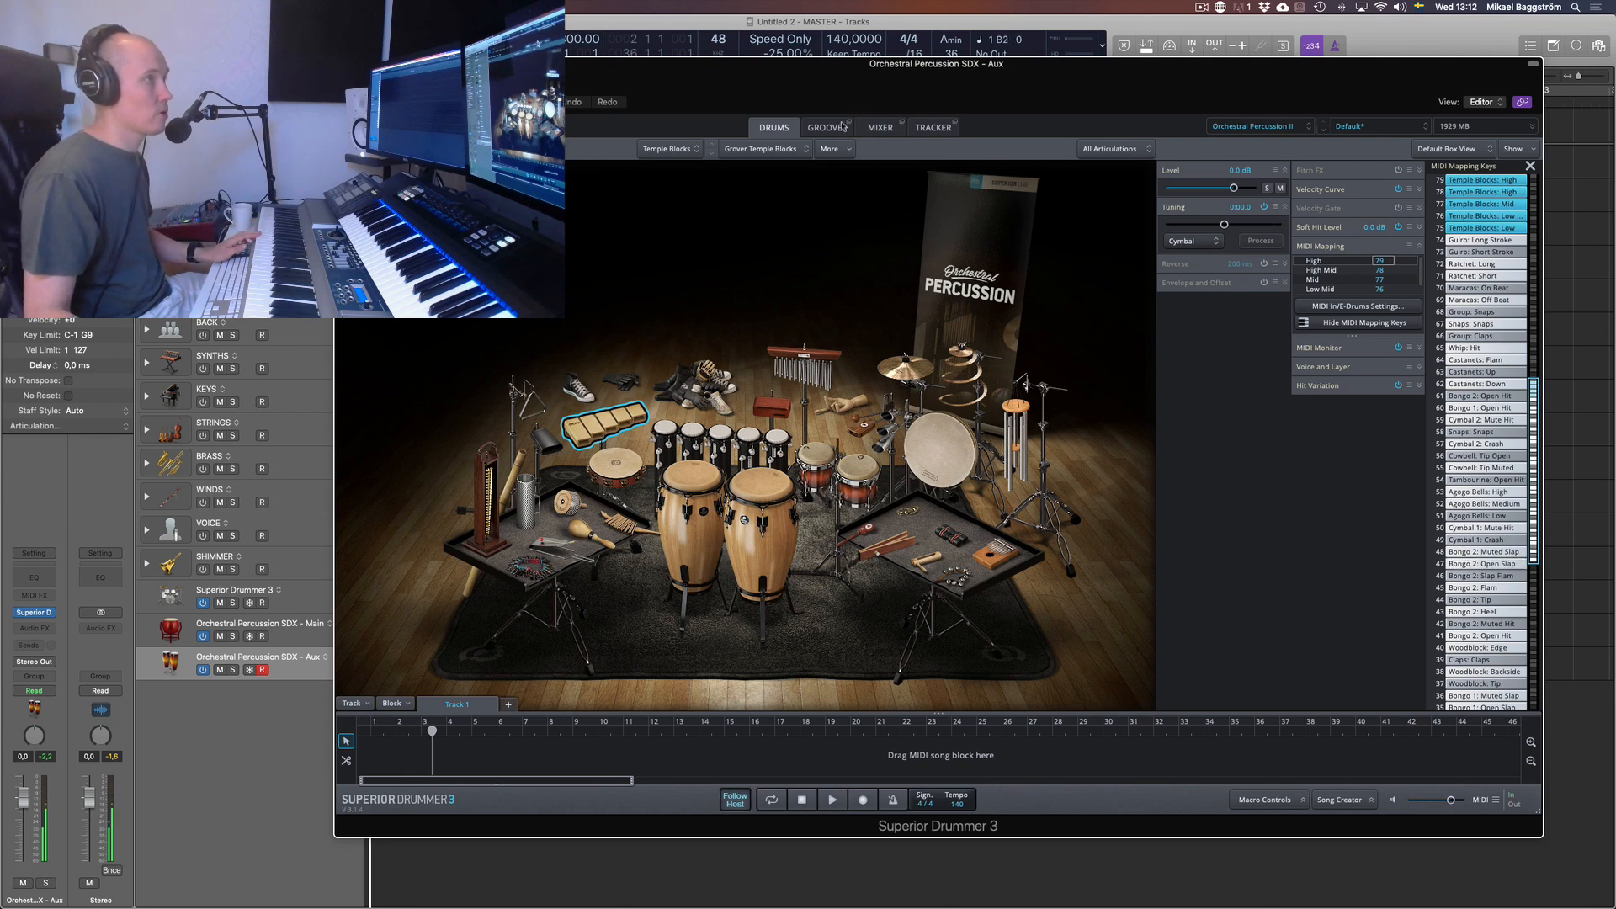
left_click(881, 128)
left_click(827, 128)
left_click(881, 128)
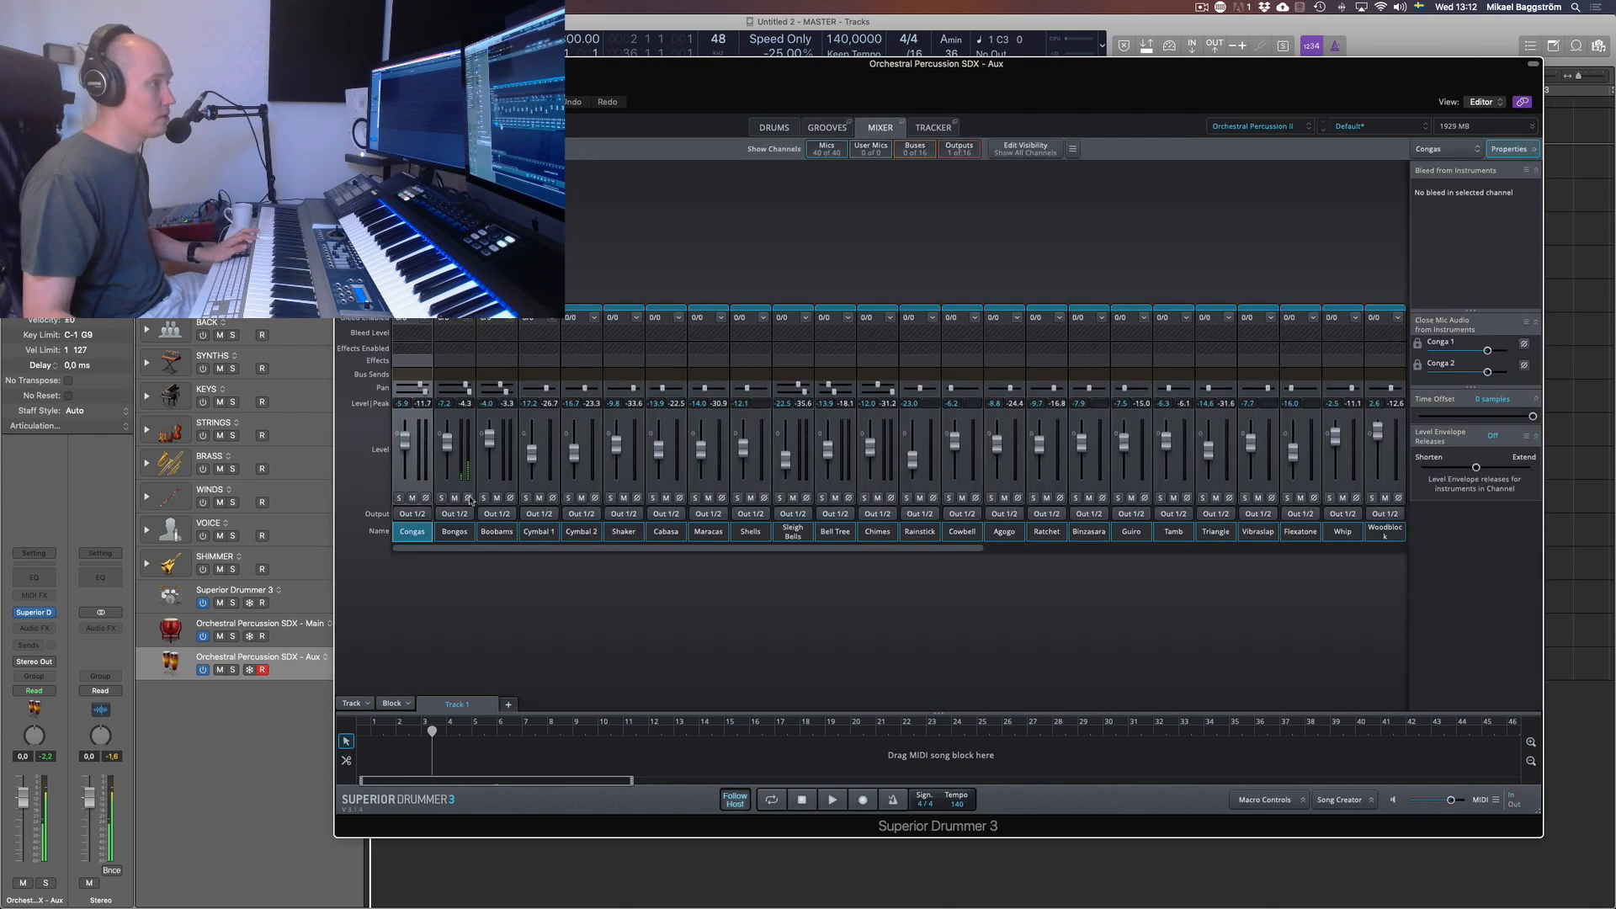
Insert a Valve Distortion Box on the Bongos channel and raise its drive to 13.0 dB
left_click(461, 359)
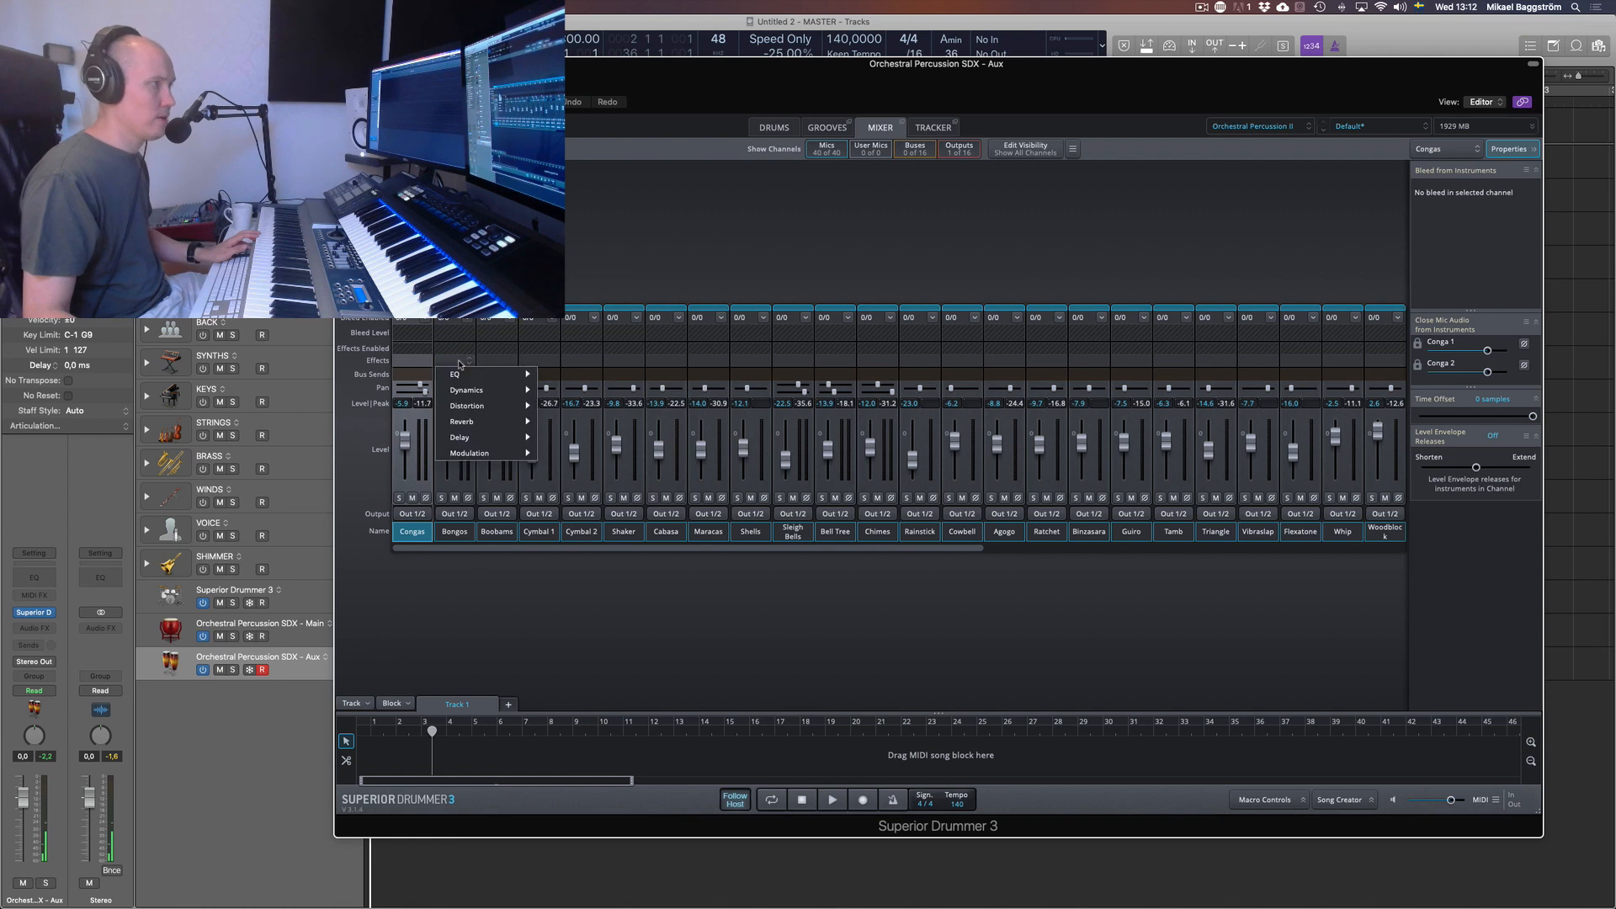
mouse_move(520, 416)
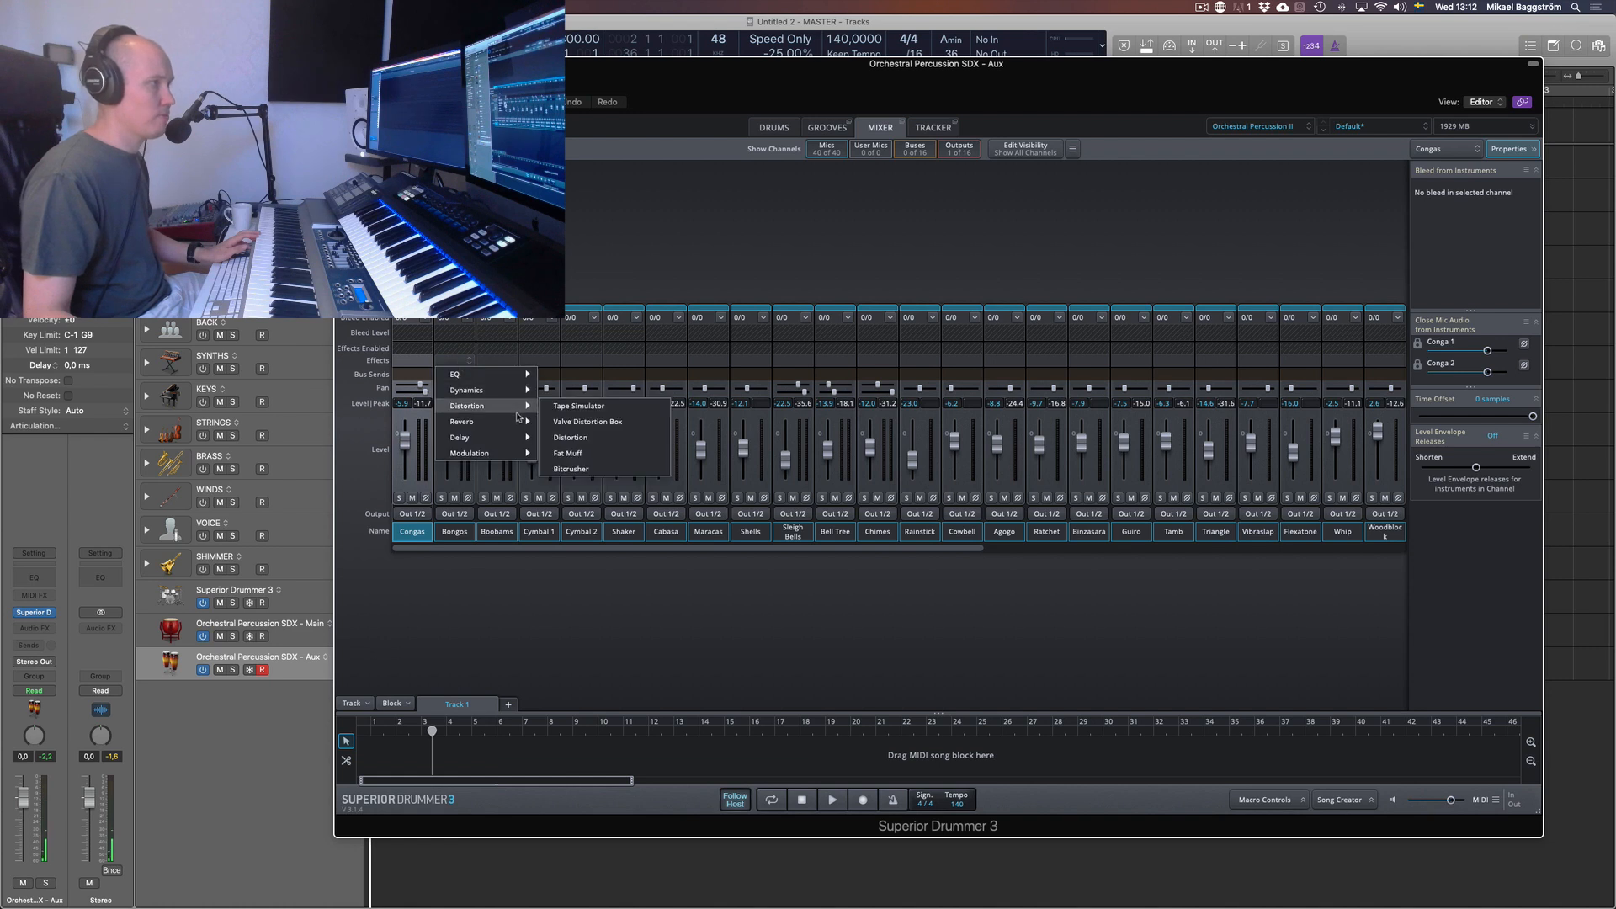
left_click(594, 422)
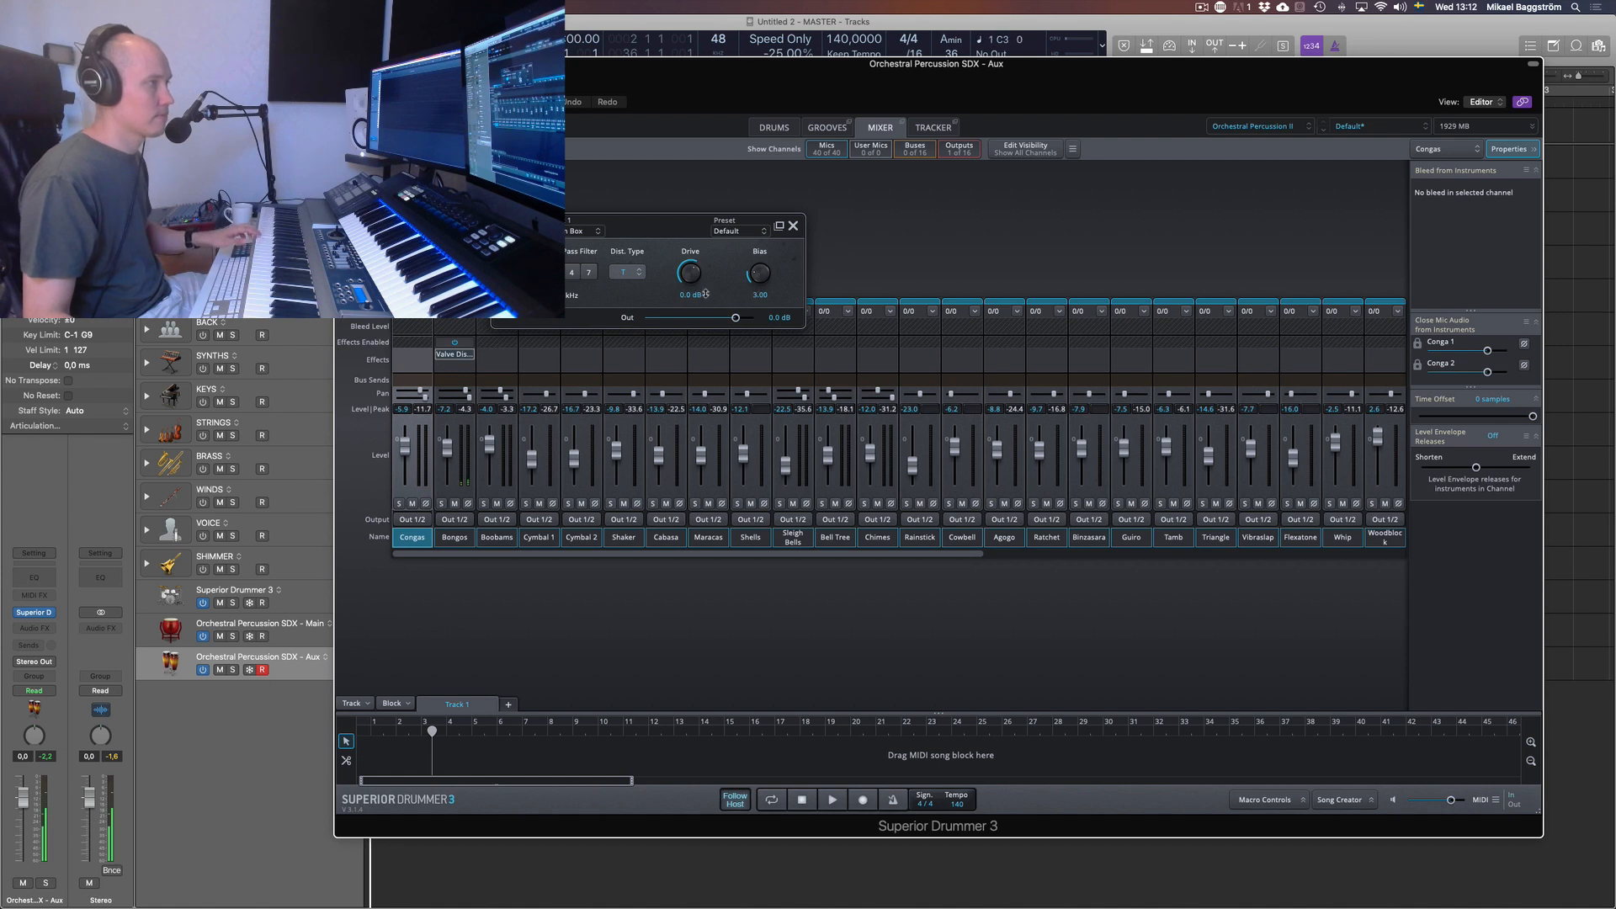
left_click_drag(690, 211, 692, 183)
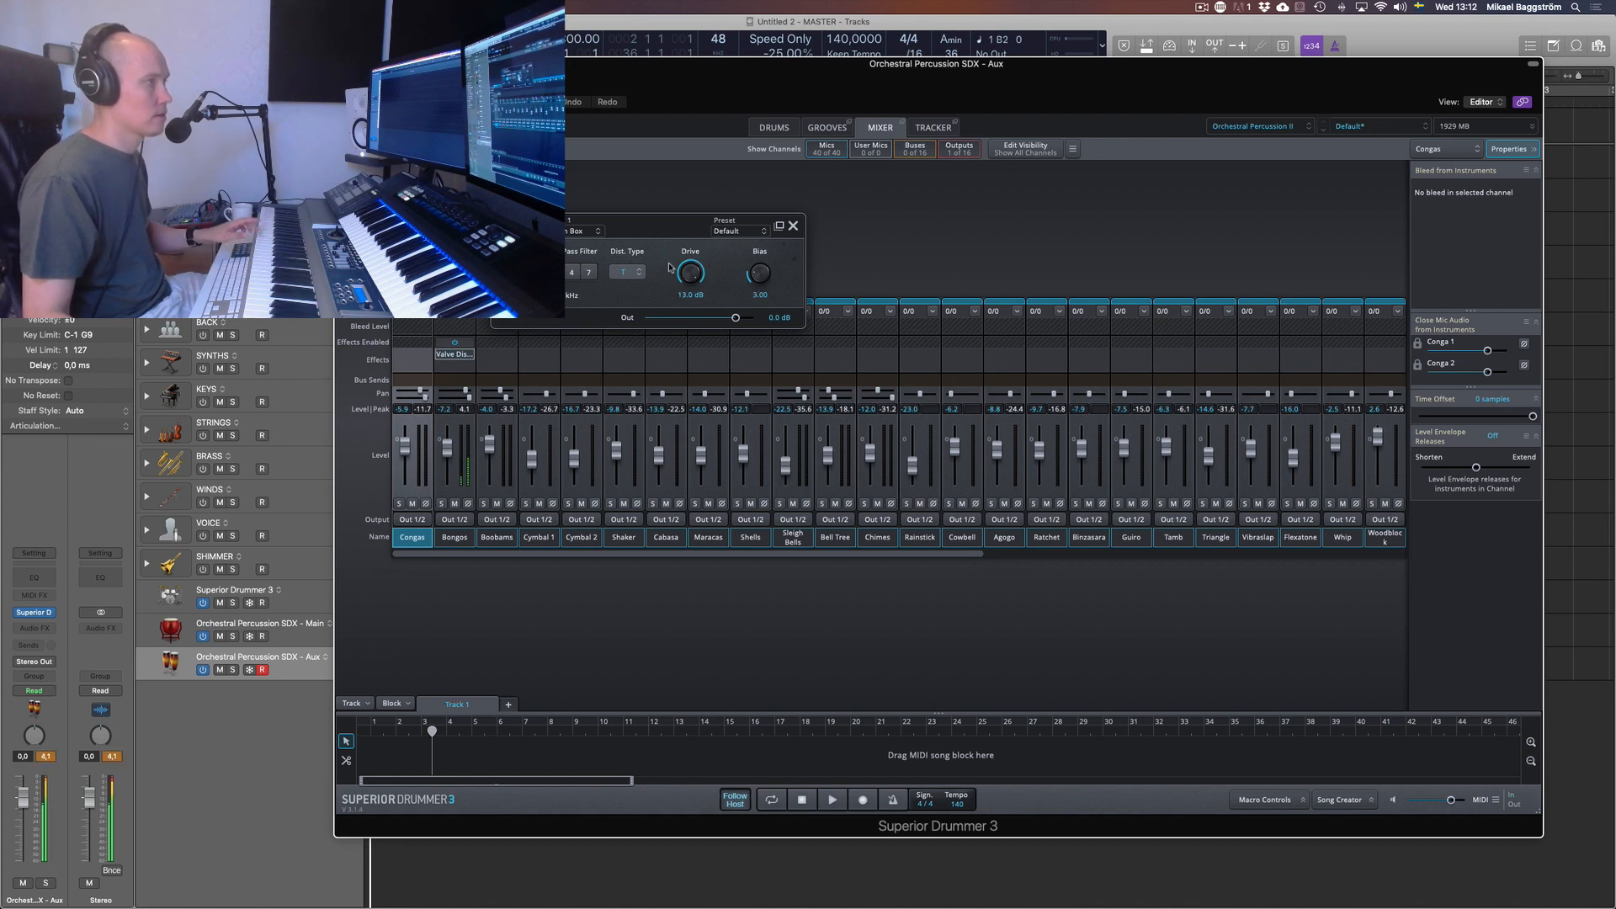
Replace the Valve Distortion Box on the Bongos channel with the Distortion effect
left_click(461, 353)
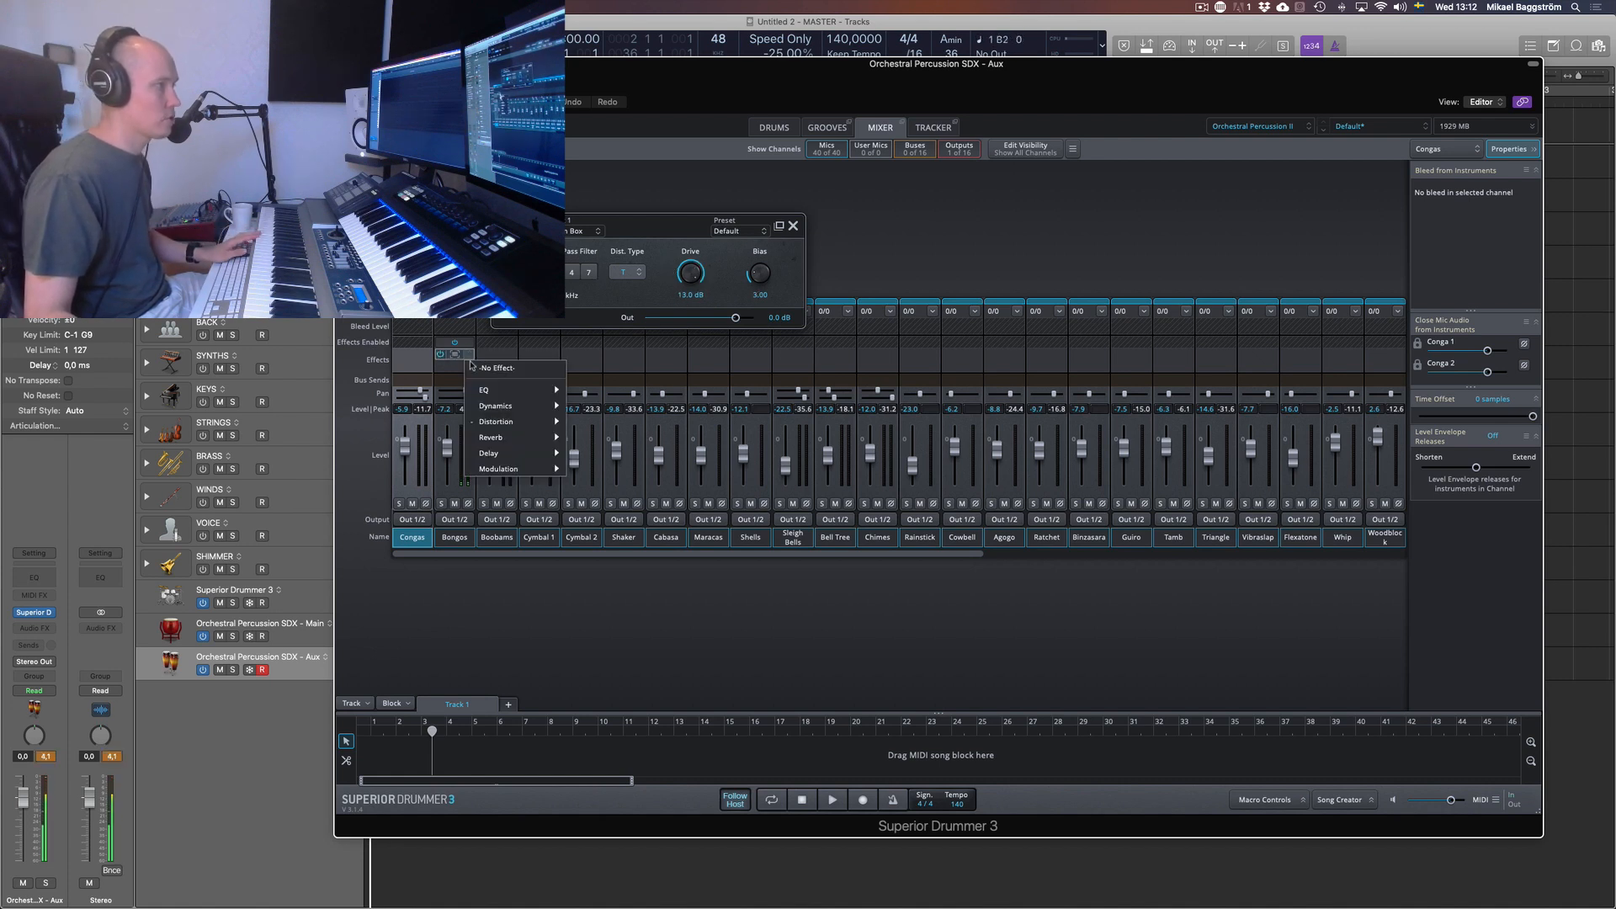
mouse_move(547, 422)
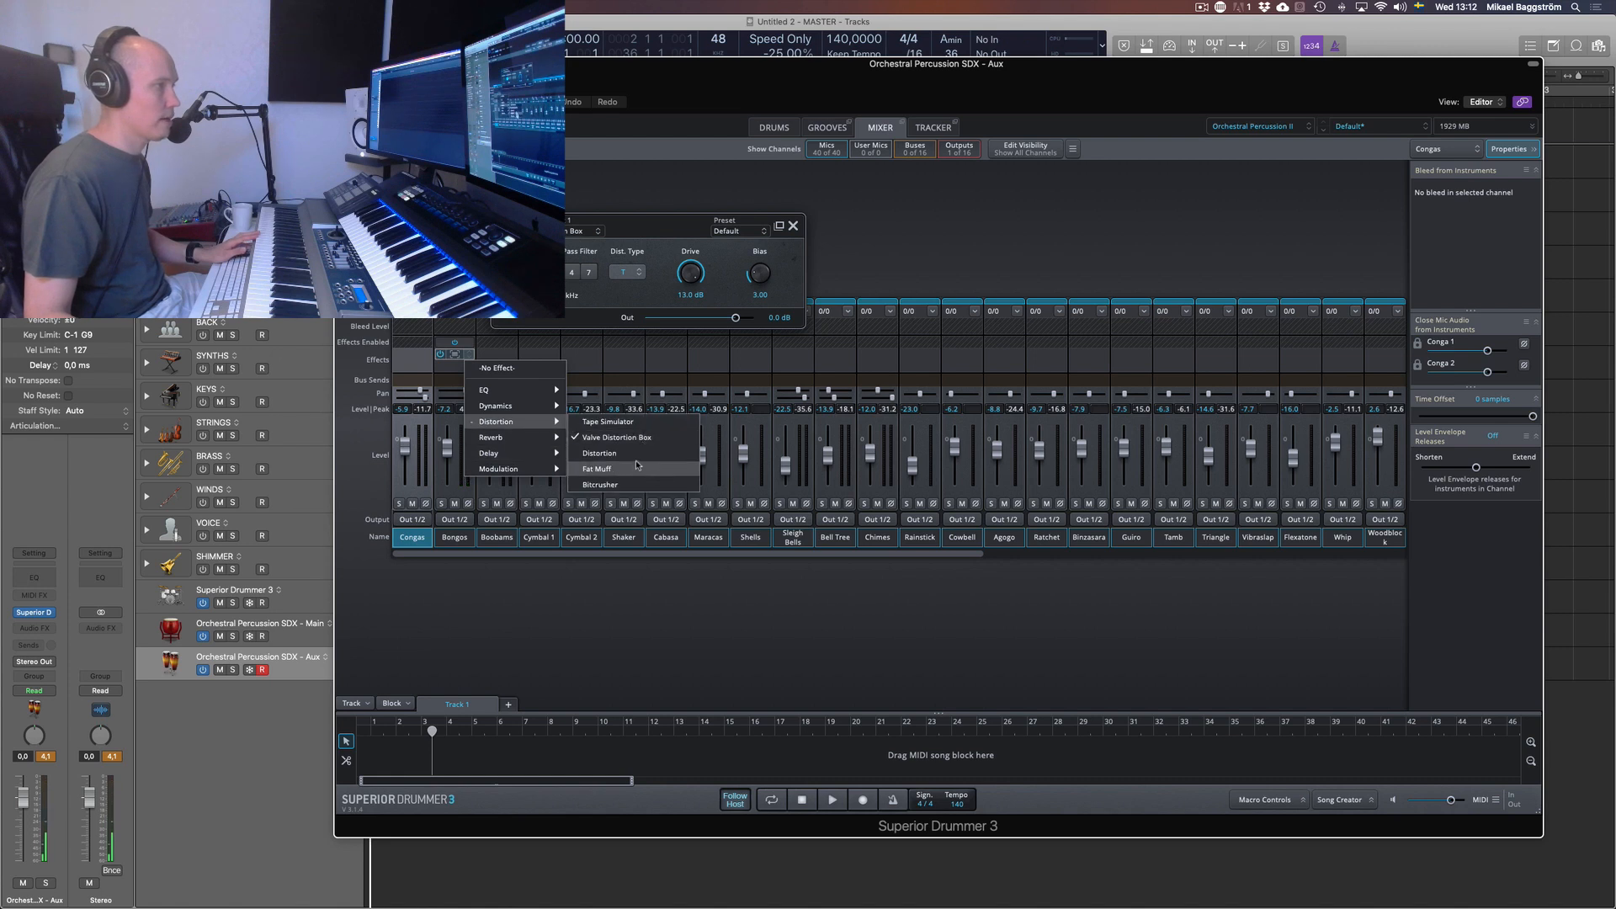
left_click(637, 455)
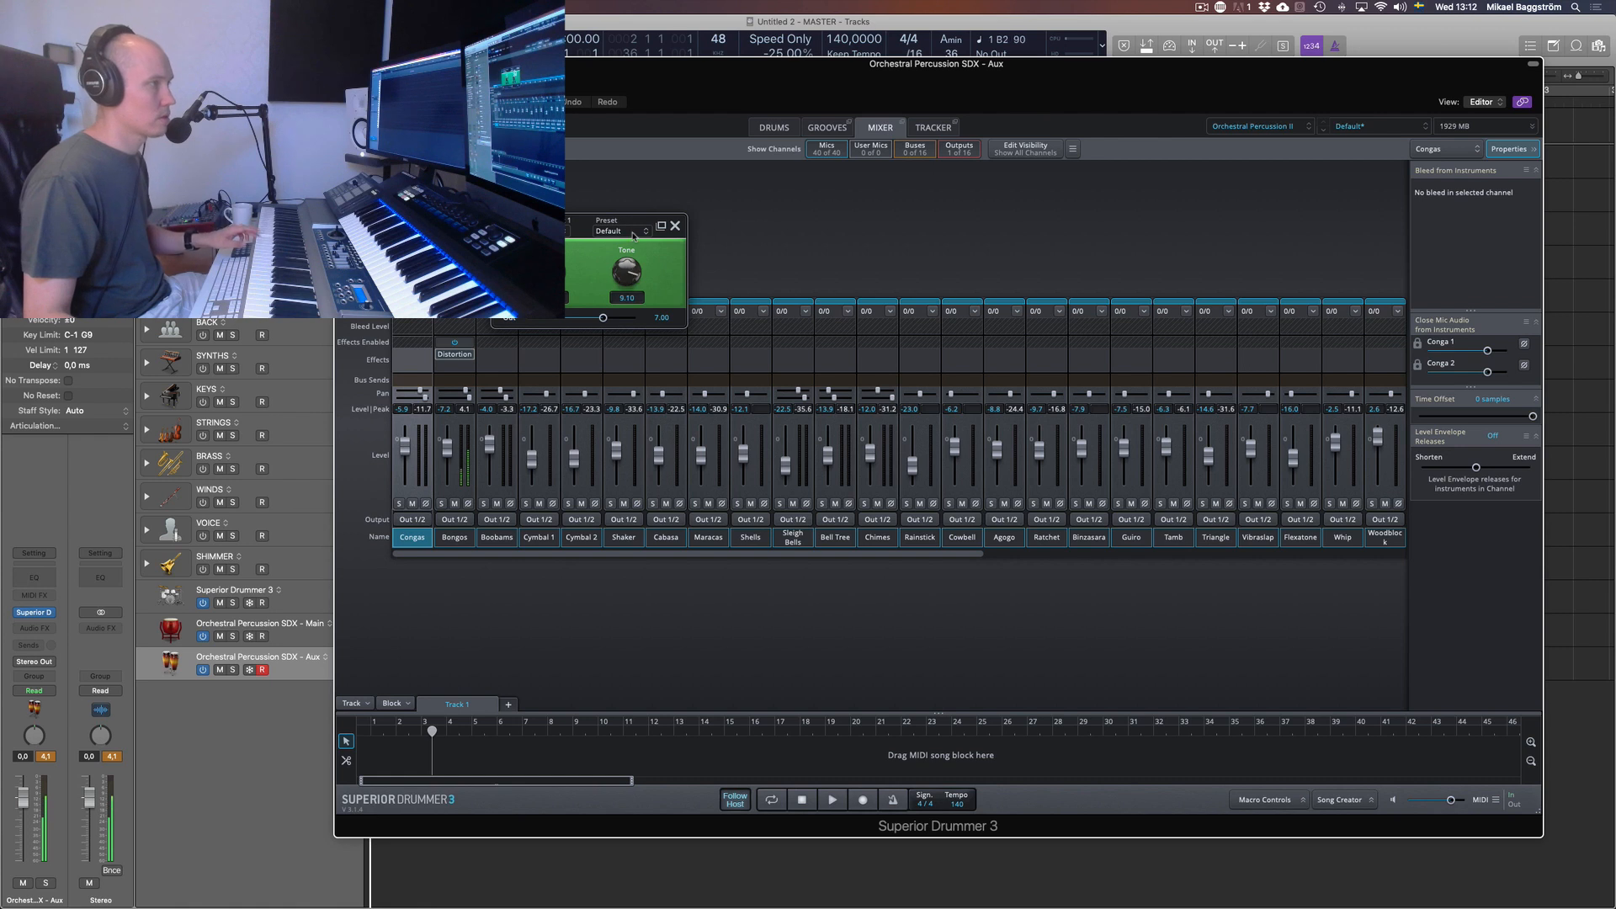
left_click(504, 226)
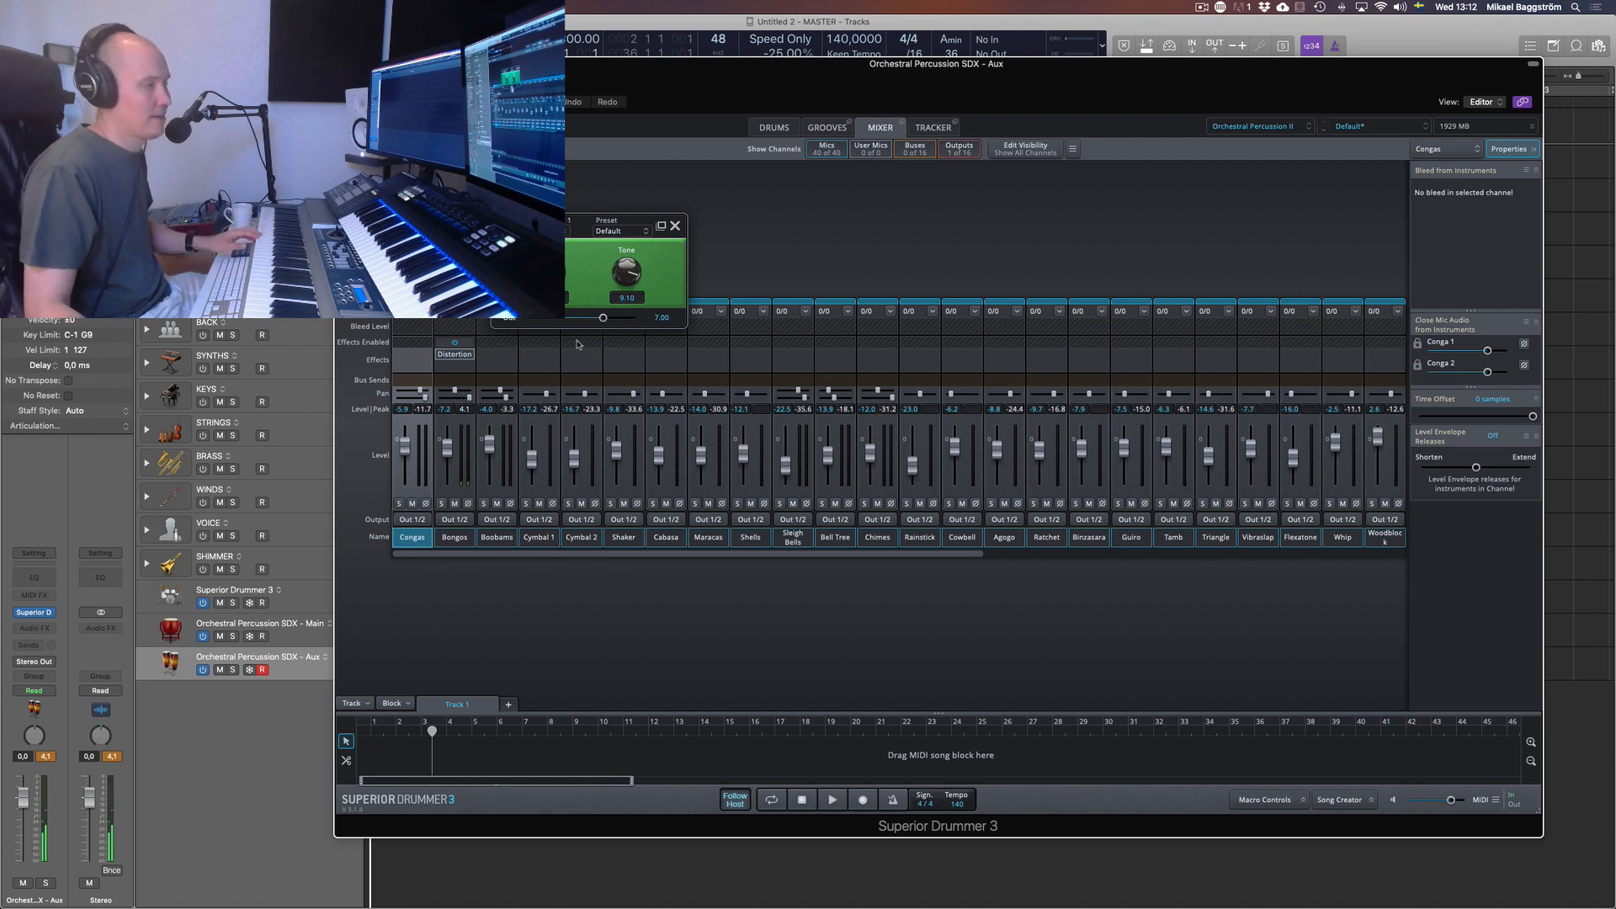
Browse the remaining effect categories for the Bongos channel, including the reverbs, and close the effect and instrument windows
left_click(472, 356)
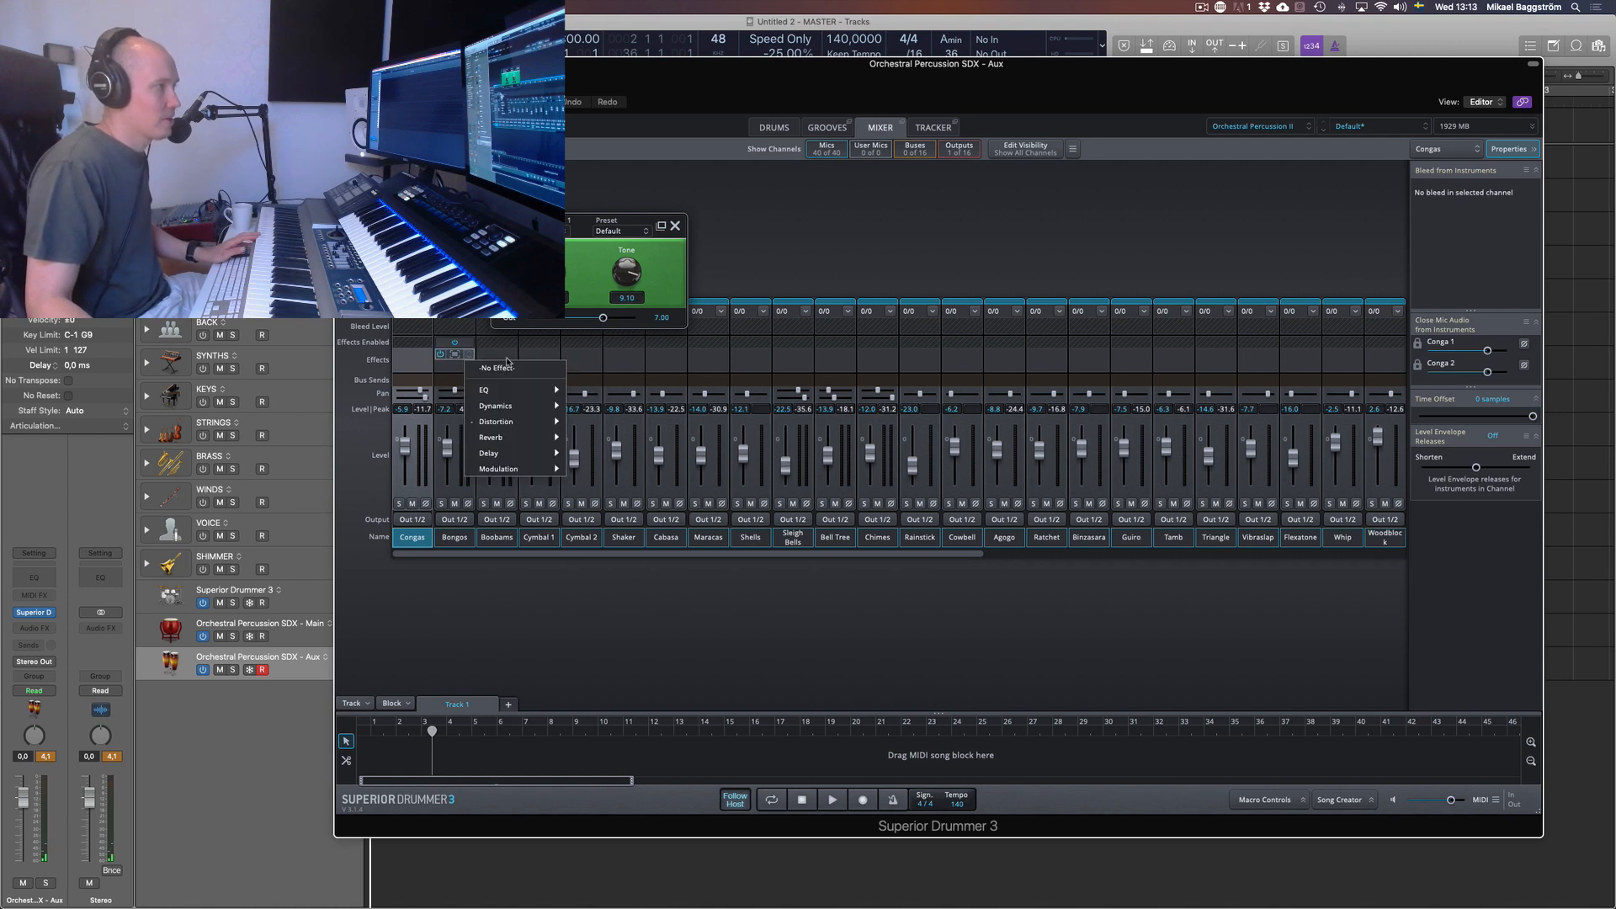
mouse_move(539, 391)
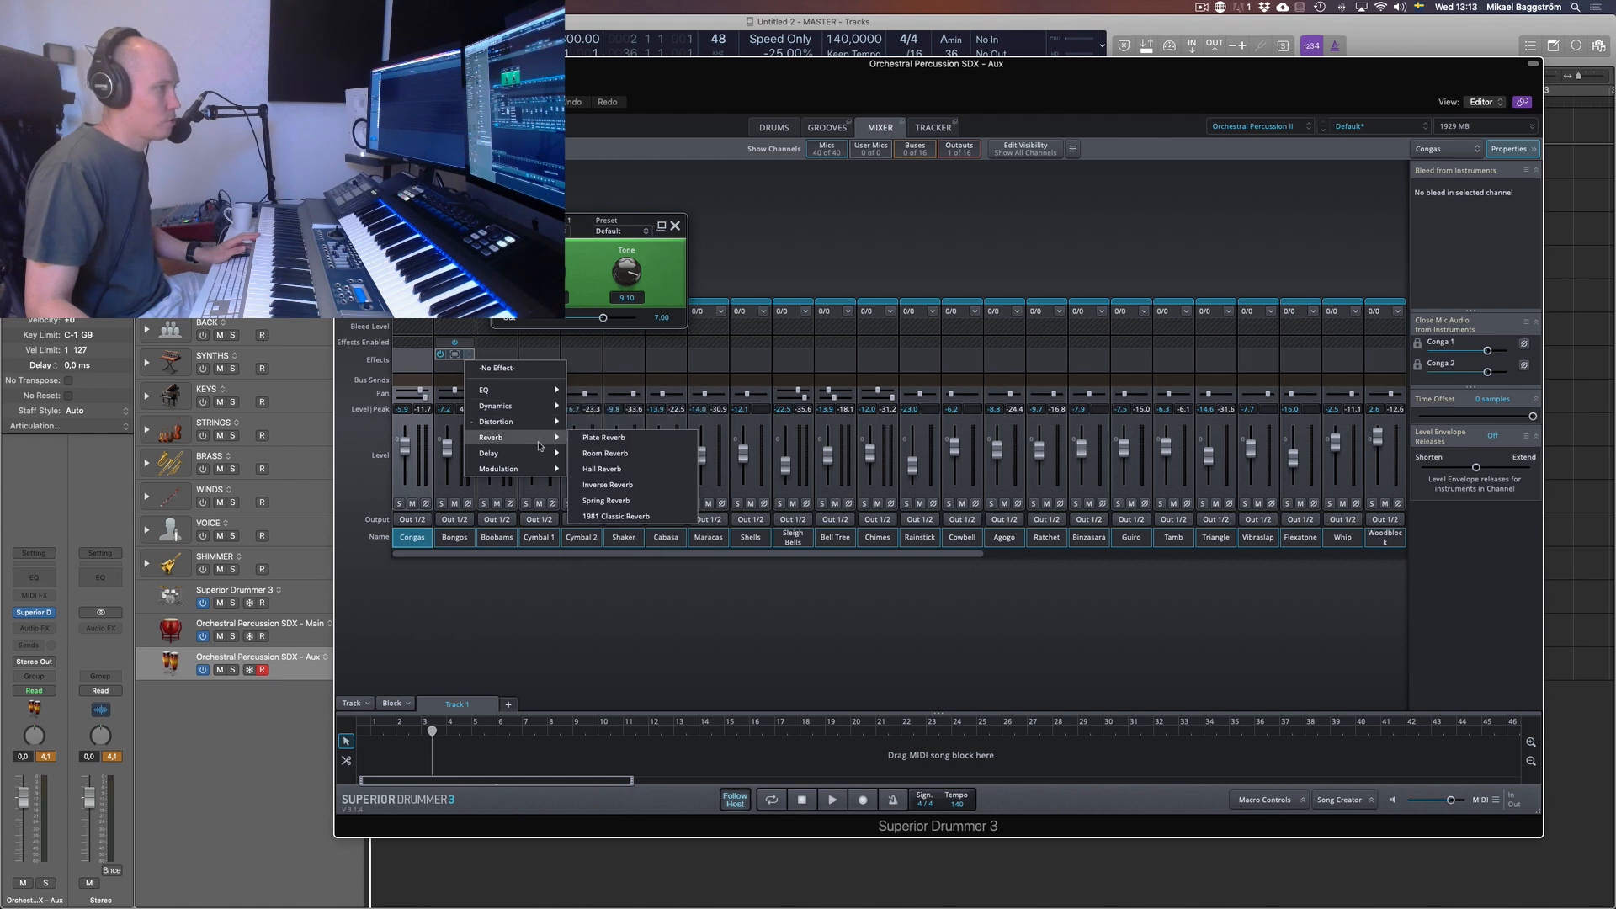
mouse_move(547, 469)
left_click(885, 217)
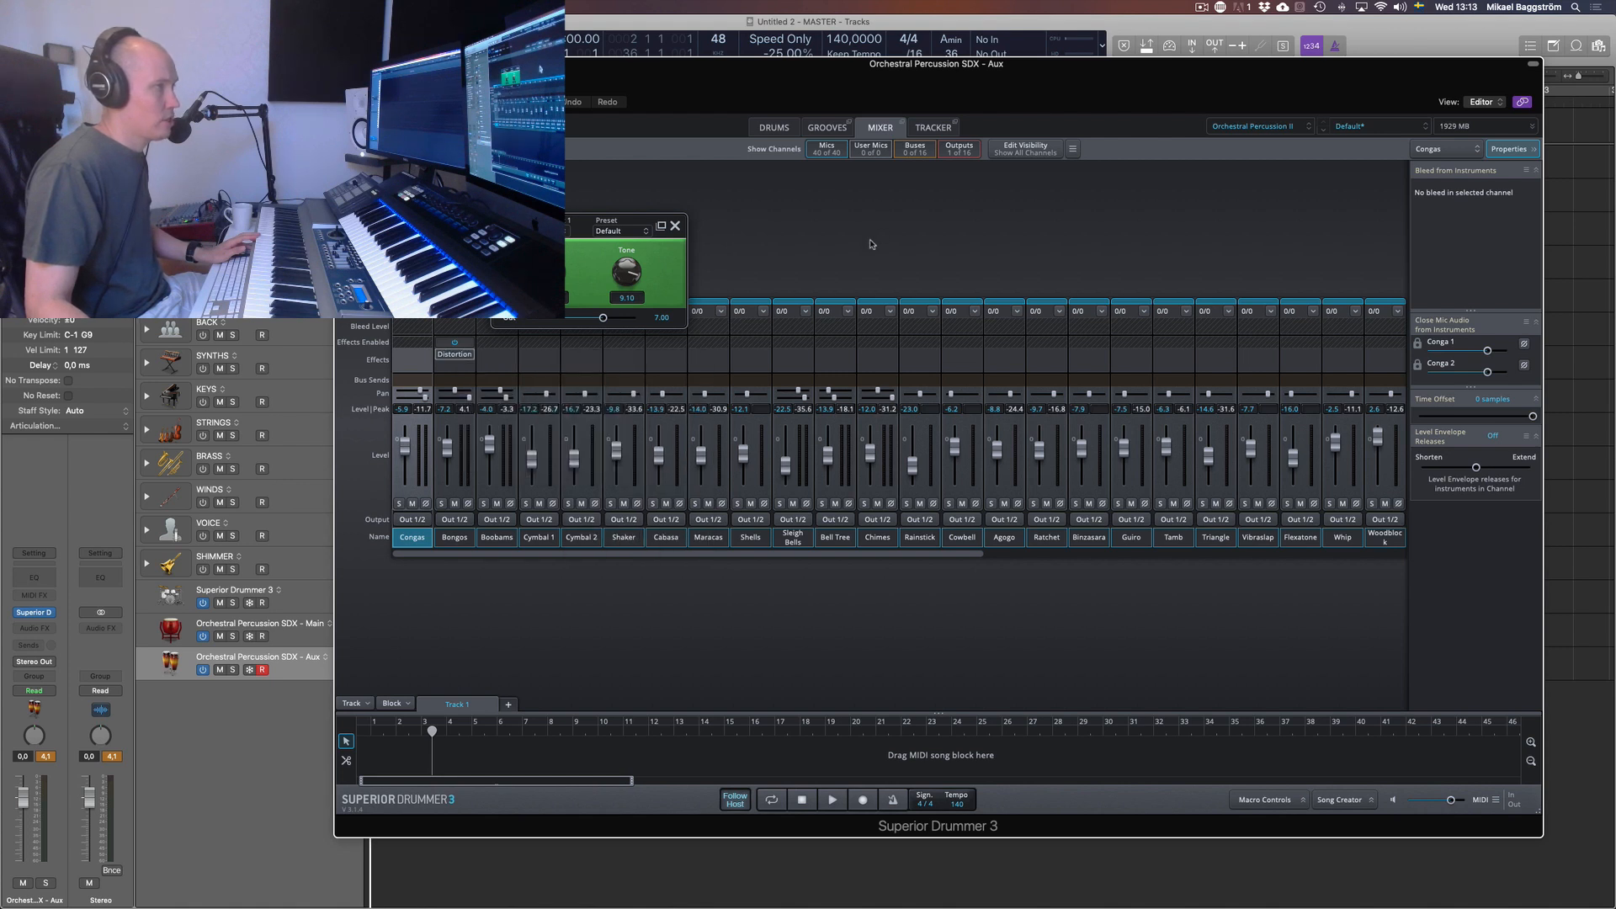
left_click(675, 225)
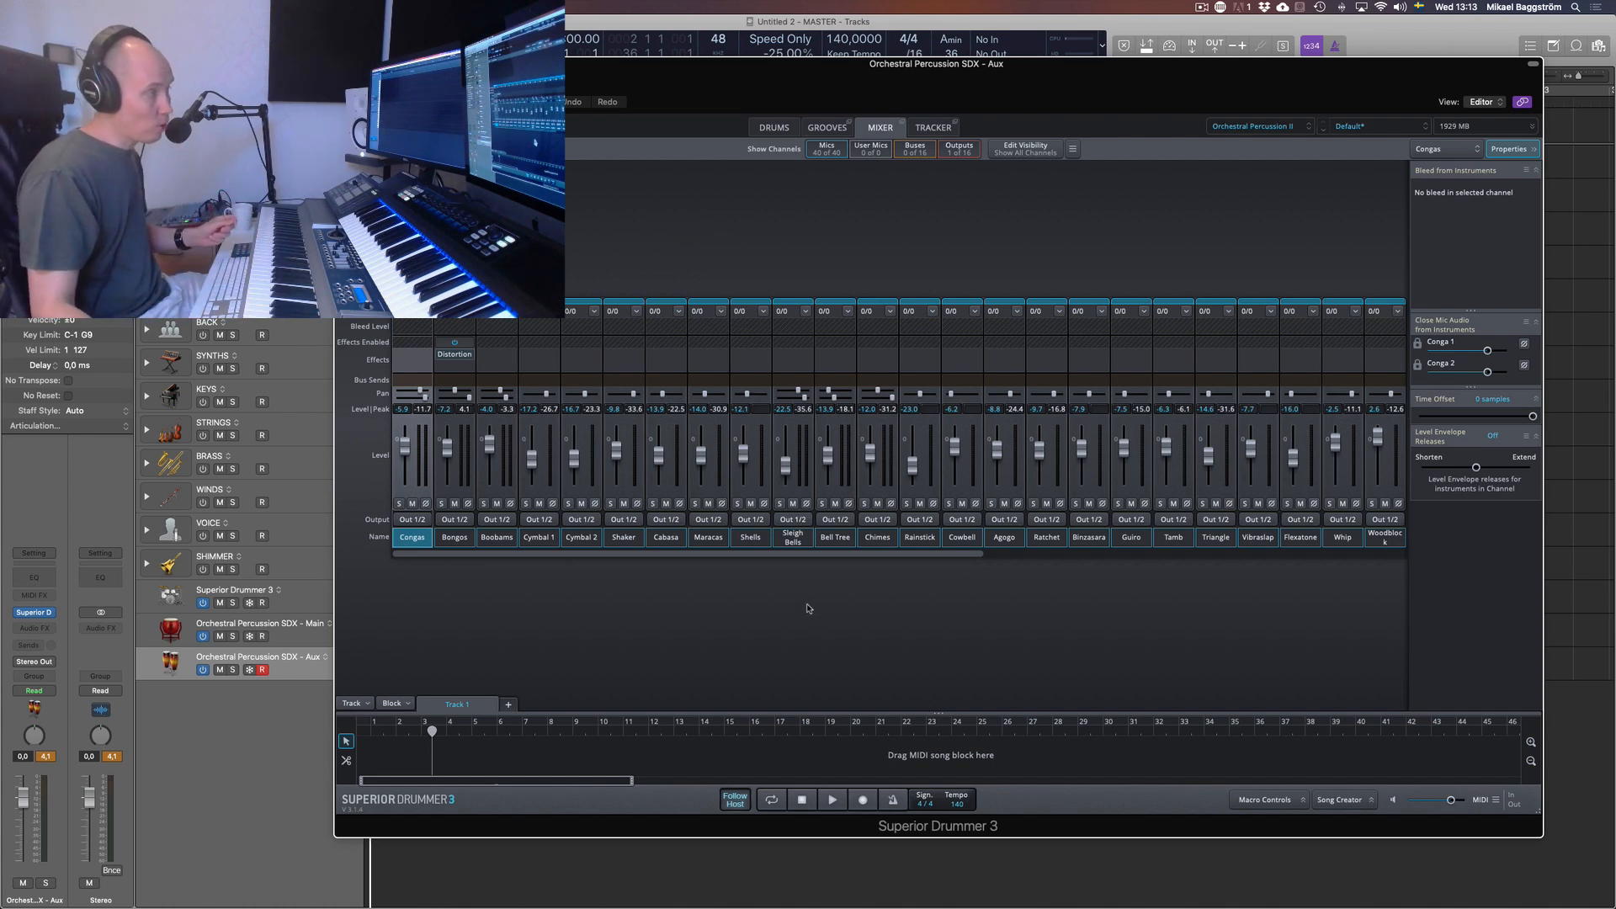
key("super+w")
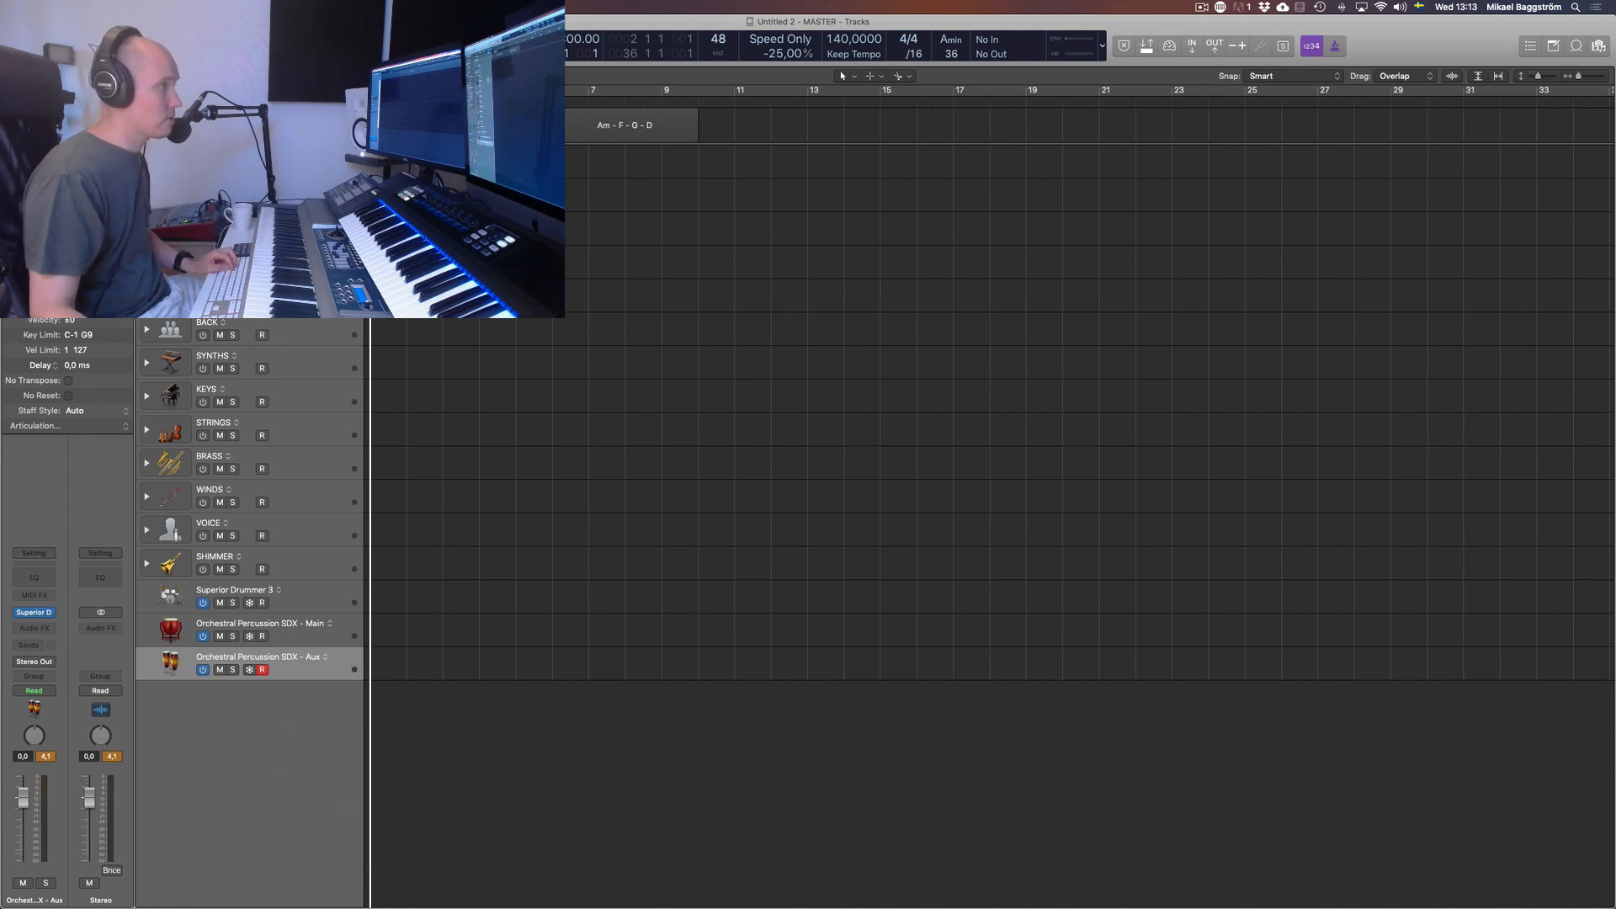
Expand the PERC track stack and select the tracks from Bass Drum through Tubular Bells
left_click(253, 194)
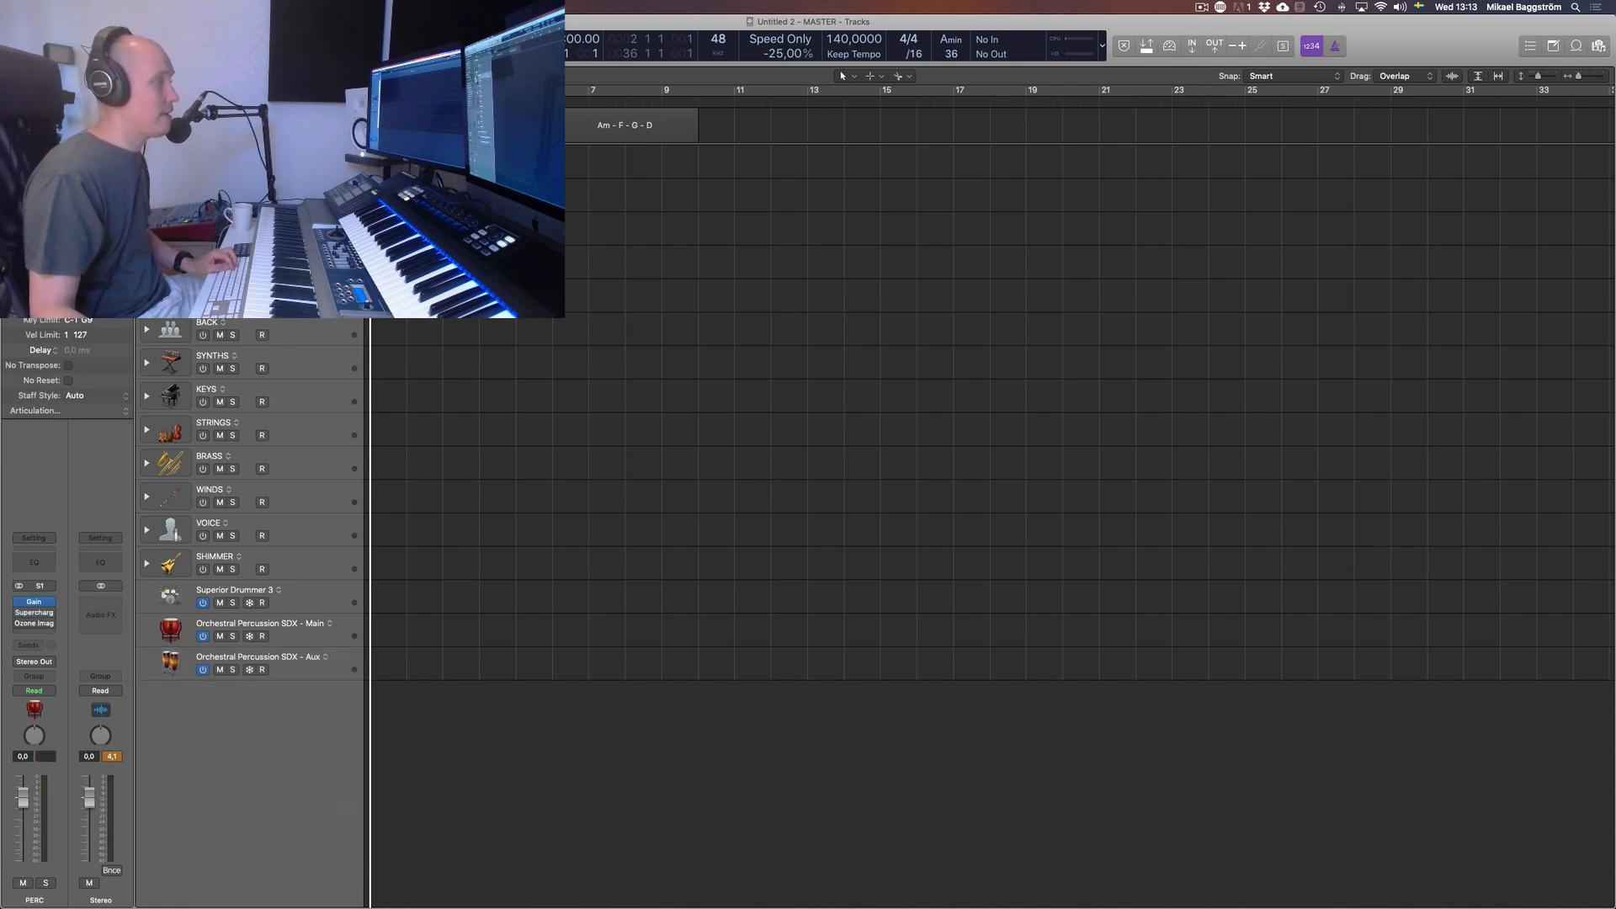
left_click(146, 229)
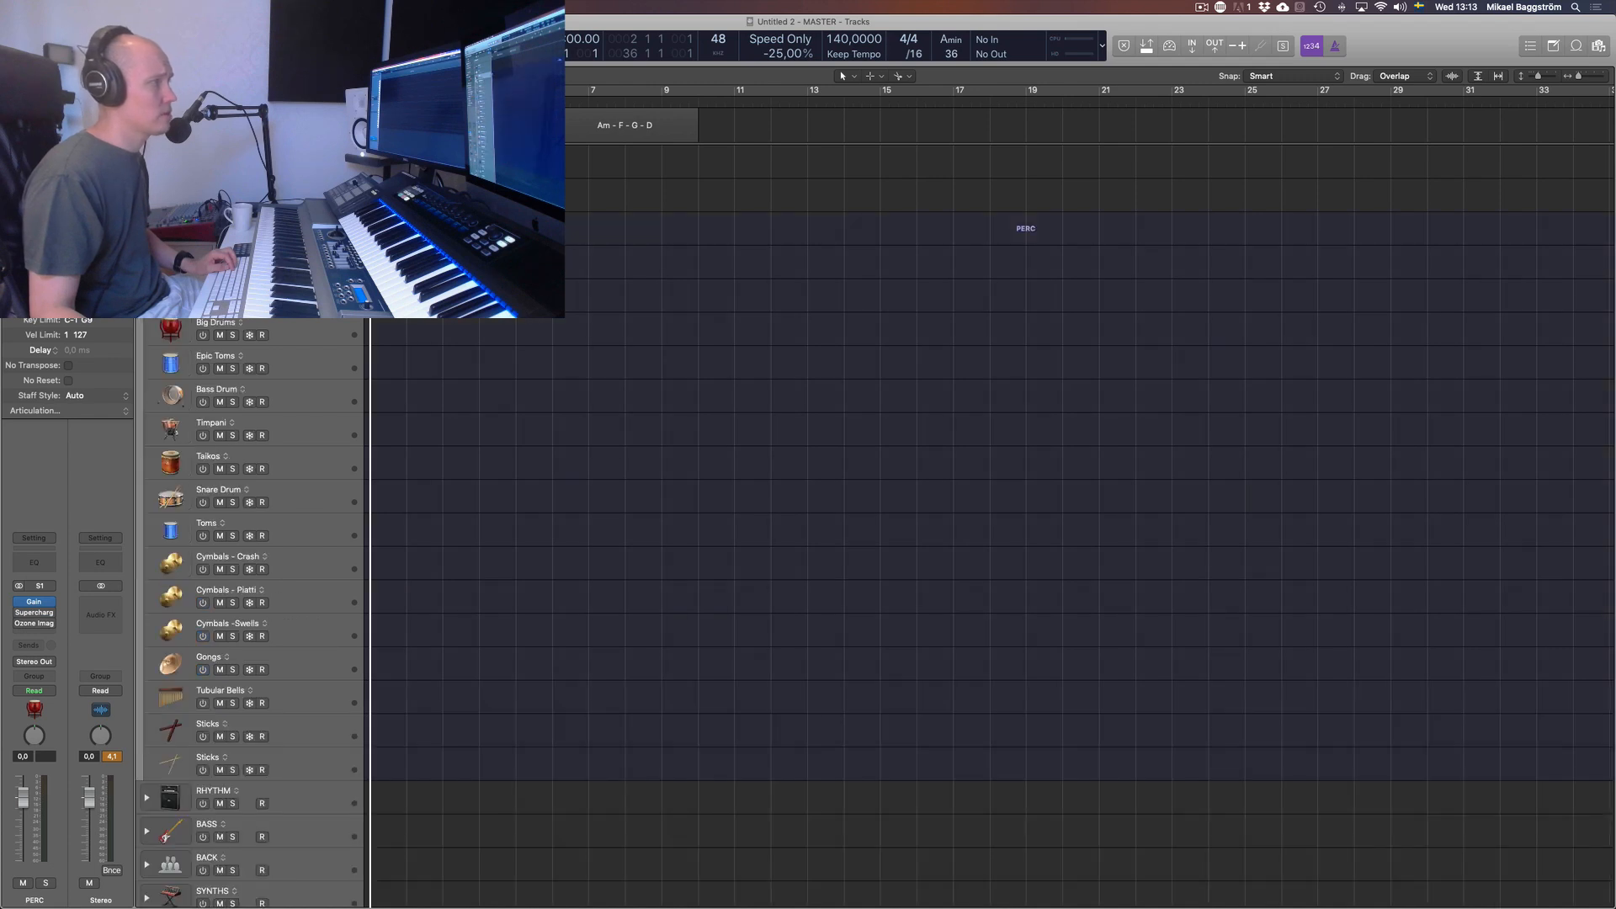
left_click(325, 325)
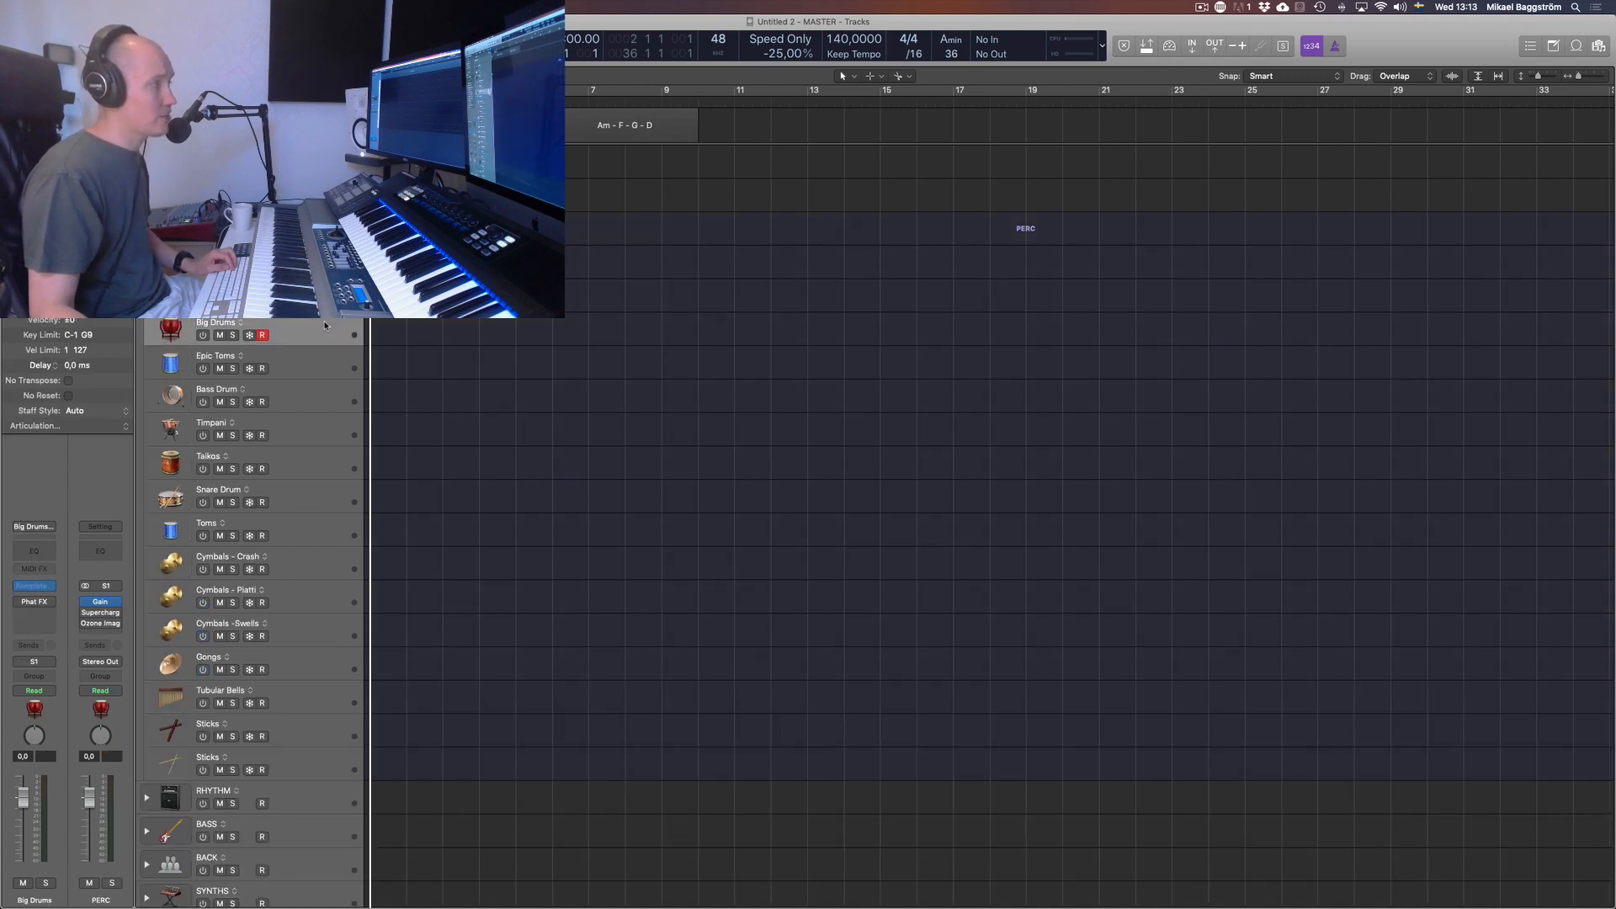
left_click(307, 390)
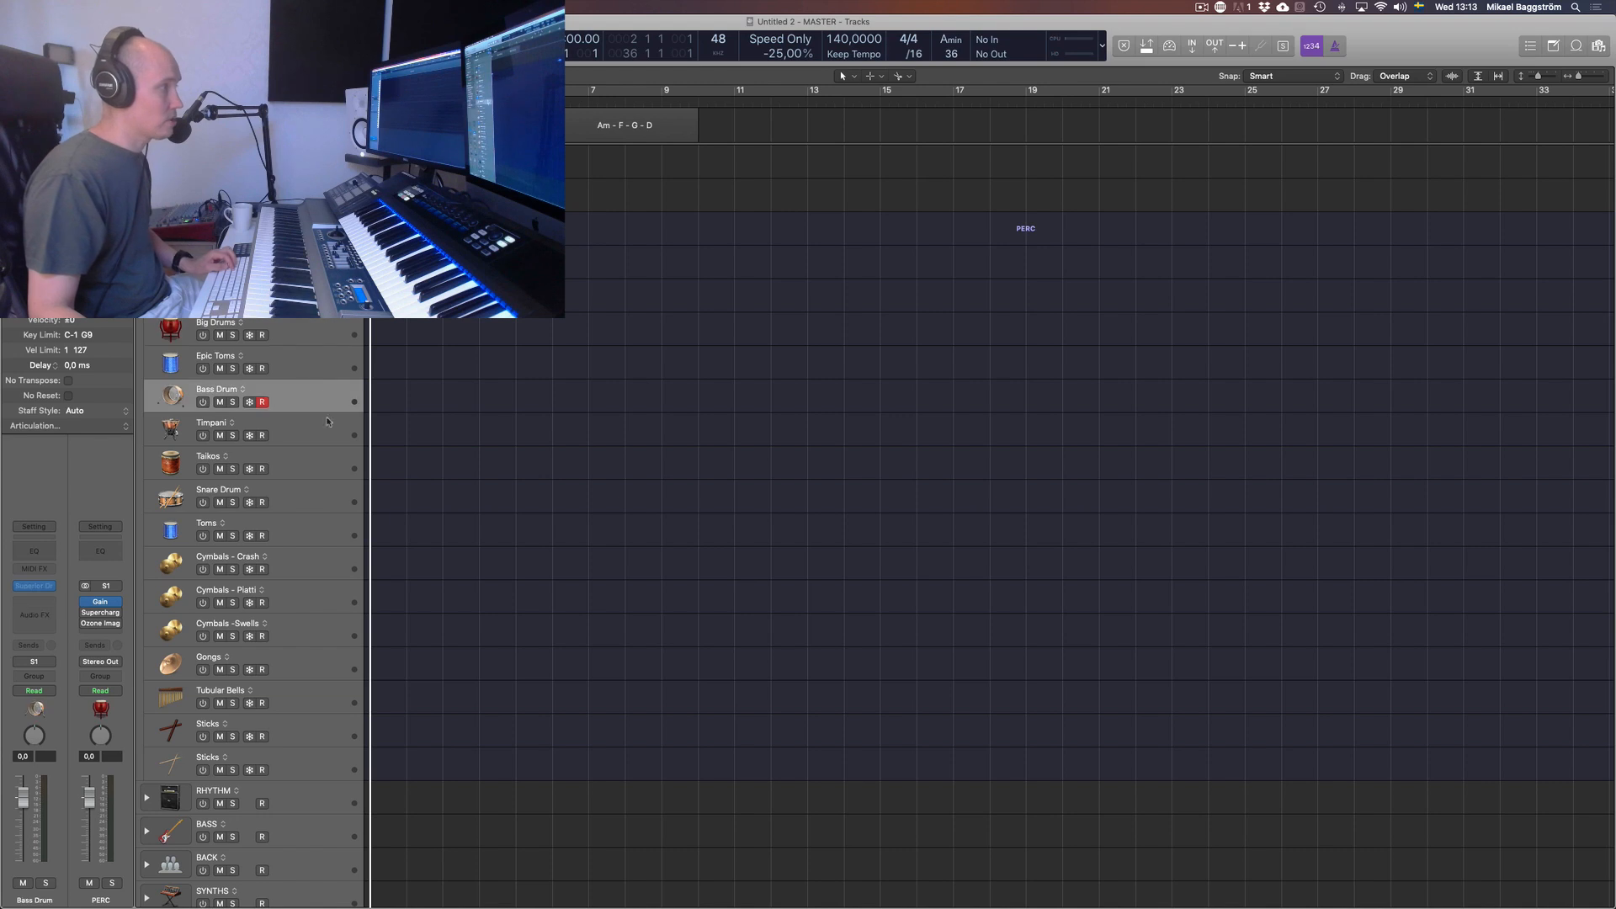
left_click(328, 705, "shift")
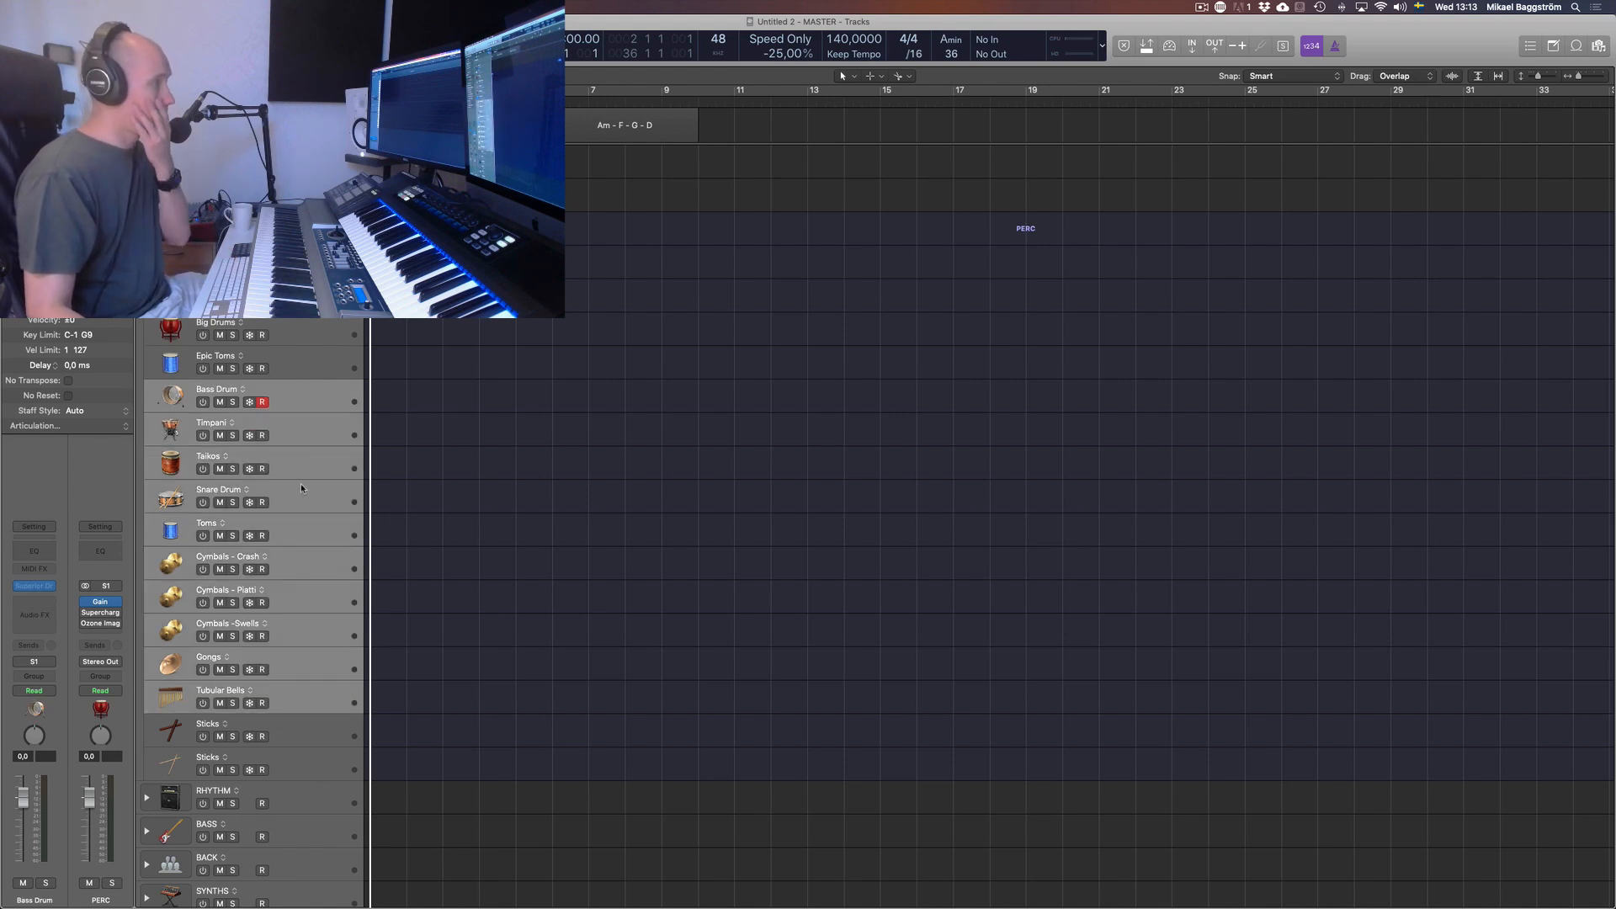
Turn on the Bass Drum track and open its Superior Drummer instrument
left_click(320, 405)
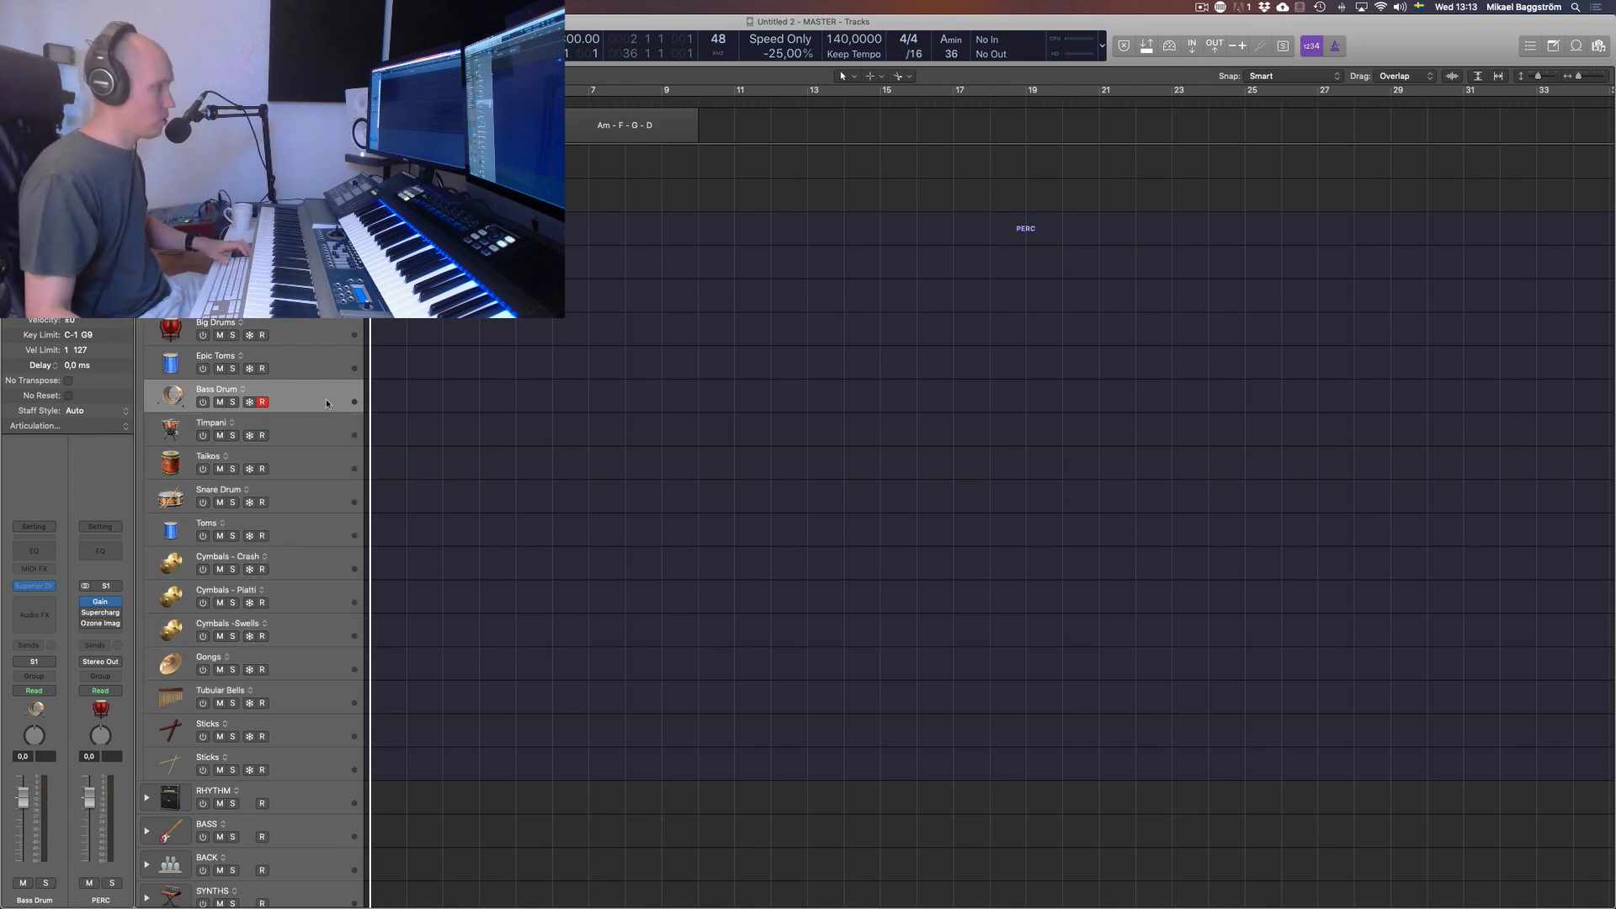
left_click(203, 403)
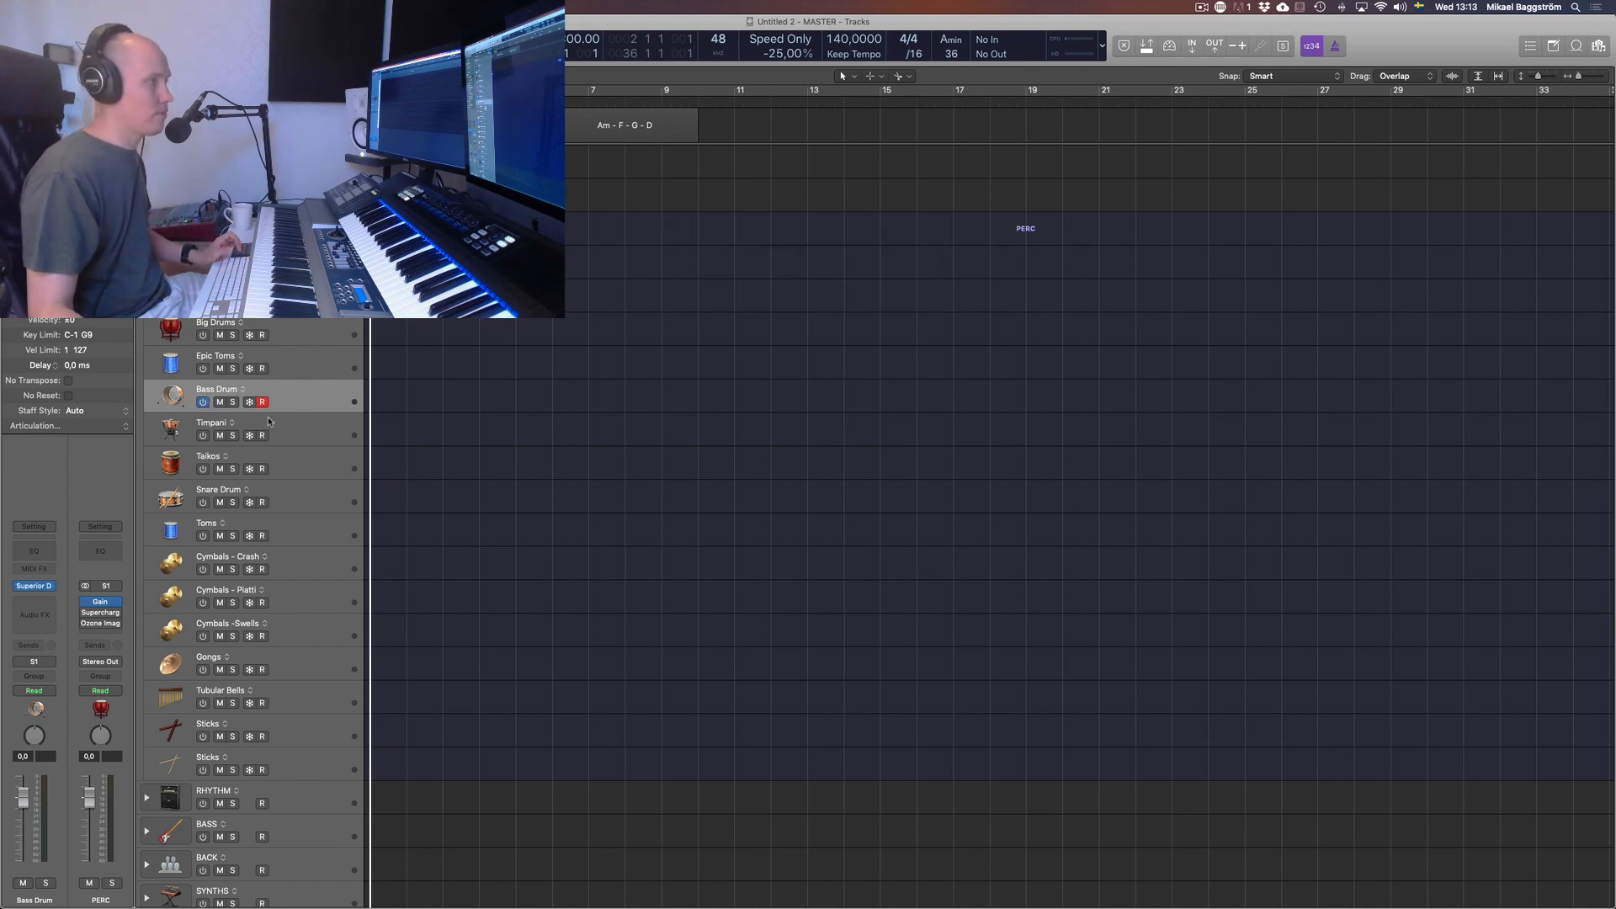
key("v")
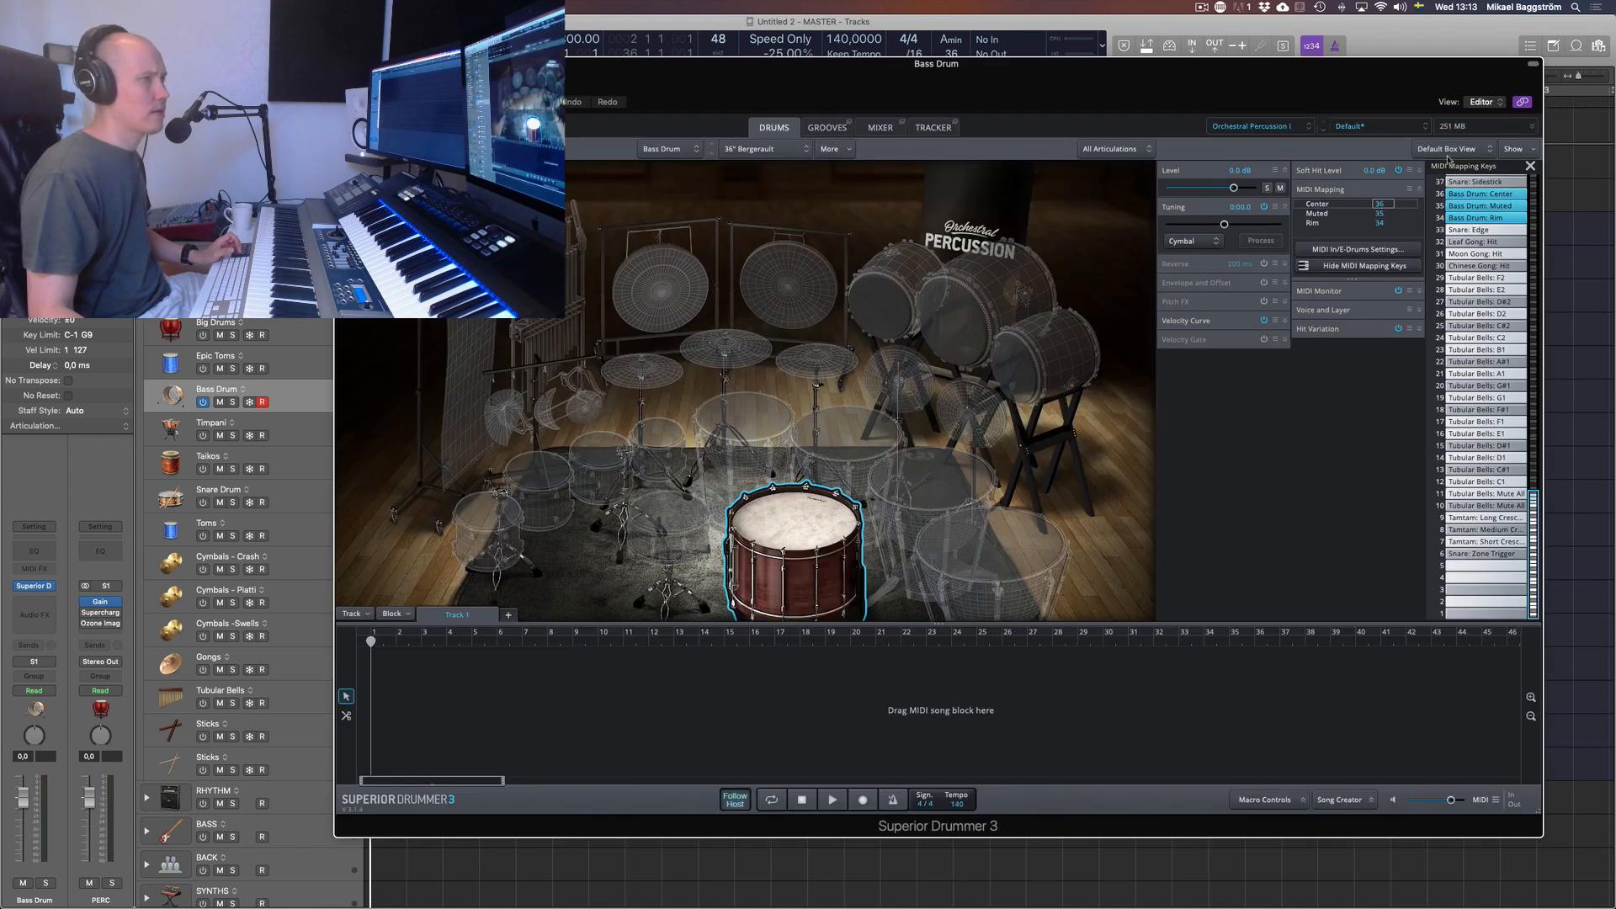
View the Drum Kits part presets and point out the Clear All Instruments option
left_click(1357, 130)
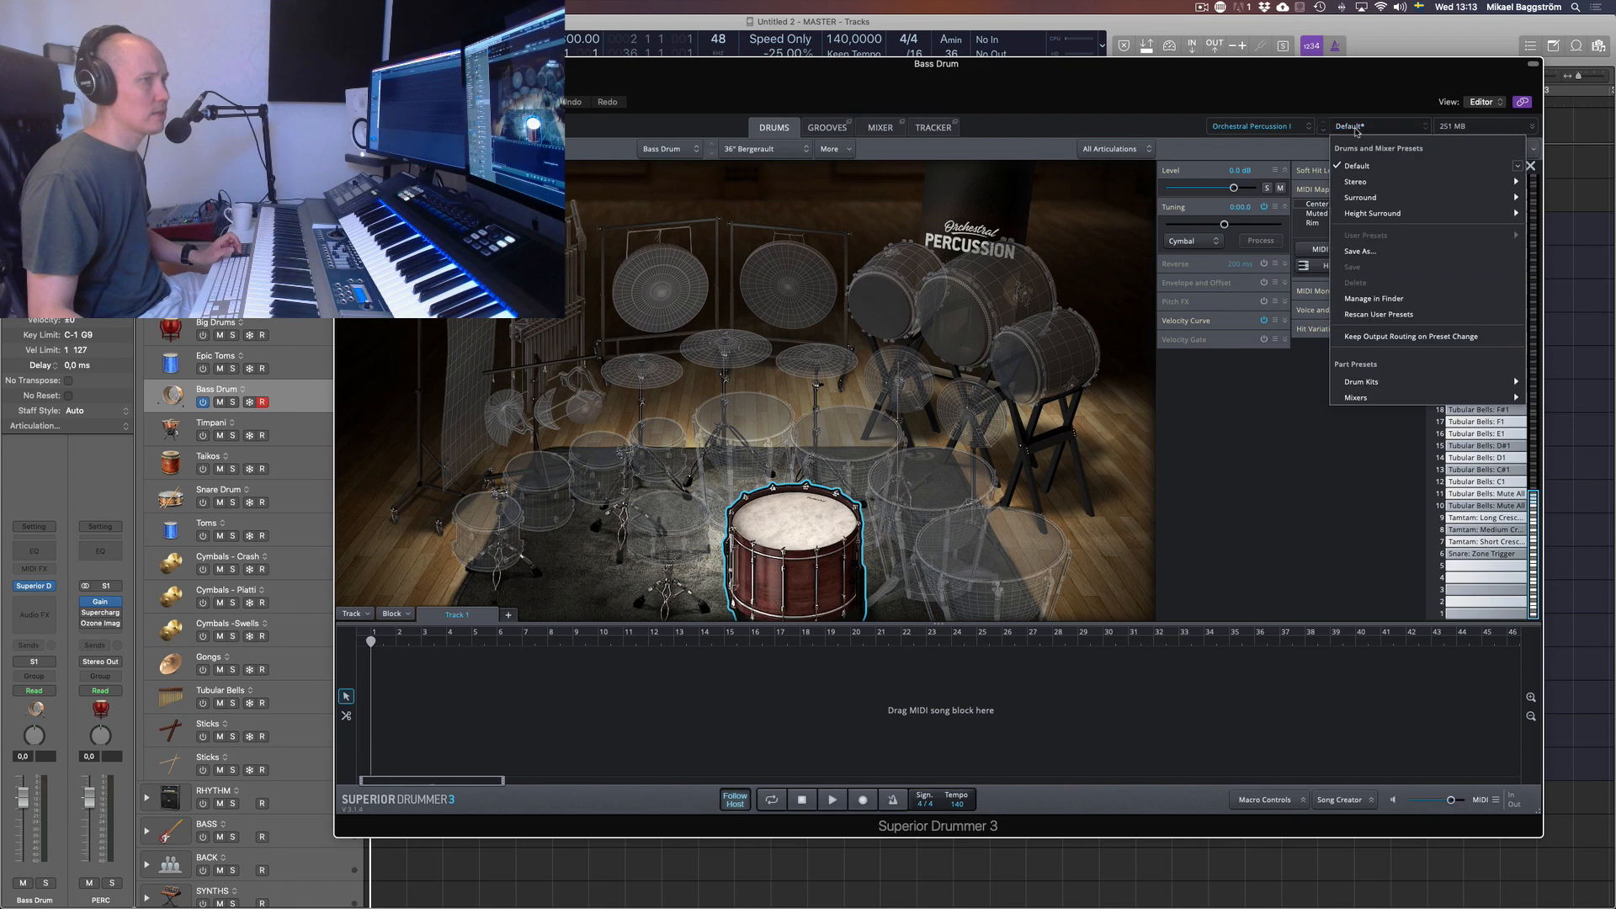
mouse_move(1437, 385)
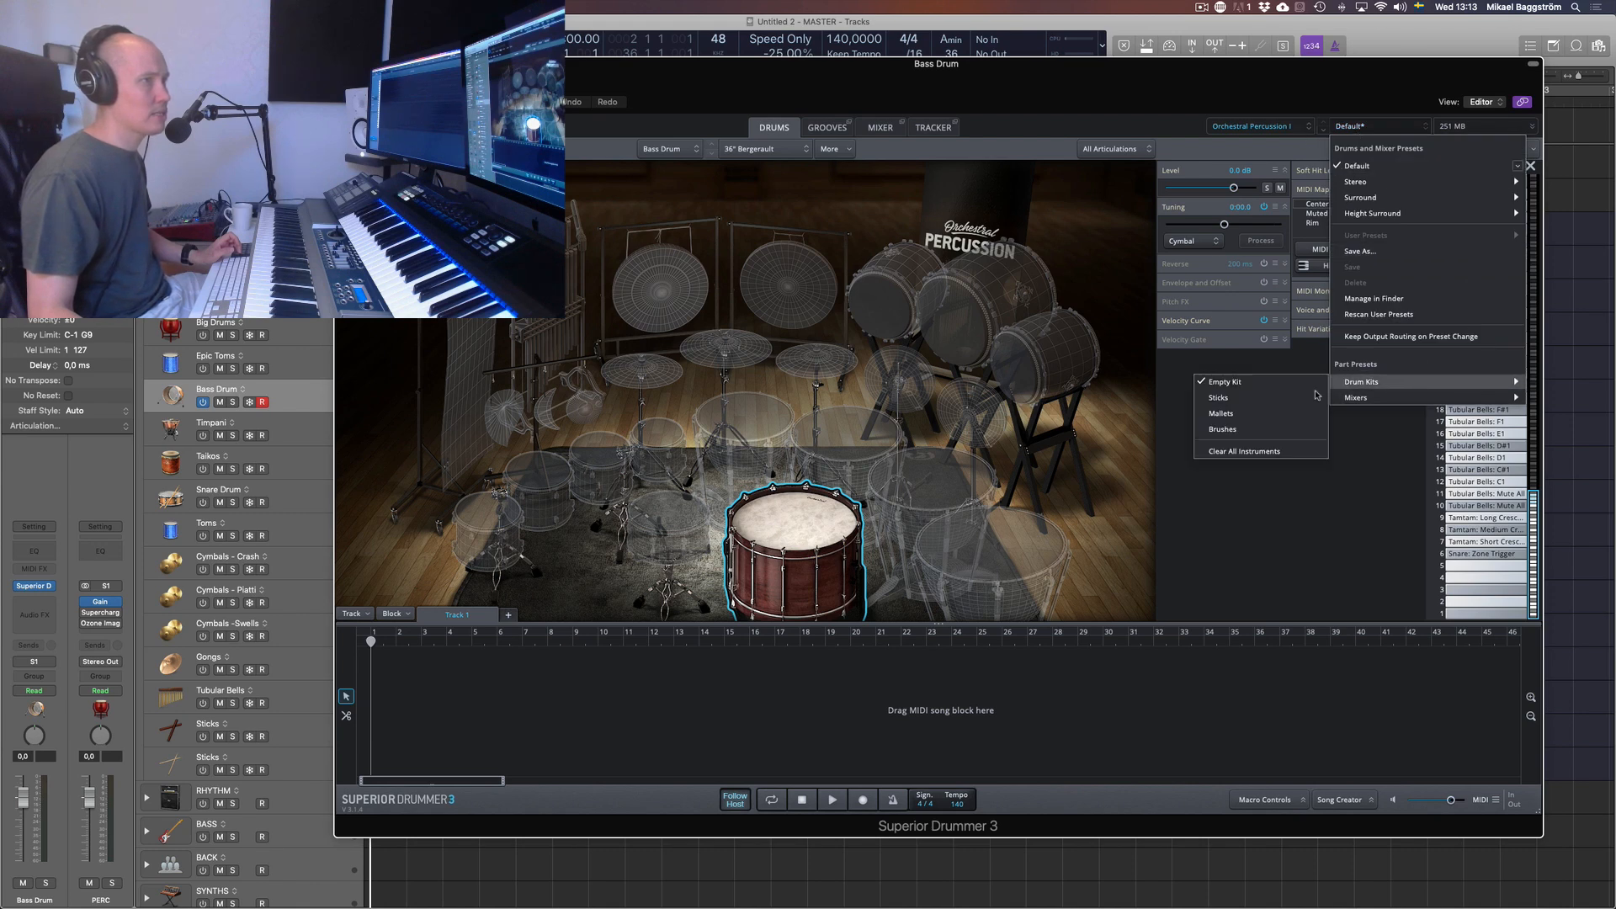
left_click(1296, 451)
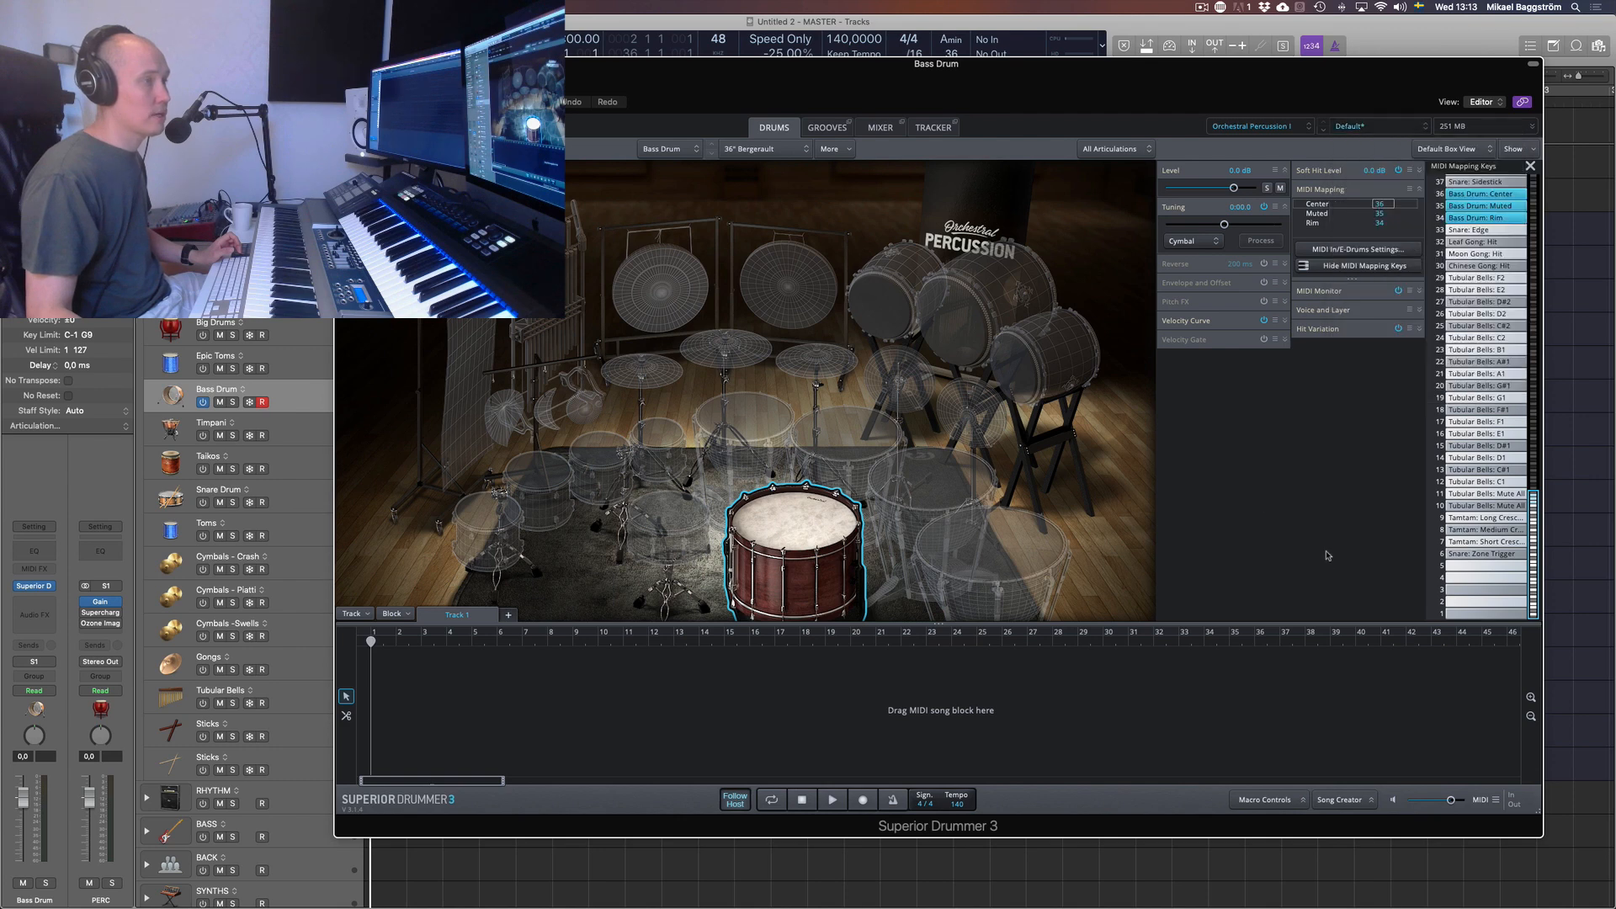
Inspect the empty snare slot, reselect the bass drum and close the instrument window
left_click(643, 522)
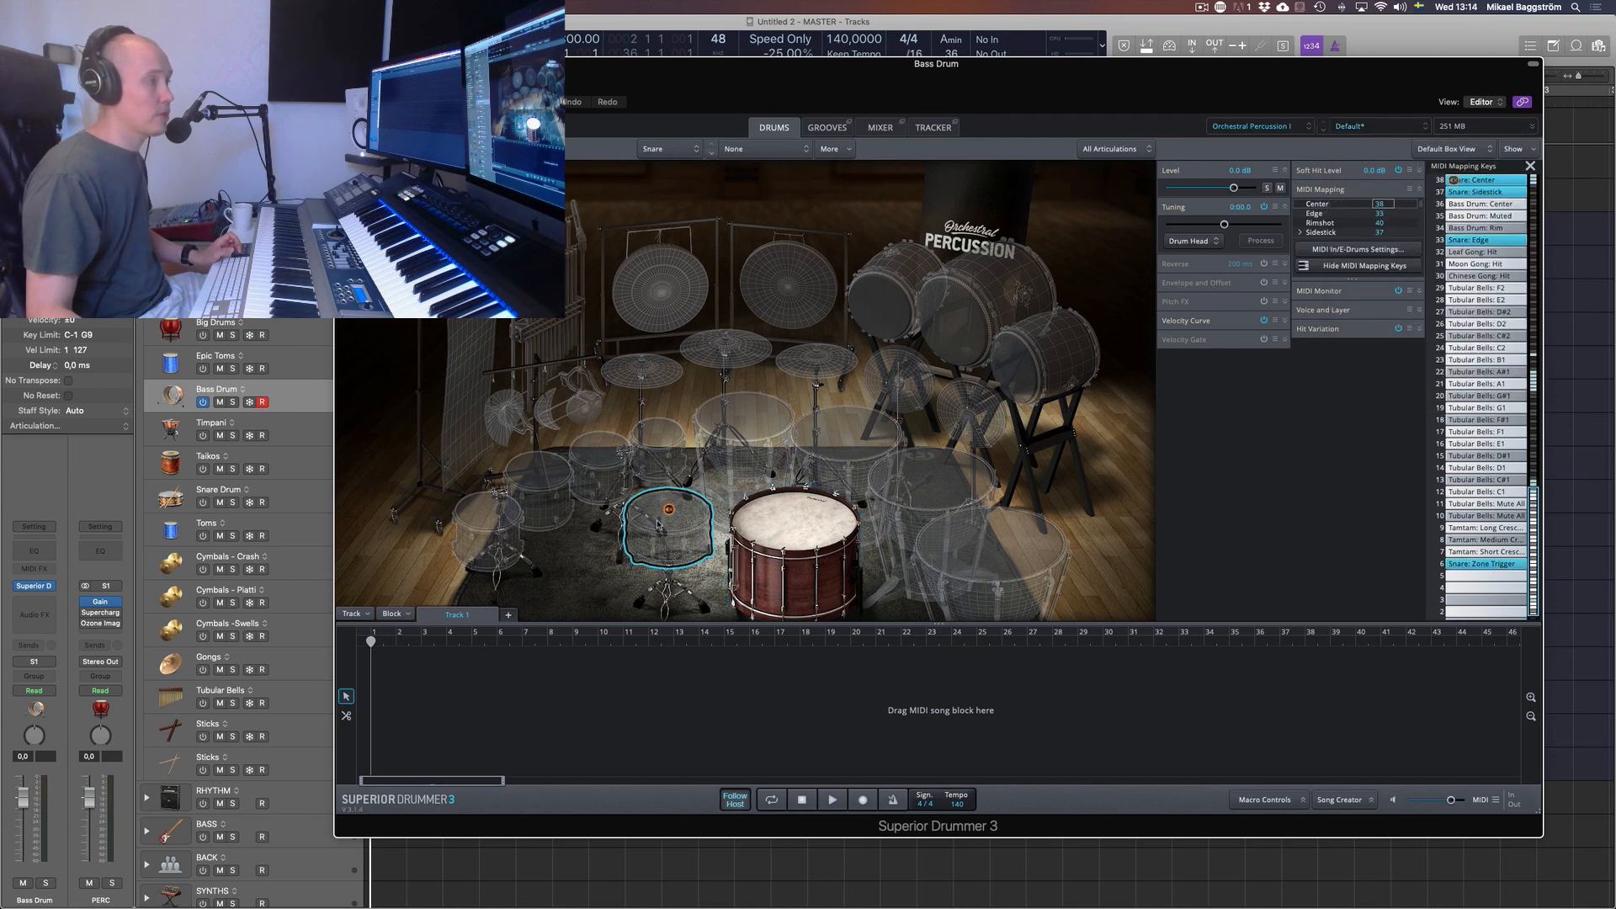
right_click(660, 519)
left_click(827, 534)
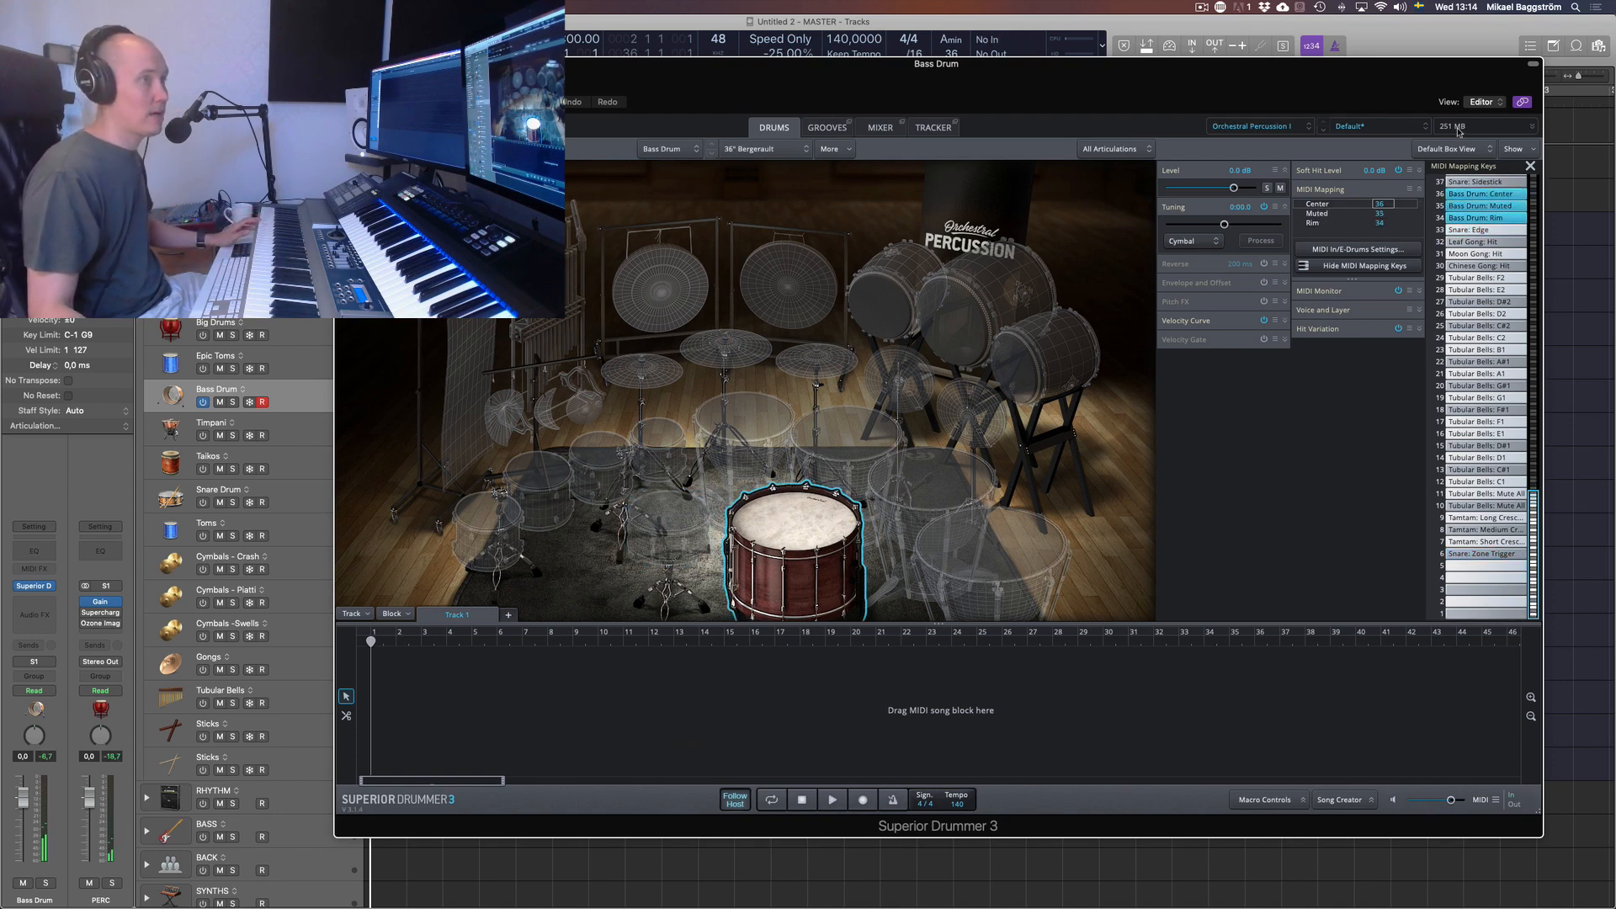
key("super+w")
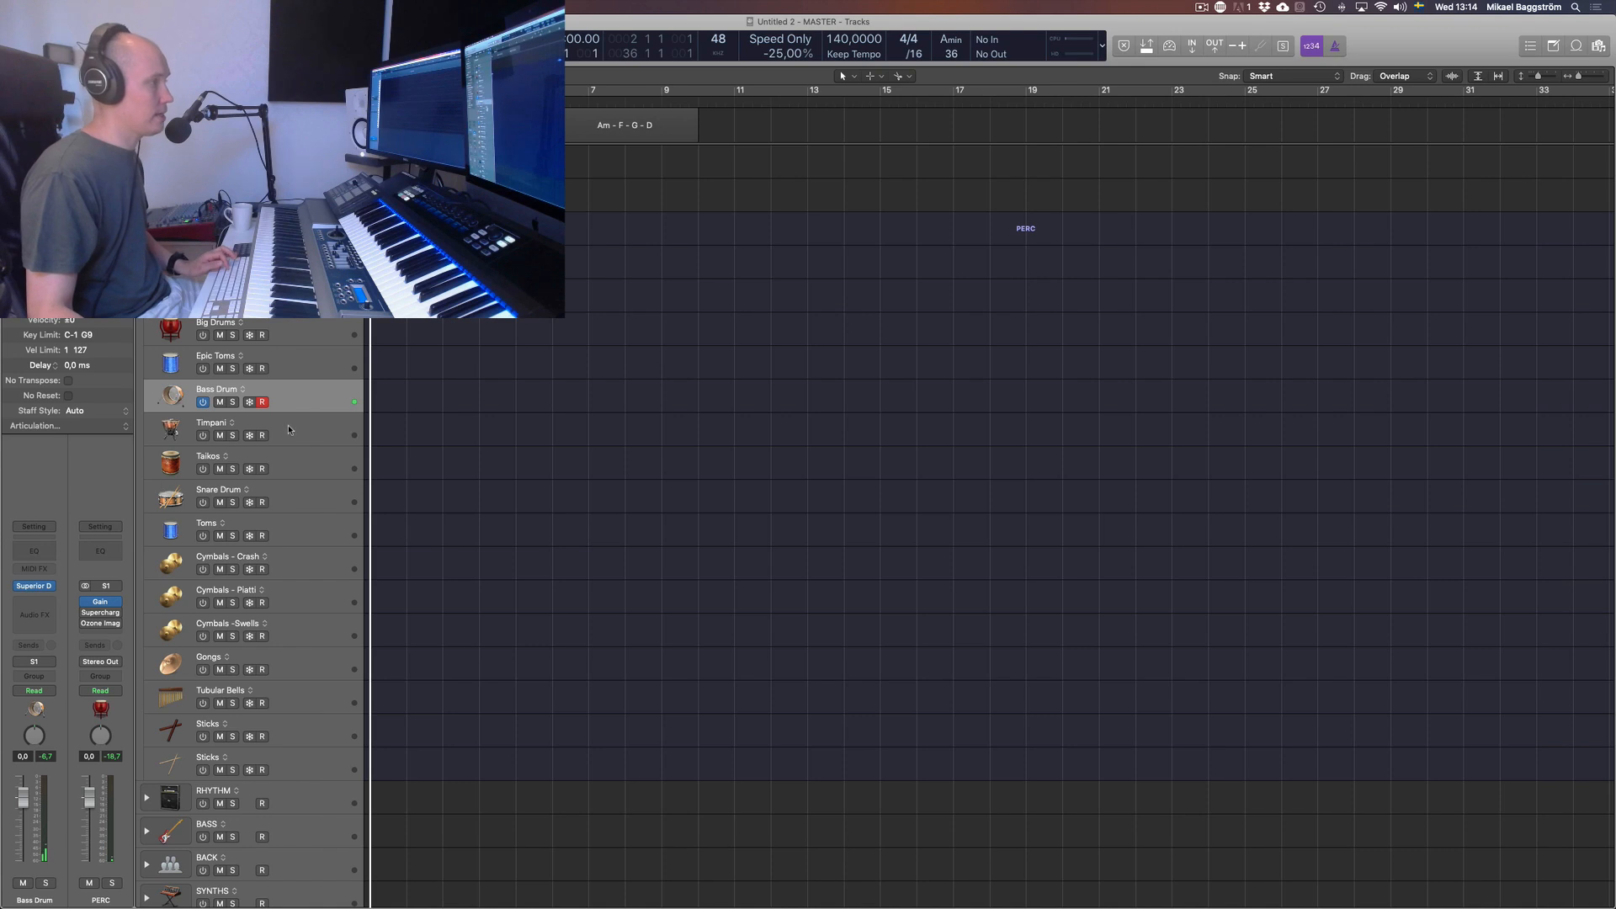
Turn on the Timpani track and audition Timpani 2 in its Superior Drummer instrument
left_click(288, 428)
left_click(202, 435)
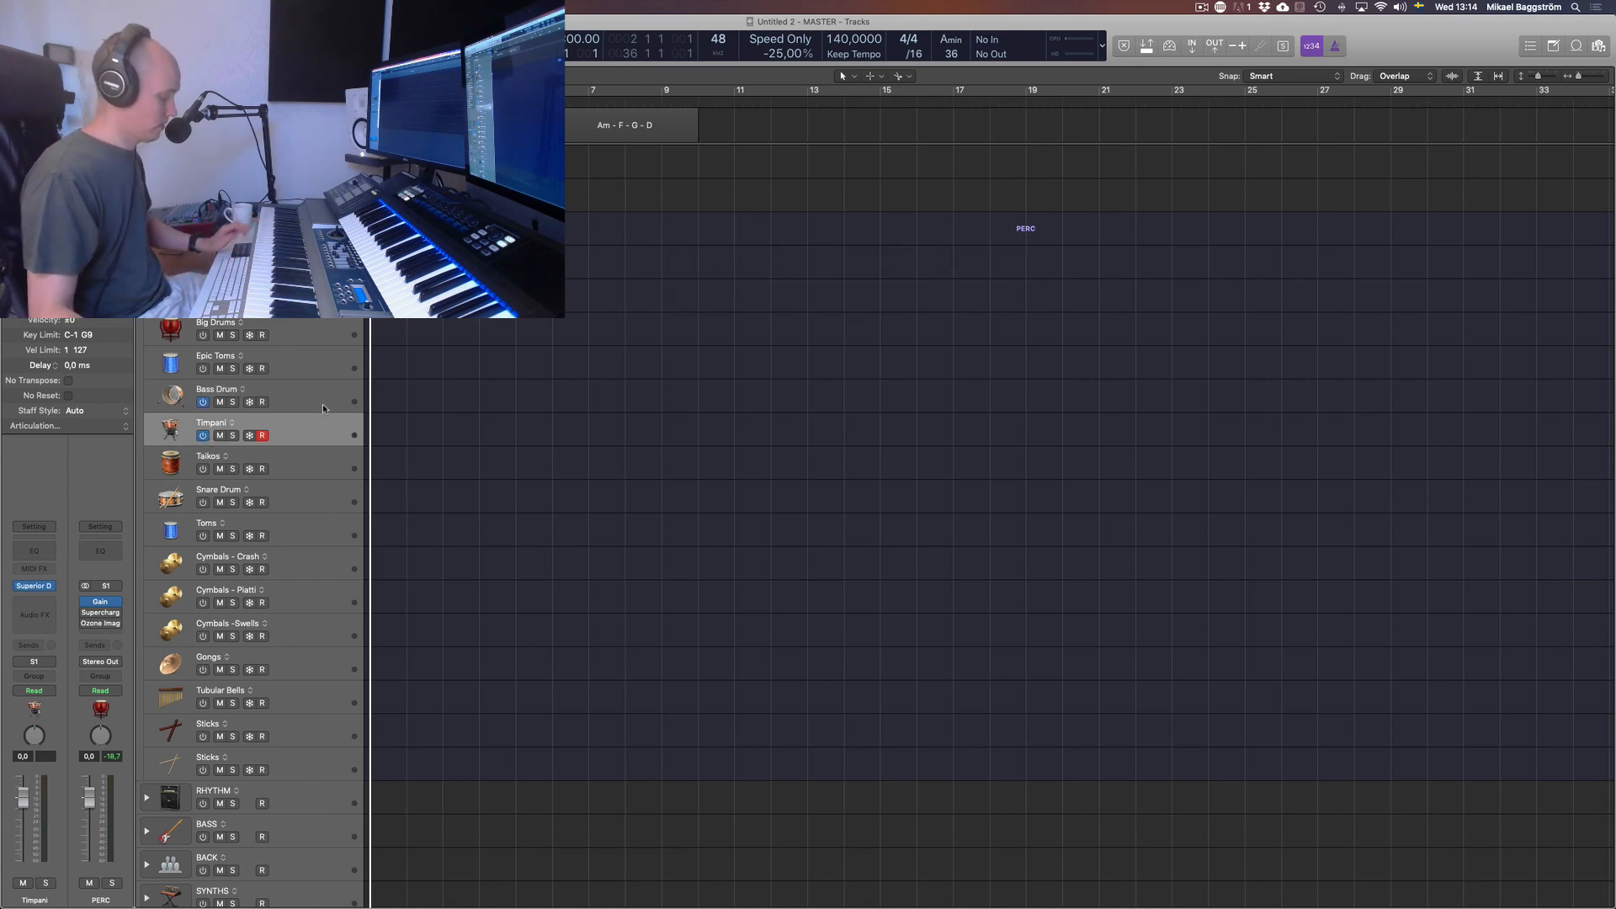
key("v")
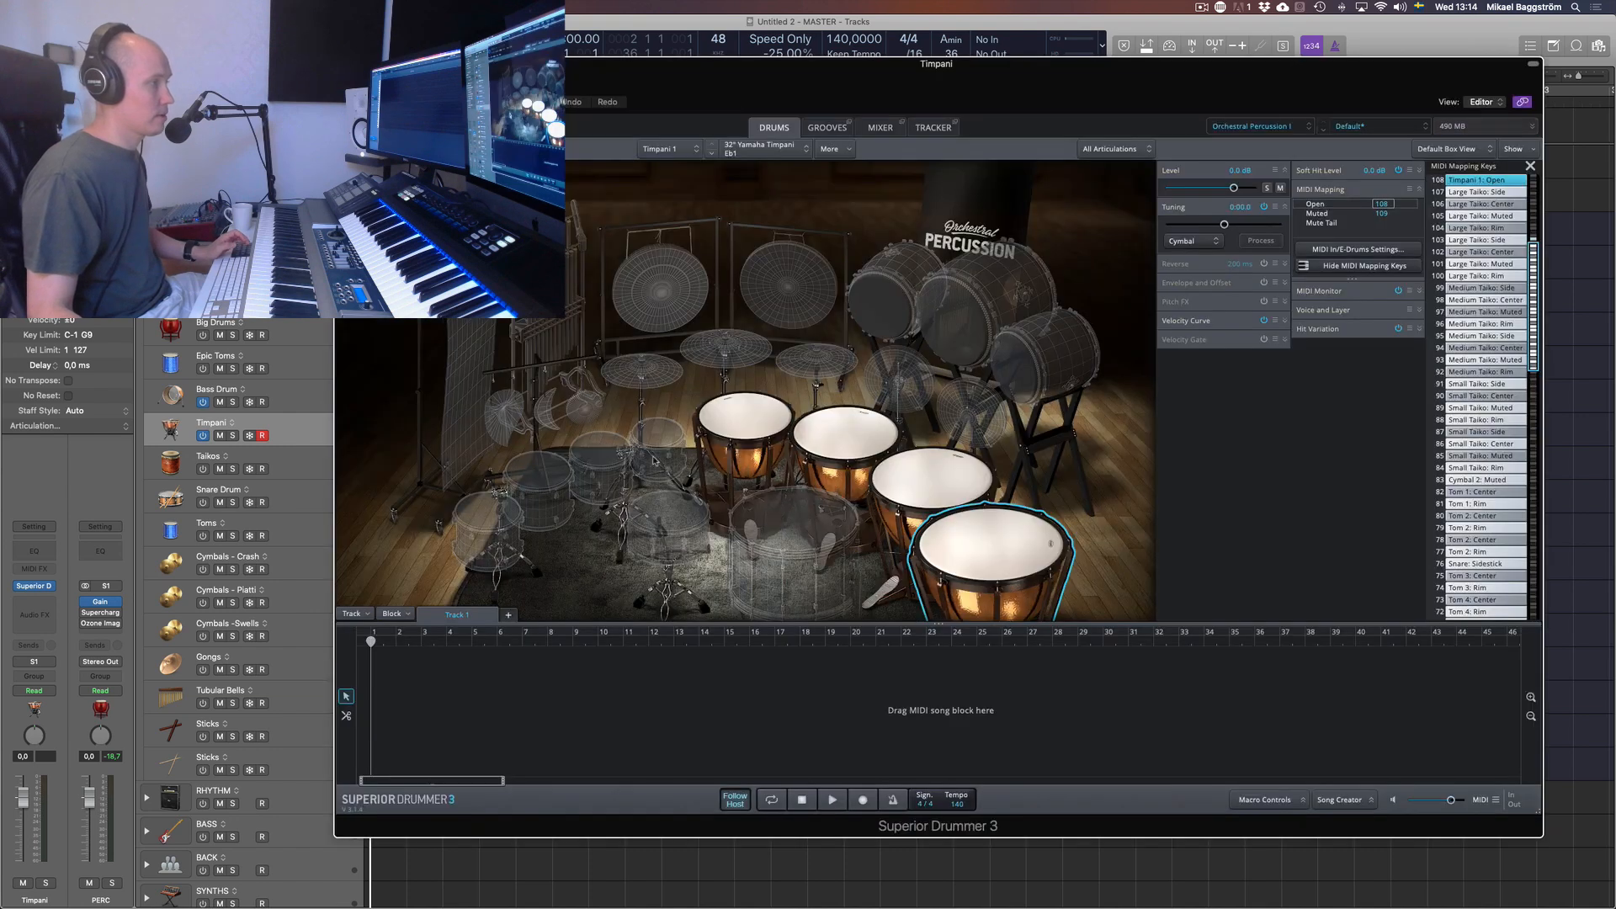
left_click(967, 493)
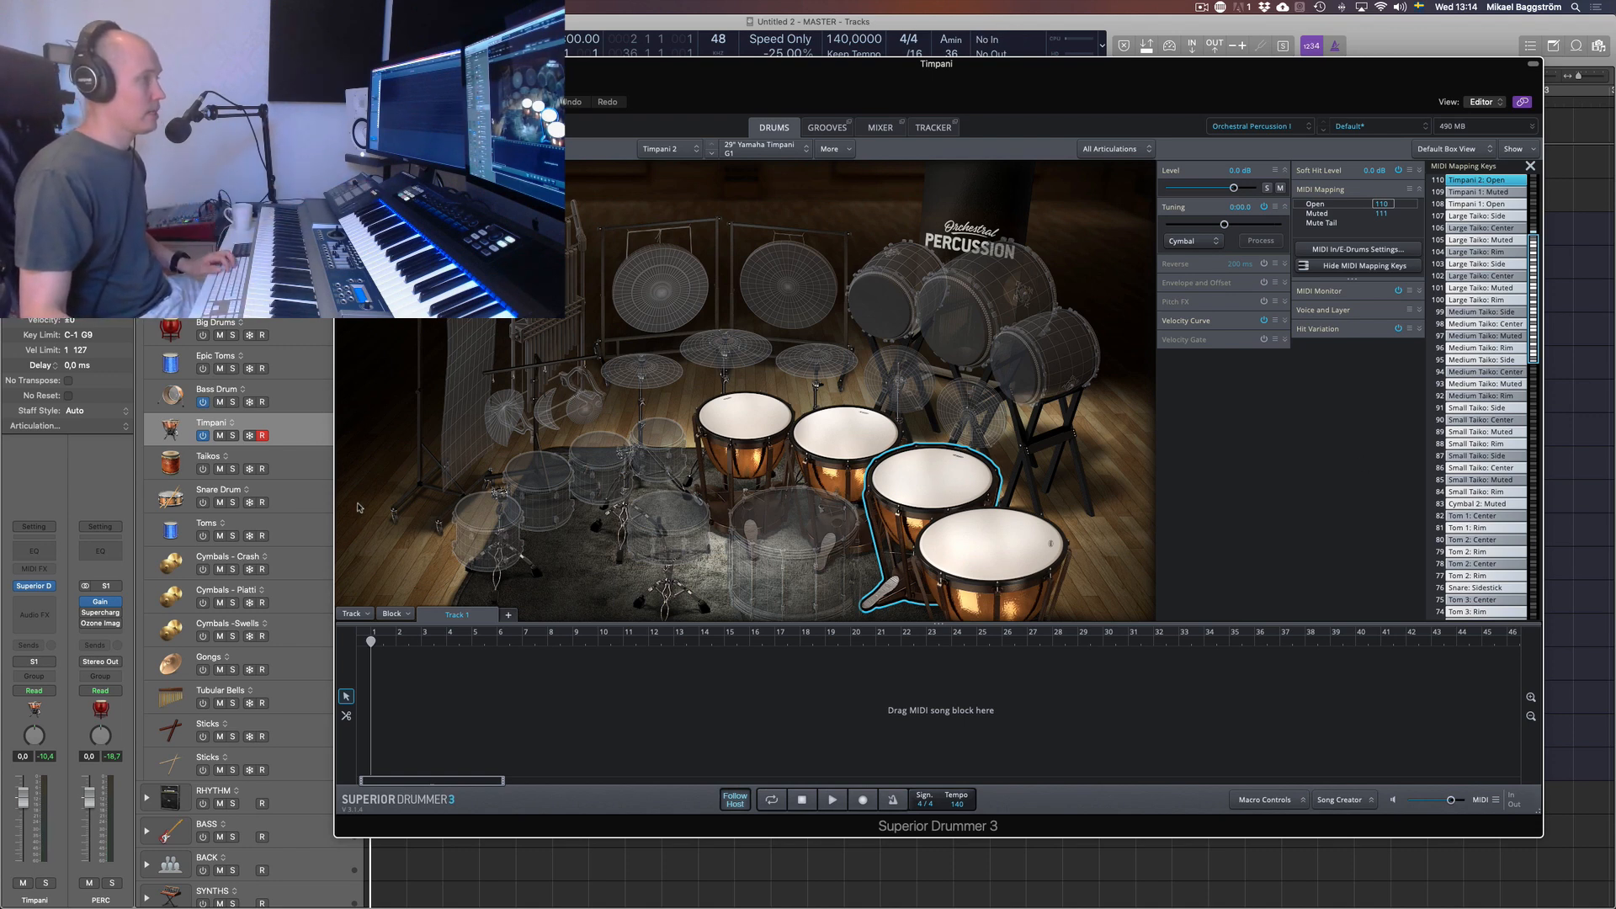
key("super+w")
Check the Taikos track and select the Orchestral Percussion SDX - Main track at the end of the track list
left_click(308, 455)
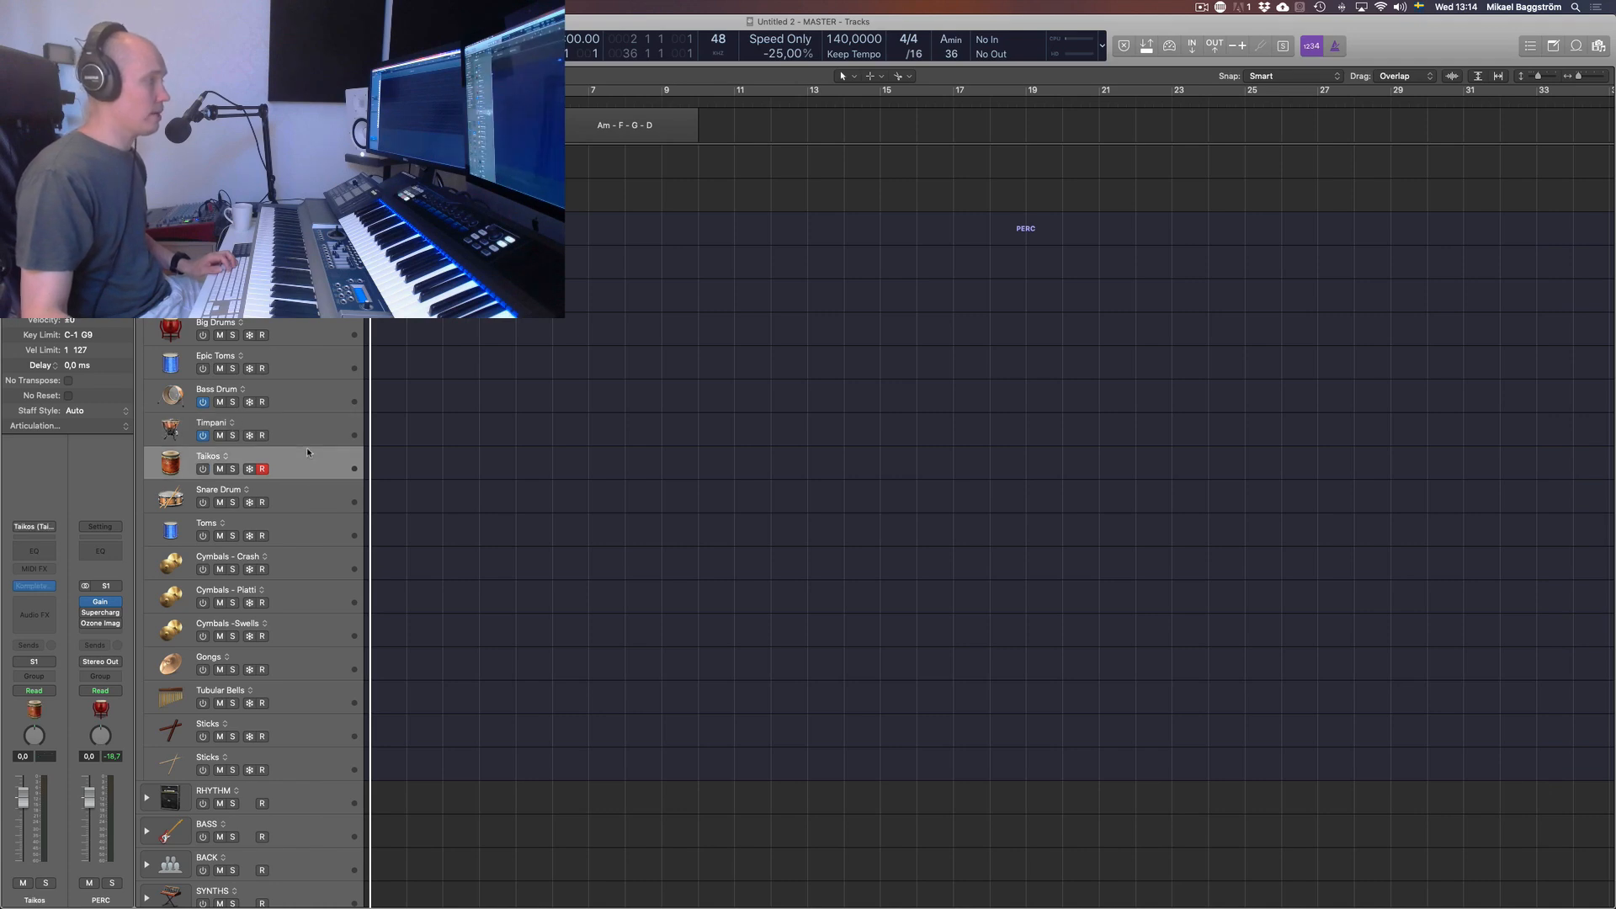
key("v")
key("v")
scroll(278, 744, "down", 10)
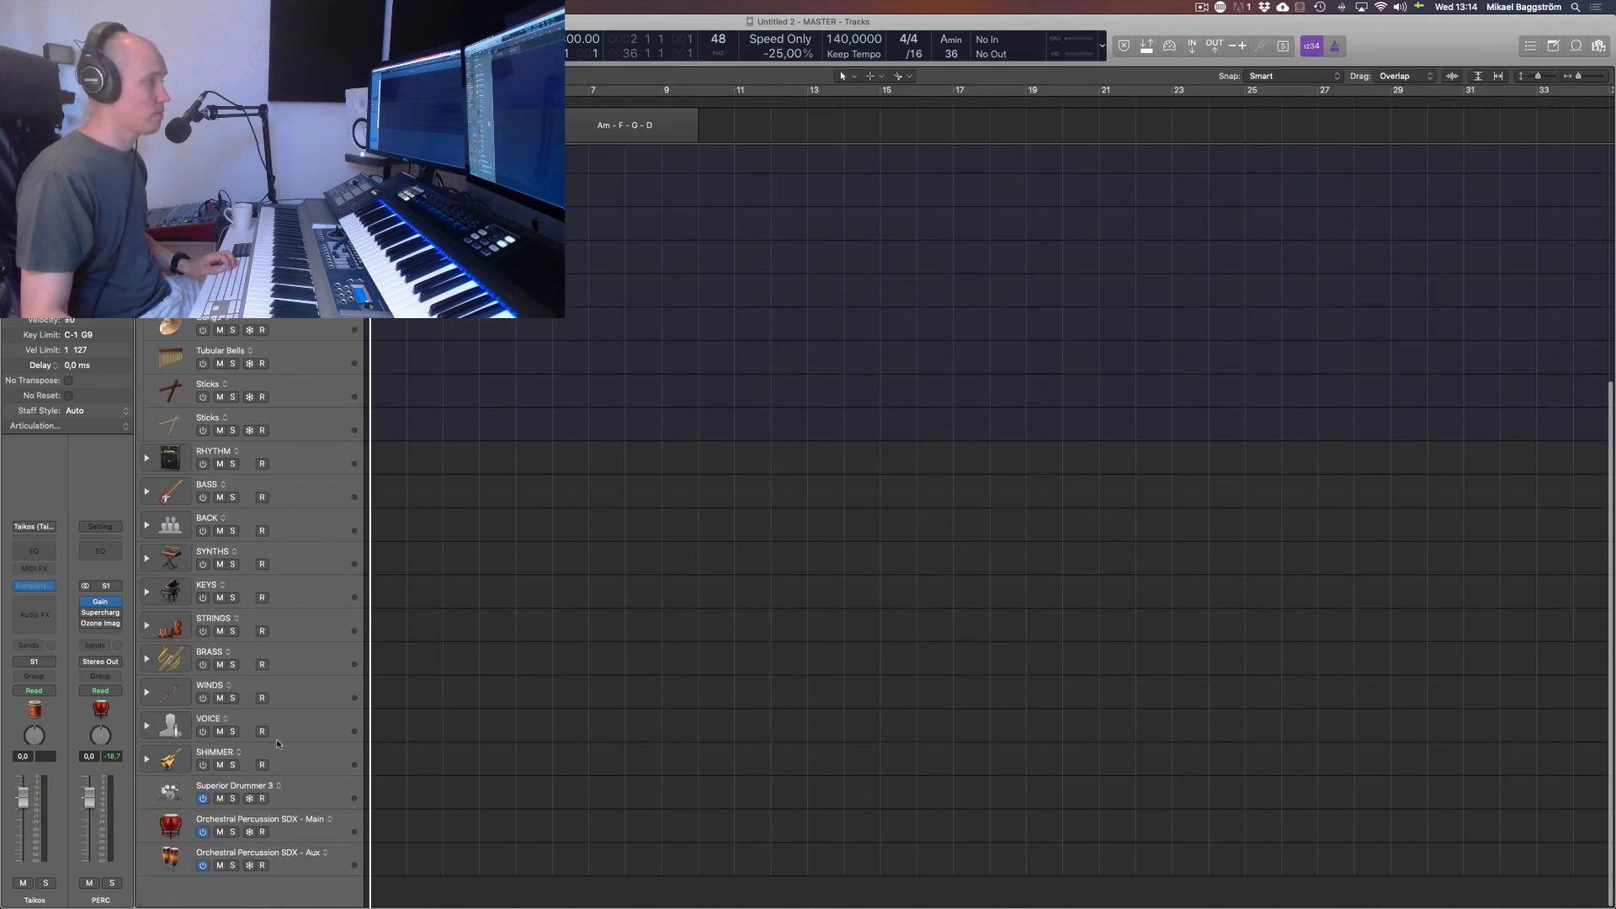
left_click(347, 825)
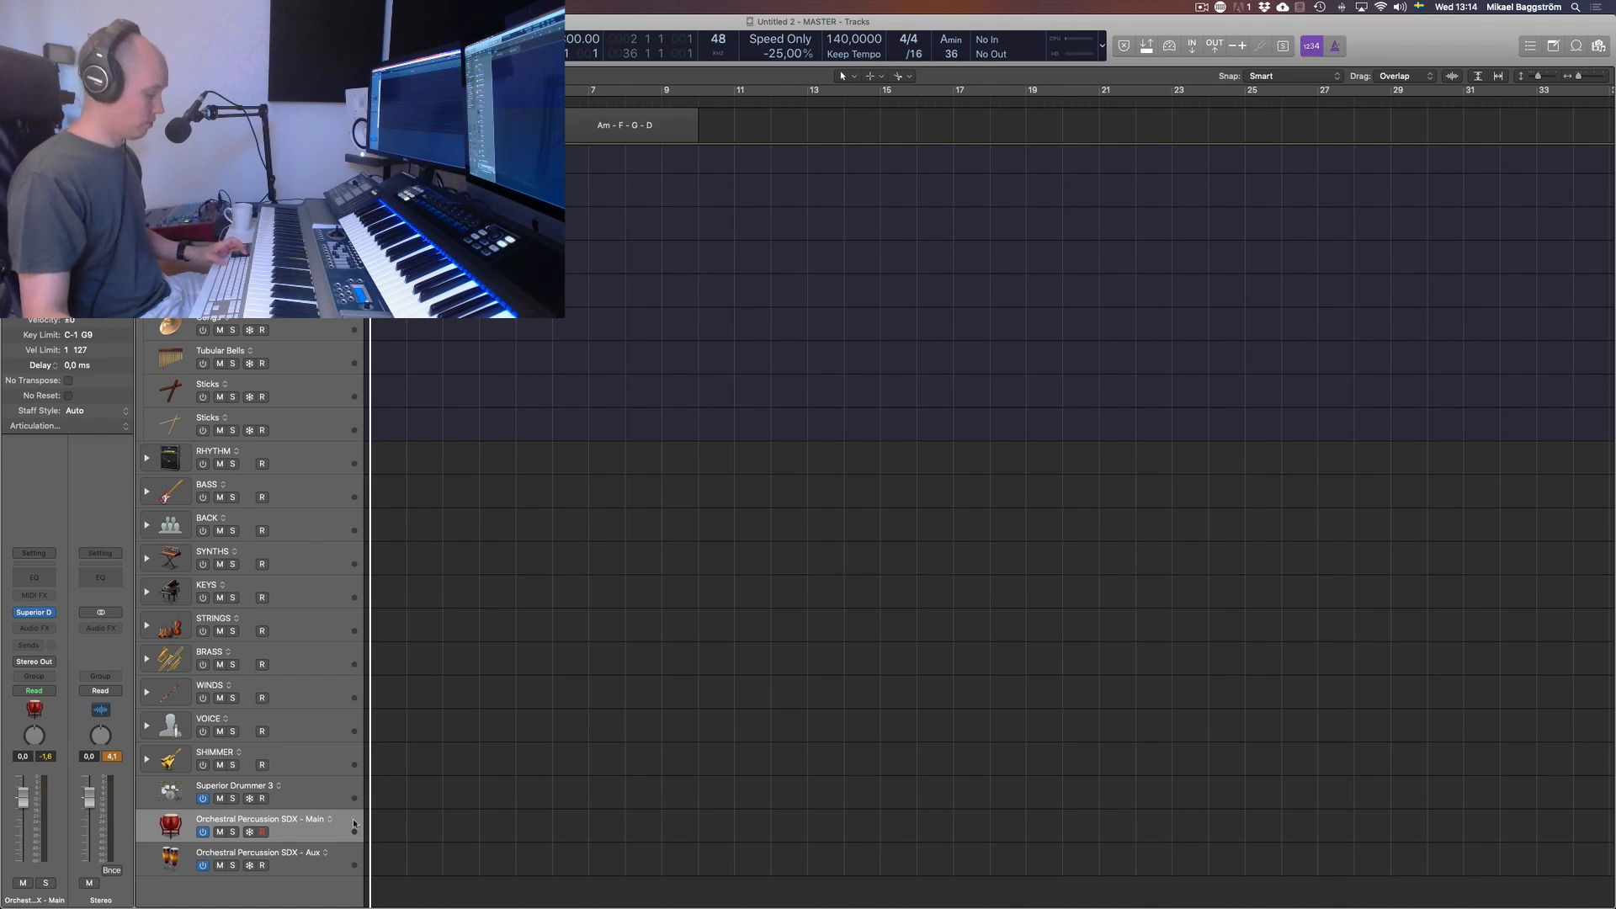
Open the Orchestral Percussion SDX - Main instrument and examine the bus options for the second bass drum channel's output in the mixer
key("v")
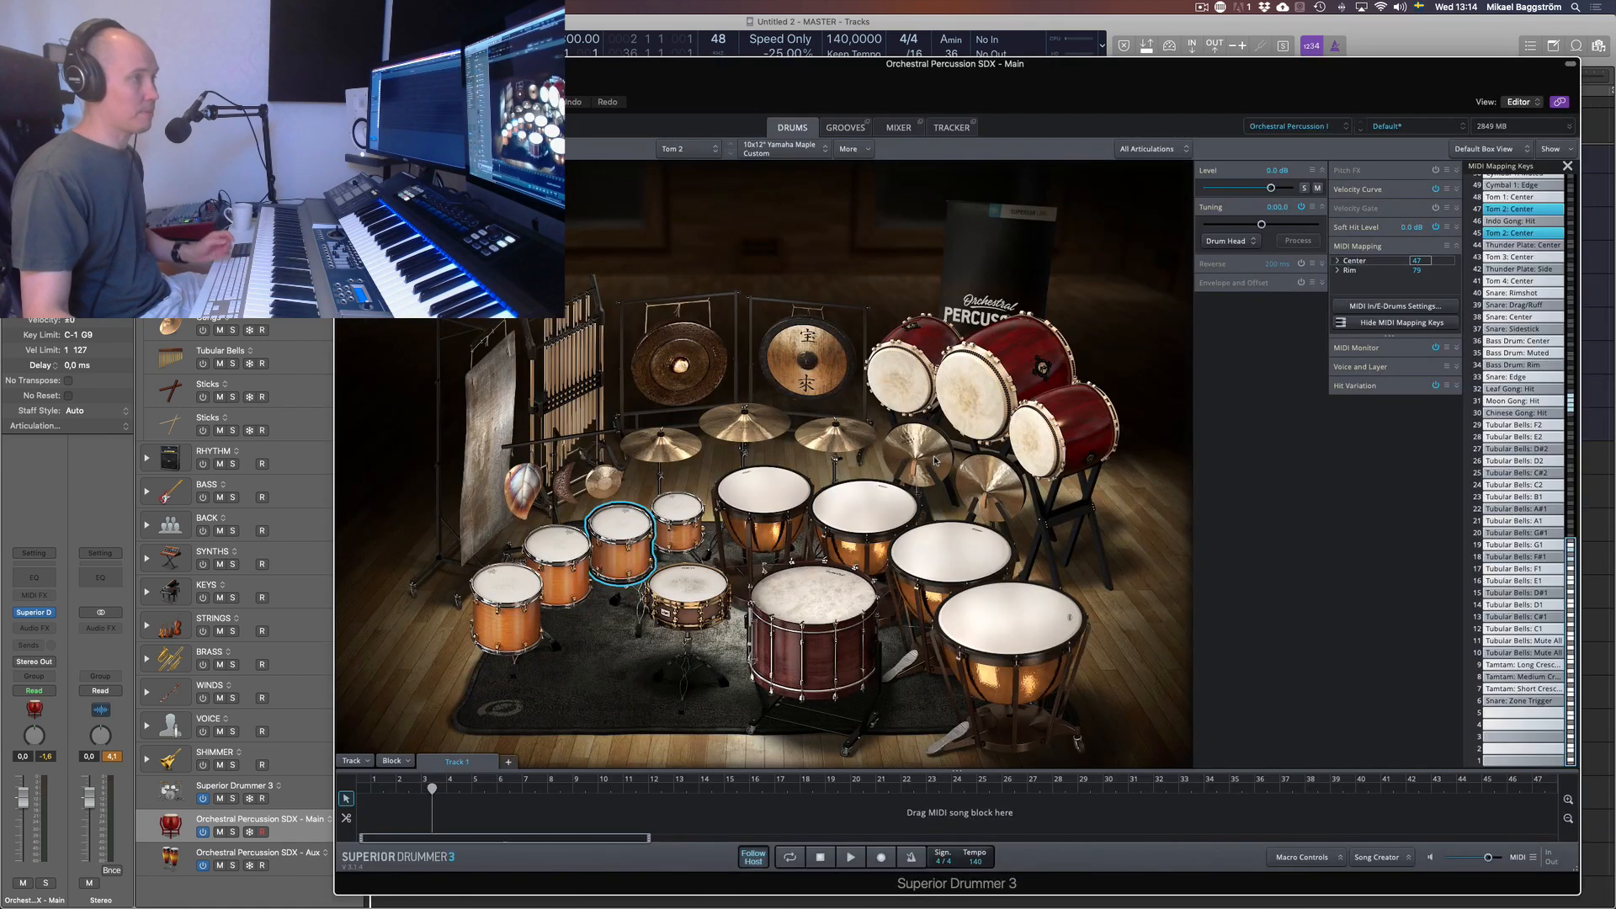
left_click(899, 128)
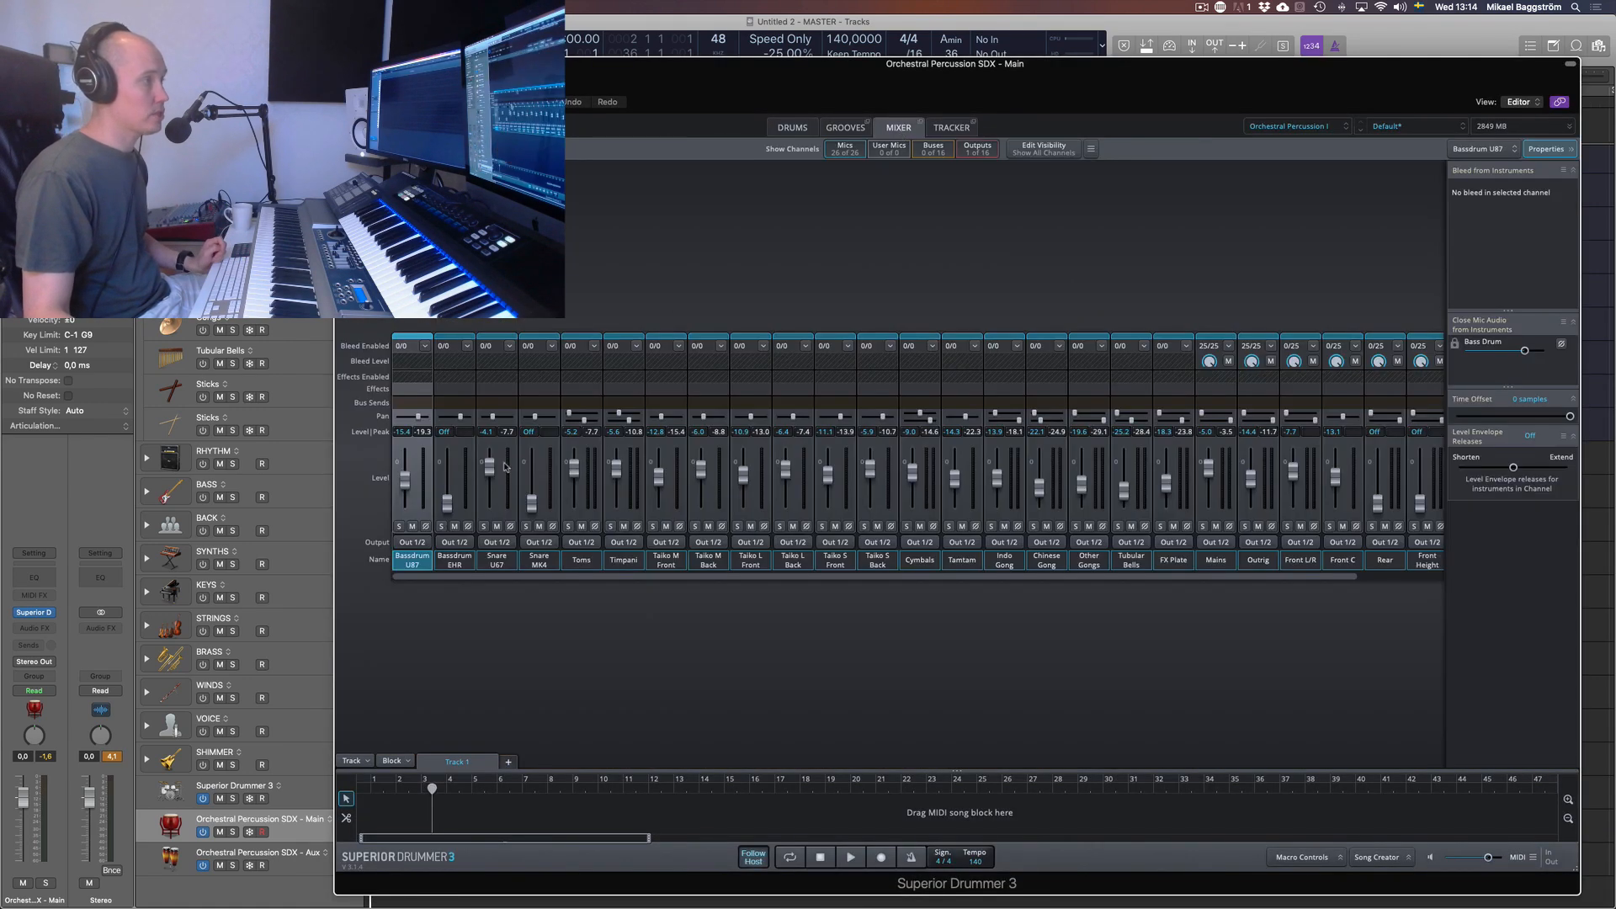
left_click(454, 543)
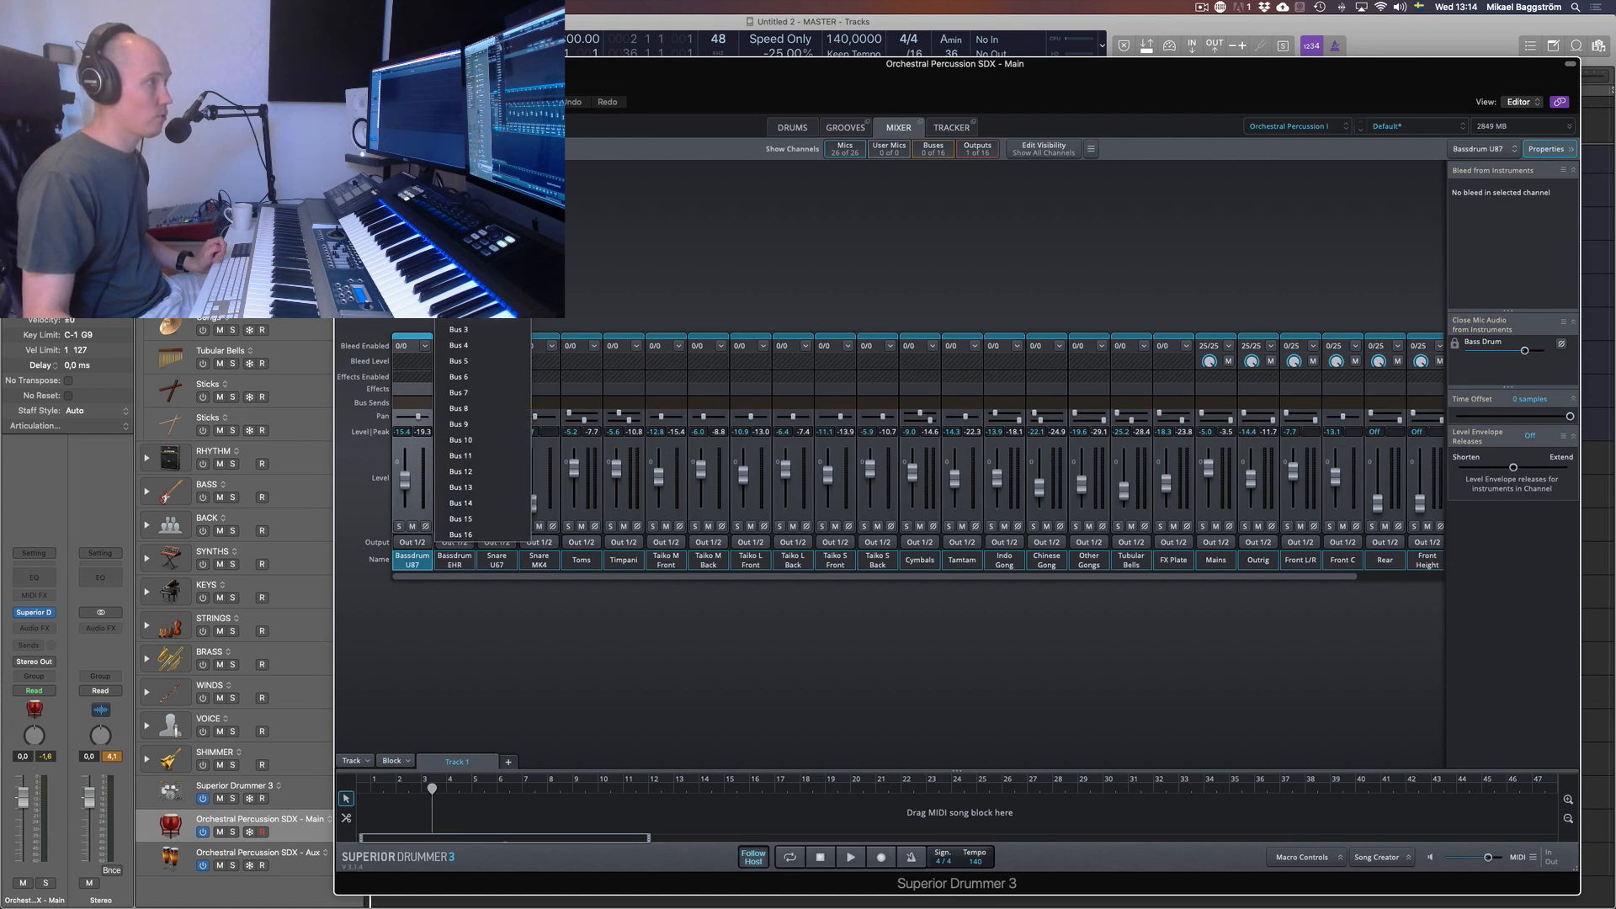
left_click(725, 249)
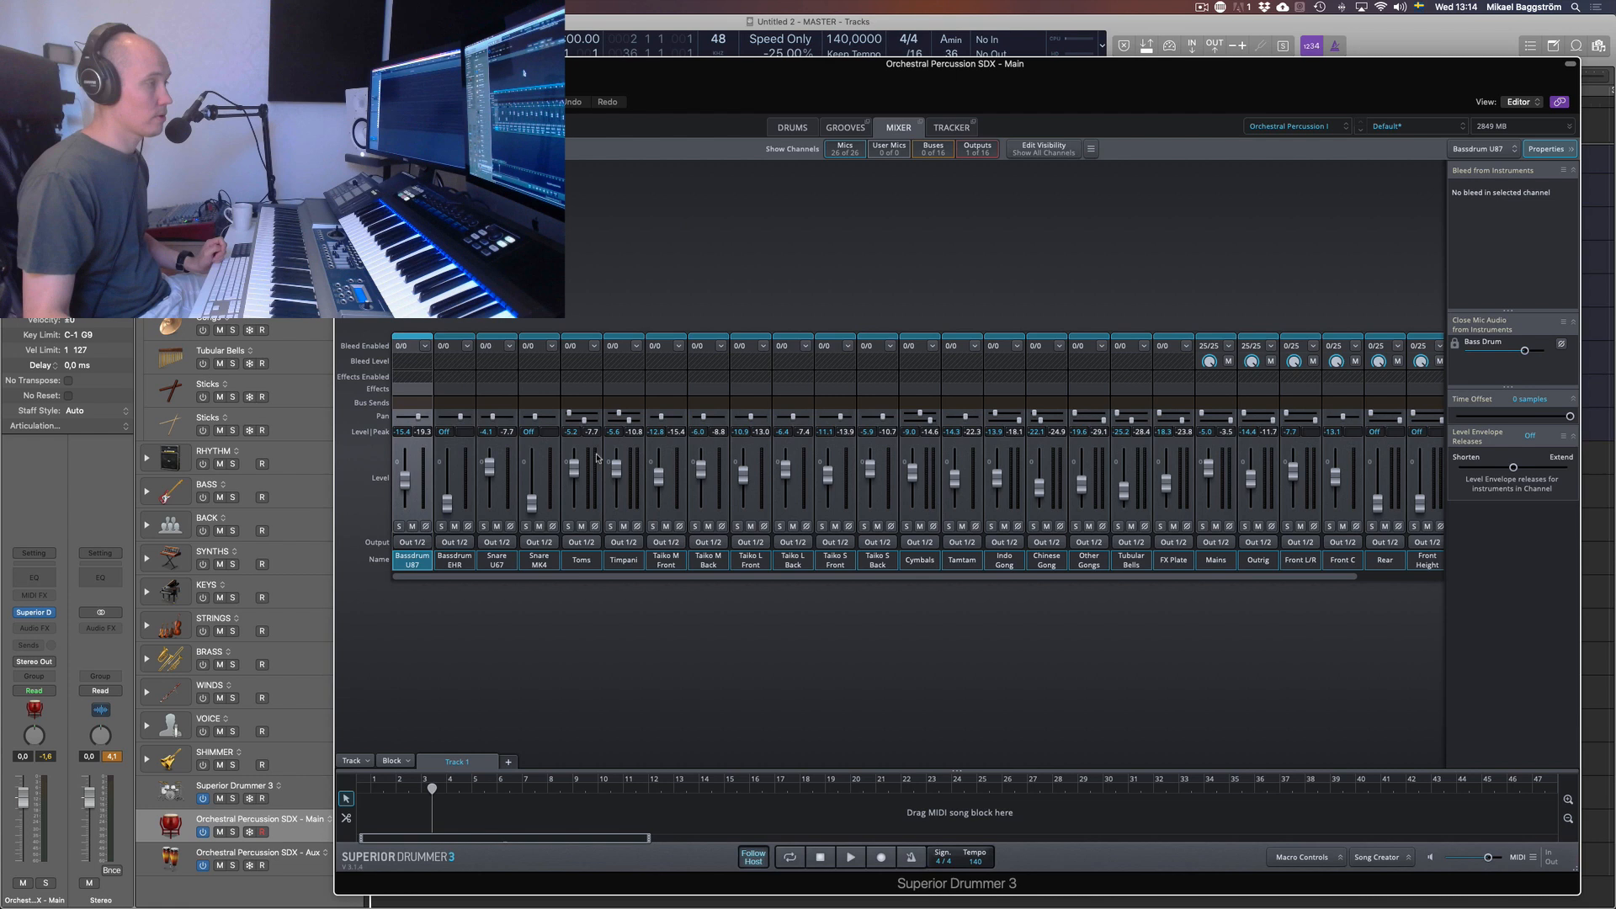
left_click(458, 544)
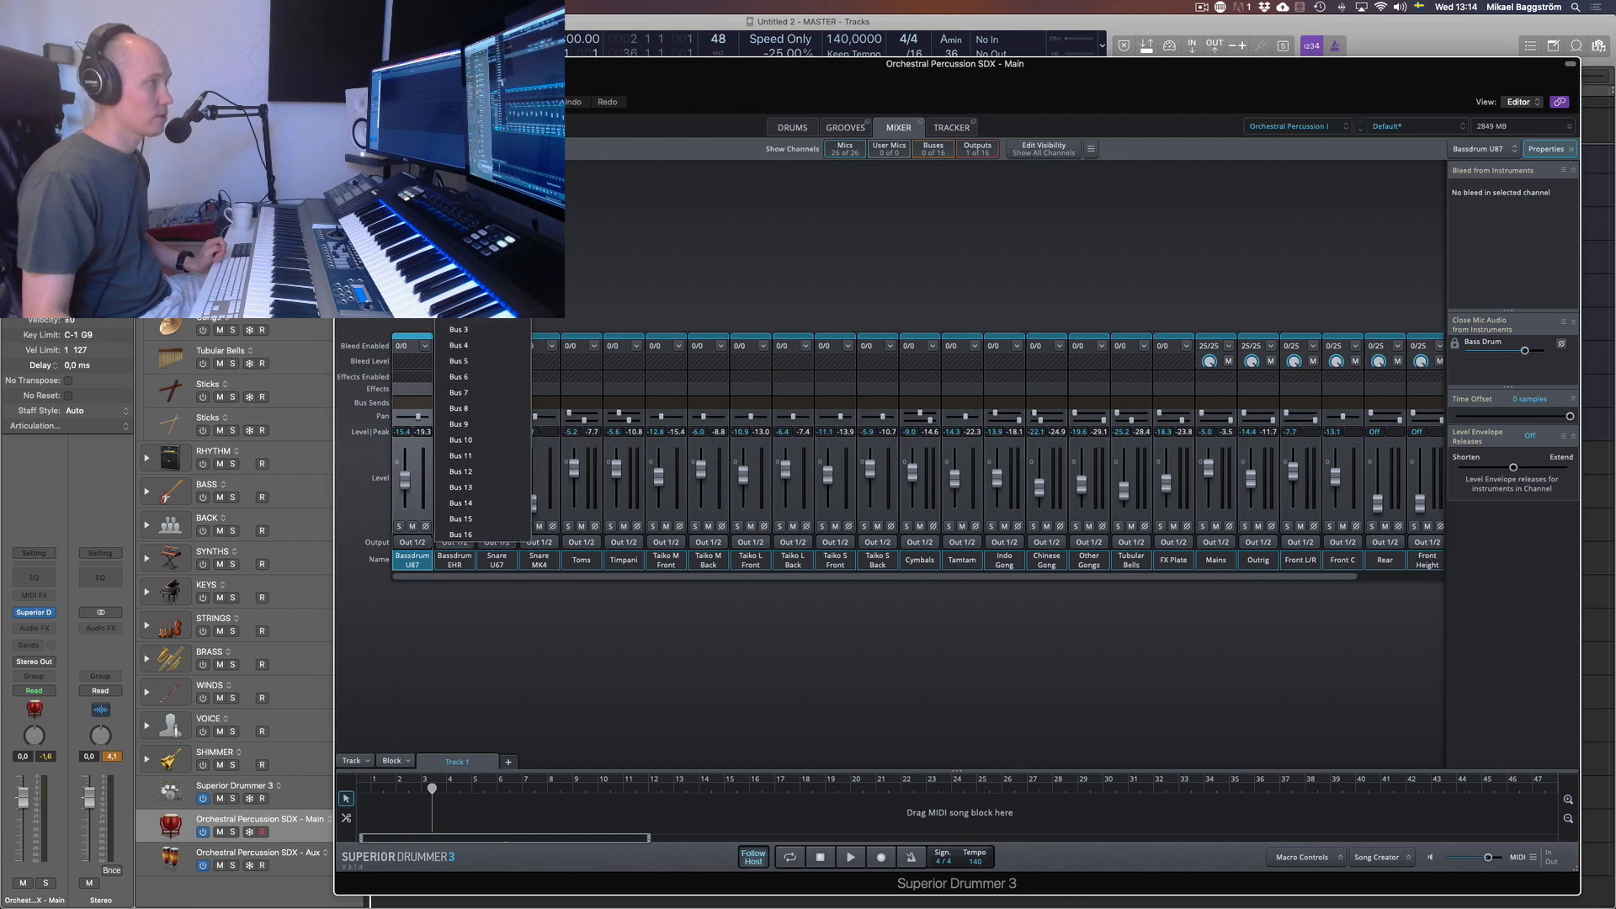
left_click(594, 270)
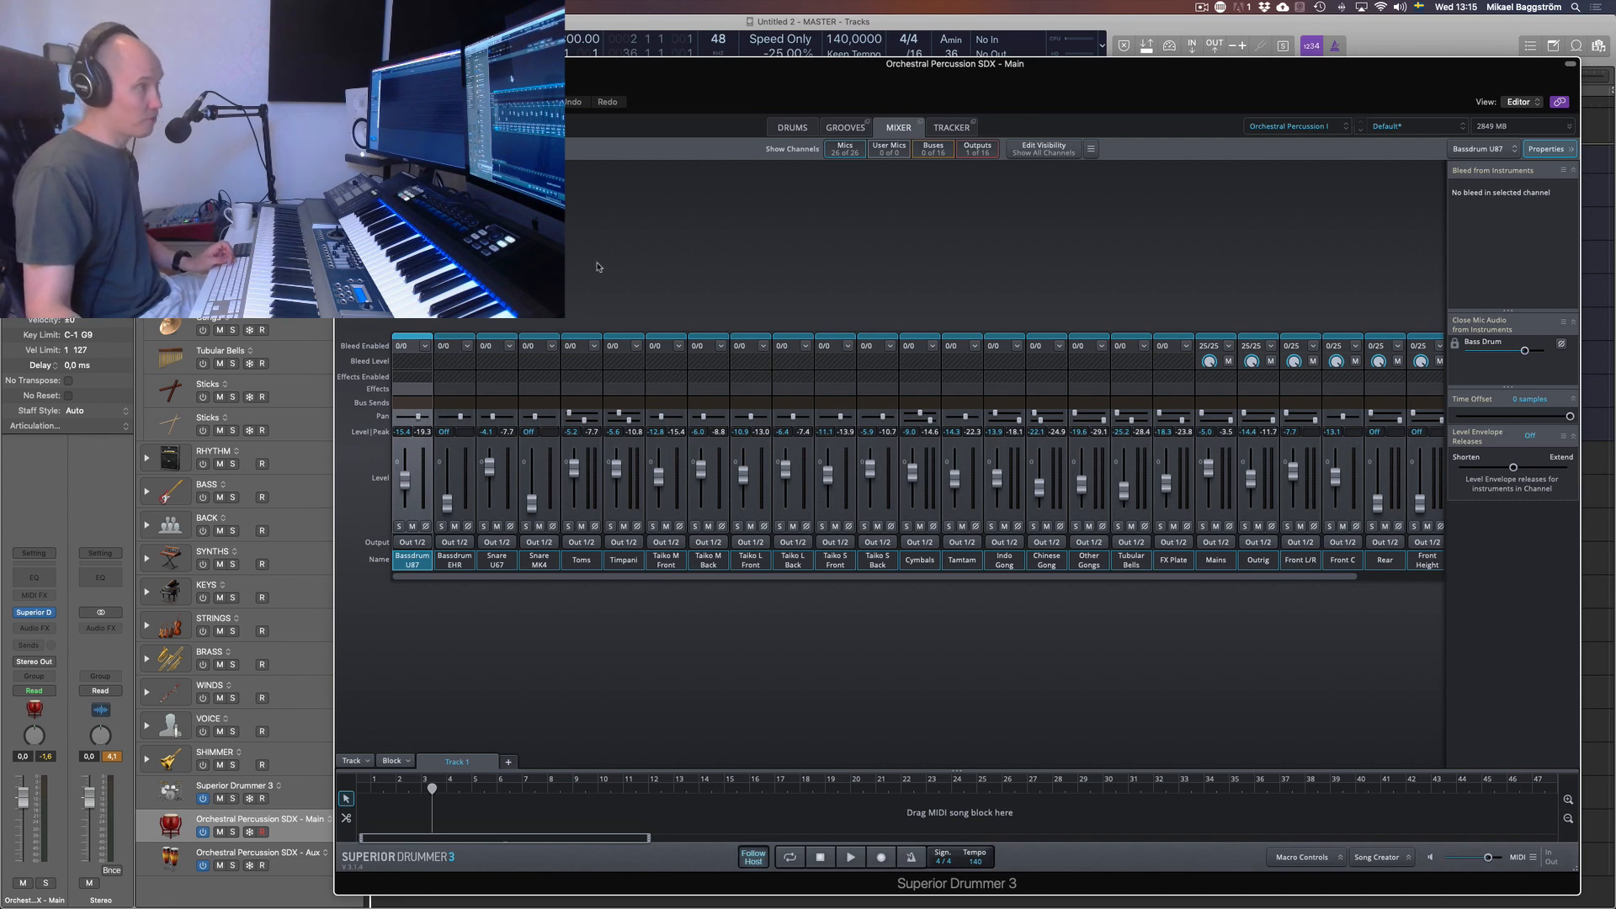
Compare the Main kit's drum view with its mixer channels and close the instrument window
left_click(792, 128)
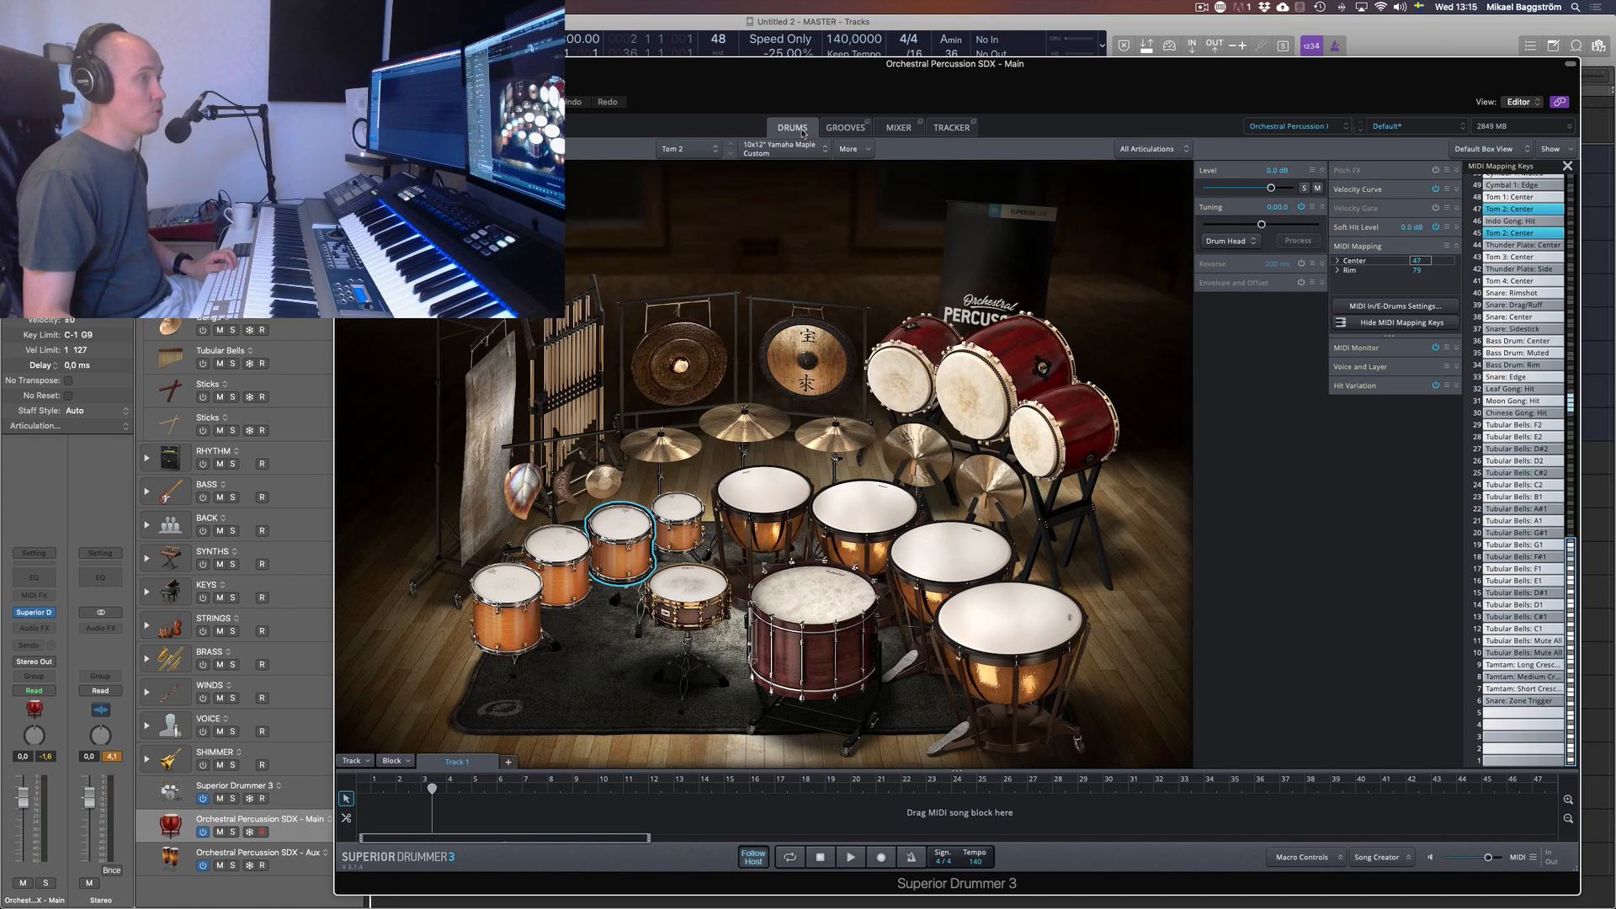
left_click(898, 128)
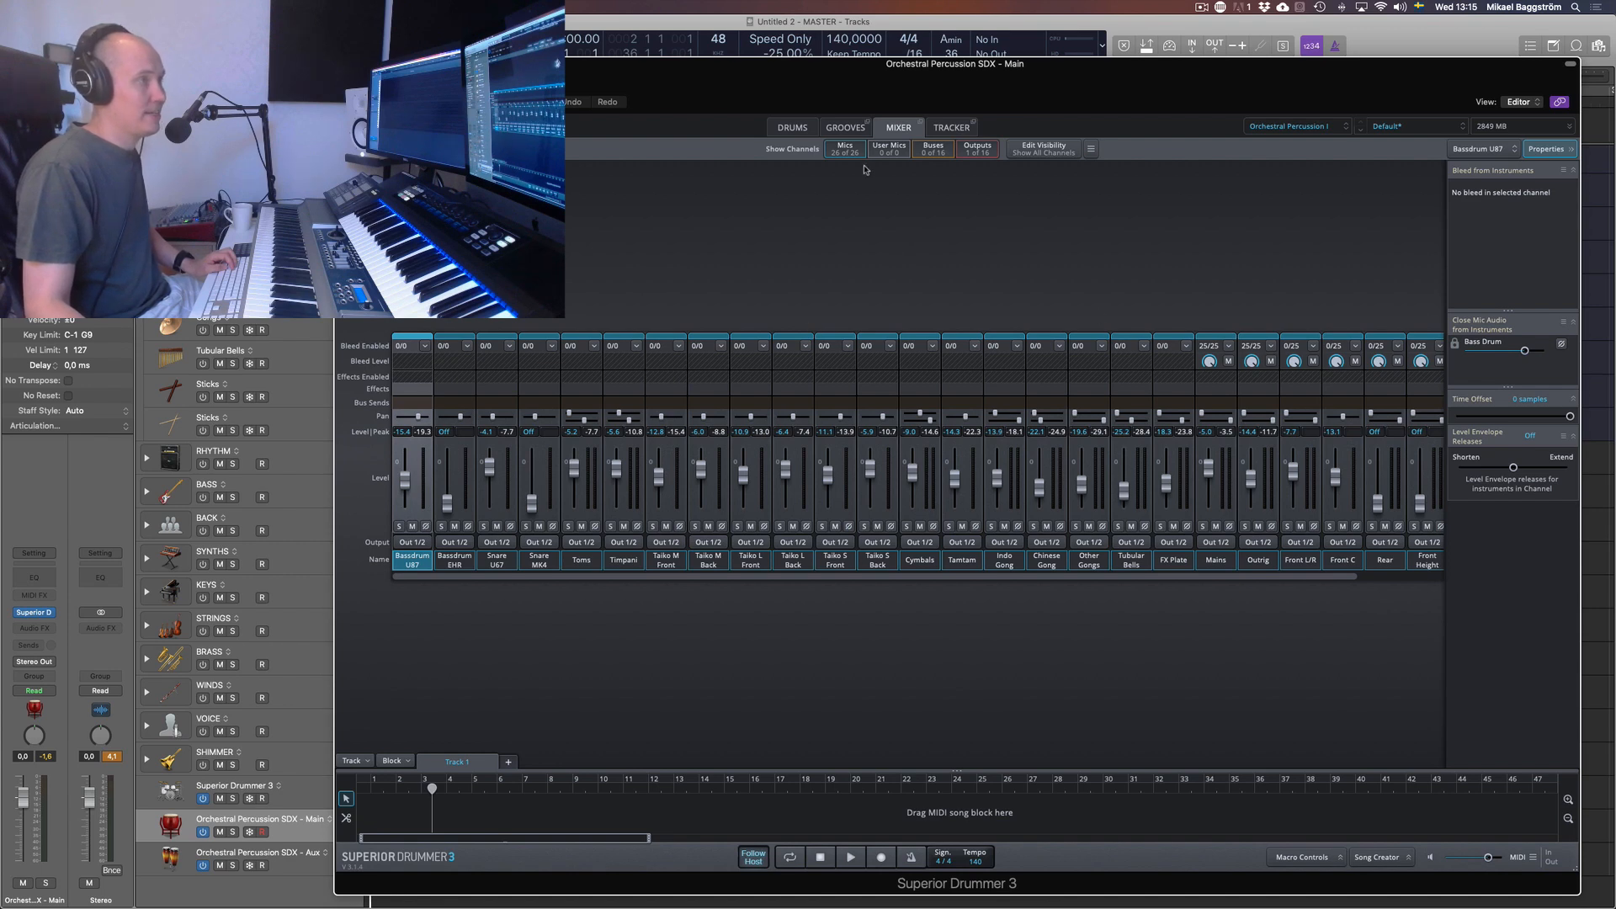
left_click(798, 129)
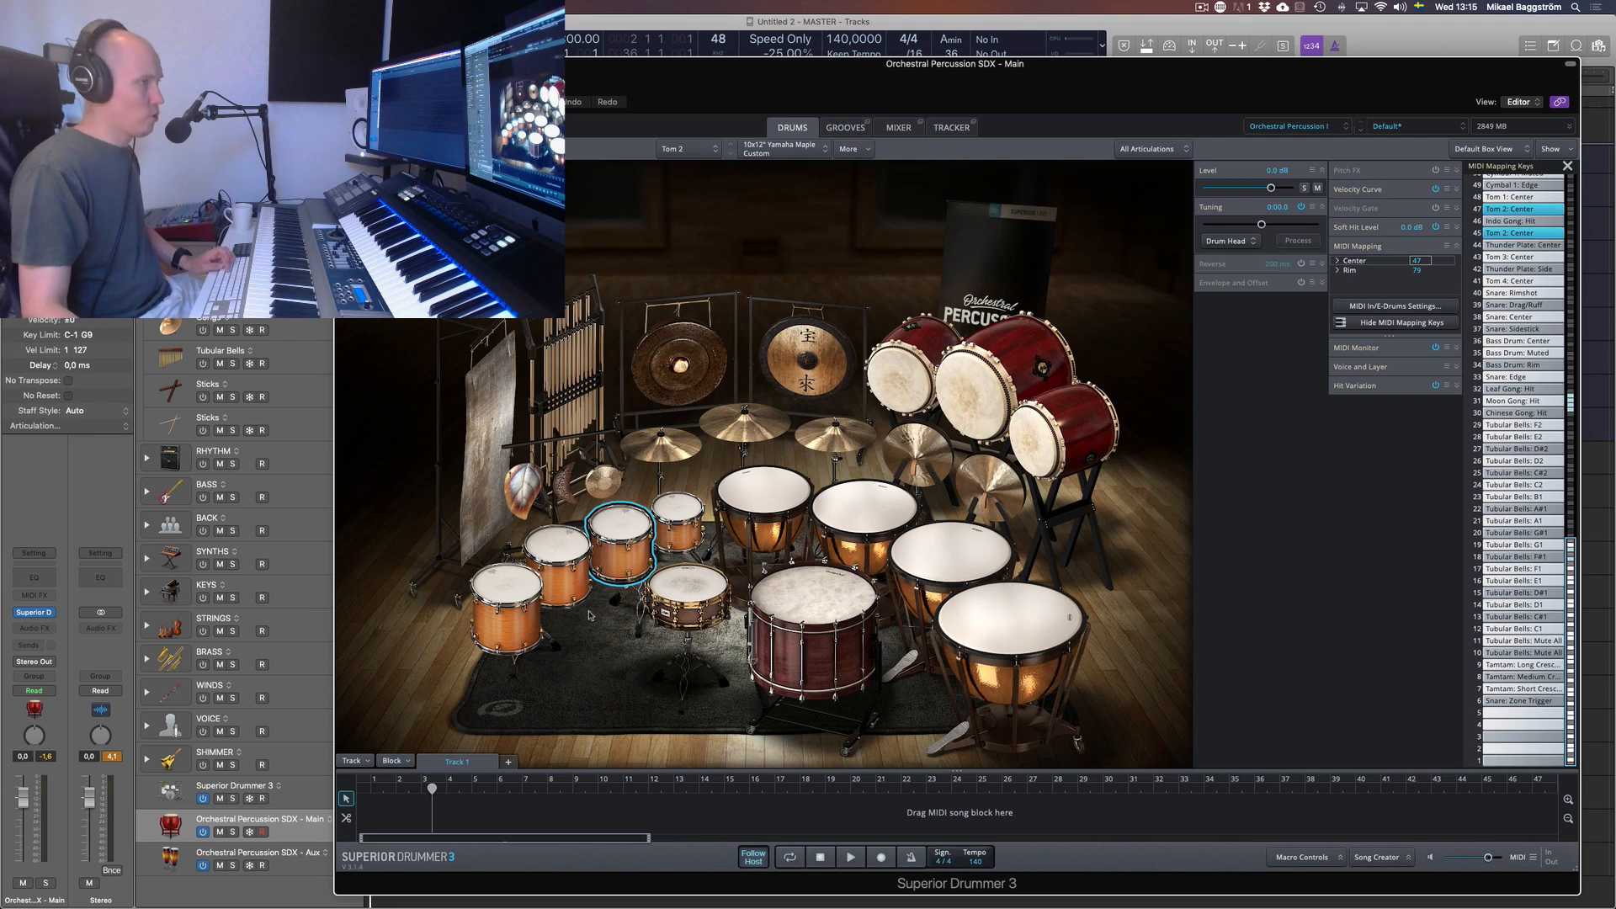
key("super+w")
Check the Superior Drummer 3 and Main tracks, and open the Orchestral Percussion SDX - Aux track's instrument
left_click(342, 860)
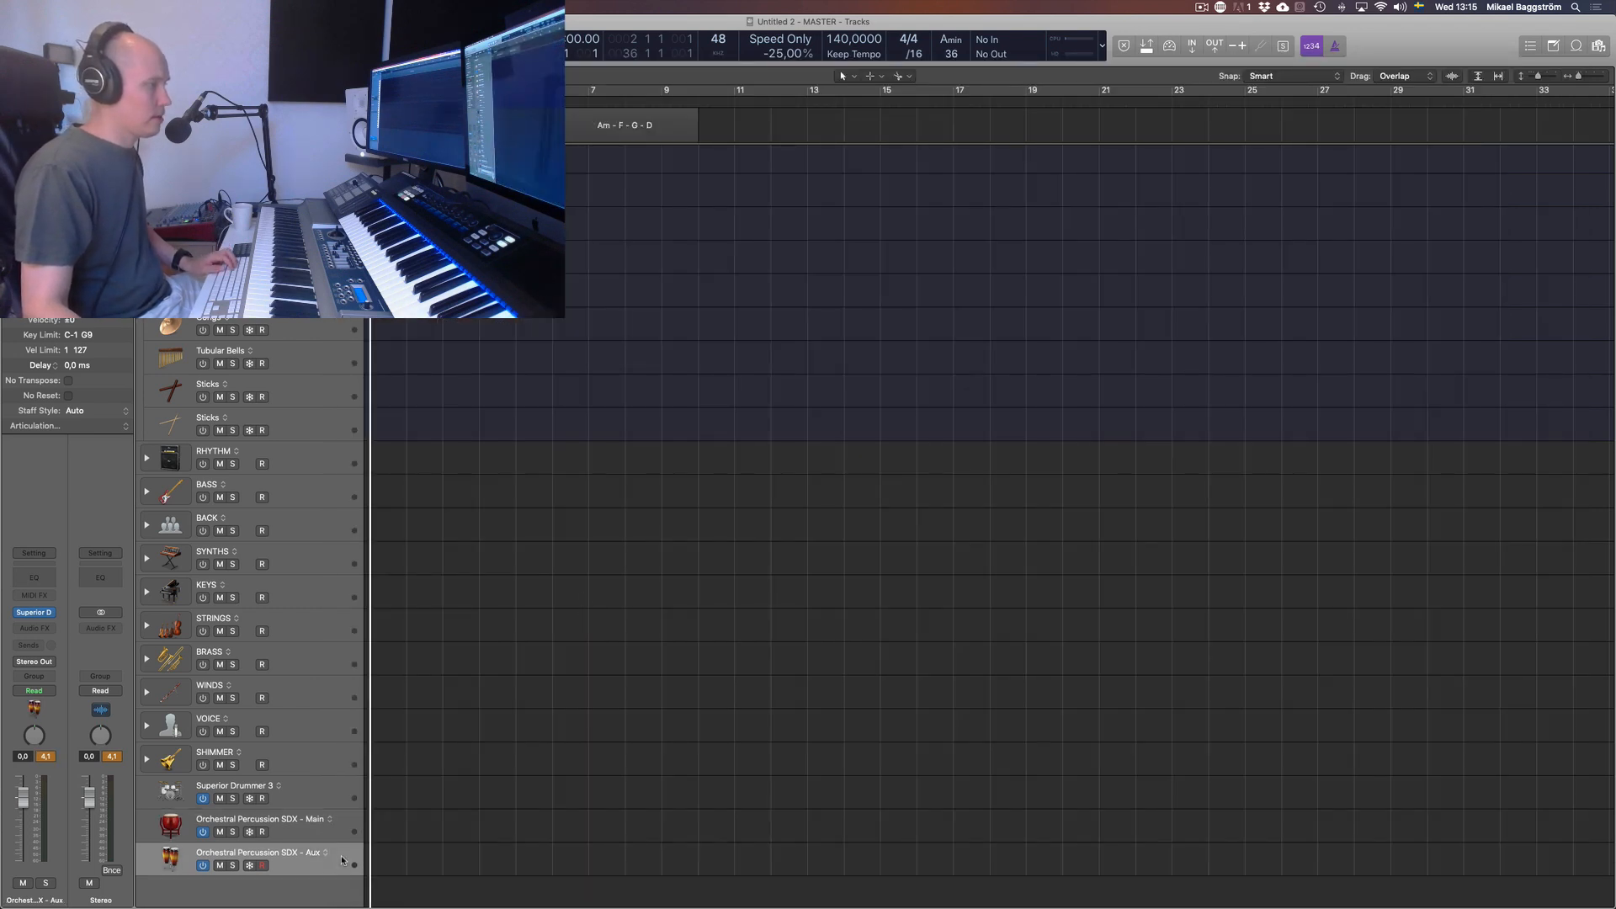
left_click(336, 794)
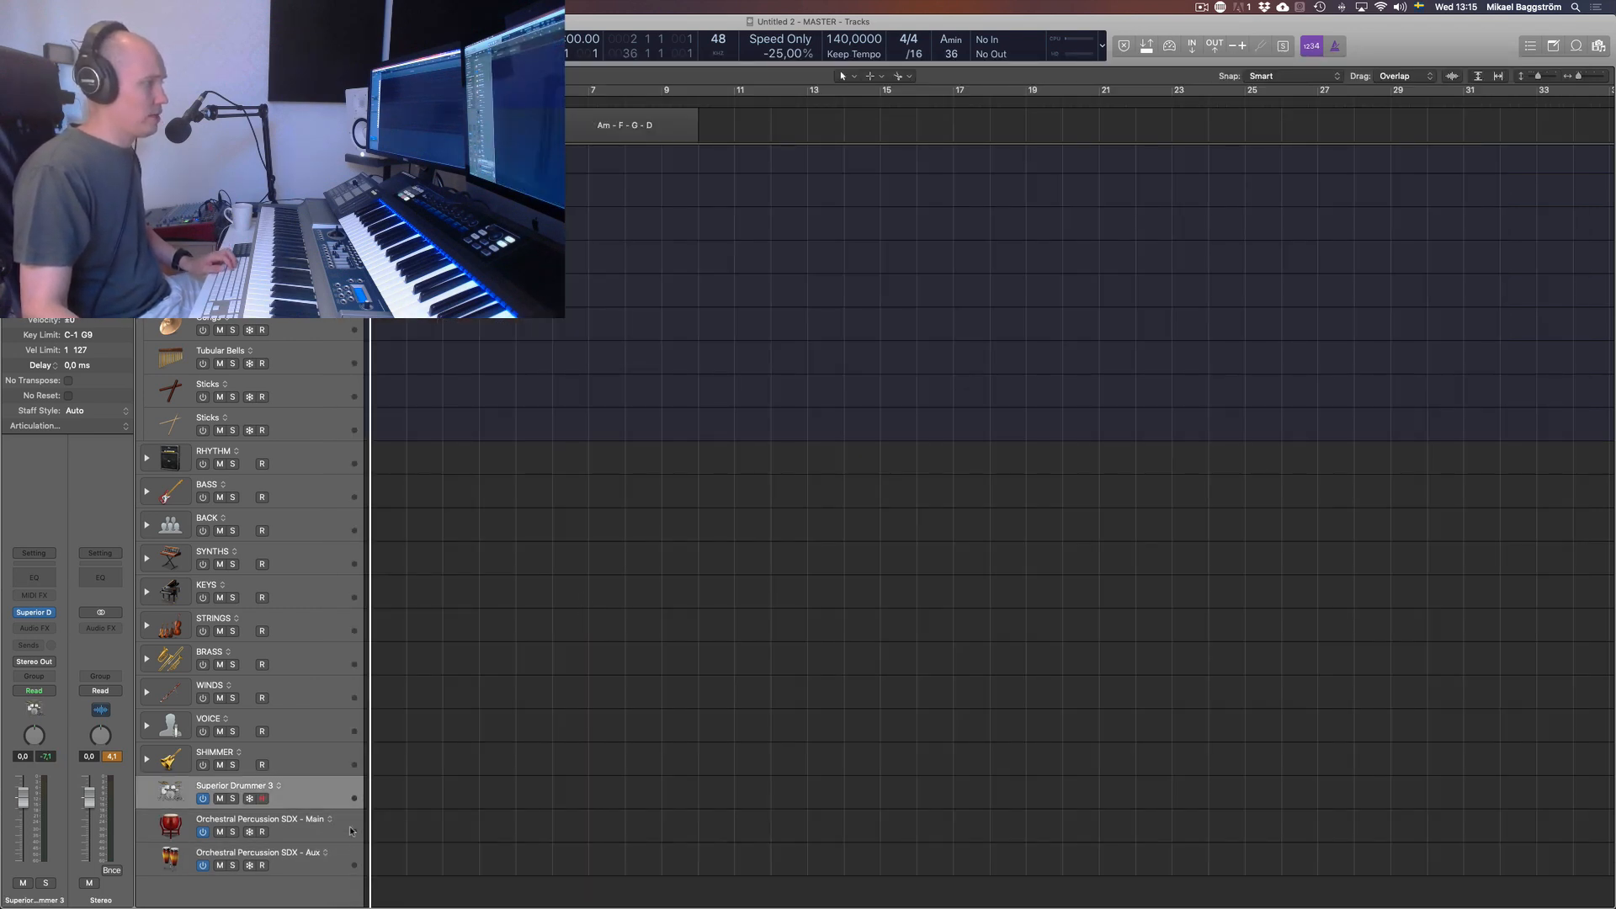
left_click(341, 825)
left_click(346, 852)
key("v")
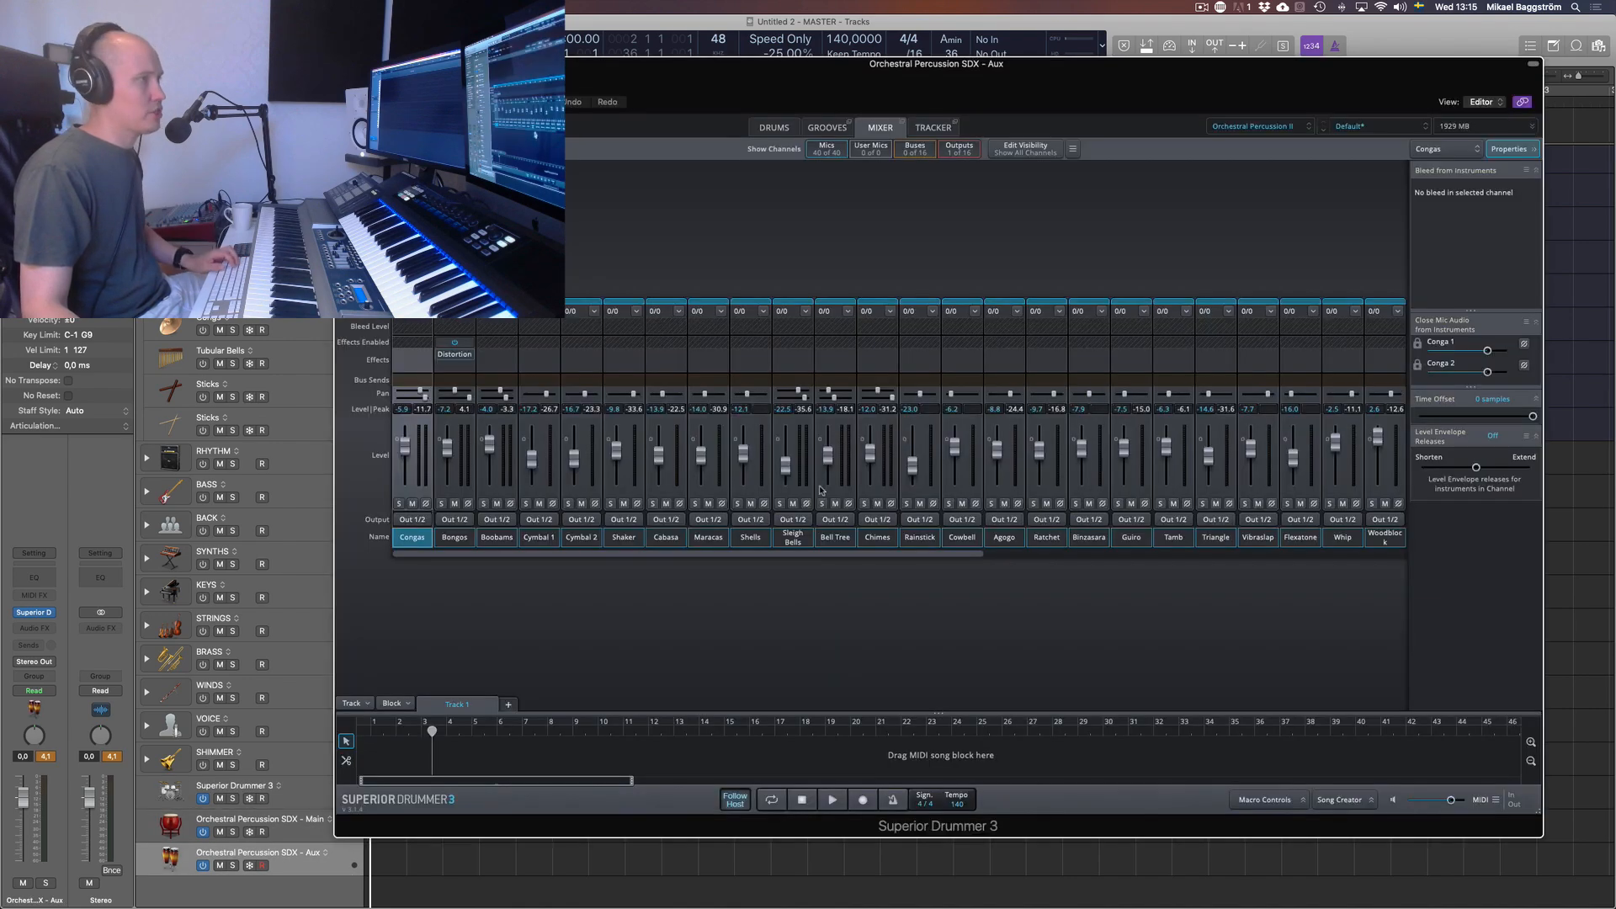
View the Aux instrument's Tracker and Grooves pages and return to its Drums page
left_click(932, 128)
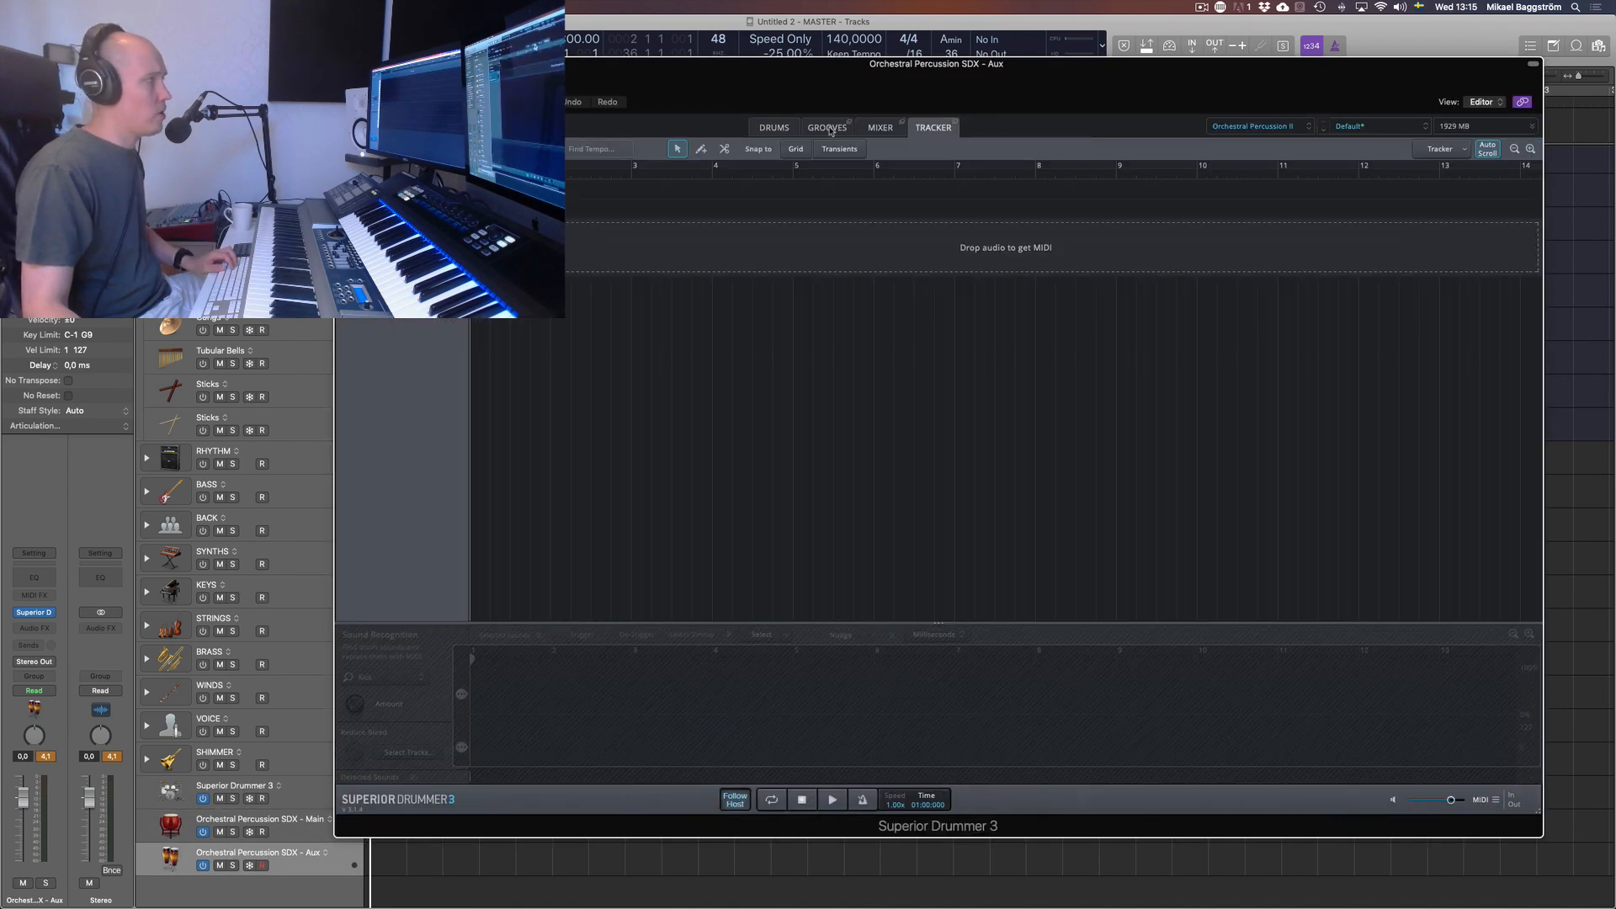
left_click(828, 127)
left_click(760, 130)
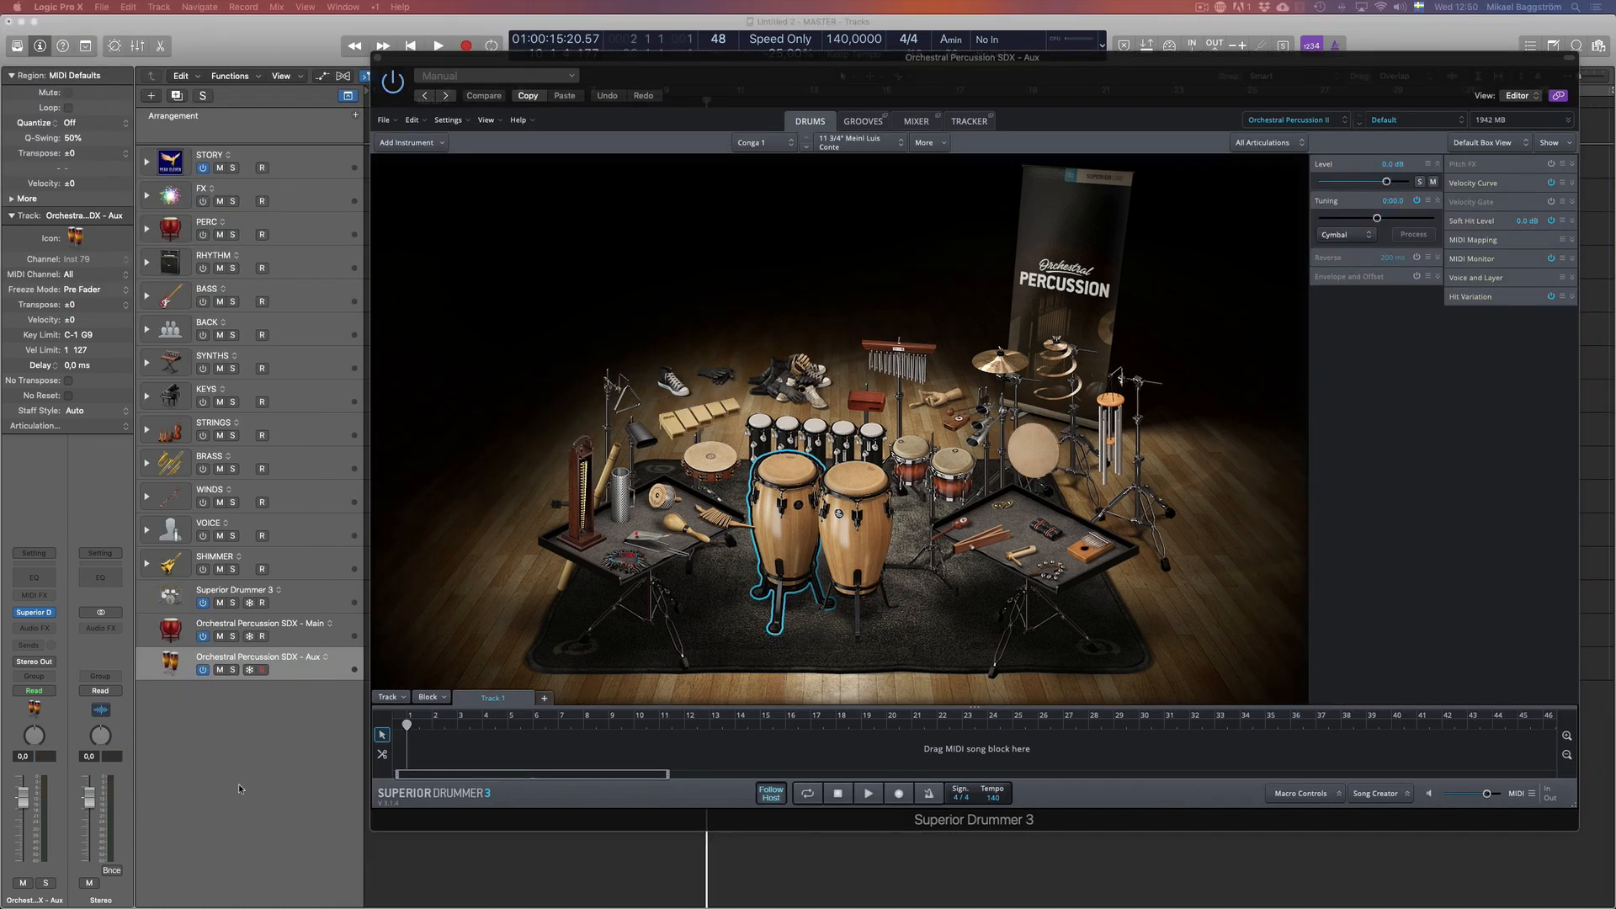
Compare the Main and Superior Drummer 3 kits and view the list of available Superior libraries in the Main instrument
left_click(352, 631)
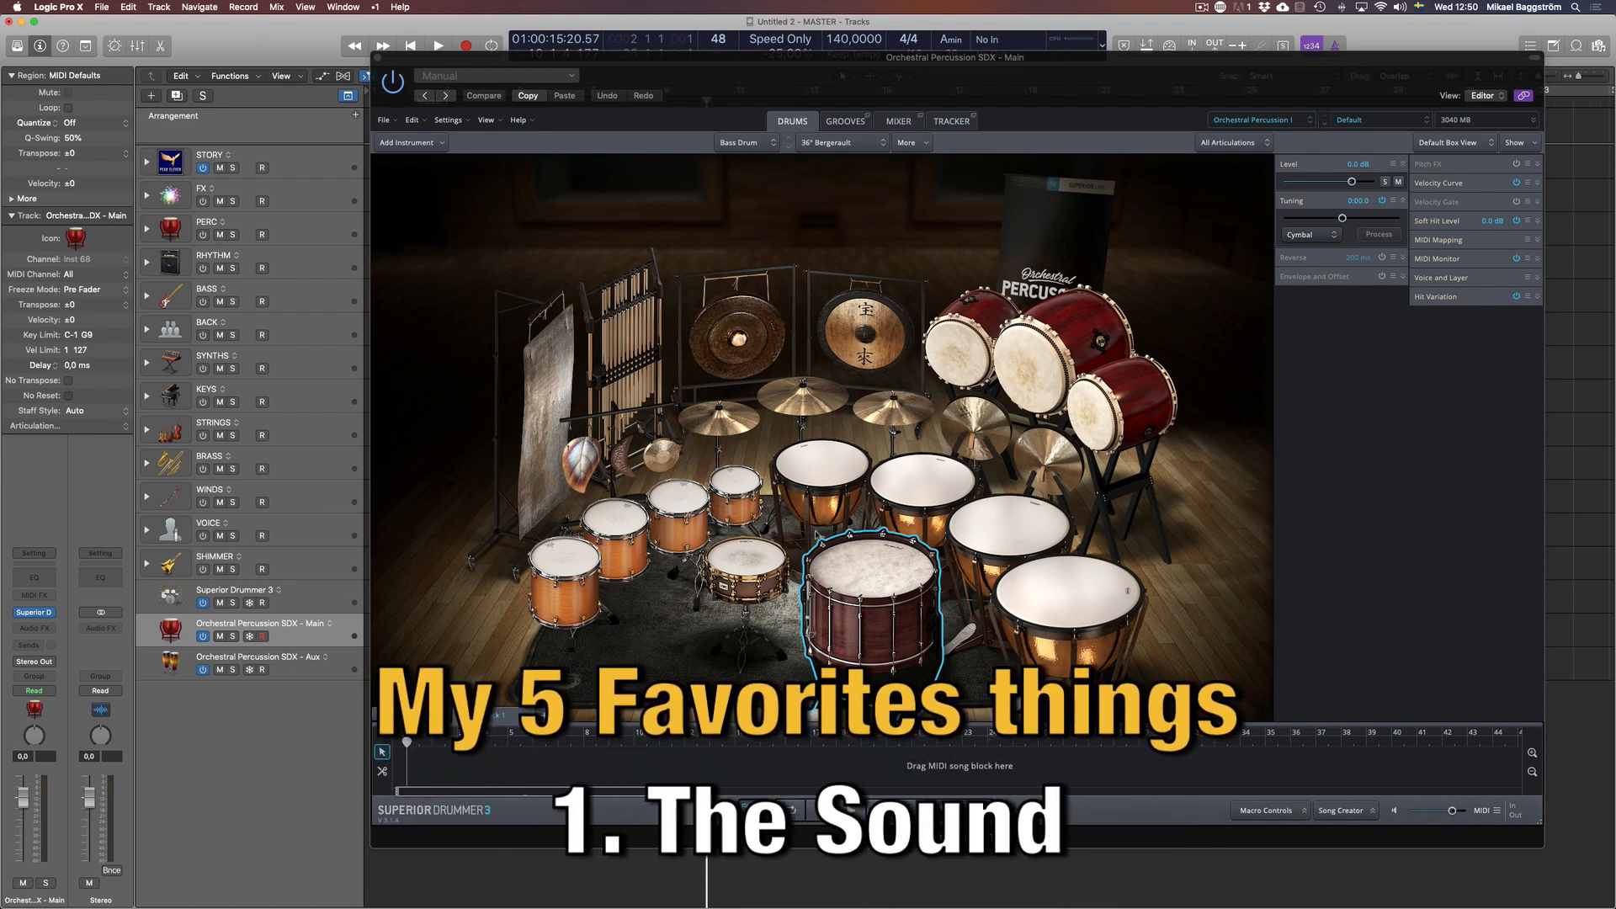
left_click(333, 605)
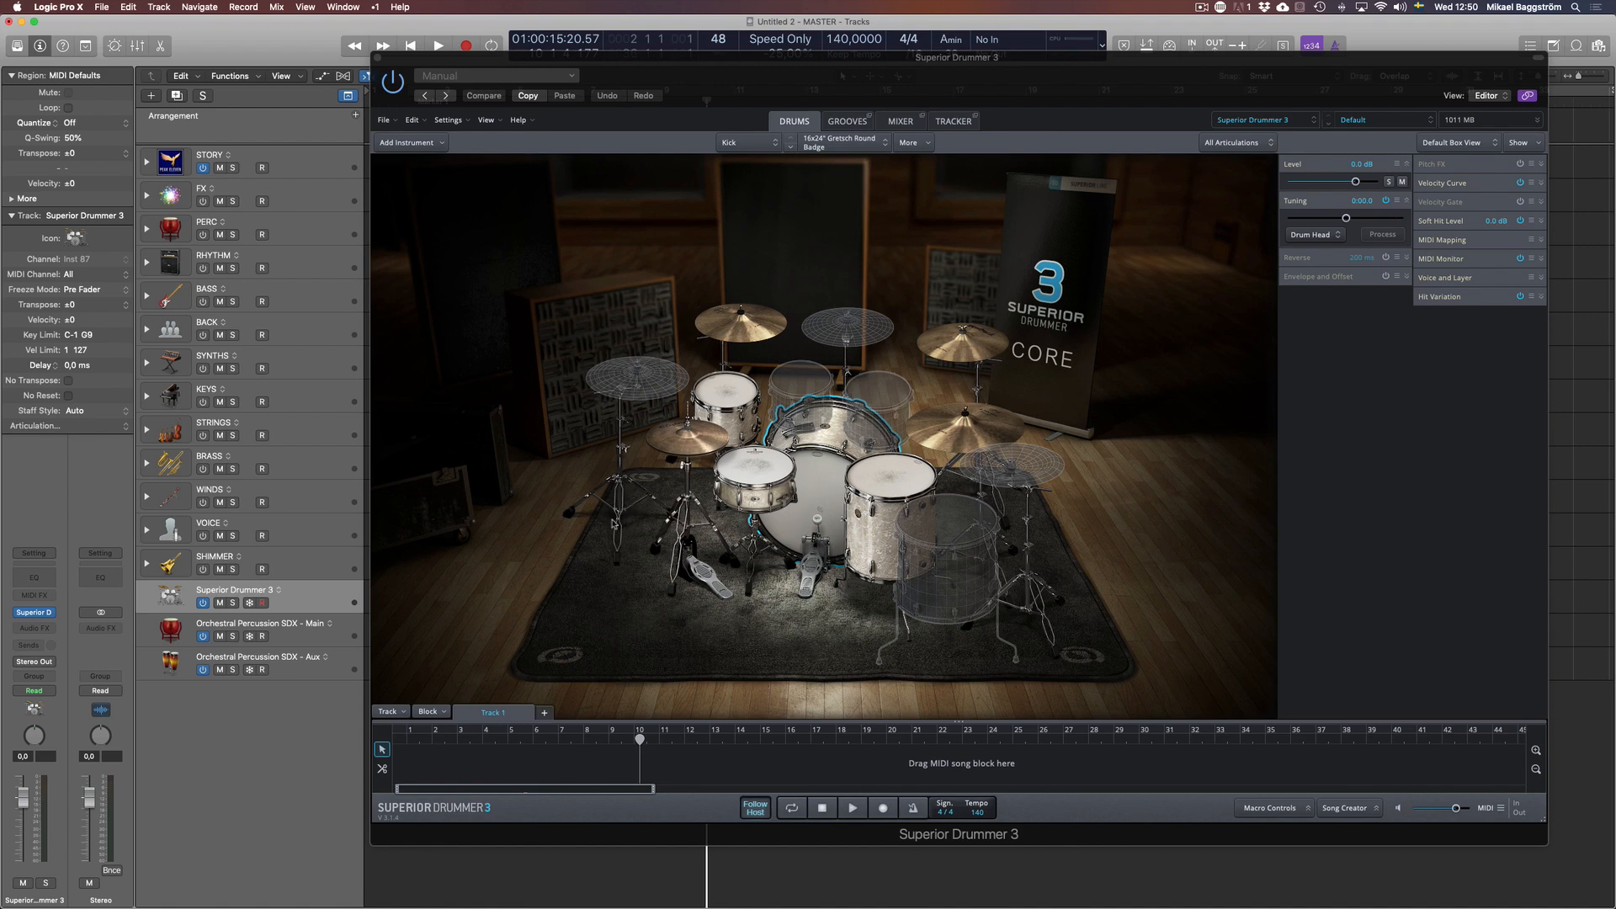
left_click(349, 626)
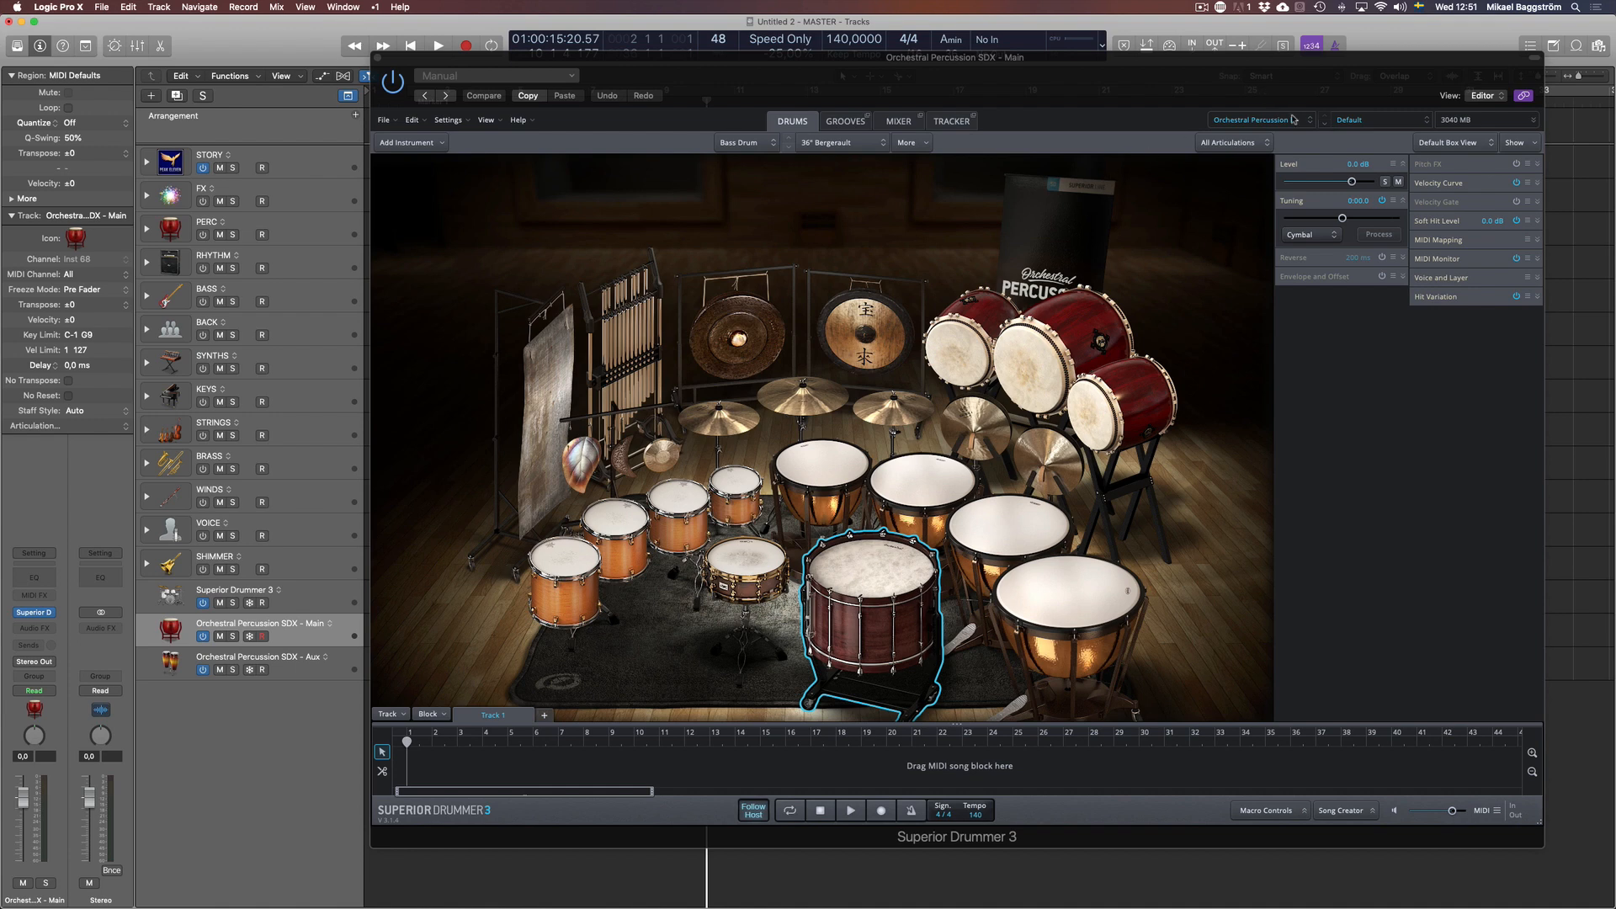
left_click(1296, 121)
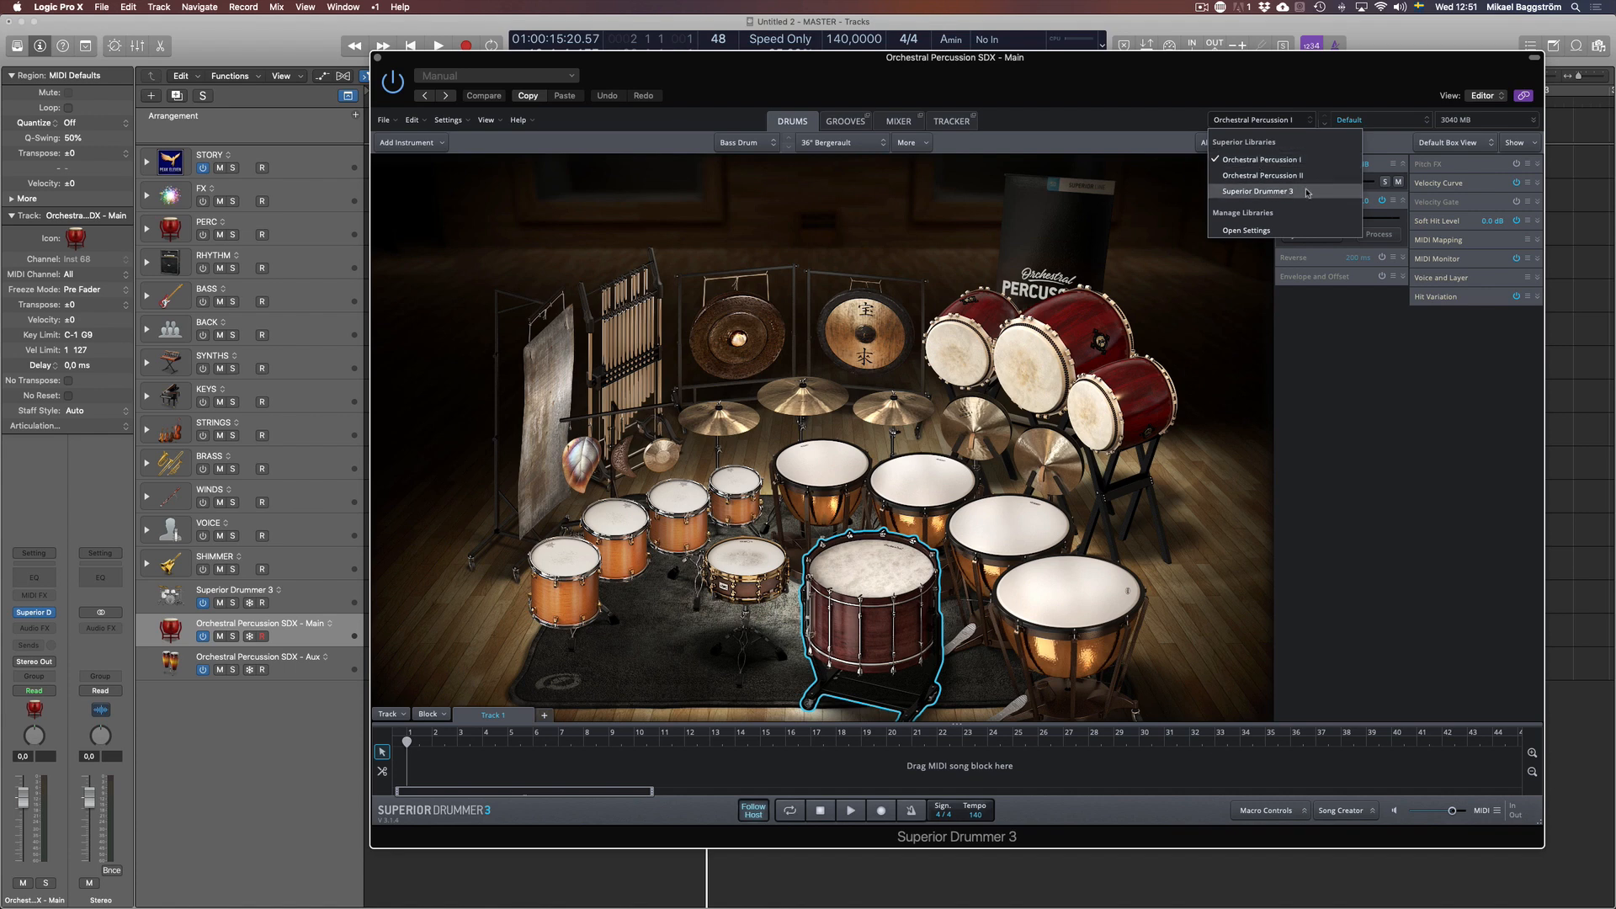
left_click(1152, 119)
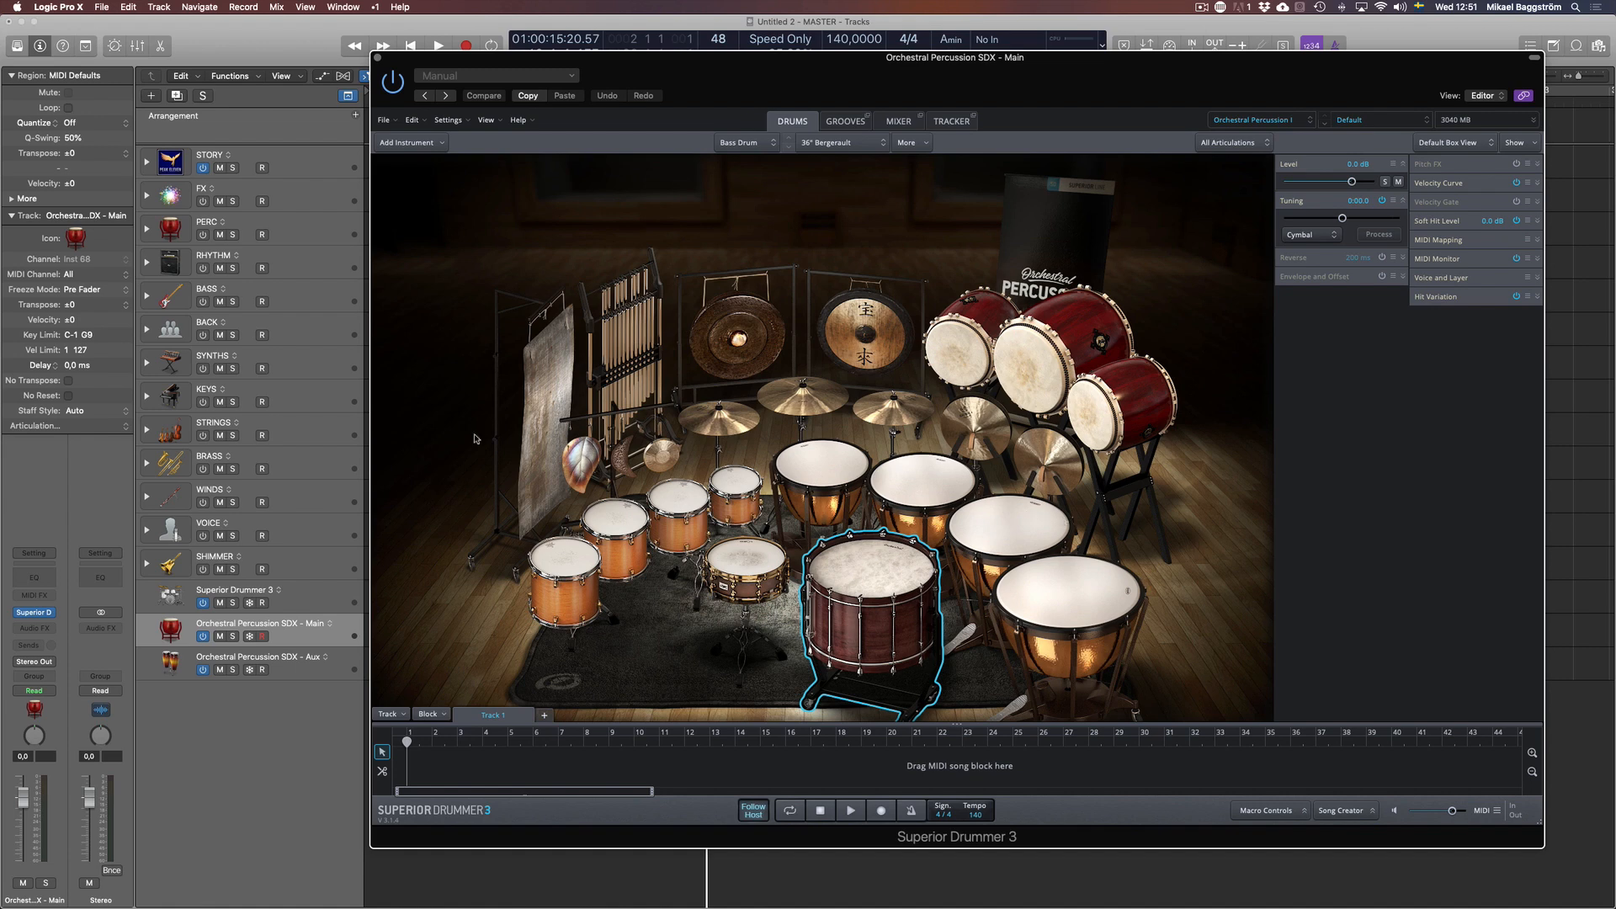
Audition the timpani, large taiko, snare, toms and gongs in the Orchestral Percussion SDX - Main kit
left_click(821, 472)
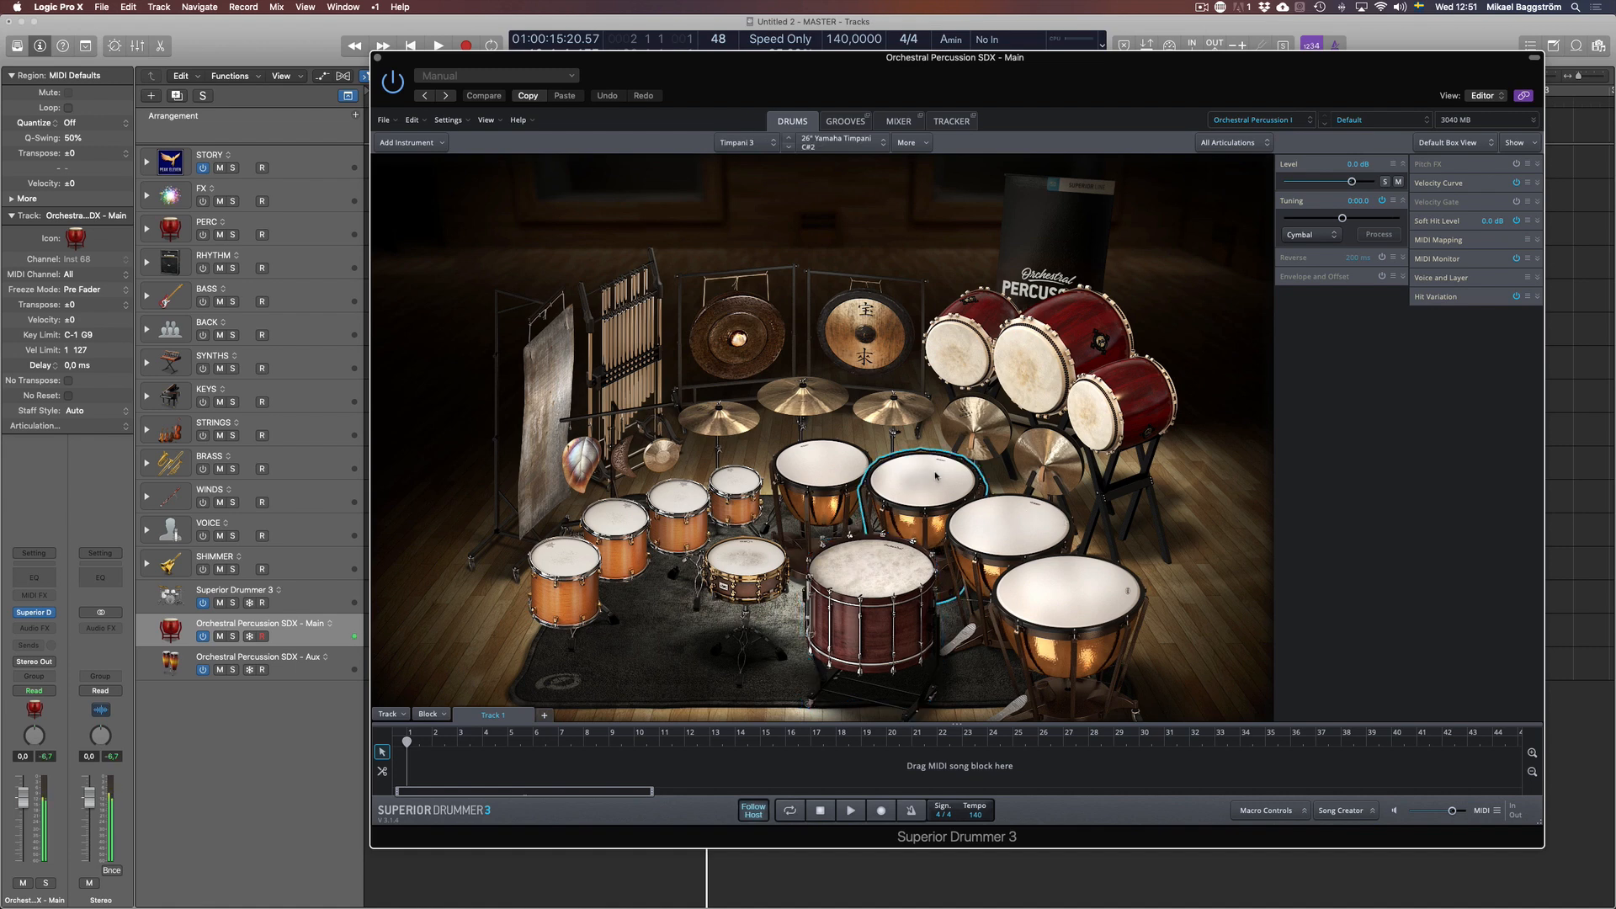
left_click(1032, 370)
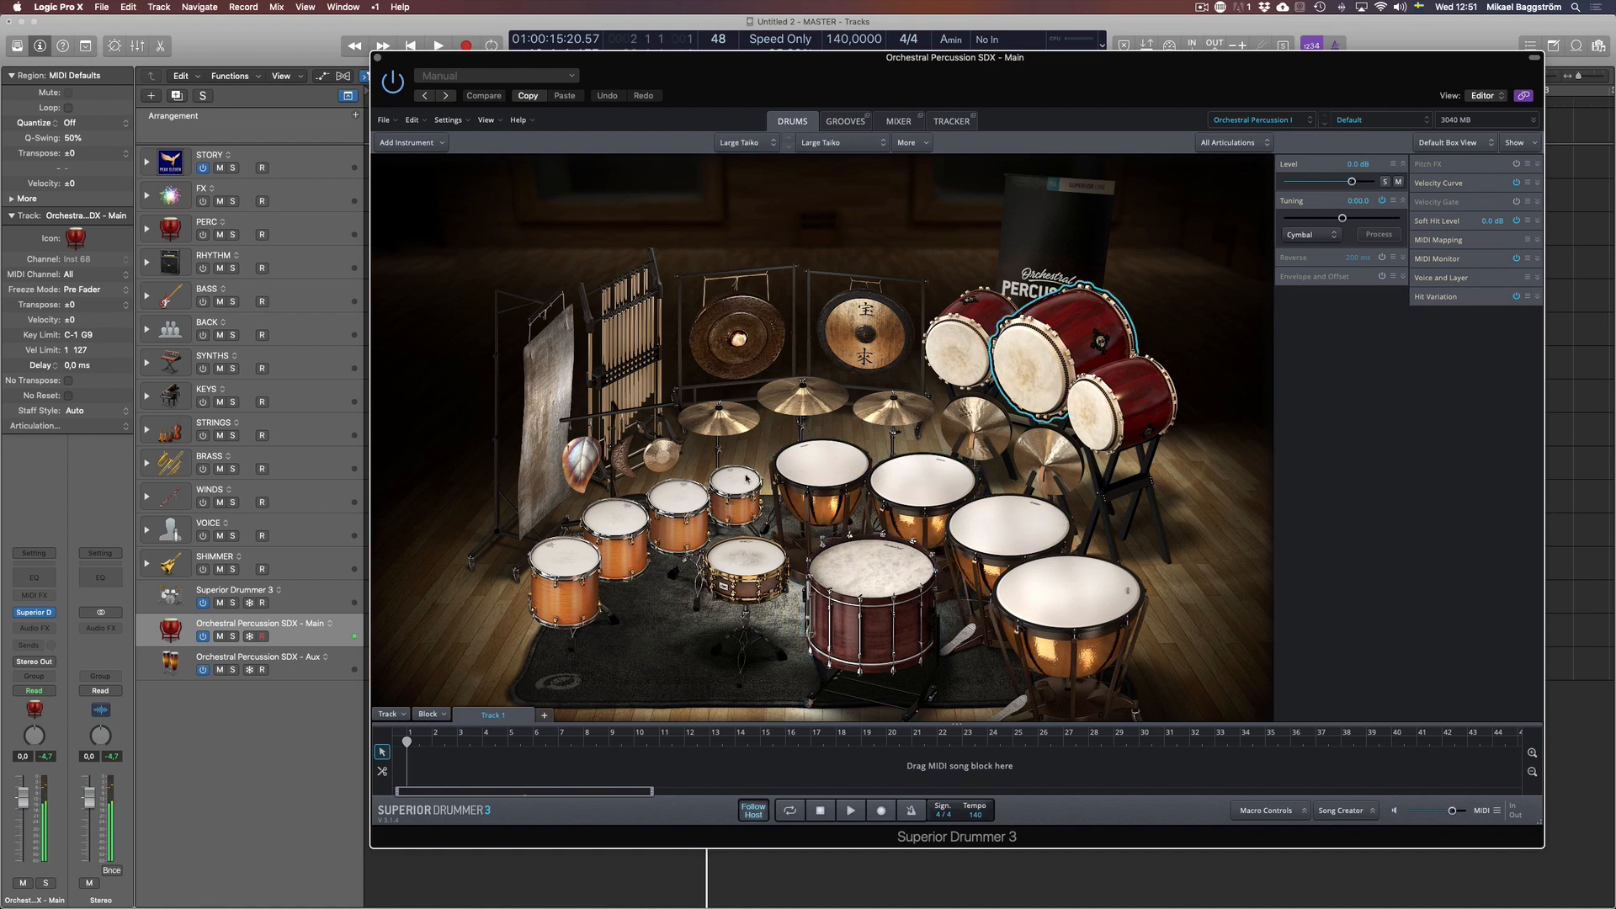
left_click(746, 559)
left_click(678, 503)
left_click(615, 523)
left_click(564, 556)
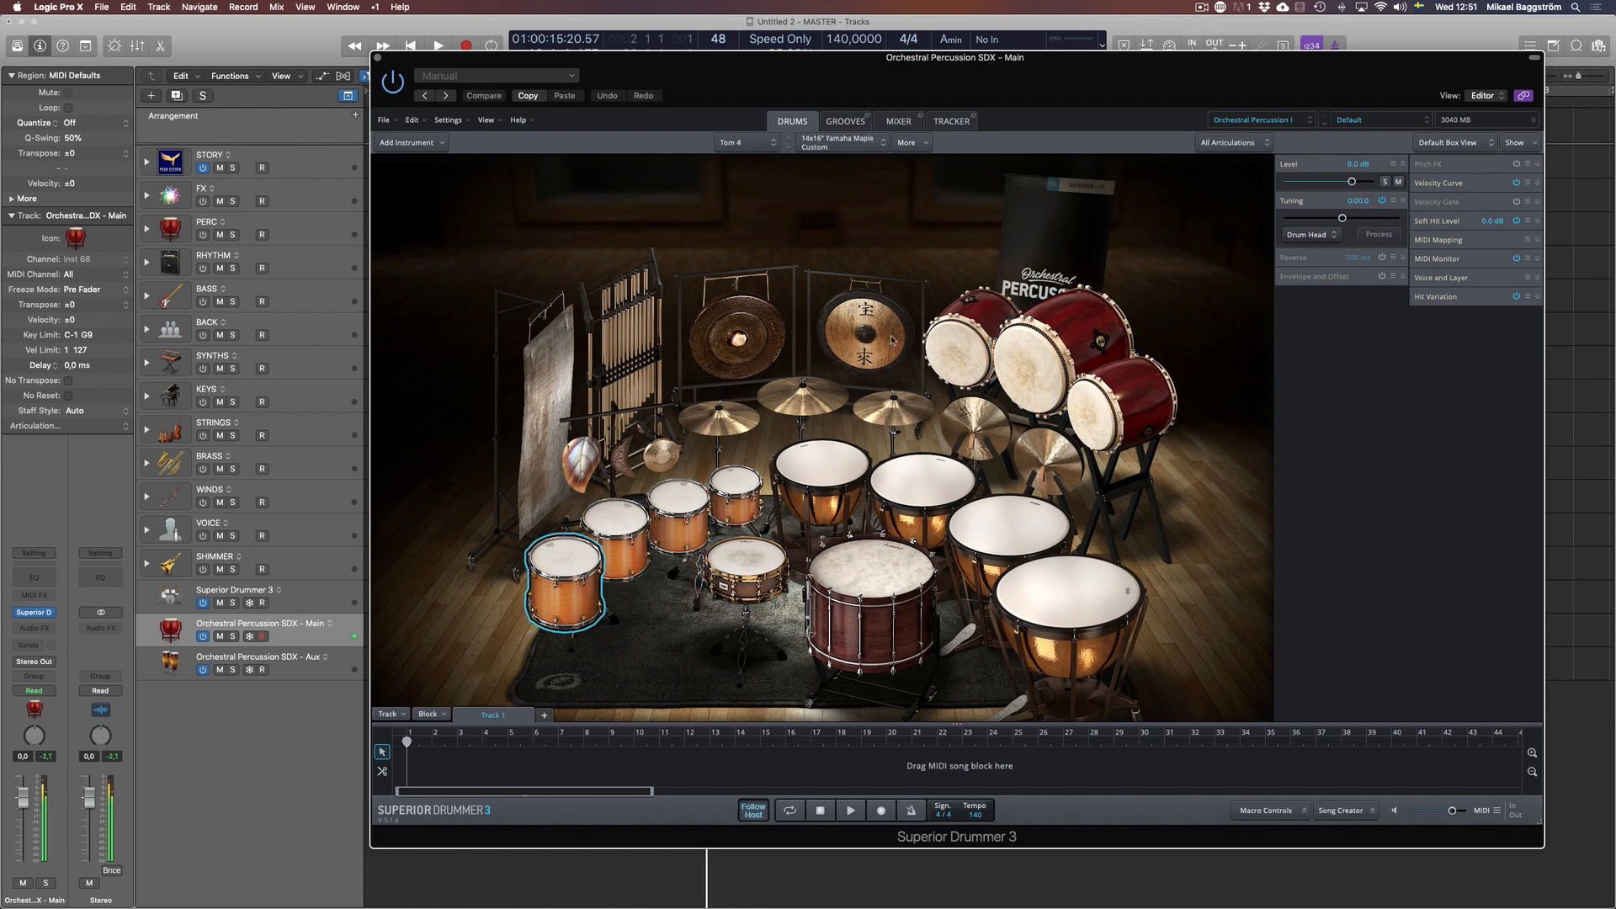
left_click(893, 340)
left_click(738, 337)
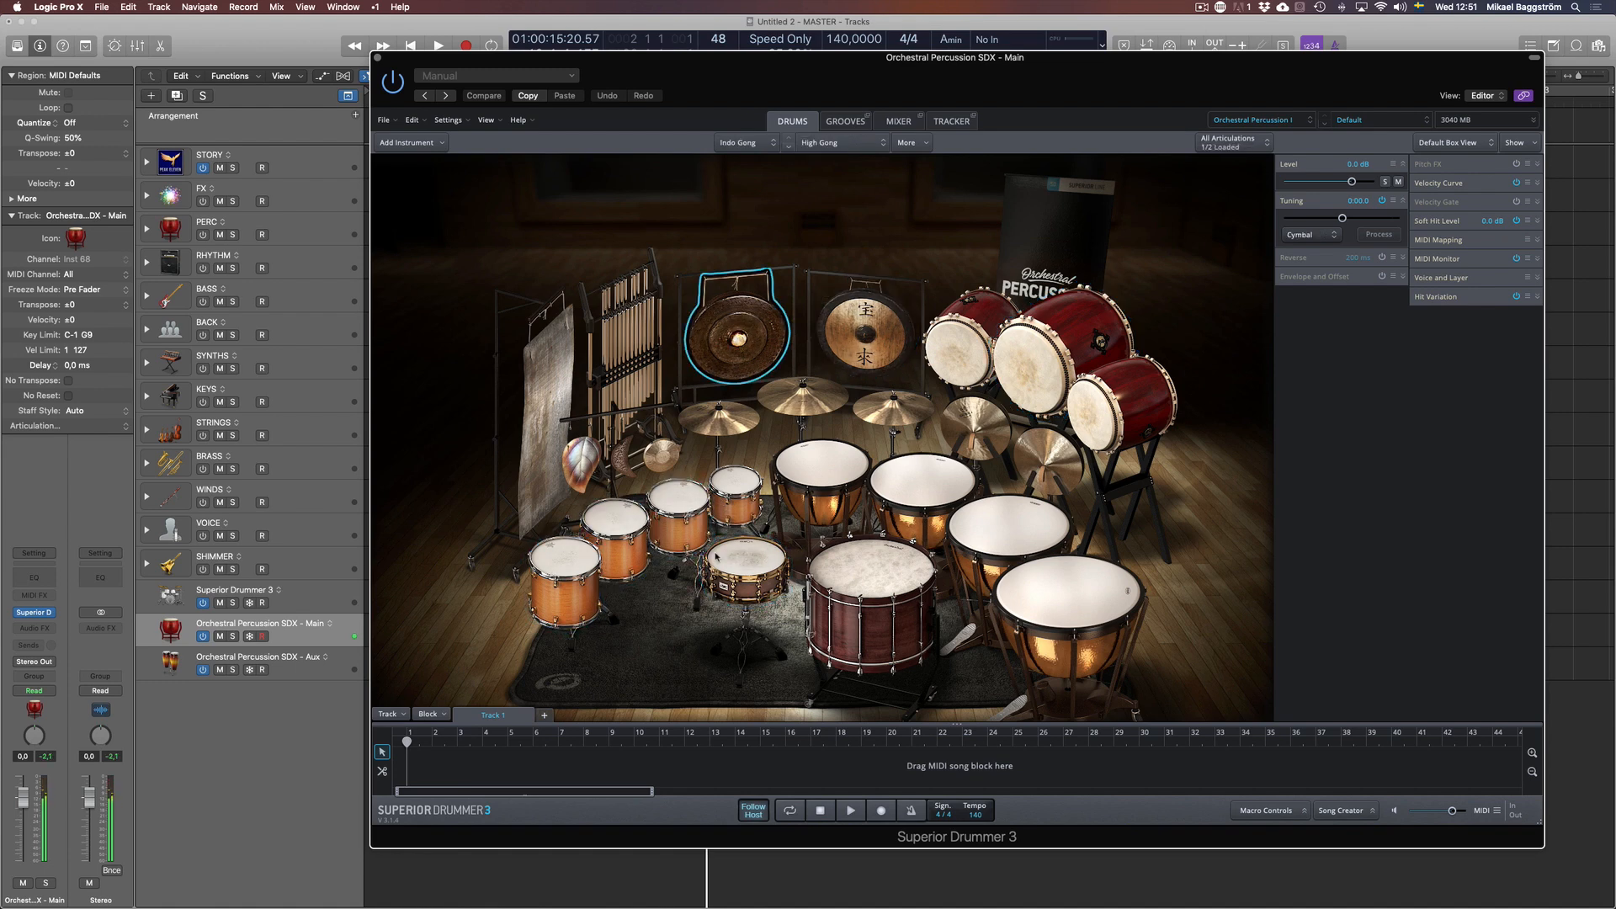
Switch to the Aux track's kit and audition the congas, maracas, guiro and triangle
left_click(340, 671)
left_click(781, 484)
left_click(846, 484)
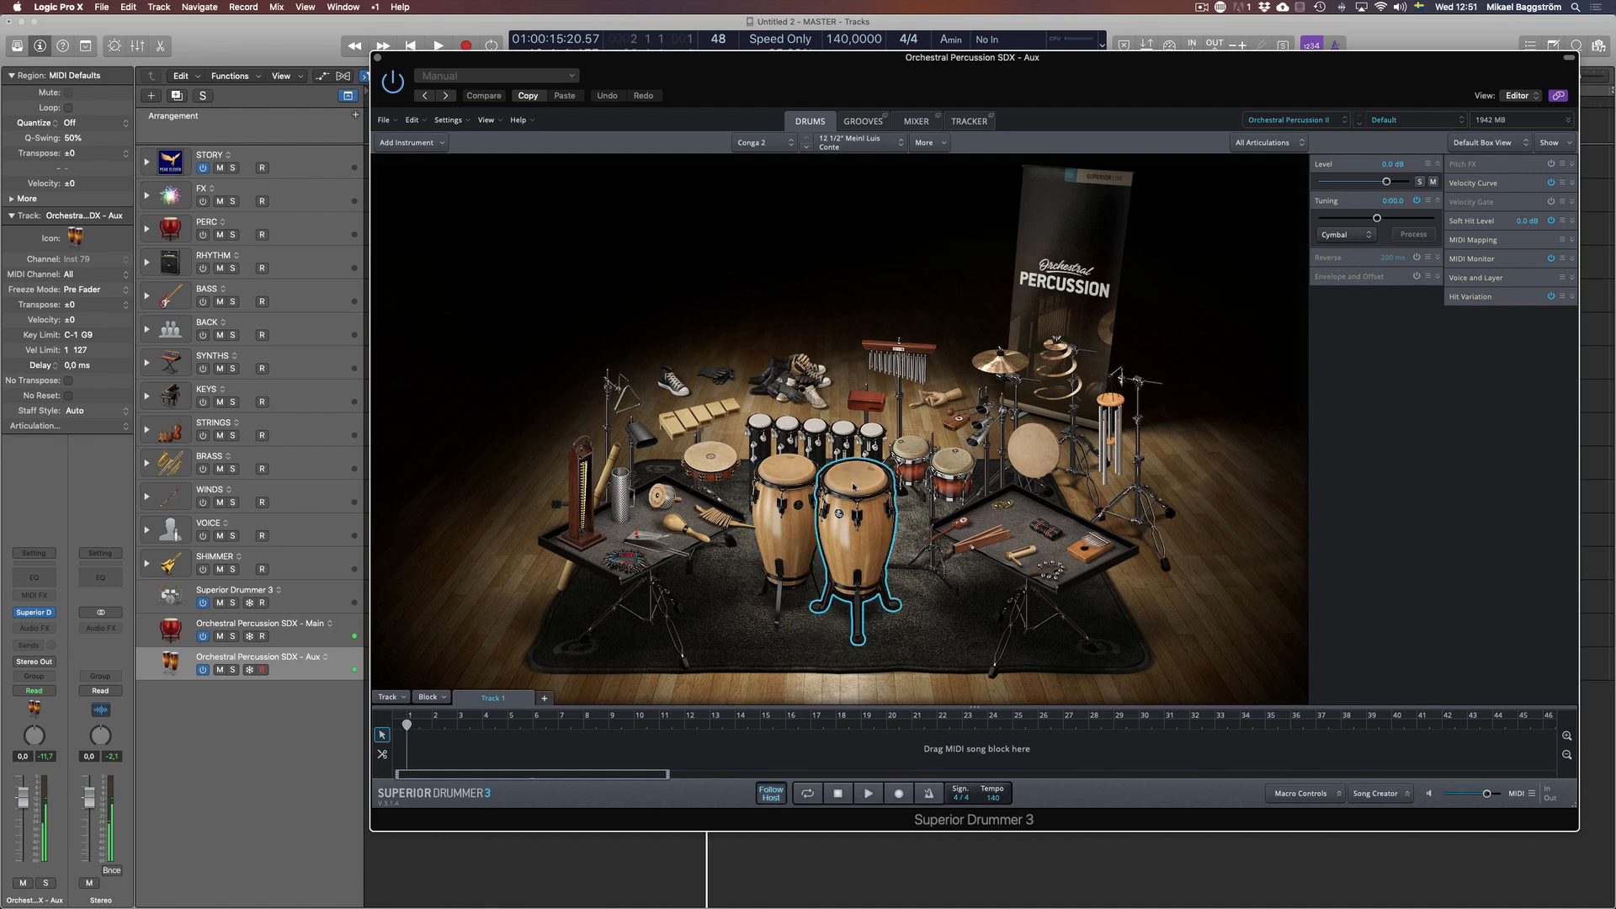
left_click(696, 537)
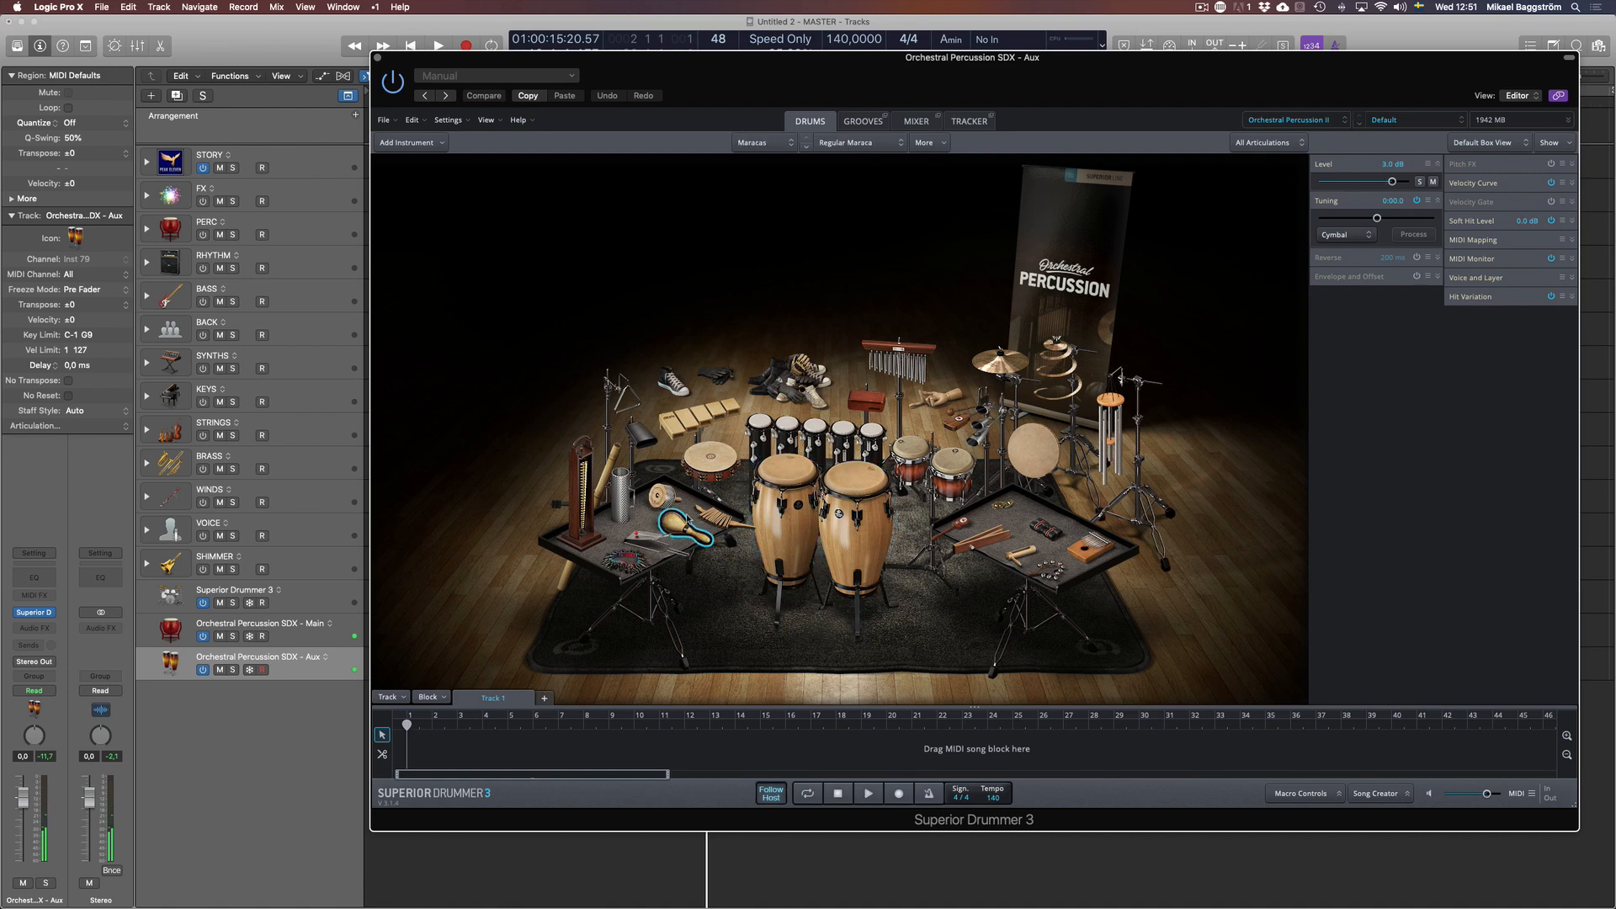
left_click(622, 502)
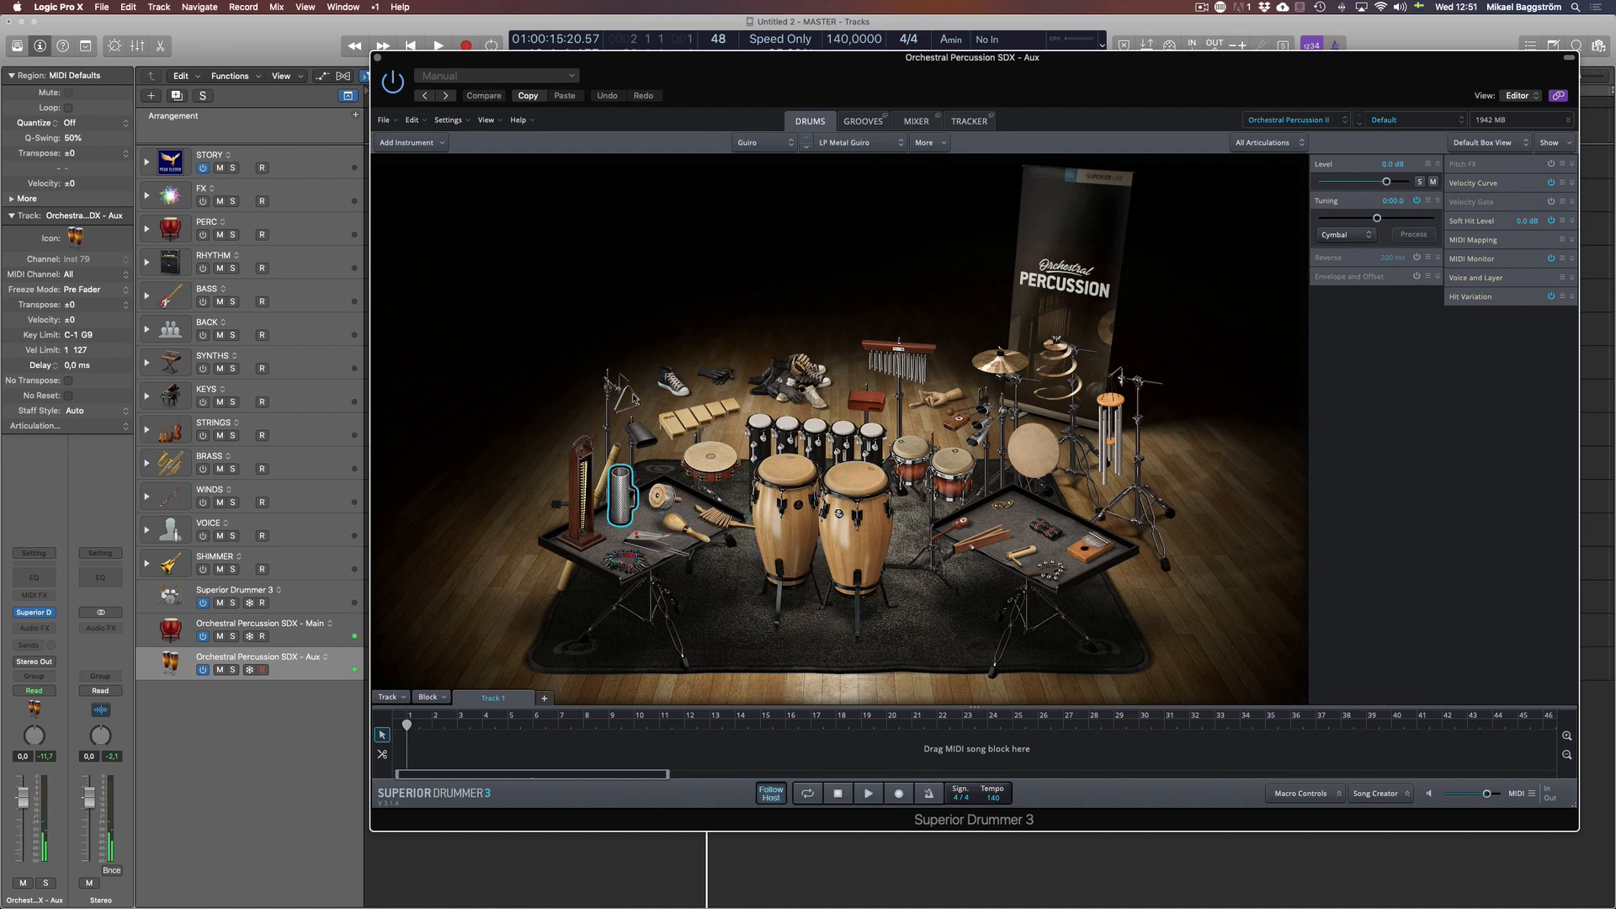
left_click(632, 406)
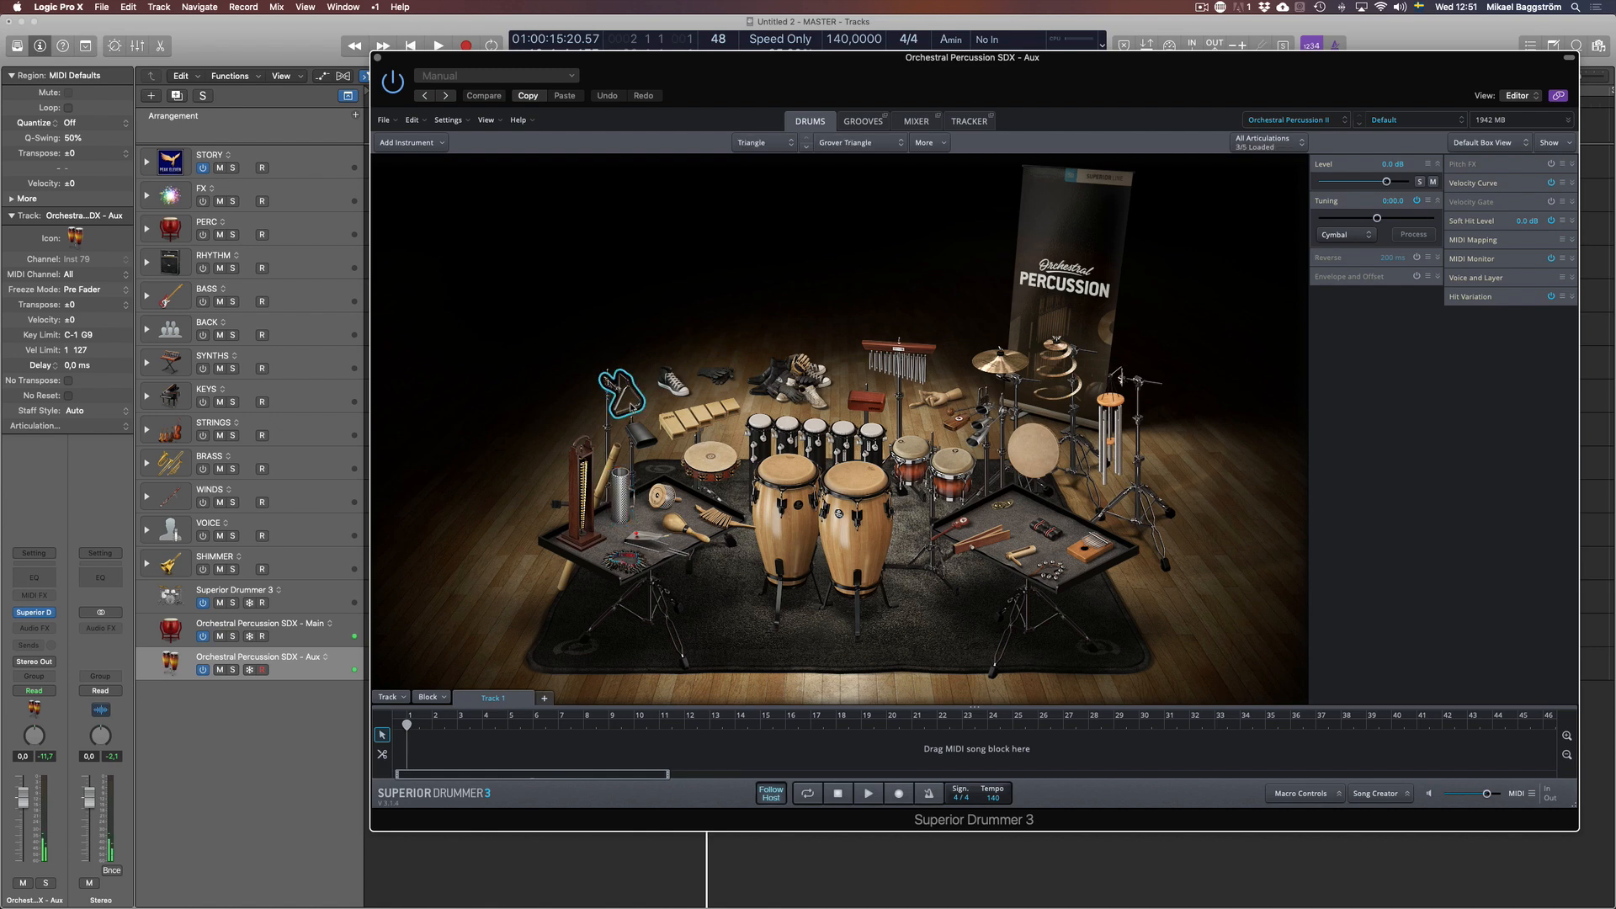
Switch to the Superior Drummer 3 track and view its Grooves, Mixer and Tracker pages before returning to Drums
left_click(343, 628)
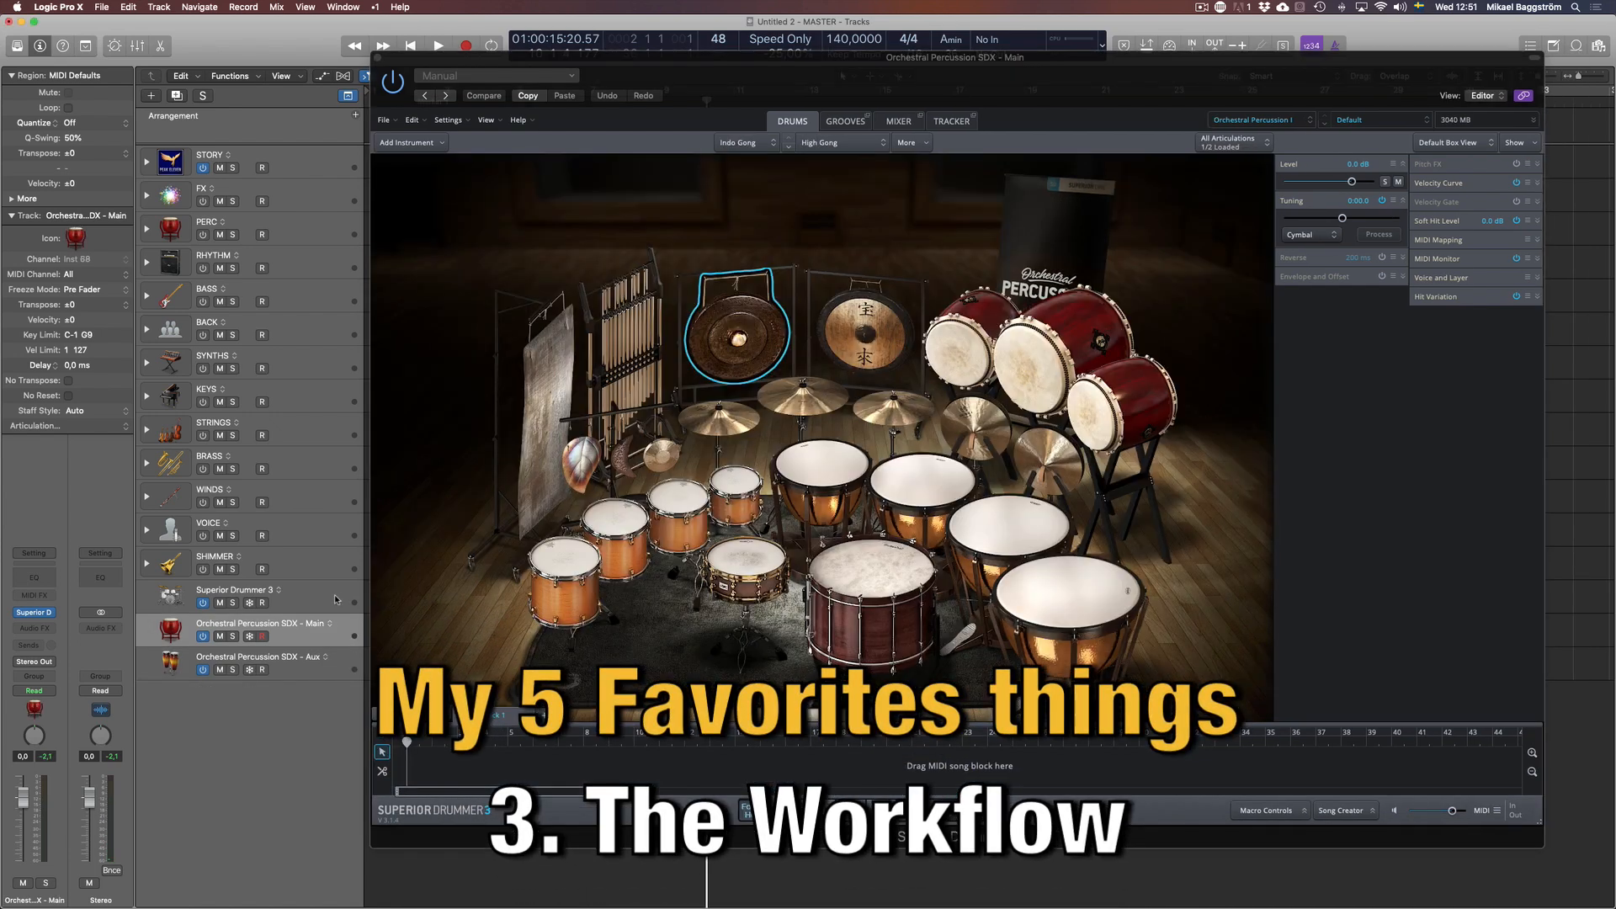
left_click(335, 600)
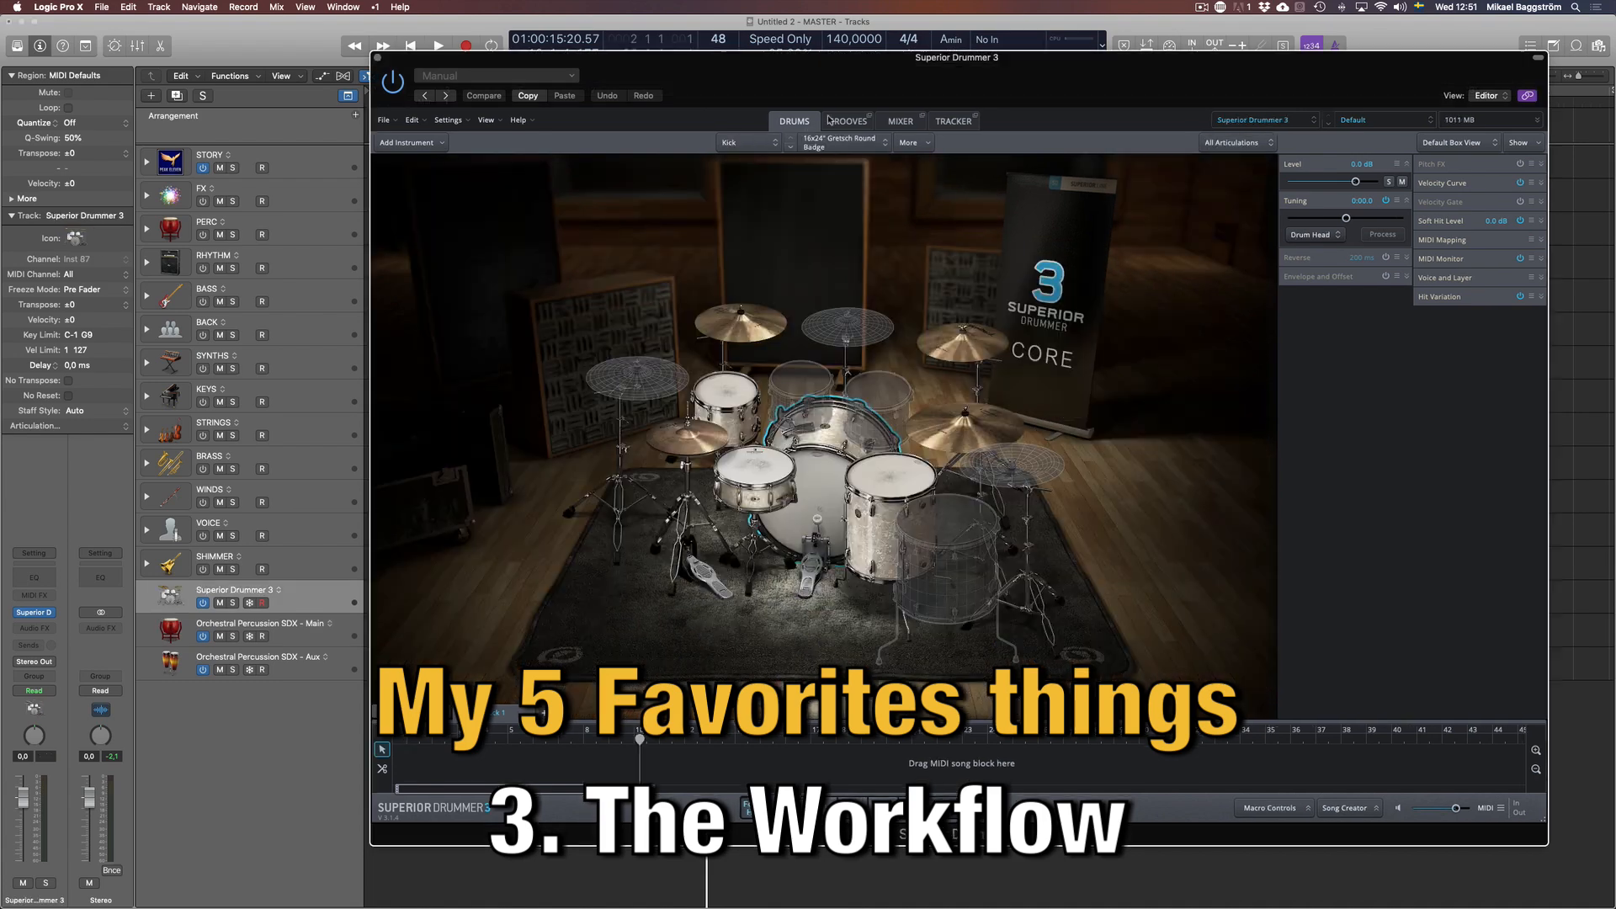
left_click(847, 122)
left_click(901, 122)
left_click(954, 121)
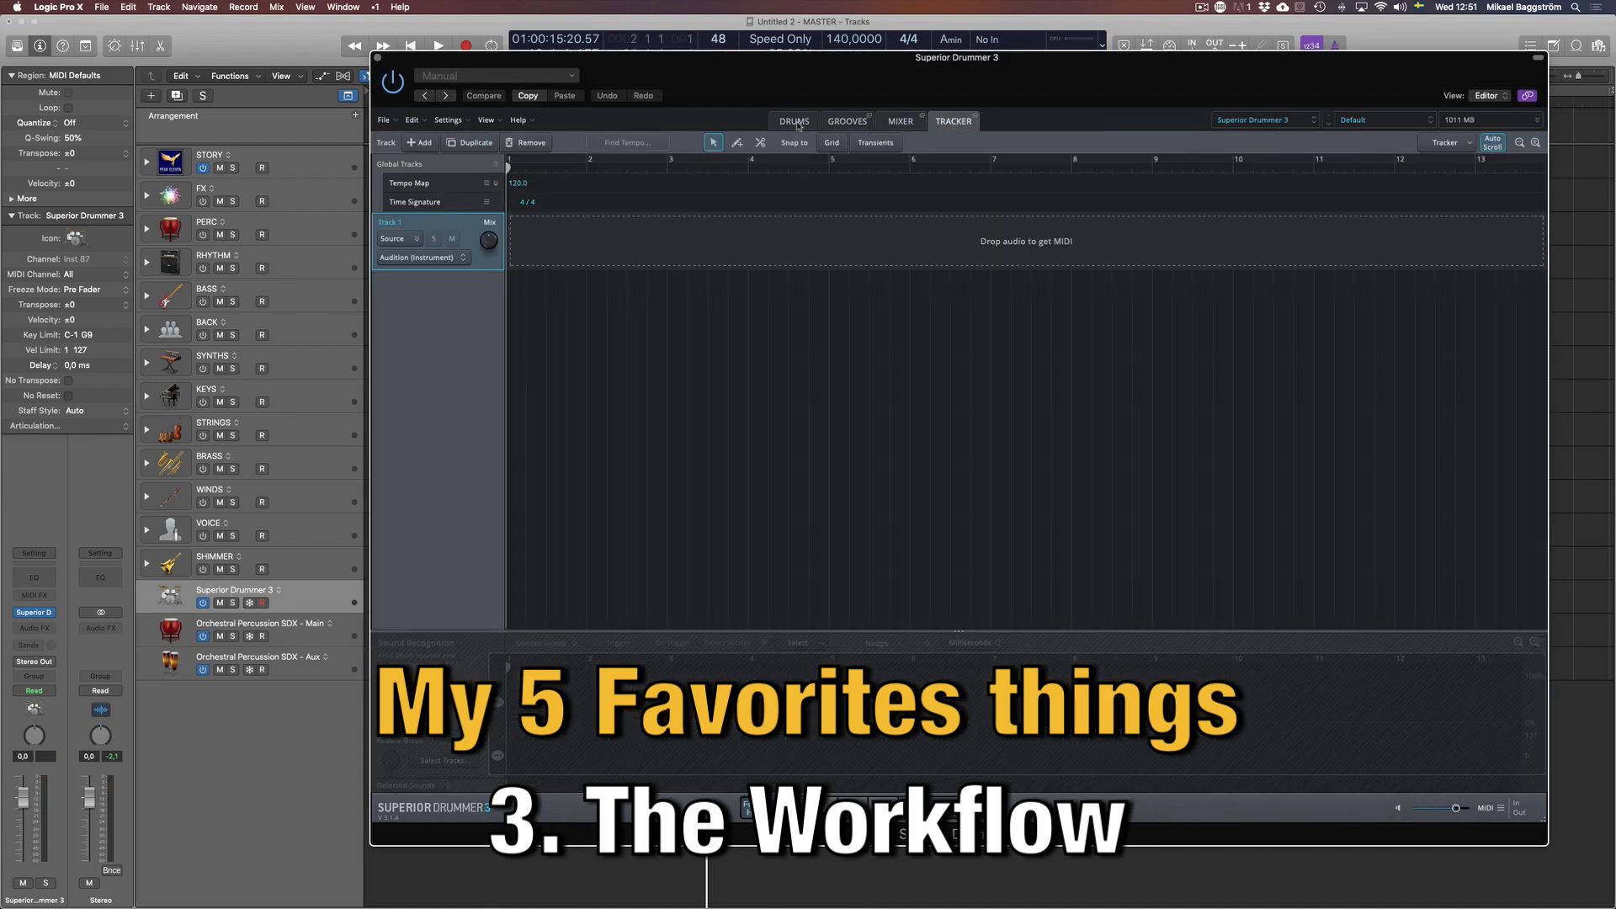
left_click(795, 121)
Reselect the Main track and view its Grooves, Mixer and Tracker pages before returning to Drums
left_click(348, 630)
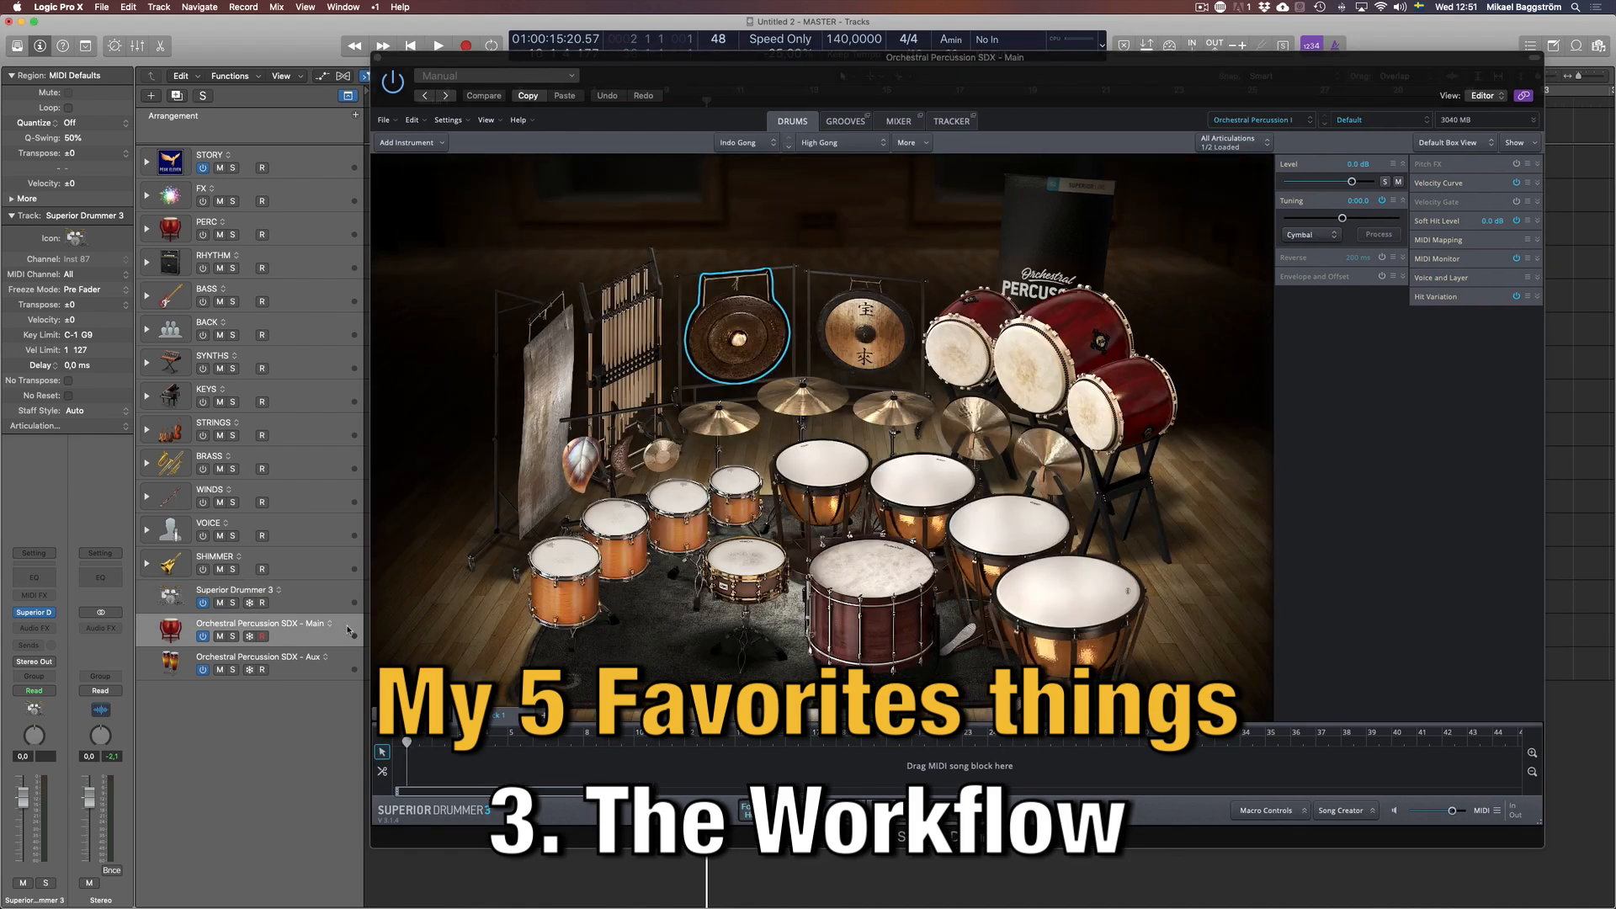
left_click(846, 121)
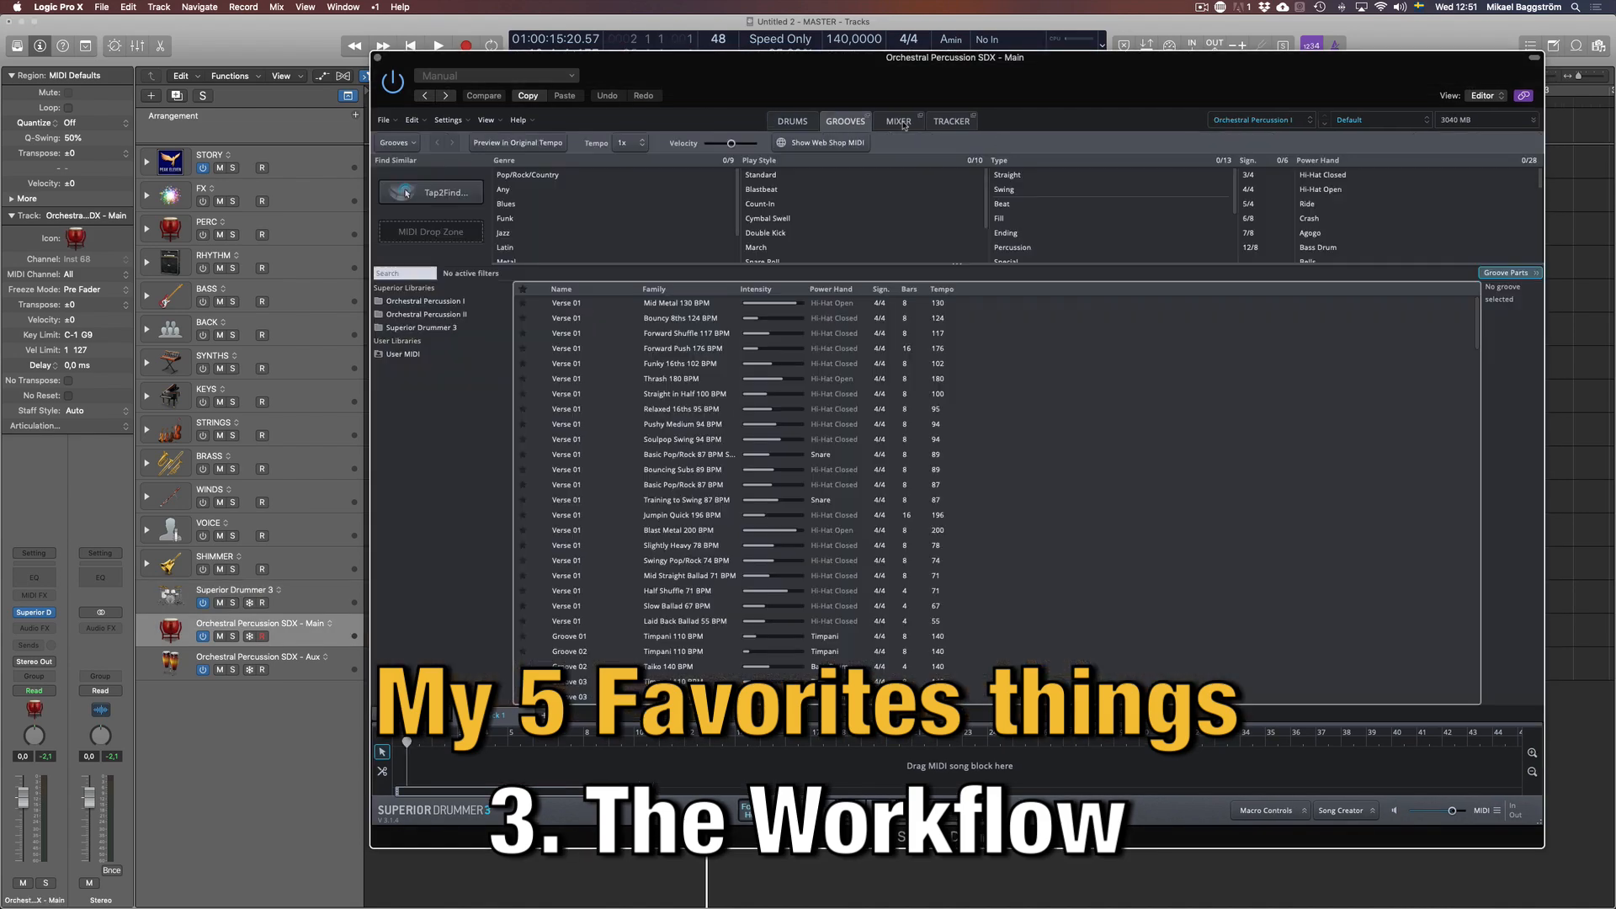
left_click(898, 121)
left_click(952, 121)
left_click(795, 122)
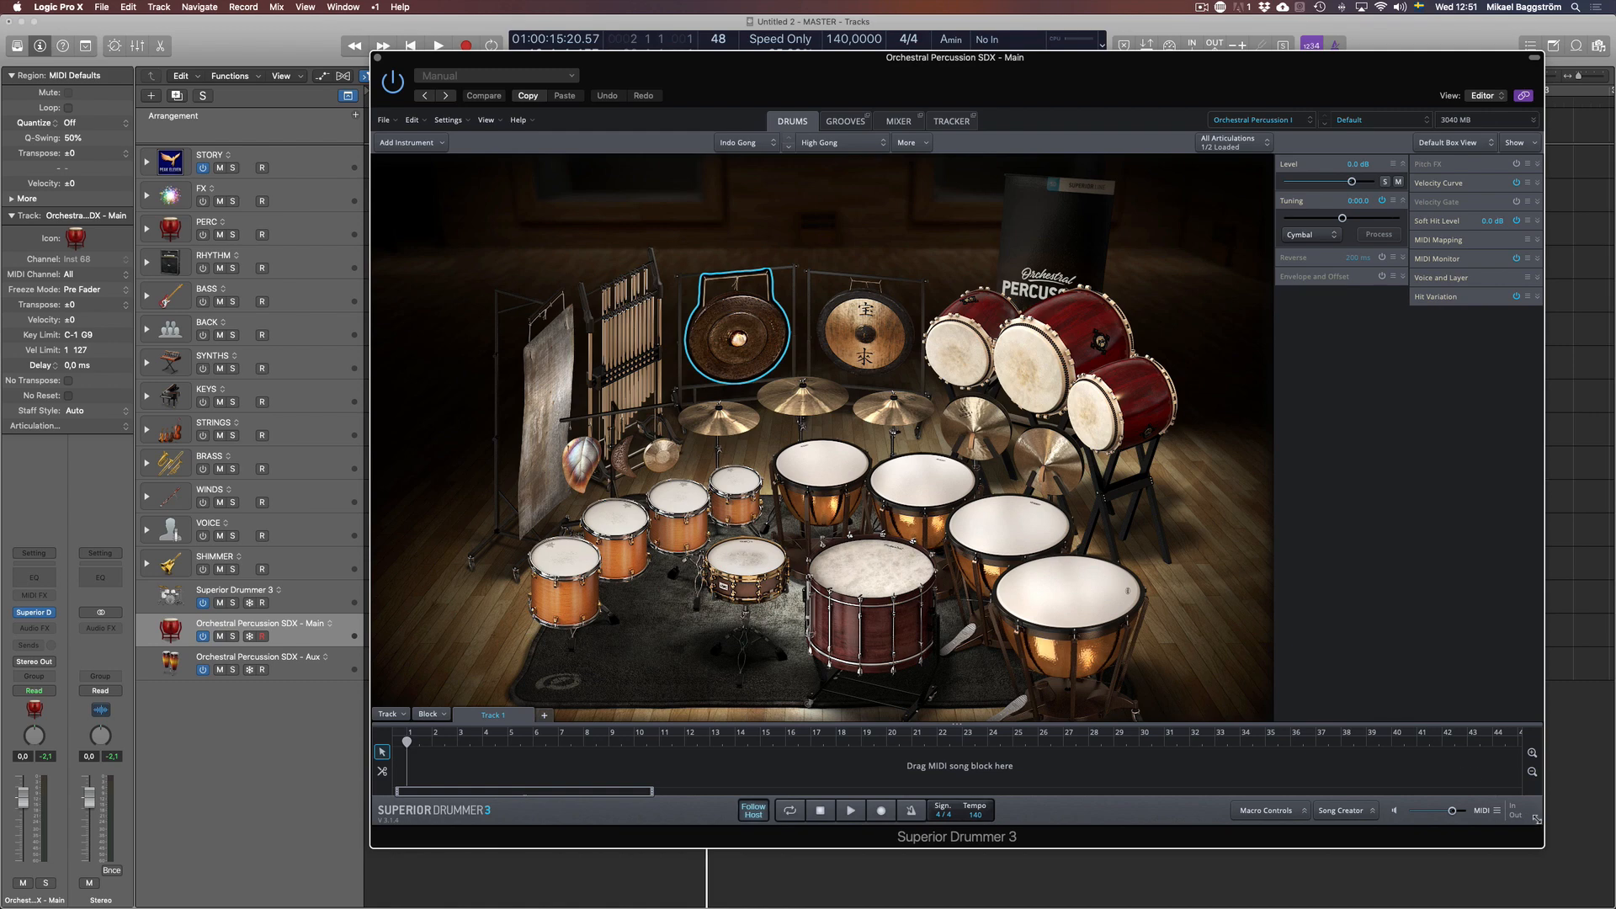
Enlarge the Main instrument's plug-in window and show its Grooves page
mouse_move(1537, 819)
left_mouse_down()
mouse_move(1345, 706)
mouse_move(1565, 833)
mouse_move(1538, 830)
left_mouse_up()
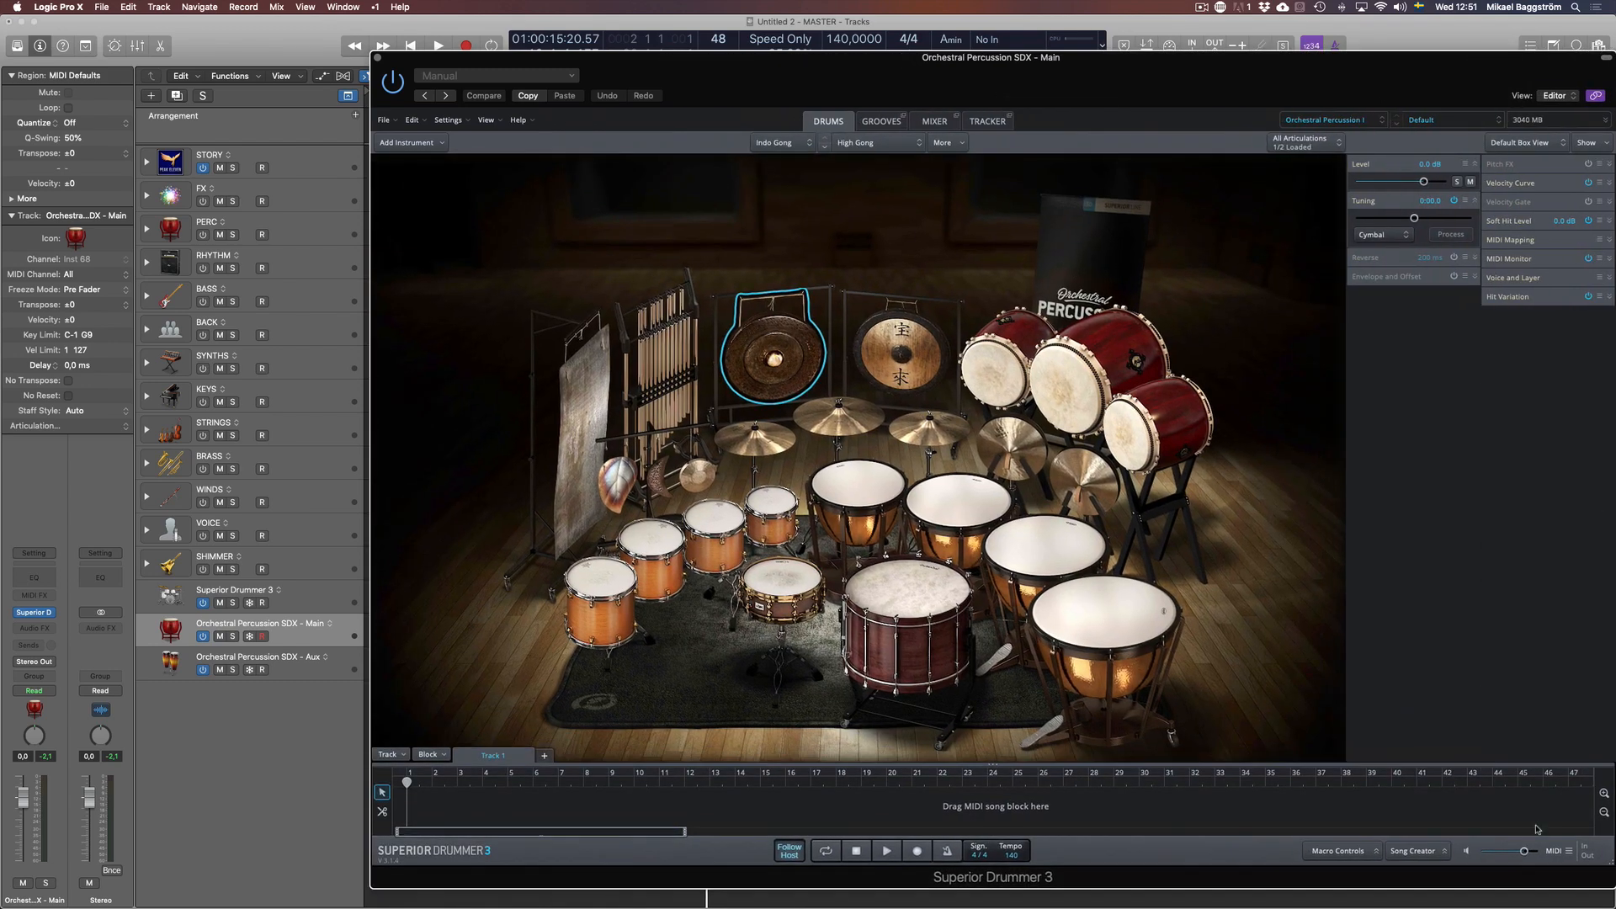
left_click(880, 122)
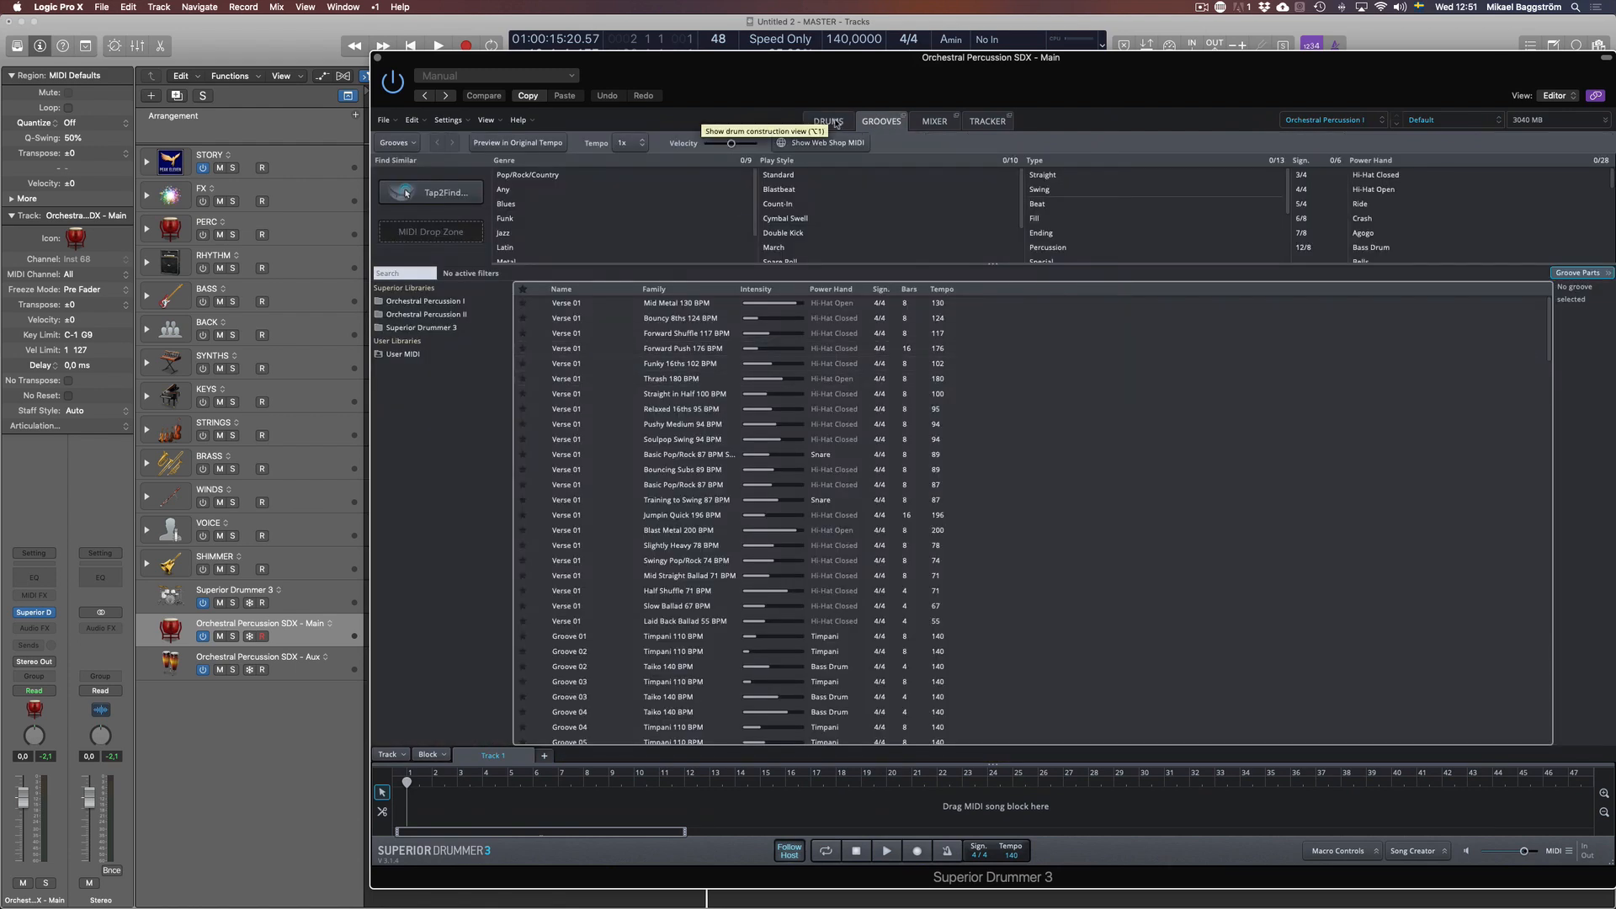
Return to the Drums page, check the available sound libraries, and move the plug-in window slightly upward
left_click(836, 123)
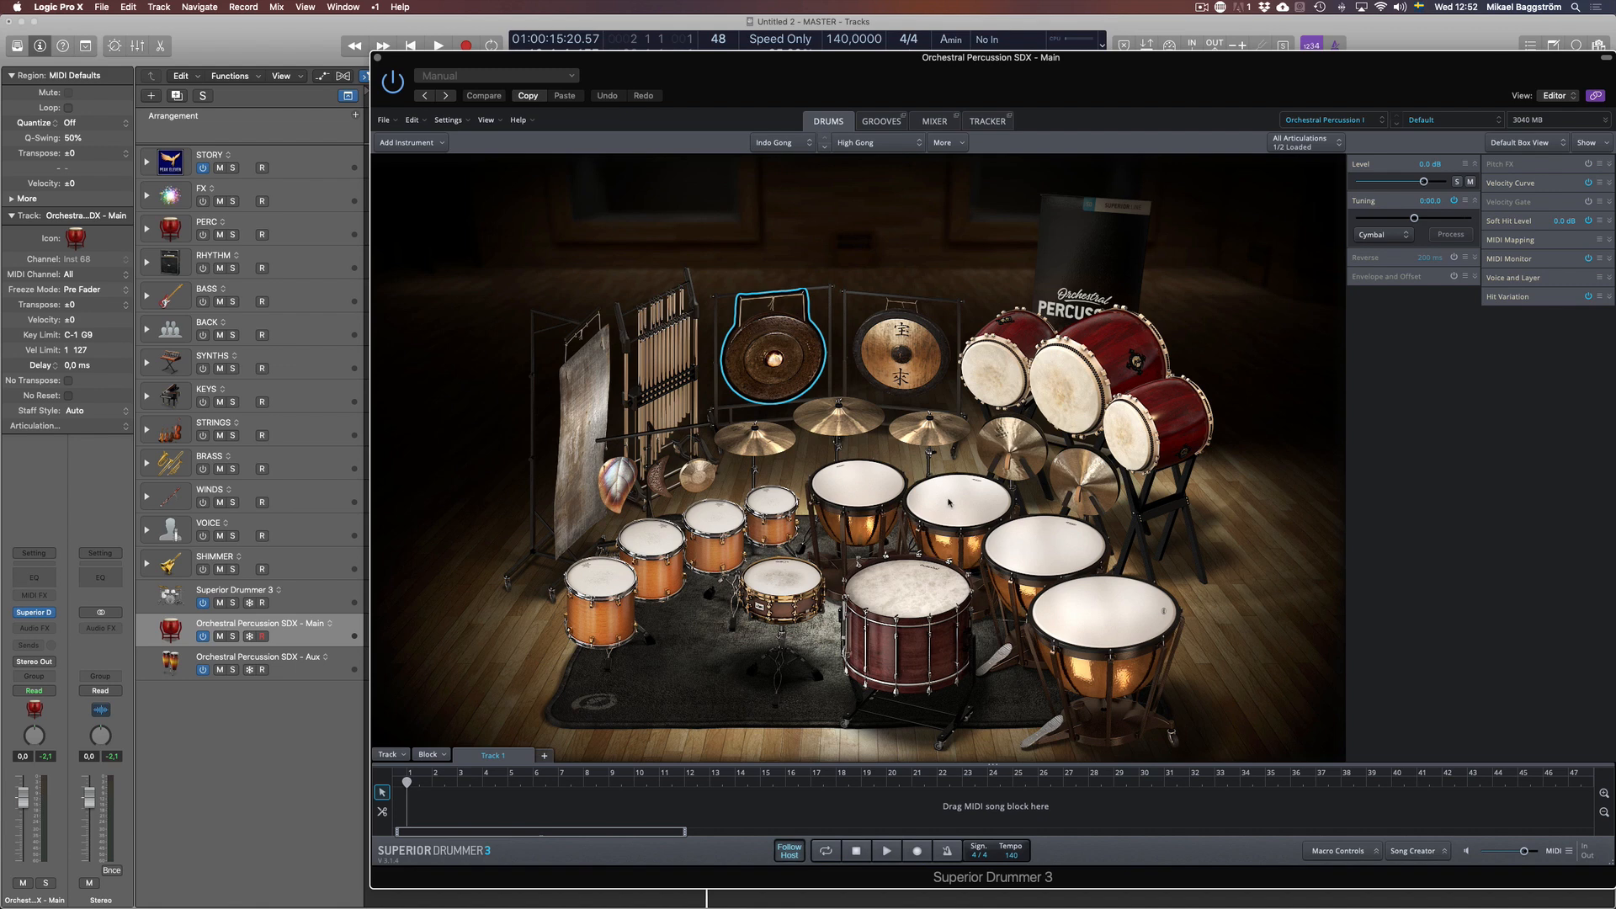
left_click(1379, 124)
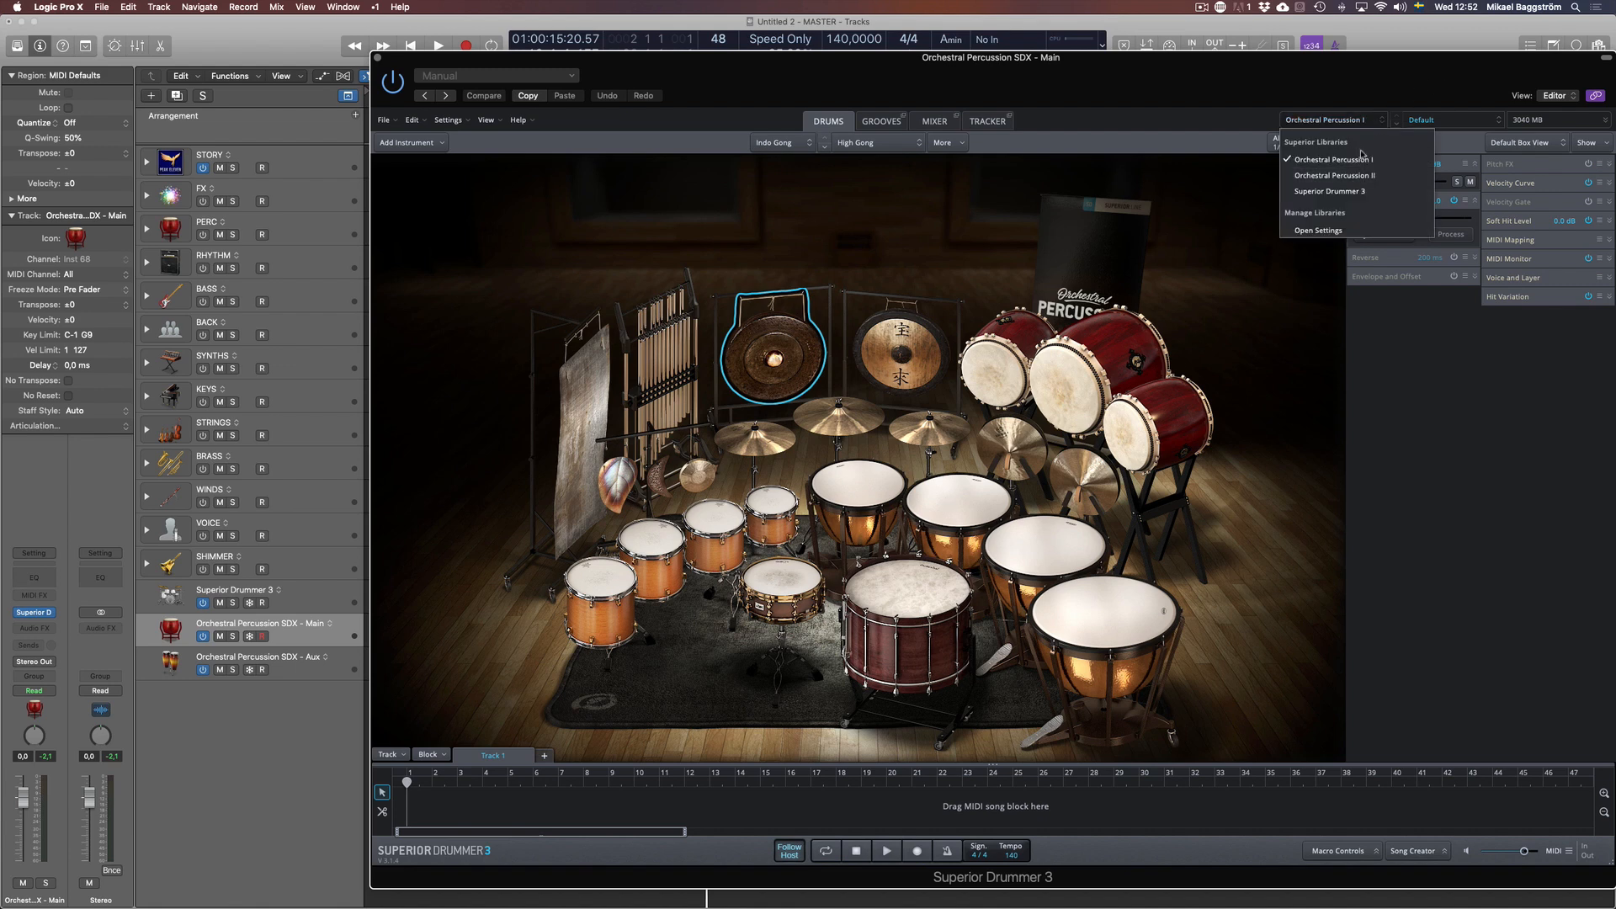
left_click(1200, 102)
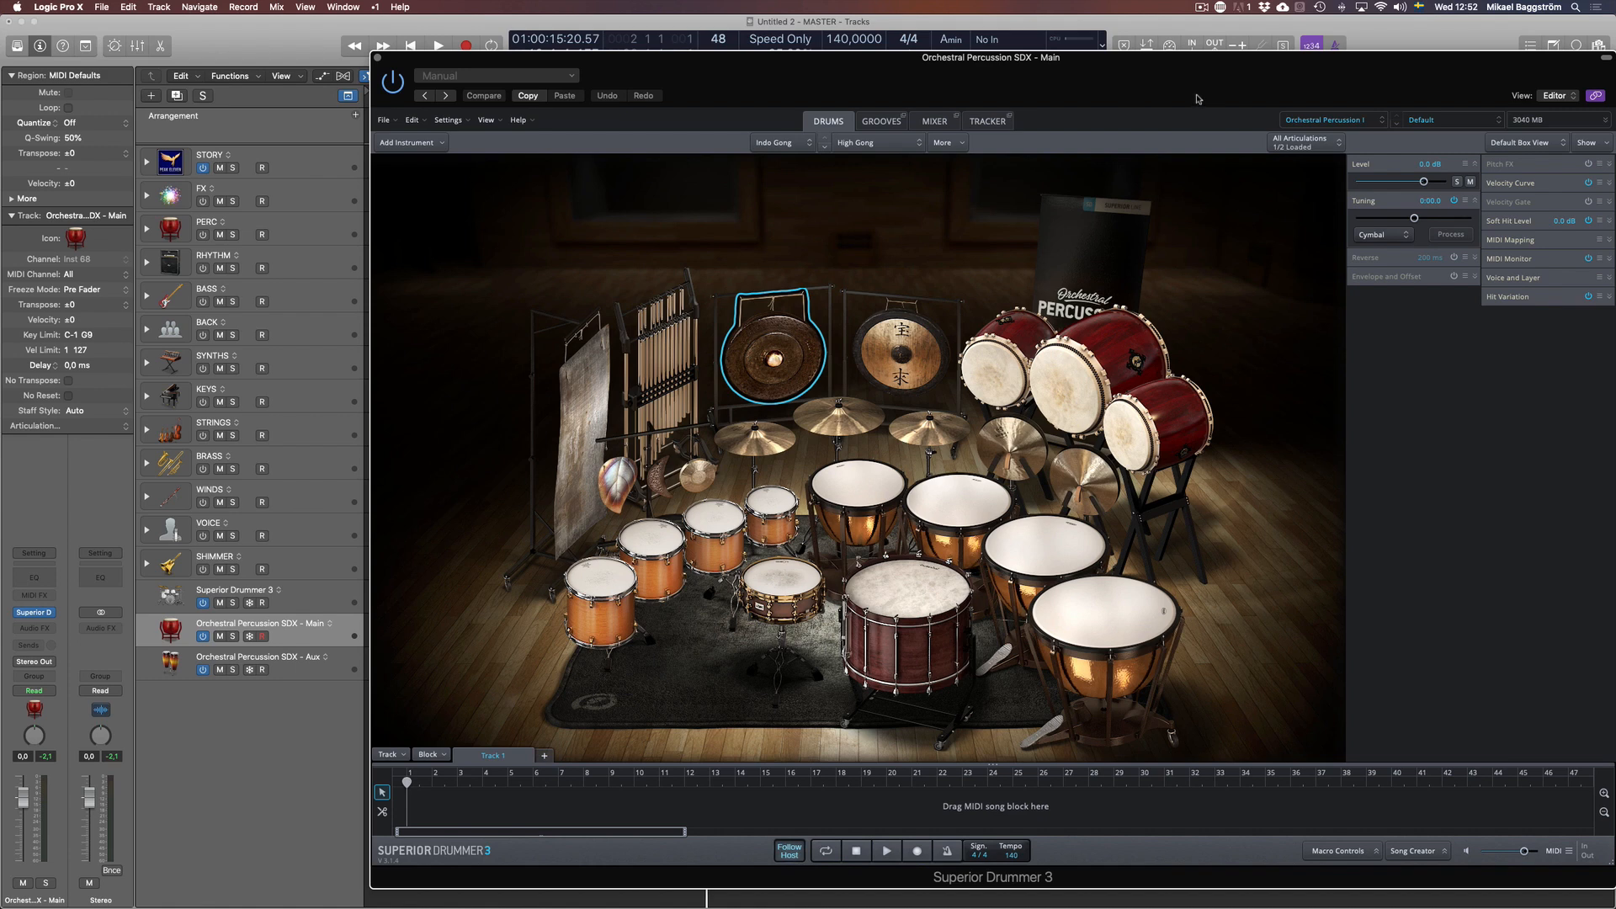
left_click_drag(1178, 68, 1173, 56)
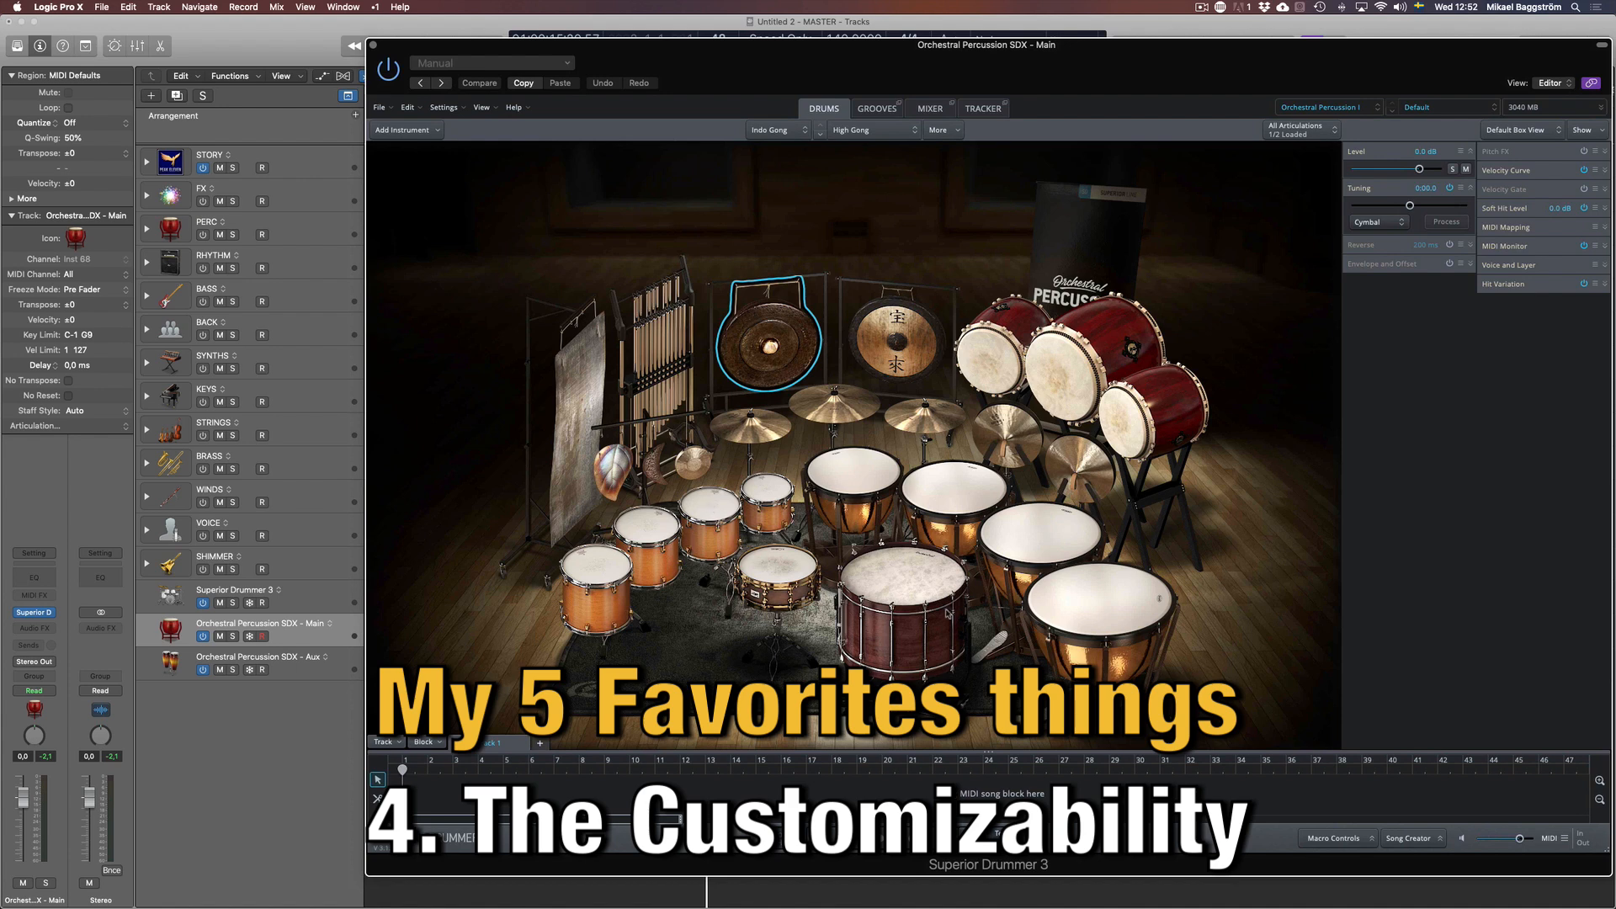
Audition the bass drum, view its alternative beaters, and look at the Mixer page before returning to Drums
left_click(876, 589)
right_click(902, 593)
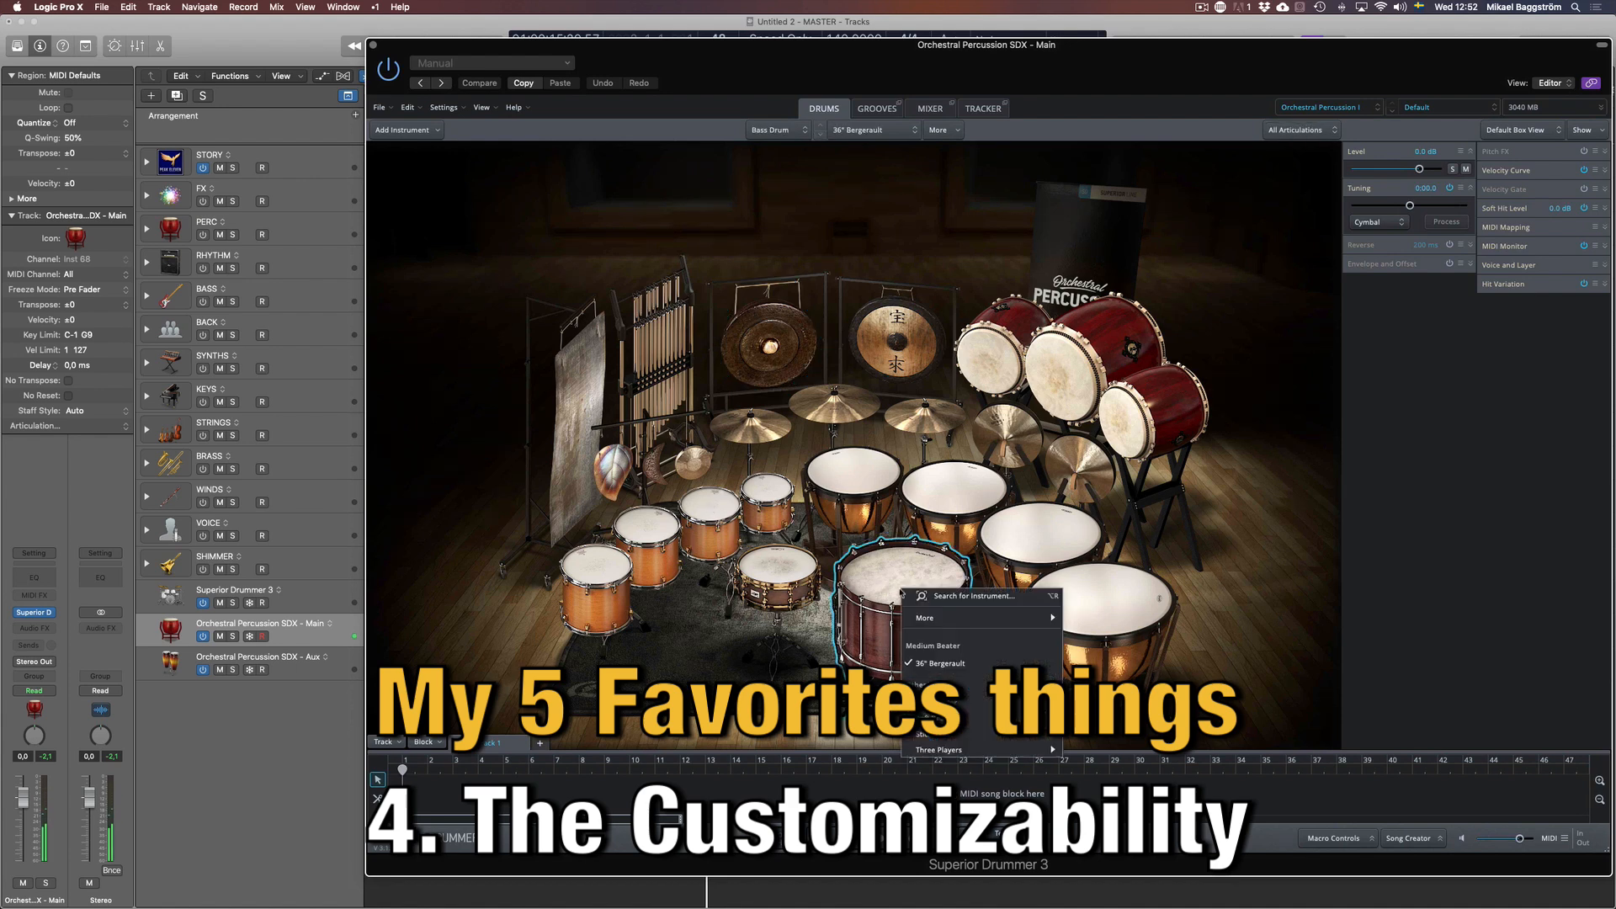
mouse_move(987, 721)
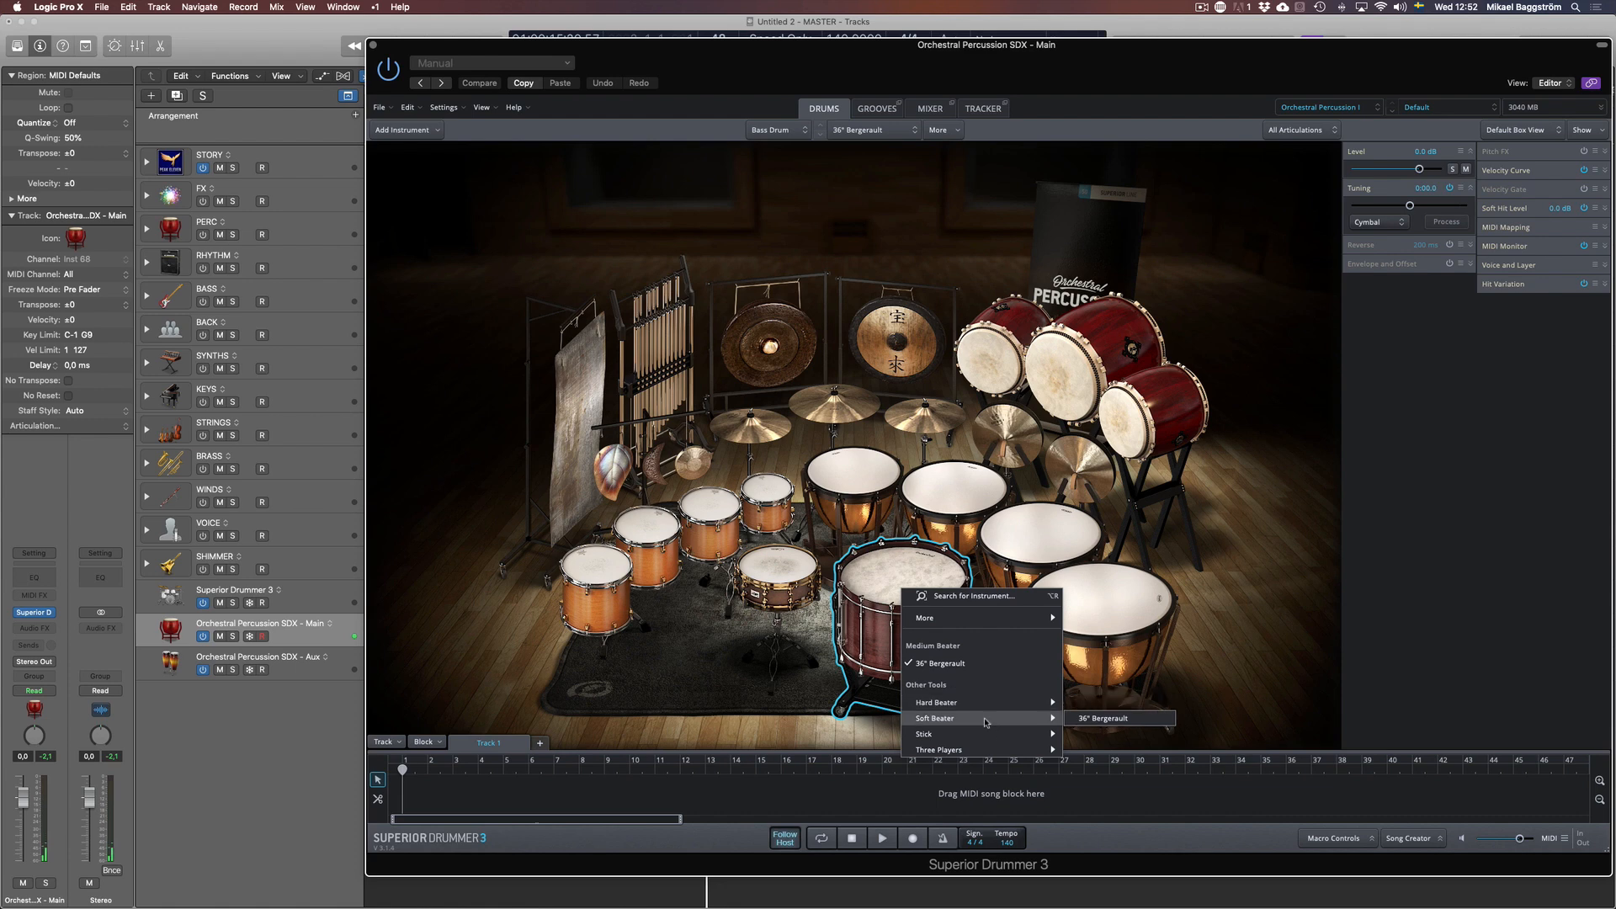
left_click(955, 145)
left_click(931, 109)
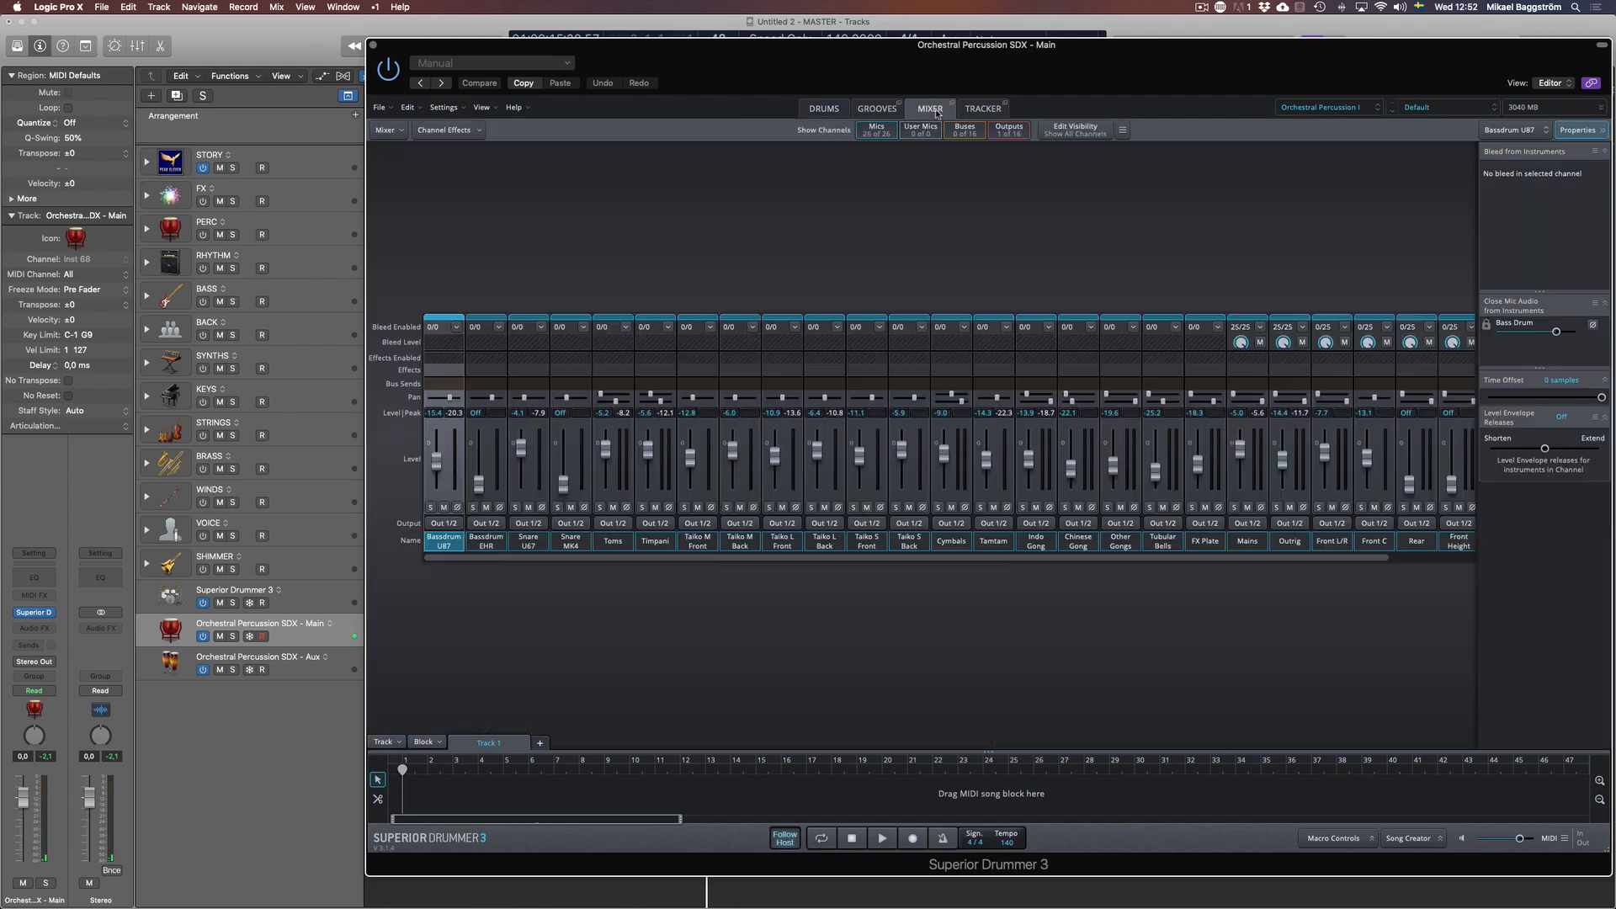
left_click(824, 108)
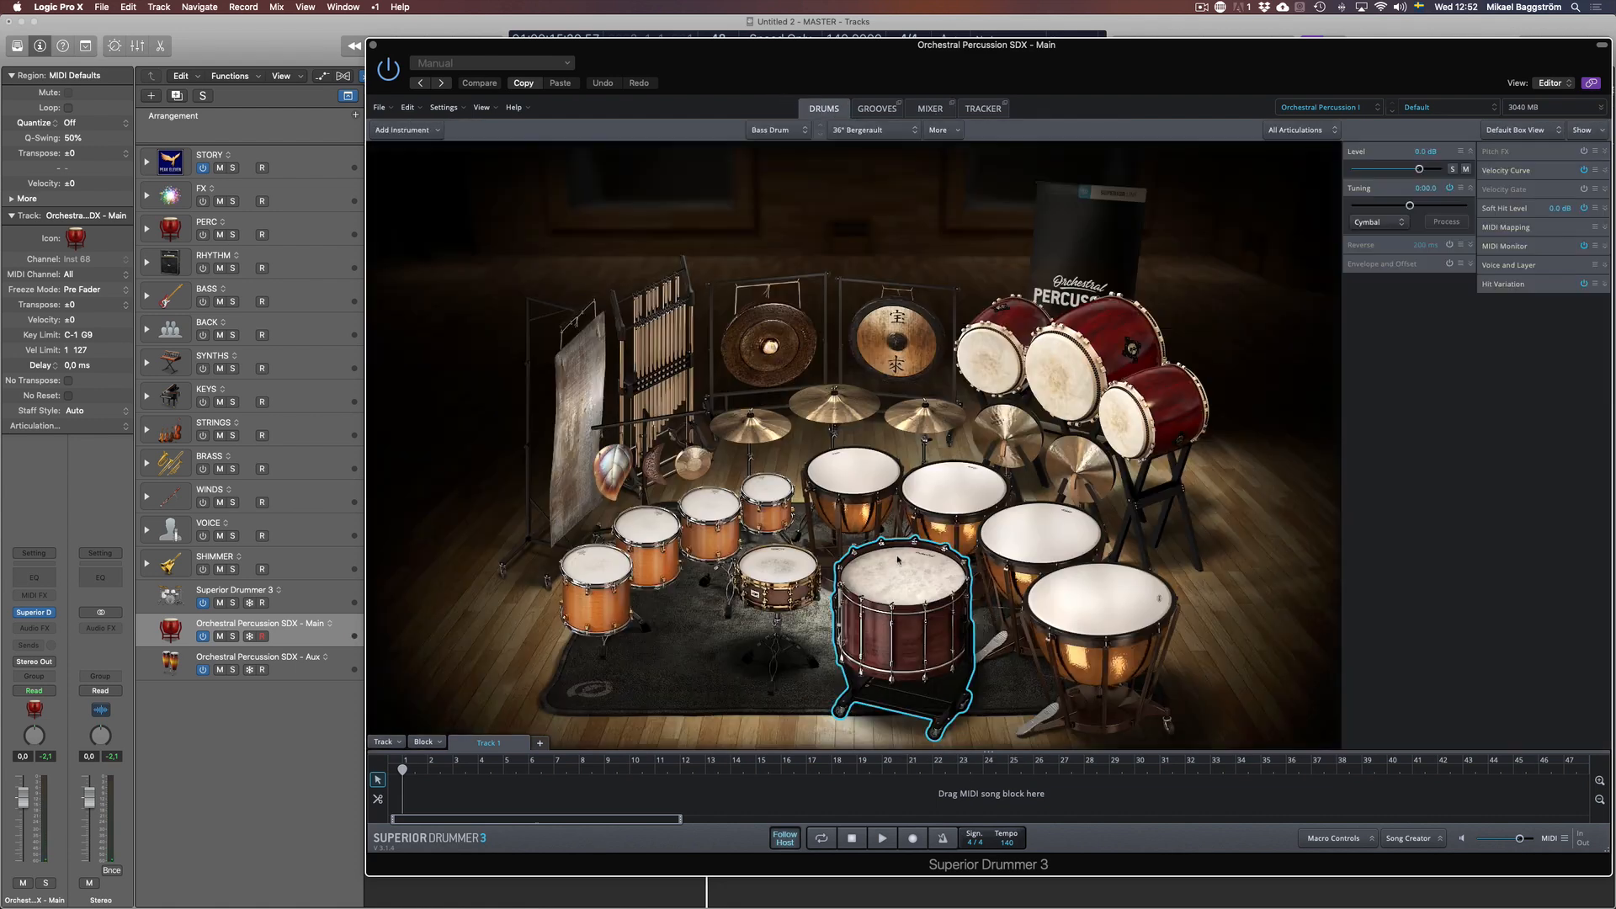
Replace the kit's snare with the 14x12" WFL Field Drum played with sticks
left_click(783, 570)
right_click(783, 570)
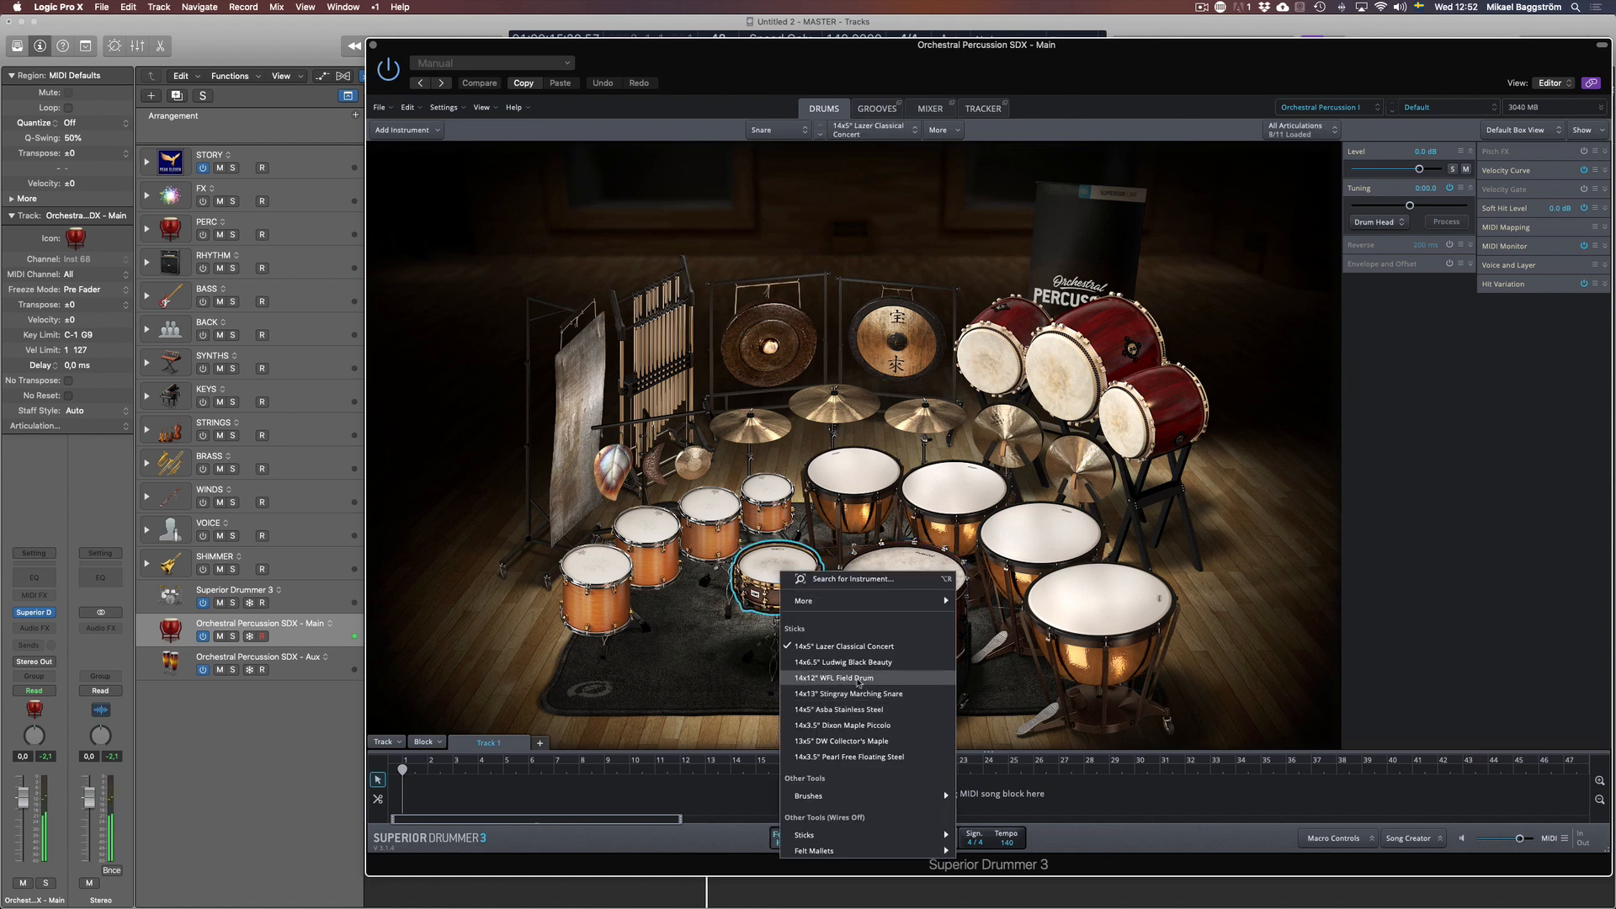
left_click(854, 678)
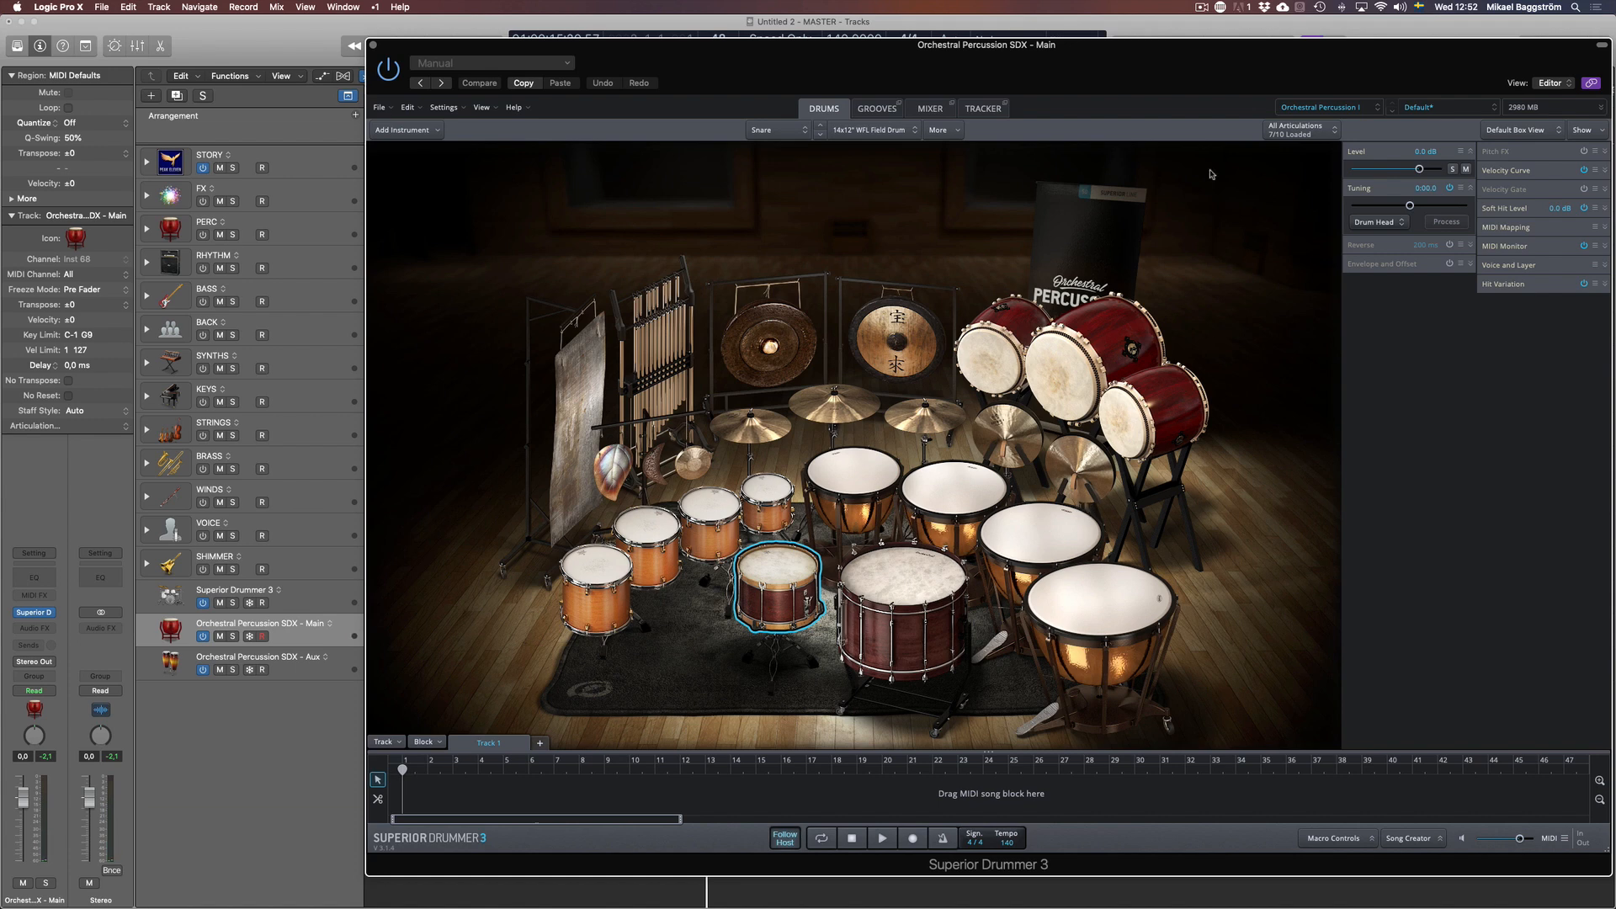
View the Mixer page, check the first bass drum channel's effects slot, and return to the Drums page
left_click(928, 111)
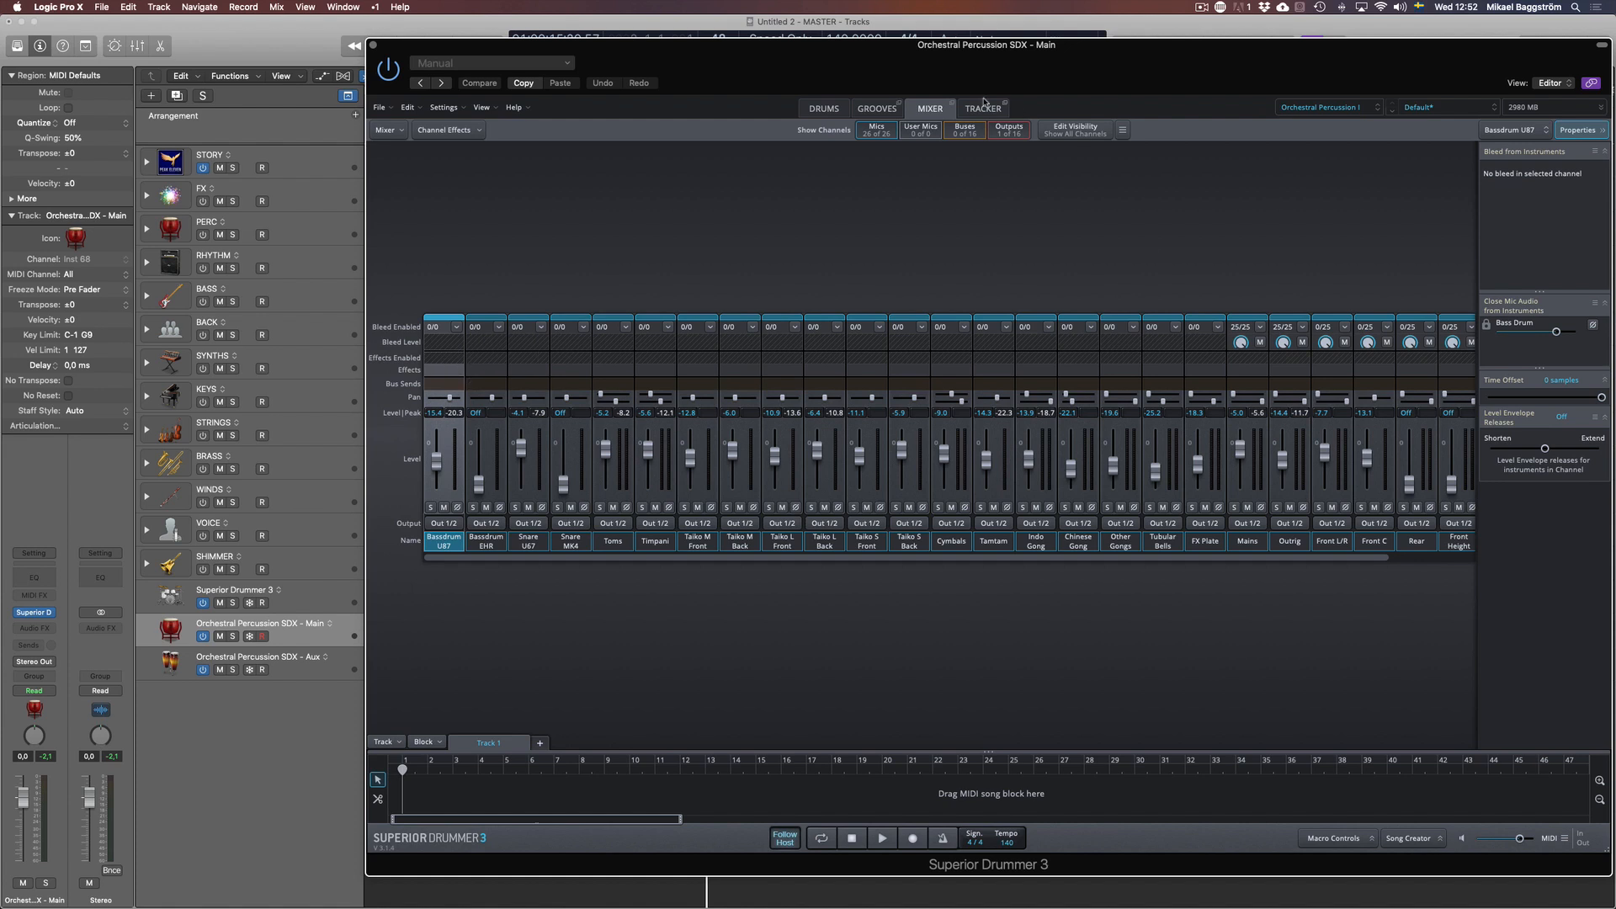
left_click(459, 369)
left_click(900, 220)
left_click(825, 109)
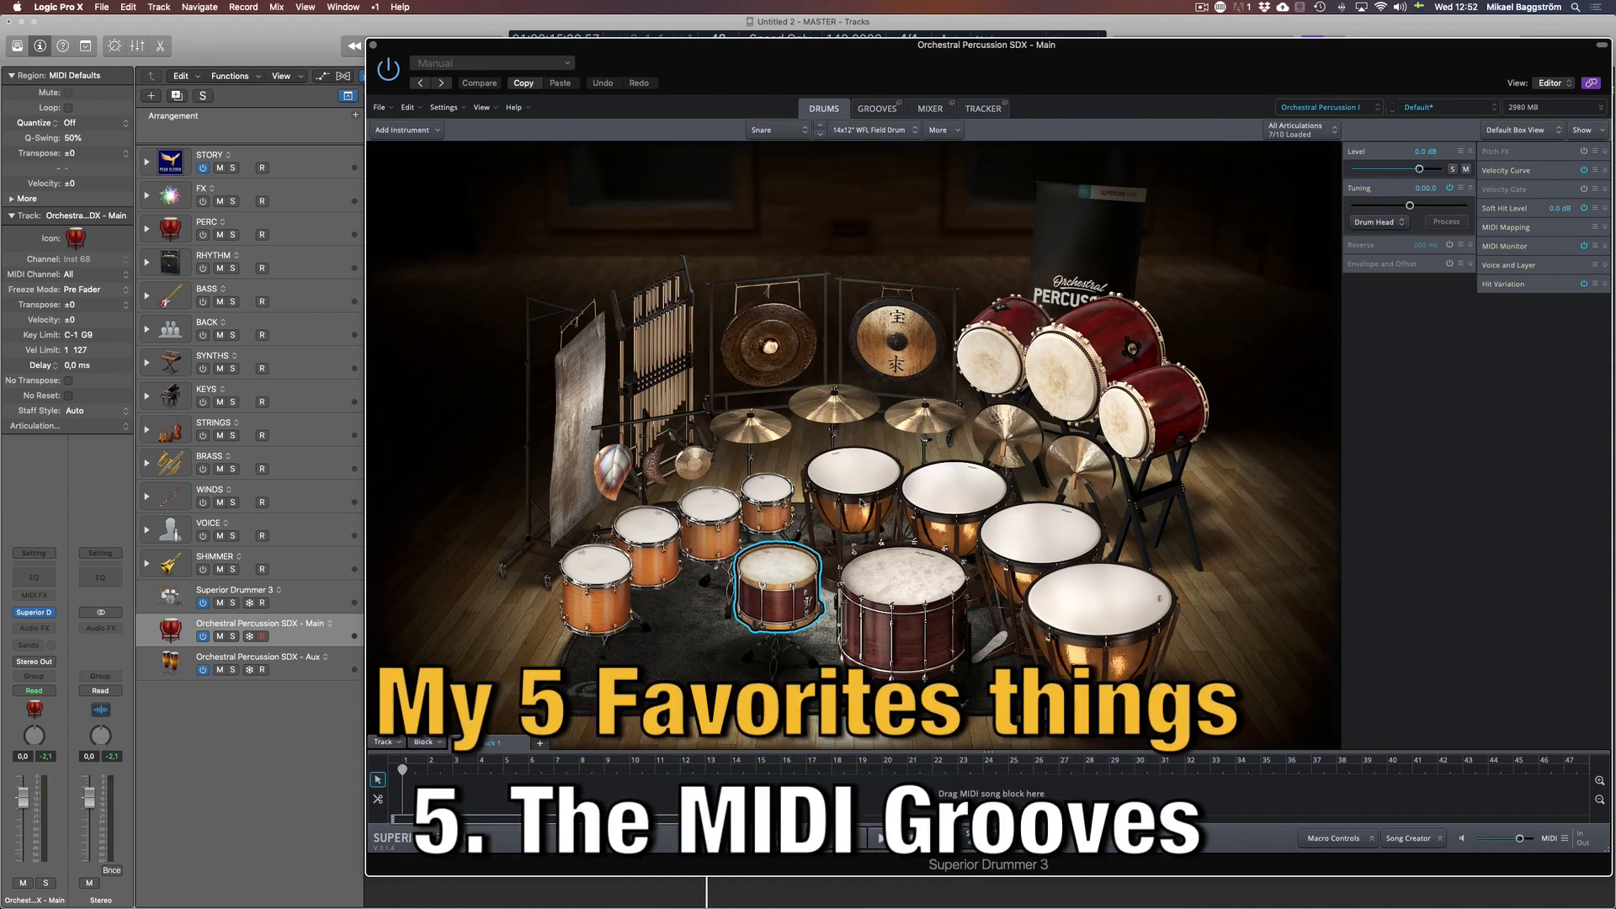
Show the Grooves page and enlarge its filter area to reveal the full Genre and Play Style lists
left_click(879, 109)
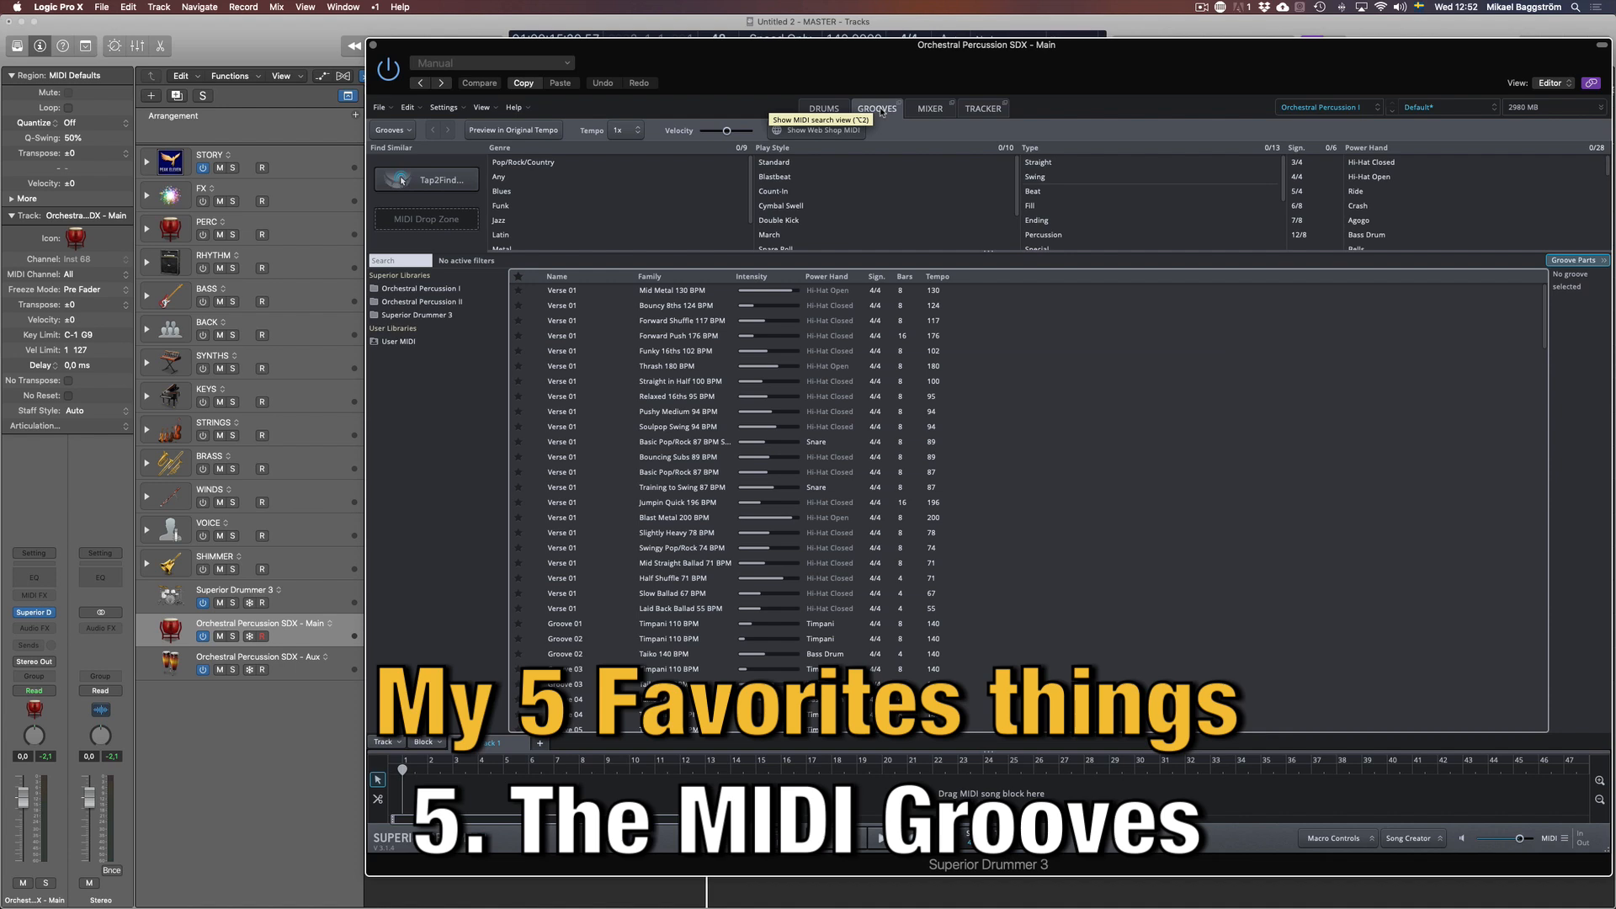
left_click(824, 110)
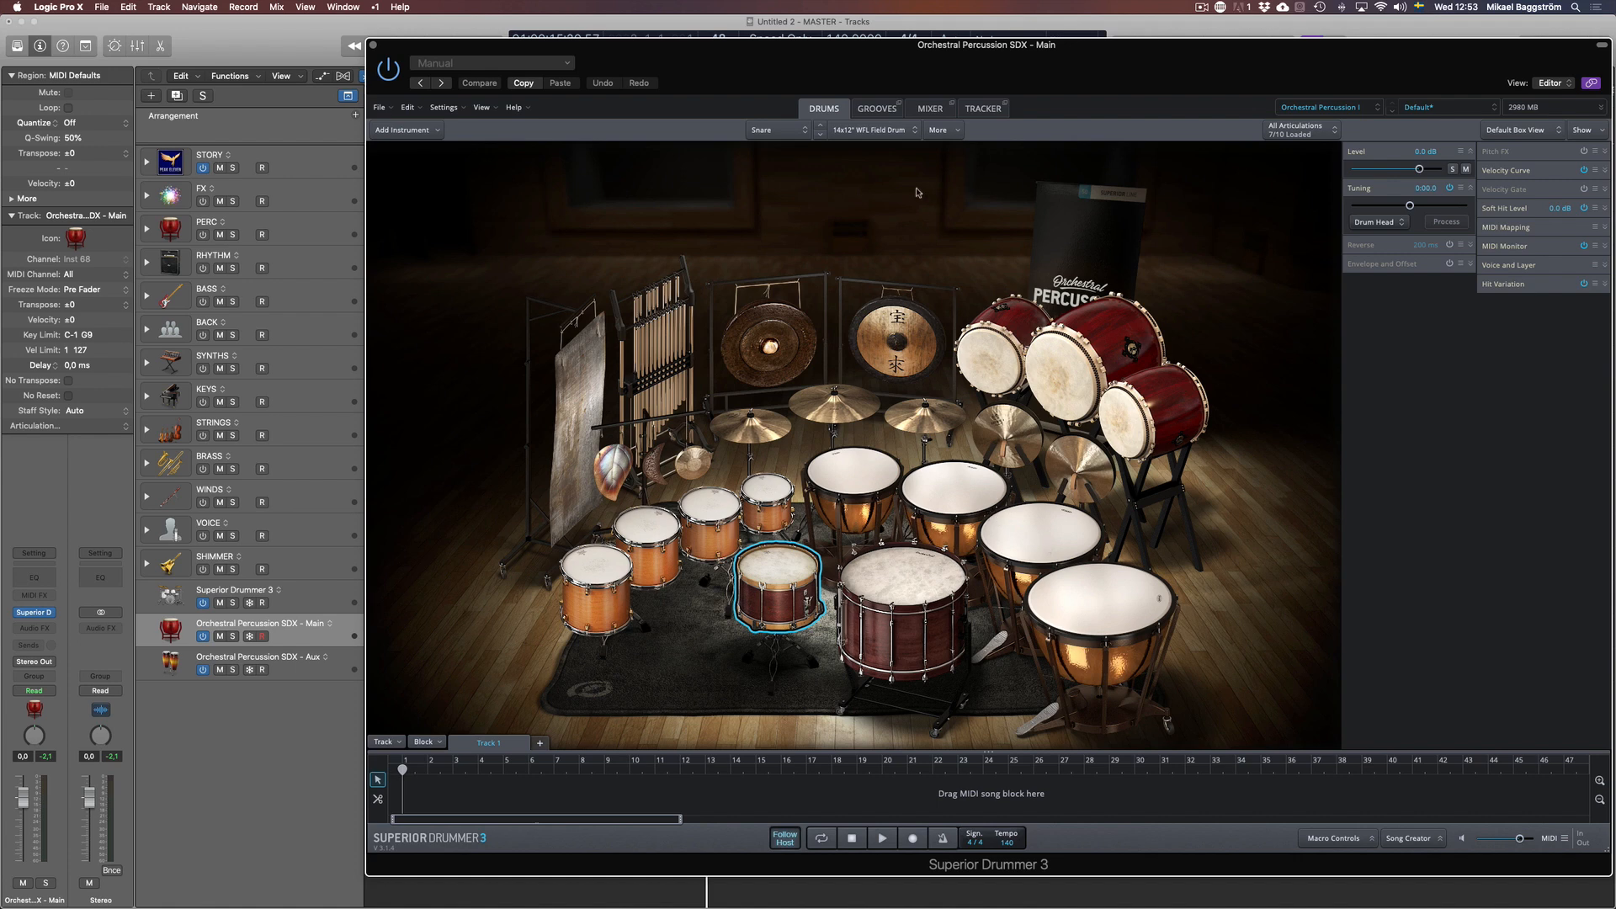
left_click(877, 110)
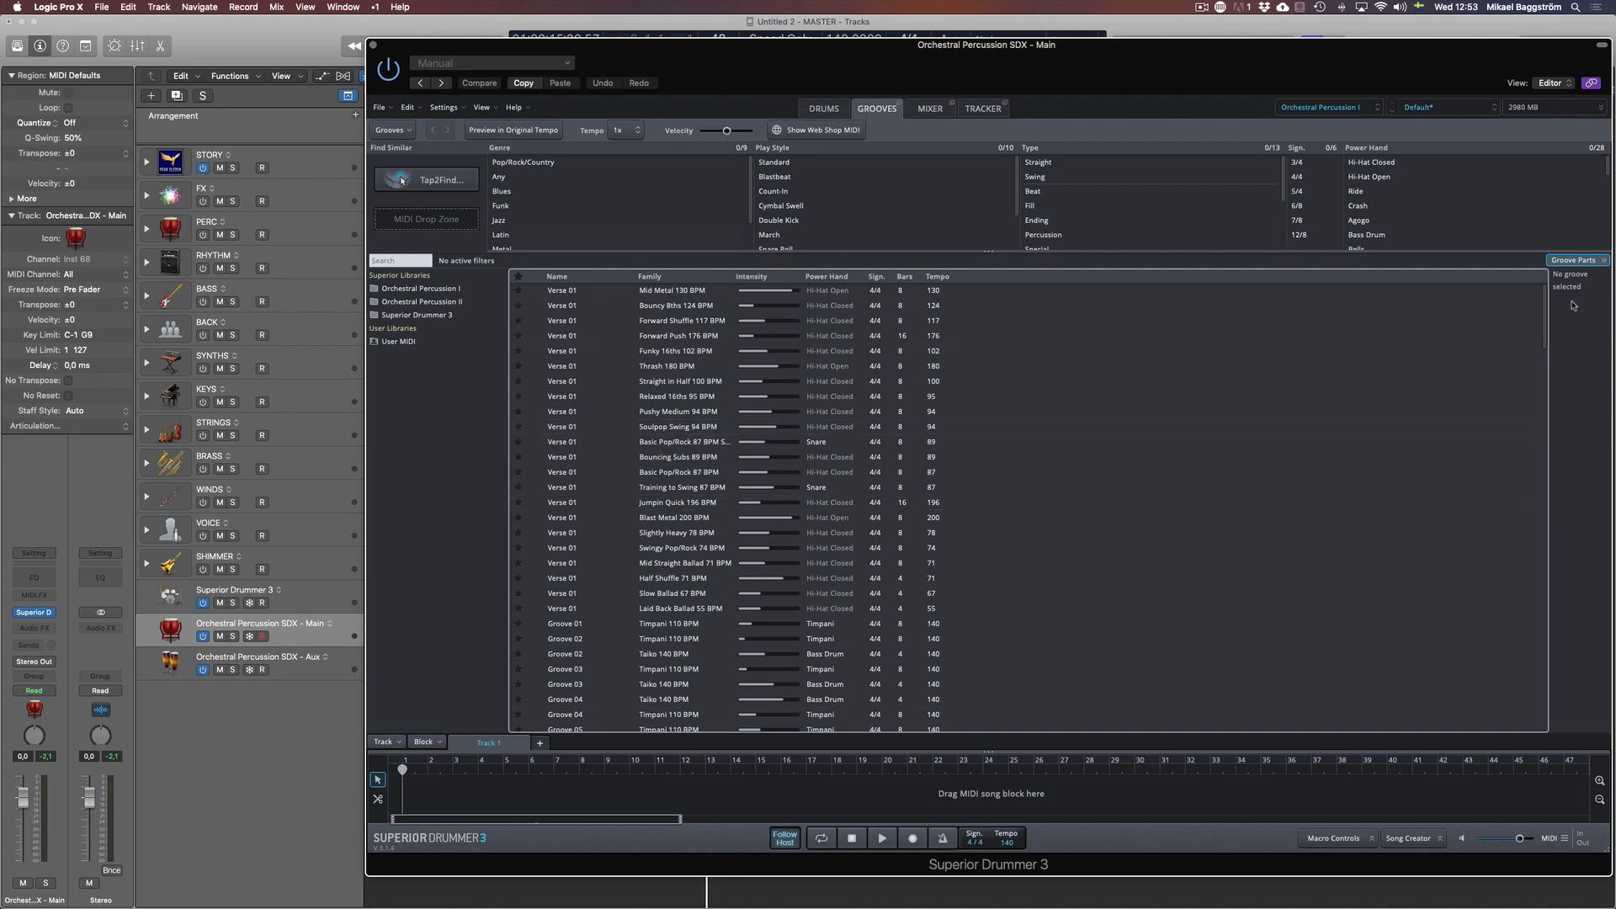
left_click_drag(800, 252, 797, 352)
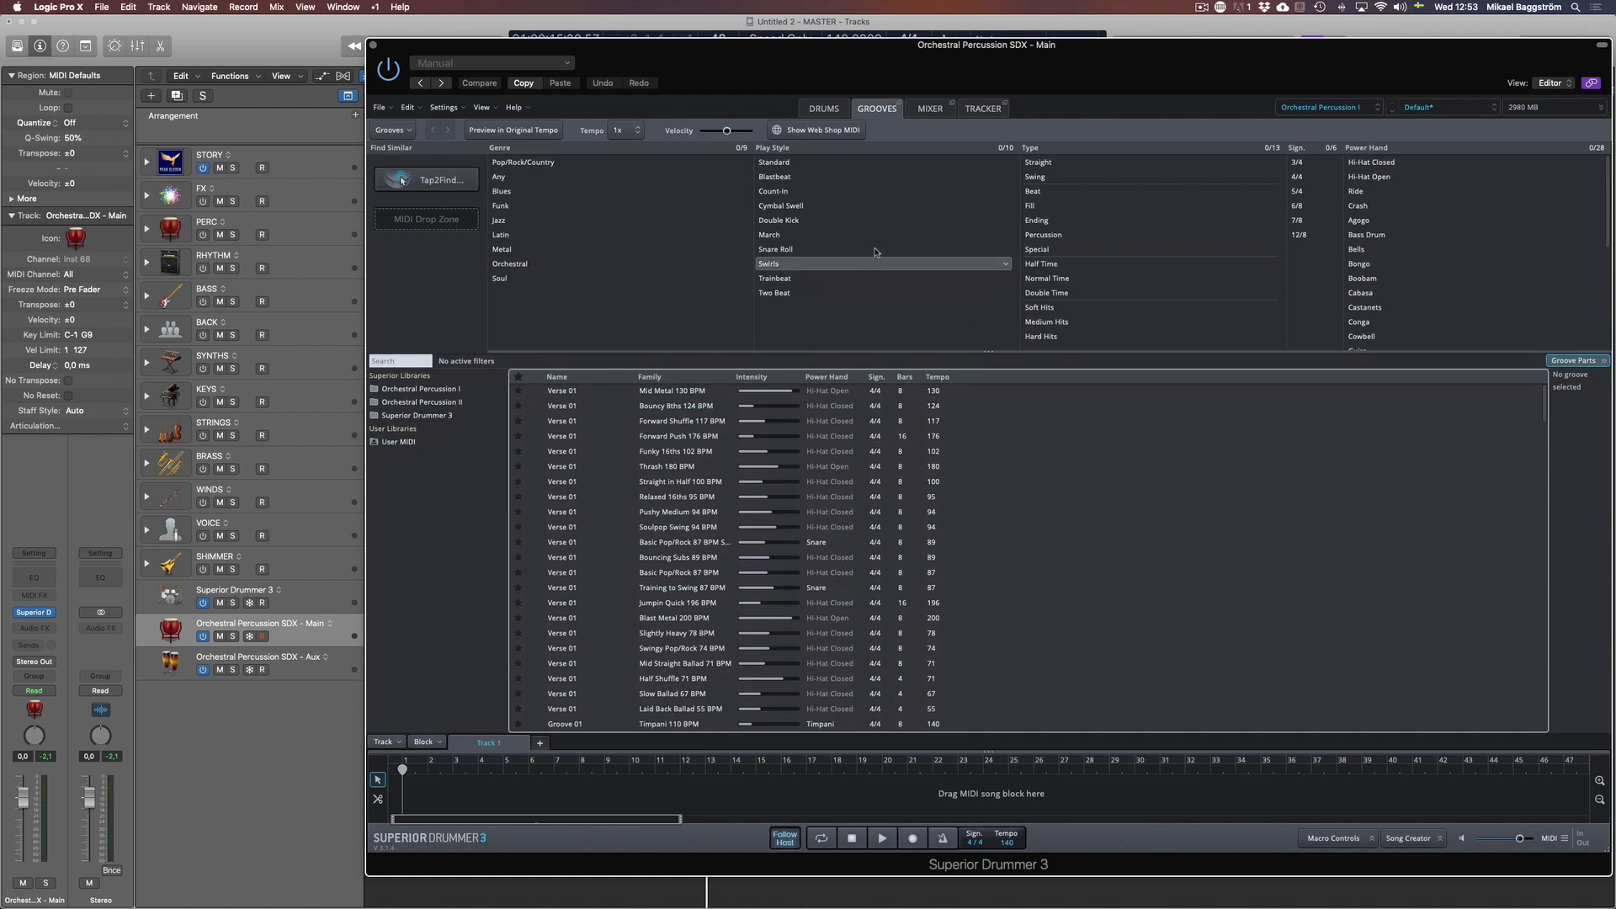
Try filtering the grooves by the Snare Roll and Cymbal Swell play styles, and clear the play style filter
left_click(781, 251)
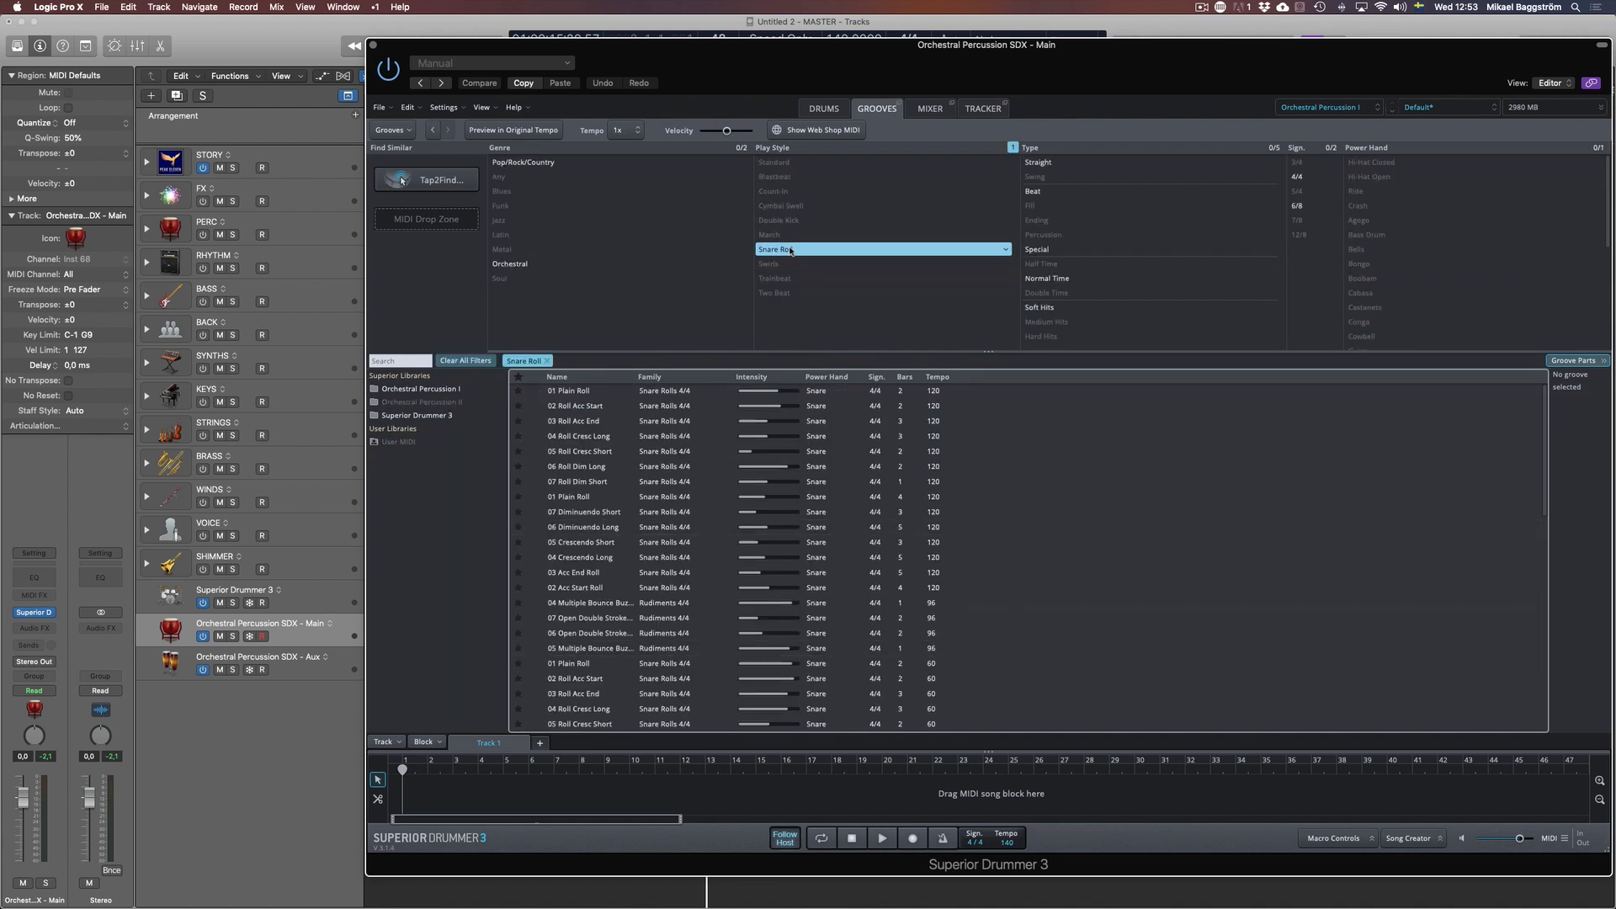
left_click(783, 205)
left_click(1013, 148)
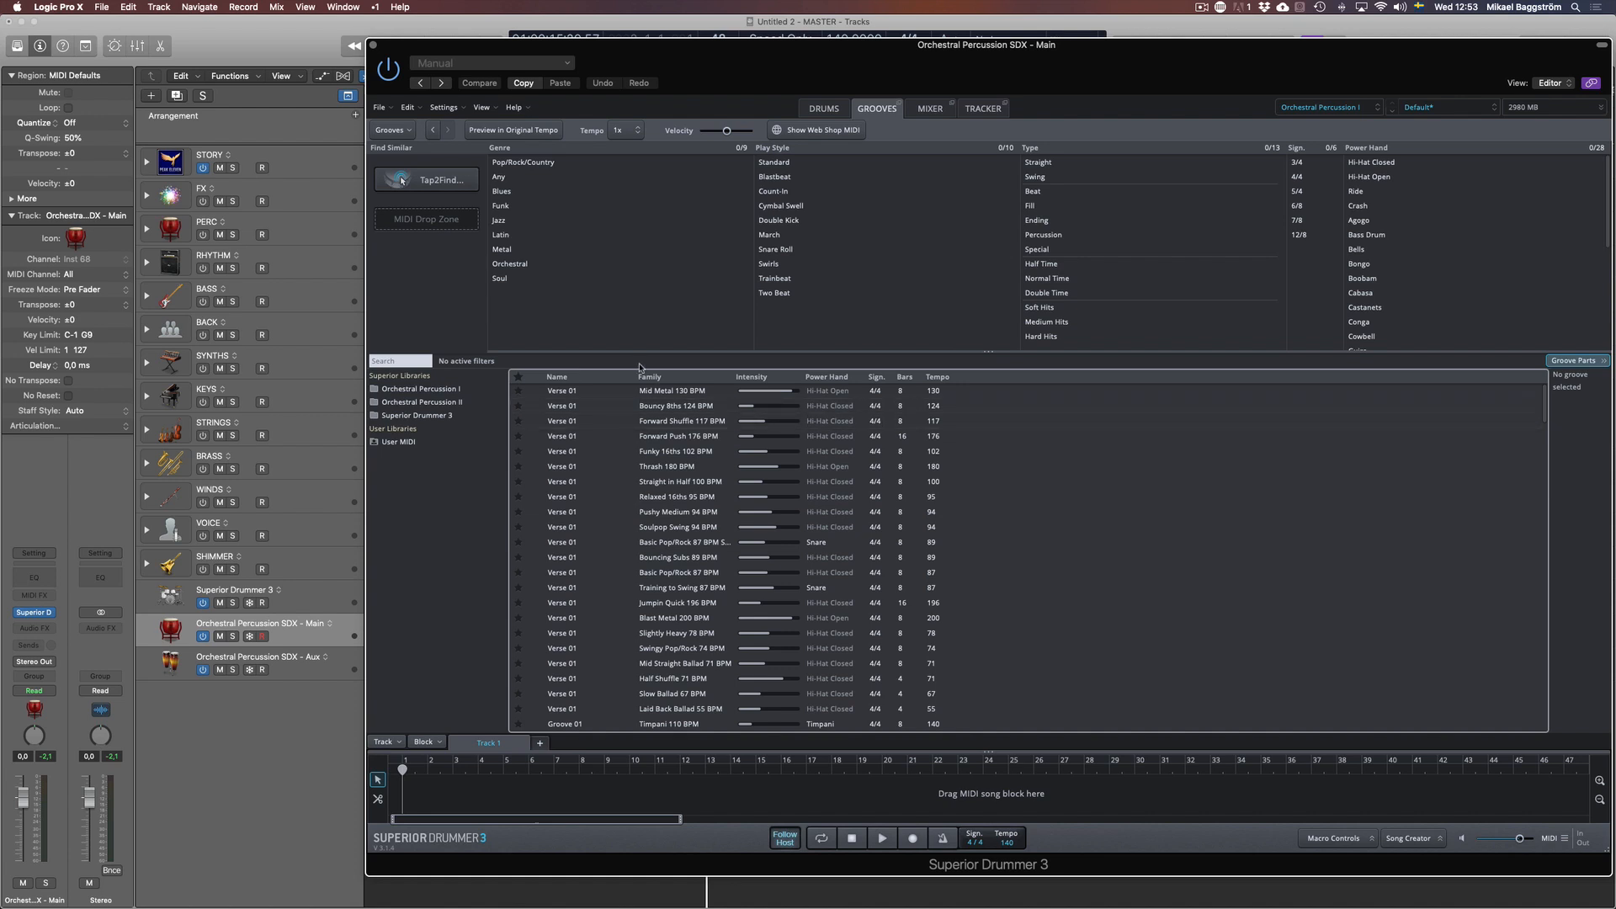
Filter the grooves by the Blues genre and replace that filter with Metal
left_click(421, 361)
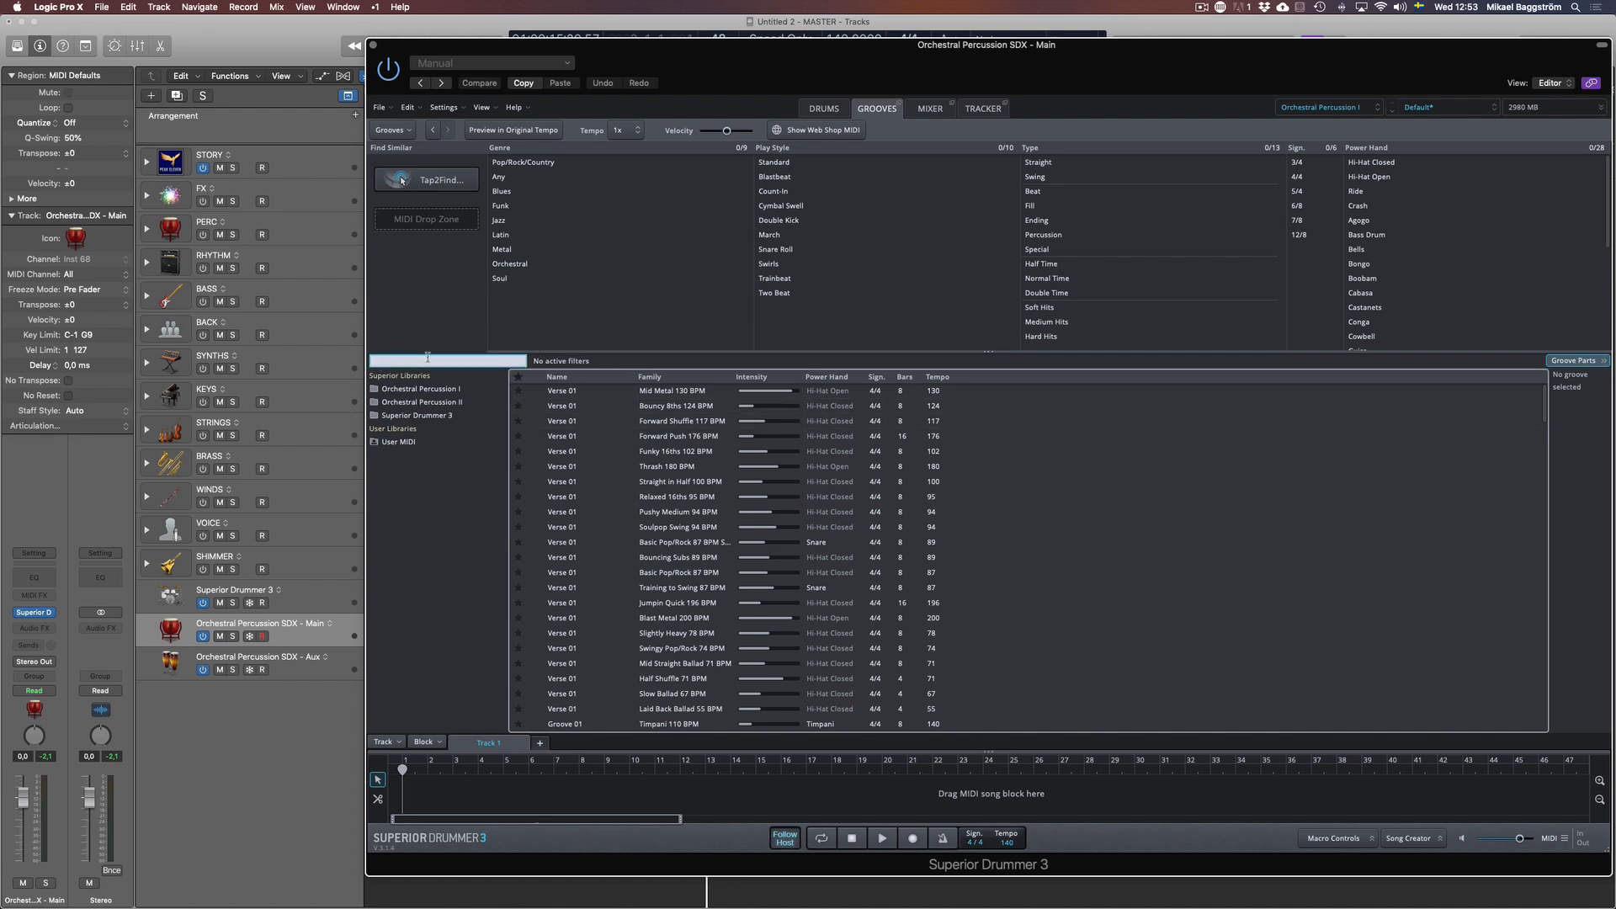
left_click(518, 193)
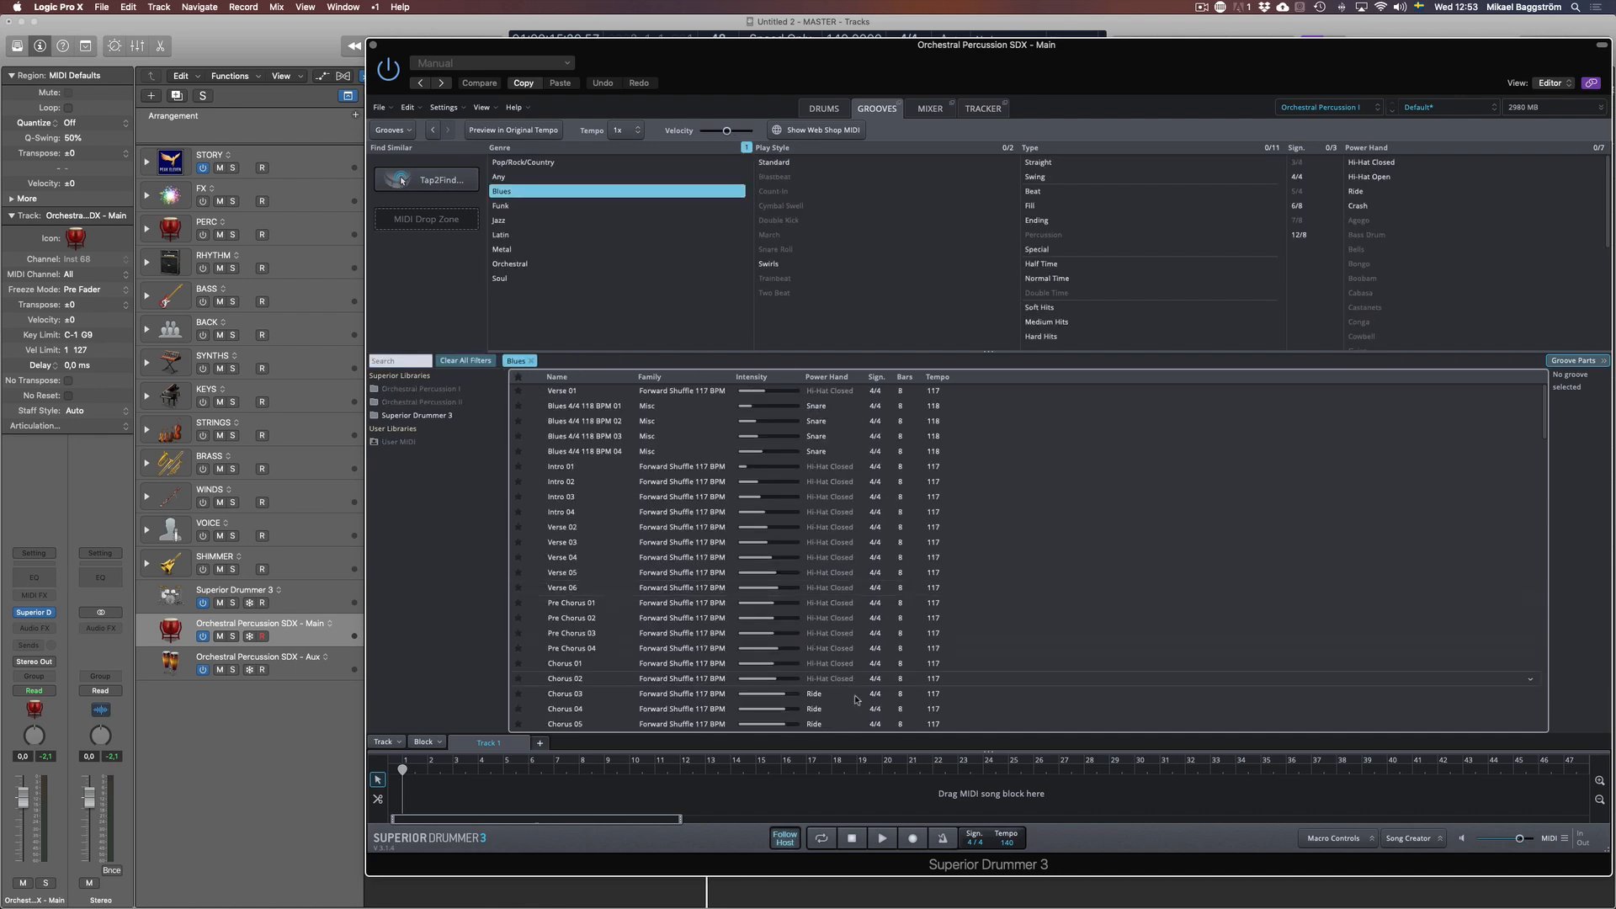
left_click(528, 194)
left_click(531, 250)
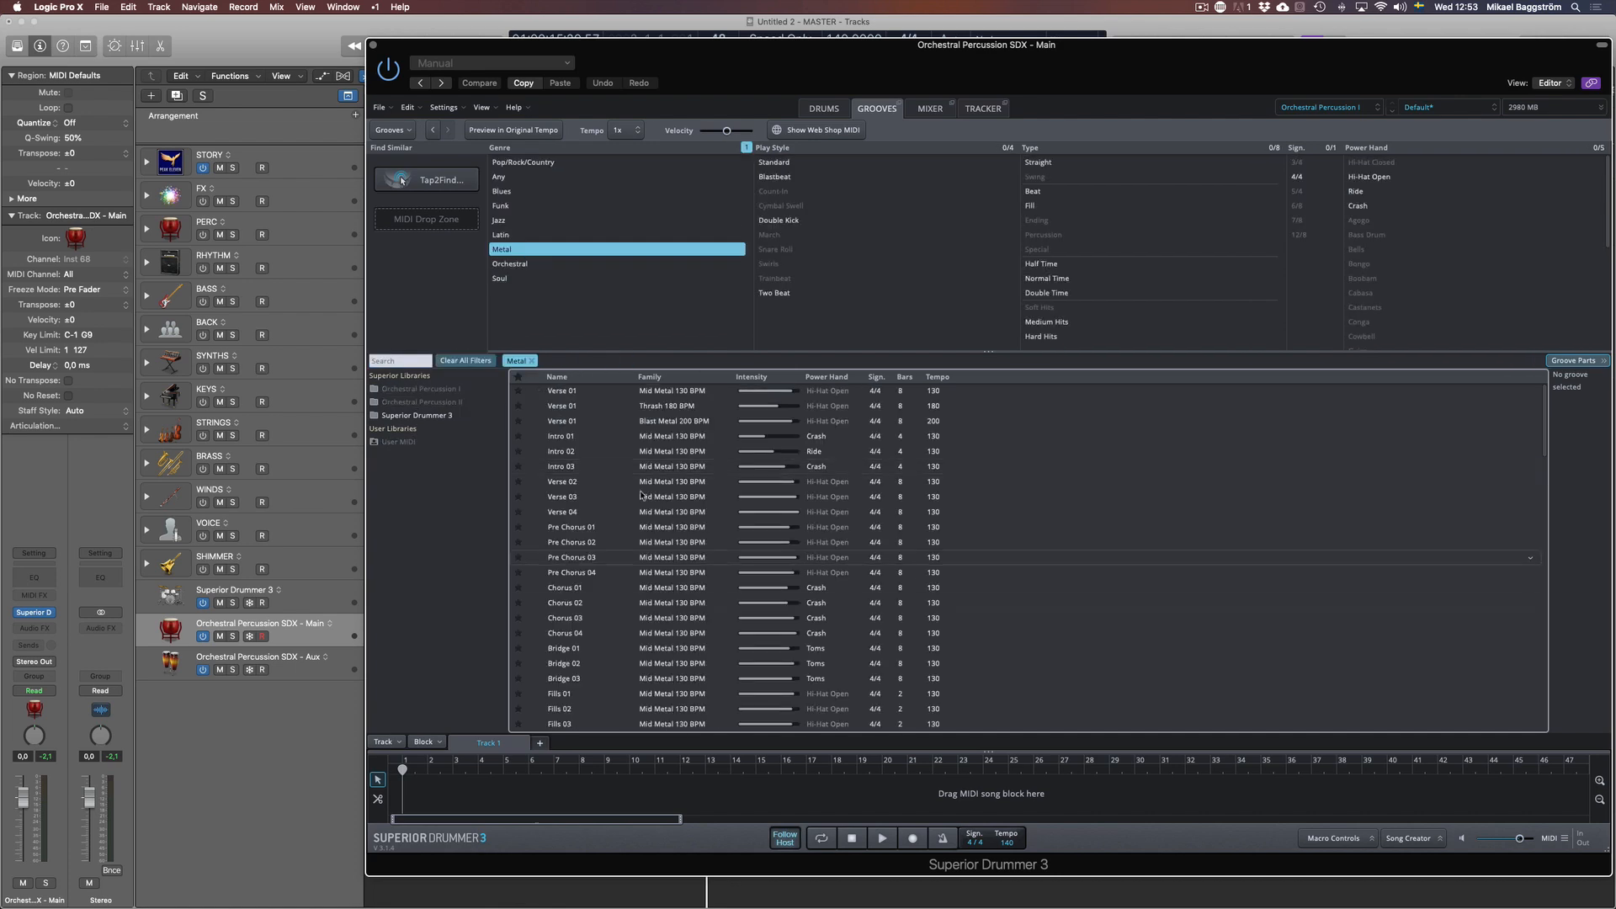